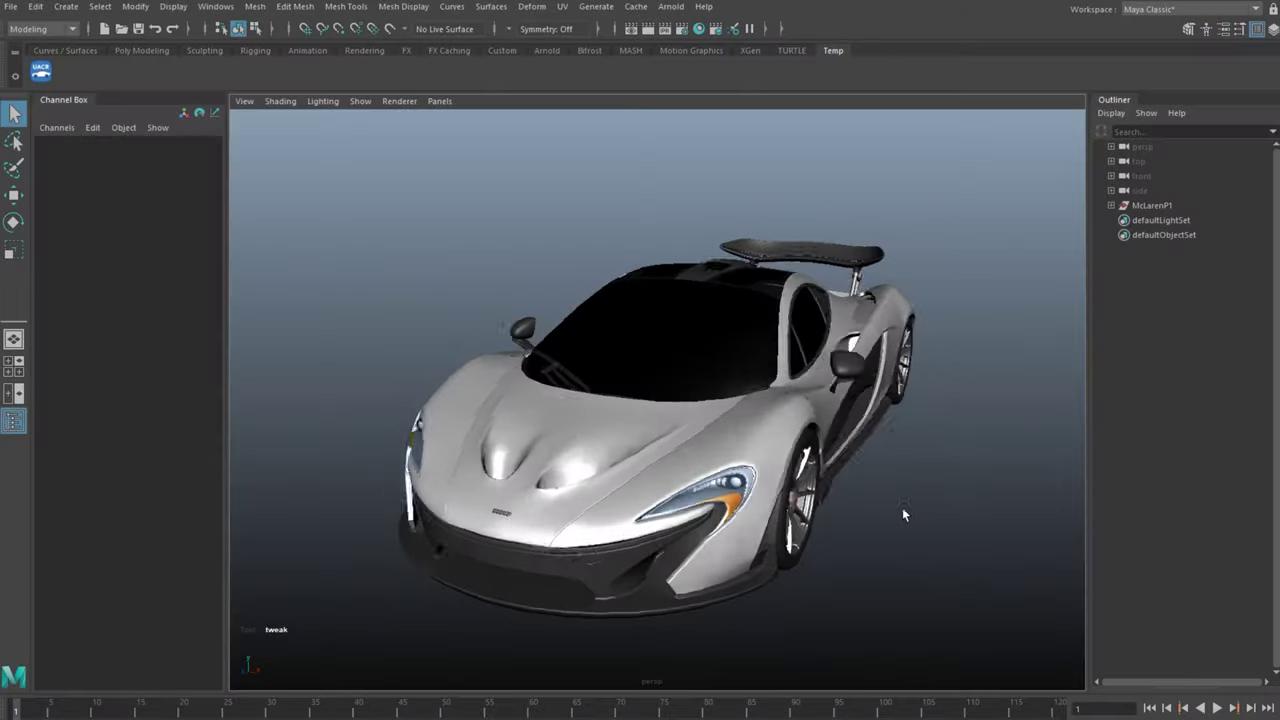
Import a car rig with the UltimateAdjustableCarRig tool and turn off its chassis display
{"action": "left_click_drag", "start_coordinate": [902, 507], "coordinate": [843, 421], "text": "alt"}
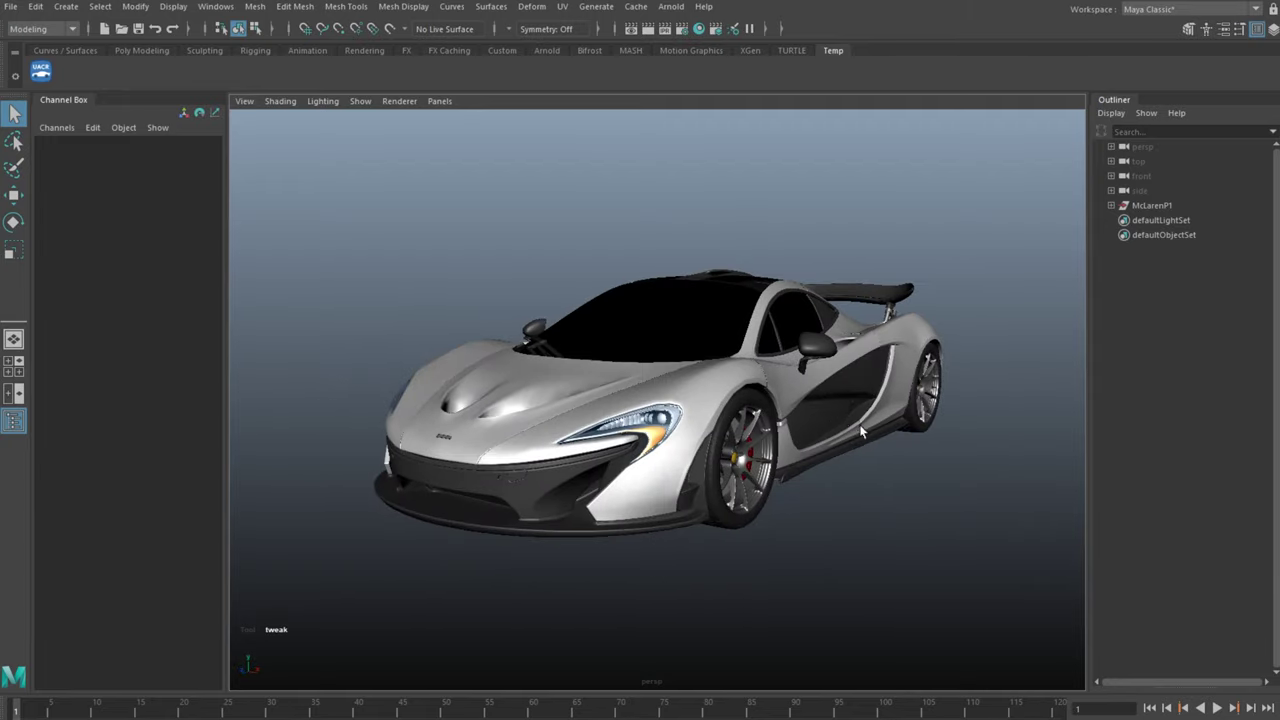
{"action": "left_click", "coordinate": [40, 72]}
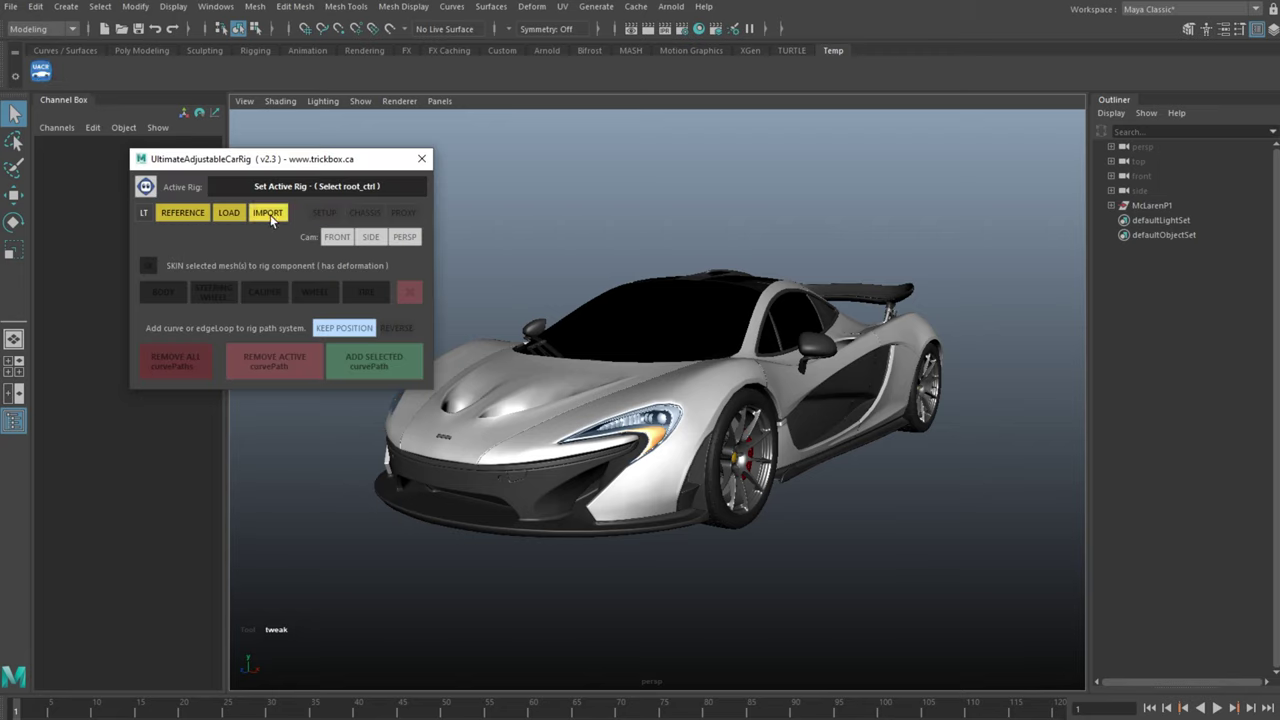
{"action": "left_click", "coordinate": [268, 213]}
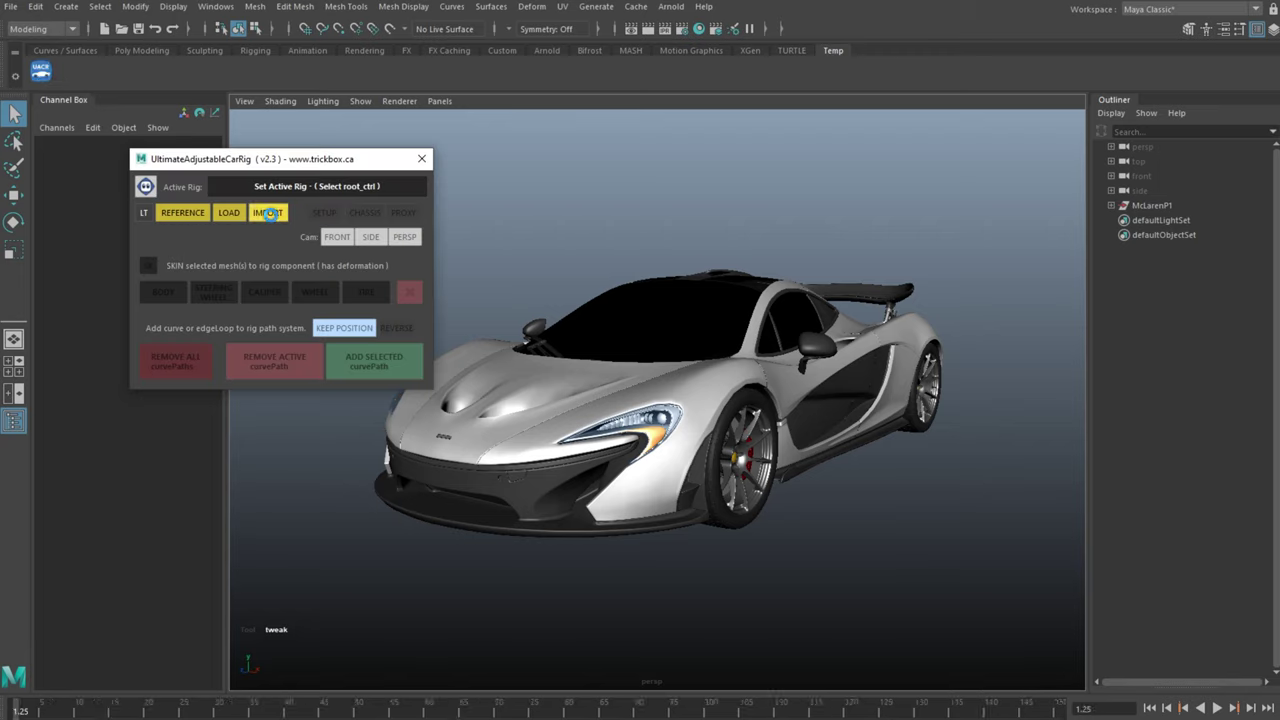
{"action": "left_click_drag", "start_coordinate": [352, 161], "coordinate": [216, 462]}
{"action": "left_click", "coordinate": [236, 509]}
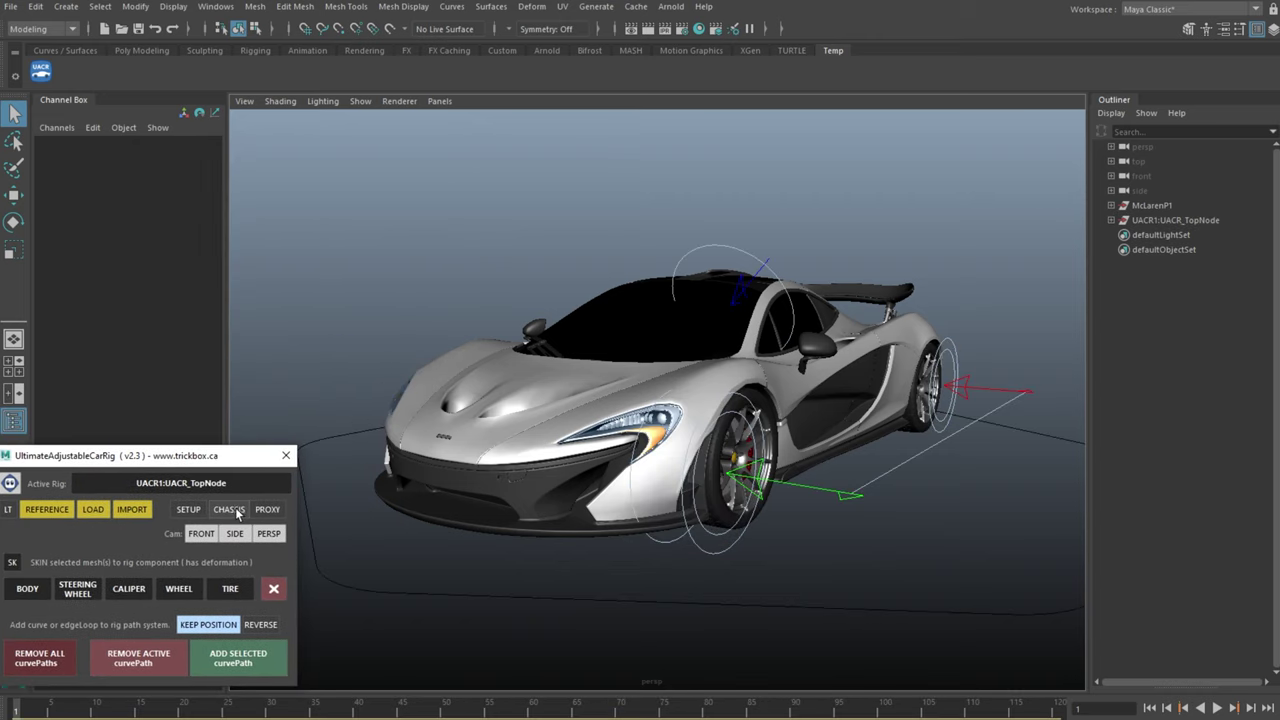
Move the rig's front wheel control so it sits centred on the car's front wheel
{"action": "left_click", "coordinate": [844, 492]}
{"action": "left_click_drag", "start_coordinate": [844, 496], "coordinate": [763, 521], "text": "alt"}
{"action": "key", "text": "f"}
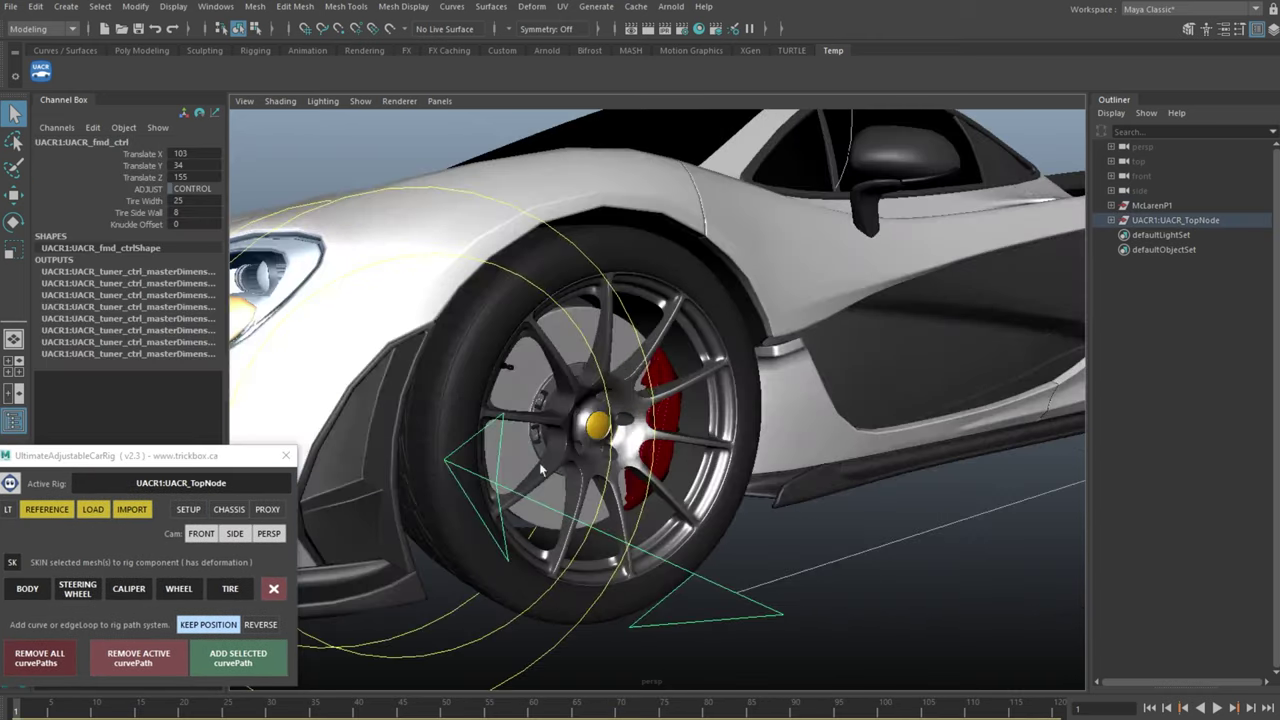
{"action": "key", "text": "w"}
{"action": "left_click_drag", "start_coordinate": [445, 458], "coordinate": [580, 447]}
Move the rig's rear wheel control so it sits centred on the car's rear wheel
{"action": "middle_click_drag", "start_coordinate": [896, 368], "coordinate": [470, 386], "text": "alt"}
{"action": "left_click", "coordinate": [985, 383]}
{"action": "key", "text": "f"}
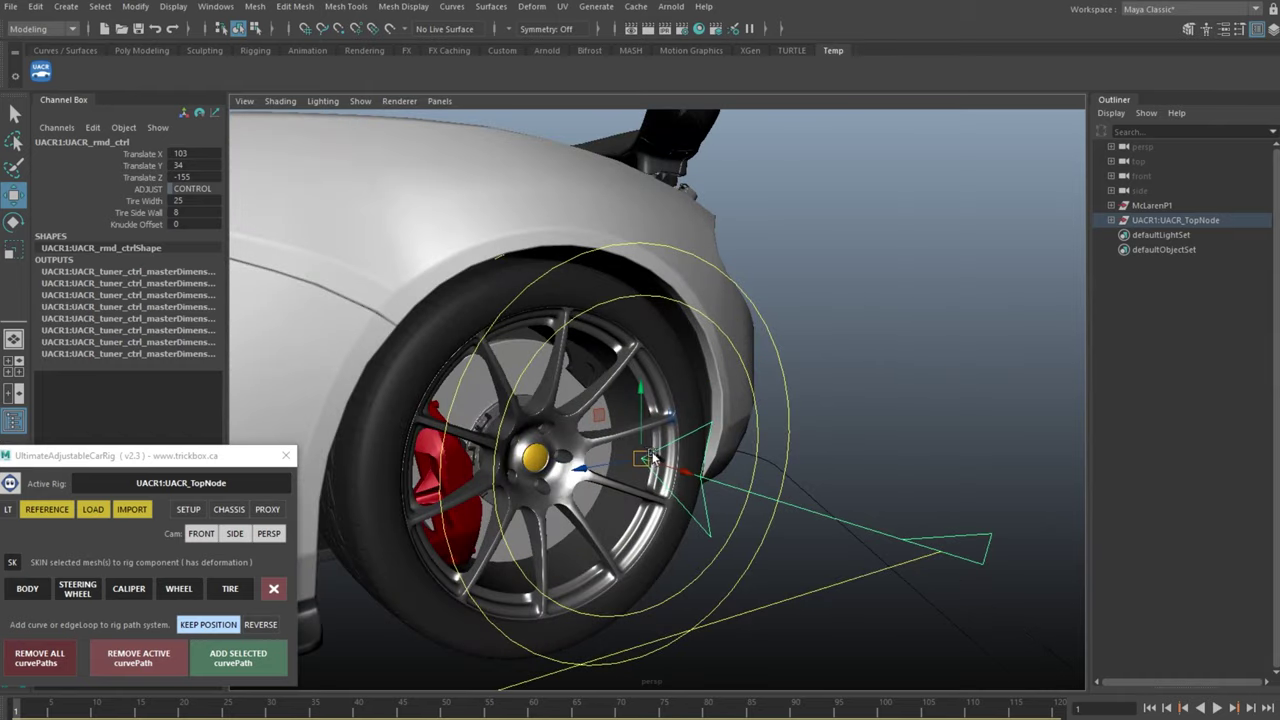
{"action": "left_click_drag", "start_coordinate": [648, 458], "coordinate": [507, 493]}
In the rig's front camera view, move the wheel controls outward to the tire's outer face, at Translate X 95.834
{"action": "scroll", "coordinate": [510, 492], "scroll_direction": "down", "scroll_amount": 5}
{"action": "left_click_drag", "start_coordinate": [604, 479], "coordinate": [662, 525], "text": "alt"}
{"action": "scroll", "coordinate": [662, 472], "scroll_direction": "down", "scroll_amount": 4}
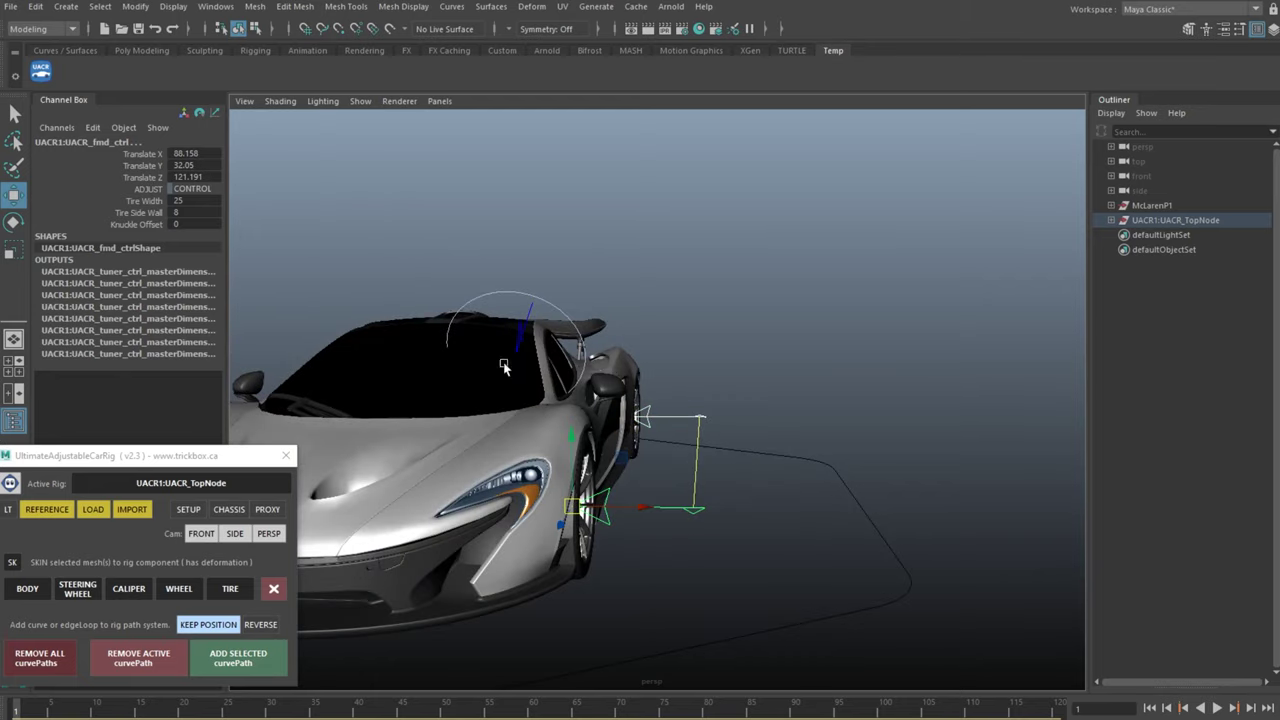
{"action": "left_click", "coordinate": [201, 533]}
{"action": "scroll", "coordinate": [678, 352], "scroll_direction": "up", "scroll_amount": 6}
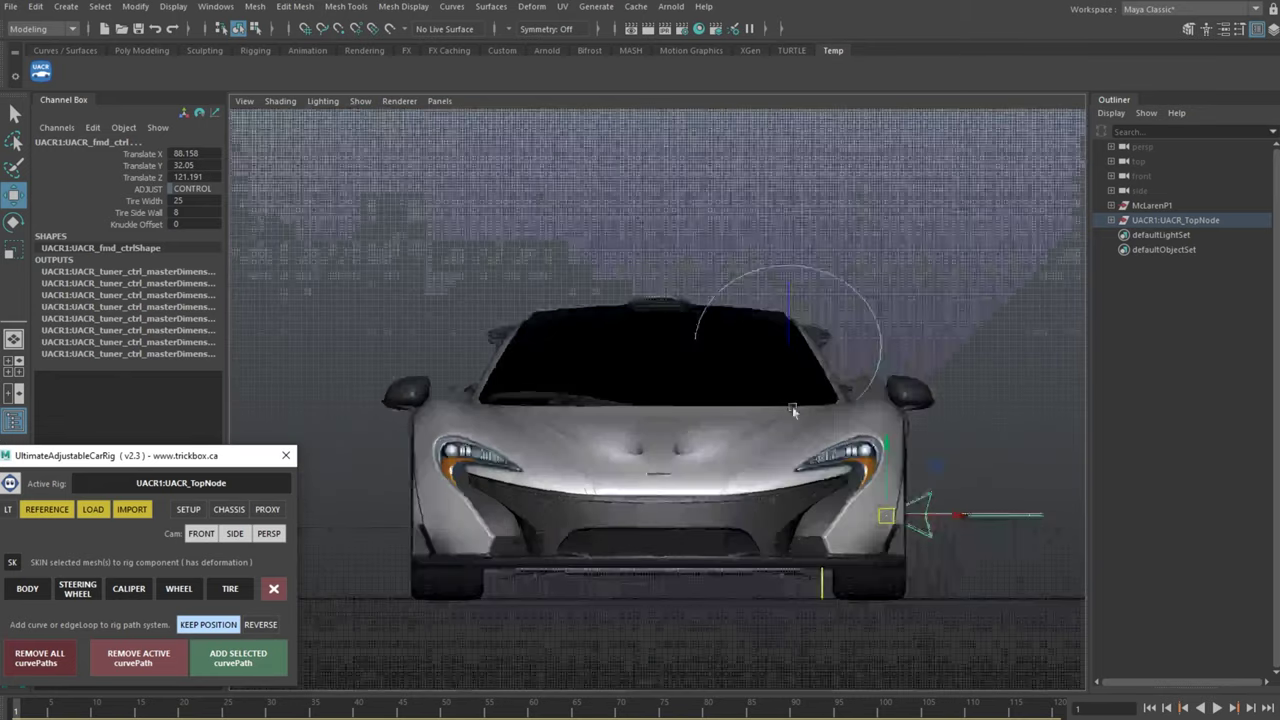
{"action": "scroll", "coordinate": [678, 352], "scroll_direction": "up", "scroll_amount": 2}
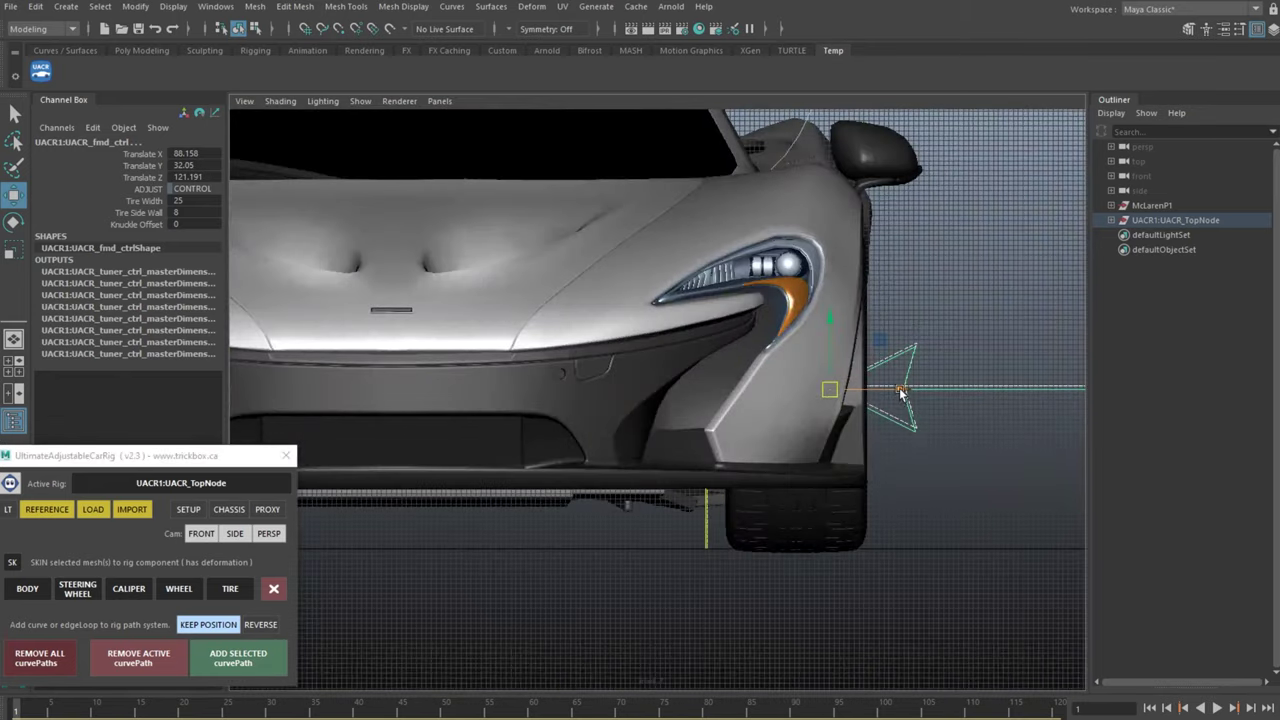
{"action": "left_click_drag", "start_coordinate": [900, 392], "coordinate": [938, 390]}
Set the wheel controls' Tire Width to 29 to match the car's front tire
{"action": "left_click", "coordinate": [151, 203]}
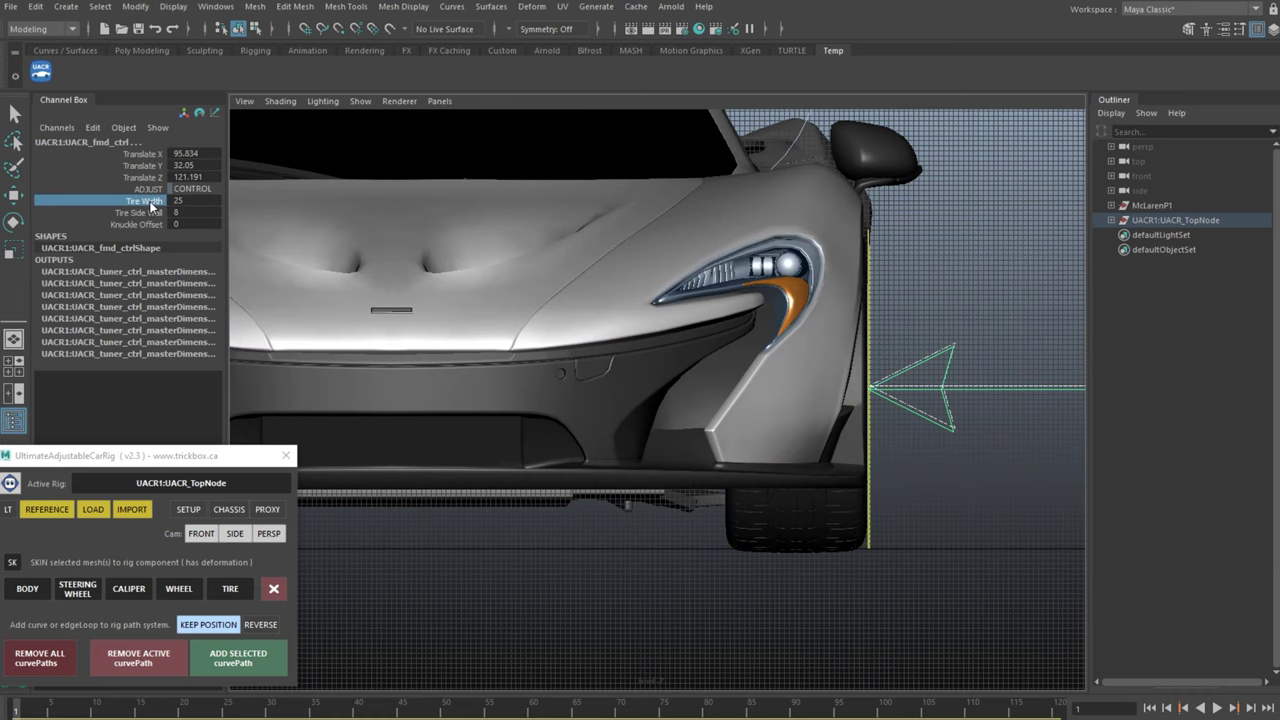
{"action": "middle_click_drag", "start_coordinate": [423, 386], "coordinate": [453, 387]}
{"action": "scroll", "coordinate": [734, 578], "scroll_direction": "up", "scroll_amount": 4}
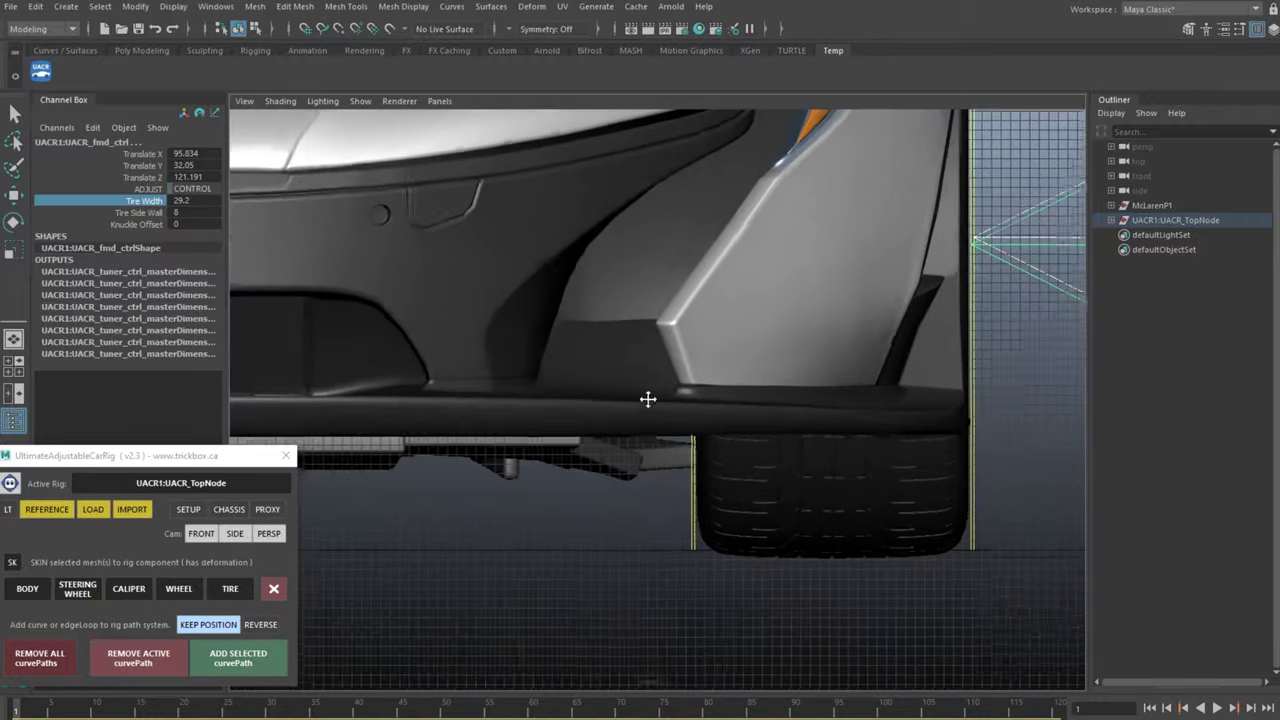
{"action": "middle_click_drag", "start_coordinate": [694, 534], "coordinate": [693, 532]}
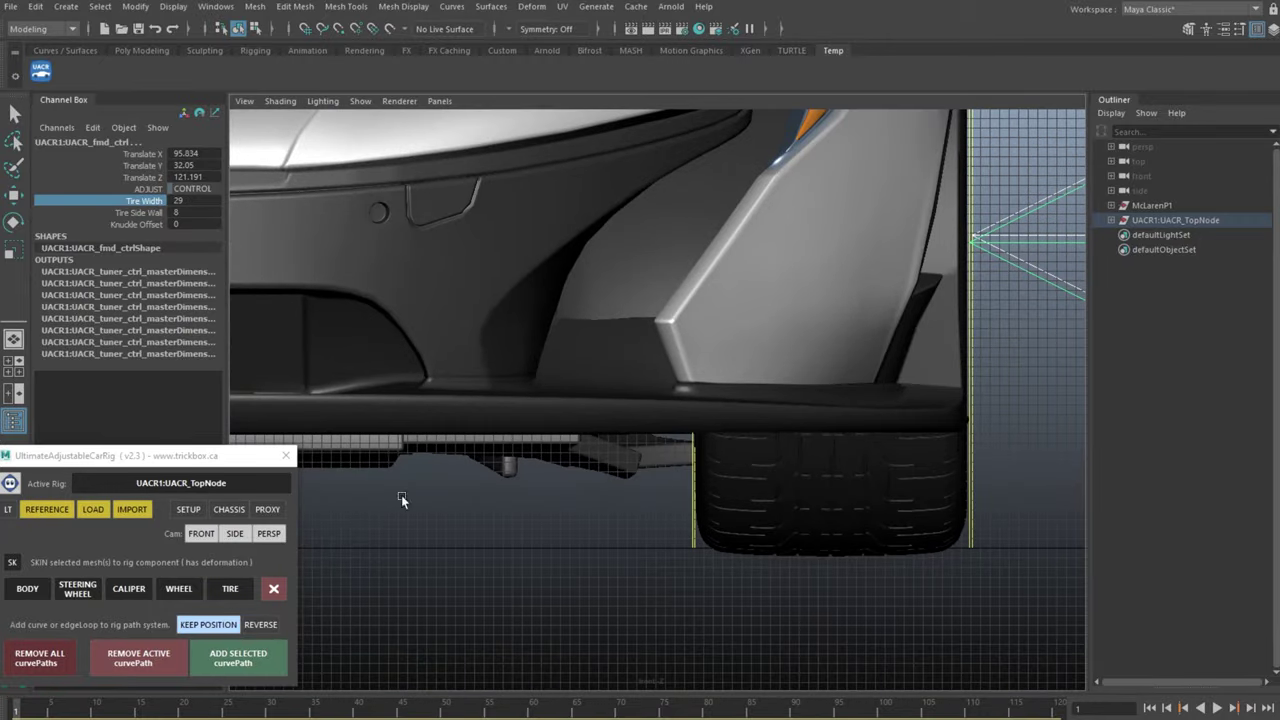
In the rig's side camera view, adjust the Tire Side Wall value to fit the guide circle to the wheel rim
{"action": "left_click", "coordinate": [236, 533]}
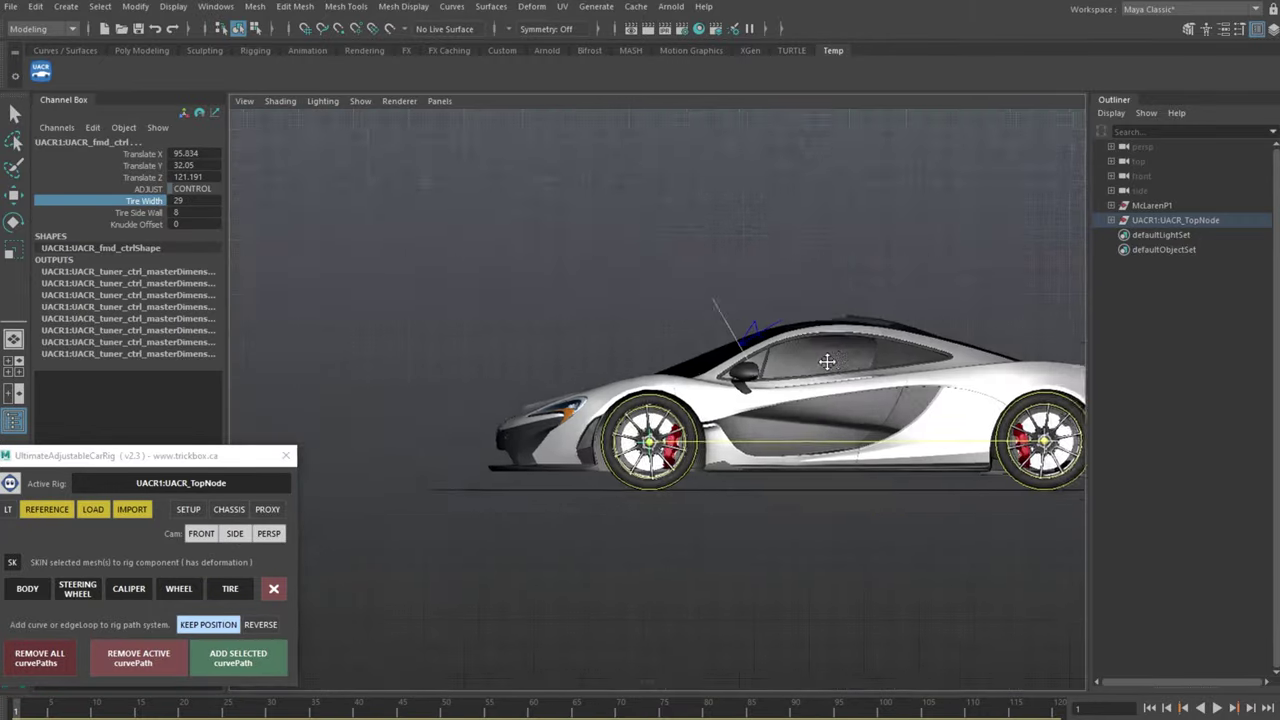
{"action": "key", "text": "f"}
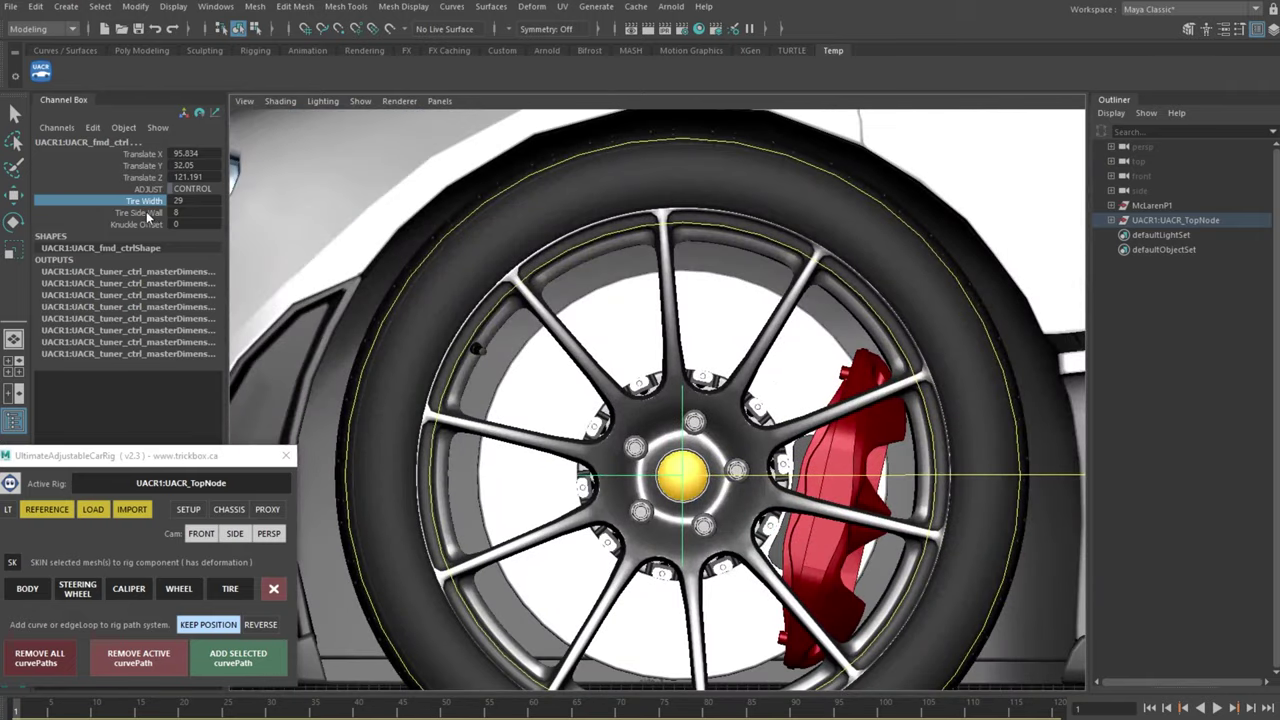
{"action": "left_click", "coordinate": [148, 213]}
{"action": "middle_click_drag", "start_coordinate": [543, 468], "coordinate": [528, 467]}
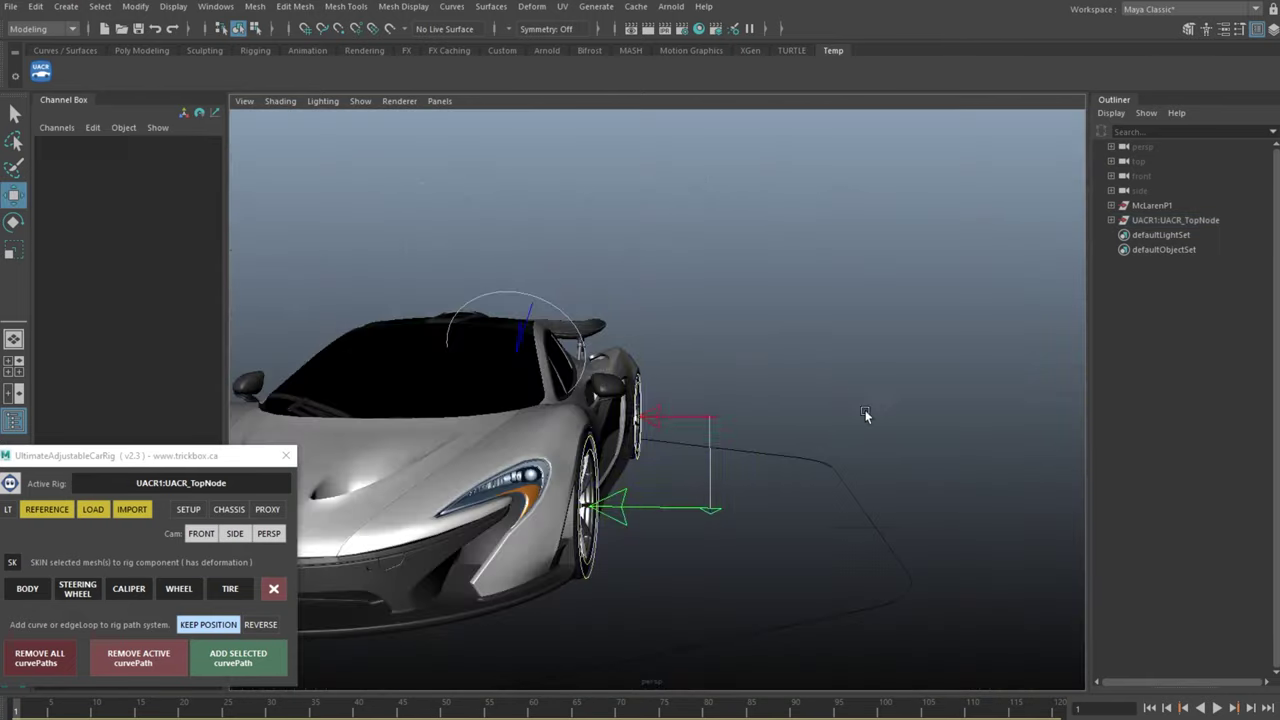
Hide the tinted glass mesh to inspect the car's interior, and undo the hiding
{"action": "scroll", "coordinate": [800, 400], "scroll_direction": "up", "scroll_amount": 5}
{"action": "left_click", "coordinate": [668, 350]}
{"action": "left_click_drag", "start_coordinate": [685, 410], "coordinate": [849, 471], "text": "alt"}
{"action": "key", "text": "ctrl+h"}
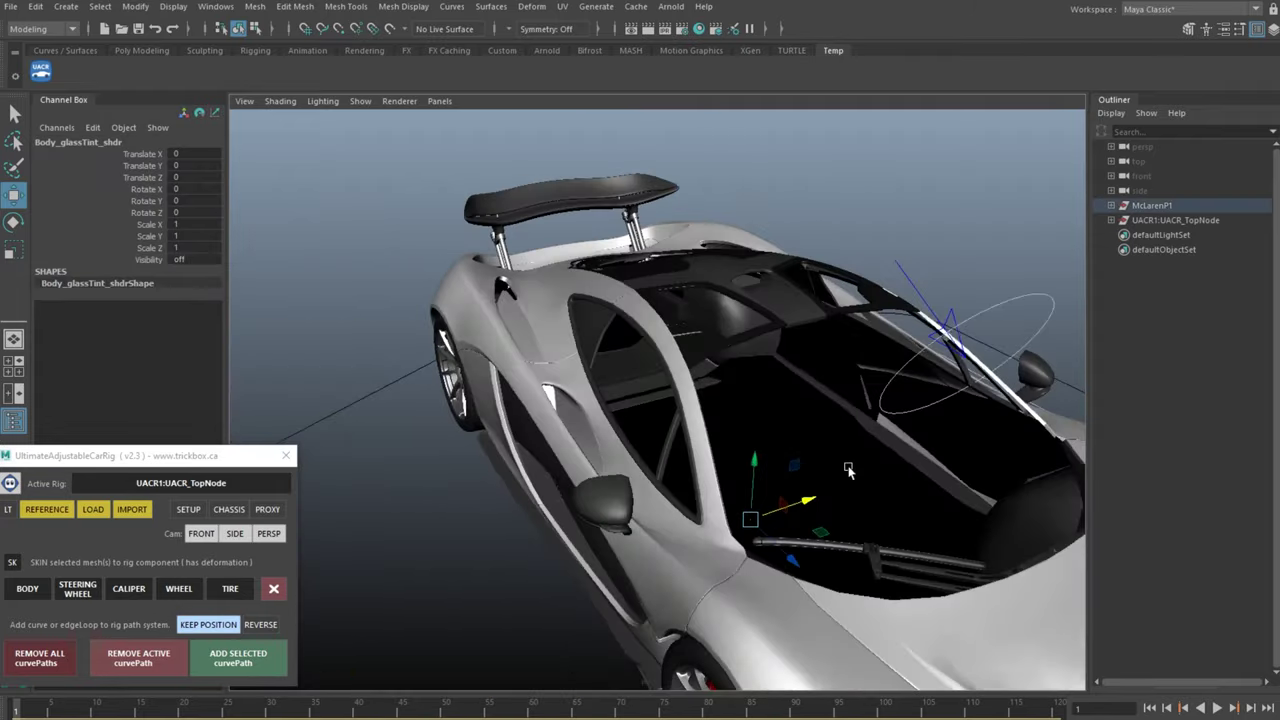
{"action": "left_click_drag", "start_coordinate": [948, 505], "coordinate": [877, 497], "text": "alt"}
{"action": "key", "text": "ctrl+z"}
{"action": "left_click", "coordinate": [894, 345]}
{"action": "right_click_drag", "start_coordinate": [894, 345], "coordinate": [843, 519], "text": "alt"}
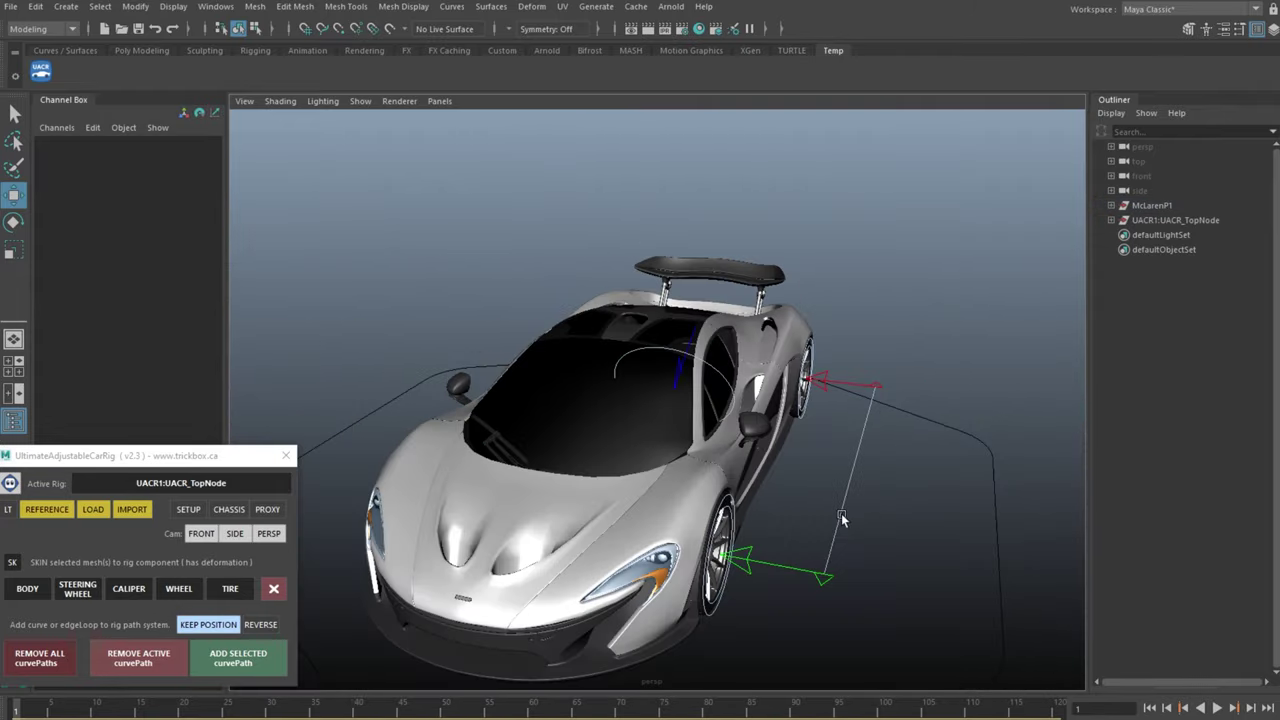
Set Show Steering Wheel to 0 on the rig's root control
{"action": "left_click_drag", "start_coordinate": [947, 447], "coordinate": [967, 462]}
{"action": "double_click", "coordinate": [177, 353]}
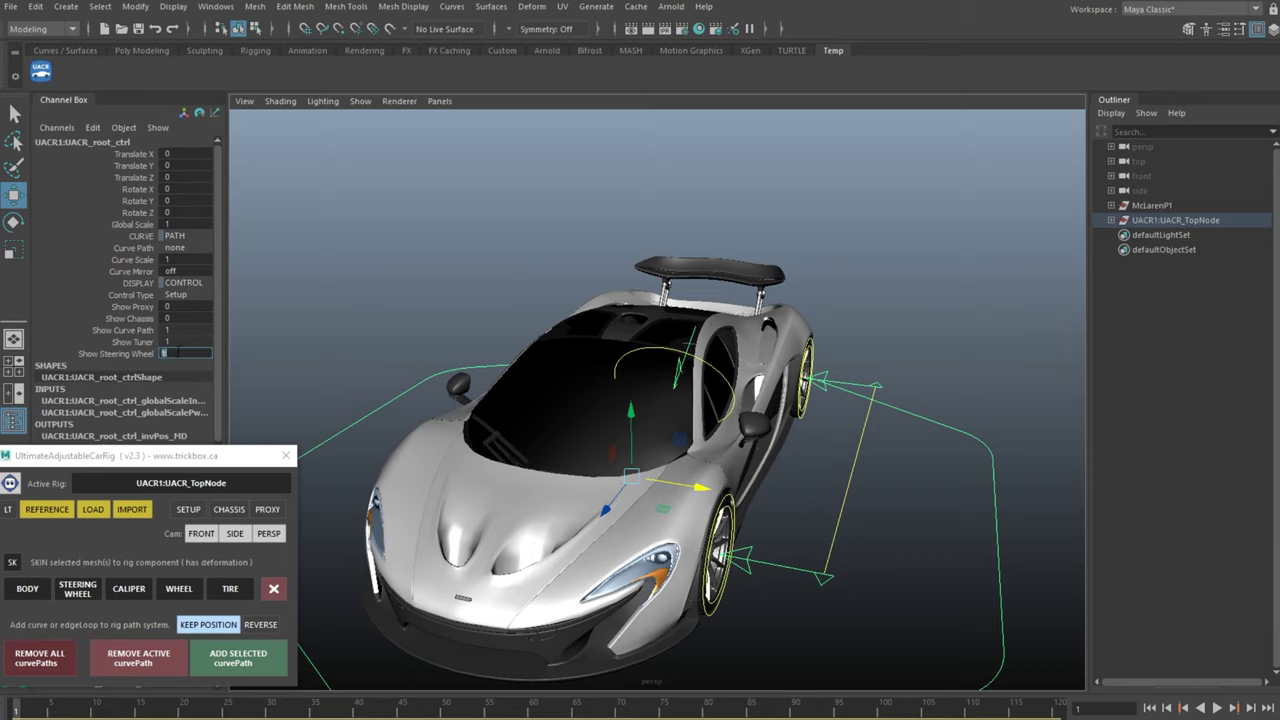
{"action": "type", "text": "0"}
{"action": "left_click", "coordinate": [971, 251]}
{"action": "left_click_drag", "start_coordinate": [971, 251], "coordinate": [910, 252], "text": "alt"}
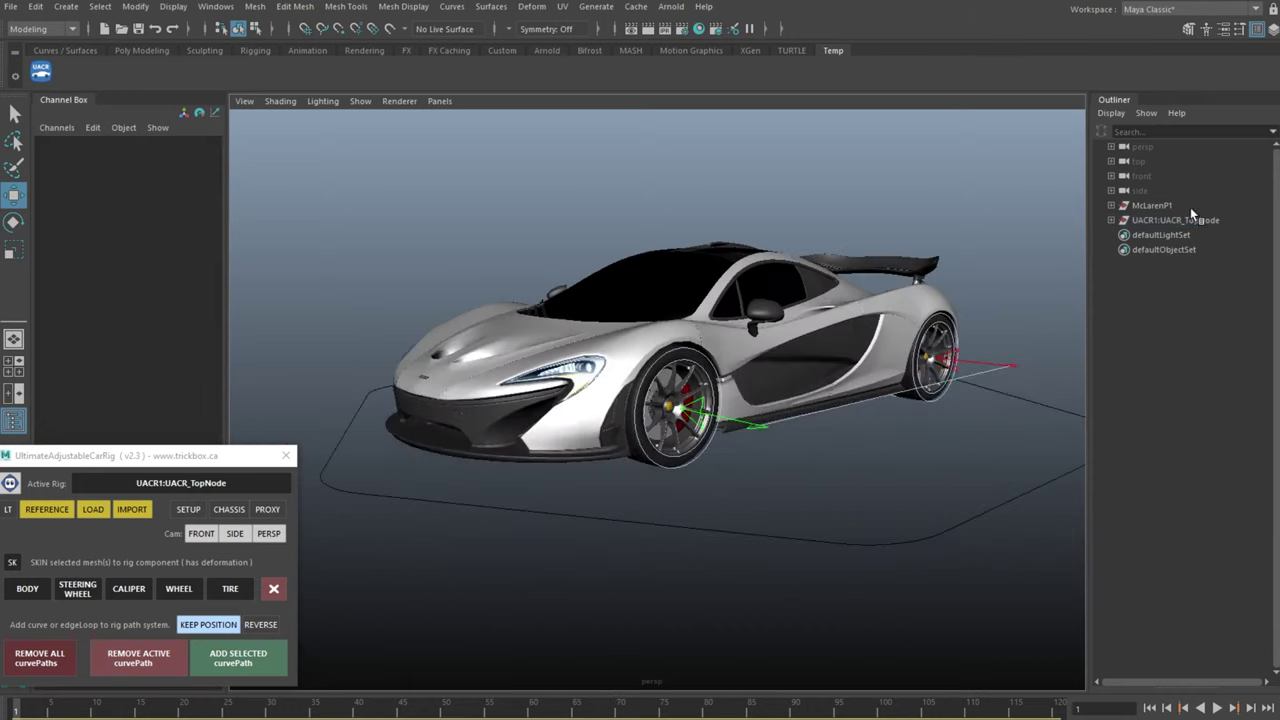
Reorder the McLarenP1 group below the rig's top node, list its meshes, and hide the UACR1:UACR_TopNode rig
{"action": "left_click", "coordinate": [1152, 206]}
{"action": "middle_click_drag", "start_coordinate": [1155, 208], "coordinate": [1151, 227]}
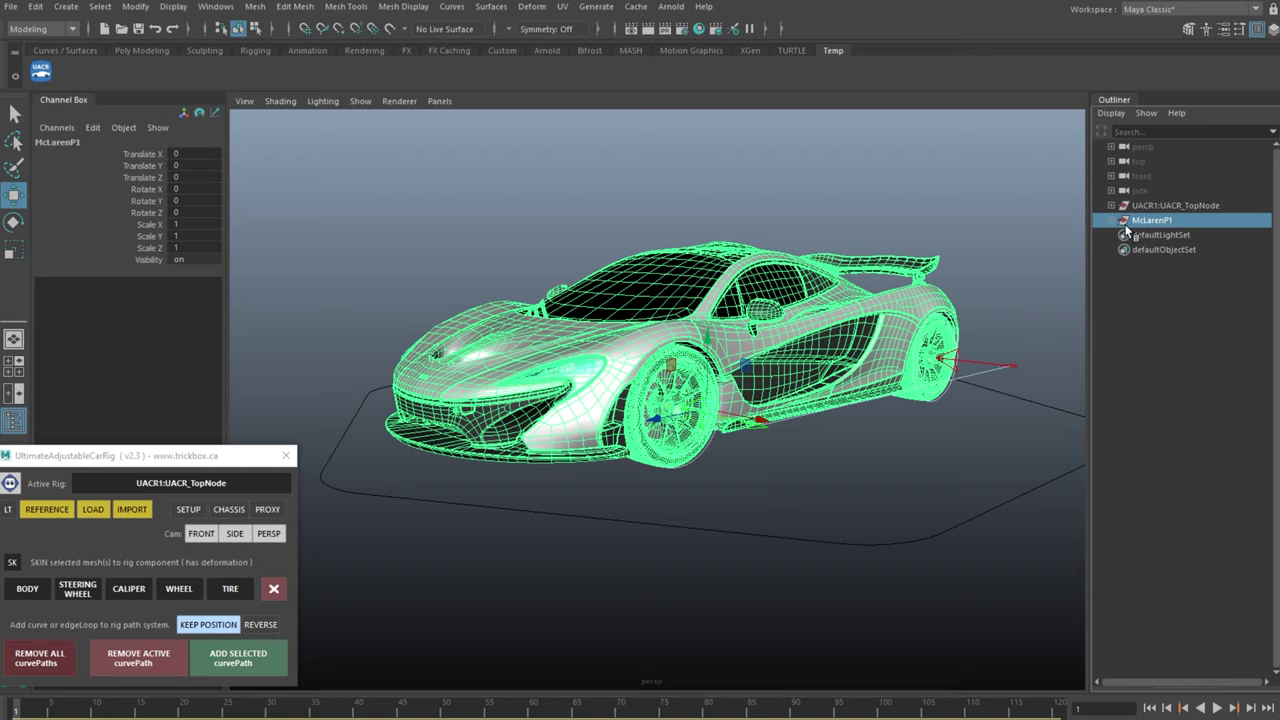
{"action": "left_click", "coordinate": [1112, 220]}
{"action": "left_click", "coordinate": [1172, 205]}
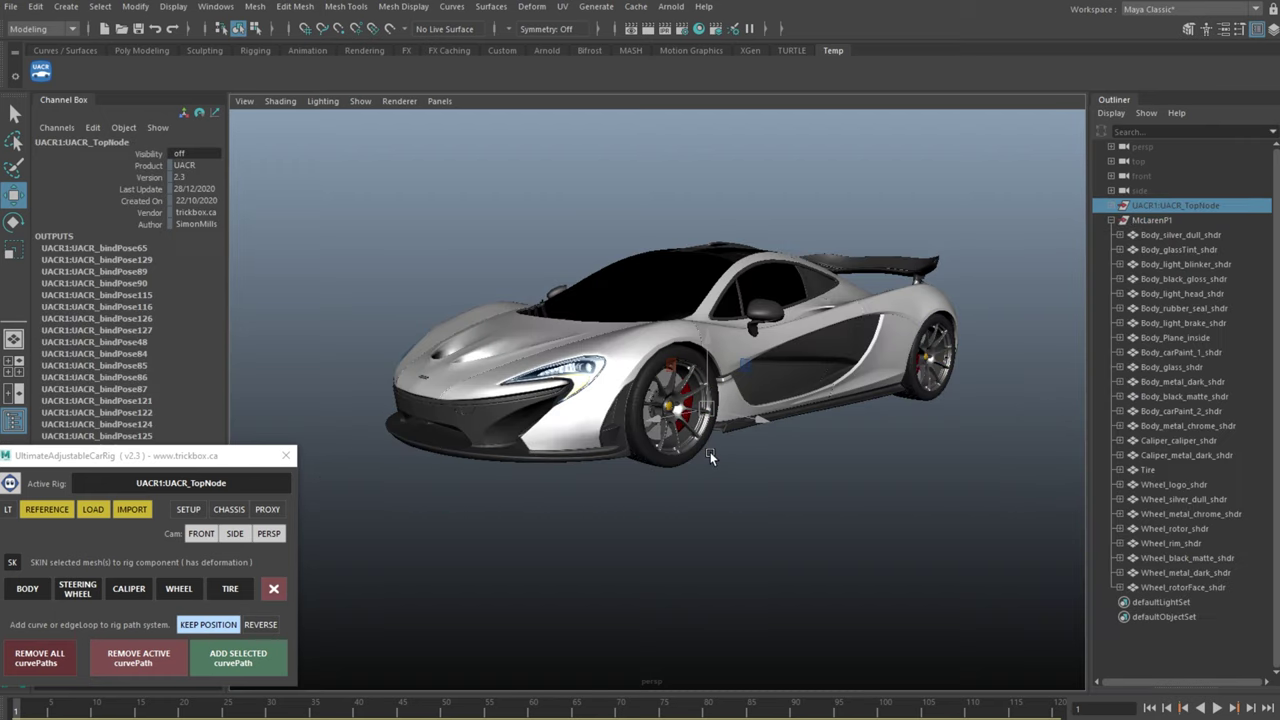
Skin the Tire mesh to the rig's tire component
{"action": "left_click", "coordinate": [689, 527]}
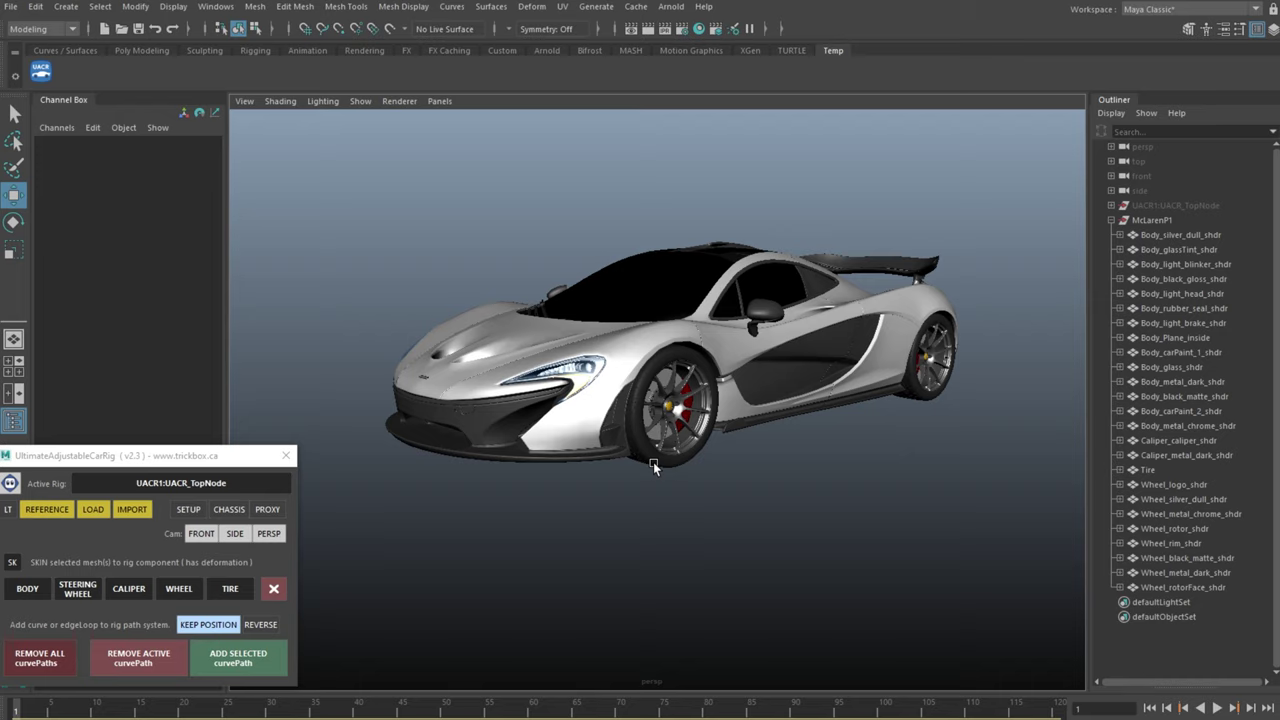
{"action": "left_click", "coordinate": [653, 462]}
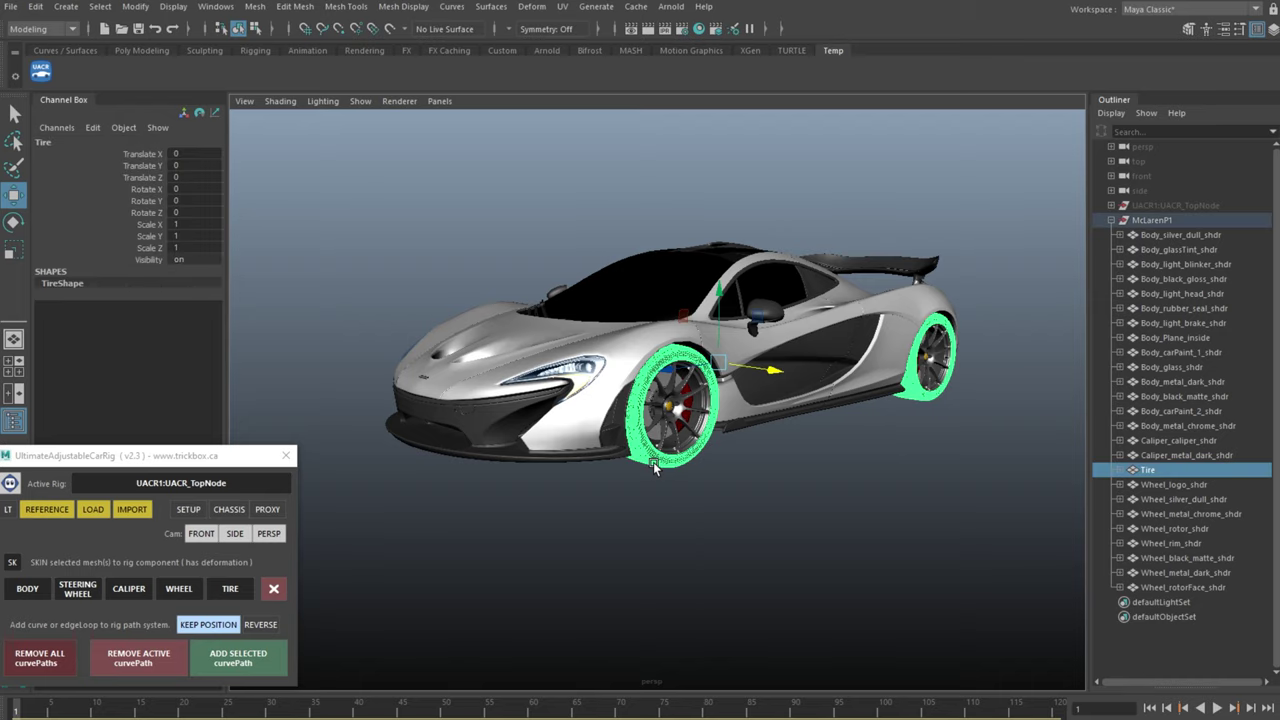
{"action": "left_click", "coordinate": [229, 590]}
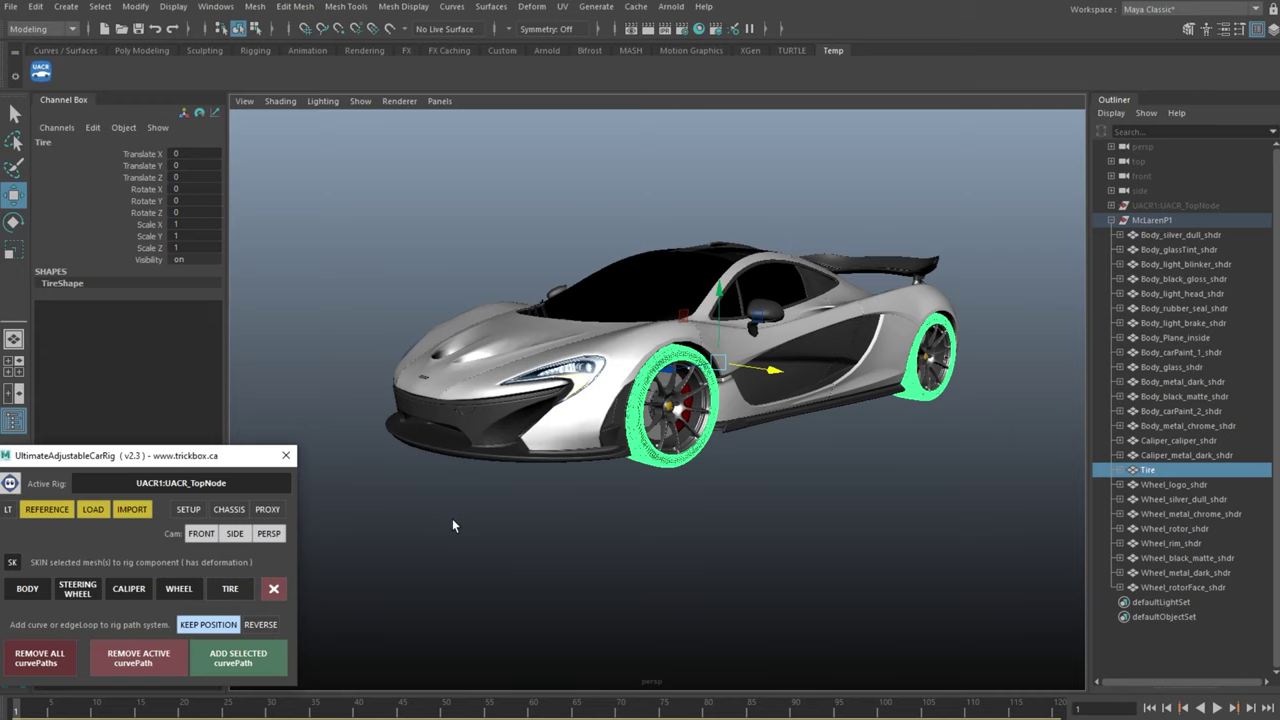
Skin the Caliper_caliper_shdr and Caliper_metal_dark_shdr meshes to the rig's caliper component
{"action": "scroll", "coordinate": [706, 450], "scroll_direction": "up", "scroll_amount": 8}
{"action": "left_click_drag", "start_coordinate": [706, 450], "coordinate": [660, 456], "text": "alt"}
{"action": "left_click", "coordinate": [358, 352]}
{"action": "key", "text": "q"}
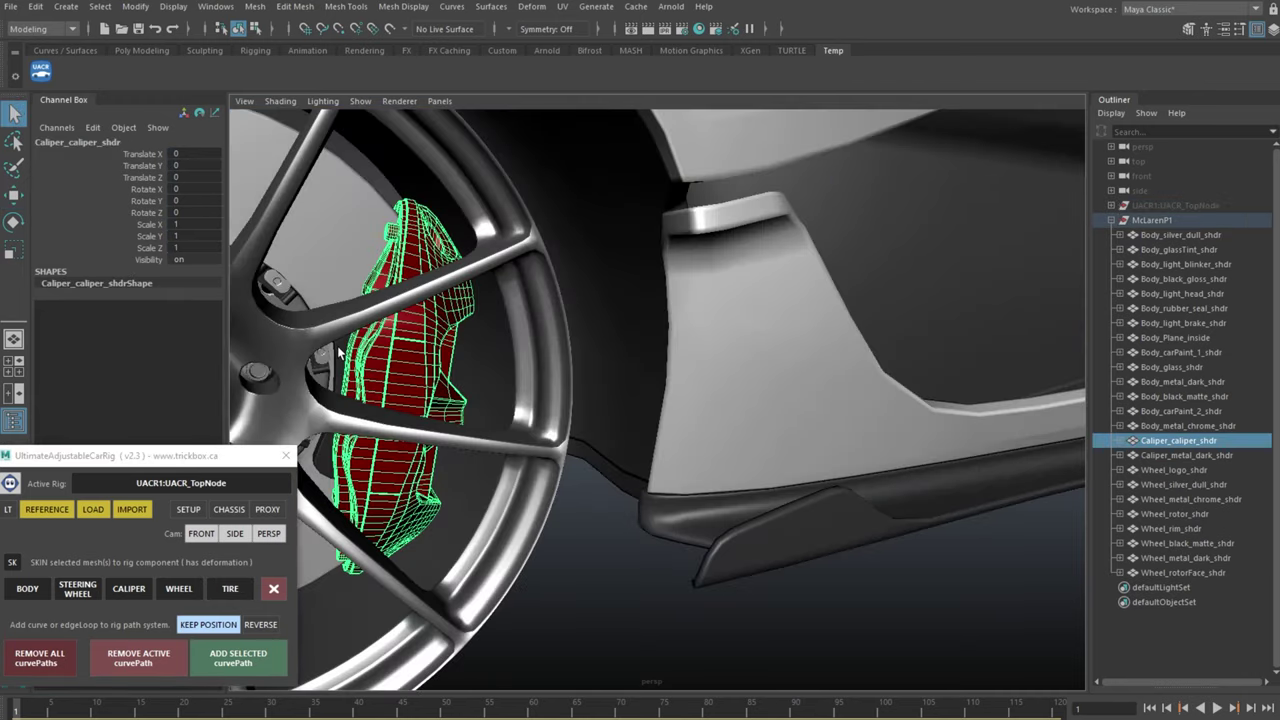
{"action": "left_click", "coordinate": [340, 350], "text": "shift"}
{"action": "middle_click_drag", "start_coordinate": [432, 425], "coordinate": [690, 365], "text": "alt"}
{"action": "left_click", "coordinate": [143, 586]}
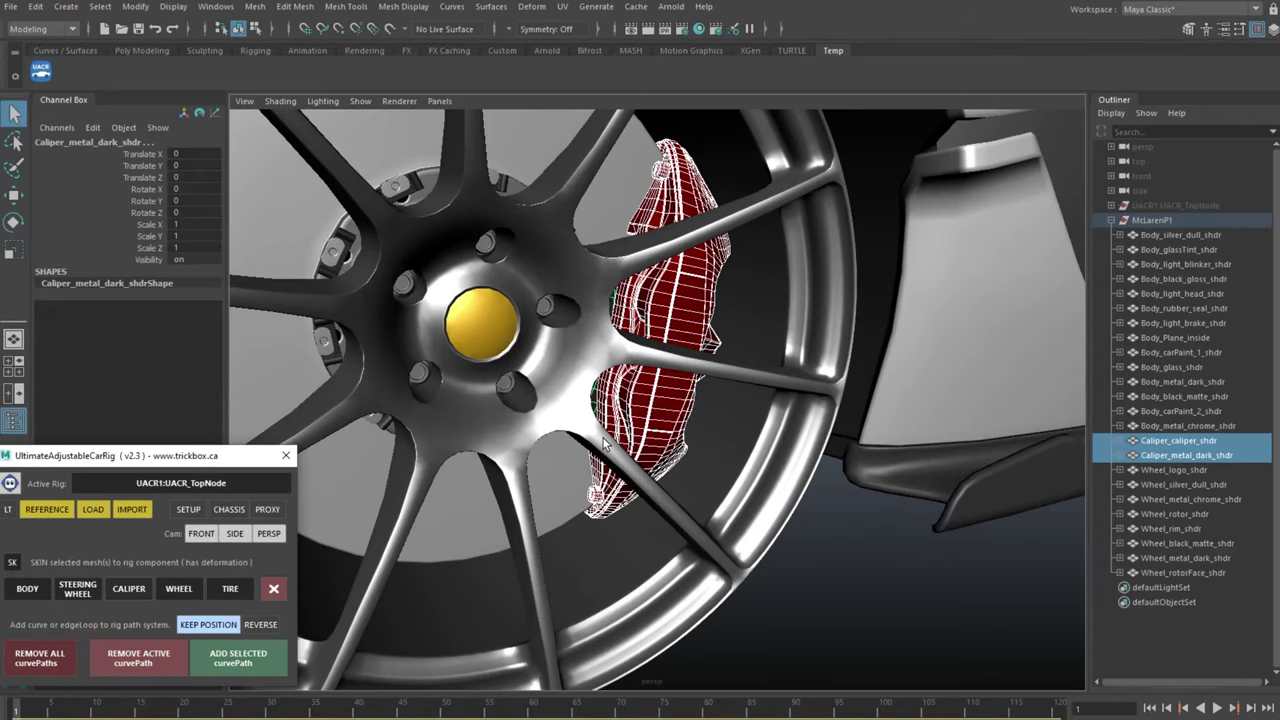
Skin all the Wheel meshes, from Wheel_logo_shdr to Wheel_rotorFace_shdr, to the rig's wheel component
{"action": "scroll", "coordinate": [649, 421], "scroll_direction": "down", "scroll_amount": 10}
{"action": "left_click_drag", "start_coordinate": [645, 421], "coordinate": [757, 523], "text": "alt"}
{"action": "key", "text": "w"}
{"action": "left_click", "coordinate": [182, 591]}
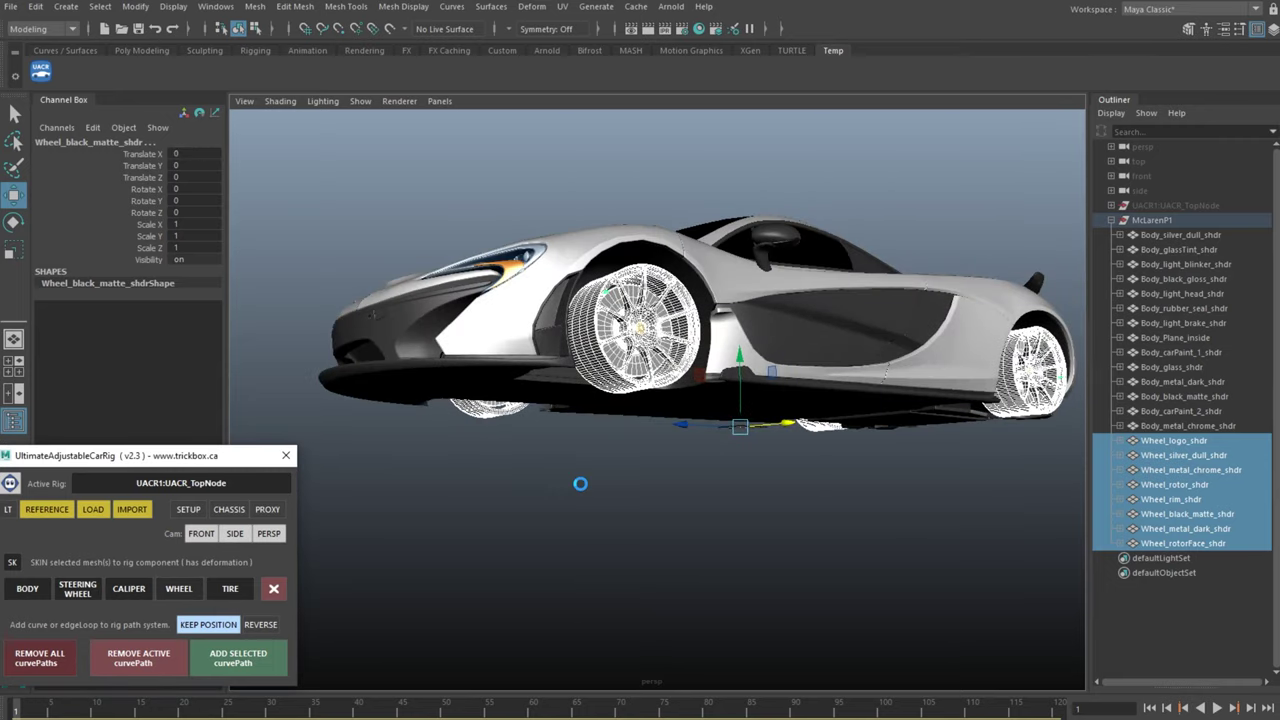
{"action": "key", "text": "Delete"}
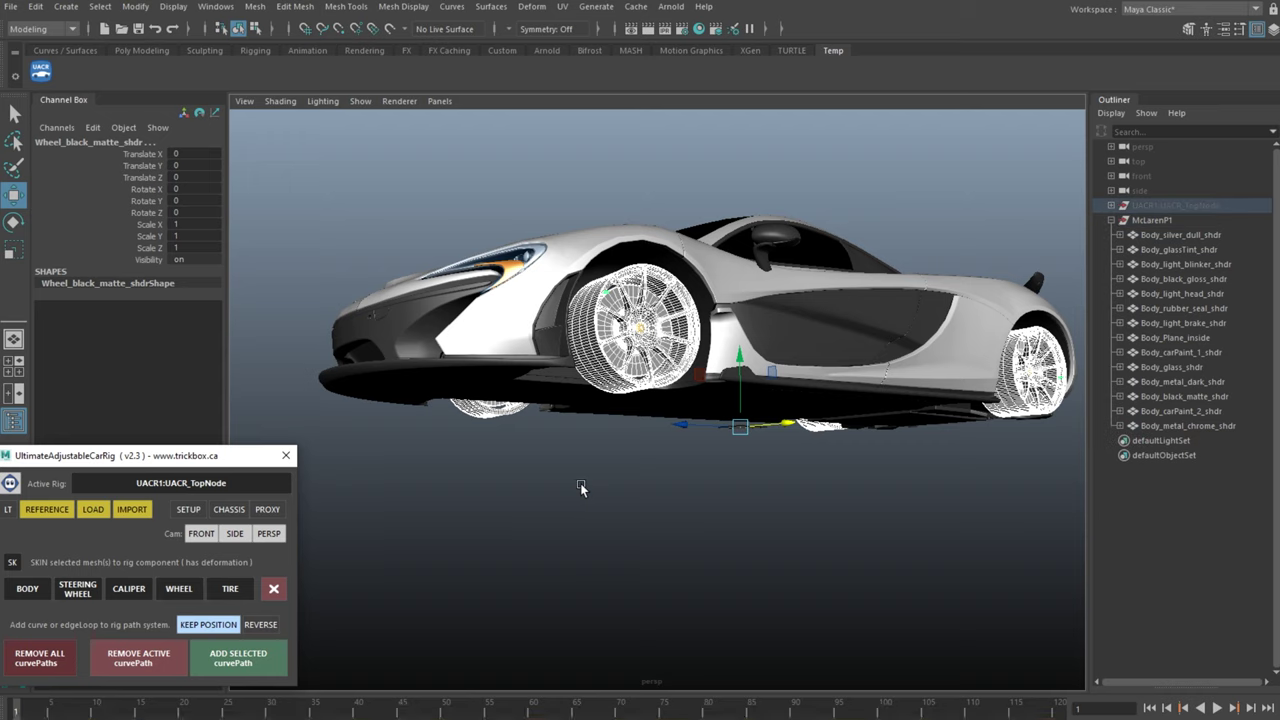
Skin all the remaining Body meshes of the McLarenP1 group to the rig's body component
{"action": "mouse_move", "coordinate": [495, 455]}
{"action": "left_mouse_down", "text": "alt"}
{"action": "mouse_move", "coordinate": [593, 457]}
{"action": "mouse_move", "coordinate": [962, 250]}
{"action": "mouse_move", "coordinate": [462, 484]}
{"action": "left_mouse_up", "text": "alt"}
{"action": "mouse_move", "coordinate": [462, 484]}
{"action": "left_mouse_down", "text": "alt"}
{"action": "mouse_move", "coordinate": [746, 454]}
{"action": "mouse_move", "coordinate": [672, 272]}
{"action": "left_mouse_up", "text": "alt"}
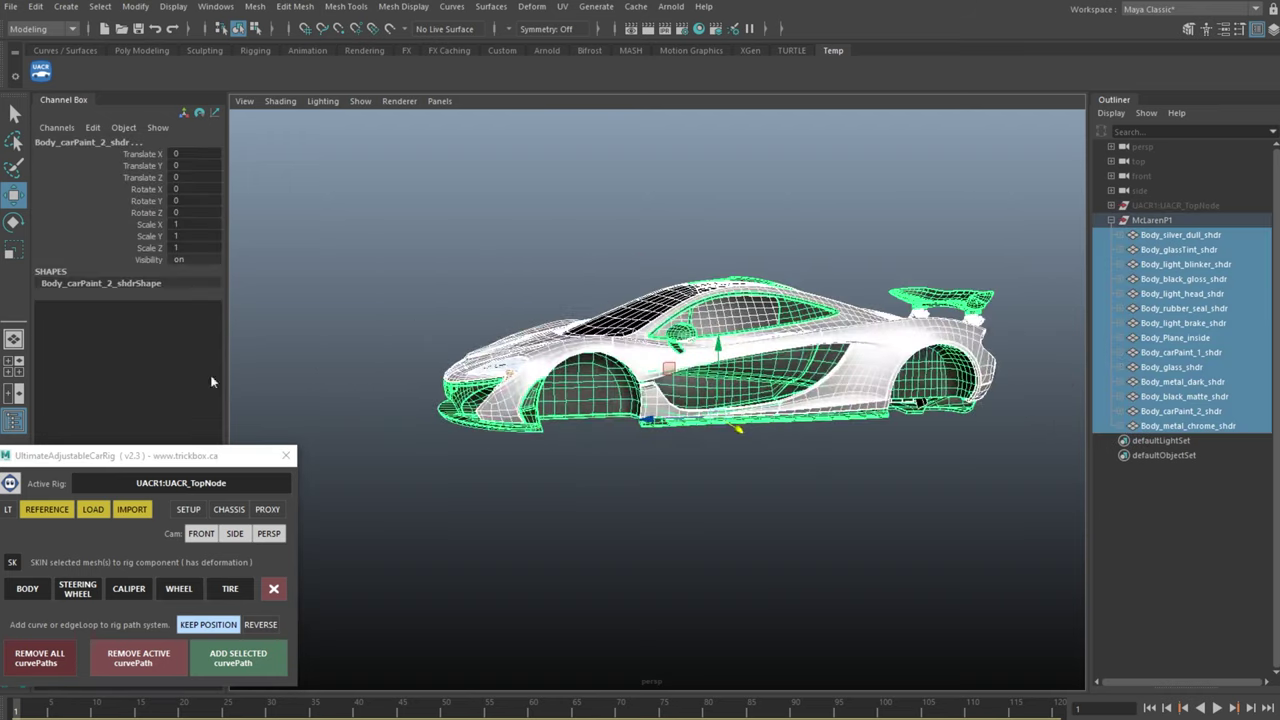
{"action": "left_click", "coordinate": [23, 591]}
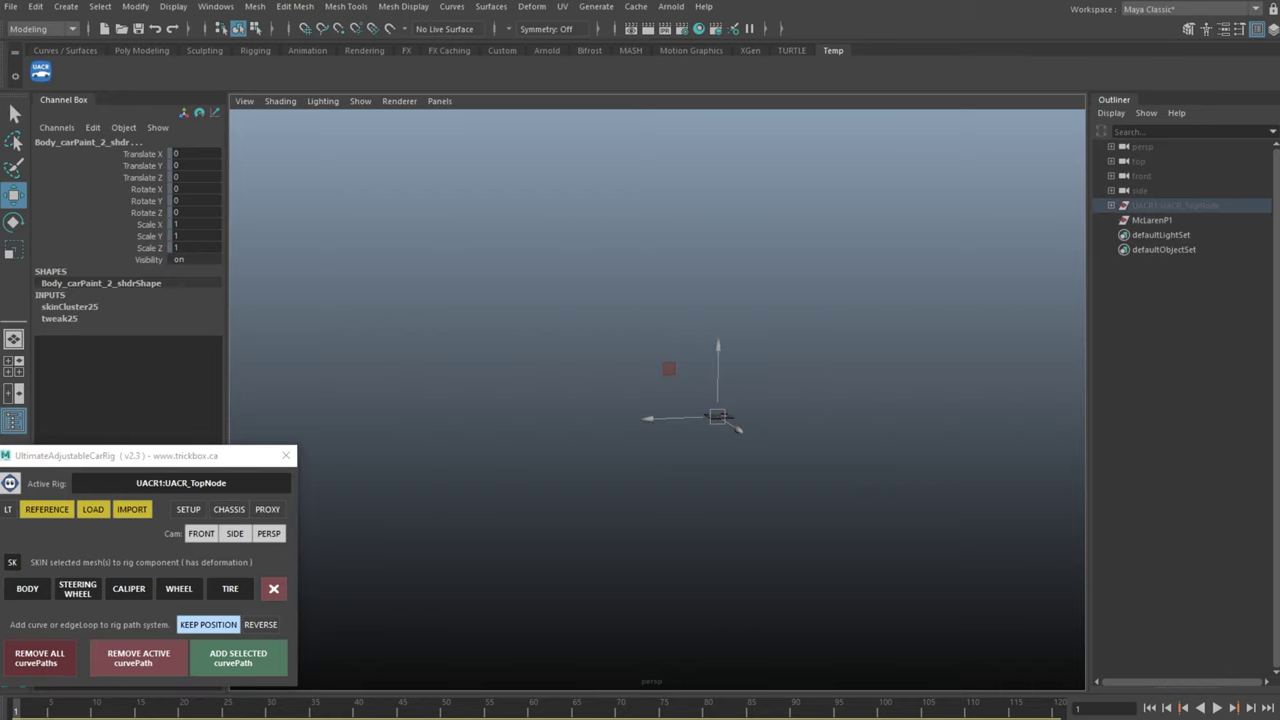
{"action": "left_click", "coordinate": [950, 284]}
Unhide the UACR1:UACR_TopNode rig to show the skinned car again
{"action": "left_click", "coordinate": [1148, 208]}
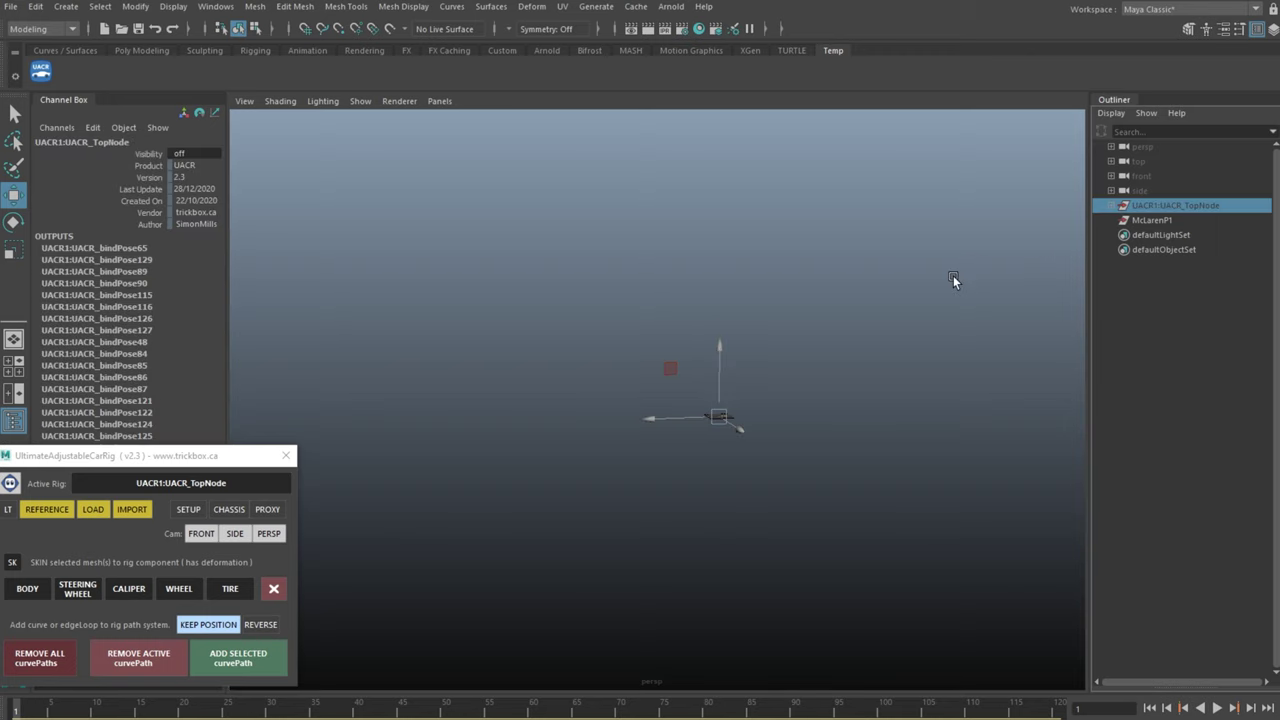
{"action": "key", "text": "shift+h"}
{"action": "left_click", "coordinate": [950, 277]}
{"action": "left_click_drag", "start_coordinate": [721, 374], "coordinate": [749, 456], "text": "alt"}
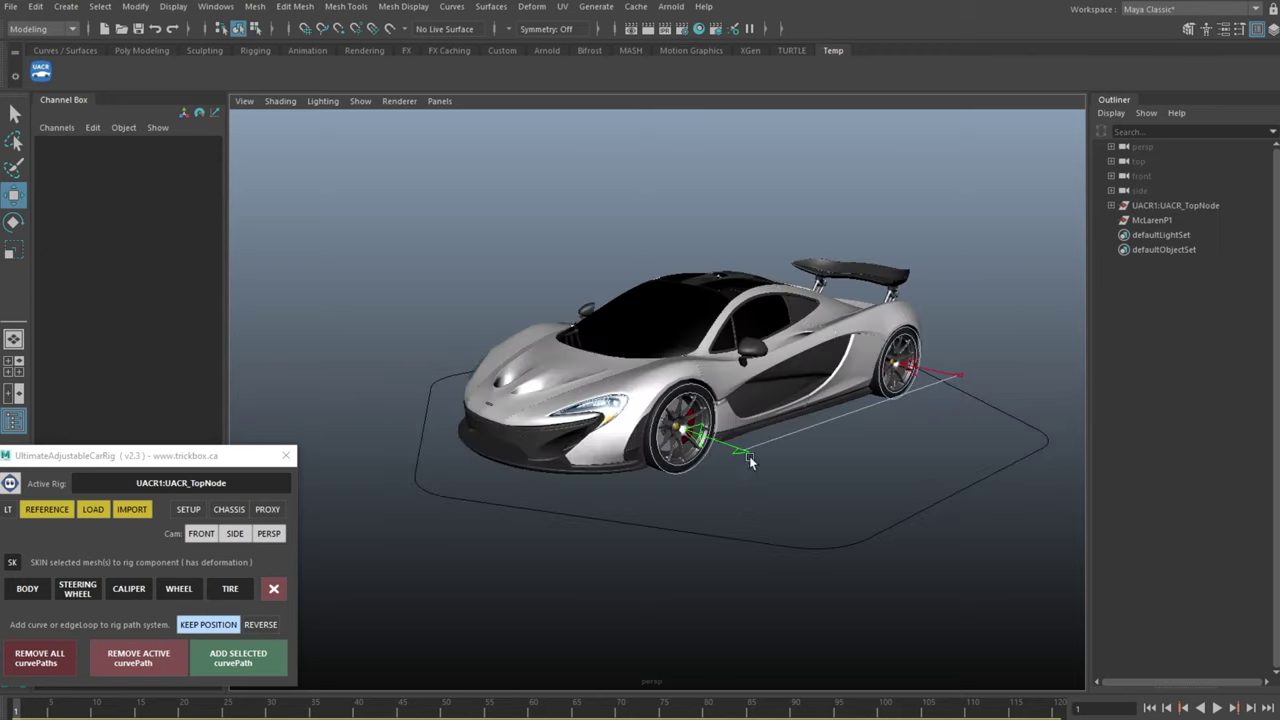
Switch the rig out of setup mode and select its drive control
{"action": "left_click", "coordinate": [190, 510]}
{"action": "left_click", "coordinate": [442, 491]}
{"action": "left_click_drag", "start_coordinate": [474, 529], "coordinate": [431, 501], "text": "alt"}
{"action": "scroll", "coordinate": [431, 501], "scroll_direction": "up", "scroll_amount": 5}
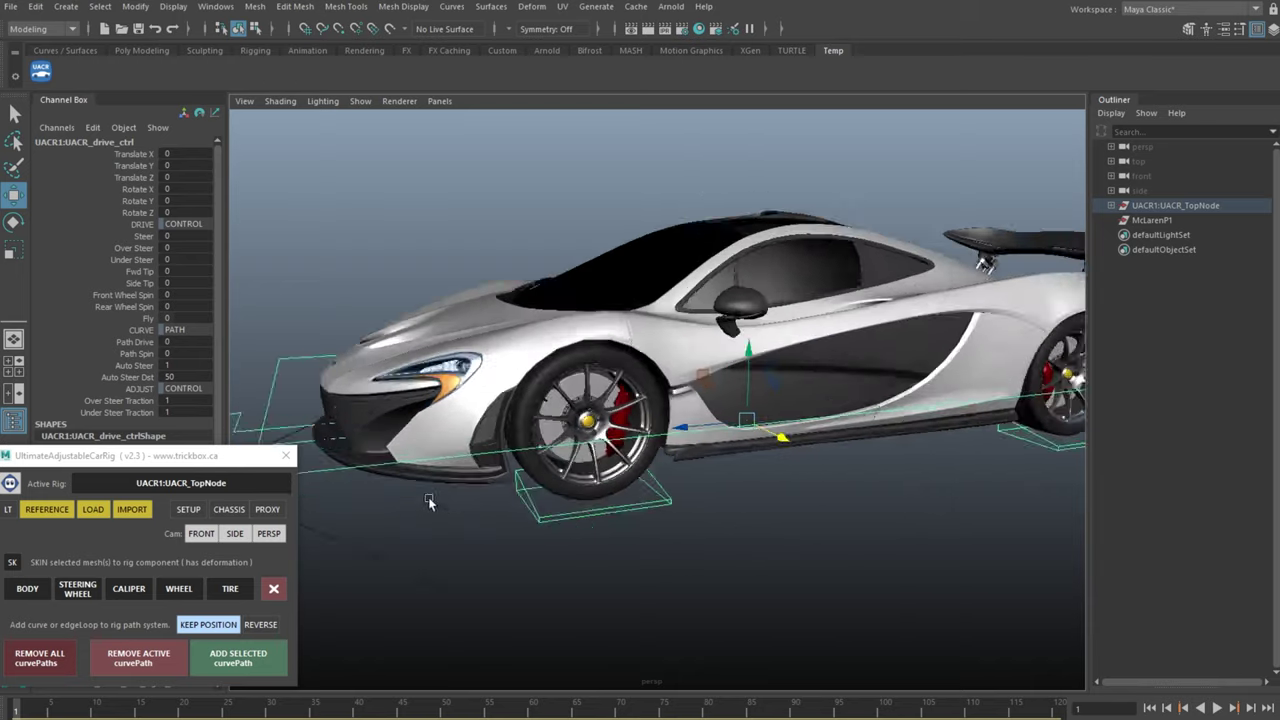
Scrub the drive control's Steer value while viewing the front wheel to test the steering
{"action": "left_click_drag", "start_coordinate": [702, 430], "coordinate": [685, 515]}
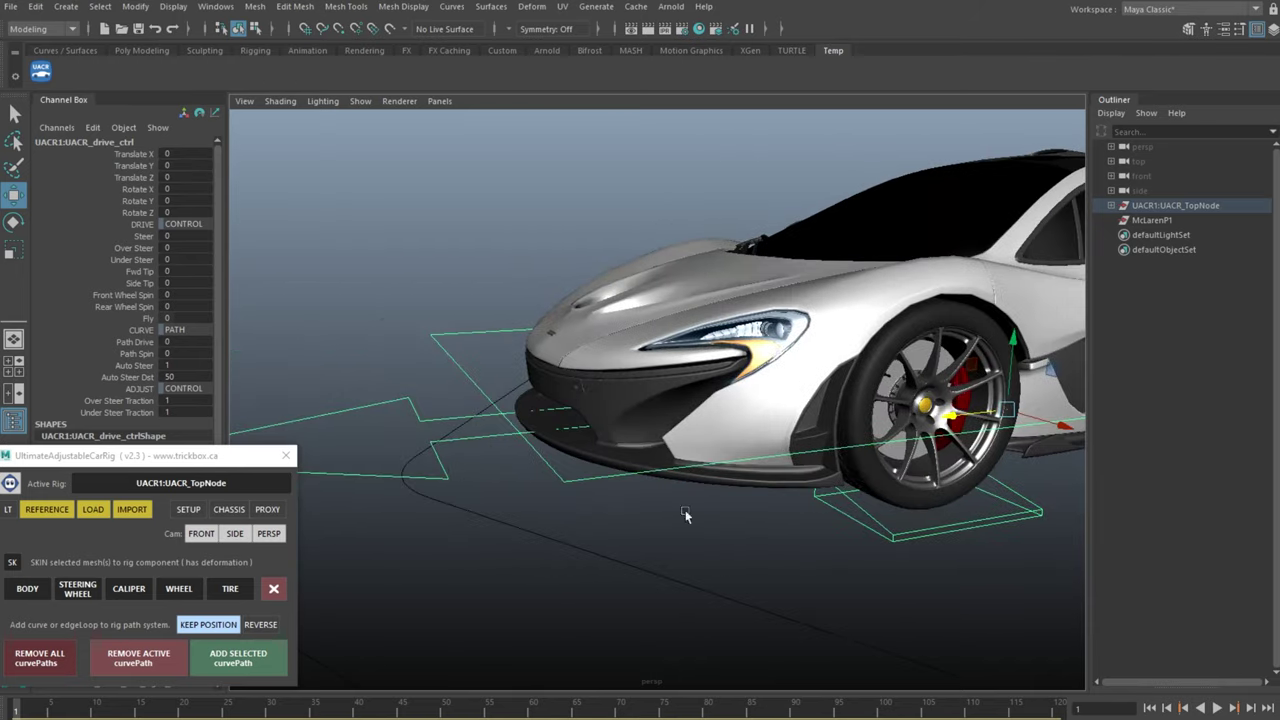
{"action": "left_click", "coordinate": [141, 234]}
{"action": "key", "text": "f"}
{"action": "middle_click_drag", "start_coordinate": [571, 530], "coordinate": [506, 548]}
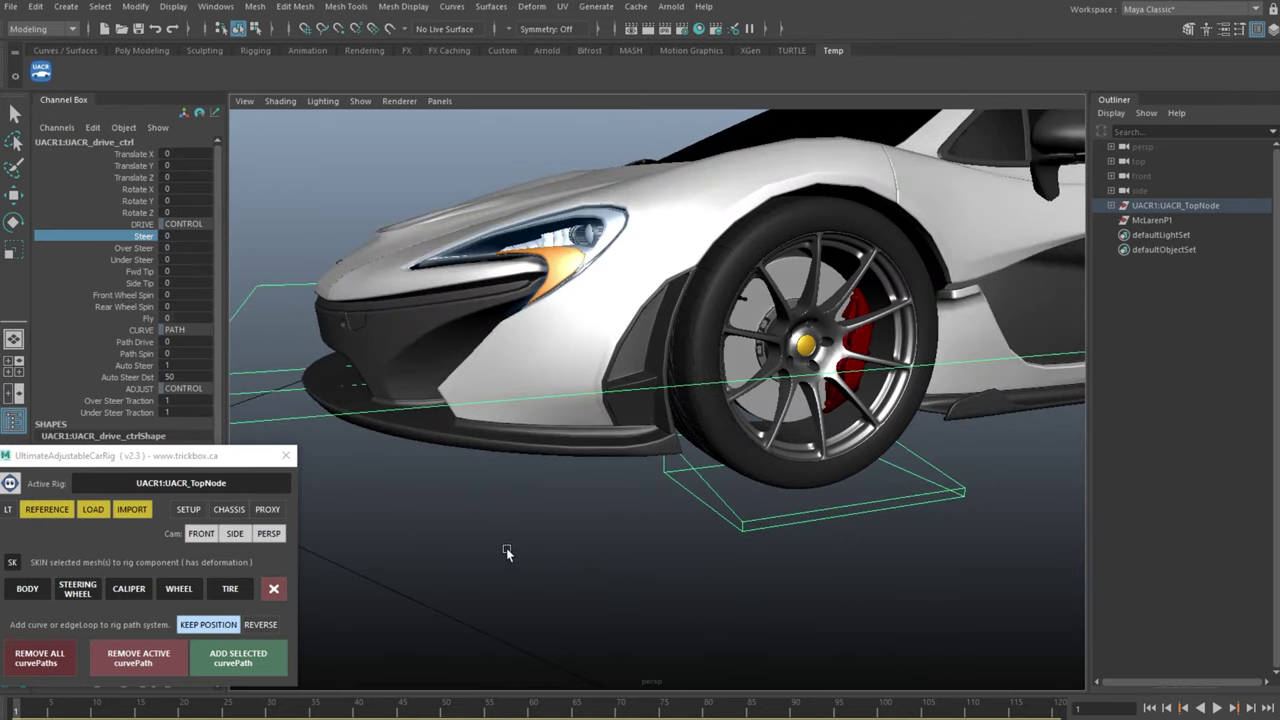
Test the left front tire's deformation by scrubbing its wheel control's Tire Pressure to about 0.44 and Tire Bulge to about 1.06
{"action": "left_click", "coordinate": [738, 519]}
{"action": "left_click", "coordinate": [130, 201]}
{"action": "middle_click_drag", "start_coordinate": [620, 540], "coordinate": [533, 496]}
{"action": "left_click_drag", "start_coordinate": [610, 490], "coordinate": [785, 482], "text": "alt"}
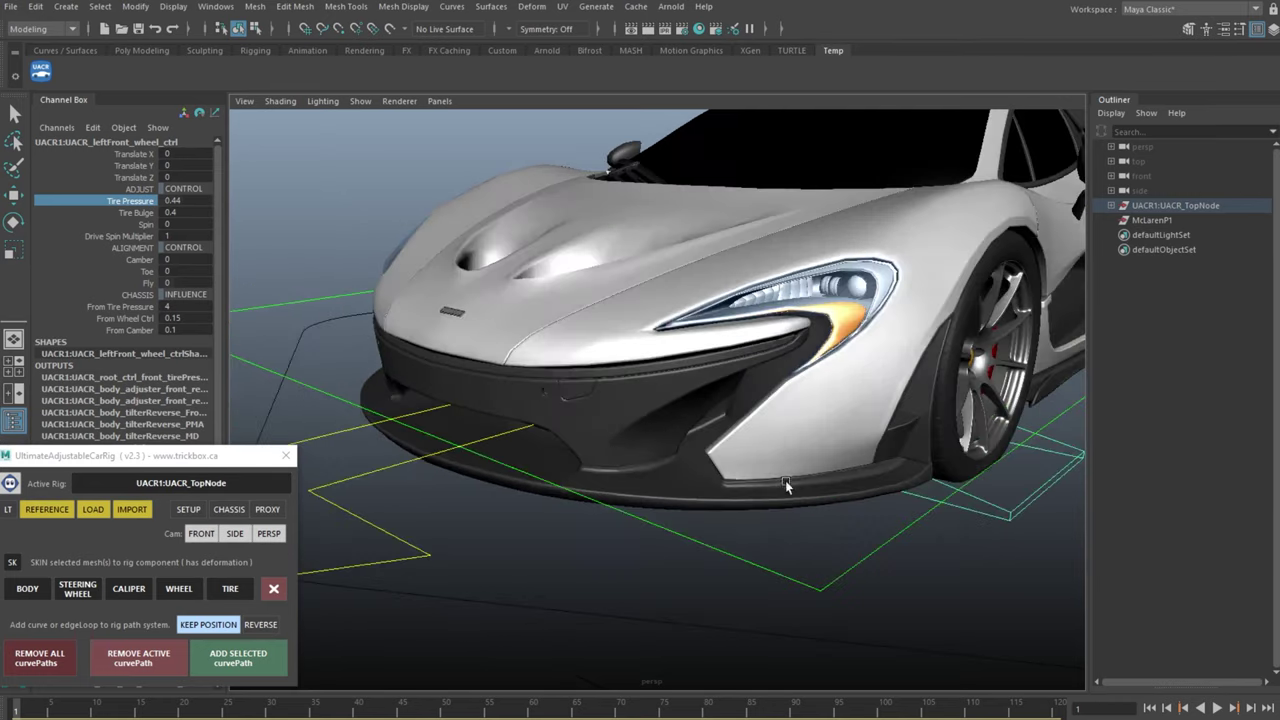
{"action": "middle_click_drag", "start_coordinate": [785, 482], "coordinate": [575, 485], "text": "alt"}
{"action": "right_click_drag", "start_coordinate": [590, 488], "coordinate": [703, 498], "text": "alt"}
{"action": "left_click", "coordinate": [134, 213]}
{"action": "middle_click_drag", "start_coordinate": [513, 502], "coordinate": [625, 498]}
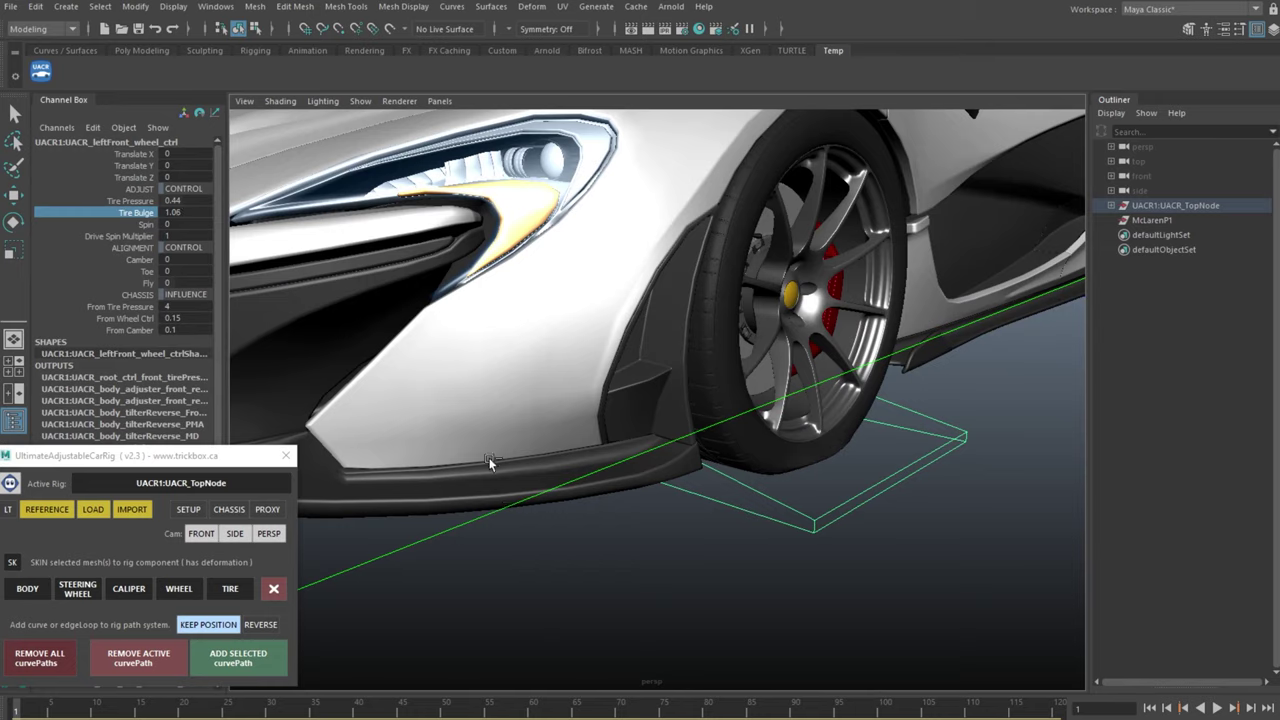
Reset the left front wheel control's Tire Bulge to 0.4 and Tire Pressure to 1, and clear the selection
{"action": "left_click", "coordinate": [186, 212]}
{"action": "type", "text": "0.4"}
{"action": "left_click", "coordinate": [186, 201]}
{"action": "type", "text": "1"}
{"action": "key", "text": "Return"}
{"action": "left_click", "coordinate": [633, 560]}
{"action": "right_click_drag", "start_coordinate": [633, 560], "coordinate": [500, 540], "text": "alt"}
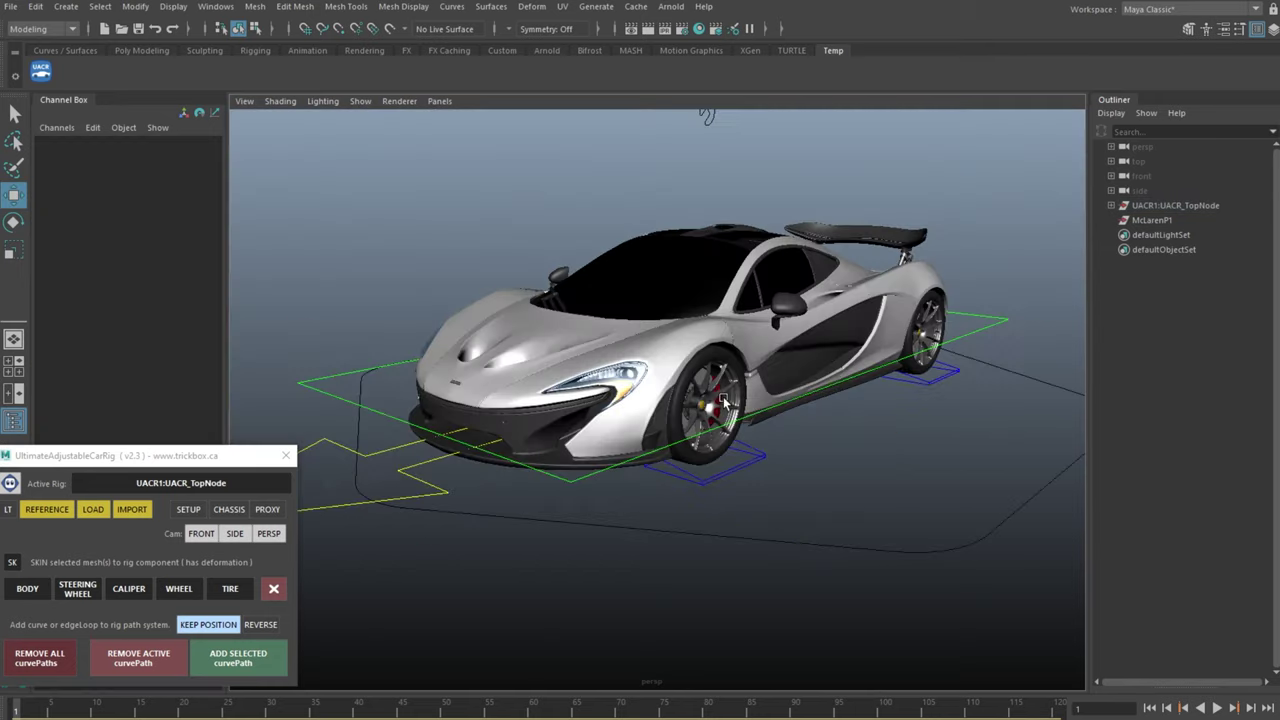
Save the scene as P1_MasterRig in the UltimateCarRig project's Demo folder
{"action": "left_click_drag", "start_coordinate": [720, 500], "coordinate": [640, 495], "text": "alt"}
{"action": "key", "text": "ctrl+shift+s"}
{"action": "type", "text": "P1"}
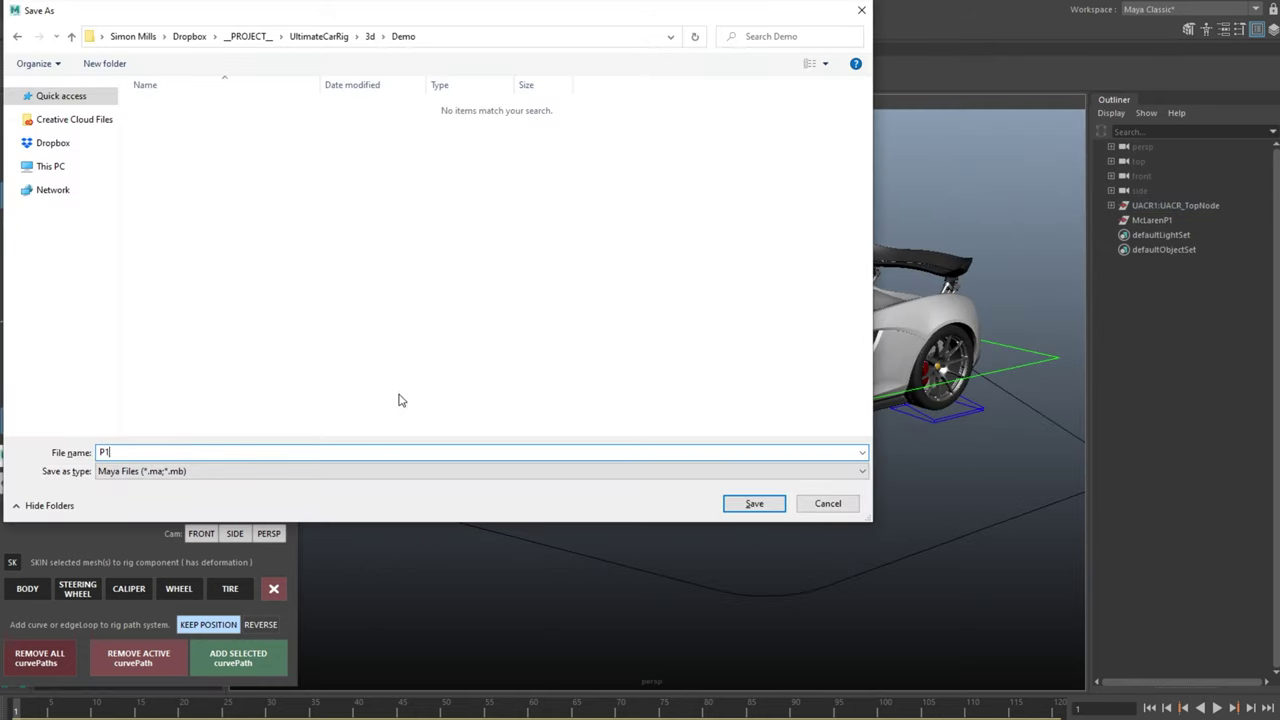
{"action": "type", "text": "_MasterRig"}
{"action": "left_click", "coordinate": [752, 506]}
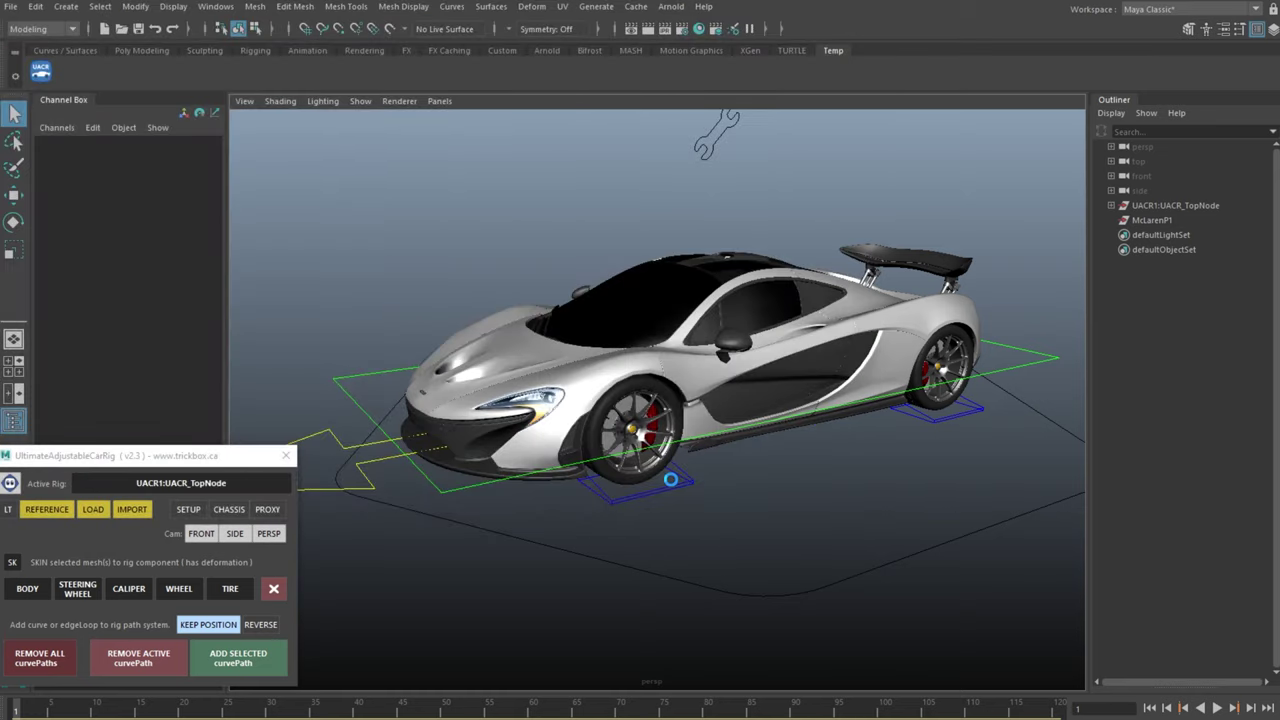
Delete the empty McLarenP1 group from the scene
{"action": "key", "text": "w"}
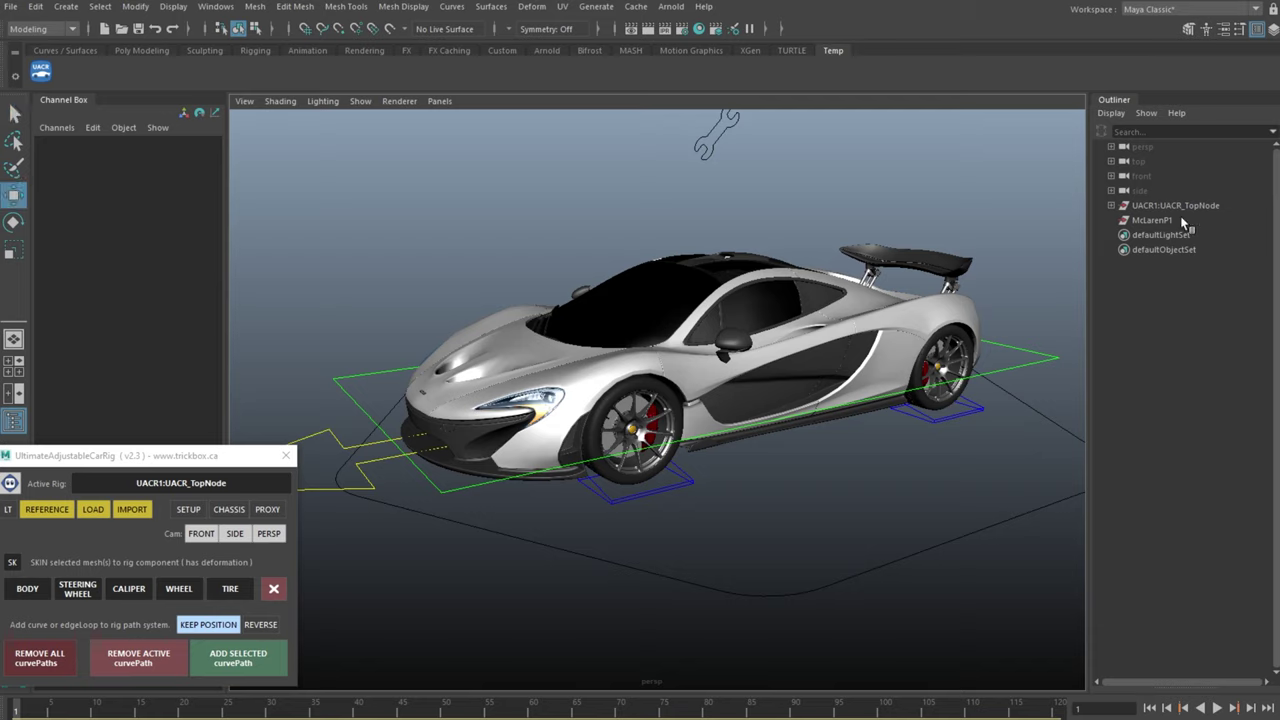
{"action": "left_click", "coordinate": [1180, 221]}
{"action": "key", "text": "Delete"}
Break the connections on the translate, rotate and scale channels of every joint in the UACR1:UACR_root_jt hierarchy
{"action": "left_click", "coordinate": [1112, 205]}
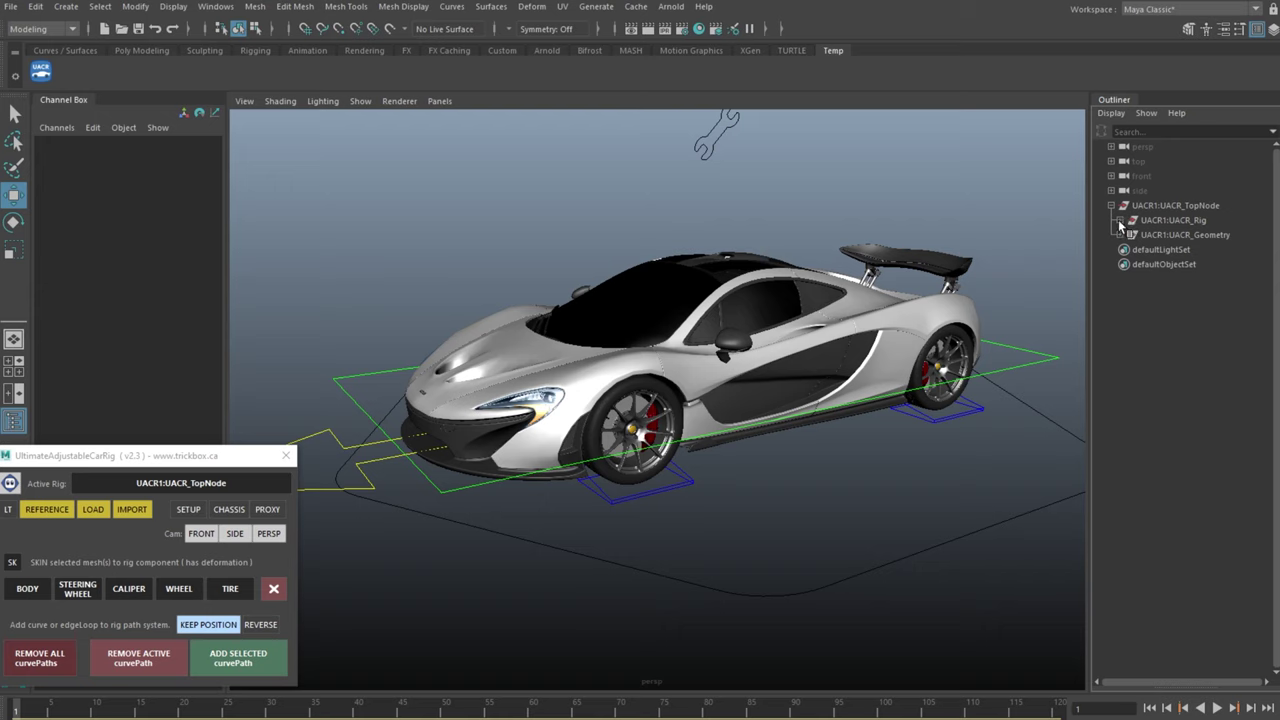
{"action": "left_click", "coordinate": [1120, 221]}
{"action": "left_click", "coordinate": [1166, 323]}
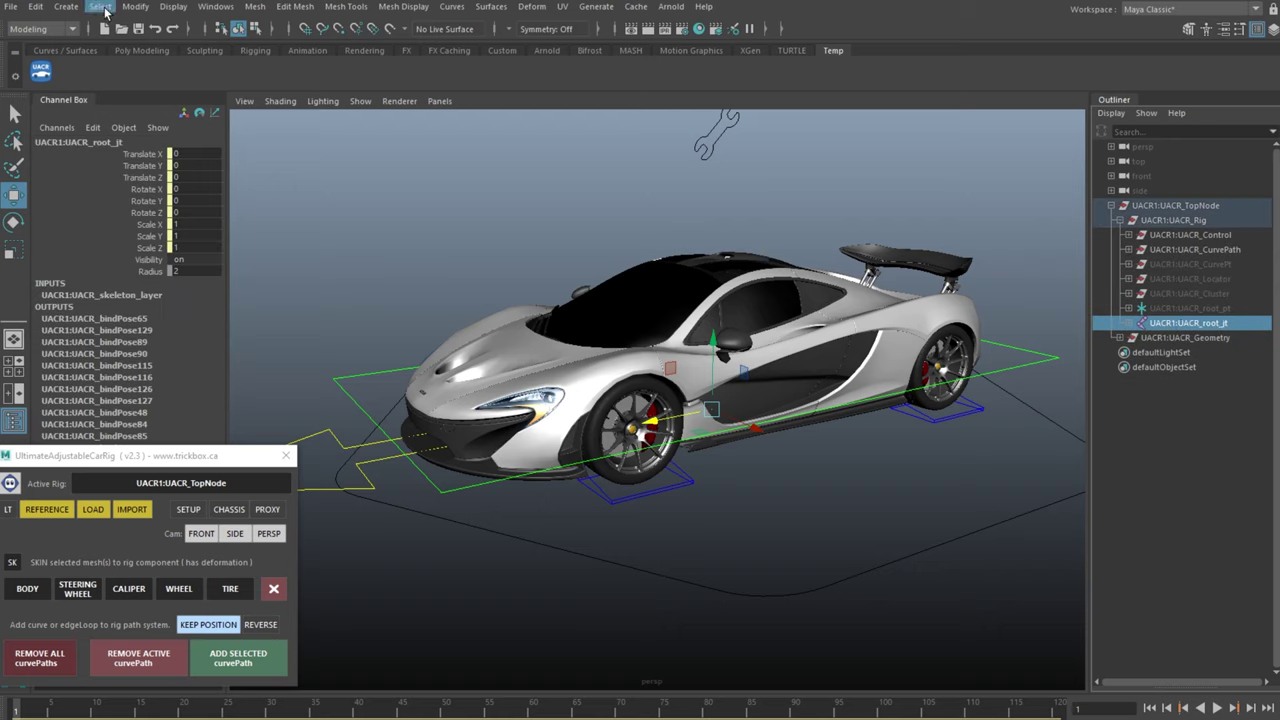
{"action": "left_click", "coordinate": [104, 8]}
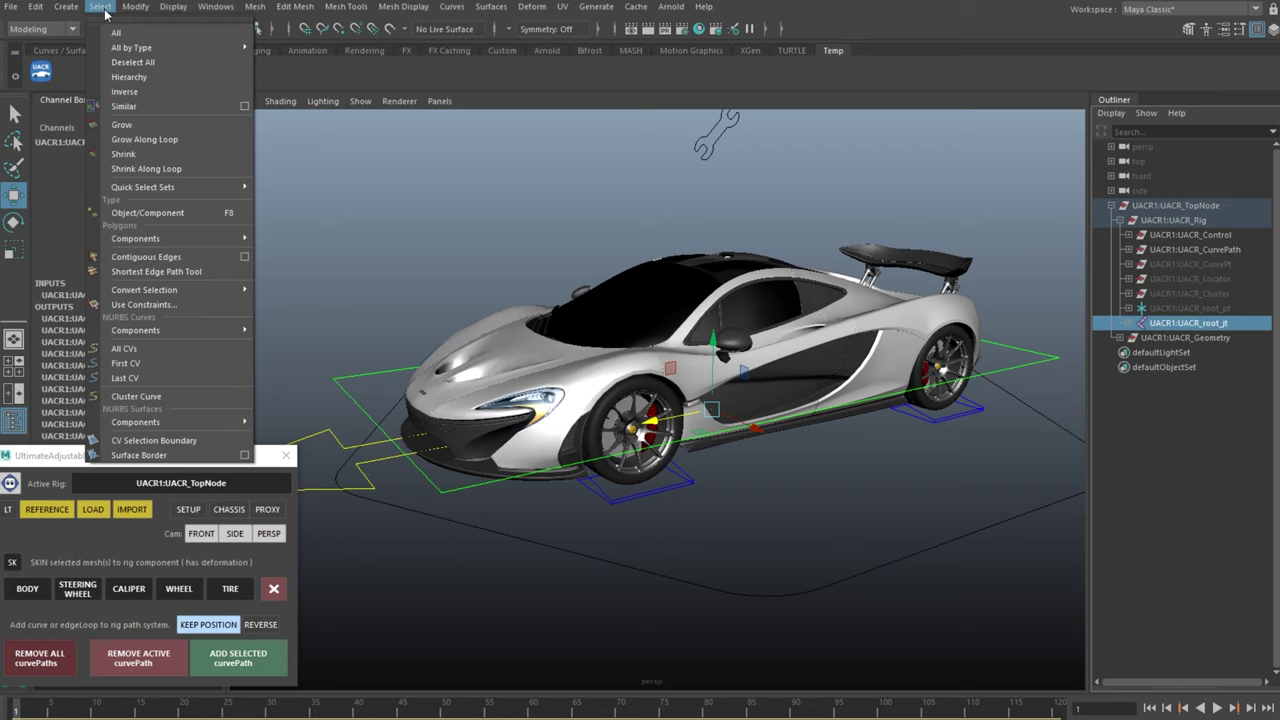
{"action": "left_click", "coordinate": [139, 76]}
{"action": "left_click", "coordinate": [156, 157]}
{"action": "left_click_drag", "start_coordinate": [156, 158], "coordinate": [160, 250]}
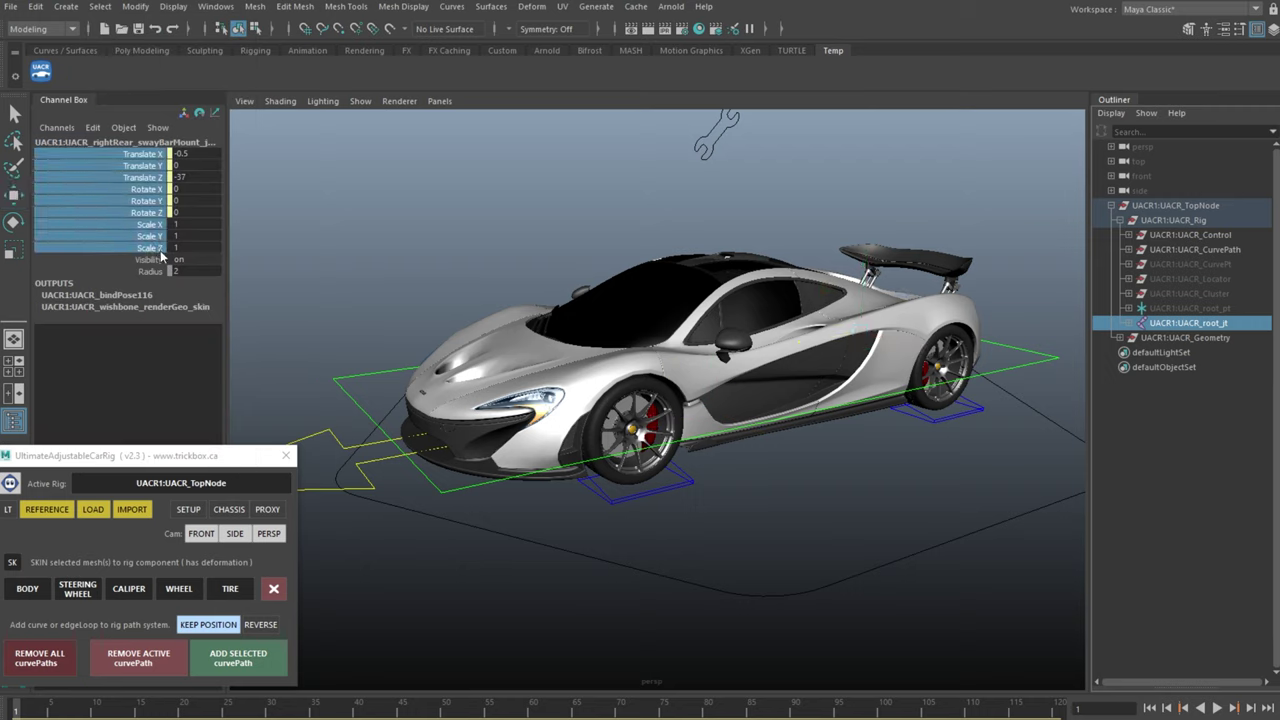
{"action": "right_click", "coordinate": [160, 250]}
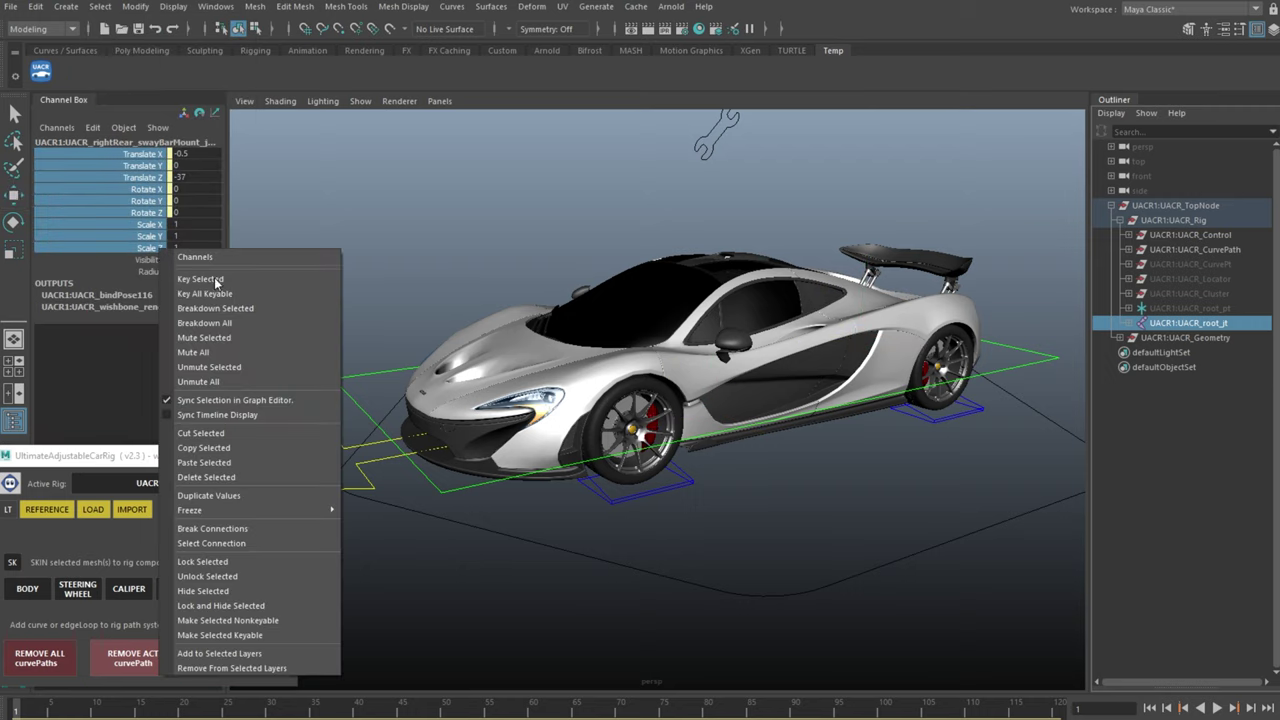
{"action": "left_click", "coordinate": [236, 529]}
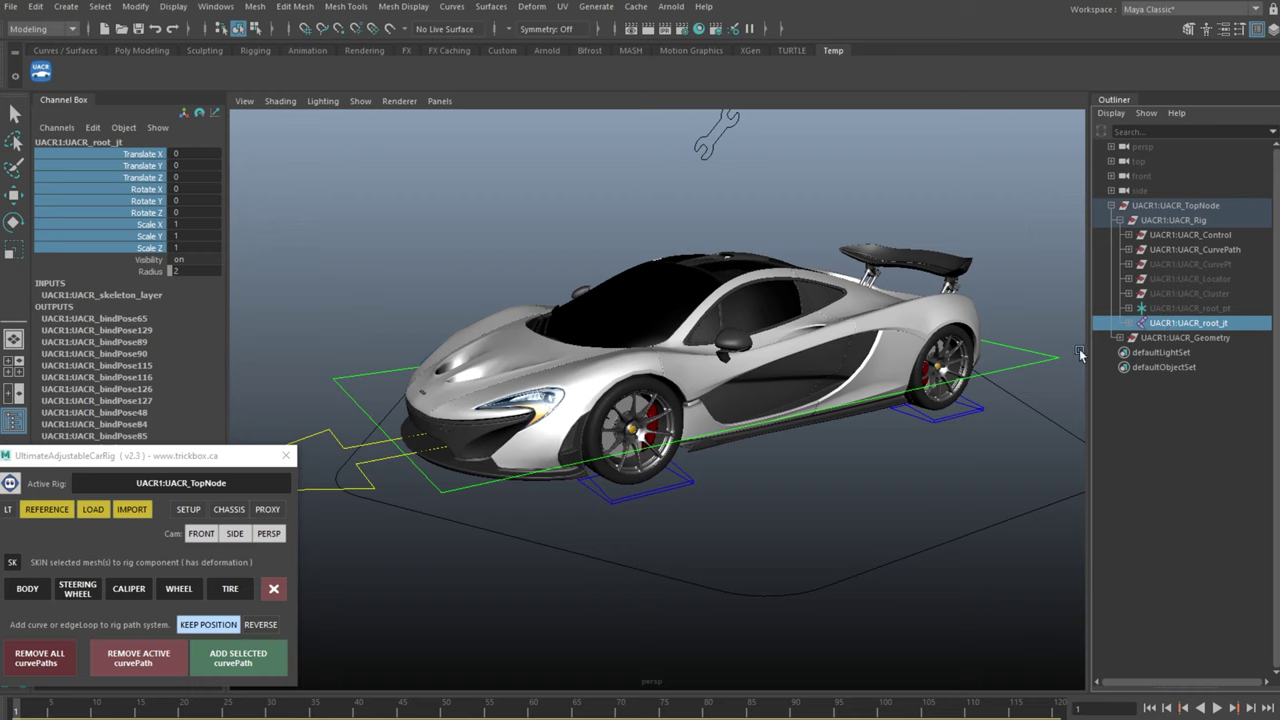
Unparent the UACR1:UACR_root_jt joint and all skinned meshes from Tire through Body_carPaint_2_shdr to the scene's top level
{"action": "key", "text": "shift+p"}
{"action": "left_click", "coordinate": [1119, 323]}
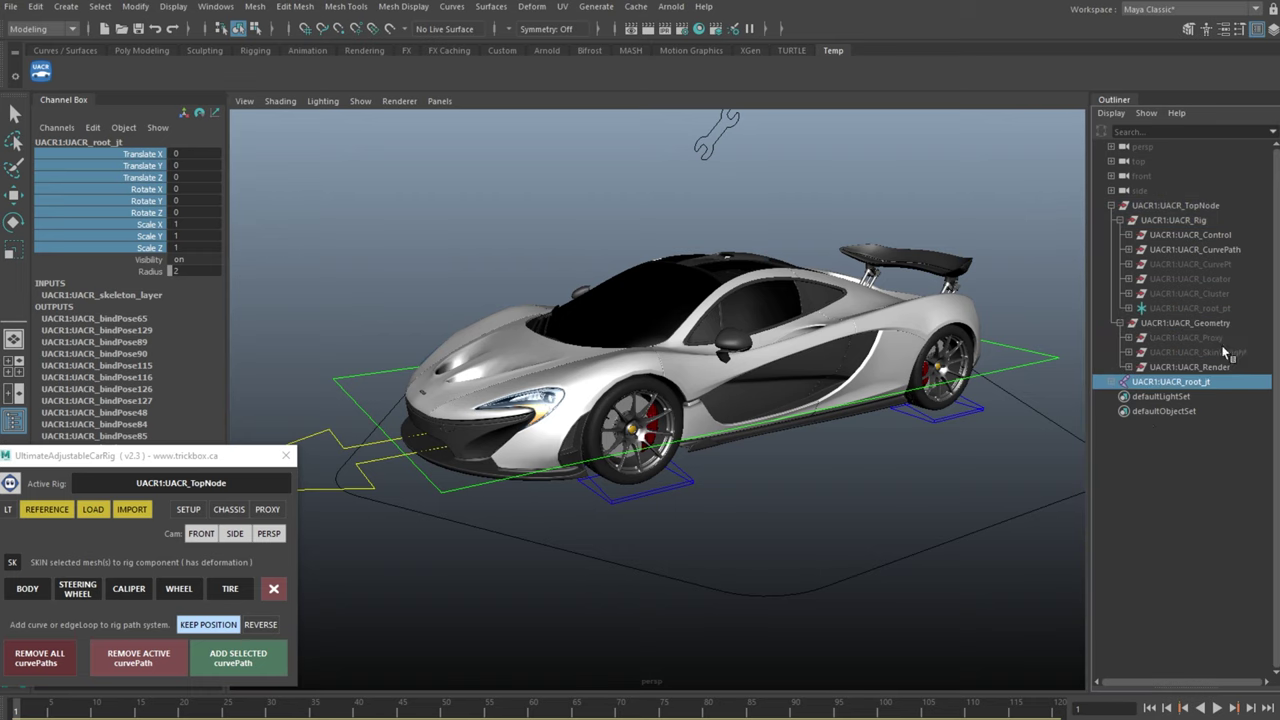
{"action": "left_click", "coordinate": [1190, 367]}
{"action": "left_click", "coordinate": [1141, 367]}
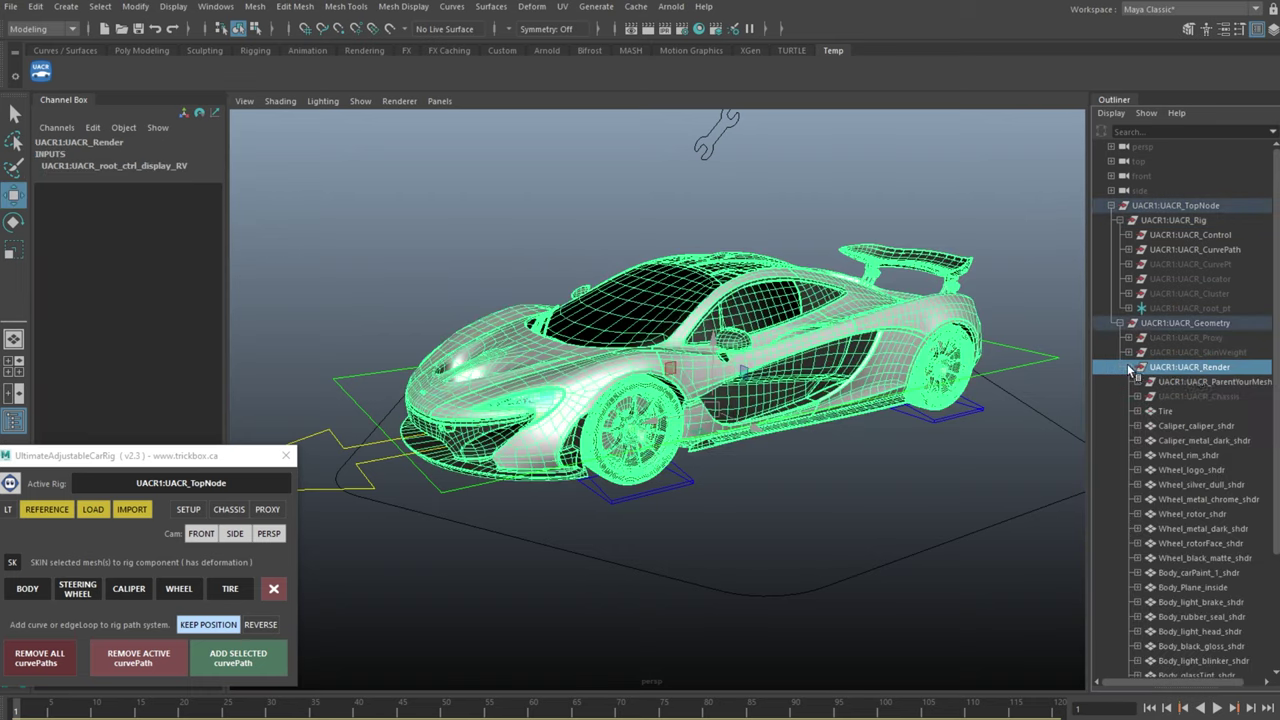
{"action": "left_click", "coordinate": [1165, 411]}
{"action": "scroll", "coordinate": [1214, 474], "scroll_direction": "down", "scroll_amount": 3}
{"action": "left_click", "coordinate": [1205, 628], "text": "shift"}
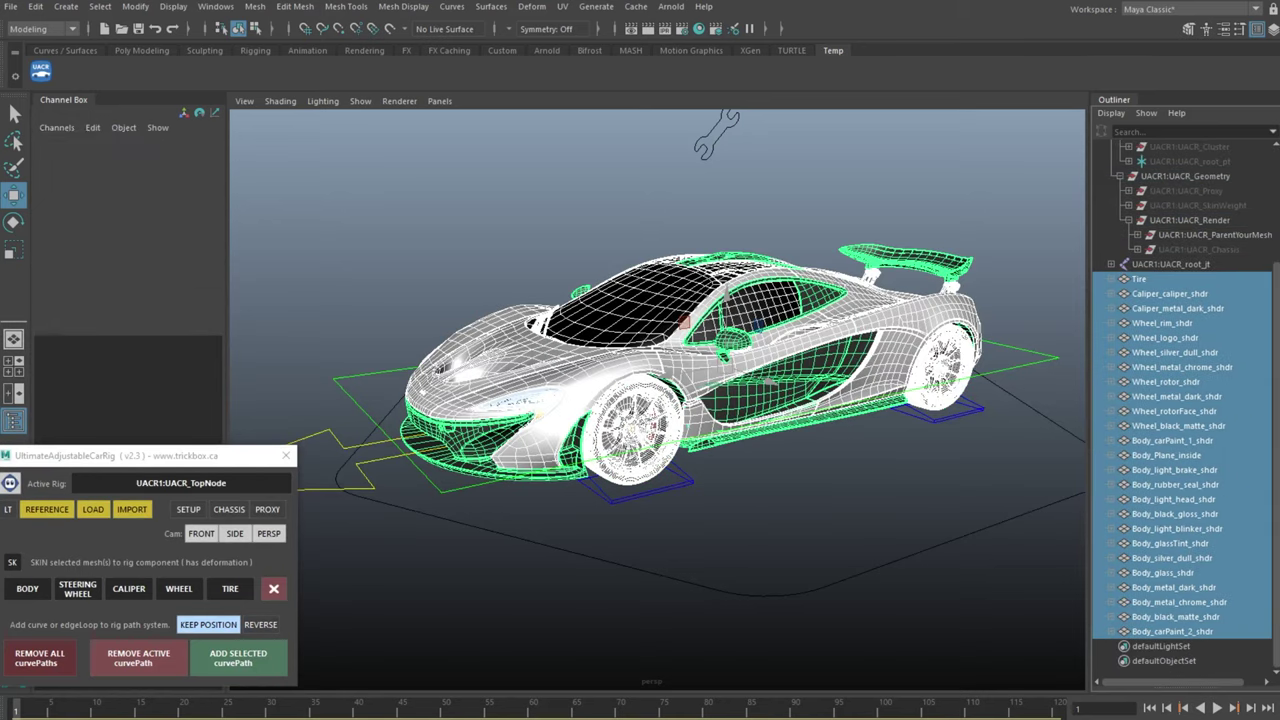
Check the contents of the rig's Chassis group and delete the whole UACR1:UACR_TopNode group
{"action": "left_click", "coordinate": [1137, 249]}
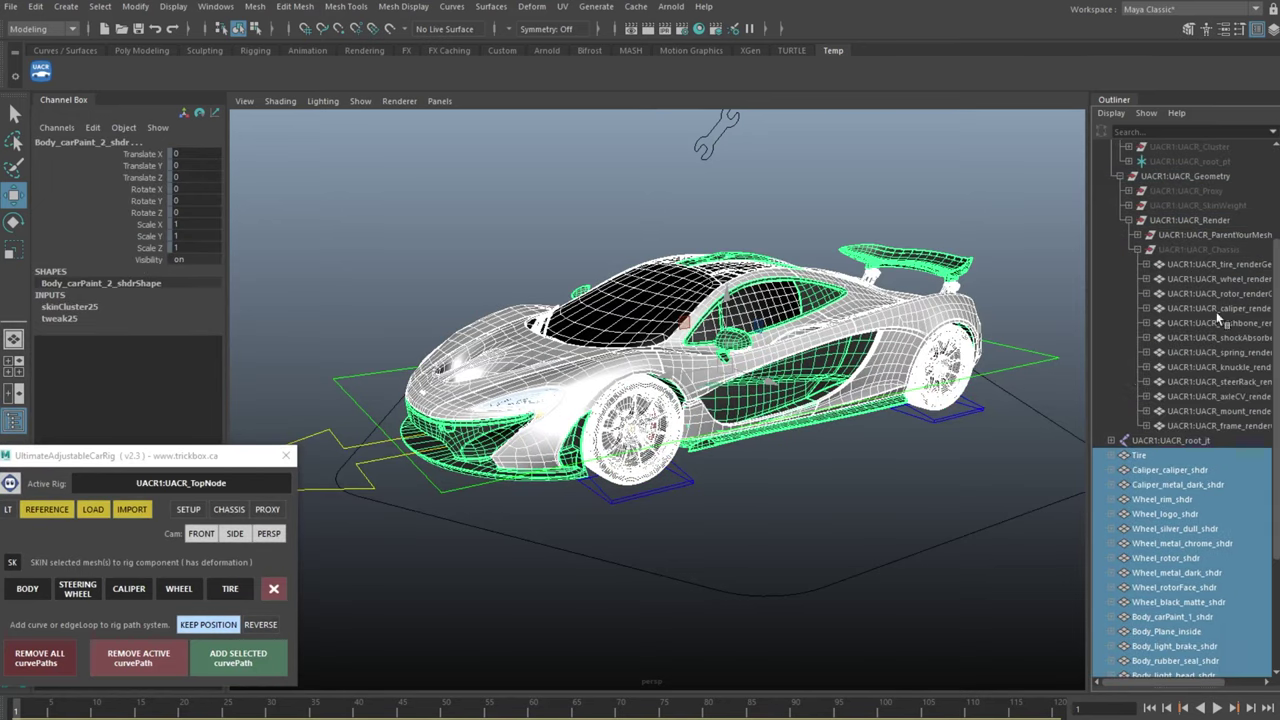
{"action": "left_click", "coordinate": [1137, 249]}
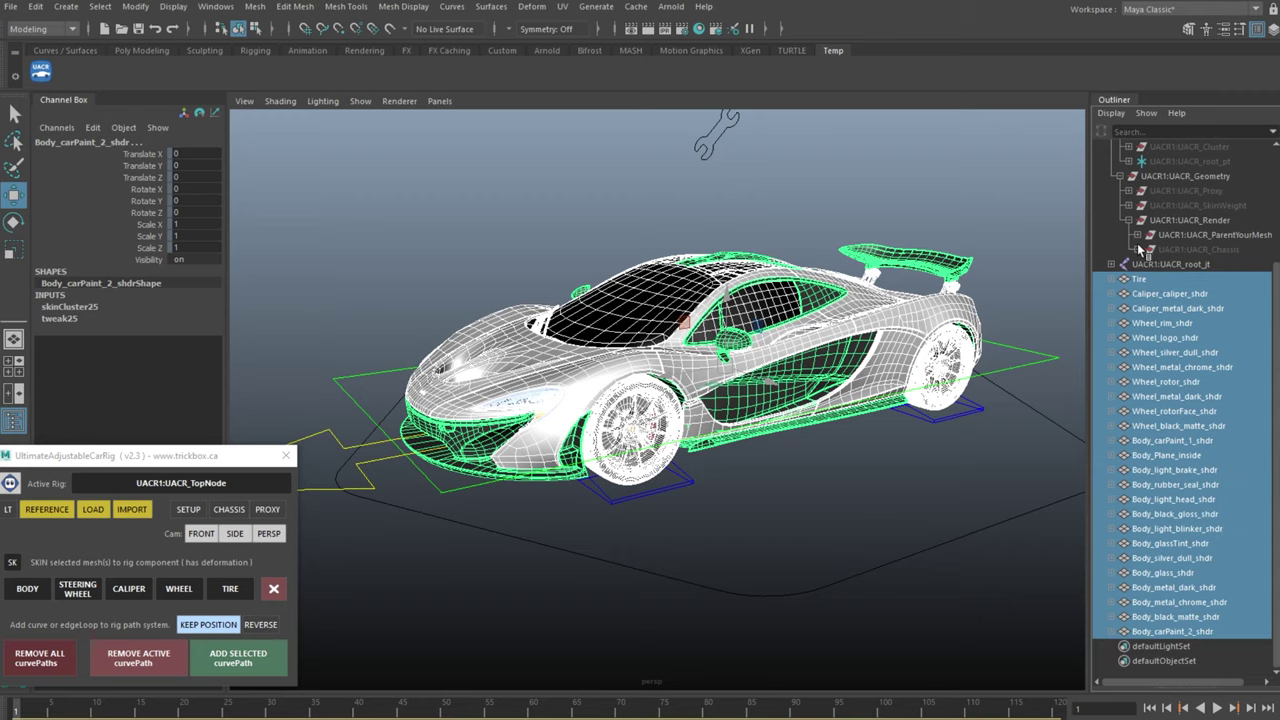
{"action": "scroll", "coordinate": [1155, 218], "scroll_direction": "up", "scroll_amount": 3}
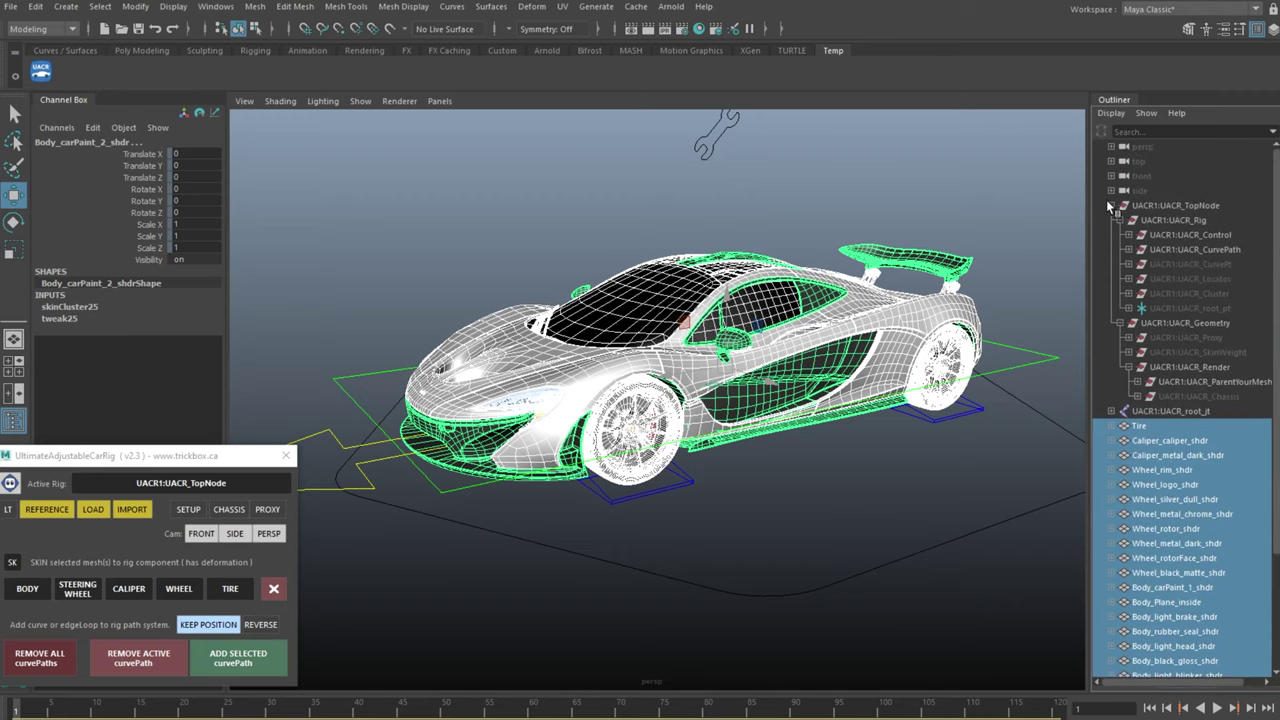
{"action": "left_click", "coordinate": [1110, 205]}
{"action": "left_click", "coordinate": [1188, 206]}
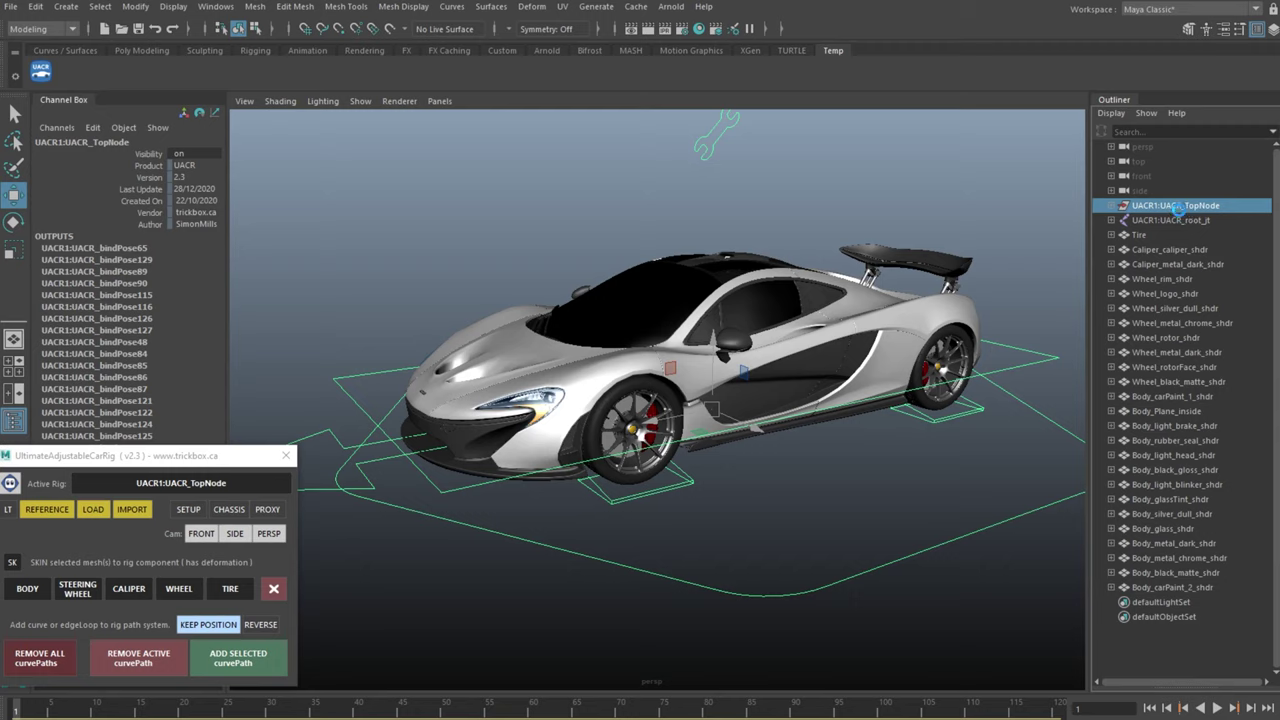
{"action": "key", "text": "Delete"}
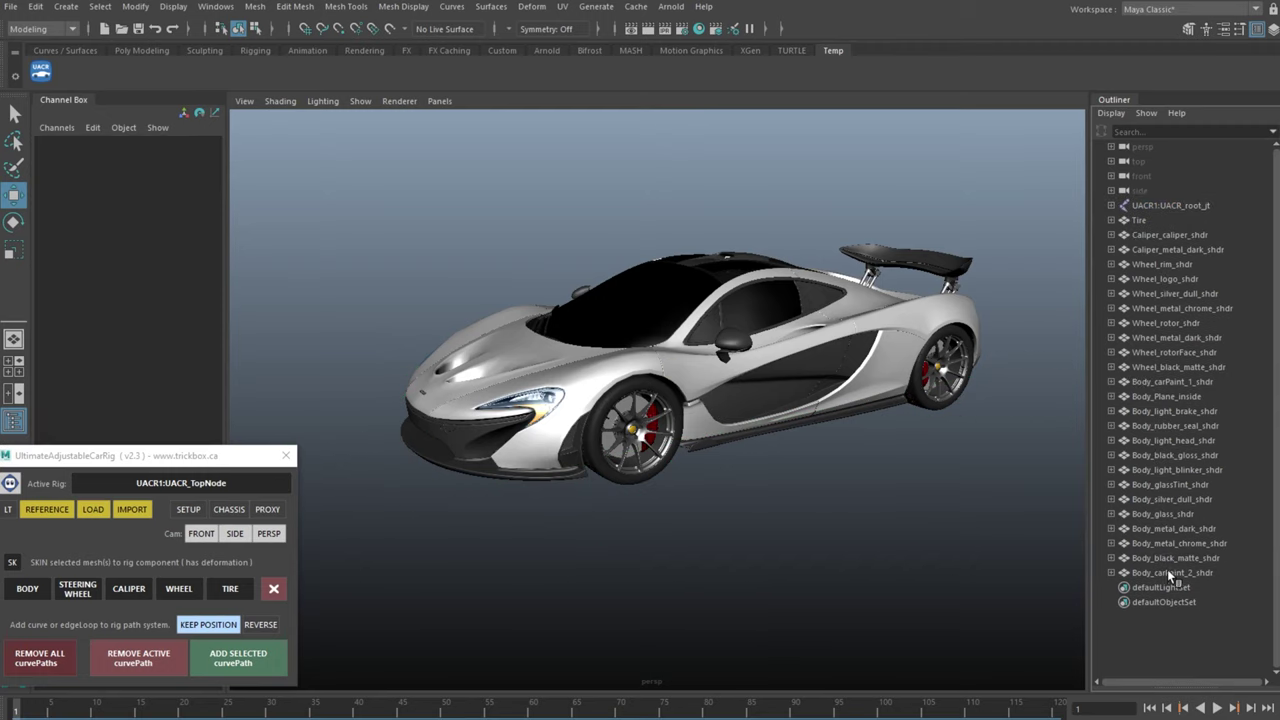
Select the root joint with all the car meshes and set the selection export's file type to FBX export
{"action": "left_click", "coordinate": [1170, 571]}
{"action": "left_click", "coordinate": [1165, 205], "text": "shift"}
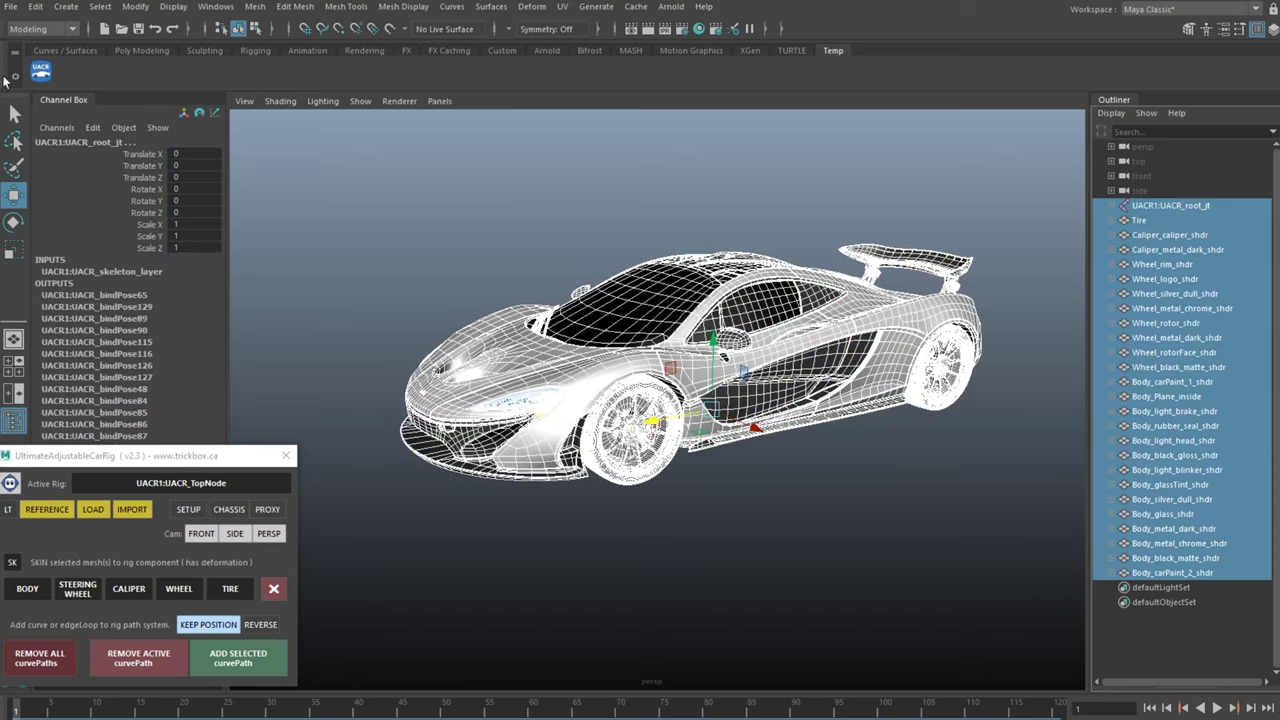
{"action": "left_click", "coordinate": [14, 8]}
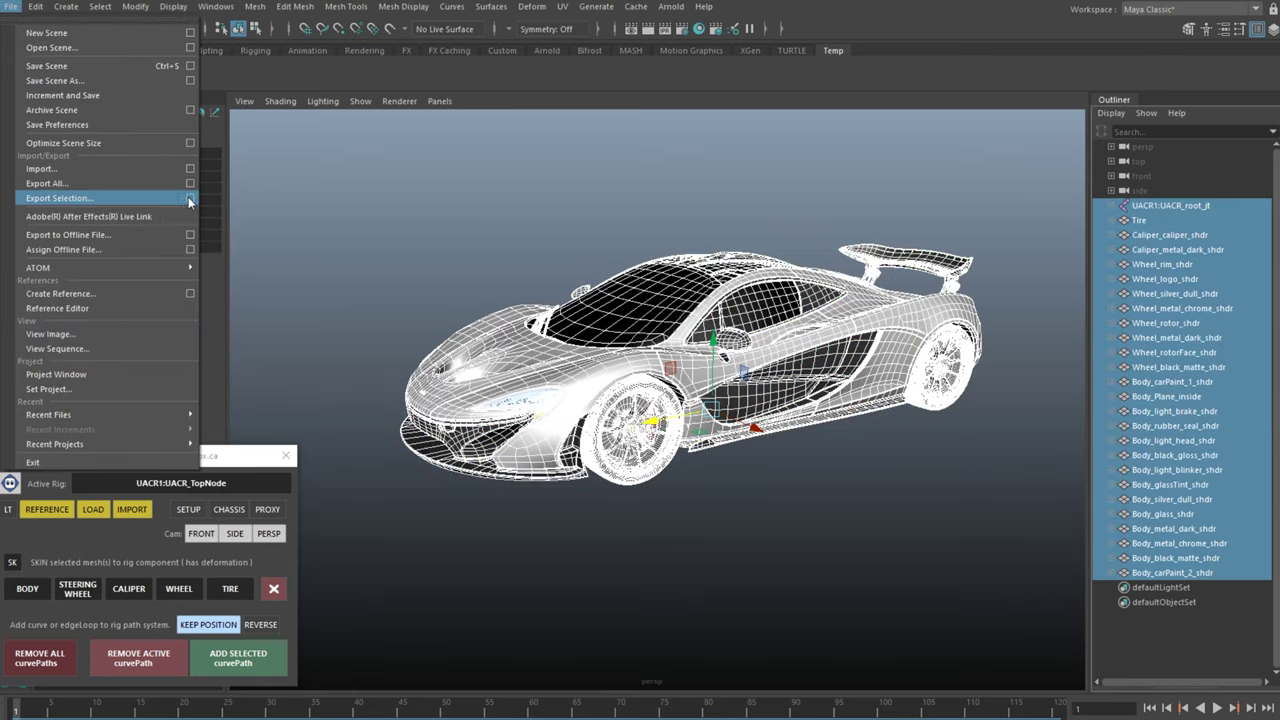
{"action": "left_click", "coordinate": [190, 200]}
{"action": "left_click", "coordinate": [279, 390]}
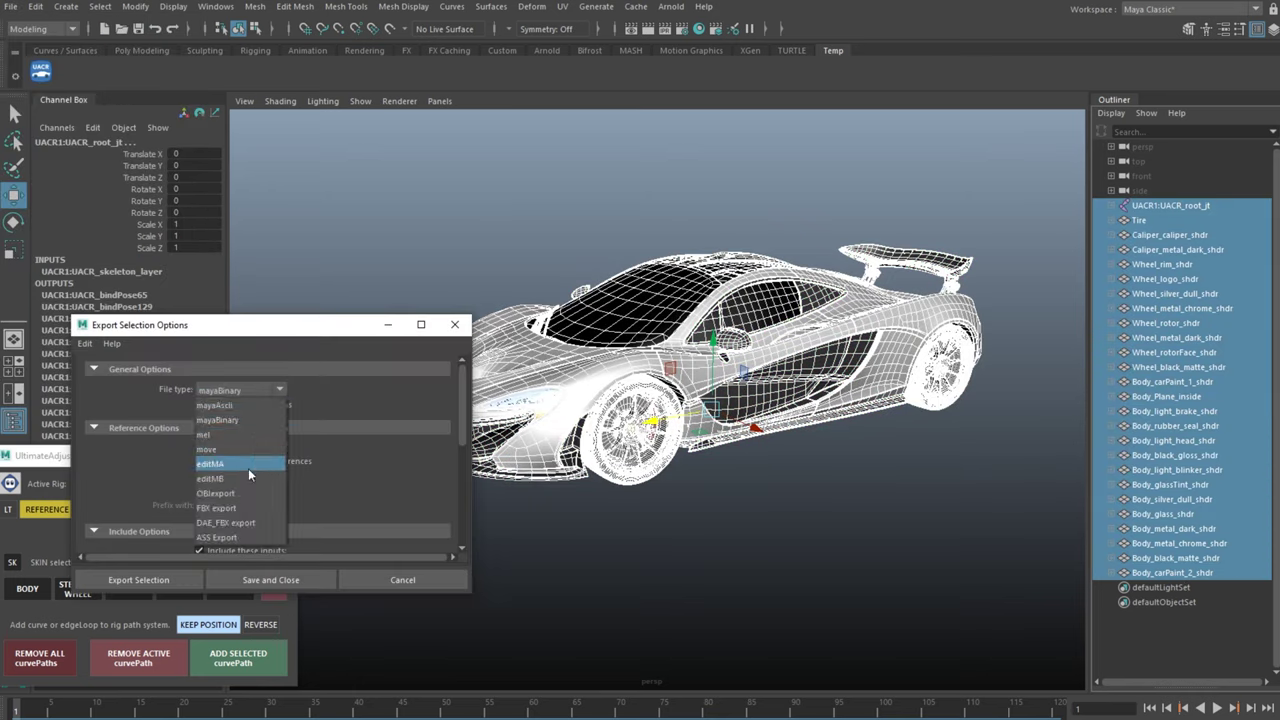
{"action": "left_click", "coordinate": [224, 508]}
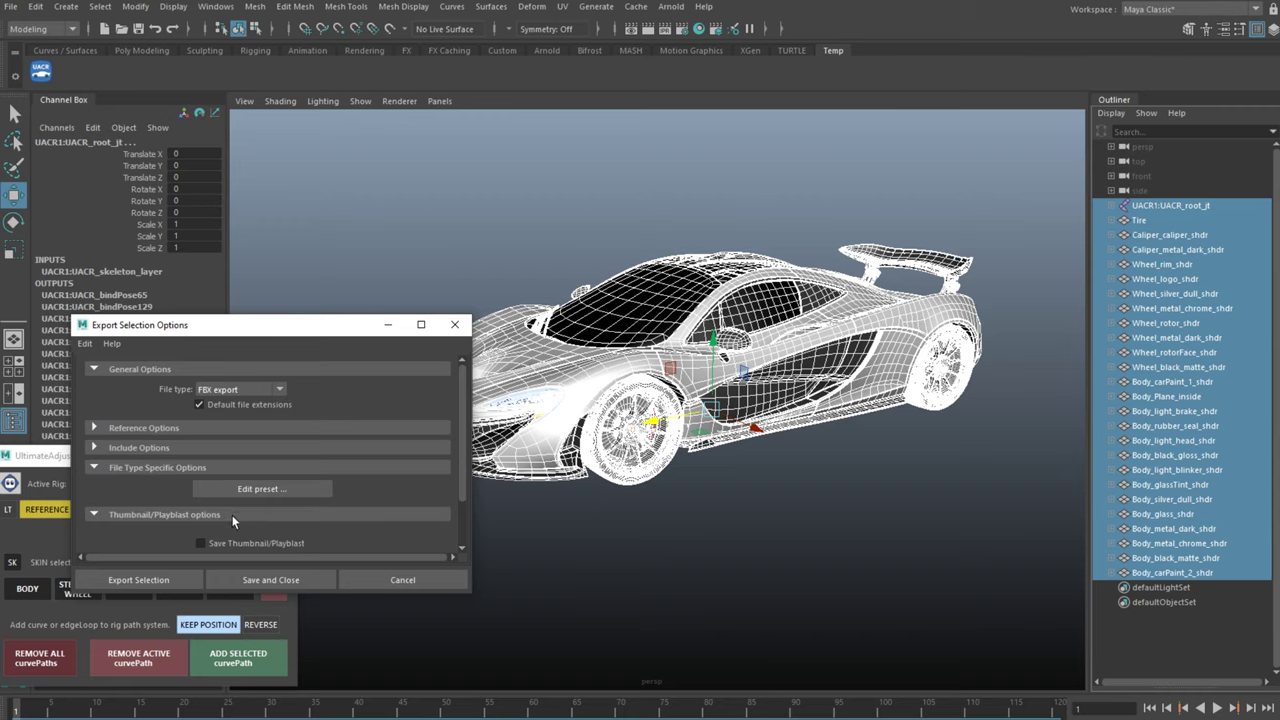
Export the selected joint hierarchy and meshes to the Demo folder under the name P1_SkeletalMesh
{"action": "left_click", "coordinate": [140, 580]}
{"action": "type", "text": "P1_SkeletalMesh"}
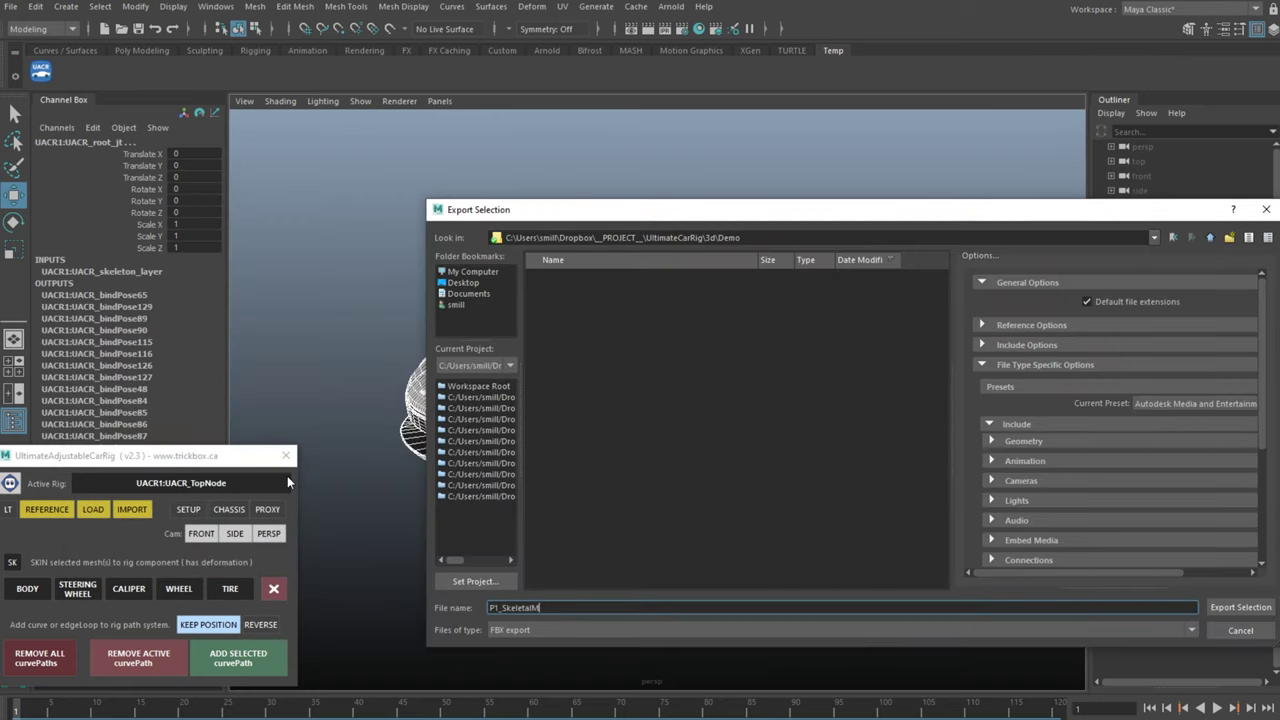
{"action": "left_click", "coordinate": [1223, 610]}
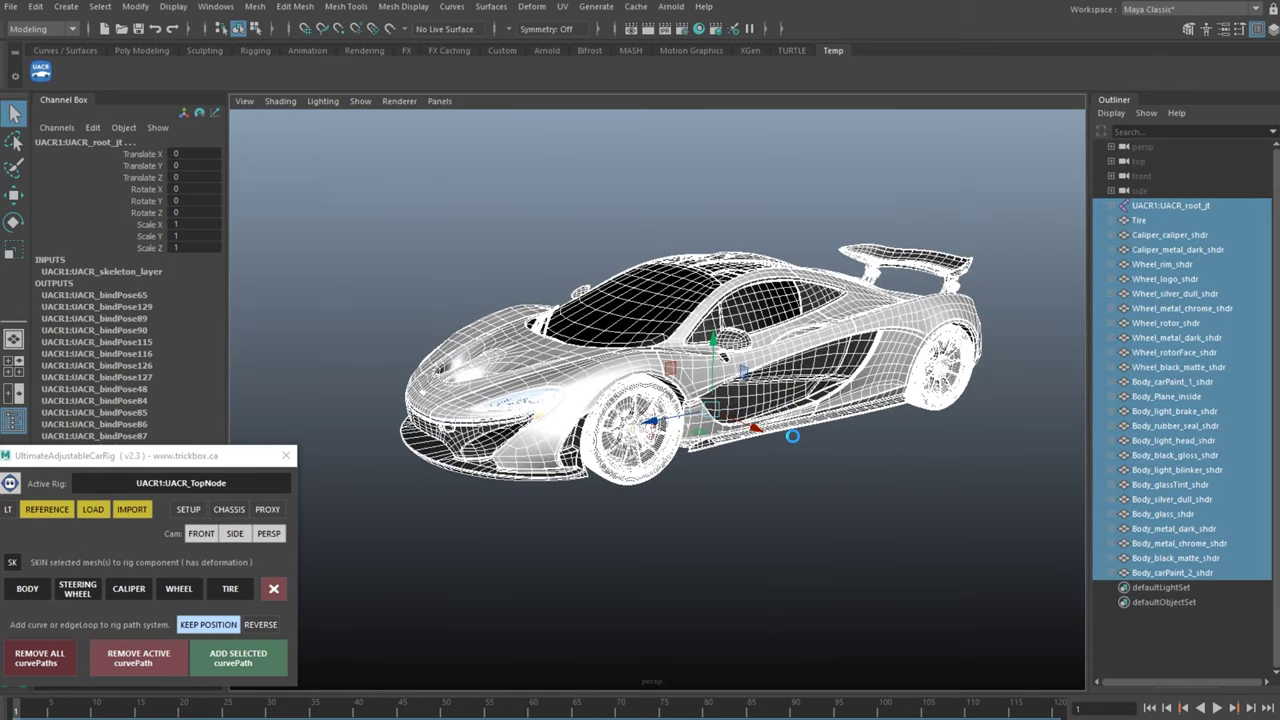
{"action": "left_click", "coordinate": [817, 612]}
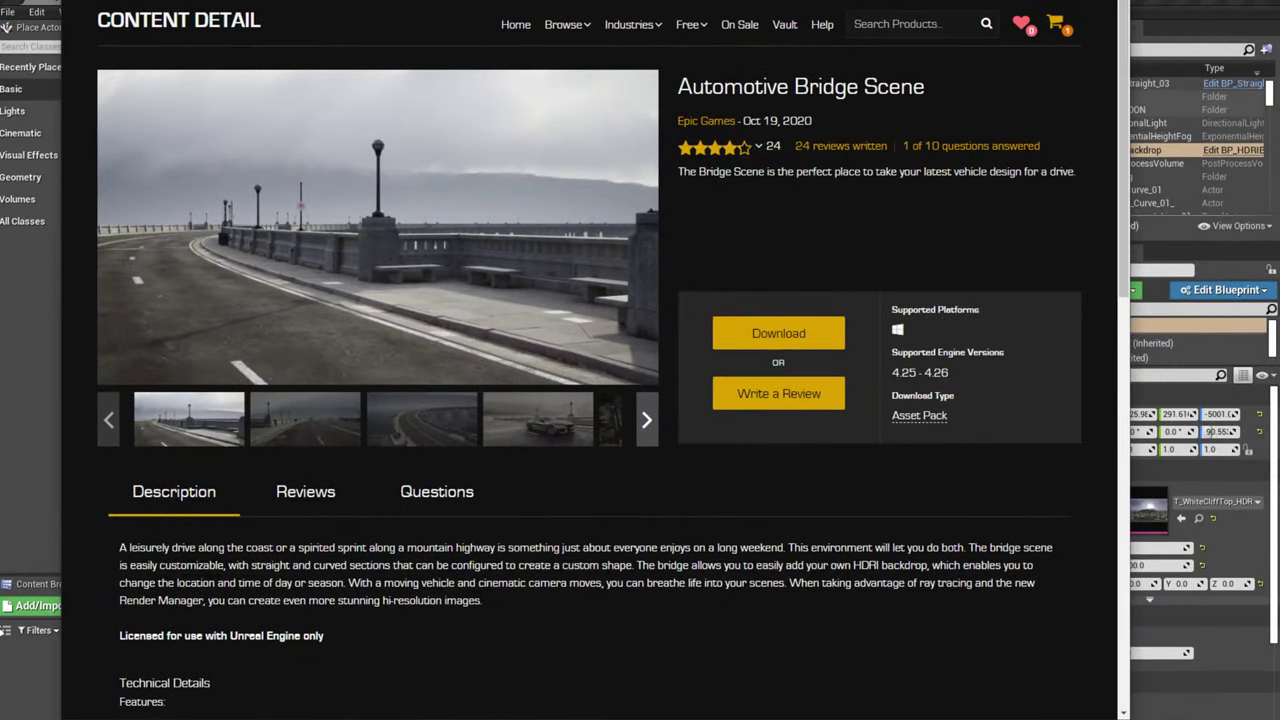
Switch to Unreal Editor and bring P1_SkeletalMesh.fbx from the Demo folder into the DEMO content folder
{"action": "left_click_drag", "start_coordinate": [340, 2], "coordinate": [392, 719]}
{"action": "left_click_drag", "start_coordinate": [1279, 440], "coordinate": [1180, 416]}
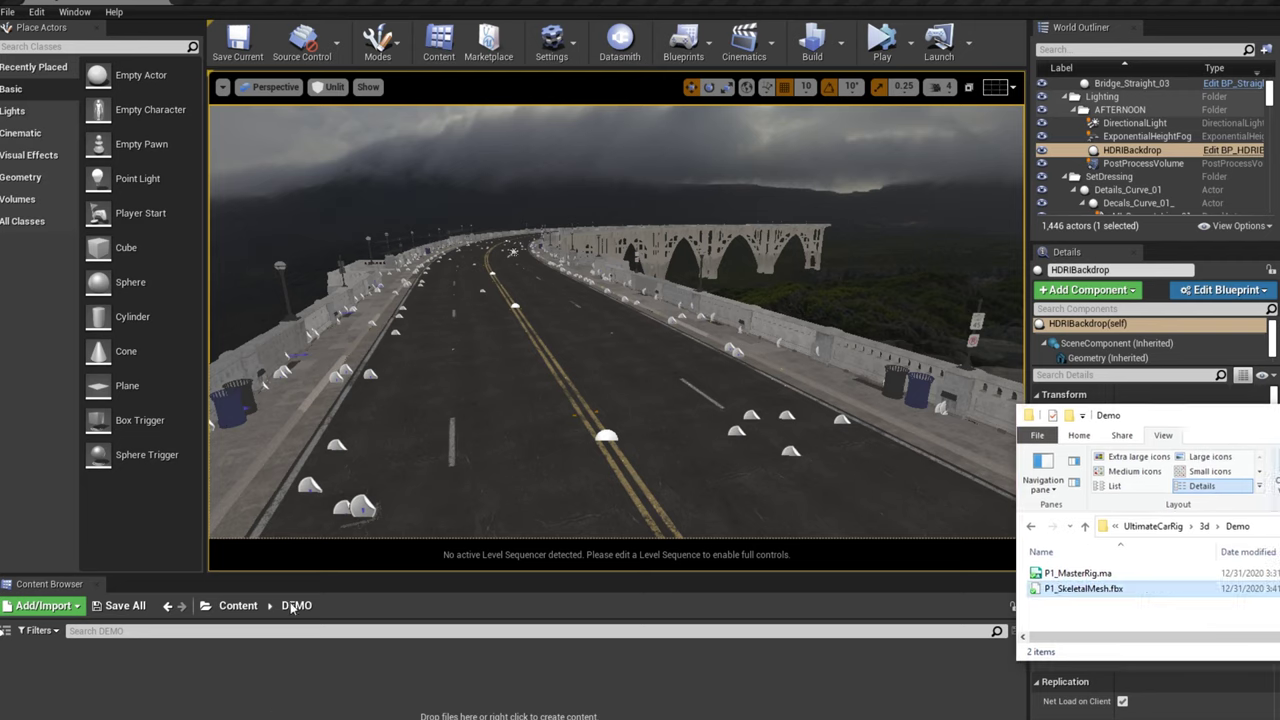
{"action": "left_click_drag", "start_coordinate": [293, 609], "coordinate": [296, 624]}
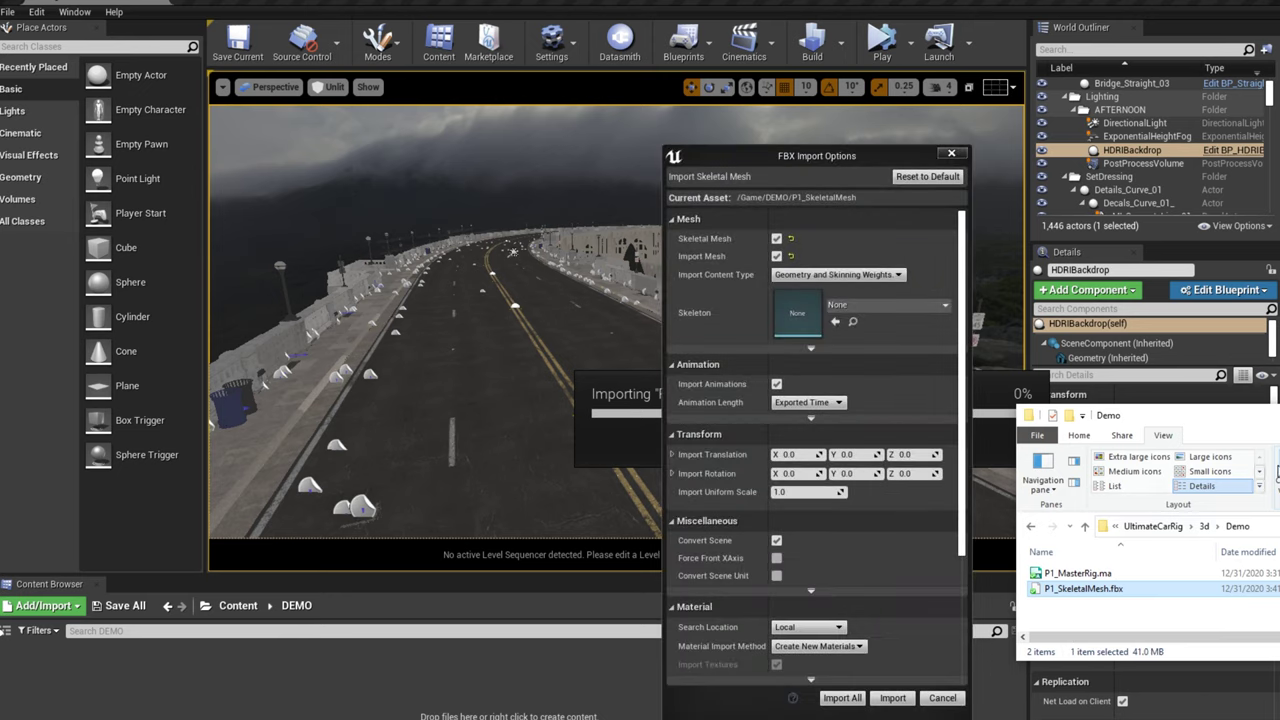
Turn off Import Animations in the FBX import options and import P1_SkeletalMesh as a skeletal mesh
{"action": "left_click", "coordinate": [1279, 415]}
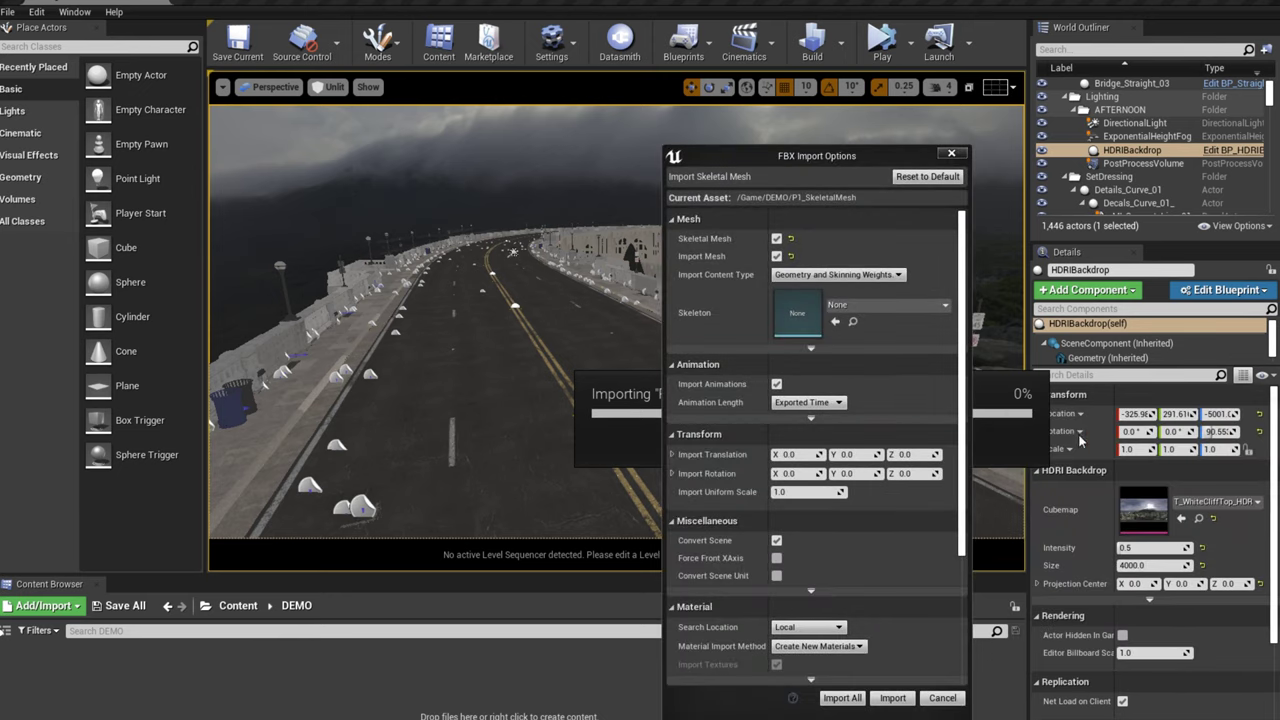
{"action": "left_click", "coordinate": [776, 384]}
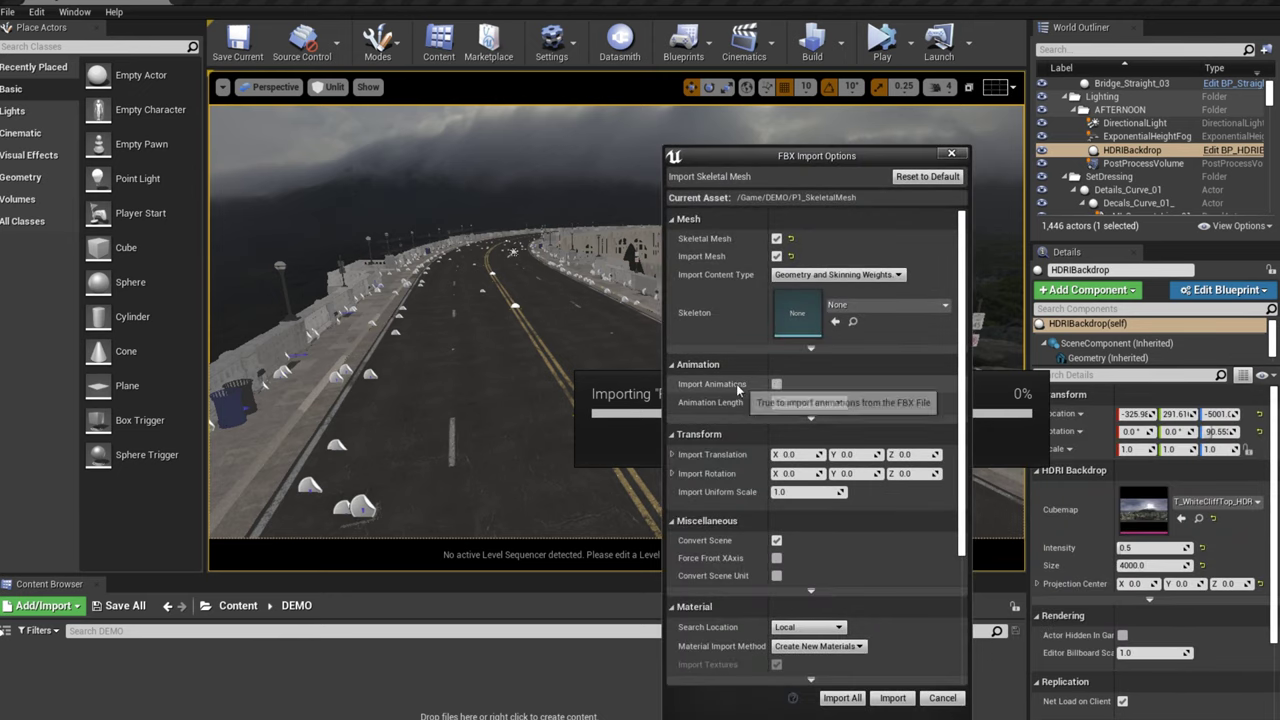
{"action": "left_click", "coordinate": [893, 699]}
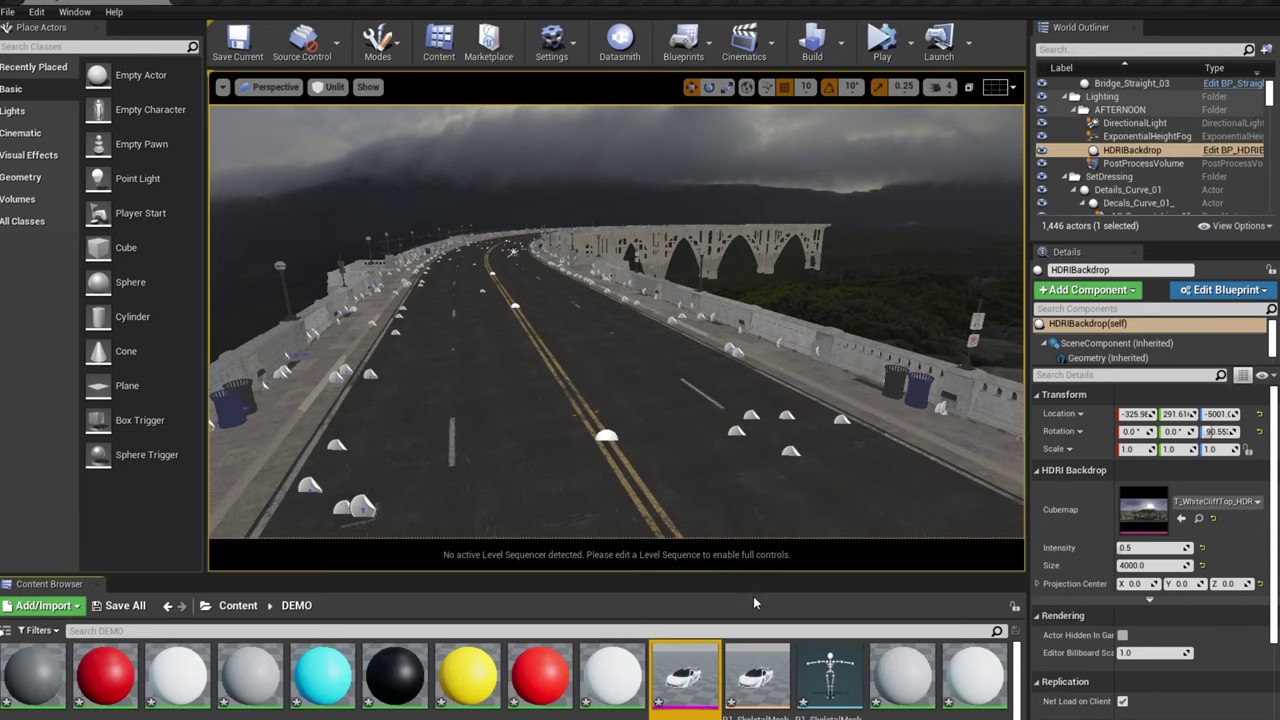
Enlarge the Content Browser and open the imported P1_SkeletalMesh asset in its own editor to view the car
{"action": "left_click_drag", "start_coordinate": [497, 574], "coordinate": [500, 533]}
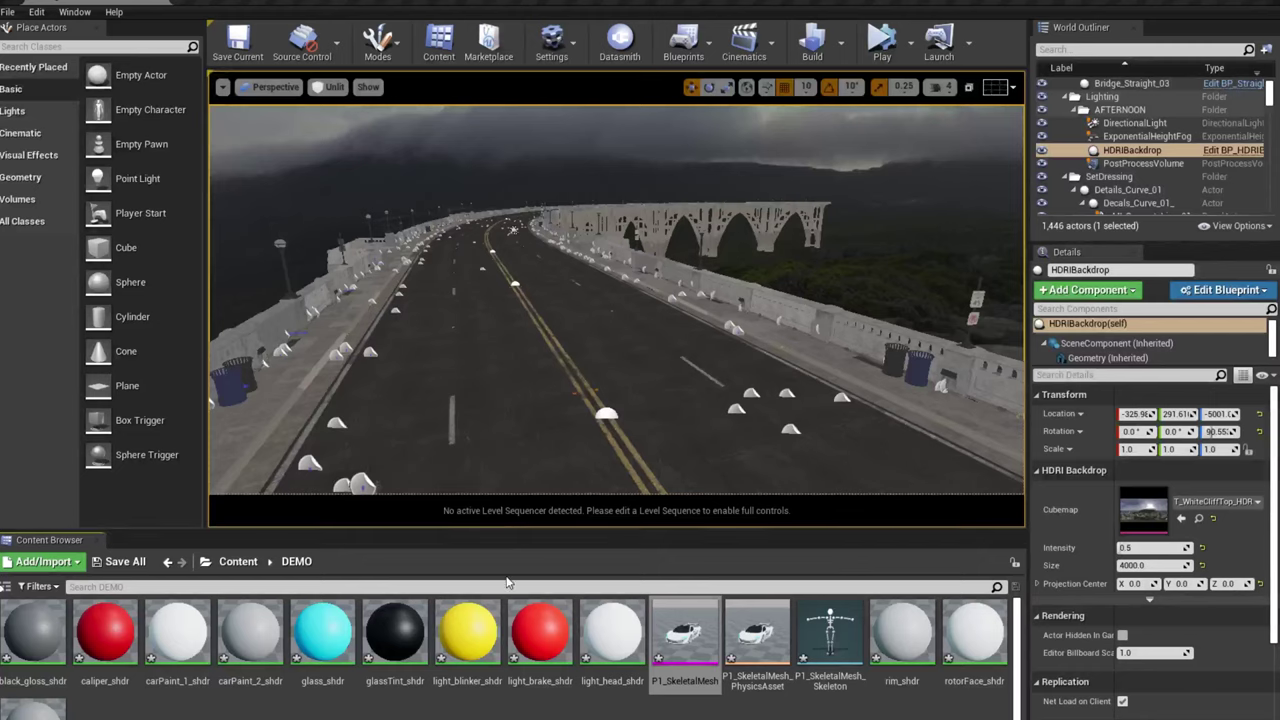
{"action": "left_click", "coordinate": [685, 632]}
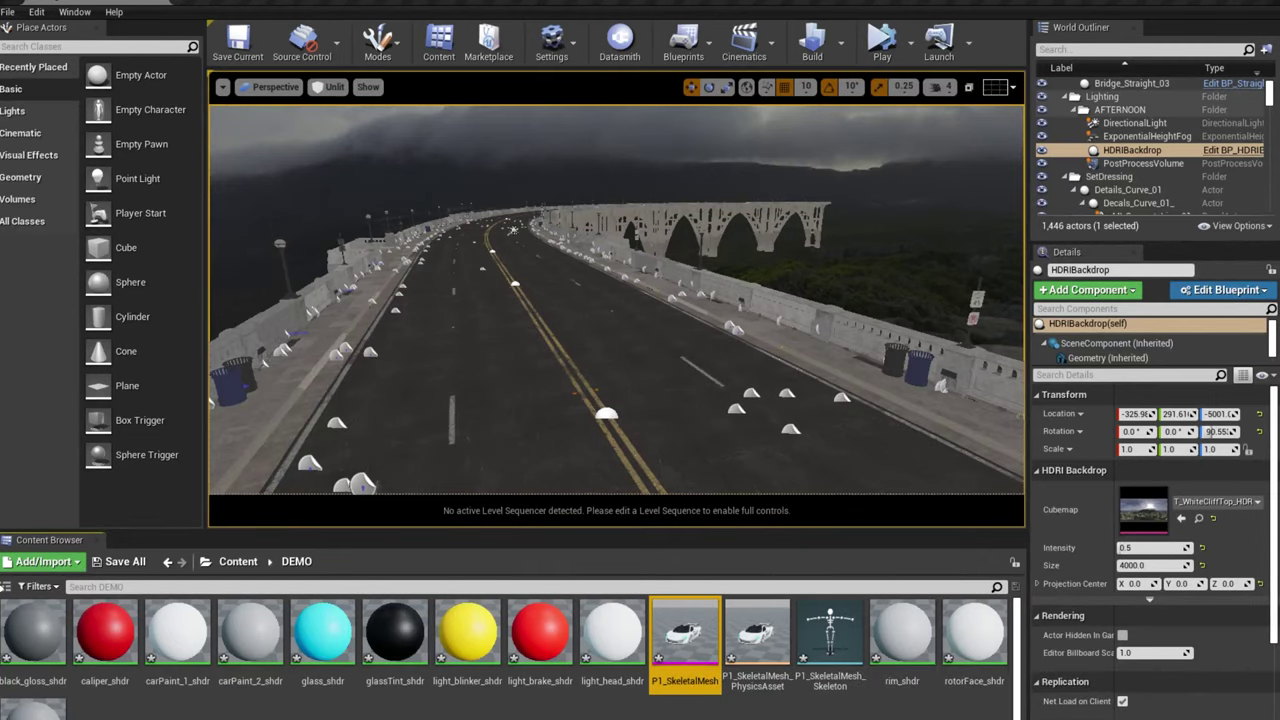
{"action": "double_click", "coordinate": [685, 630]}
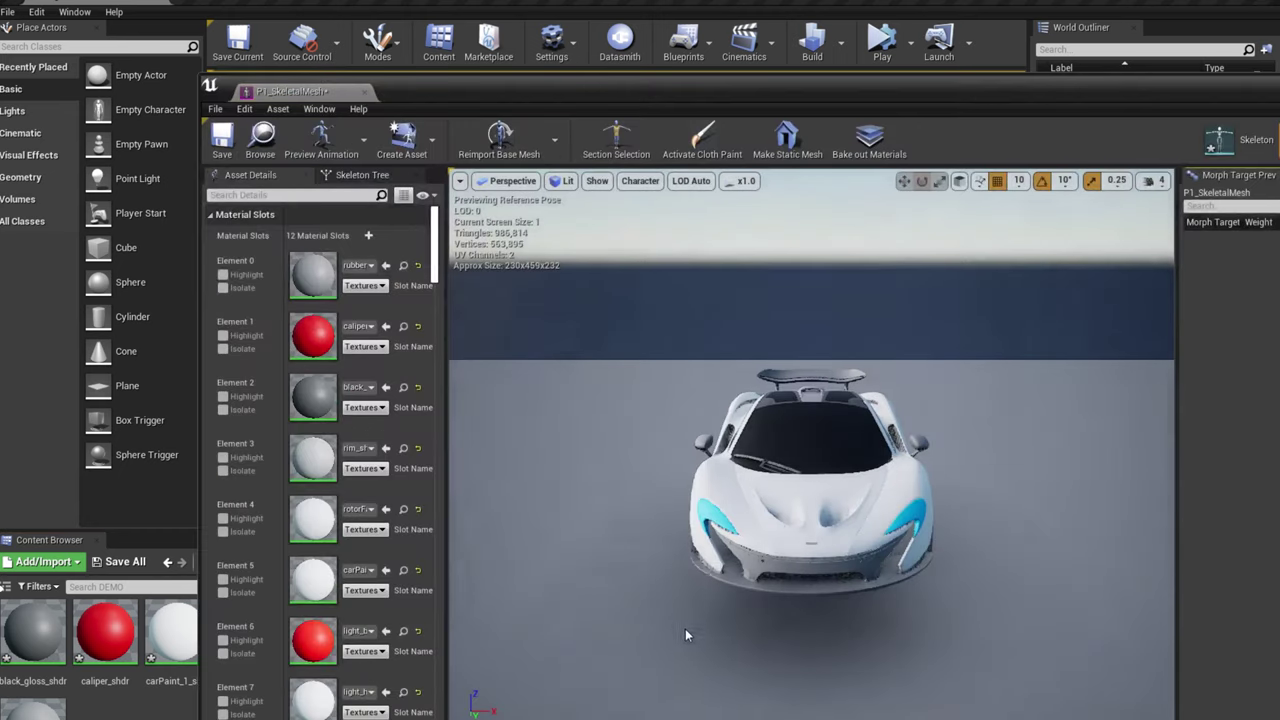
Move the mesh editor window aside and open the CarPaint folder under AutomotiveMaterials, Materials, Exterior in the project content
{"action": "left_click_drag", "start_coordinate": [685, 632], "coordinate": [829, 480], "text": "alt"}
{"action": "scroll", "coordinate": [829, 480], "scroll_direction": "up", "scroll_amount": 3}
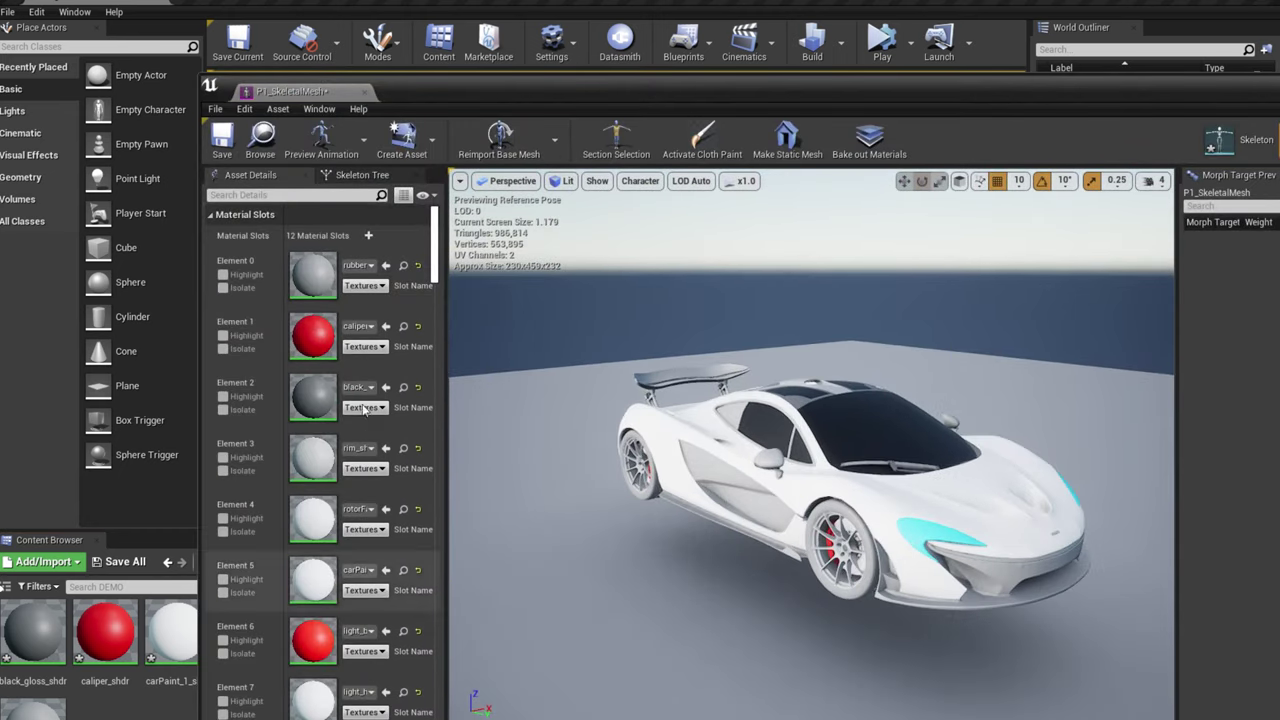
{"action": "left_click_drag", "start_coordinate": [868, 90], "coordinate": [1143, 109]}
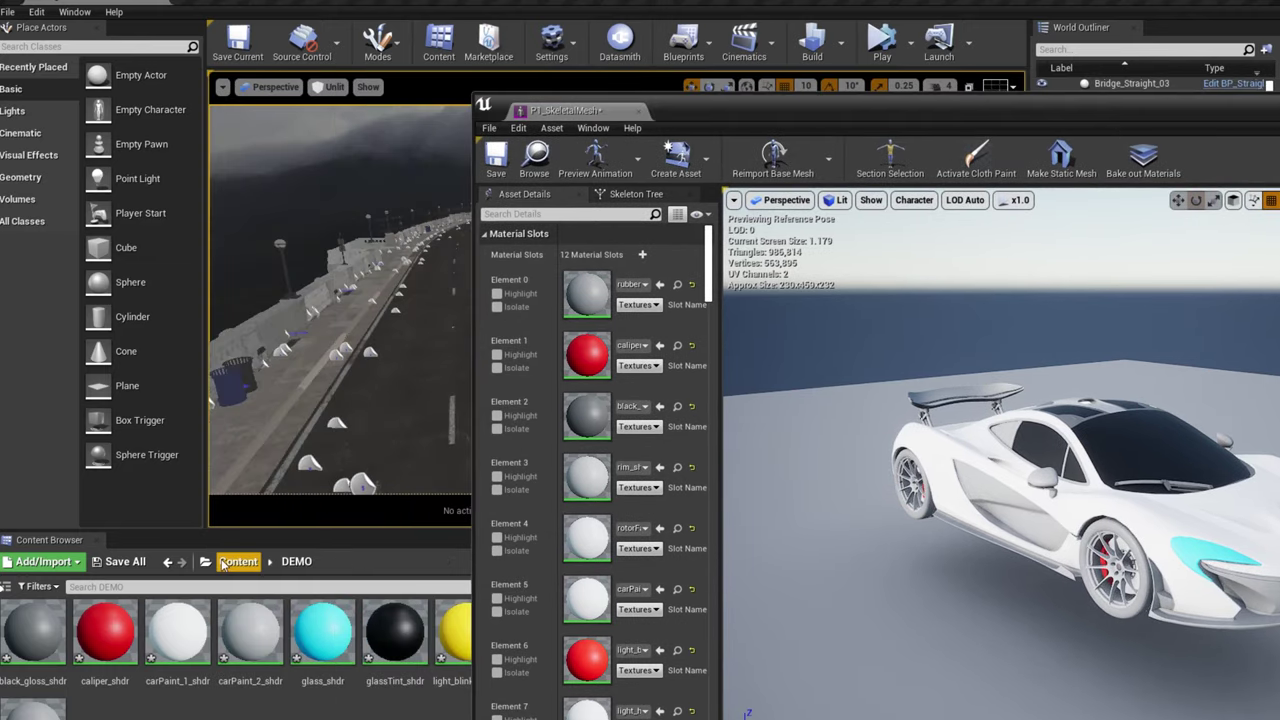
{"action": "left_click", "coordinate": [238, 562]}
{"action": "double_click", "coordinate": [105, 630]}
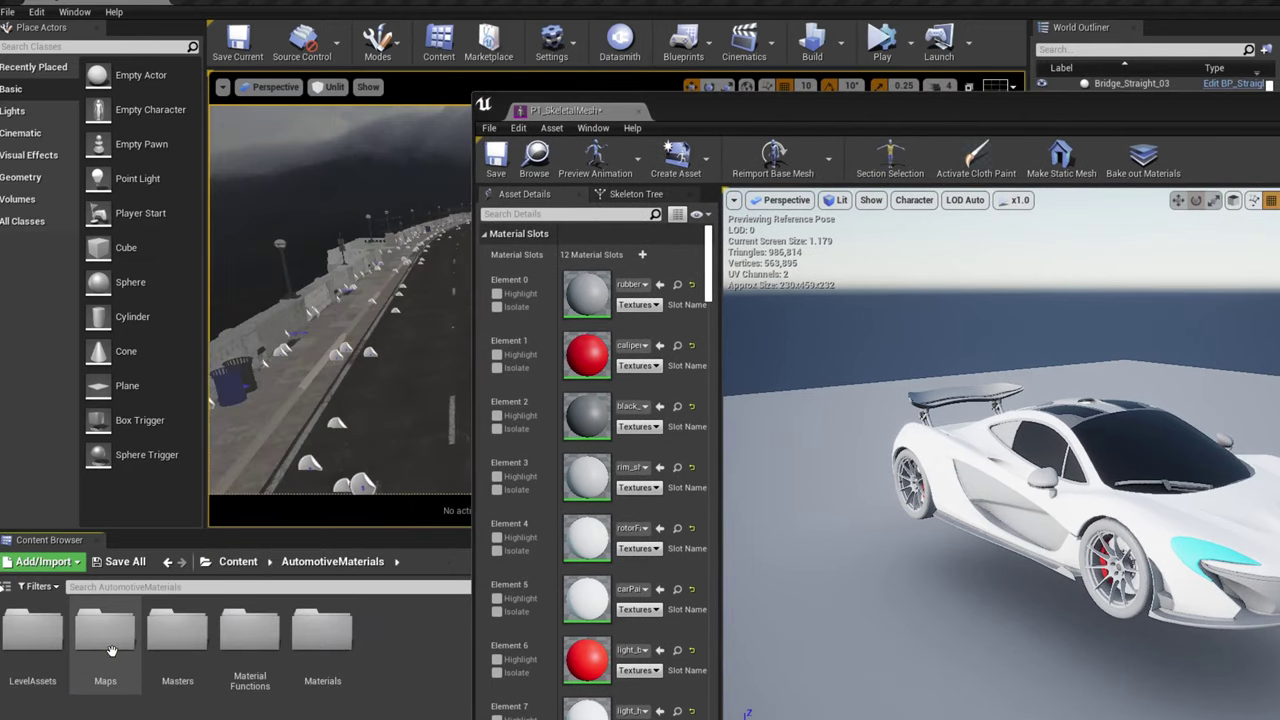
{"action": "double_click", "coordinate": [322, 630]}
{"action": "double_click", "coordinate": [44, 634]}
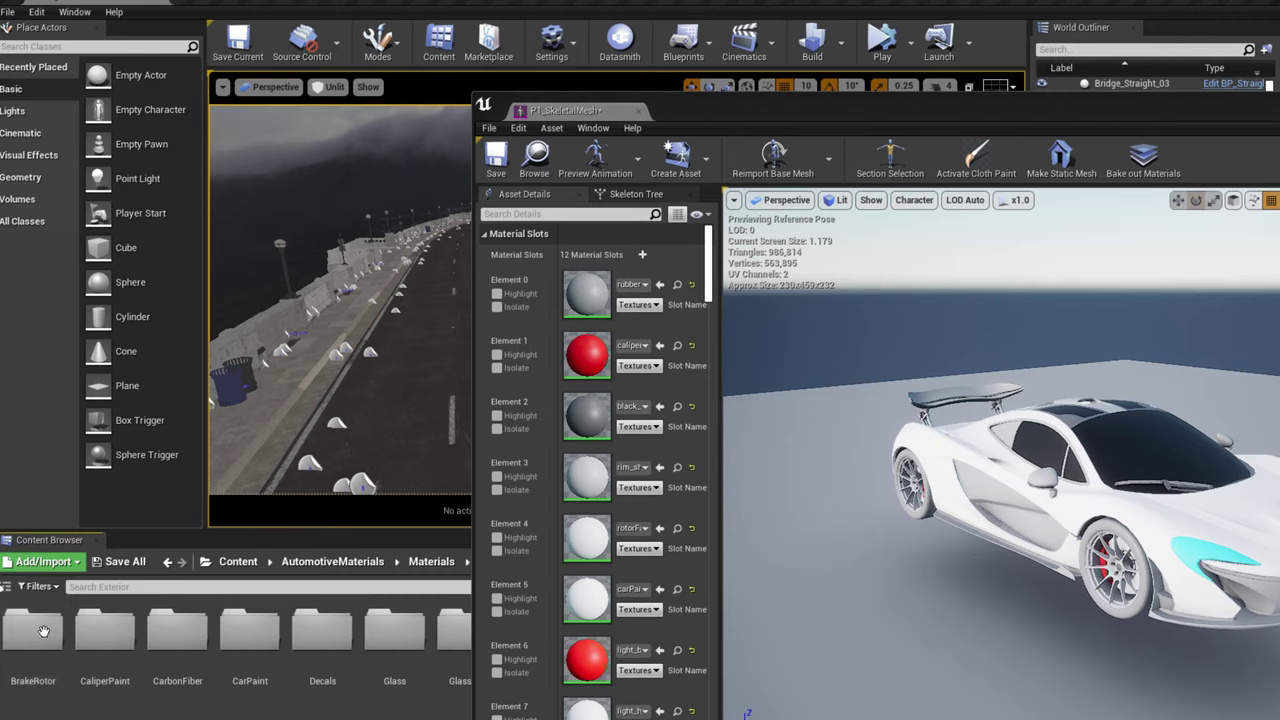
{"action": "left_click_drag", "start_coordinate": [857, 112], "coordinate": [1166, 91]}
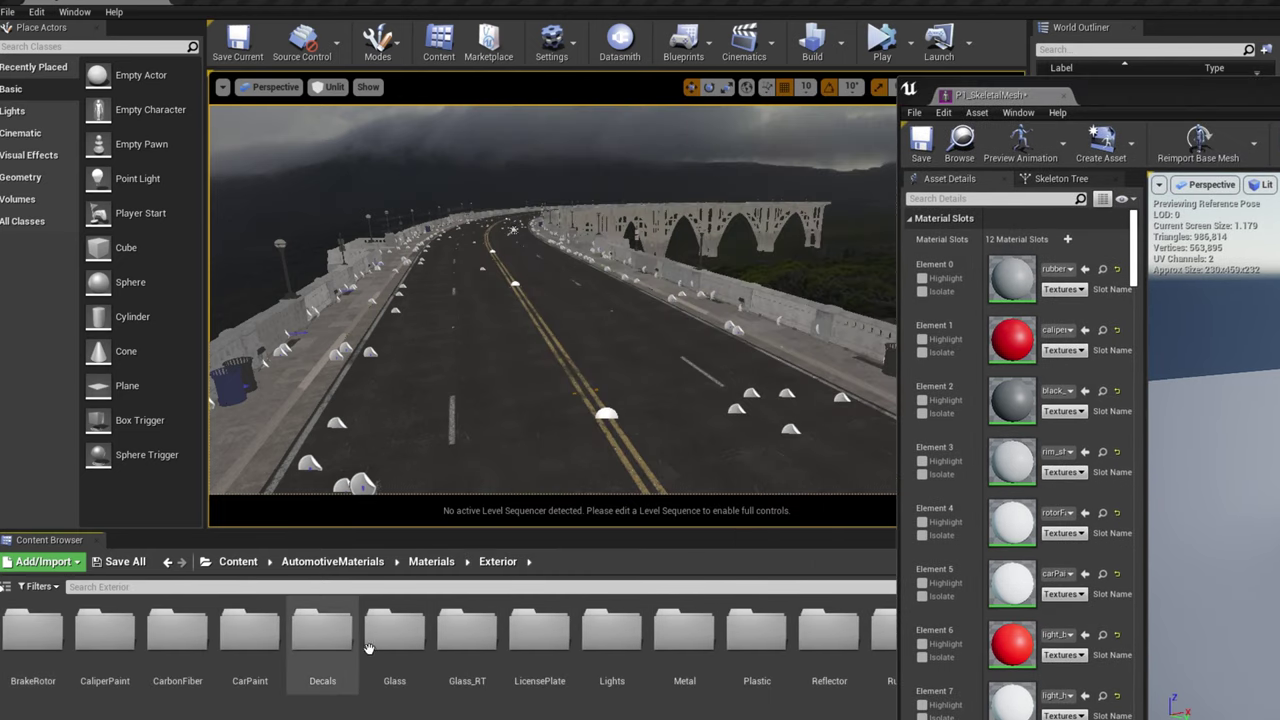
{"action": "left_click", "coordinate": [241, 627]}
{"action": "double_click", "coordinate": [241, 627]}
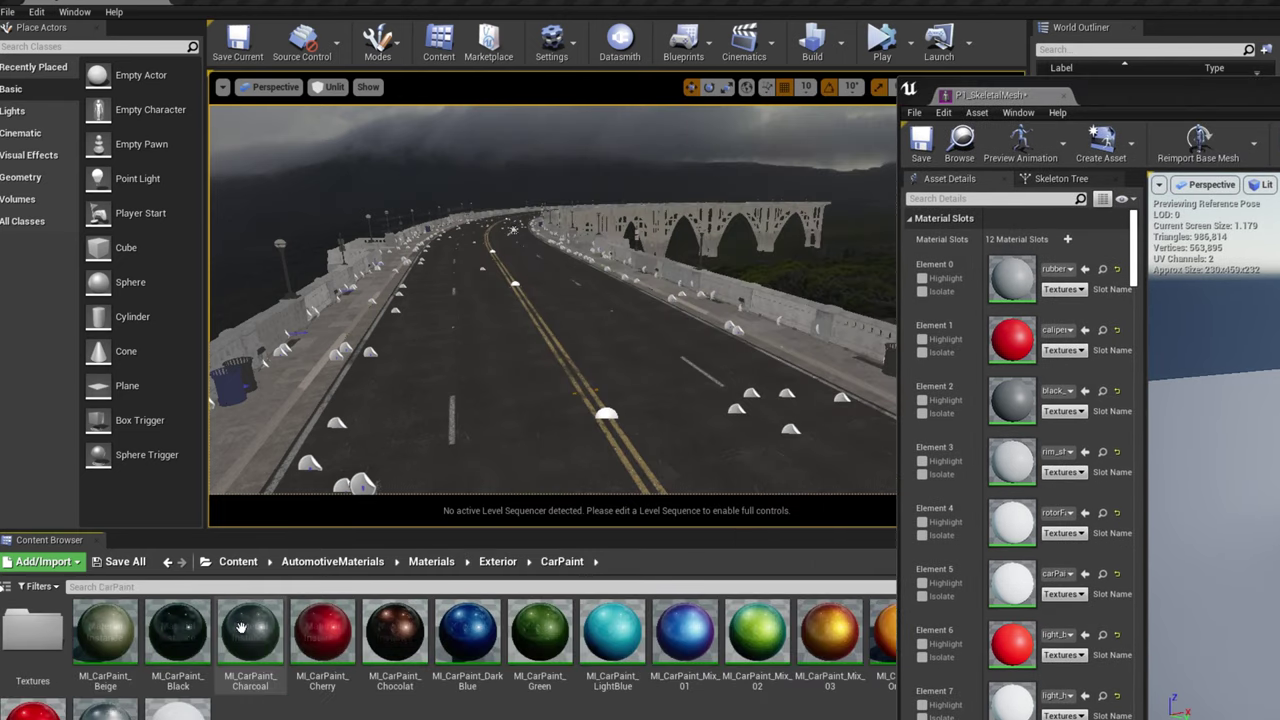
Shrink the mesh editor window, place it above the Content Browser, and assign MI_CarPaint_Mix_01 to material slot Element 5
{"action": "left_click_drag", "start_coordinate": [900, 79], "coordinate": [1129, 304]}
{"action": "left_click_drag", "start_coordinate": [1279, 318], "coordinate": [362, 78]}
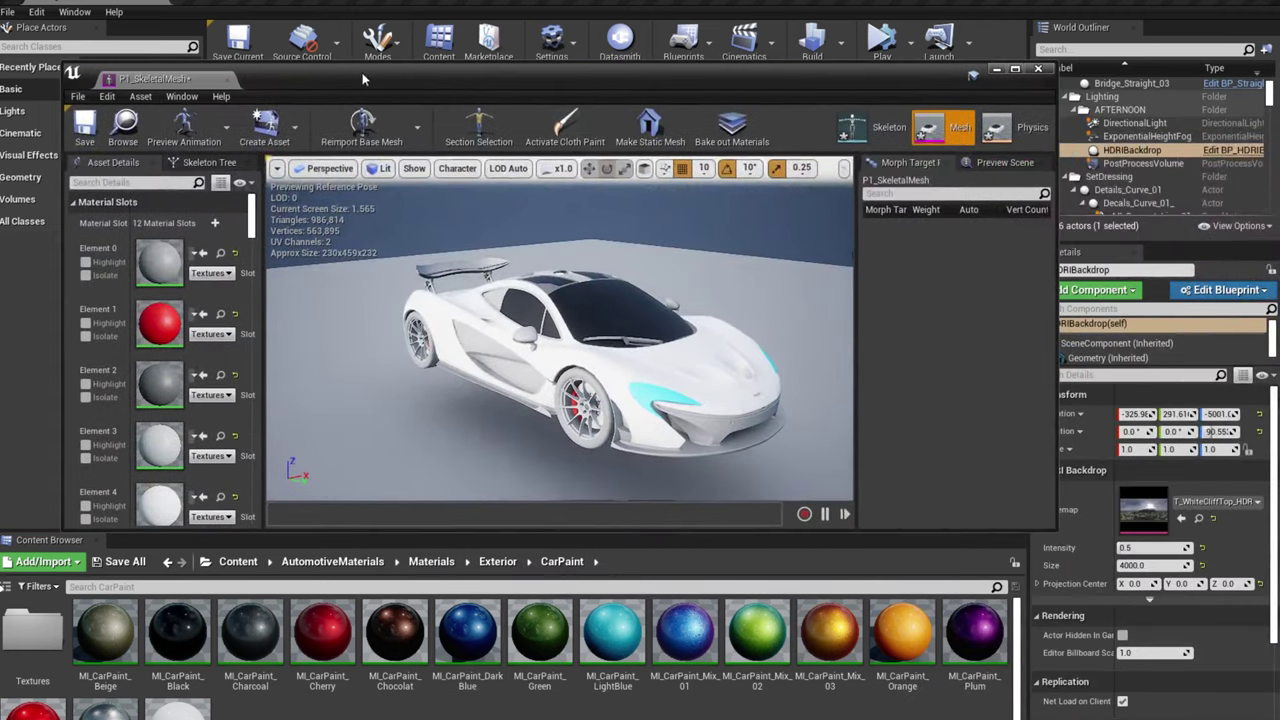
{"action": "scroll", "coordinate": [250, 215], "scroll_direction": "down", "scroll_amount": 4}
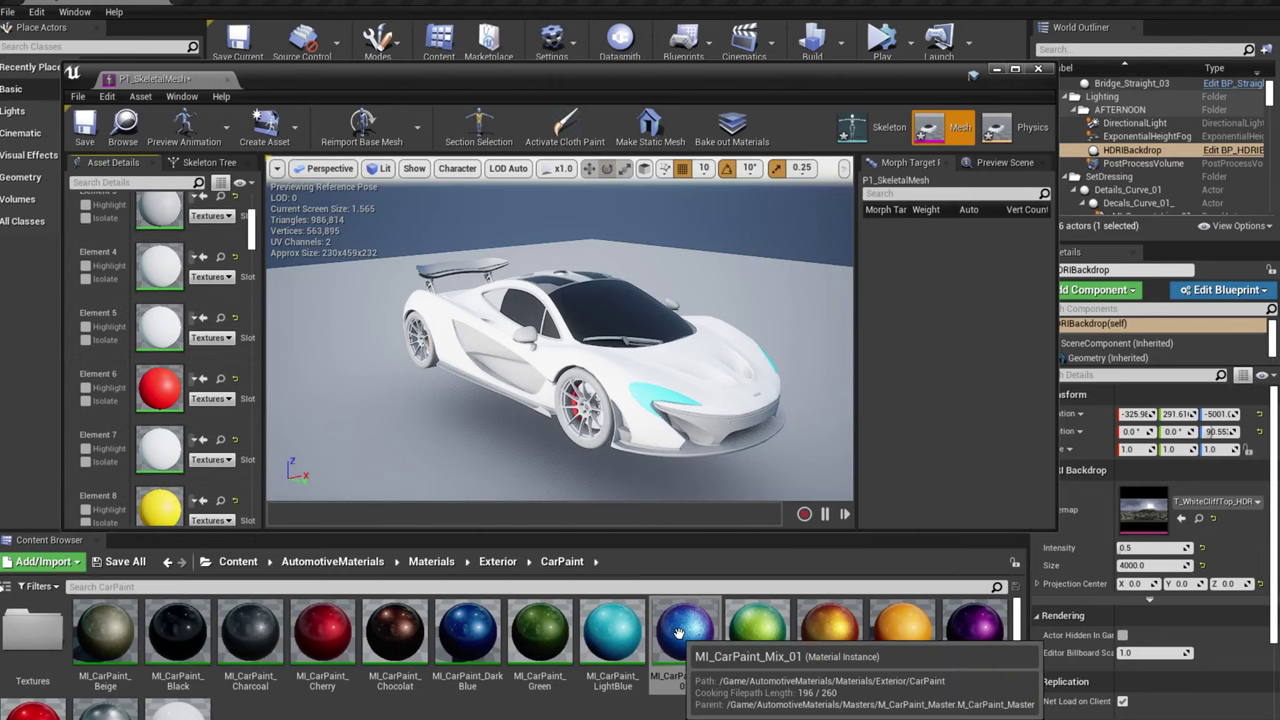
{"action": "mouse_move", "coordinate": [684, 630]}
{"action": "left_mouse_down"}
{"action": "mouse_move", "coordinate": [271, 414]}
{"action": "mouse_move", "coordinate": [165, 325]}
{"action": "left_mouse_up"}
Assign MI_Rubber_Rough from the Rubber folder to Element 0 and the red caliper paint from the CaliperPaint folder to Element 1
{"action": "scroll", "coordinate": [168, 300], "scroll_direction": "up", "scroll_amount": 5}
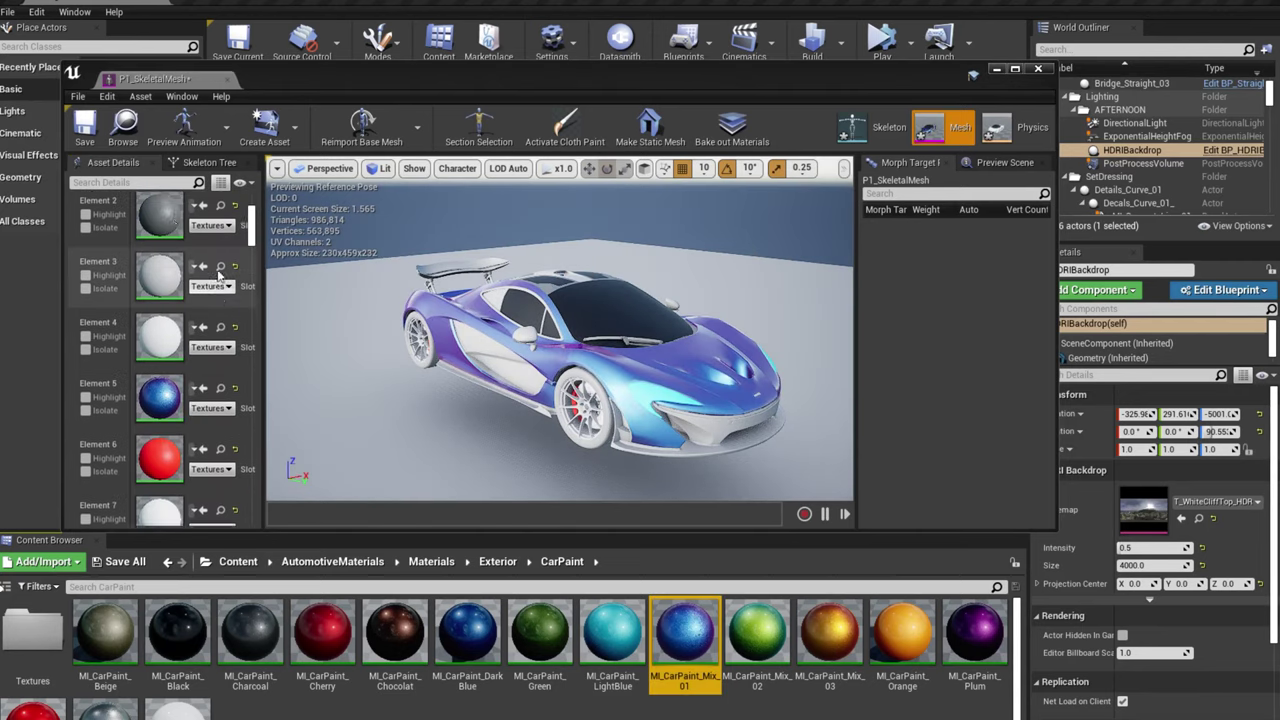
{"action": "left_click", "coordinate": [498, 561]}
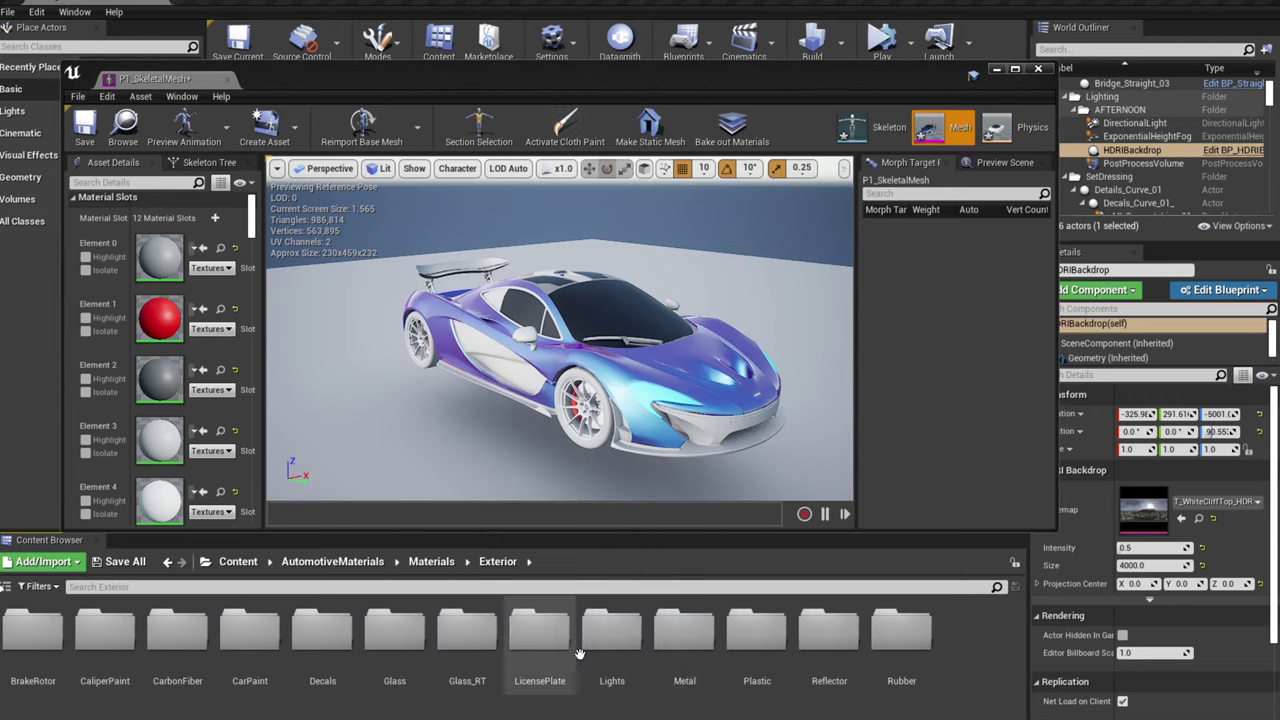
{"action": "double_click", "coordinate": [902, 643]}
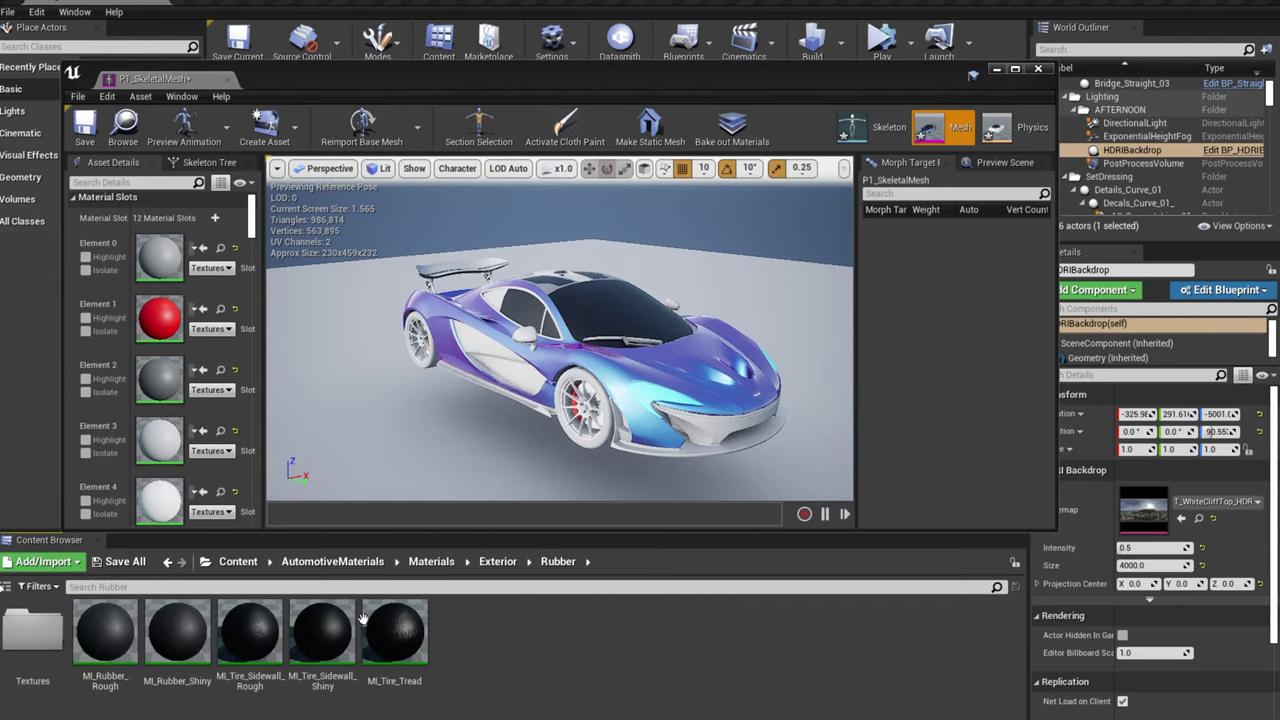
{"action": "left_click_drag", "start_coordinate": [105, 632], "coordinate": [155, 262]}
{"action": "left_click", "coordinate": [498, 561]}
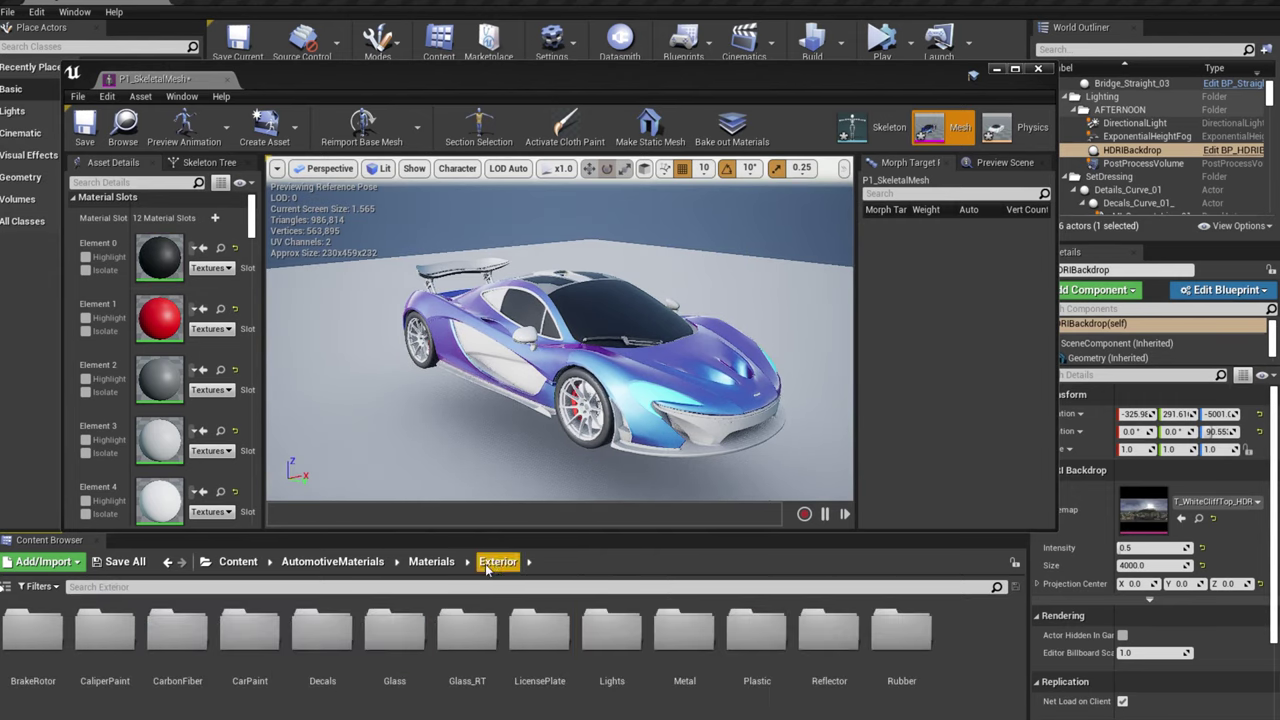
{"action": "double_click", "coordinate": [105, 632]}
{"action": "left_click_drag", "start_coordinate": [250, 632], "coordinate": [160, 318]}
Assign MI_Plastic_Glossy from the Plastic folder to Element 2 and a plain silver metal from the Metal folder to Element 3
{"action": "left_click", "coordinate": [497, 561]}
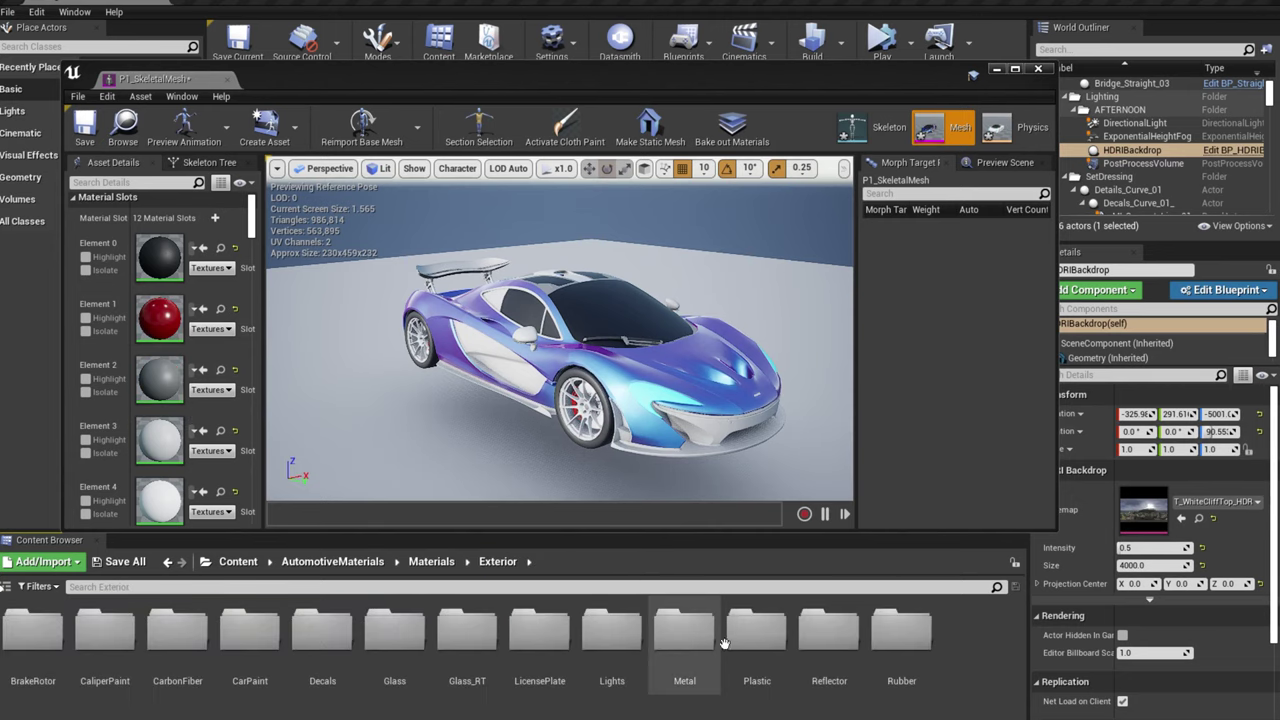
{"action": "double_click", "coordinate": [757, 632]}
{"action": "left_click_drag", "start_coordinate": [105, 632], "coordinate": [160, 378]}
{"action": "scroll", "coordinate": [160, 380], "scroll_direction": "down", "scroll_amount": 2}
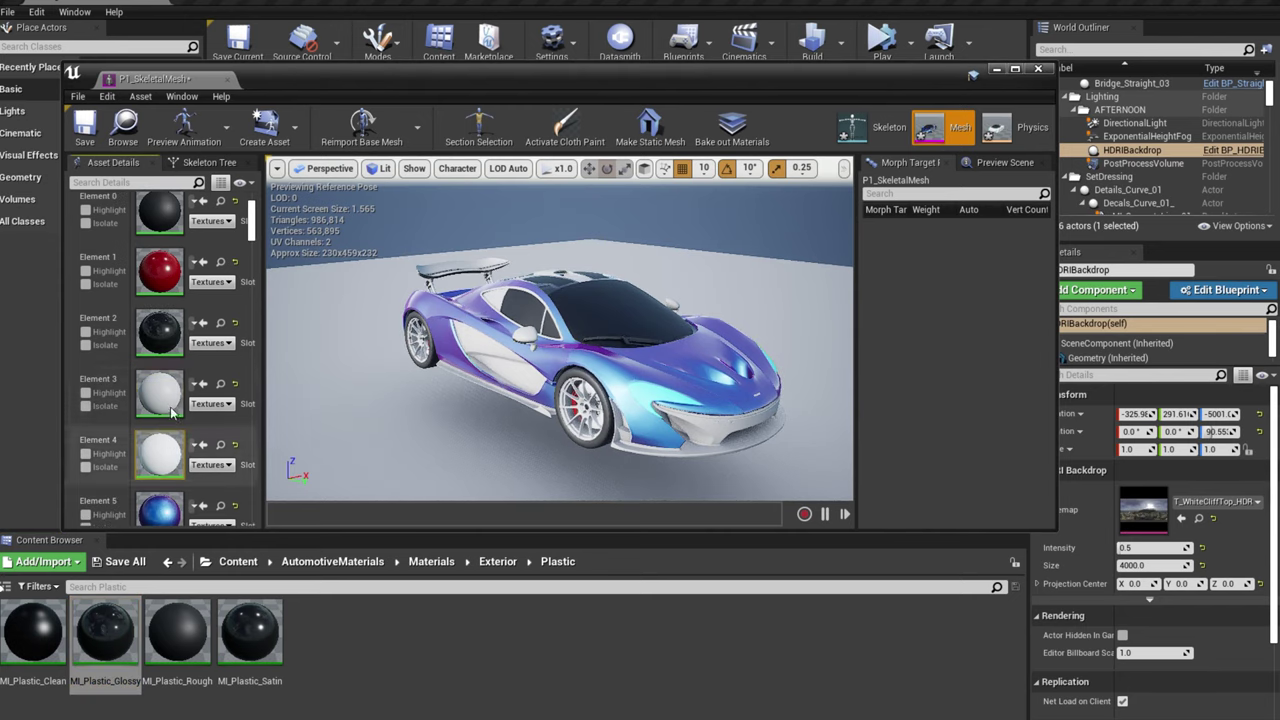
{"action": "left_click", "coordinate": [497, 561]}
{"action": "double_click", "coordinate": [686, 629]}
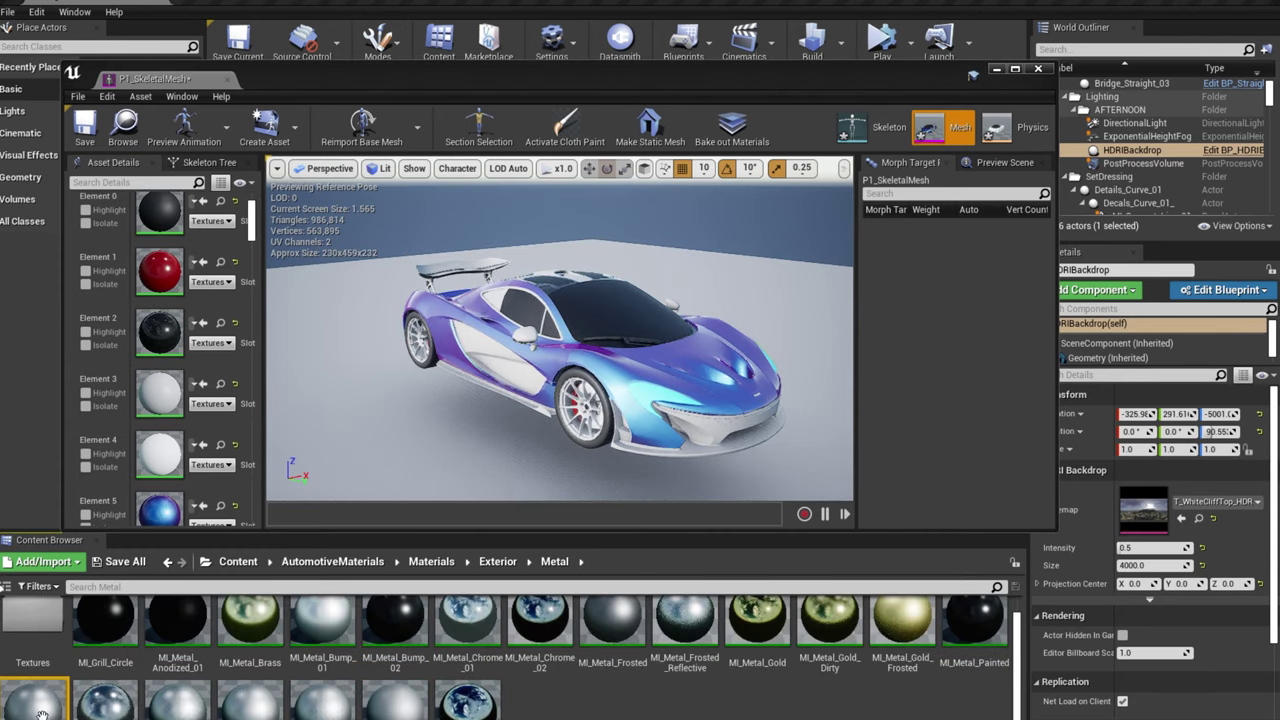
{"action": "left_click_drag", "start_coordinate": [42, 714], "coordinate": [160, 393]}
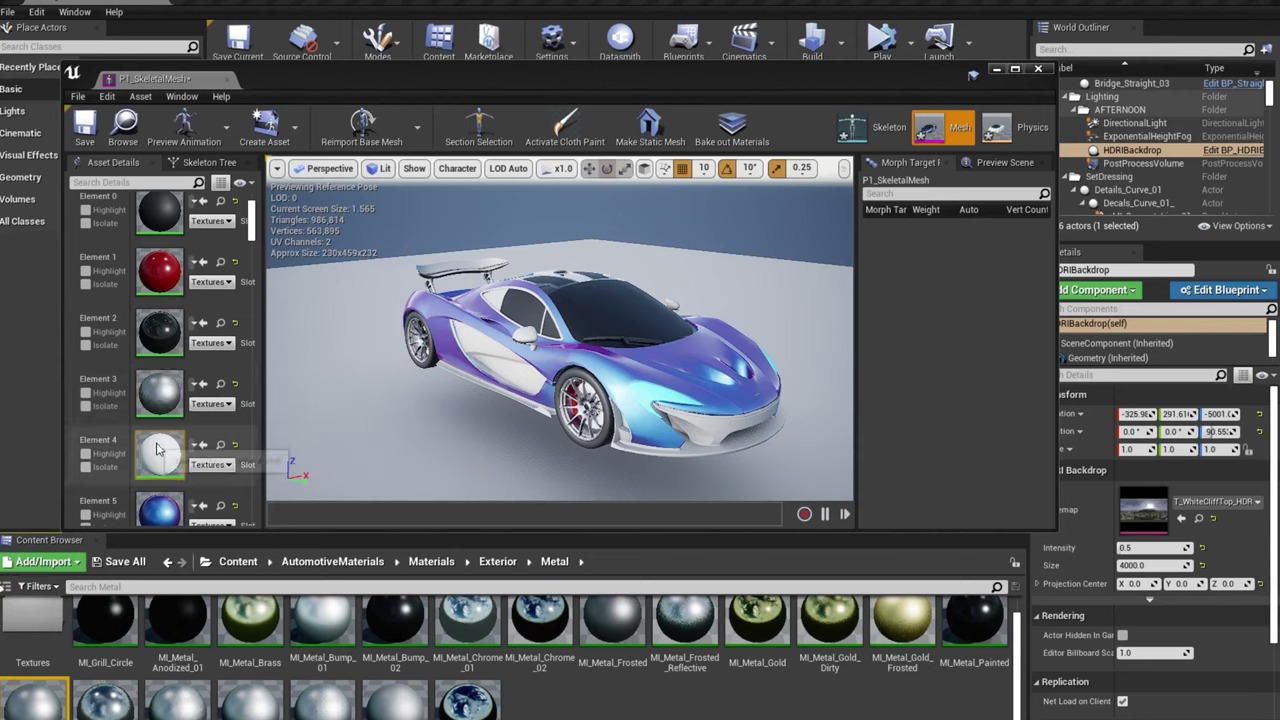
Assign MI_BrakeRotor_Iron_Clean from the Exterior BrakeRotor folder to material slot Element 4
{"action": "left_click", "coordinate": [495, 561]}
{"action": "double_click", "coordinate": [35, 635]}
{"action": "left_click_drag", "start_coordinate": [322, 632], "coordinate": [170, 465]}
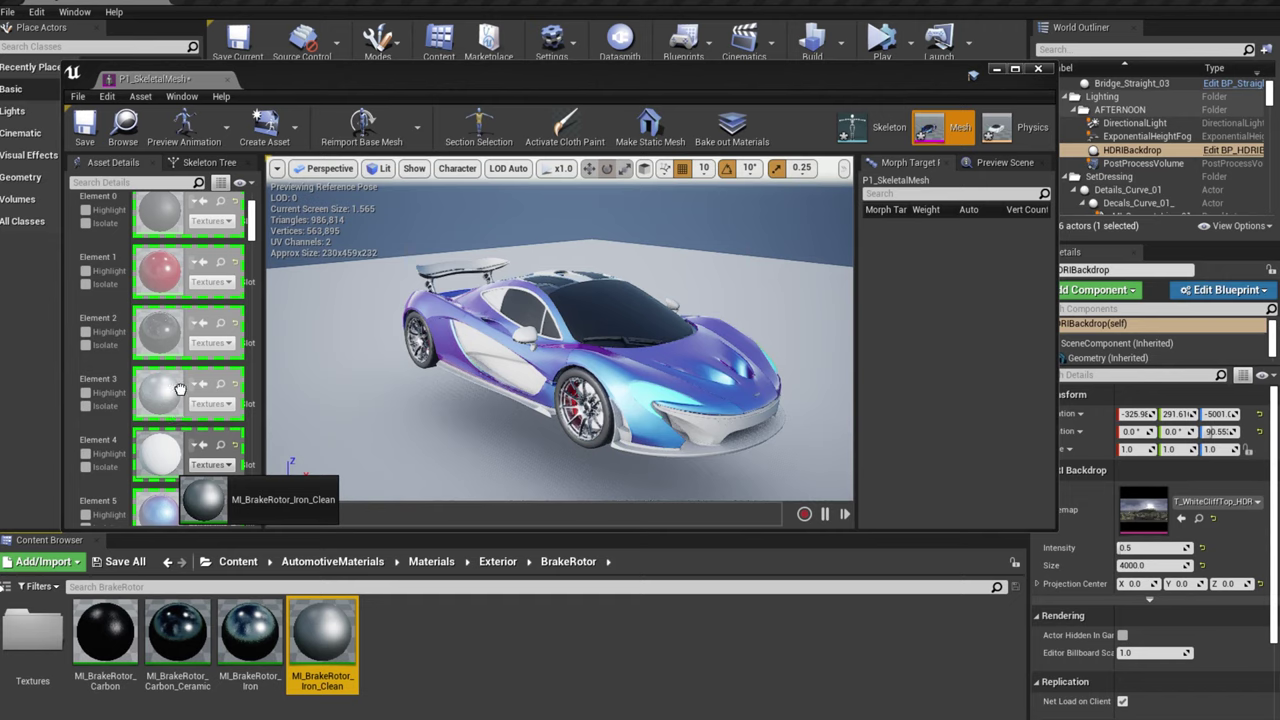
{"action": "left_click_drag", "start_coordinate": [179, 389], "coordinate": [179, 389]}
Assign MI_Lamp_Red from the Exterior Lights folder to material slot Element 6
{"action": "scroll", "coordinate": [190, 387], "scroll_direction": "down", "scroll_amount": 5}
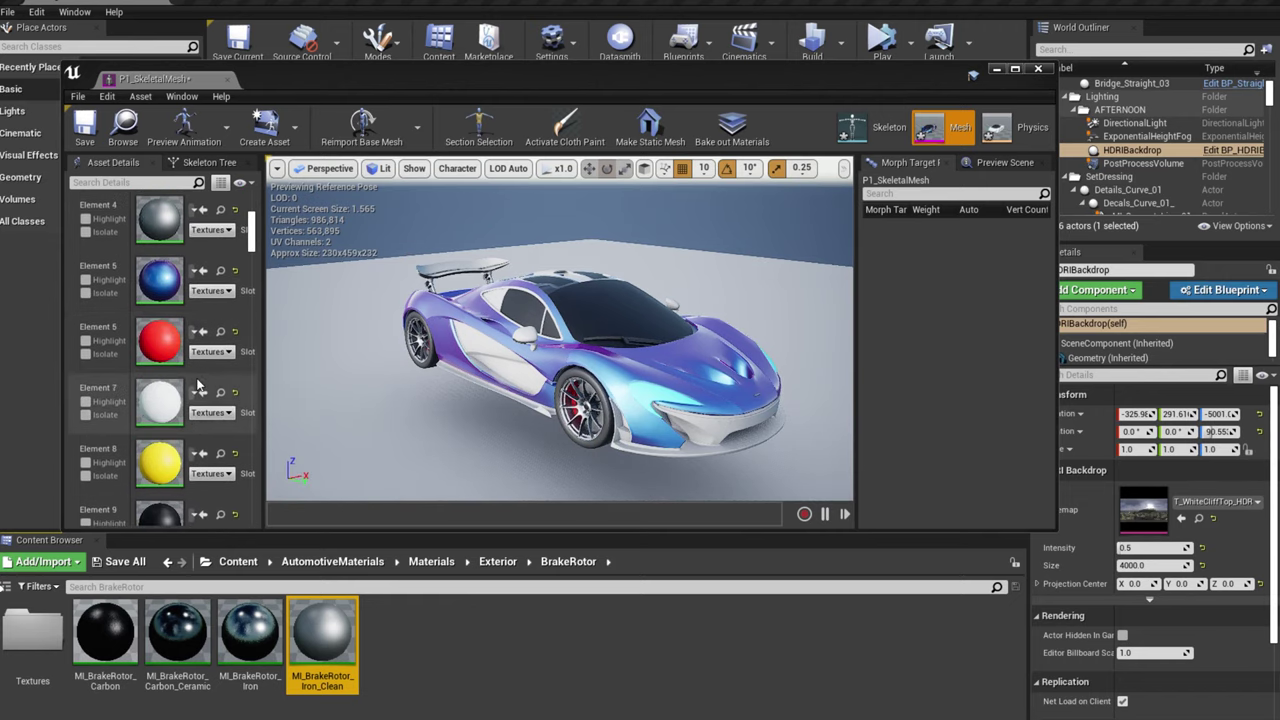
{"action": "scroll", "coordinate": [197, 385], "scroll_direction": "down", "scroll_amount": 2}
{"action": "left_click", "coordinate": [508, 563]}
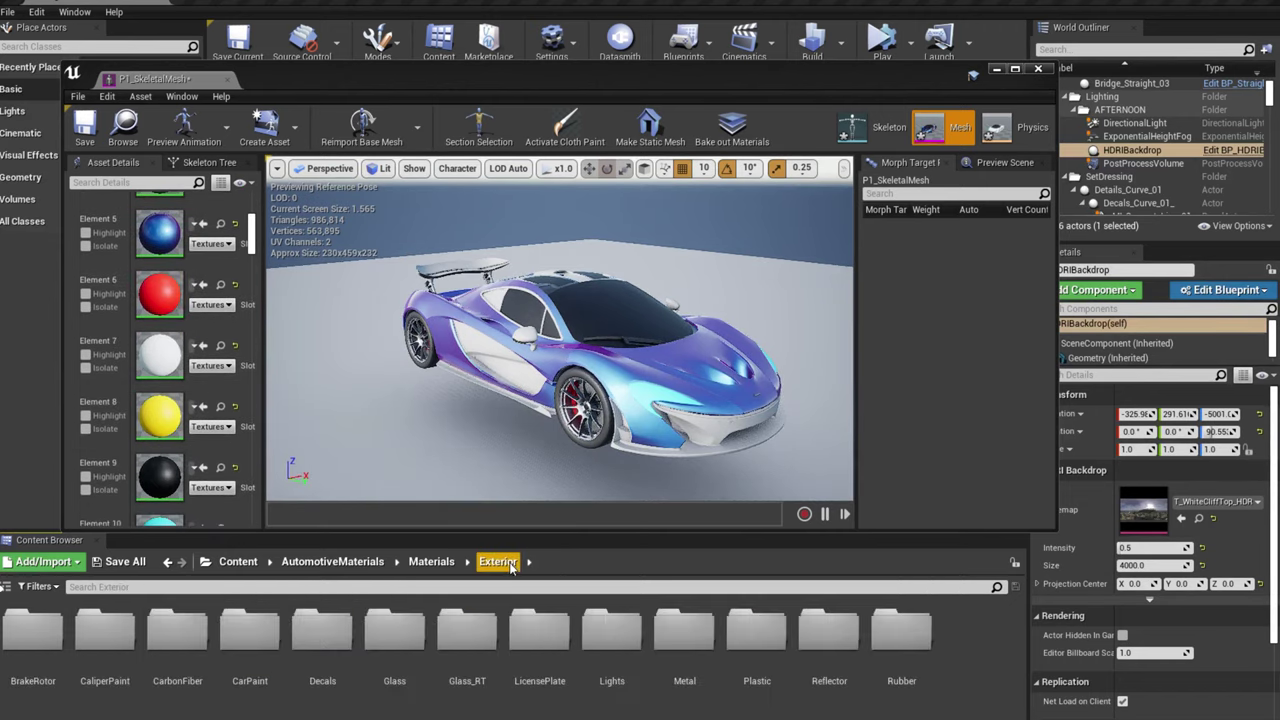
{"action": "double_click", "coordinate": [612, 630]}
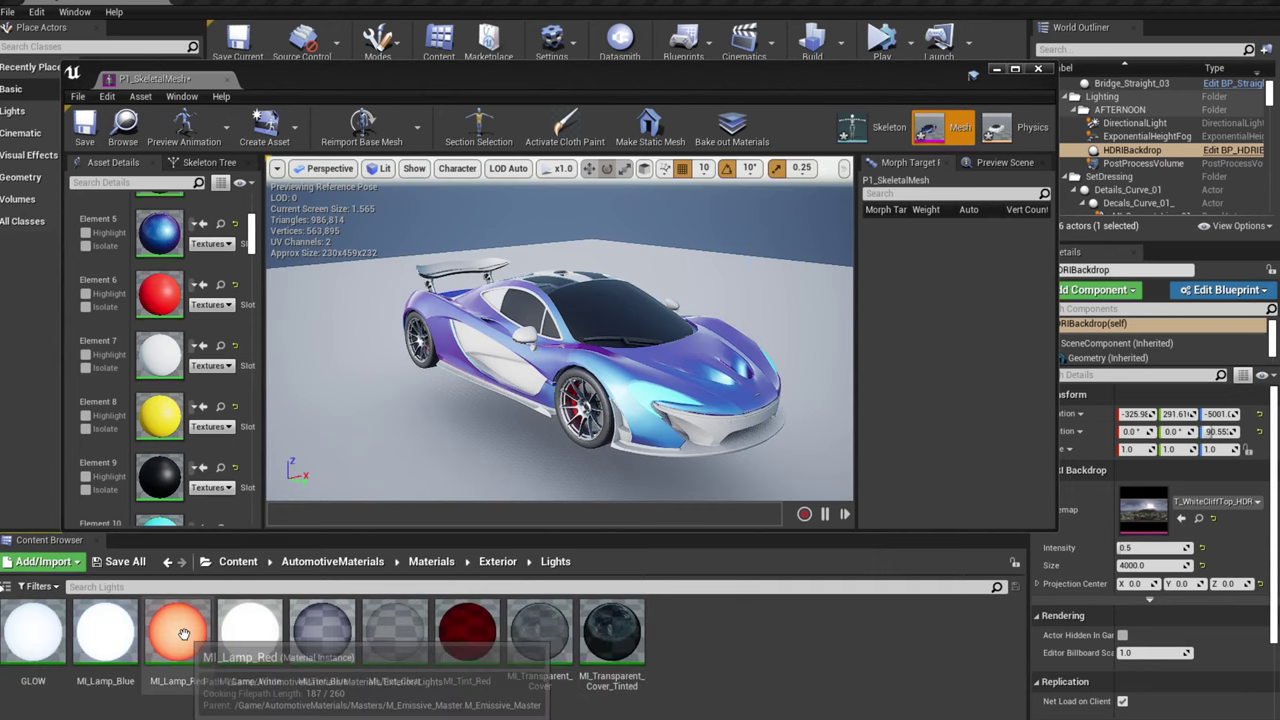
{"action": "left_click_drag", "start_coordinate": [183, 634], "coordinate": [156, 298]}
Assign MI_Transparent_Cover to Element 10 for the headlight glass and MI_Lamp_Blue to Element 7 for the headlights
{"action": "left_click_drag", "start_coordinate": [463, 415], "coordinate": [770, 378], "text": "alt"}
{"action": "left_click_drag", "start_coordinate": [300, 405], "coordinate": [531, 433], "text": "alt"}
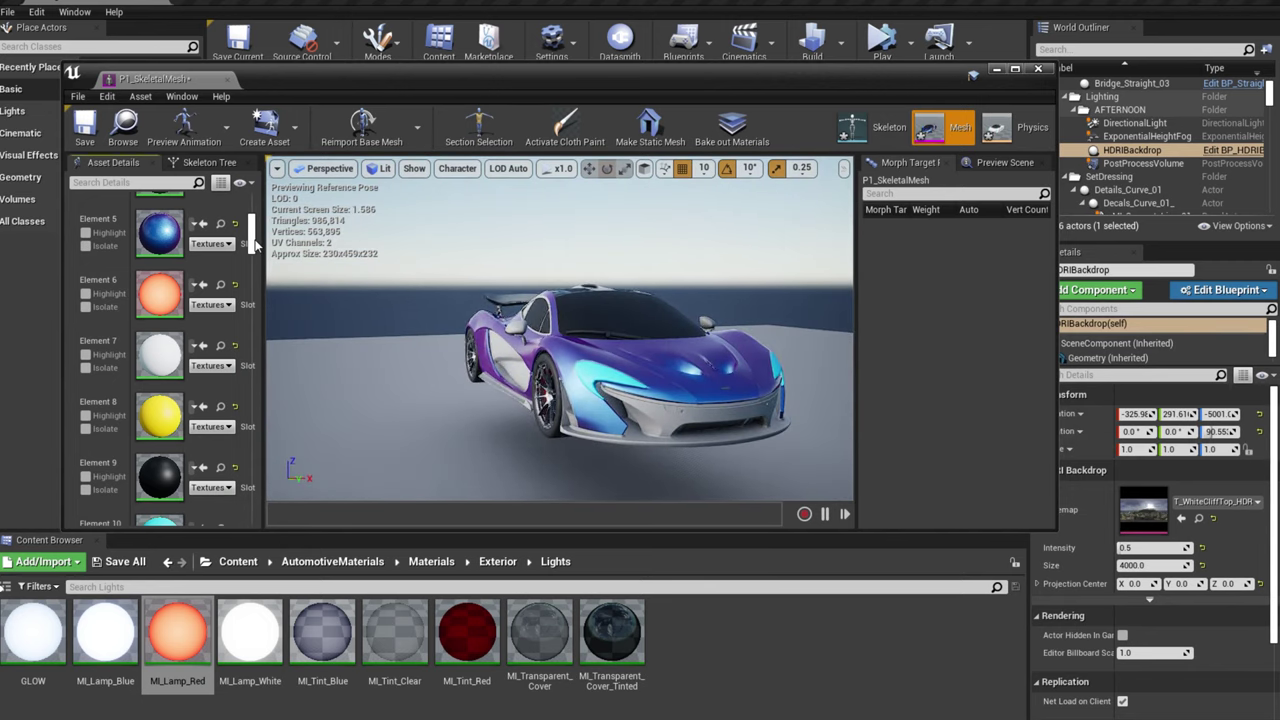
{"action": "scroll", "coordinate": [256, 245], "scroll_direction": "down", "scroll_amount": 3}
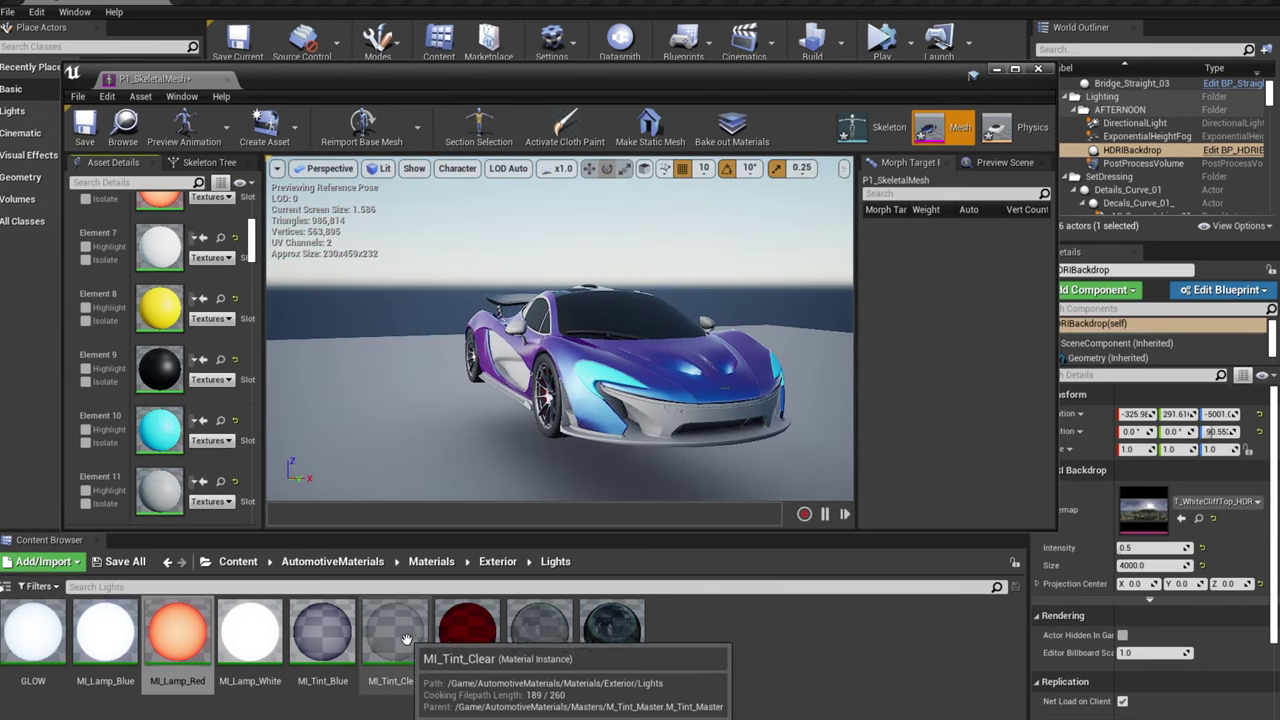
{"action": "left_click_drag", "start_coordinate": [527, 630], "coordinate": [160, 430]}
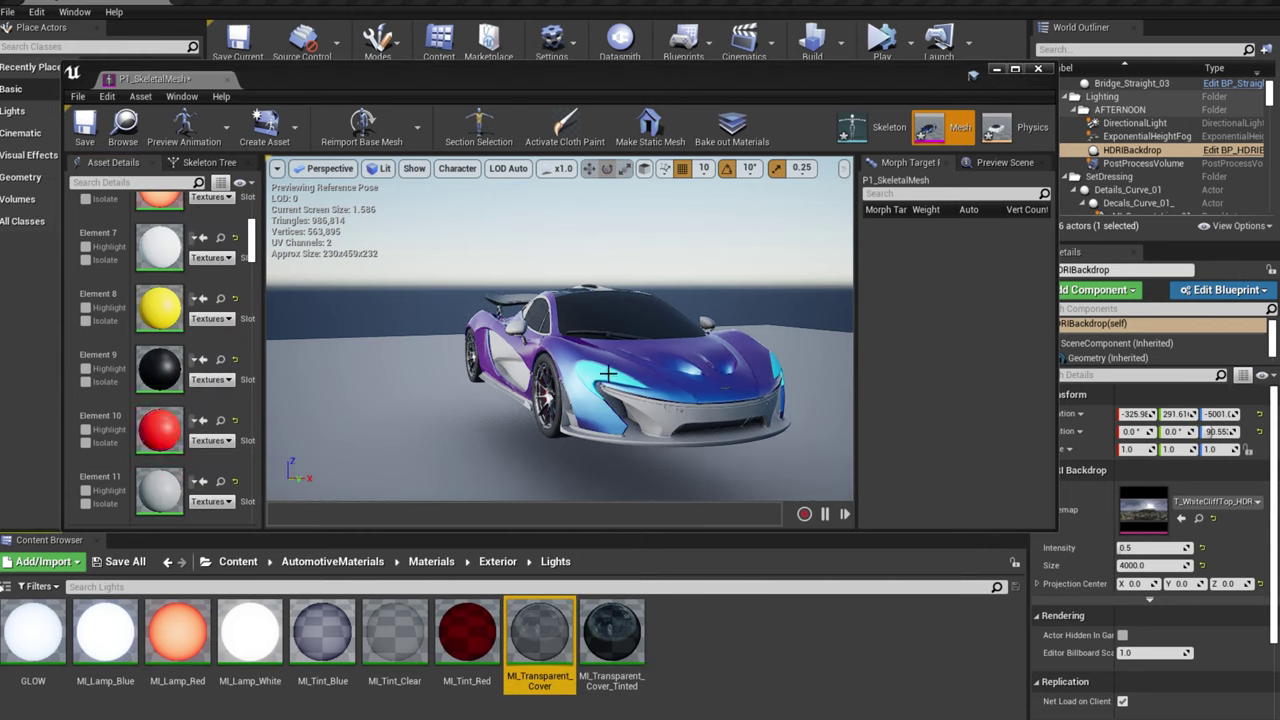
{"action": "scroll", "coordinate": [627, 386], "scroll_direction": "up", "scroll_amount": 3}
{"action": "left_click_drag", "start_coordinate": [105, 632], "coordinate": [168, 250]}
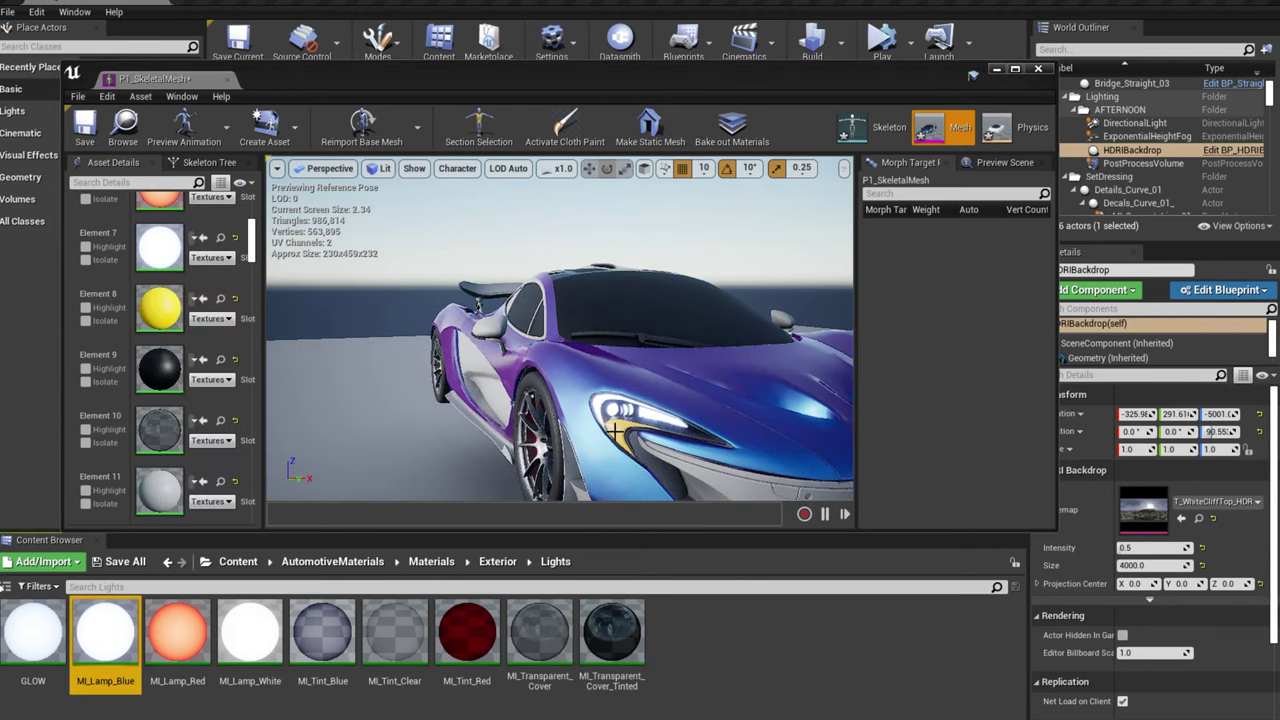
Assign MI_Reflector_HoneyComb_Orange from the Exterior Reflector folder to material slot Element 8
{"action": "left_click", "coordinate": [494, 562]}
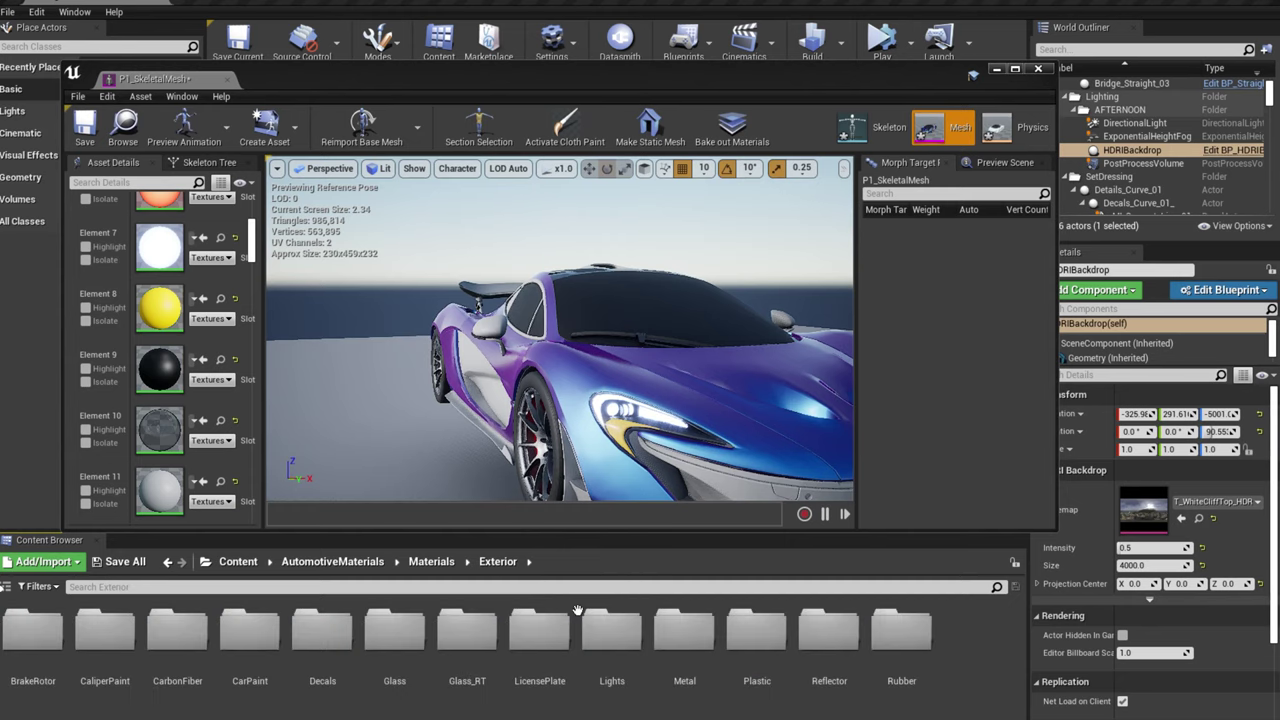
{"action": "double_click", "coordinate": [826, 655]}
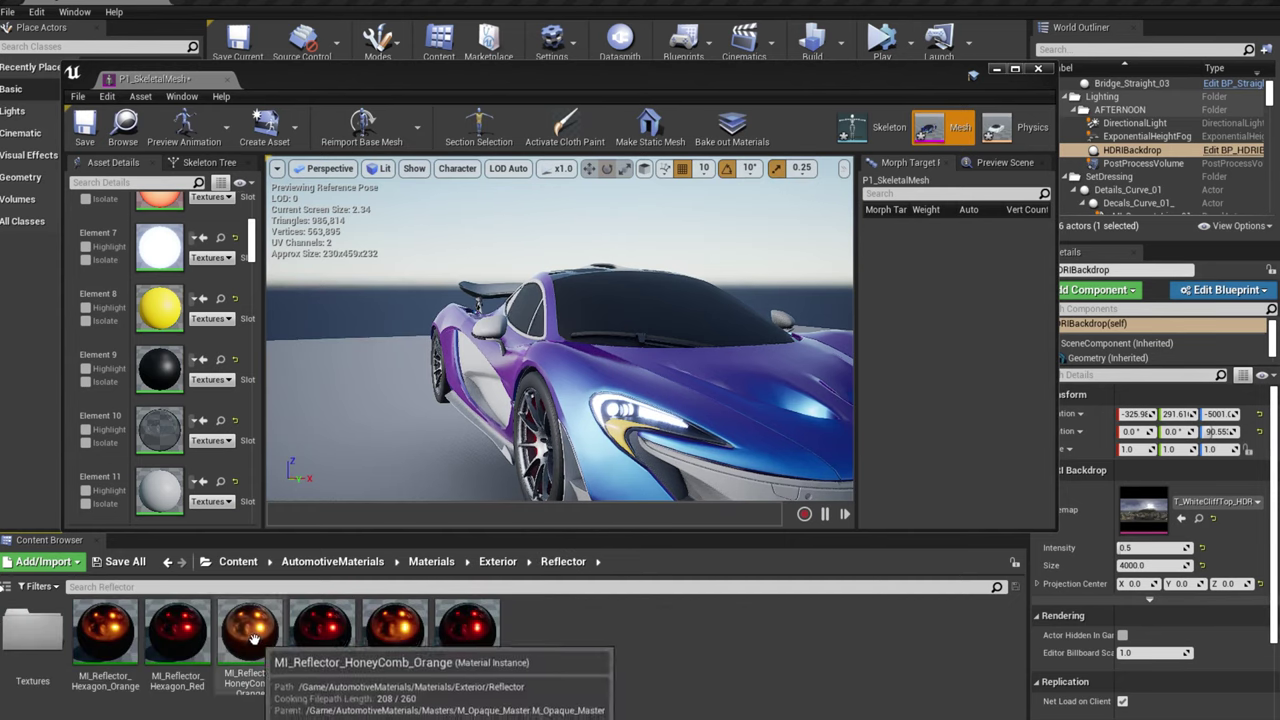
{"action": "left_click_drag", "start_coordinate": [253, 638], "coordinate": [165, 318]}
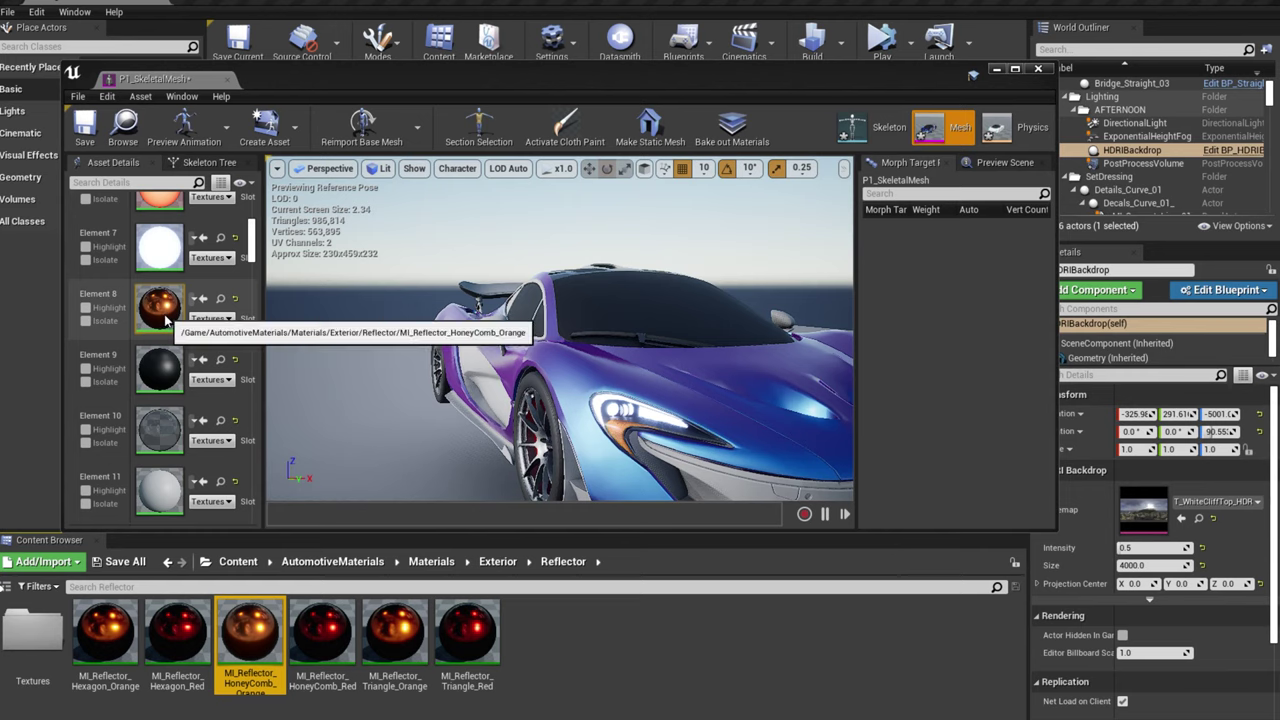
{"action": "scroll", "coordinate": [554, 362], "scroll_direction": "down", "scroll_amount": 2}
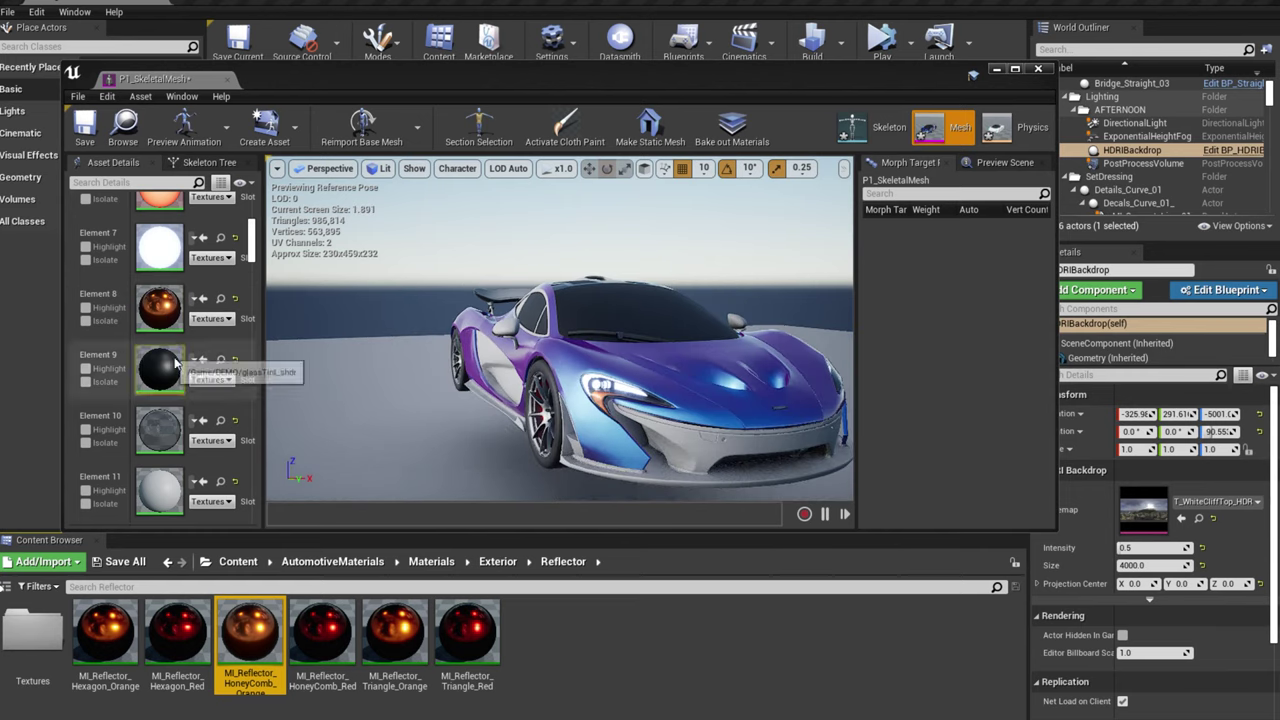
Assign MI_CarPaint_Charcoal from the CarPaint folder to Element 11, the car's secondary paint slot
{"action": "scroll", "coordinate": [150, 490], "scroll_direction": "down", "scroll_amount": 2}
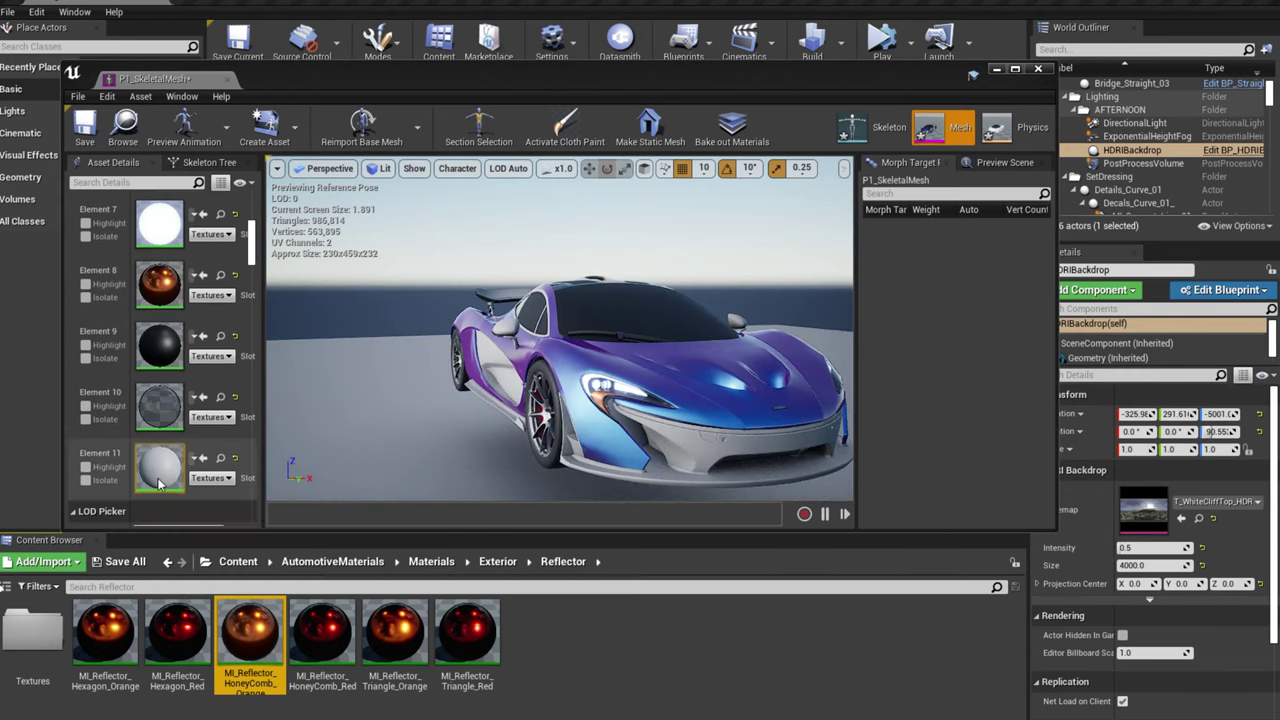
{"action": "left_click", "coordinate": [497, 561]}
{"action": "double_click", "coordinate": [250, 625]}
{"action": "left_click_drag", "start_coordinate": [250, 632], "coordinate": [178, 467]}
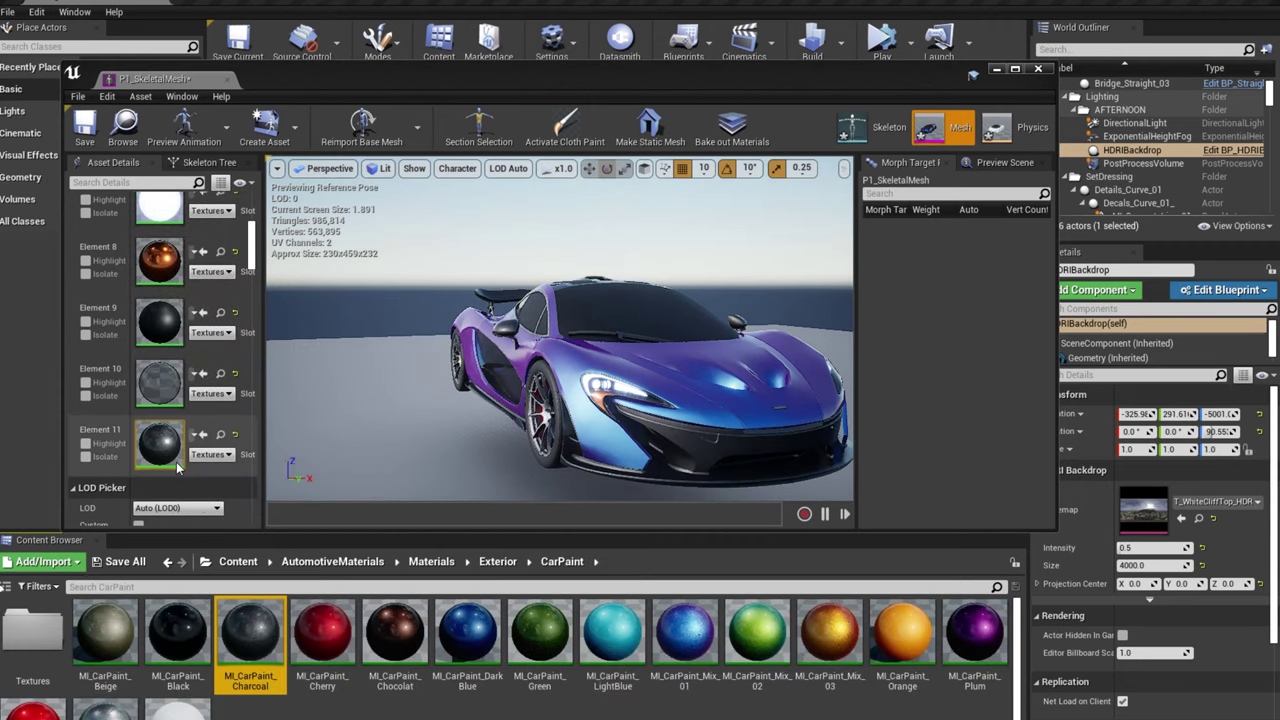
Set bone drawing to All Hierarchy in the mesh preview and inspect the car's skeleton from the front corner
{"action": "left_click_drag", "start_coordinate": [645, 383], "coordinate": [600, 250]}
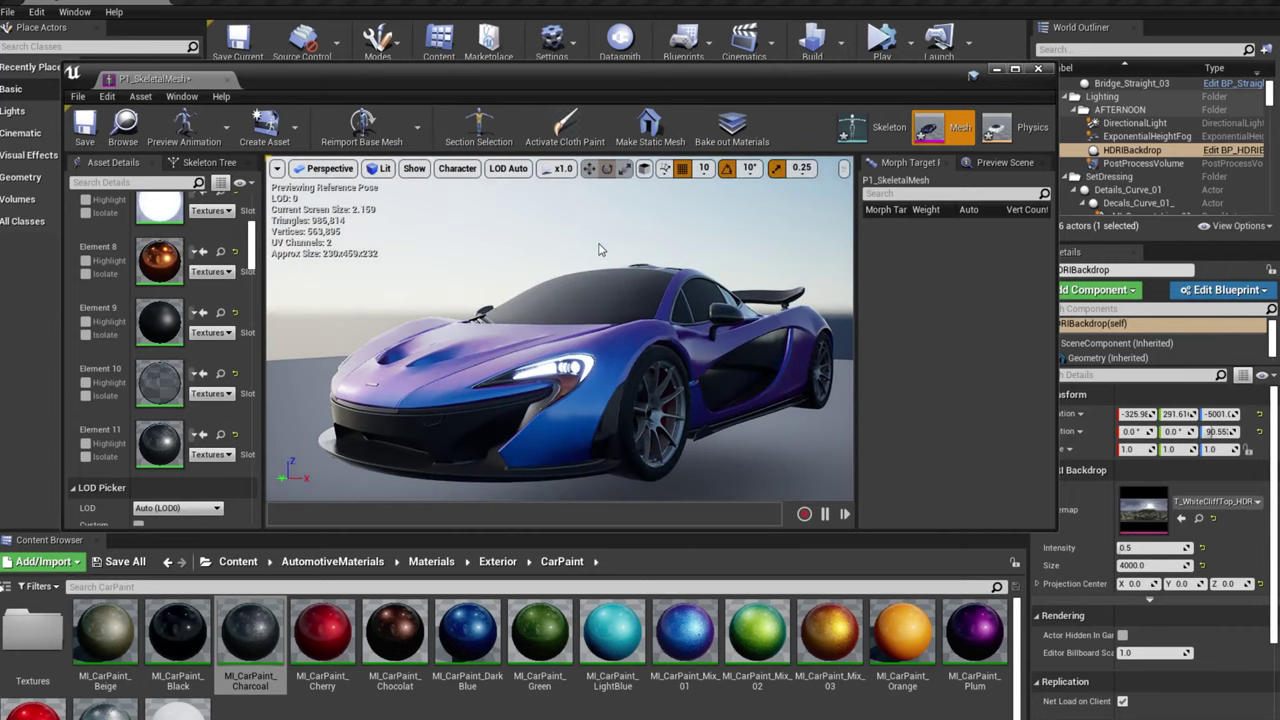
{"action": "left_click", "coordinate": [457, 168]}
{"action": "mouse_move", "coordinate": [485, 230]}
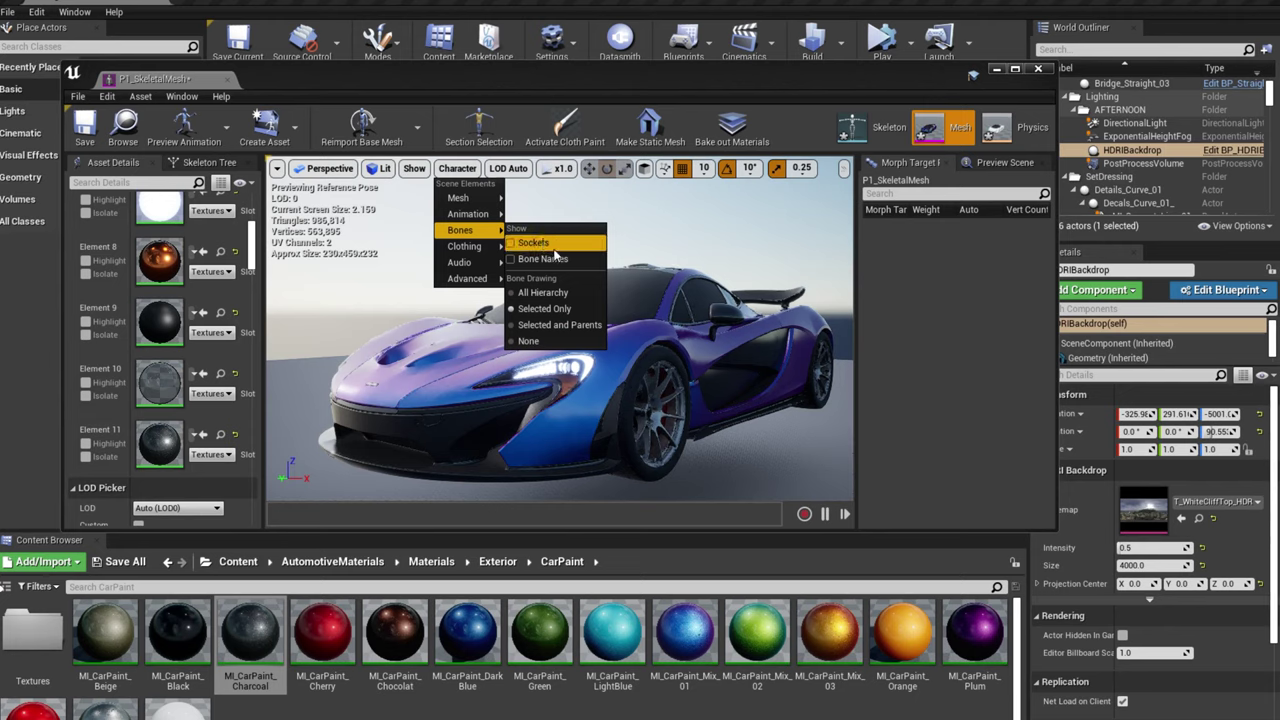
{"action": "left_click", "coordinate": [545, 293]}
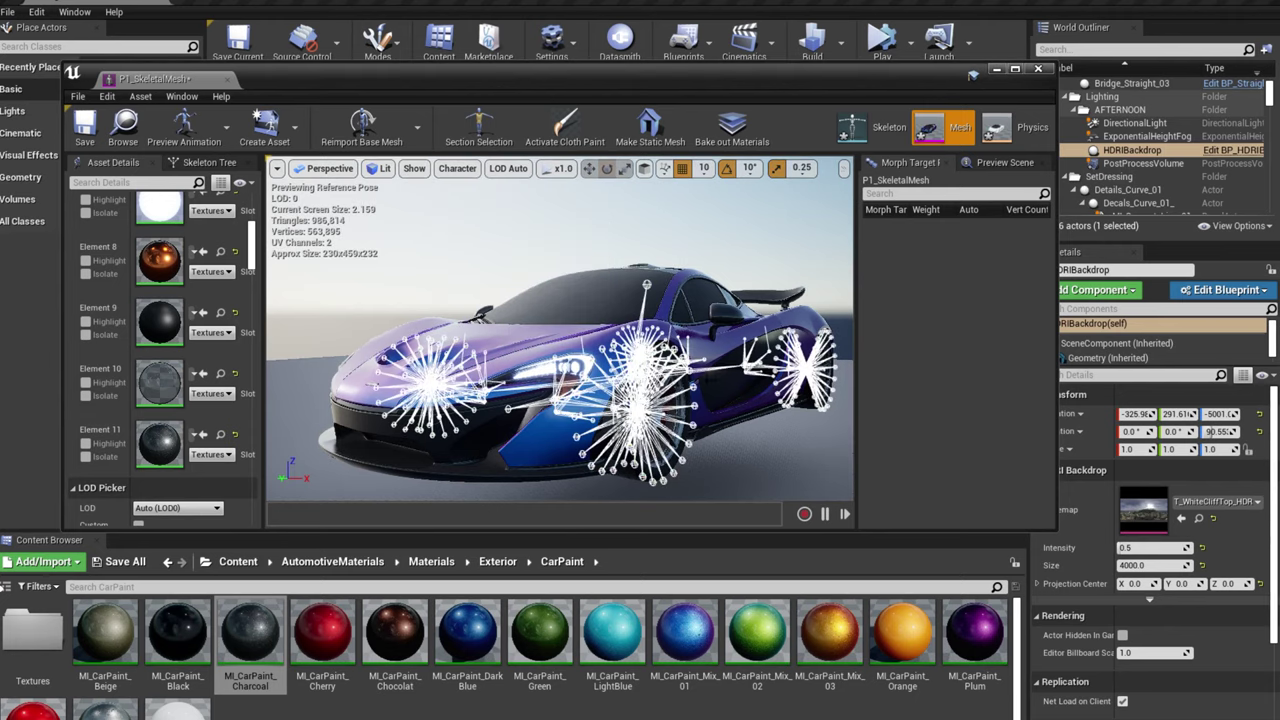
{"action": "left_click_drag", "start_coordinate": [520, 310], "coordinate": [685, 340]}
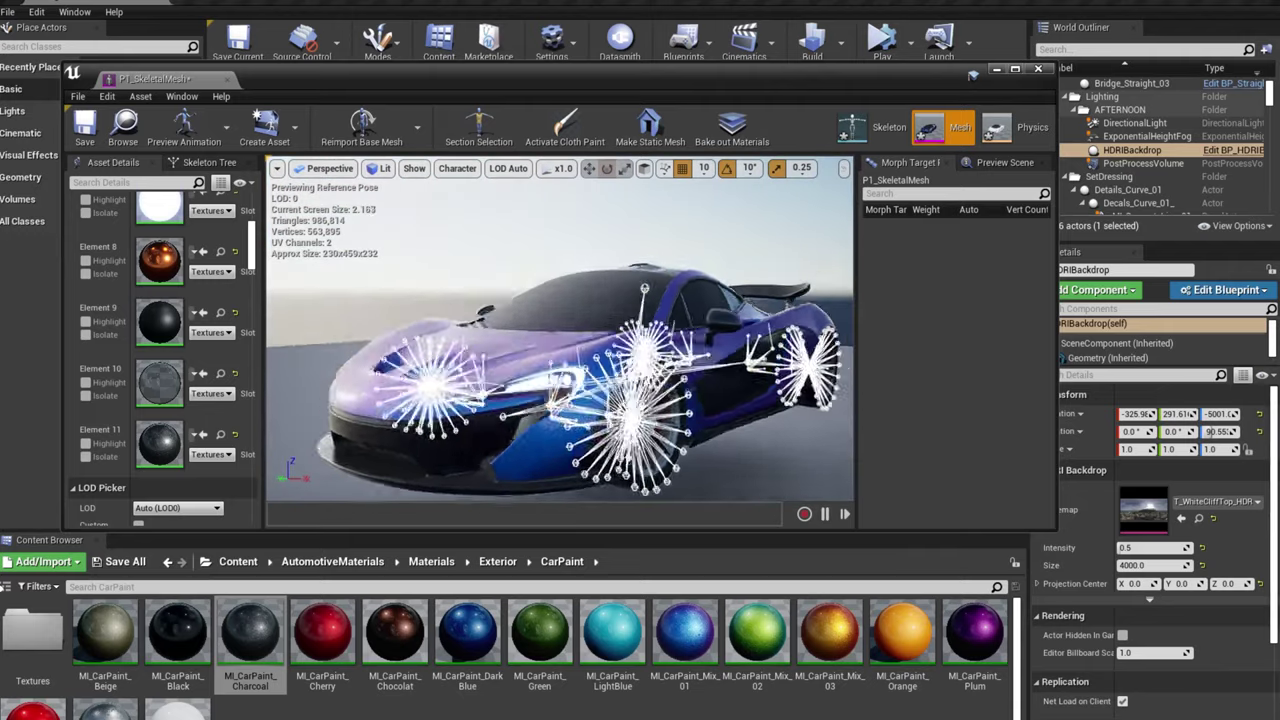
{"action": "left_click_drag", "start_coordinate": [850, 340], "coordinate": [870, 340]}
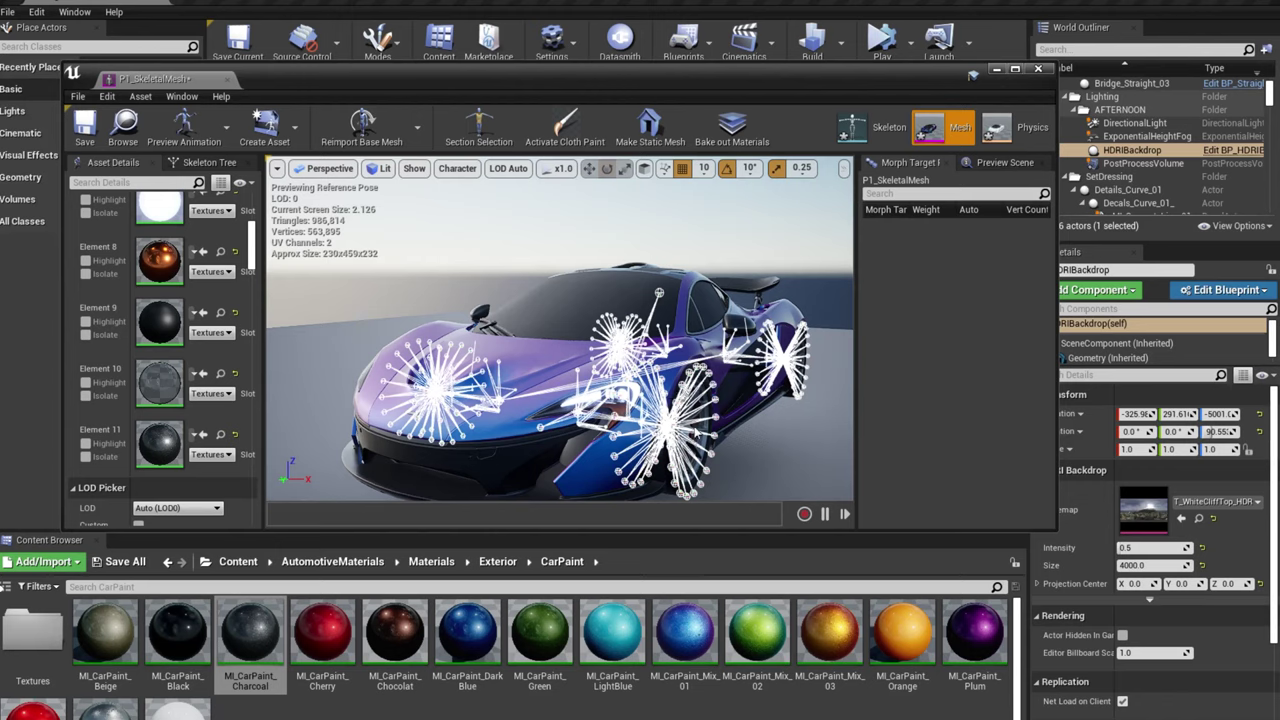
Limit bone drawing in the mesh preview to the selected bone, save P1_SkeletalMesh and close its editor
{"action": "left_click_drag", "start_coordinate": [786, 433], "coordinate": [684, 457]}
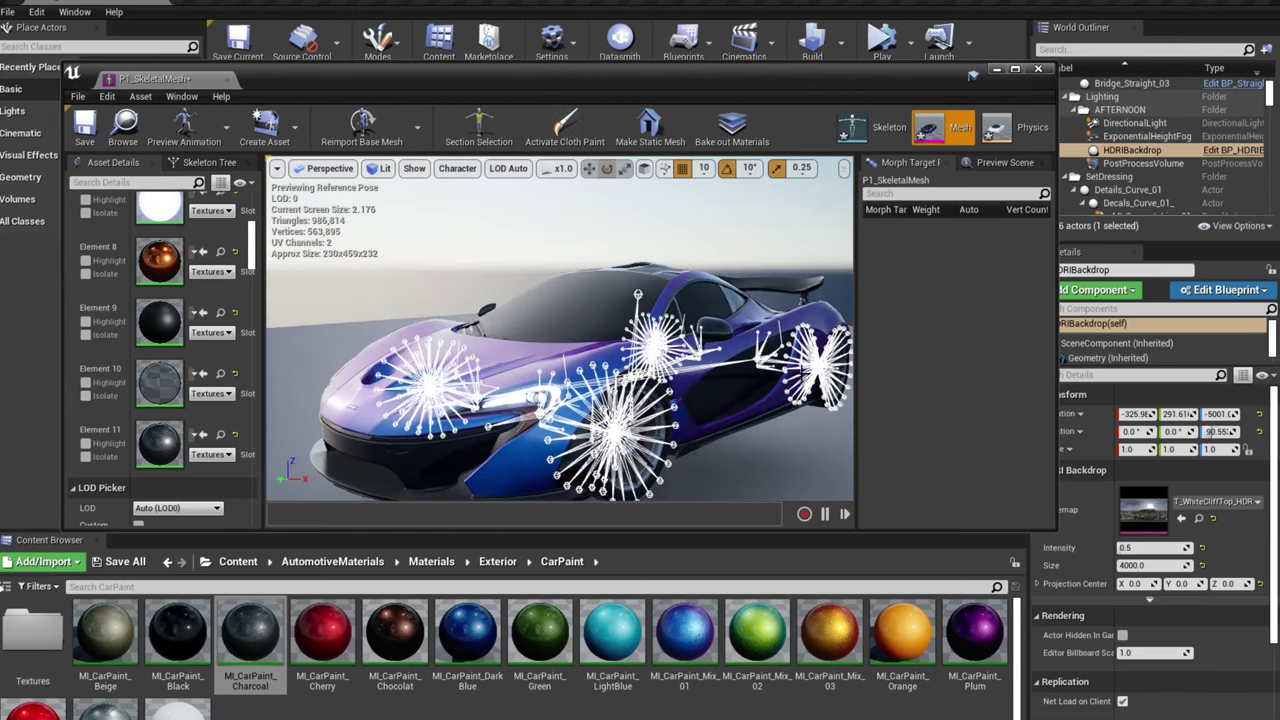
{"action": "left_click", "coordinate": [467, 171]}
{"action": "mouse_move", "coordinate": [472, 228]}
{"action": "left_click", "coordinate": [534, 308]}
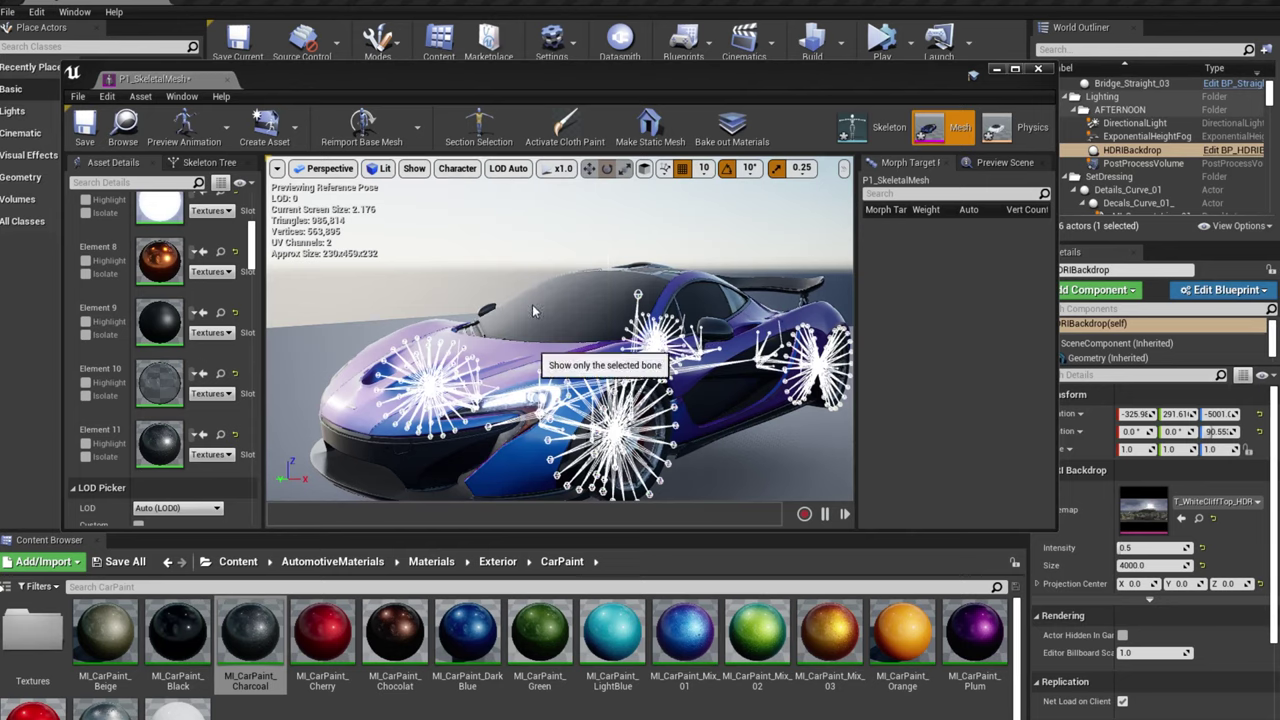
{"action": "left_click", "coordinate": [540, 325]}
{"action": "left_click_drag", "start_coordinate": [540, 325], "coordinate": [630, 330], "text": "alt"}
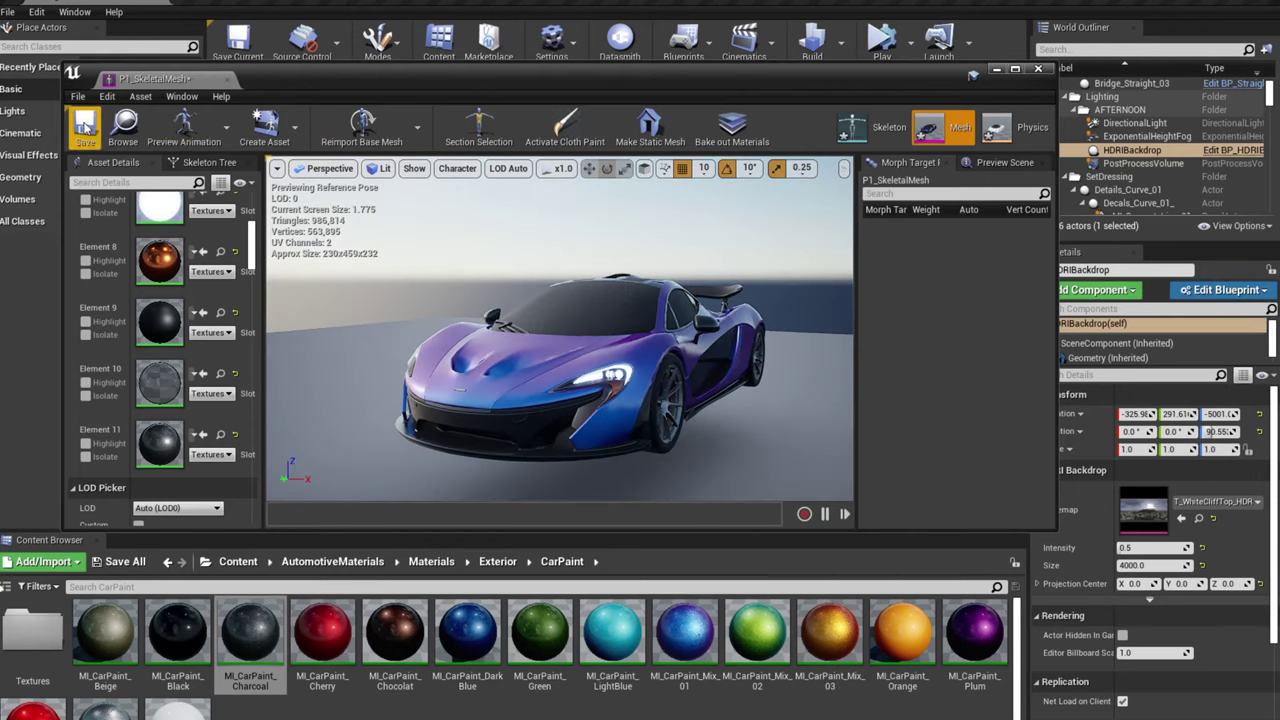
{"action": "left_click", "coordinate": [84, 128]}
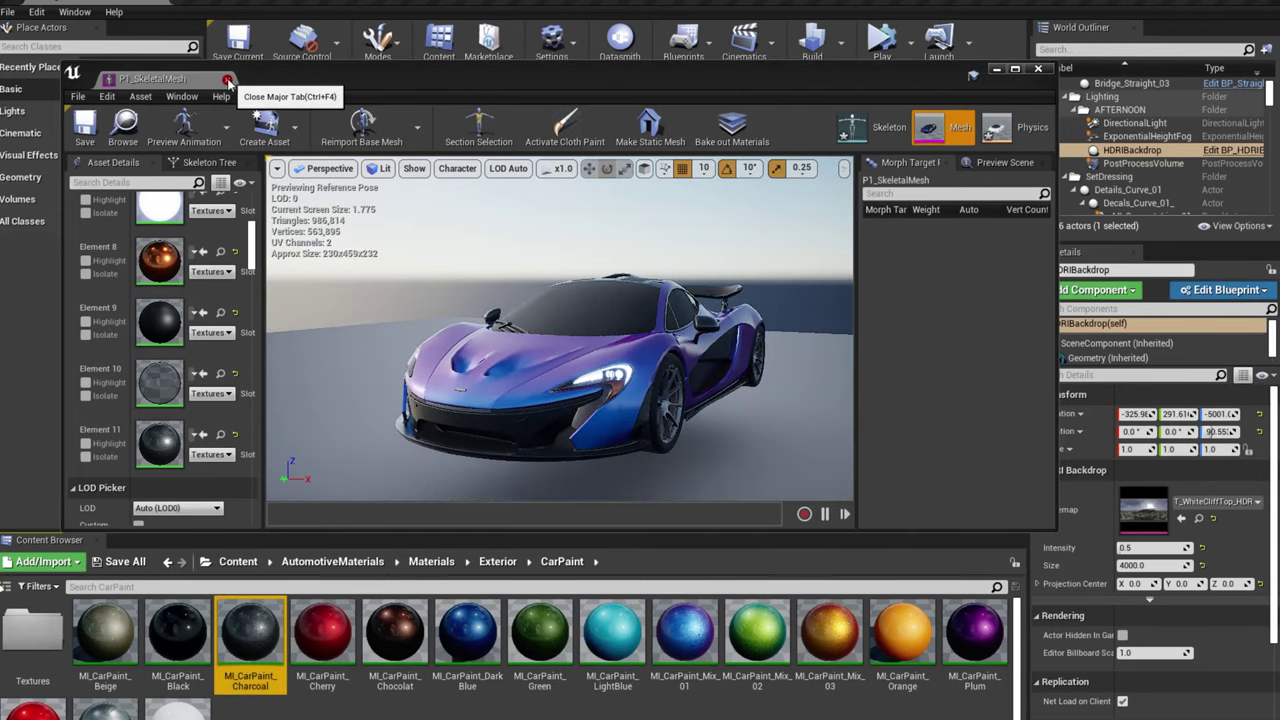
{"action": "left_click", "coordinate": [228, 80]}
Force delete the imported materials from black_gloss_shdr through light_head_shdr in the DEMO content folder
{"action": "left_click", "coordinate": [333, 561]}
{"action": "left_click", "coordinate": [240, 562]}
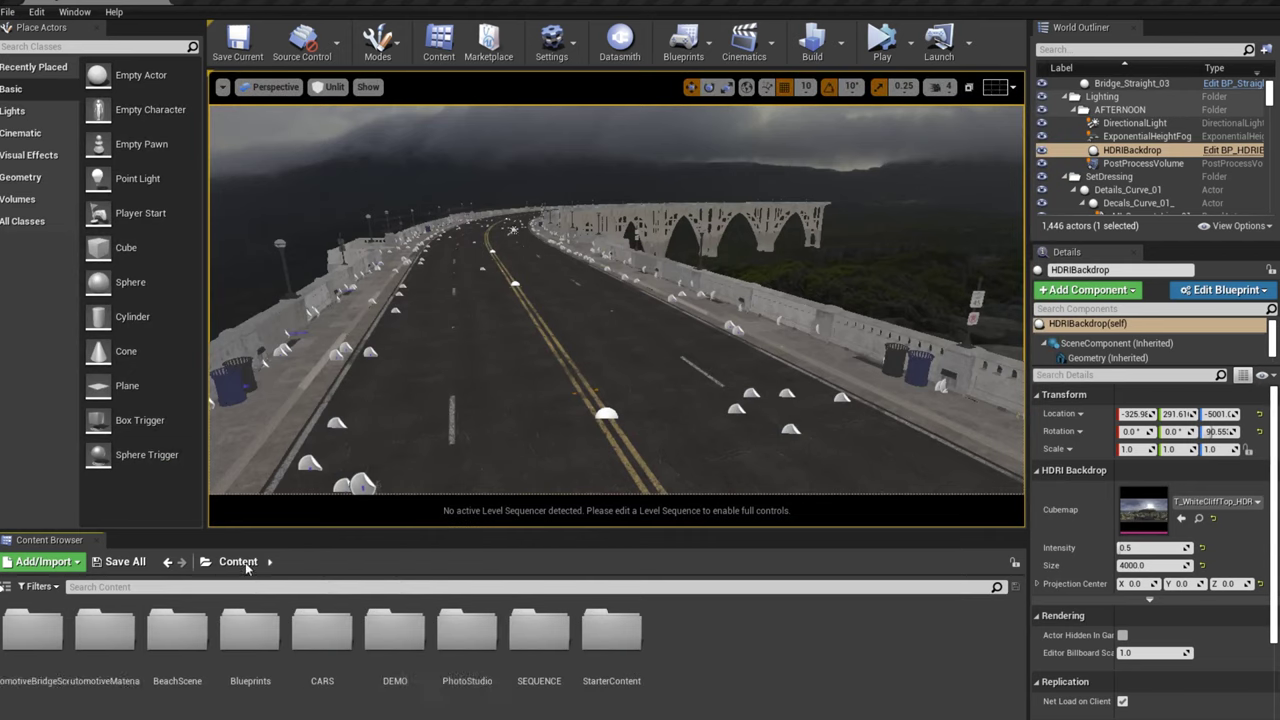
{"action": "double_click", "coordinate": [378, 632]}
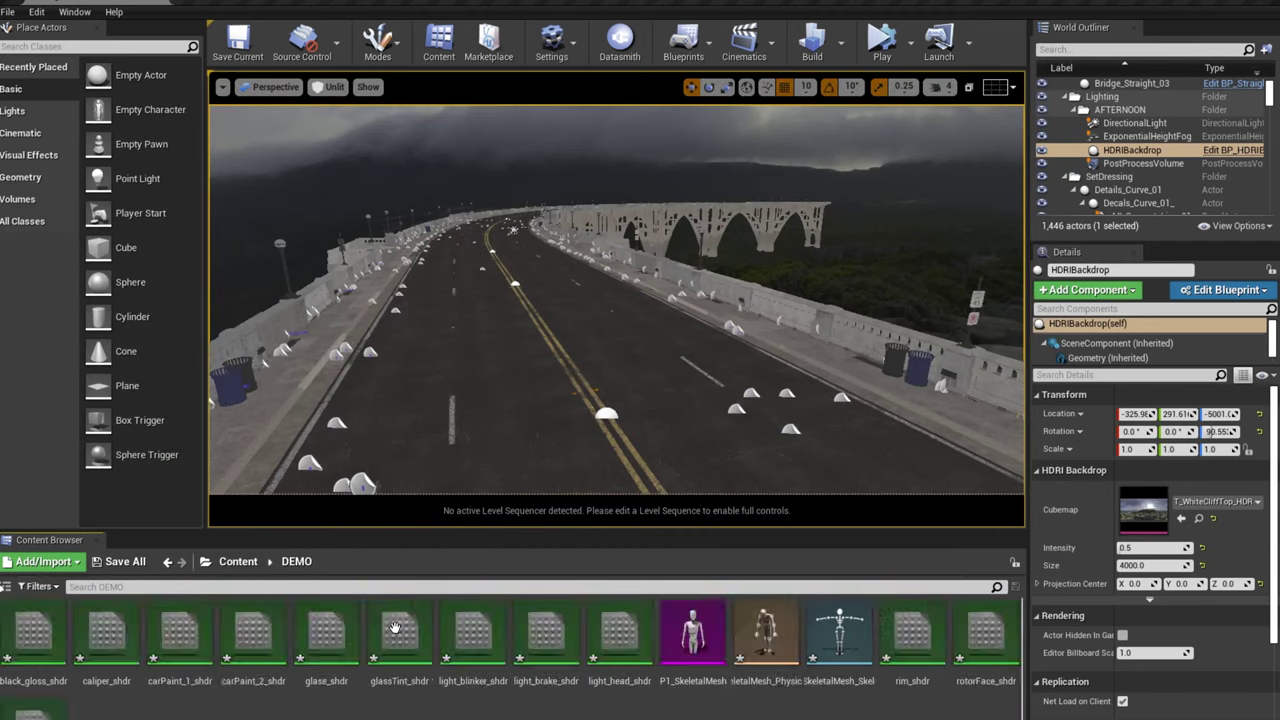
{"action": "left_click", "coordinate": [33, 640]}
{"action": "left_click", "coordinate": [605, 630], "text": "shift"}
{"action": "key", "text": "Delete"}
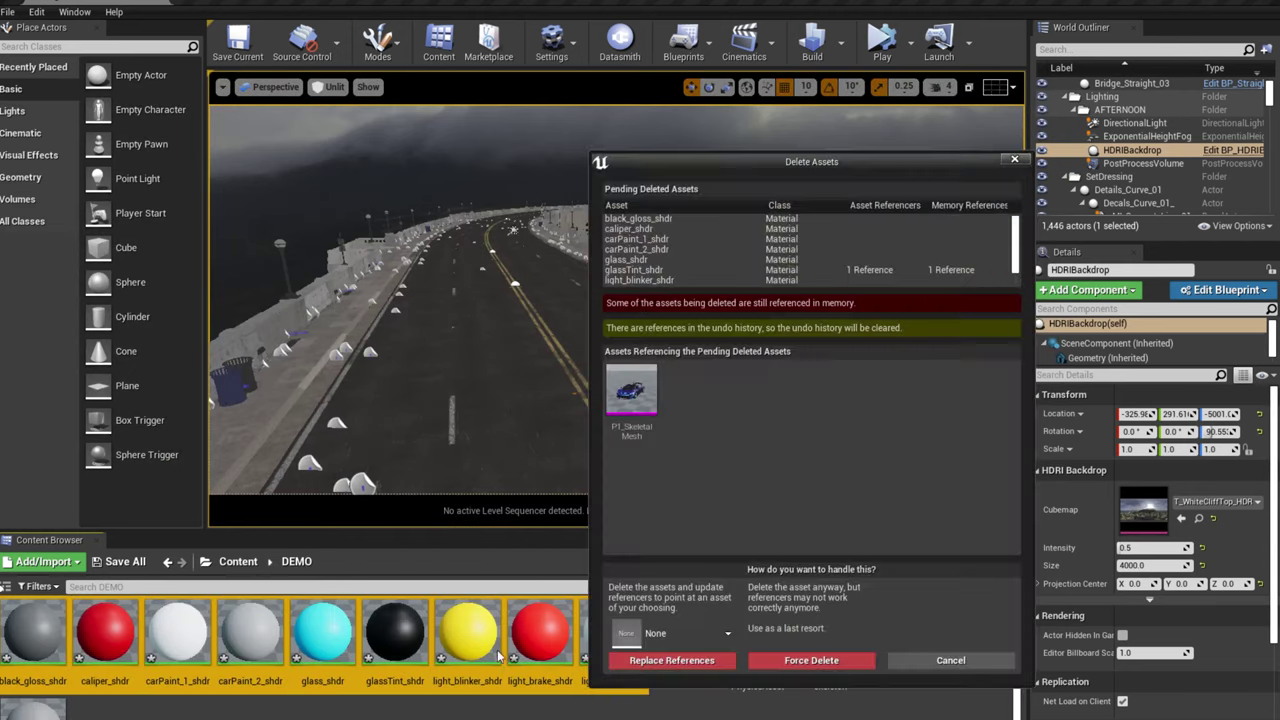
{"action": "left_click", "coordinate": [762, 663]}
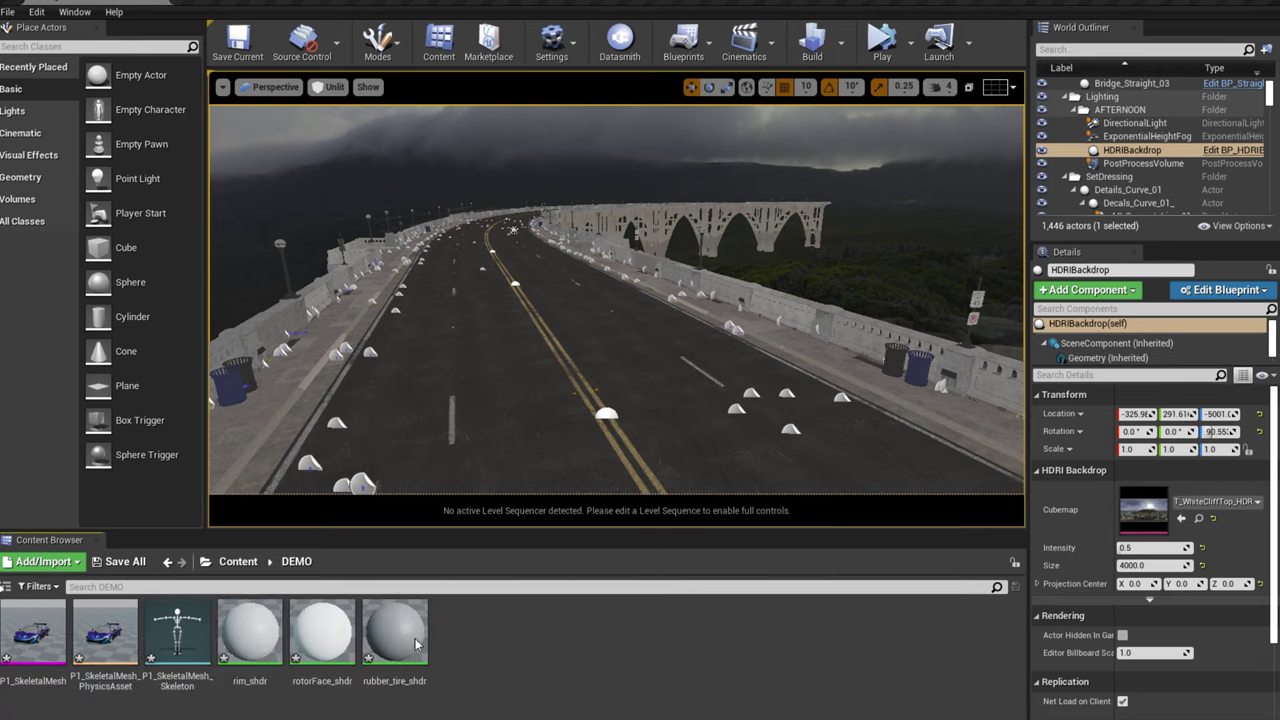
Delete the remaining imported materials rim_shdr, rotorFace_shdr and rubber_tire_shdr from the DEMO folder
{"action": "left_click", "coordinate": [250, 630]}
{"action": "left_click", "coordinate": [372, 640], "text": "shift"}
{"action": "key", "text": "Delete"}
{"action": "left_click", "coordinate": [708, 658]}
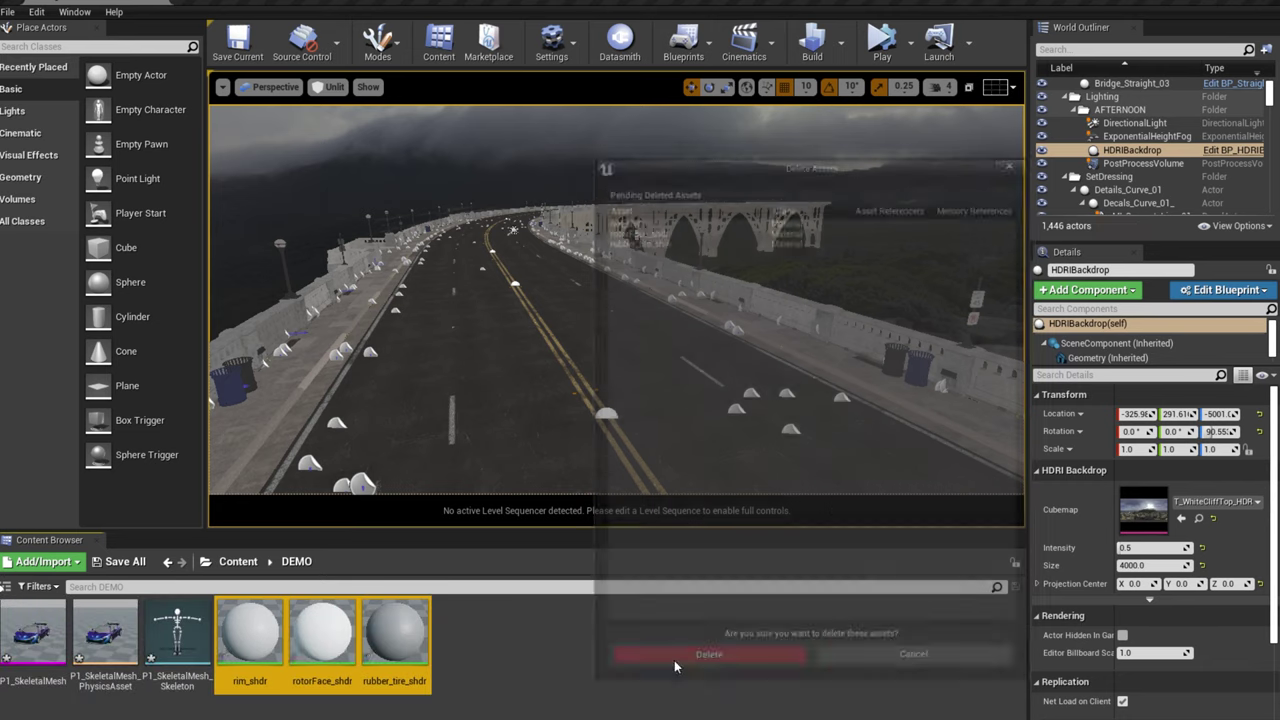
Place P1_SkeletalMesh on the bridge road and set the level view mode to Lit
{"action": "left_click_drag", "start_coordinate": [437, 418], "coordinate": [582, 383]}
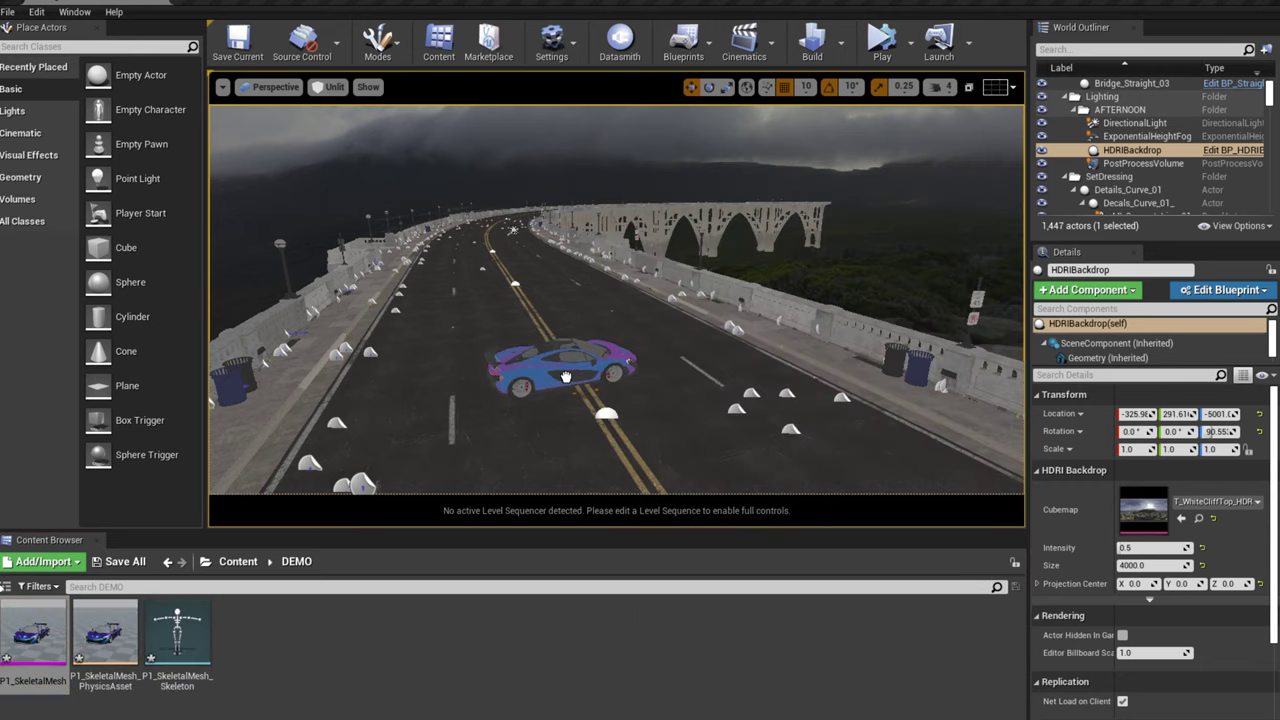
{"action": "left_click", "coordinate": [328, 86]}
{"action": "left_click", "coordinate": [343, 117]}
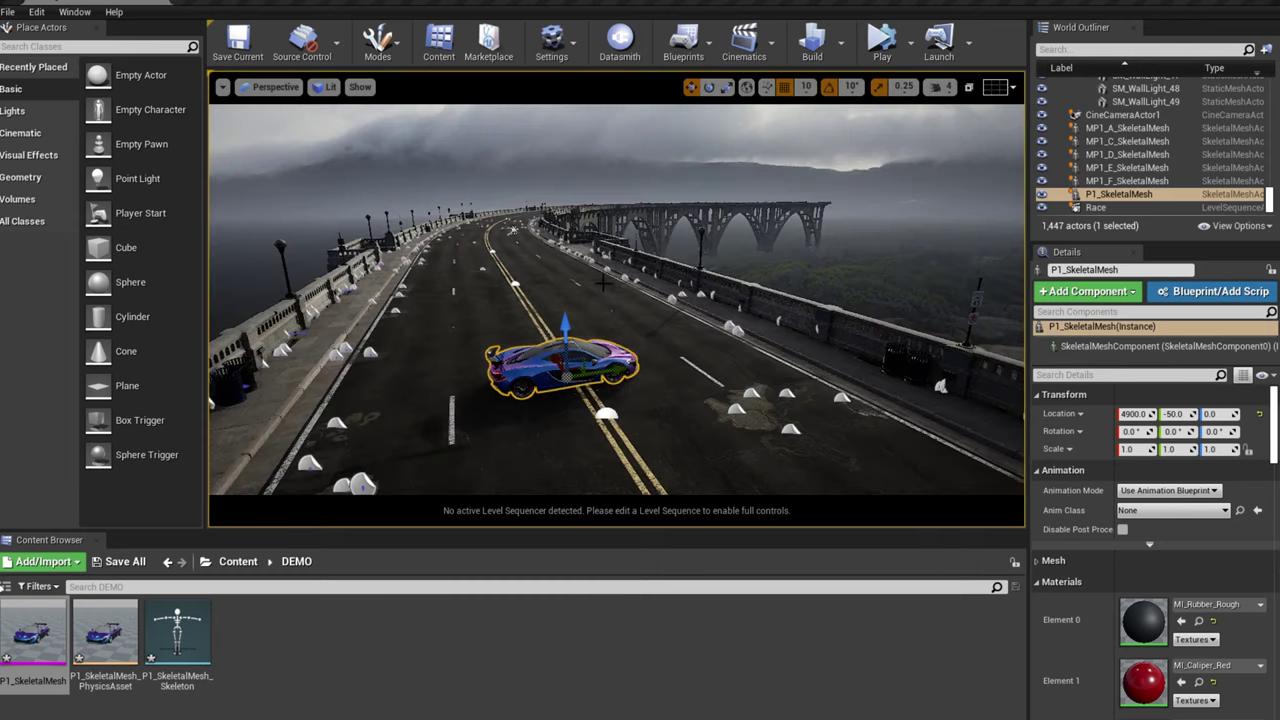
Rotate the placed car 40 degrees about its vertical axis on the road
{"action": "key", "text": "d"}
{"action": "right_click_drag", "start_coordinate": [603, 283], "coordinate": [658, 202]}
{"action": "key", "text": "w"}
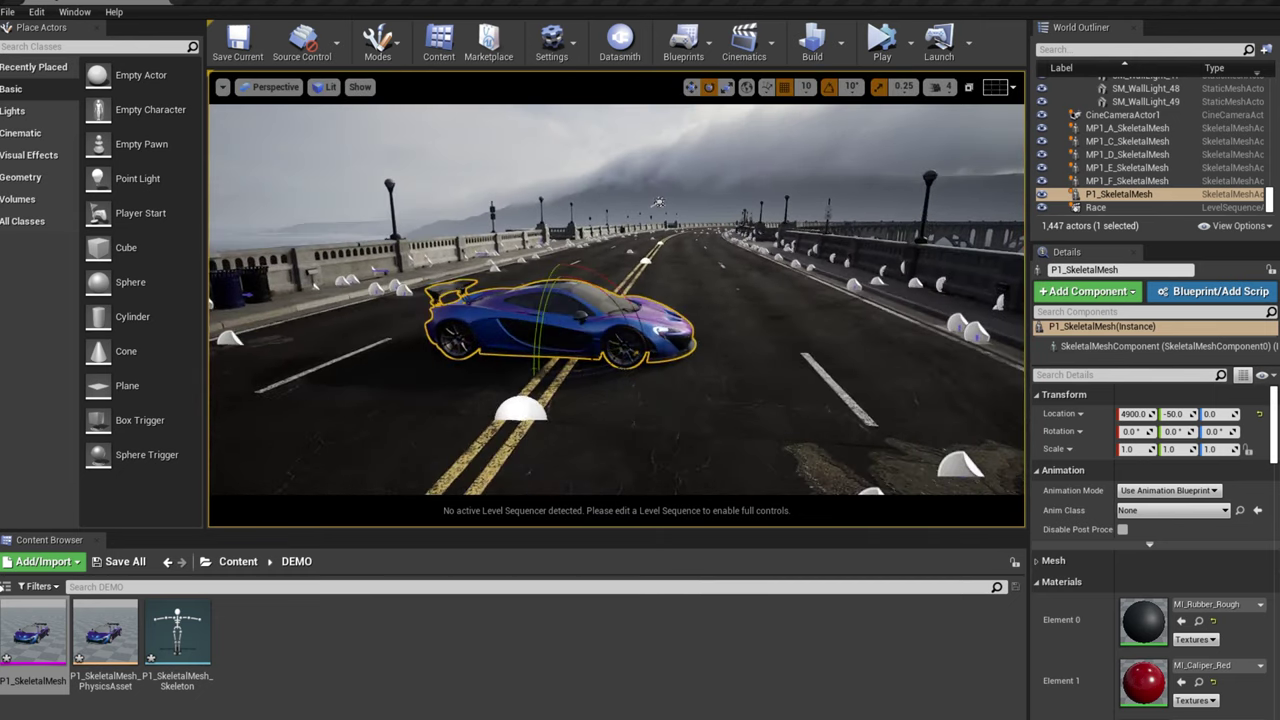
{"action": "left_click_drag", "start_coordinate": [586, 325], "coordinate": [641, 333]}
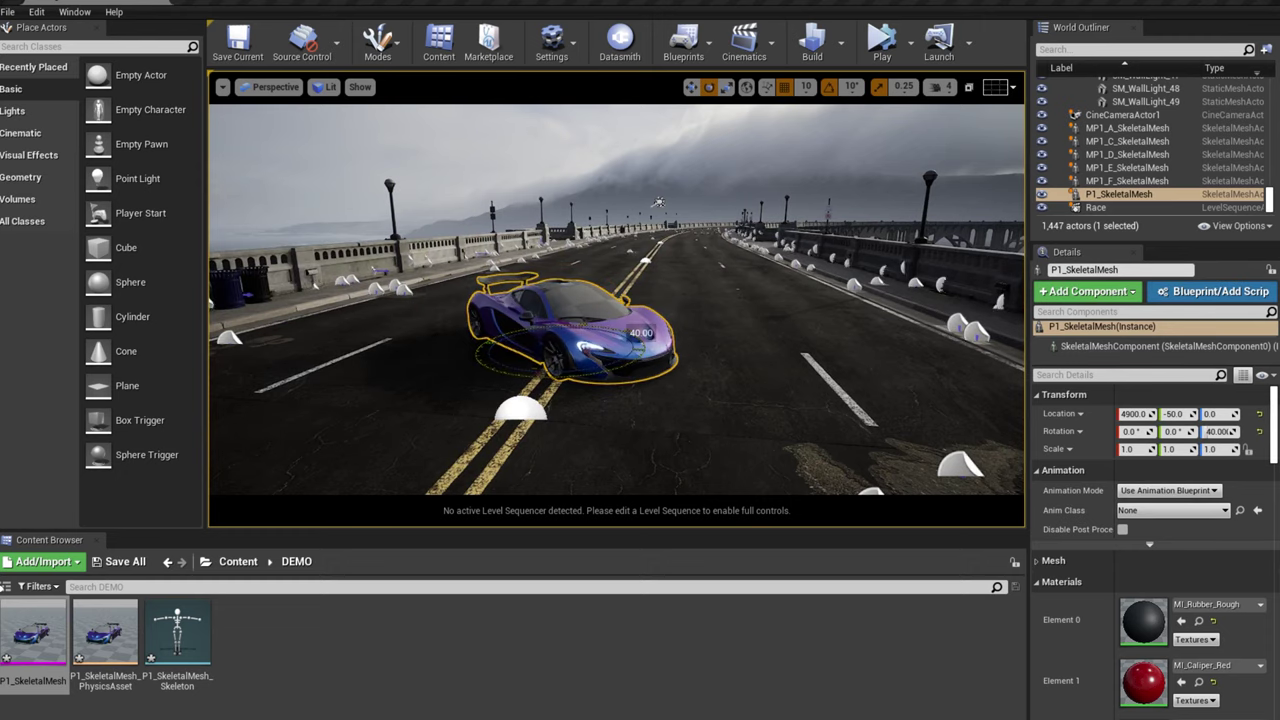
Assign MI_Glass_Windshield_Tinted from the Exterior Glass folder to the empty Element 9 slot of P1_SkeletalMesh
{"action": "double_click", "coordinate": [33, 632]}
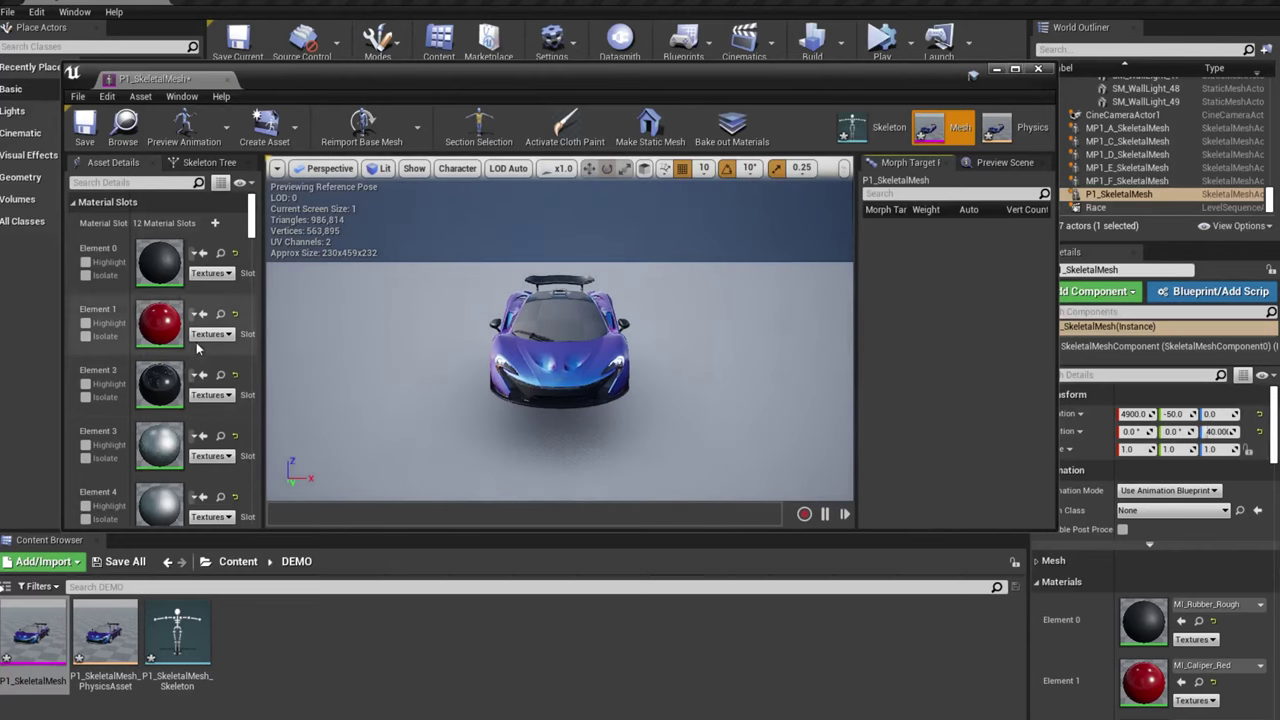
{"action": "scroll", "coordinate": [200, 350], "scroll_direction": "down", "scroll_amount": 5}
{"action": "left_click_drag", "start_coordinate": [249, 209], "coordinate": [260, 242]}
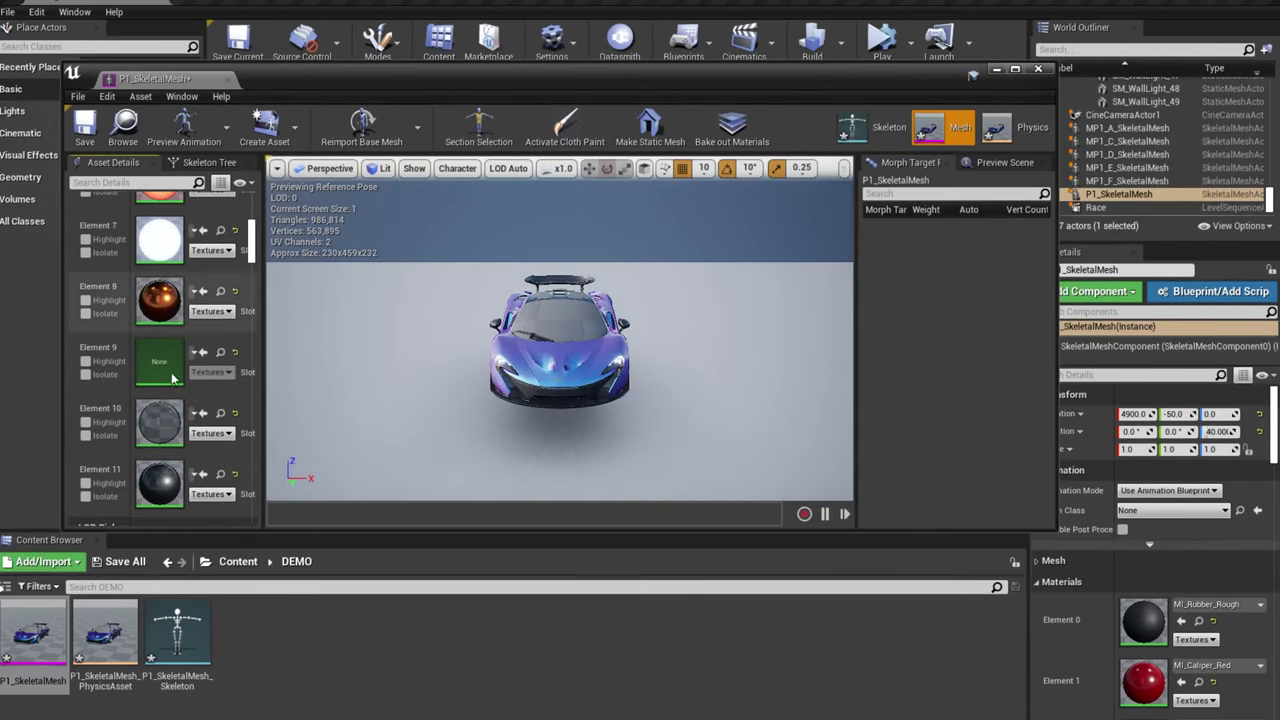
{"action": "left_click", "coordinate": [236, 562]}
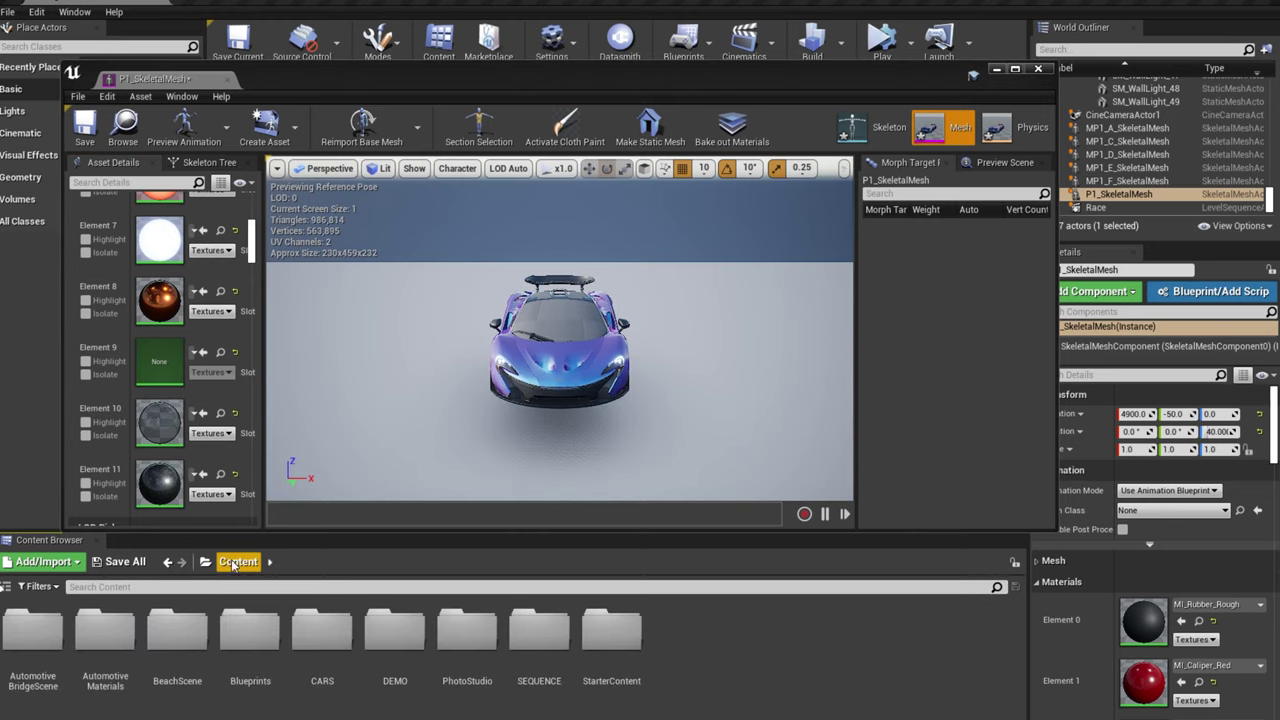
{"action": "double_click", "coordinate": [108, 632]}
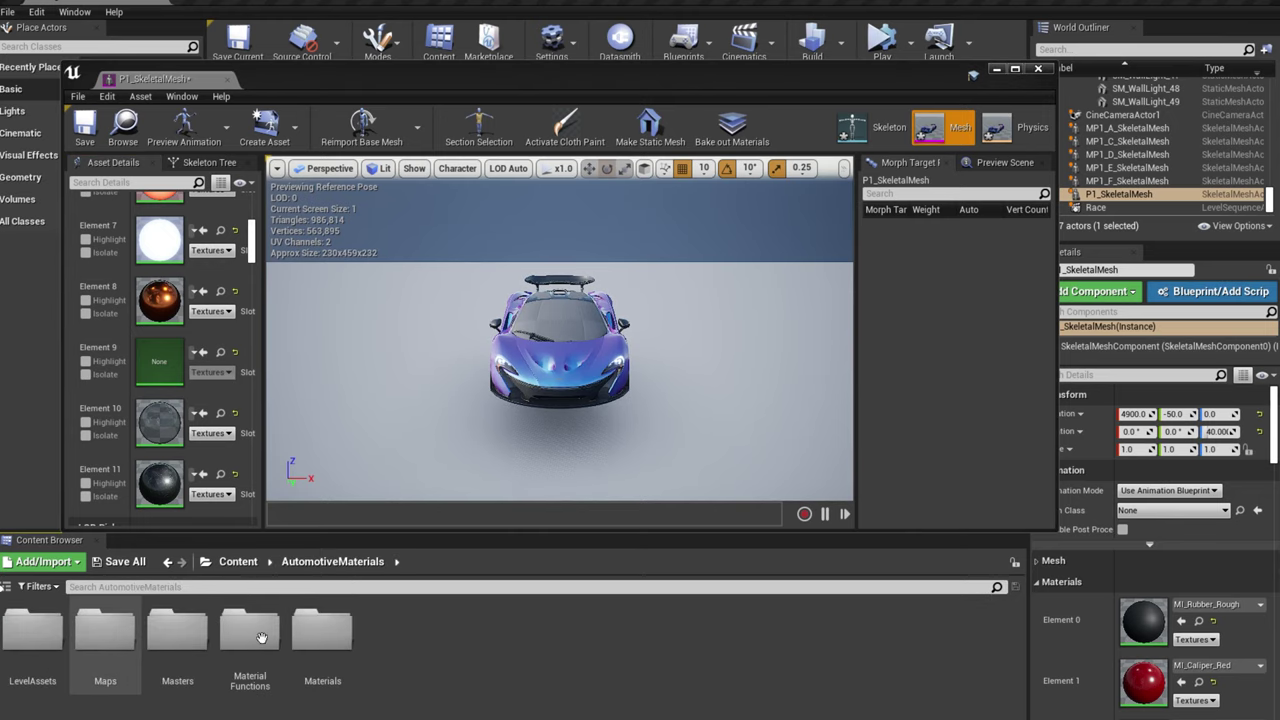
{"action": "left_click", "coordinate": [332, 635]}
{"action": "double_click", "coordinate": [332, 635]}
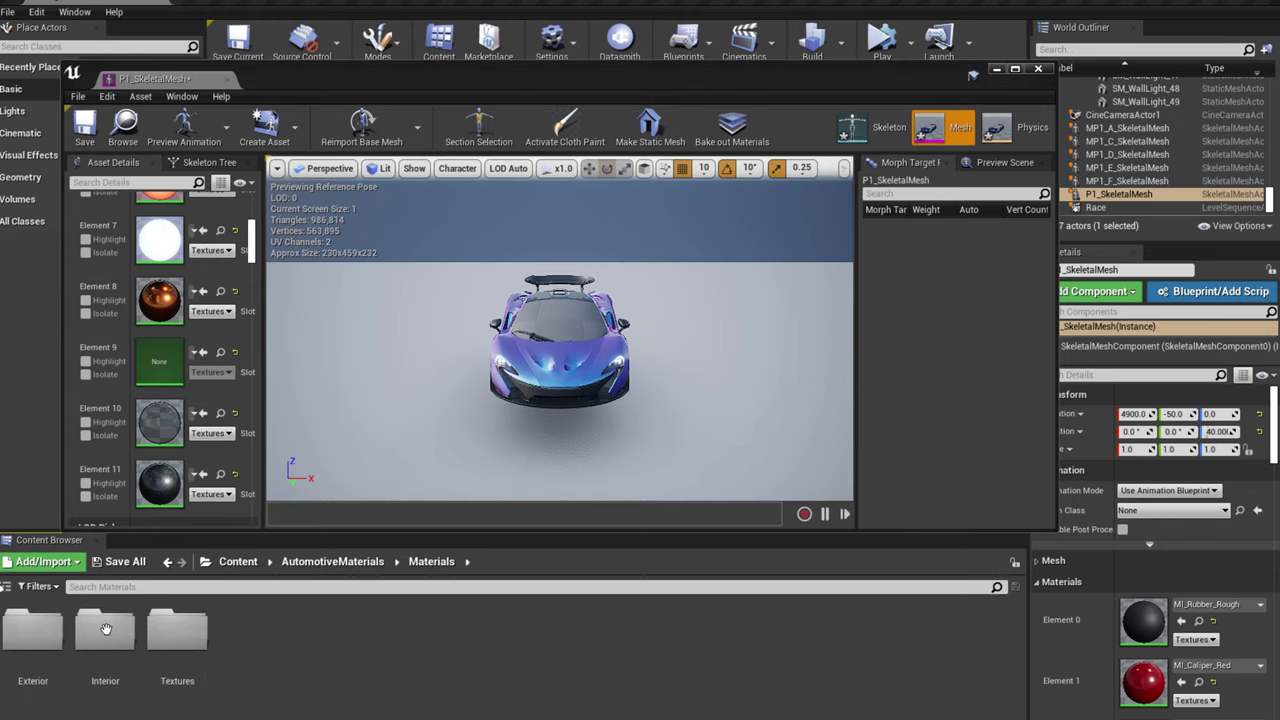
{"action": "double_click", "coordinate": [33, 628]}
{"action": "double_click", "coordinate": [394, 628]}
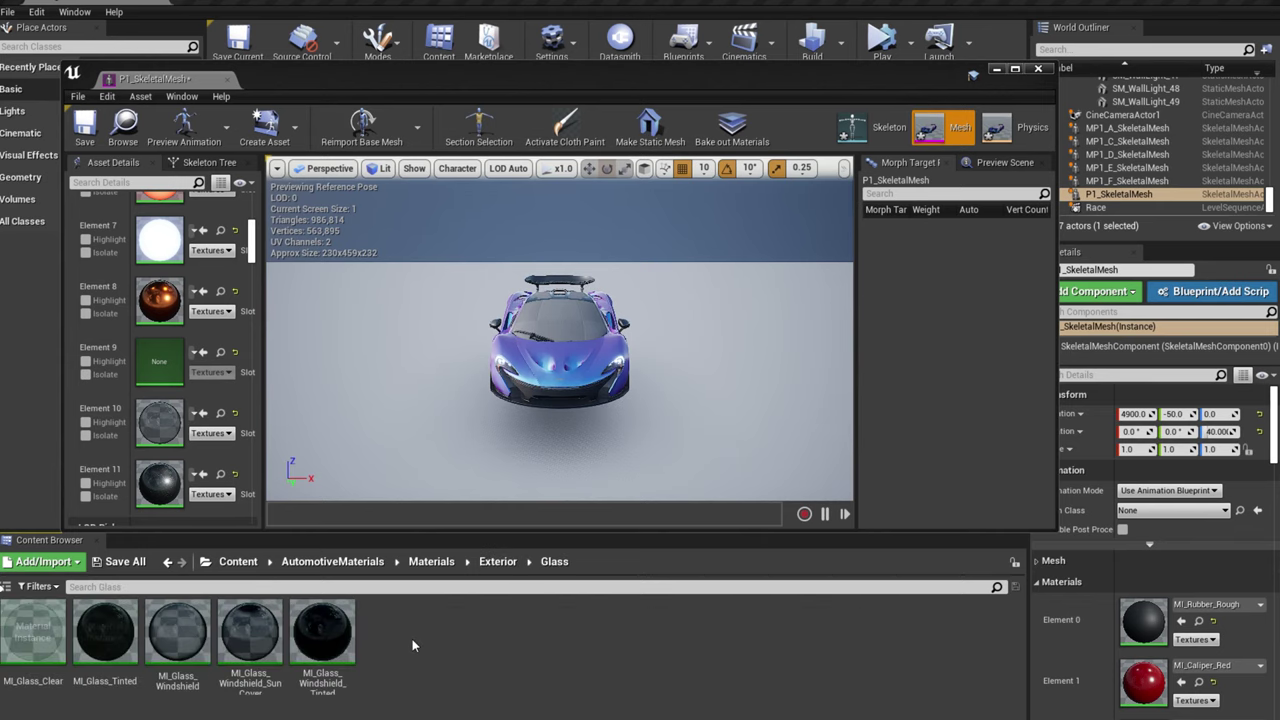
{"action": "left_click_drag", "start_coordinate": [322, 635], "coordinate": [155, 360]}
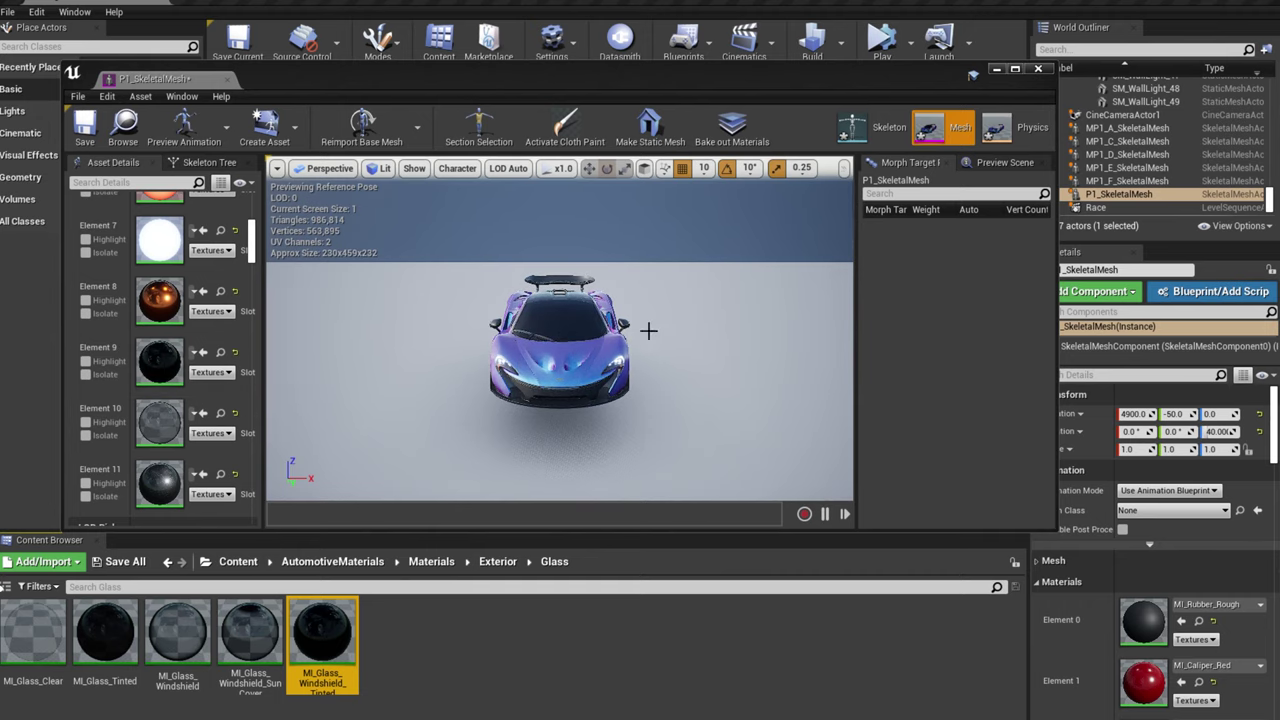
Save P1_SkeletalMesh, return to the DEMO content folder and close the mesh editor
{"action": "left_click", "coordinate": [84, 127]}
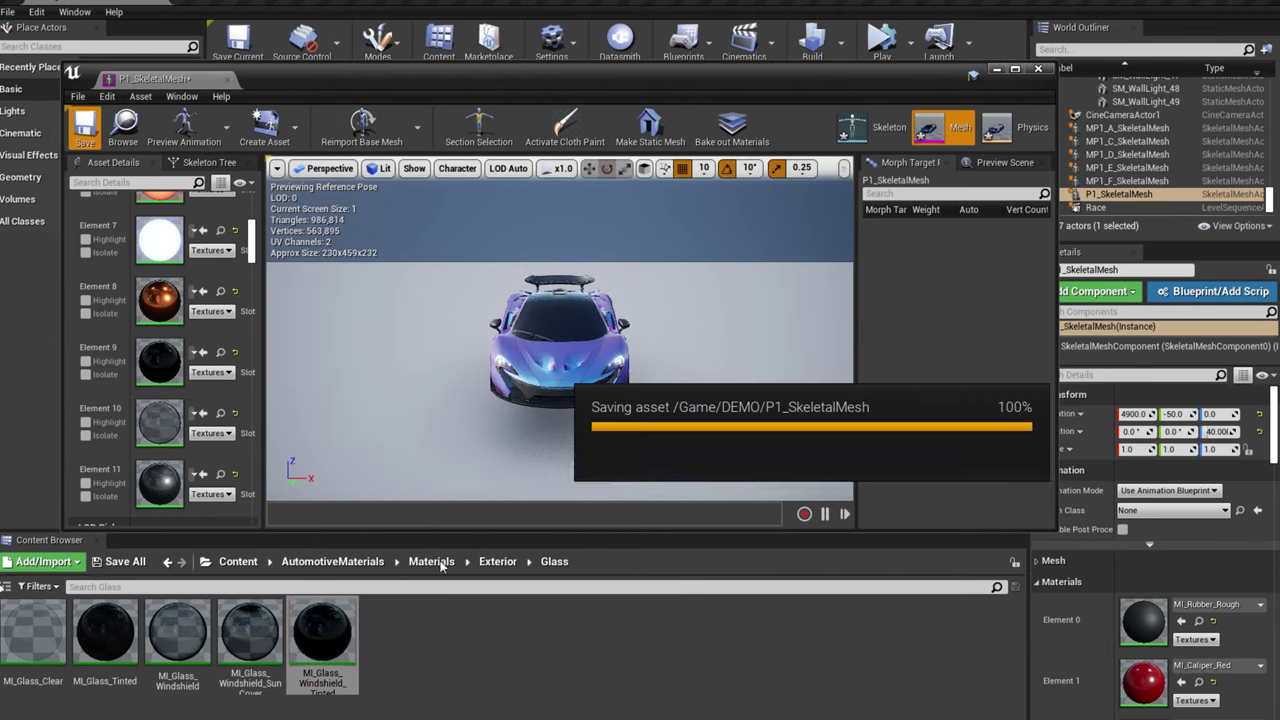
{"action": "left_click", "coordinate": [238, 561]}
{"action": "double_click", "coordinate": [416, 640]}
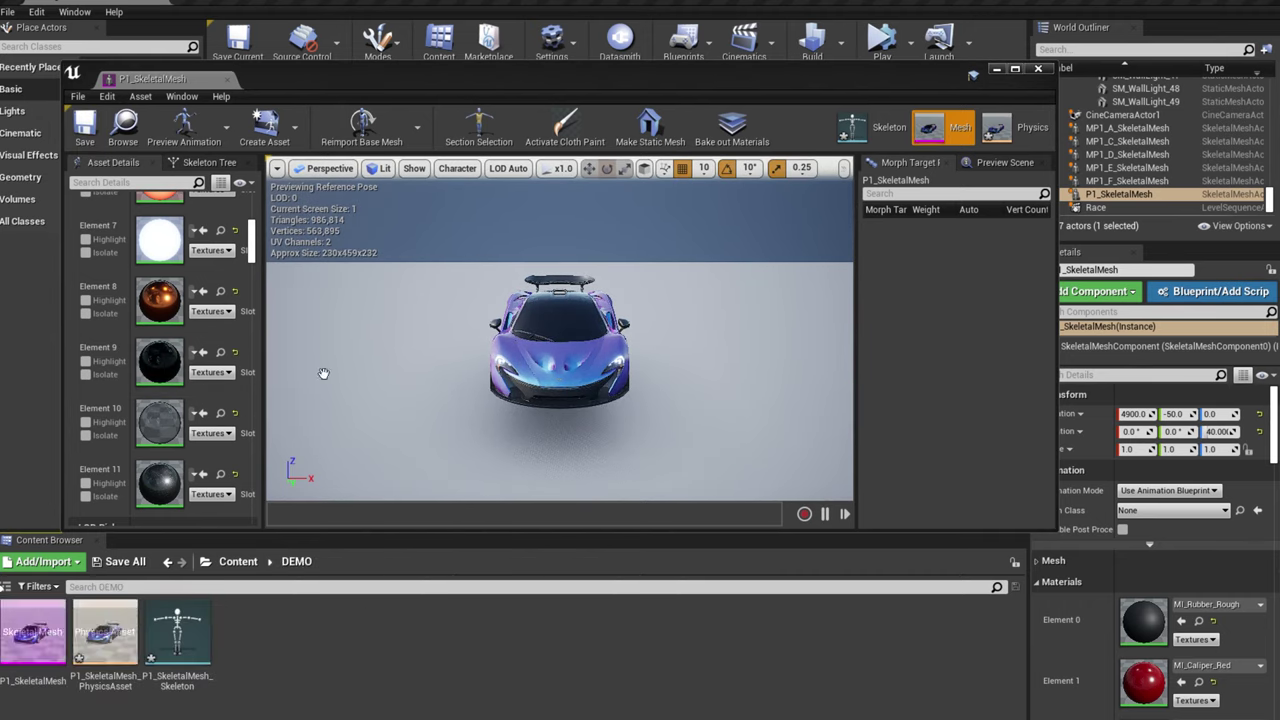
{"action": "left_click", "coordinate": [1039, 69]}
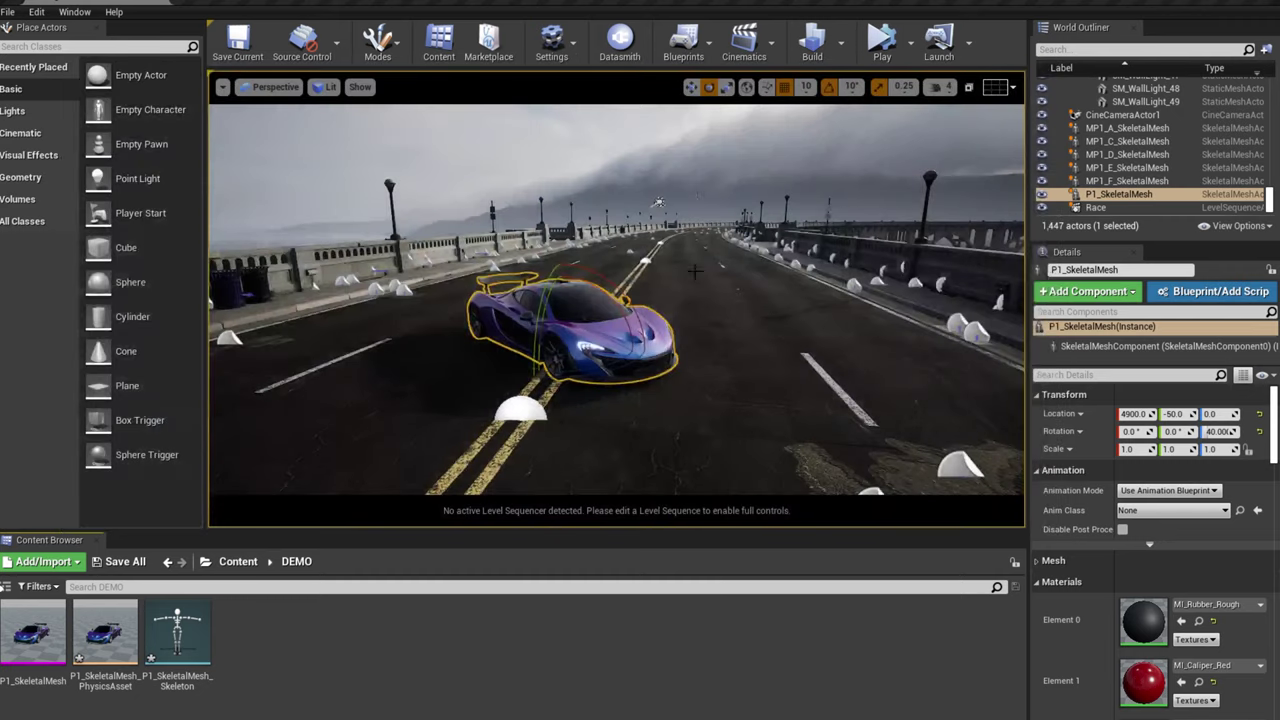
Deselect the car and inspect its materials and lighting up close on the bridge
{"action": "left_click", "coordinate": [620, 160]}
{"action": "right_click_drag", "start_coordinate": [620, 220], "coordinate": [670, 258]}
{"action": "key", "text": "w"}
{"action": "key", "text": "d"}
{"action": "right_click_drag", "start_coordinate": [632, 305], "coordinate": [632, 305]}
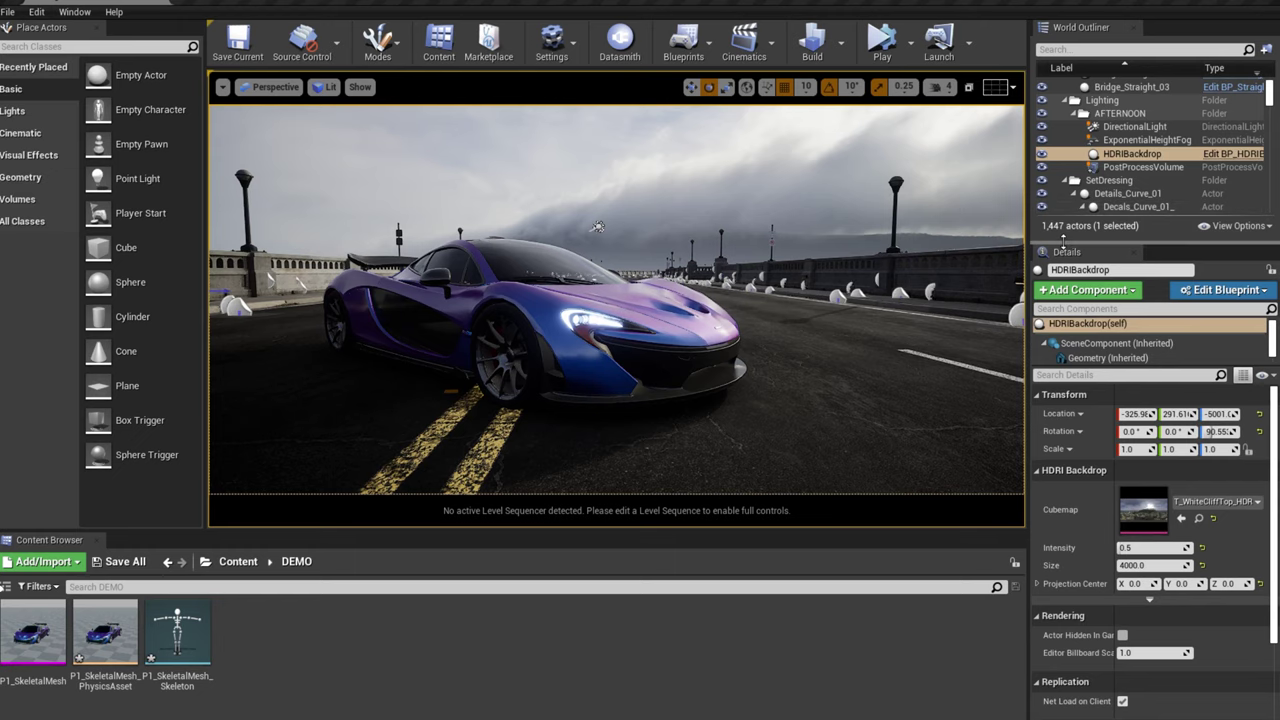
Enlarge the World Outliner and select all bridge parts from Bridge_Curve_01 to Bridge_Straight_03
{"action": "left_click_drag", "start_coordinate": [1072, 247], "coordinate": [1075, 431]}
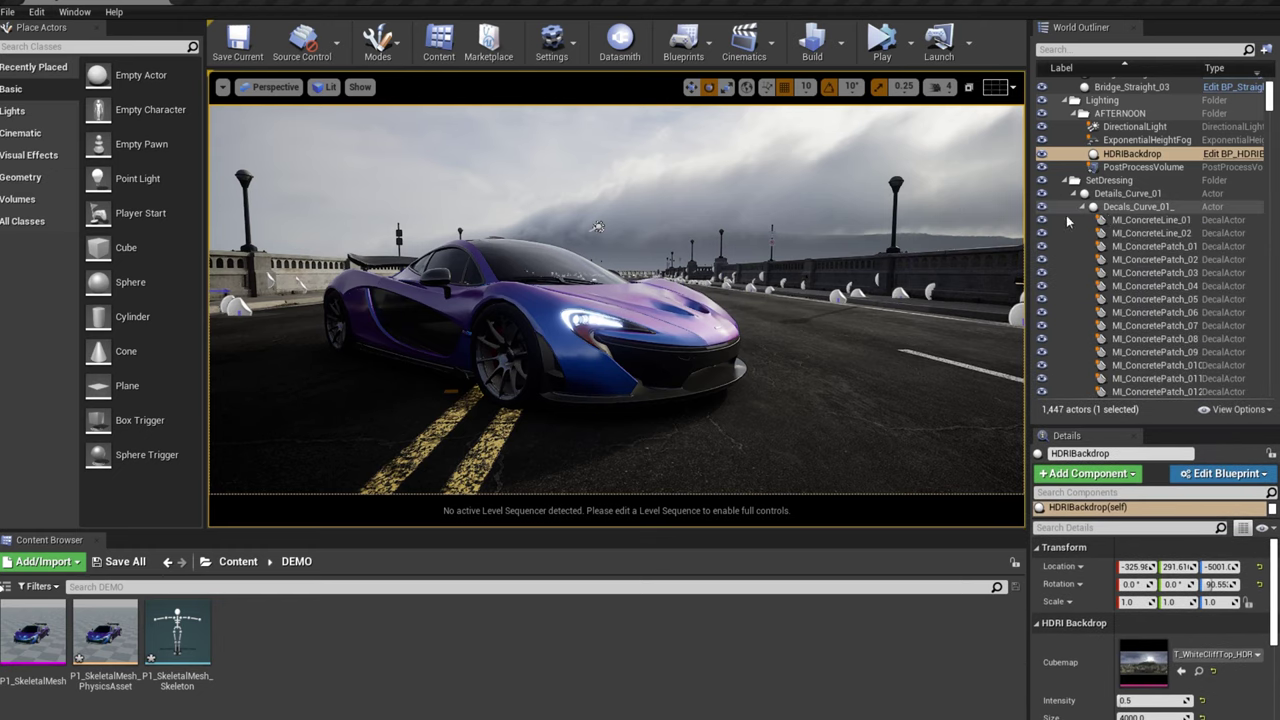
{"action": "scroll", "coordinate": [784, 275], "scroll_direction": "down", "scroll_amount": 8}
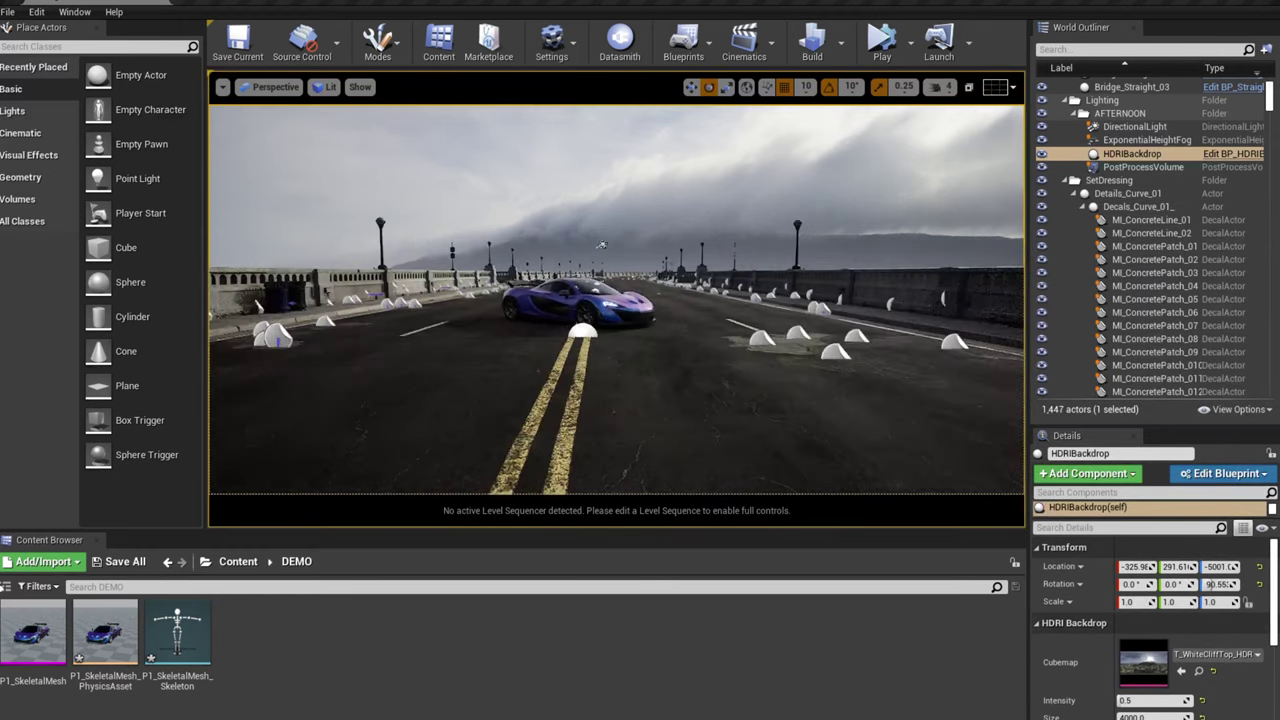
{"action": "left_click_drag", "start_coordinate": [784, 275], "coordinate": [840, 300], "text": "alt"}
{"action": "left_click_drag", "start_coordinate": [560, 236], "coordinate": [643, 266], "text": "alt"}
{"action": "scroll", "coordinate": [643, 266], "scroll_direction": "down", "scroll_amount": 7}
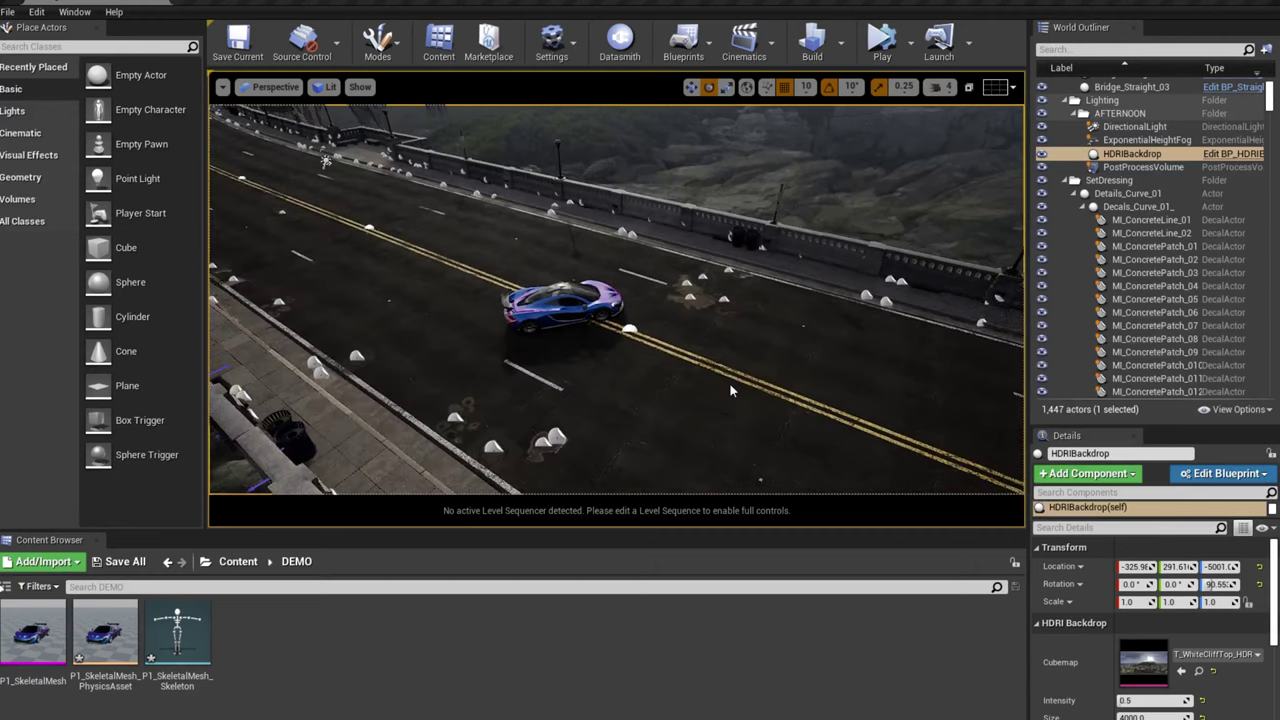
{"action": "right_click_drag", "start_coordinate": [632, 305], "coordinate": [864, 500]}
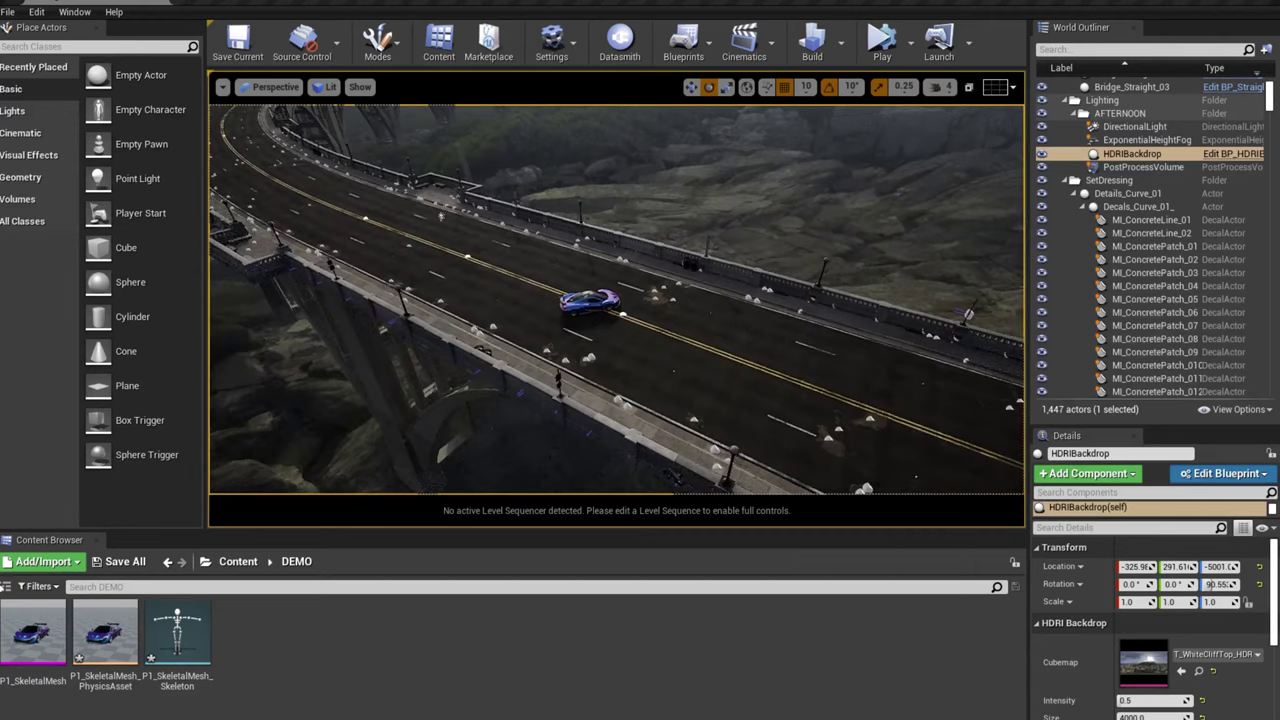
{"action": "left_click_drag", "start_coordinate": [653, 300], "coordinate": [653, 233], "text": "alt"}
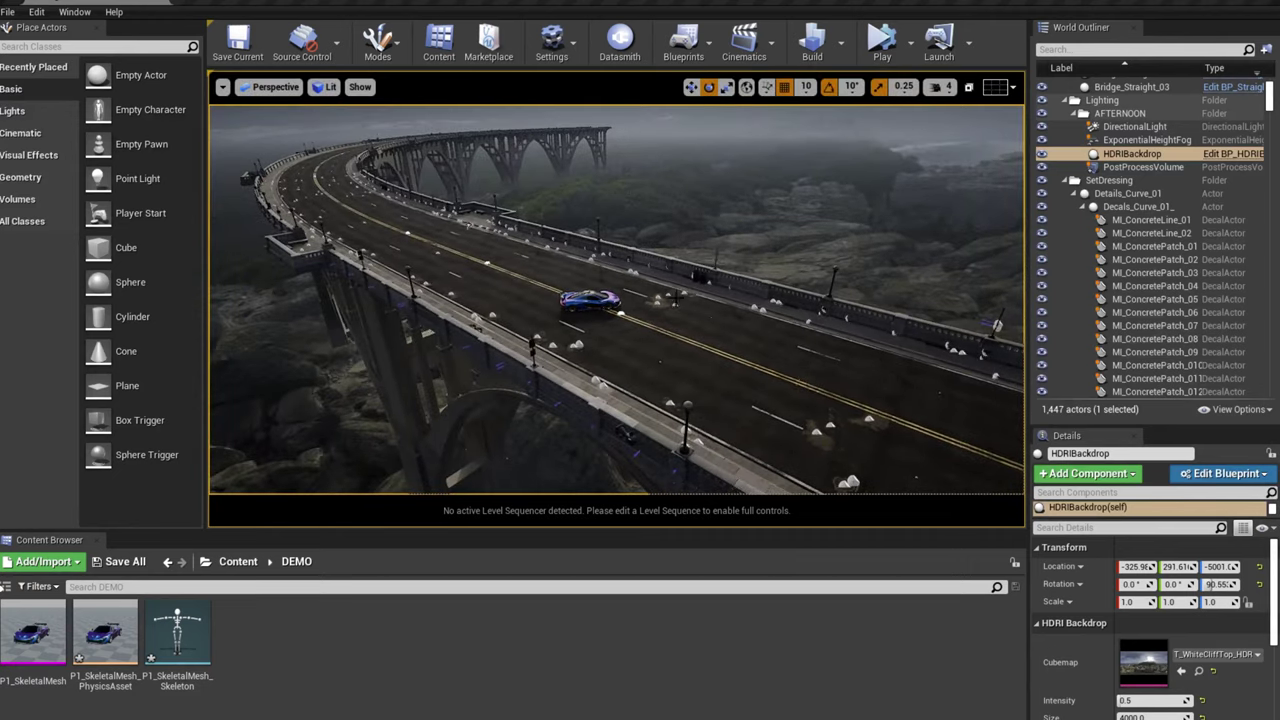
{"action": "left_click", "coordinate": [1065, 100]}
{"action": "left_click", "coordinate": [703, 380]}
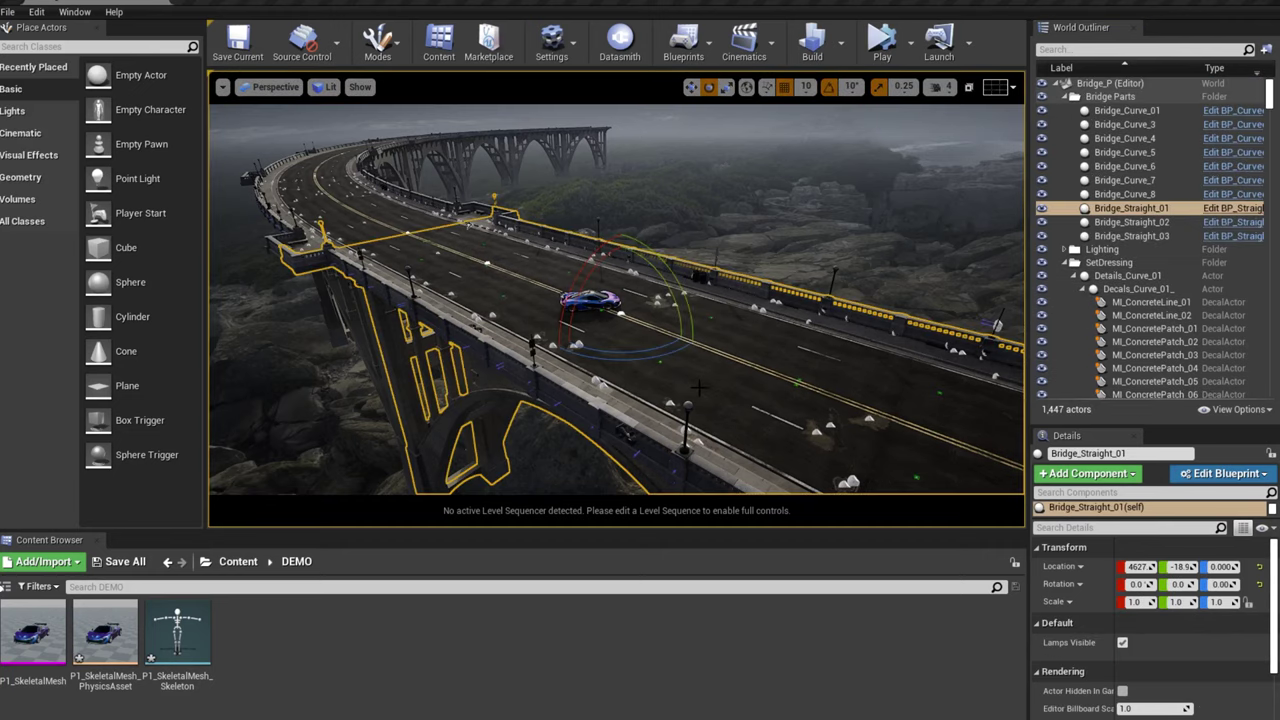
{"action": "left_click", "coordinate": [1125, 111]}
{"action": "left_click", "coordinate": [1125, 236], "text": "shift"}
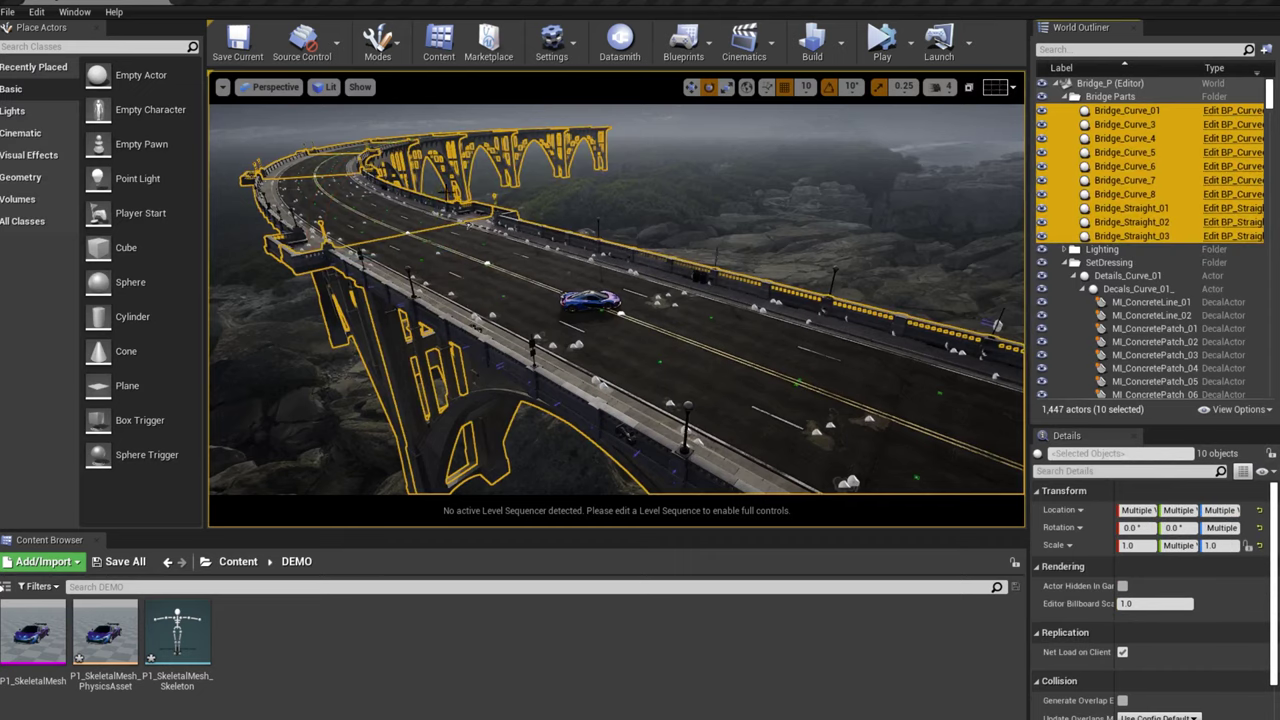
Export the selected bridge parts to the Demo folder as an FBX file named Bridge_P
{"action": "scroll", "coordinate": [700, 324], "scroll_direction": "down", "scroll_amount": 2}
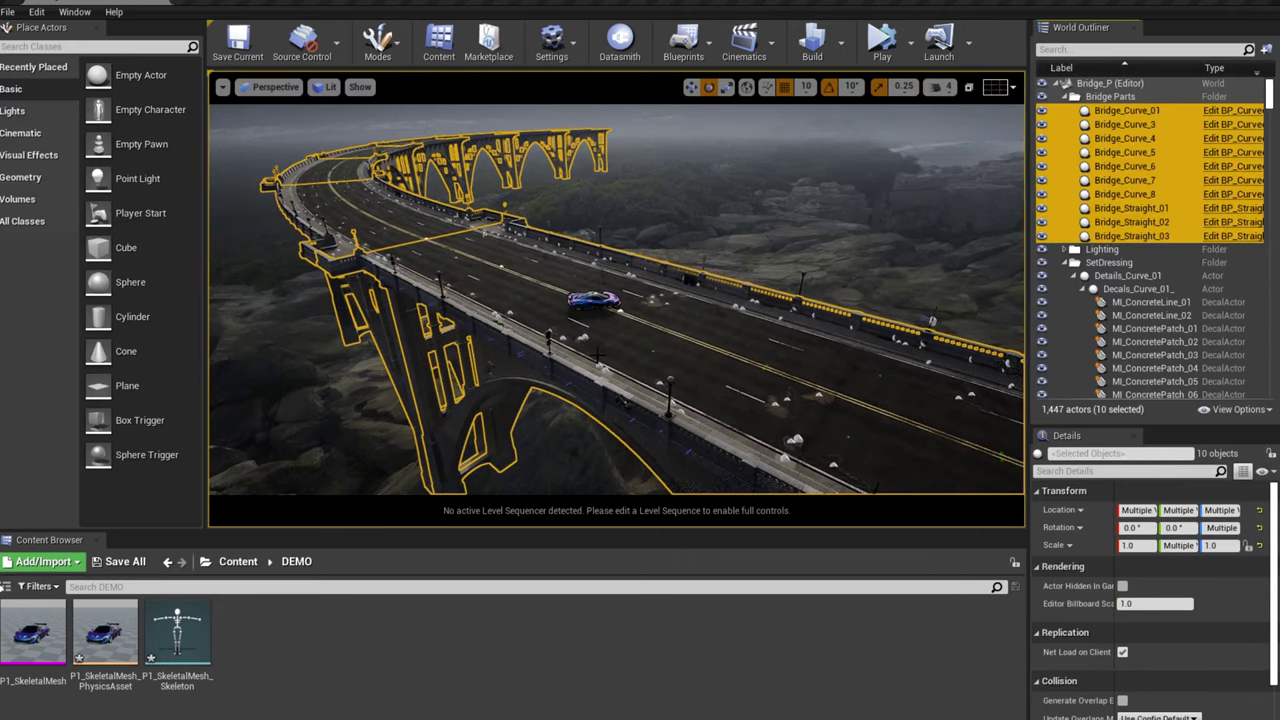
{"action": "left_click", "coordinate": [20, 12]}
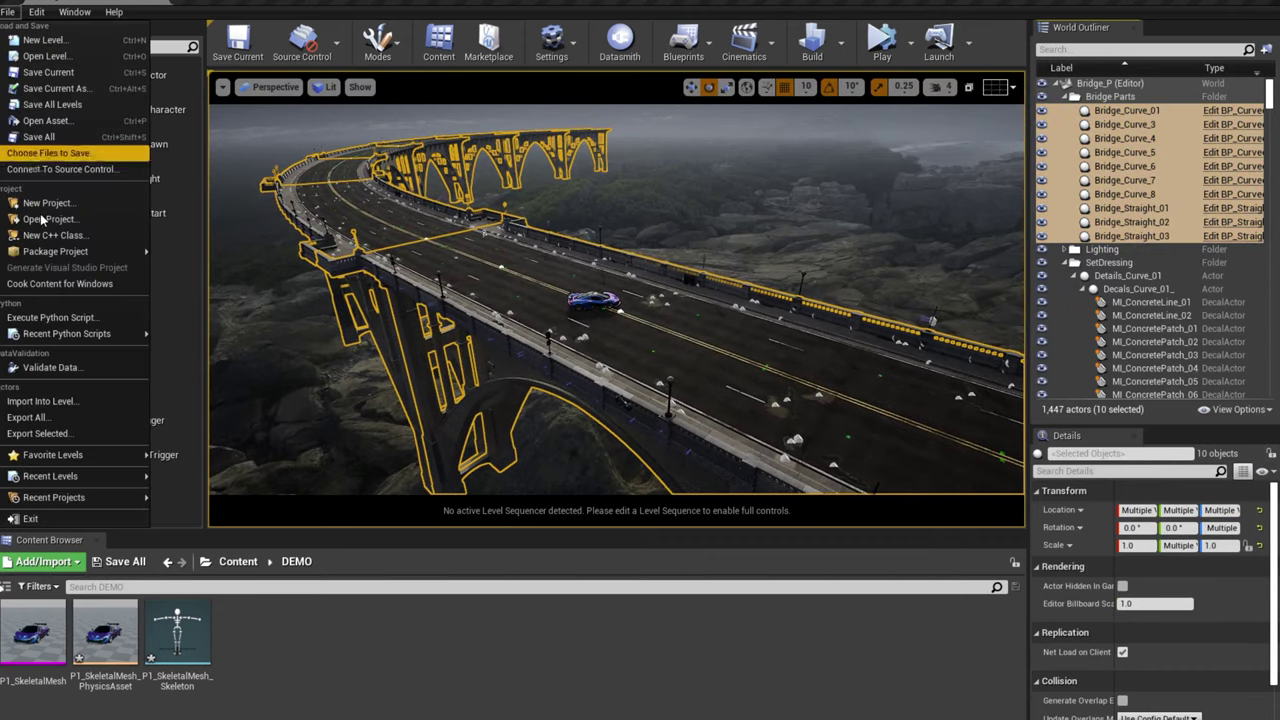
{"action": "left_click", "coordinate": [72, 435]}
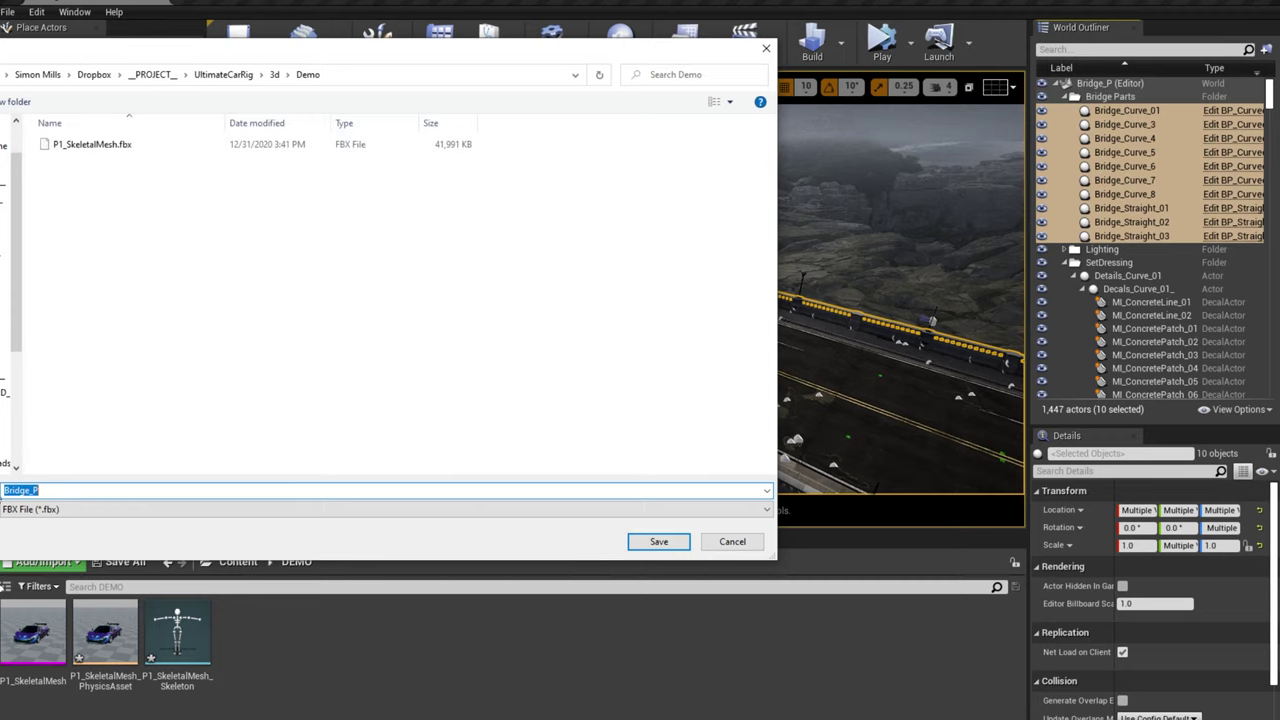
{"action": "left_click", "coordinate": [659, 540]}
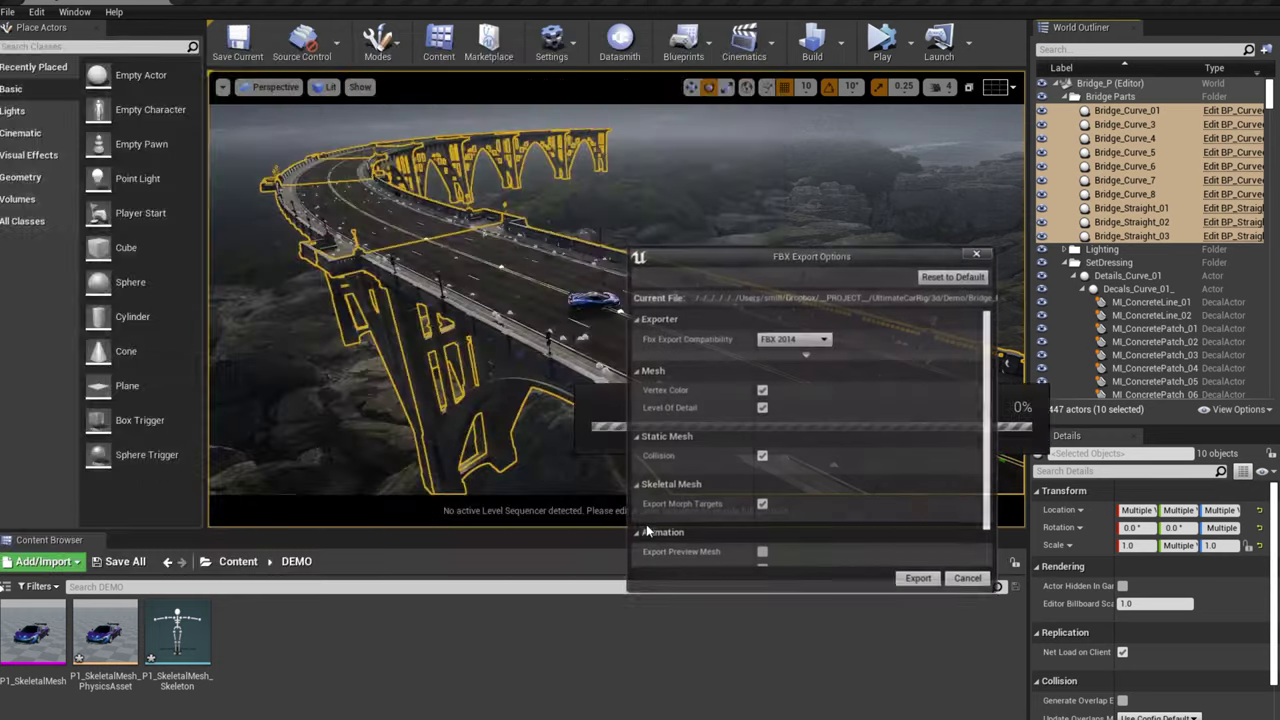
Disable collision and morph targets in the FBX export options, keeping FBX 2014 compatibility, and run the export
{"action": "left_click", "coordinate": [764, 456]}
{"action": "left_click", "coordinate": [763, 504]}
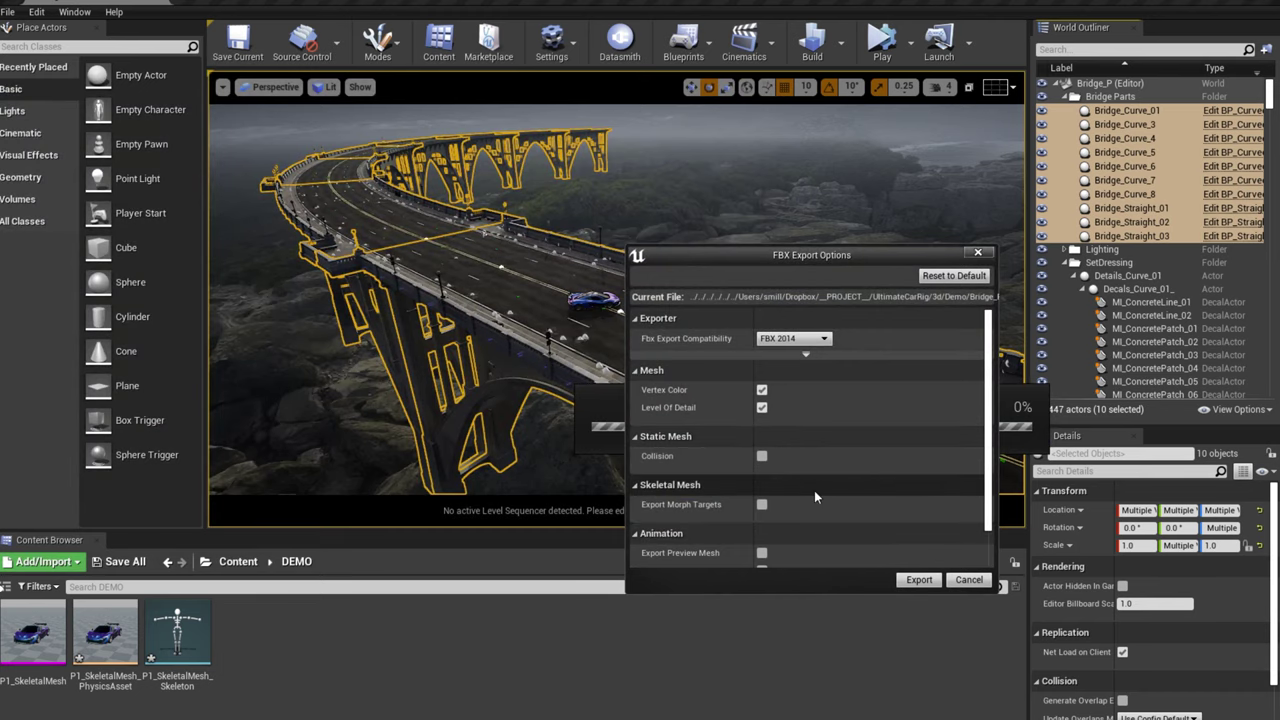
{"action": "scroll", "coordinate": [814, 491], "scroll_direction": "down", "scroll_amount": 2}
{"action": "scroll", "coordinate": [770, 447], "scroll_direction": "up", "scroll_amount": 2}
{"action": "left_click", "coordinate": [765, 391]}
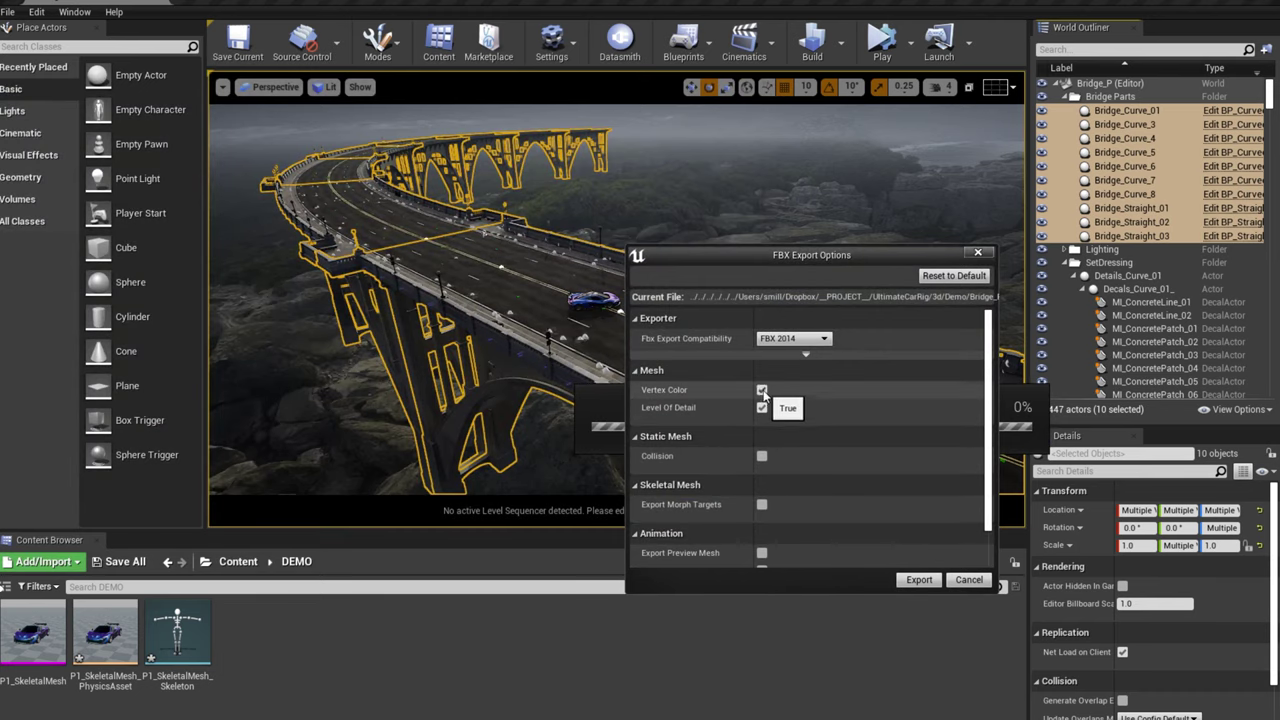
{"action": "left_click_drag", "start_coordinate": [896, 253], "coordinate": [388, 313]}
{"action": "left_click", "coordinate": [410, 639]}
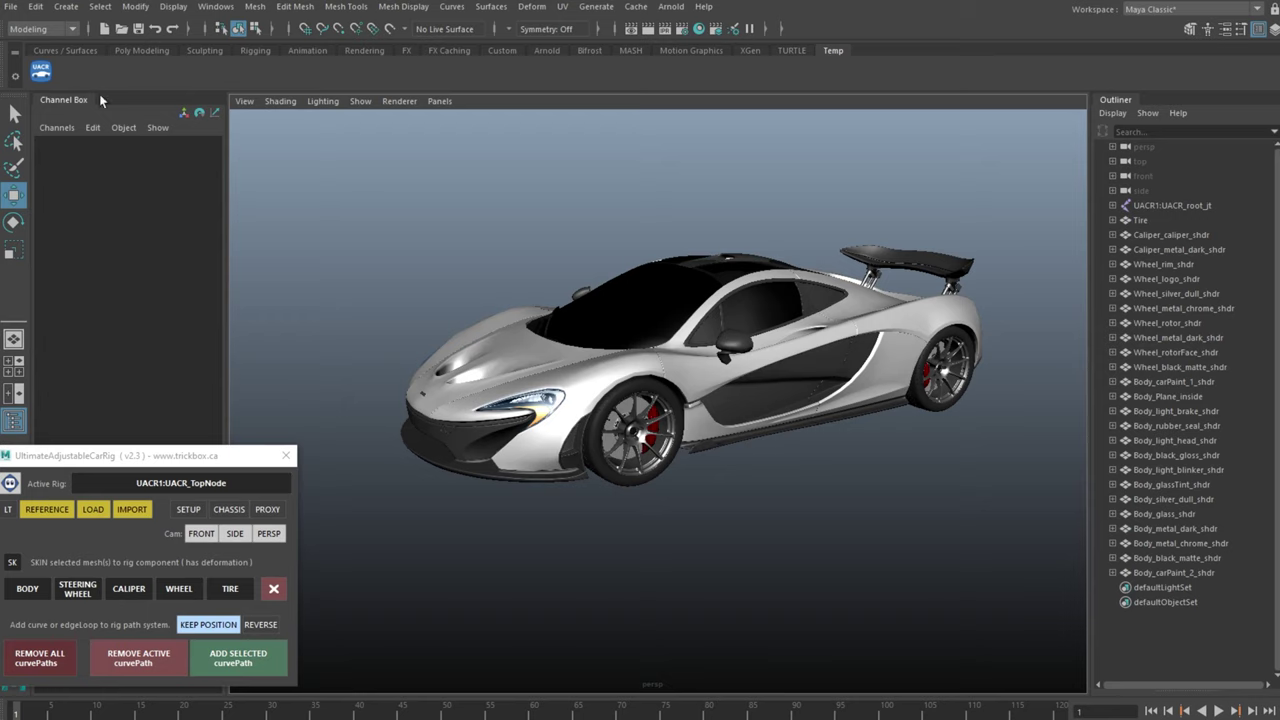
Switch to Maya, start a new scene, and import the exported bridge FBX into it
{"action": "left_click", "coordinate": [10, 6]}
{"action": "left_click", "coordinate": [45, 32]}
{"action": "left_click", "coordinate": [811, 435]}
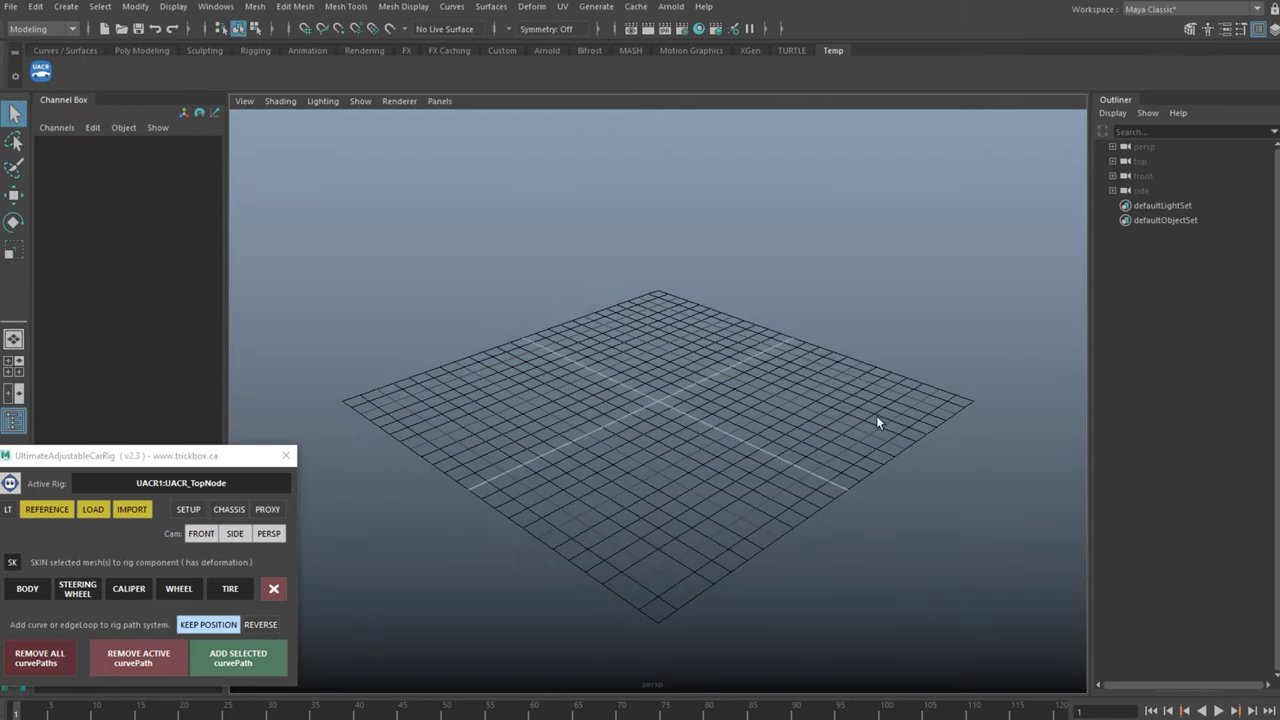
{"action": "left_click_drag", "start_coordinate": [1279, 380], "coordinate": [692, 367]}
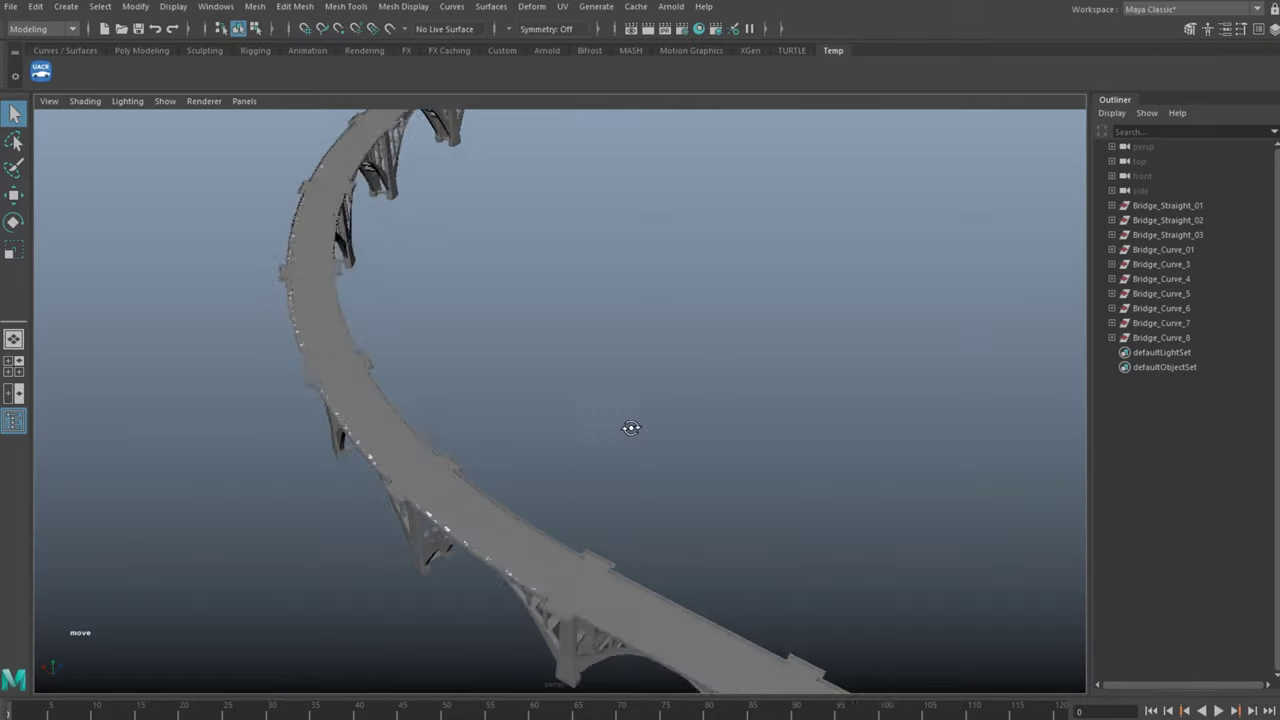
Examine the imported bridge's road pieces up close and its overall curved layout from above
{"action": "left_click_drag", "start_coordinate": [629, 426], "coordinate": [696, 369], "text": "alt"}
{"action": "left_click", "coordinate": [696, 369]}
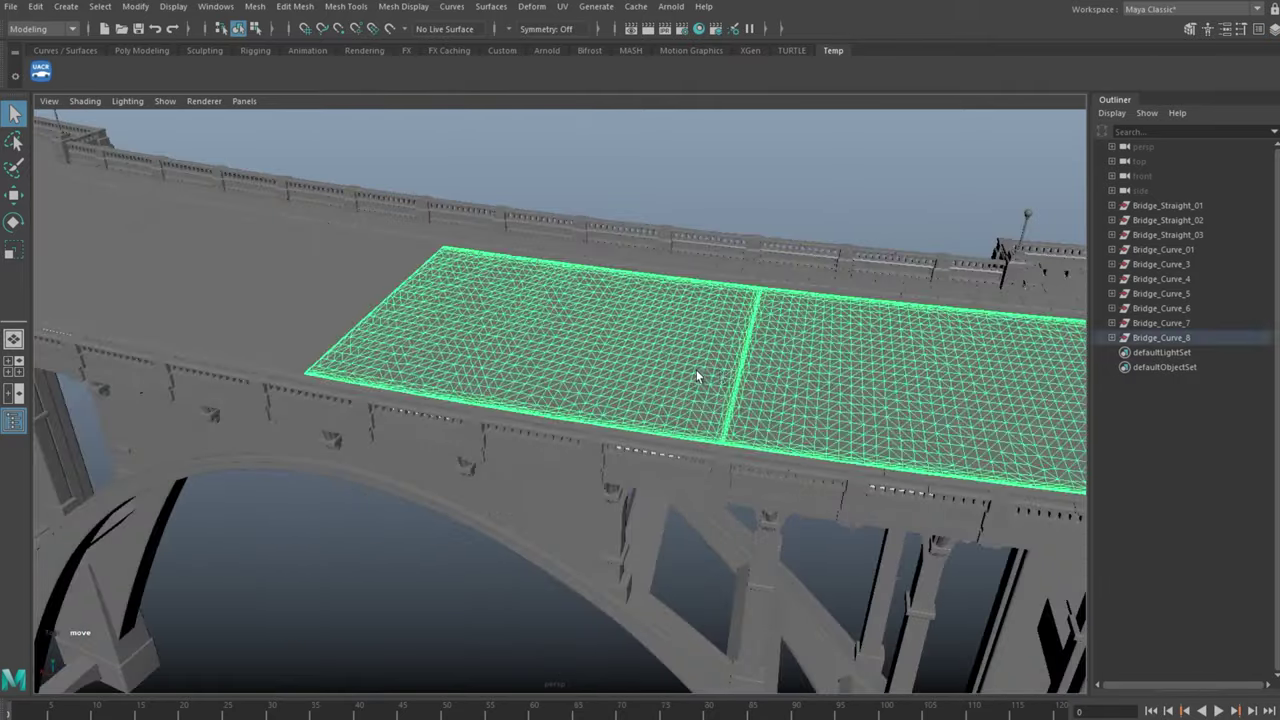
{"action": "left_click", "coordinate": [324, 267]}
{"action": "scroll", "coordinate": [324, 267], "scroll_direction": "down", "scroll_amount": 10}
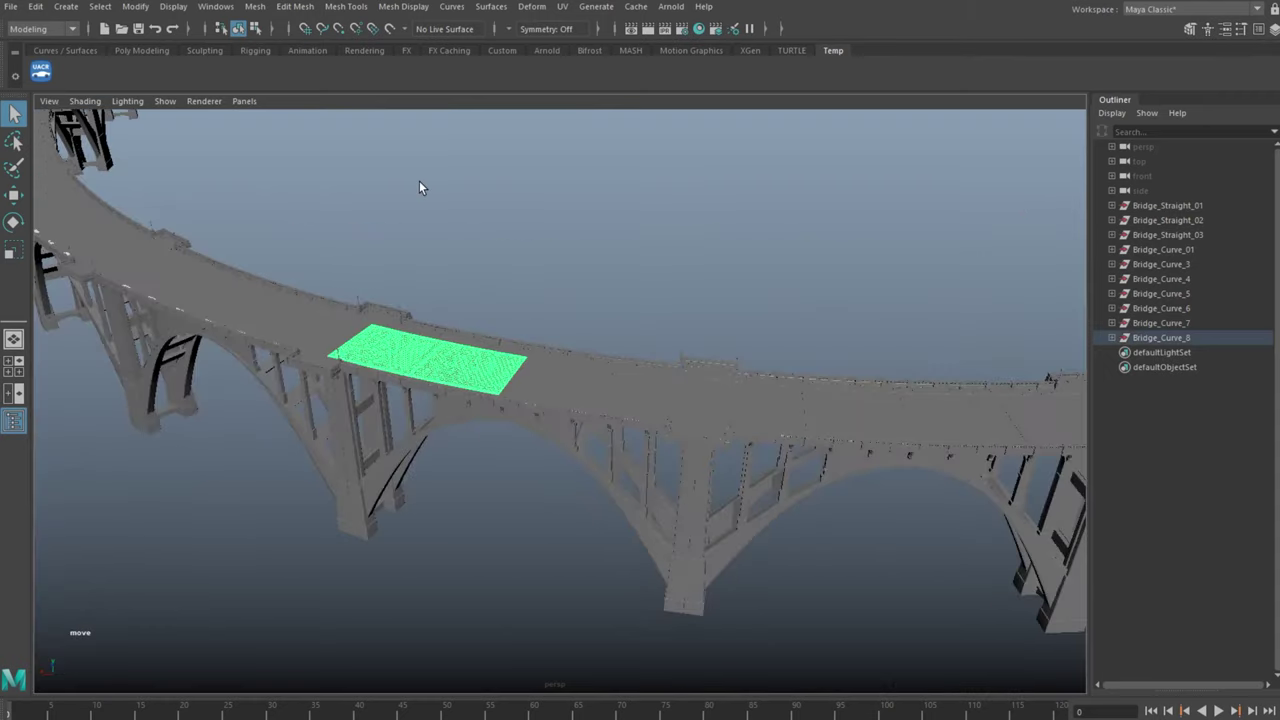
{"action": "left_click", "coordinate": [420, 182]}
{"action": "middle_click_drag", "start_coordinate": [420, 182], "coordinate": [820, 344], "text": "alt"}
{"action": "left_click_drag", "start_coordinate": [819, 344], "coordinate": [747, 382], "text": "alt"}
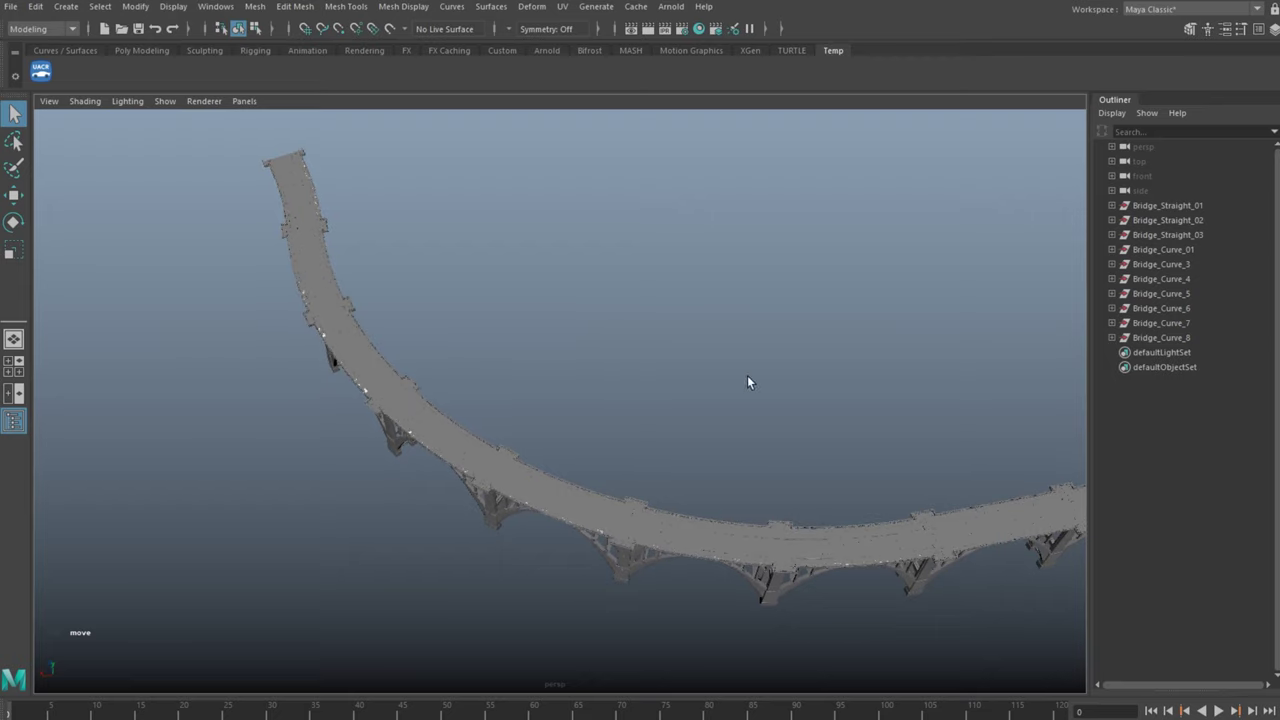
Create an empty group and rename it BRIDGE
{"action": "key", "text": "ctrl+g"}
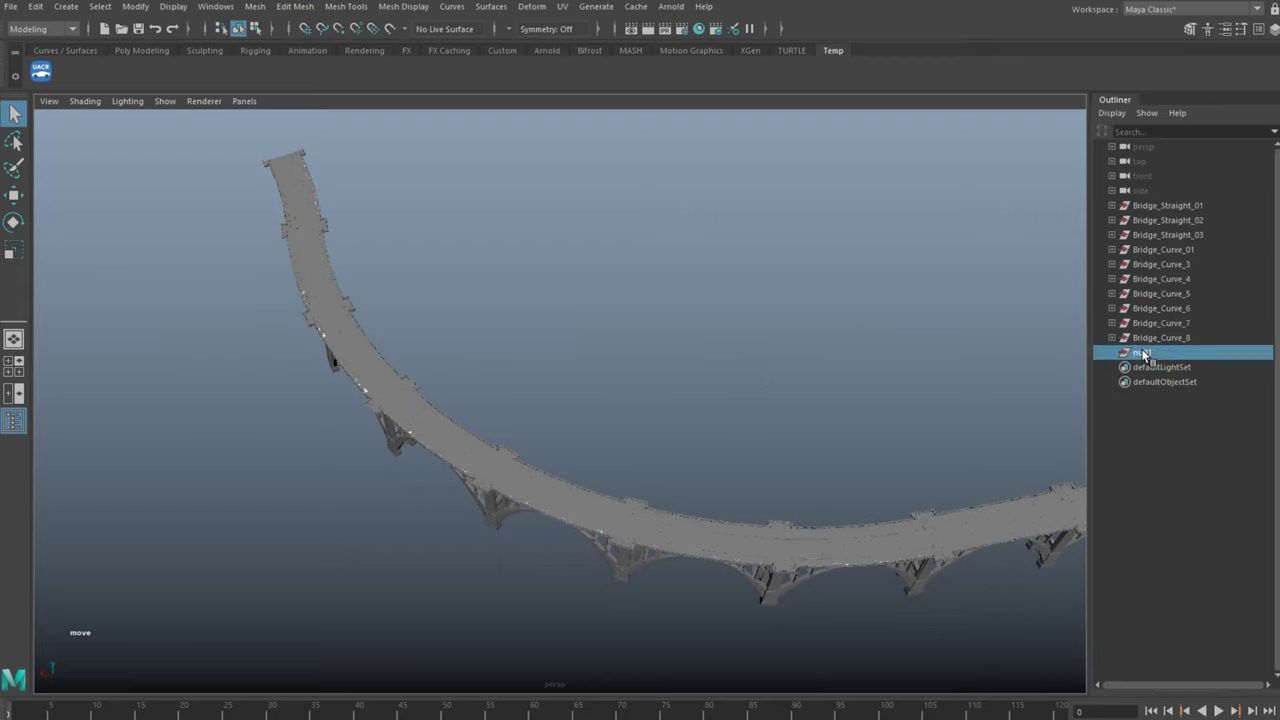
{"action": "double_click", "coordinate": [1143, 353]}
{"action": "type", "text": "BRIDGE"}
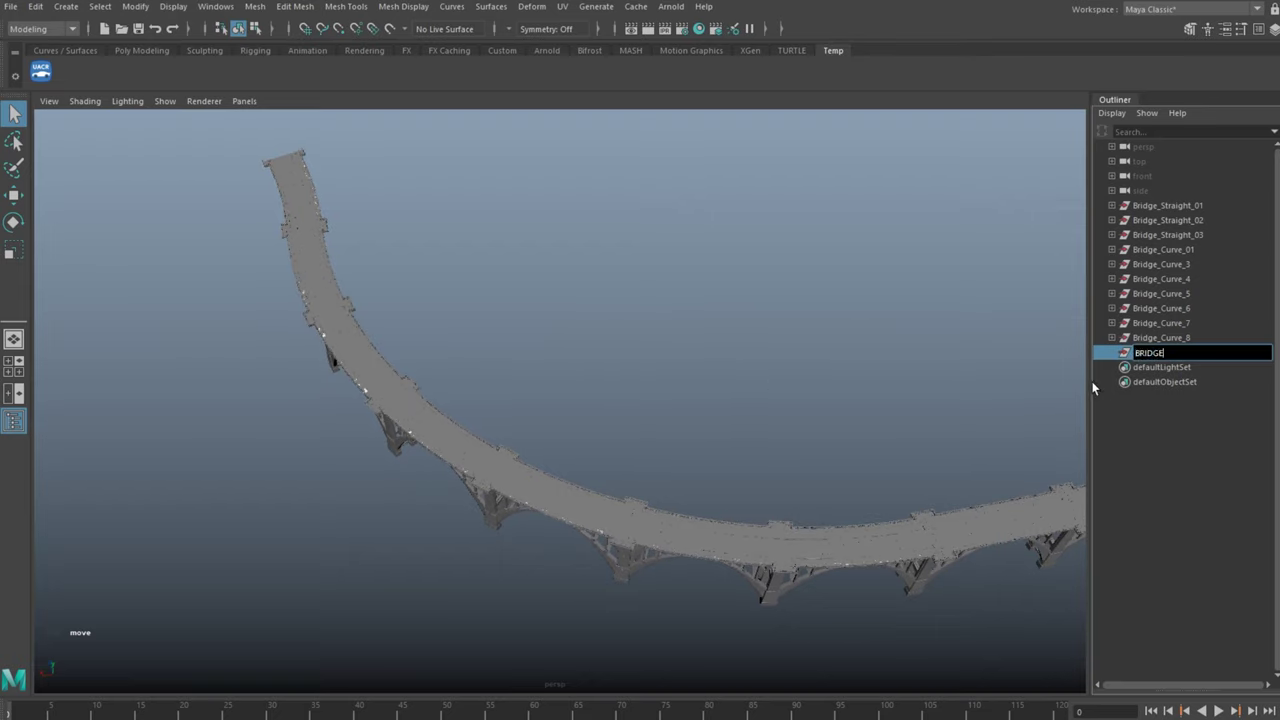
{"action": "key", "text": "Return"}
Parent all parts from Bridge_Straight_01 to Bridge_Curve_8 under the BRIDGE group and clear the selection
{"action": "left_click", "coordinate": [1166, 205]}
{"action": "left_click", "coordinate": [1143, 338], "text": "shift"}
{"action": "left_click", "coordinate": [1146, 352], "text": "shift"}
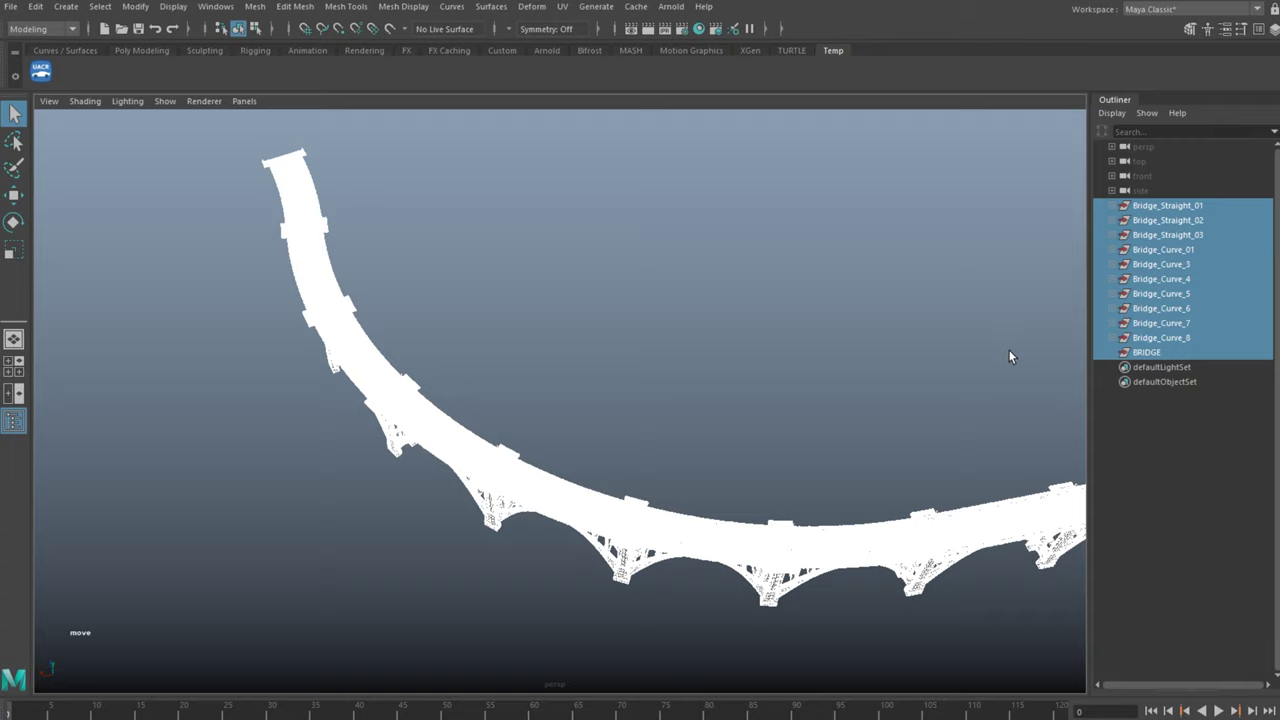
{"action": "key", "text": "p"}
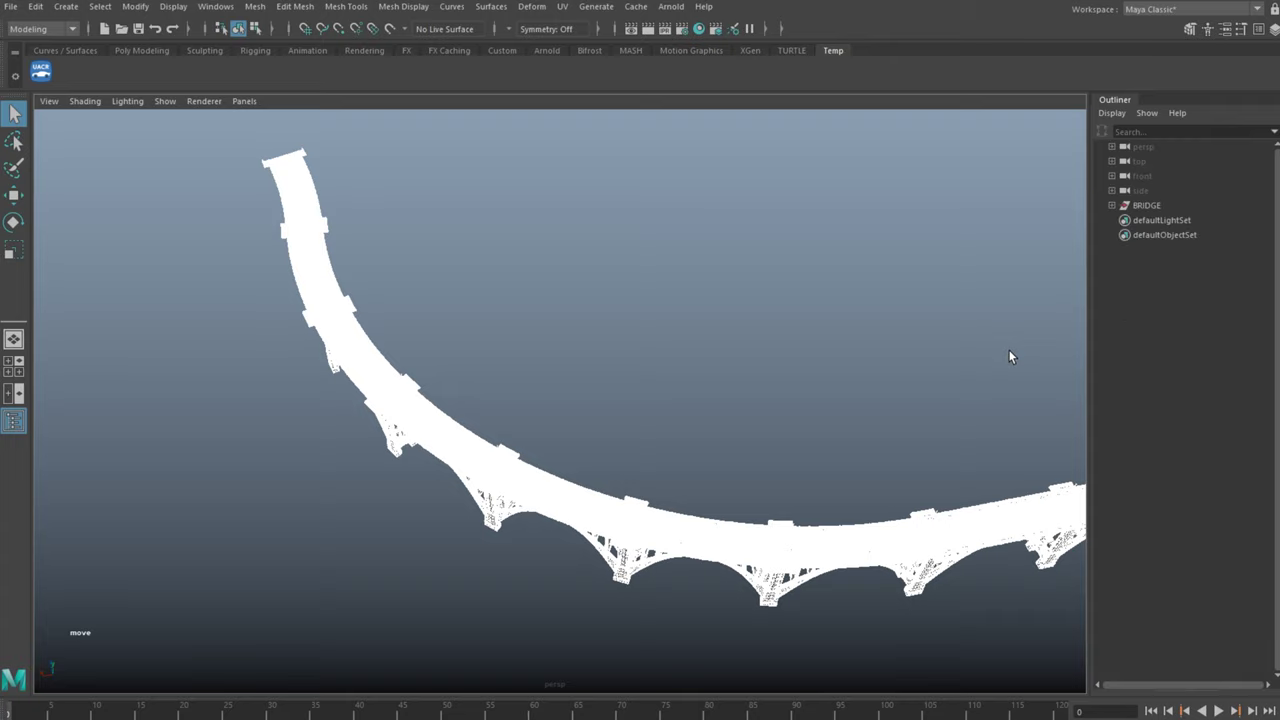
{"action": "left_click", "coordinate": [1009, 352]}
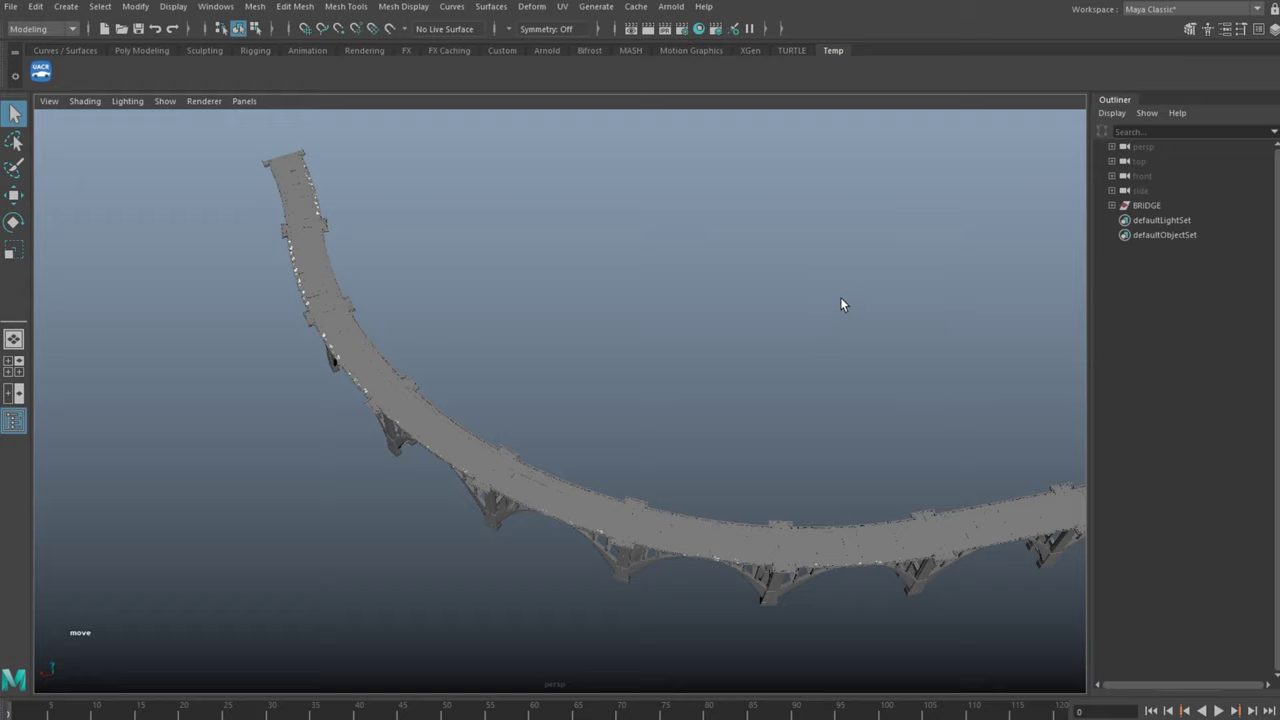
In the top view, draw a CV curve along the middle of the road from the bridge's curved end around the bend
{"action": "left_click_drag", "start_coordinate": [751, 326], "coordinate": [720, 314], "text": "alt"}
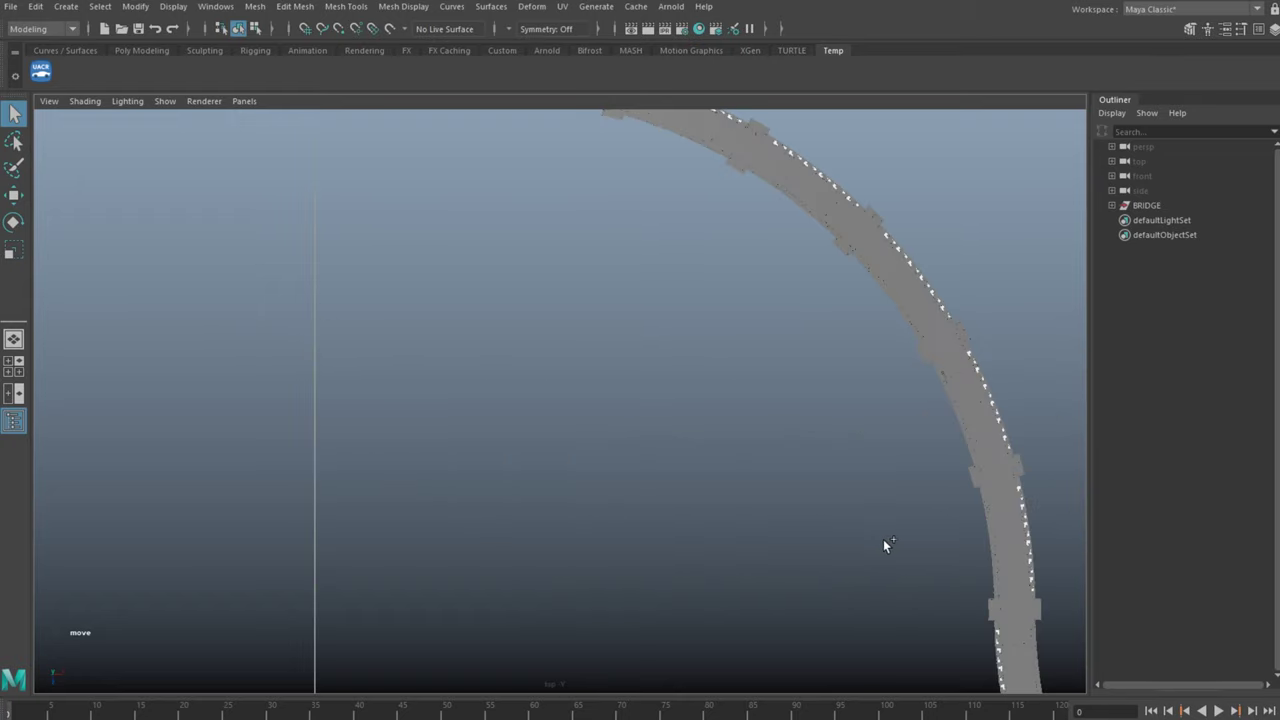
{"action": "scroll", "coordinate": [703, 414], "scroll_direction": "down", "scroll_amount": 5}
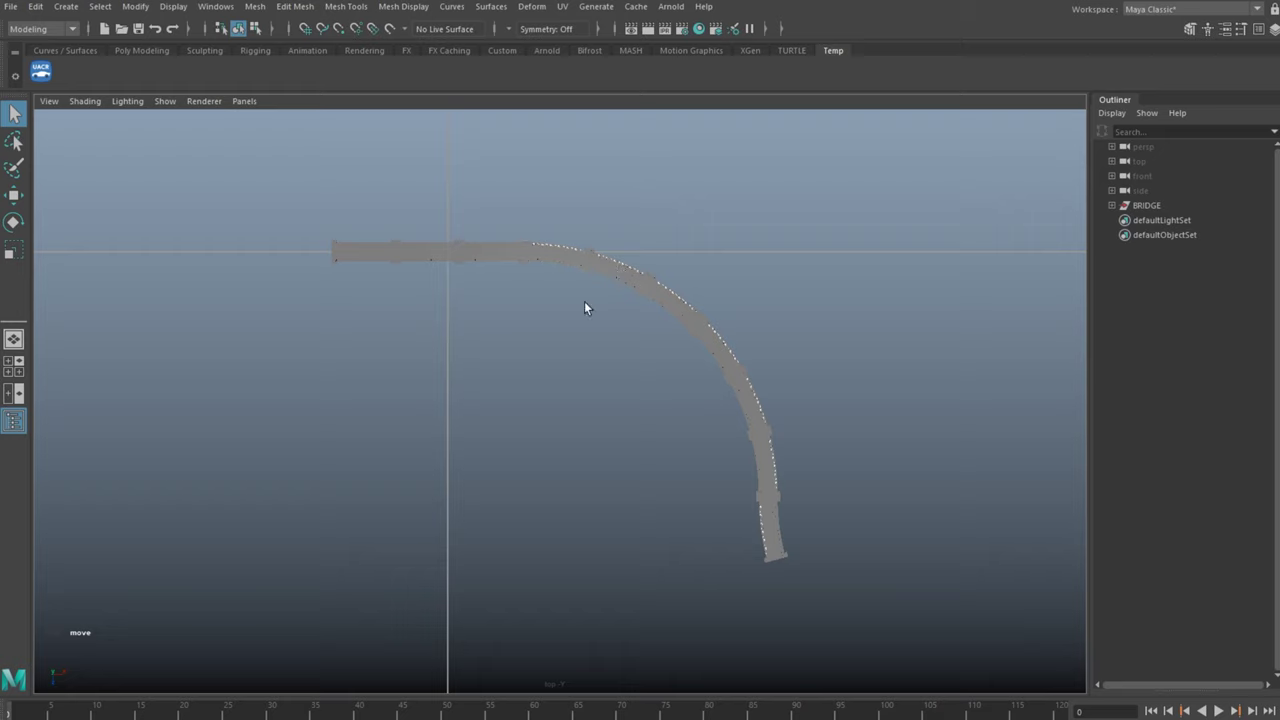
{"action": "right_click_drag", "start_coordinate": [584, 301], "coordinate": [784, 196], "text": "alt"}
{"action": "middle_click_drag", "start_coordinate": [784, 196], "coordinate": [755, 187], "text": "alt"}
{"action": "left_click", "coordinate": [173, 6]}
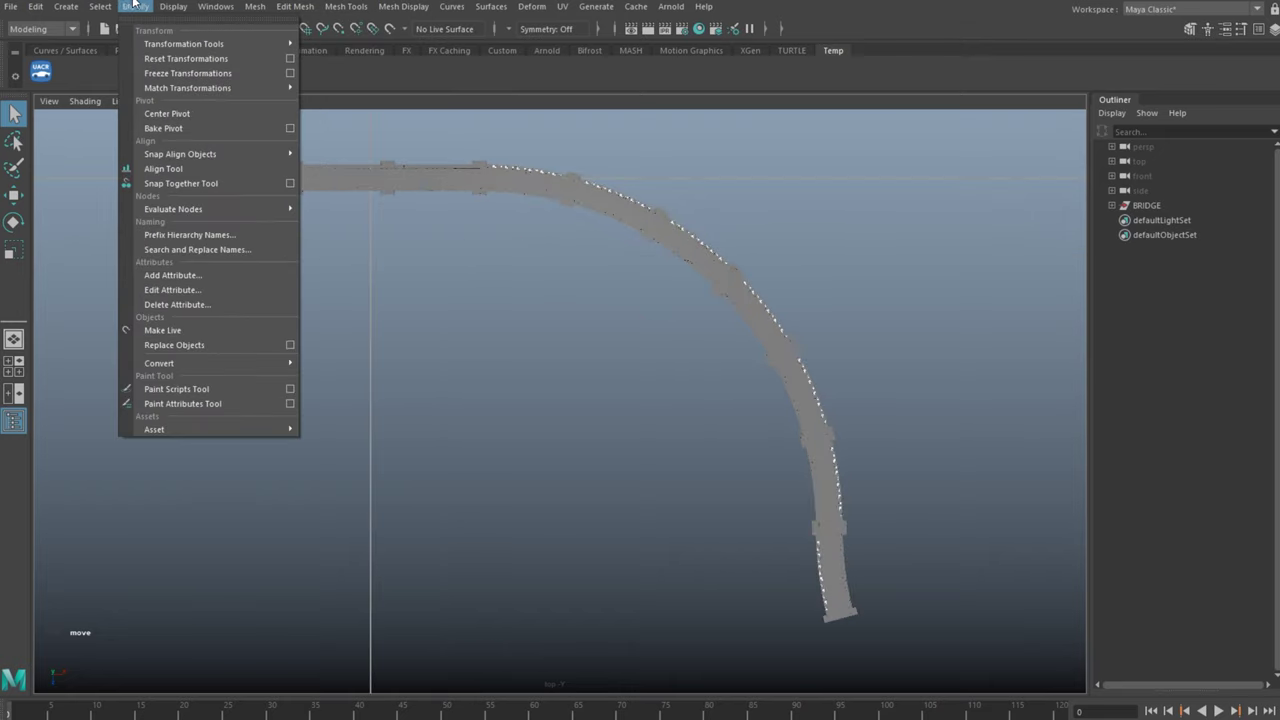
{"action": "mouse_move", "coordinate": [135, 117]}
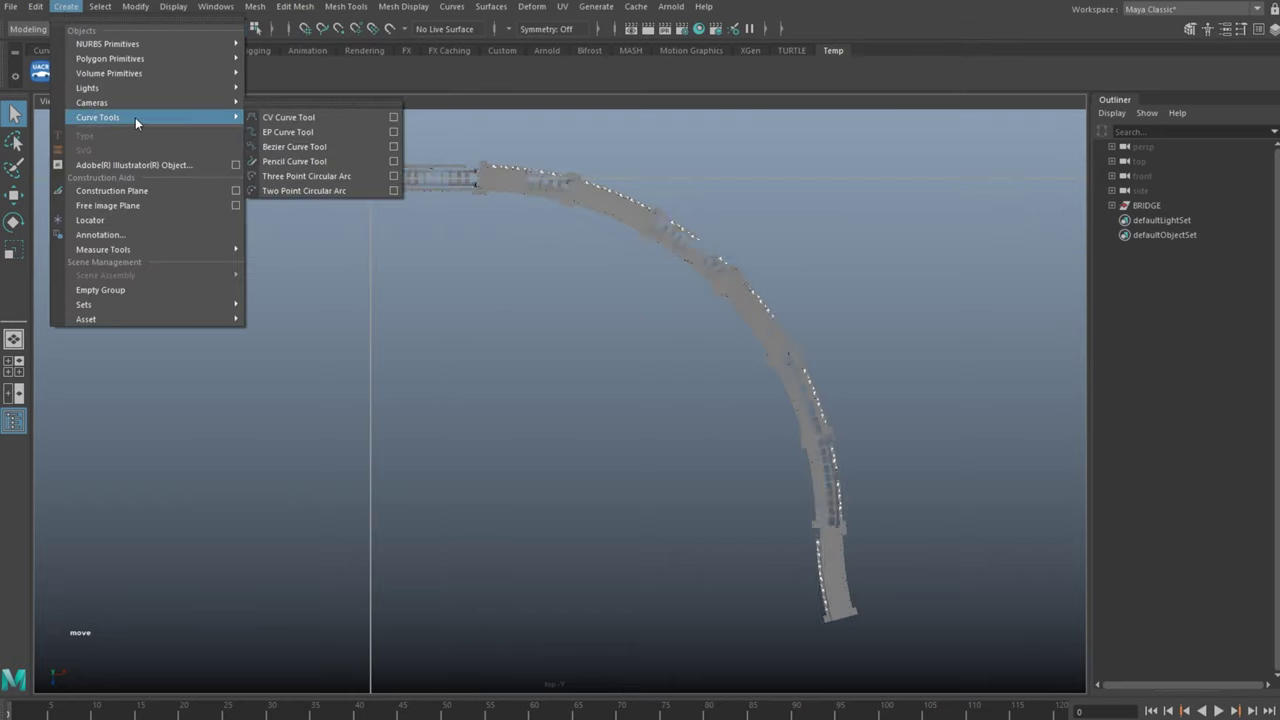
{"action": "left_click", "coordinate": [321, 116]}
{"action": "scroll", "coordinate": [857, 562], "scroll_direction": "up", "scroll_amount": 2}
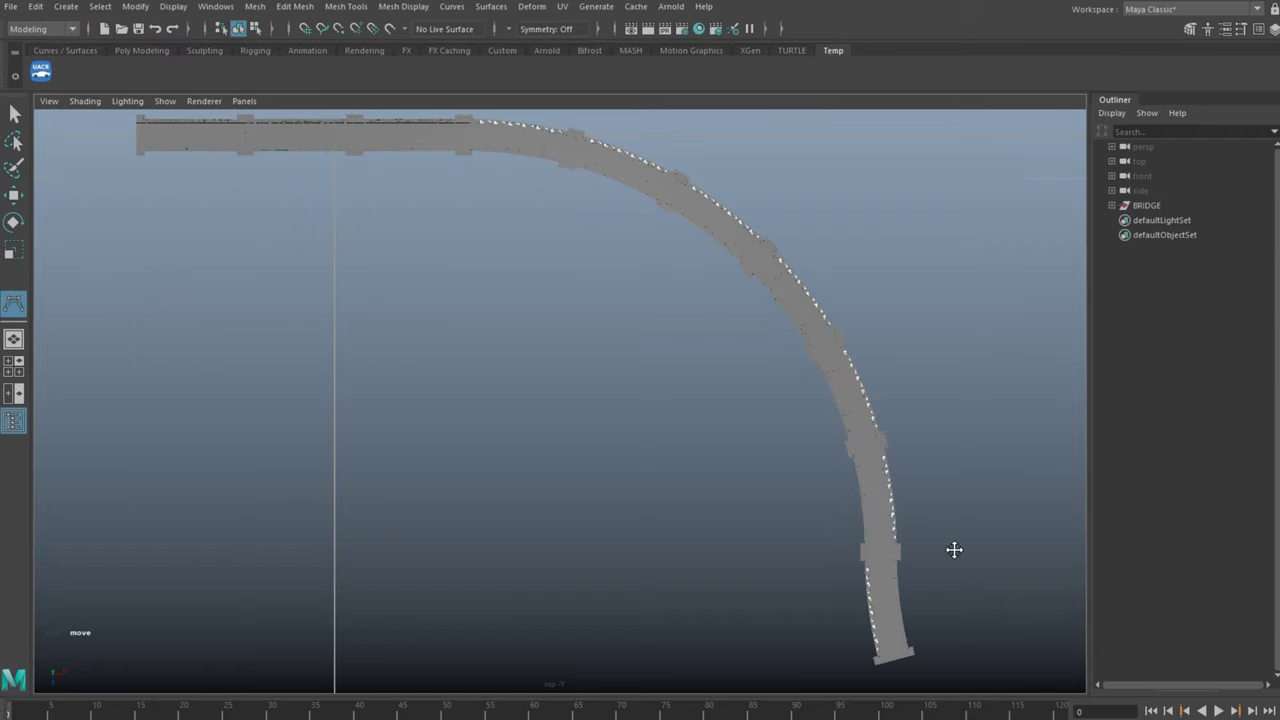
{"action": "middle_click_drag", "start_coordinate": [954, 550], "coordinate": [974, 570], "text": "alt"}
{"action": "left_click", "coordinate": [912, 675]}
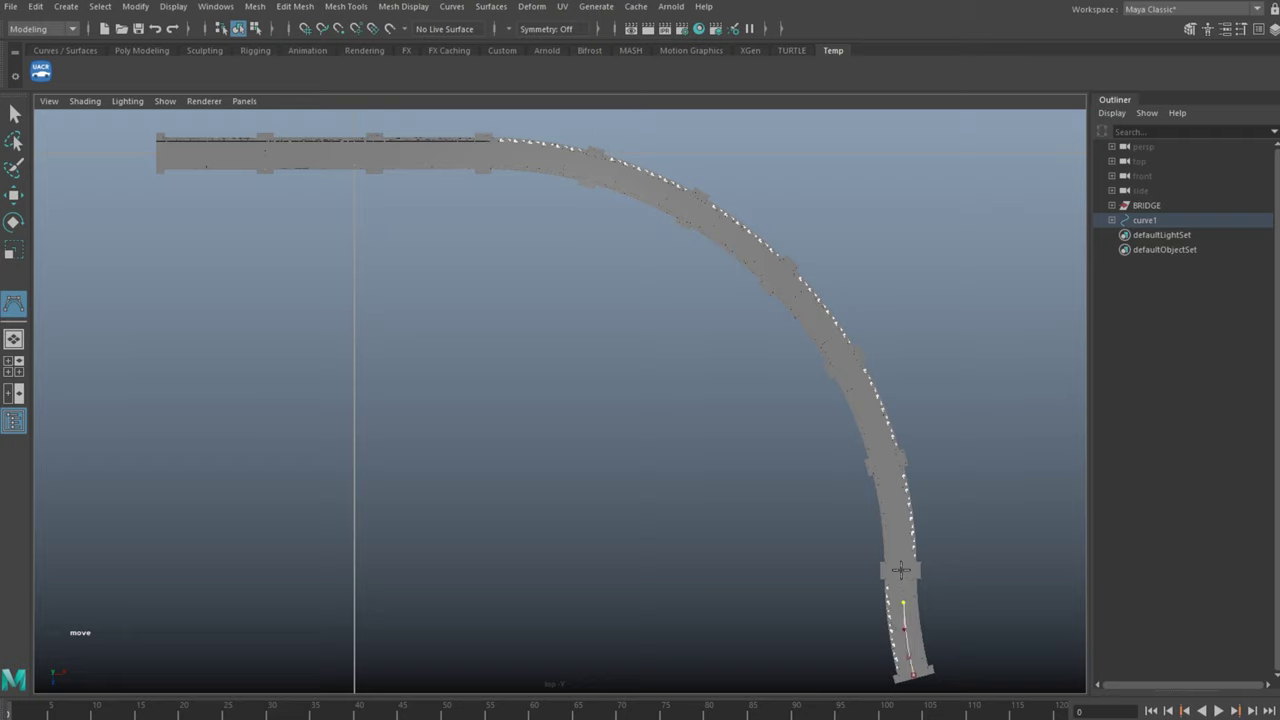
{"action": "left_click", "coordinate": [874, 425]}
{"action": "left_click", "coordinate": [850, 367]}
{"action": "left_click", "coordinate": [824, 330]}
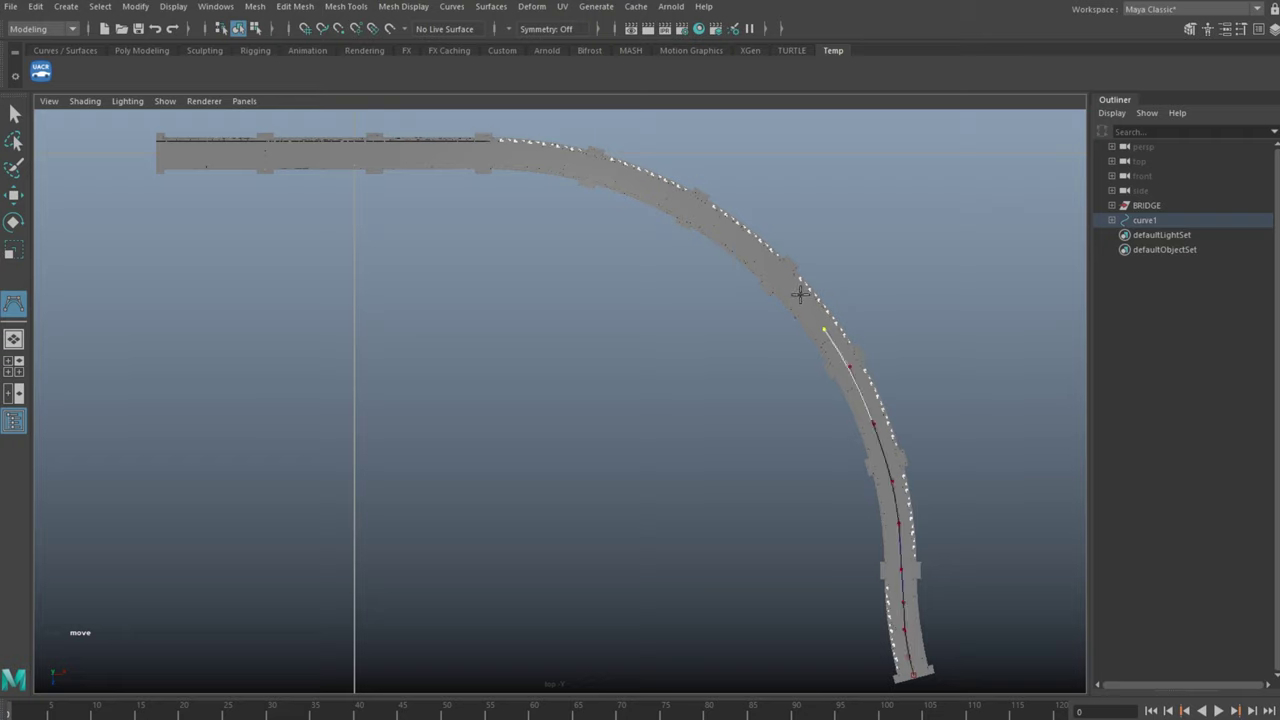
{"action": "left_click", "coordinate": [582, 161]}
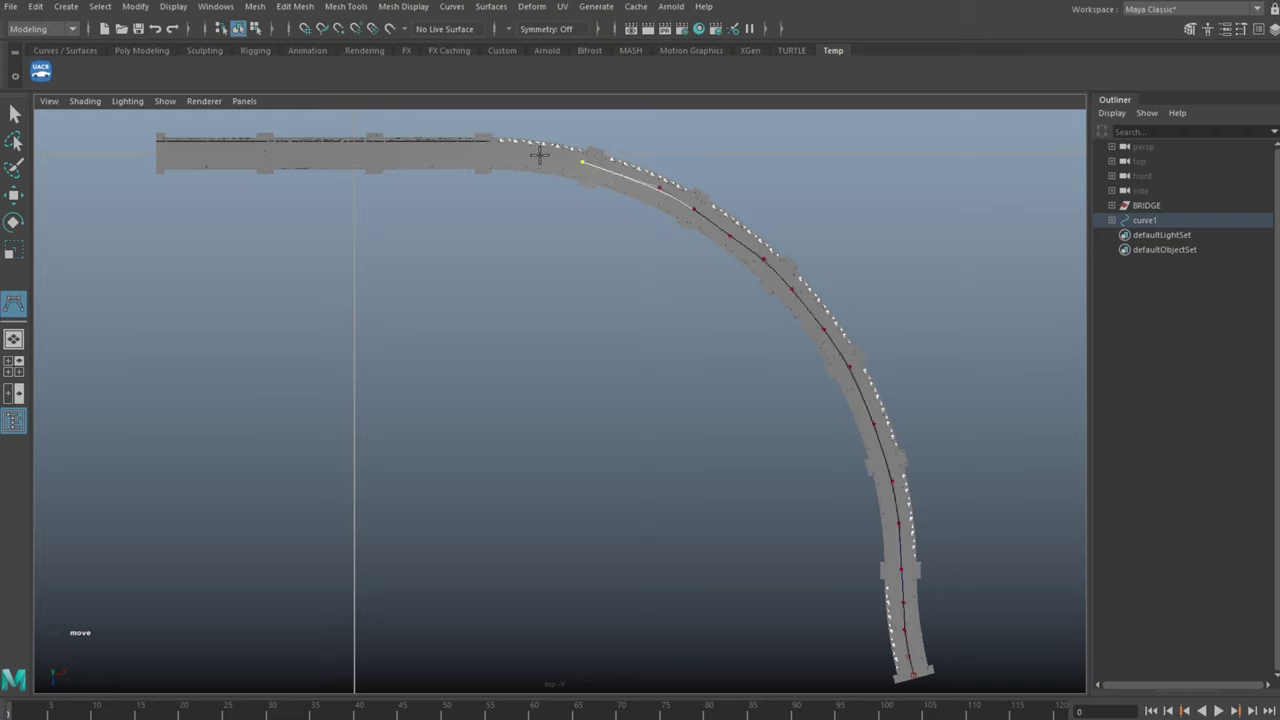
Extend the CV curve along the straight section to the bridge's other end and finish it
{"action": "left_click", "coordinate": [517, 154]}
{"action": "left_click", "coordinate": [440, 153]}
{"action": "left_click", "coordinate": [343, 155]}
{"action": "left_click", "coordinate": [263, 158]}
{"action": "left_click", "coordinate": [201, 157]}
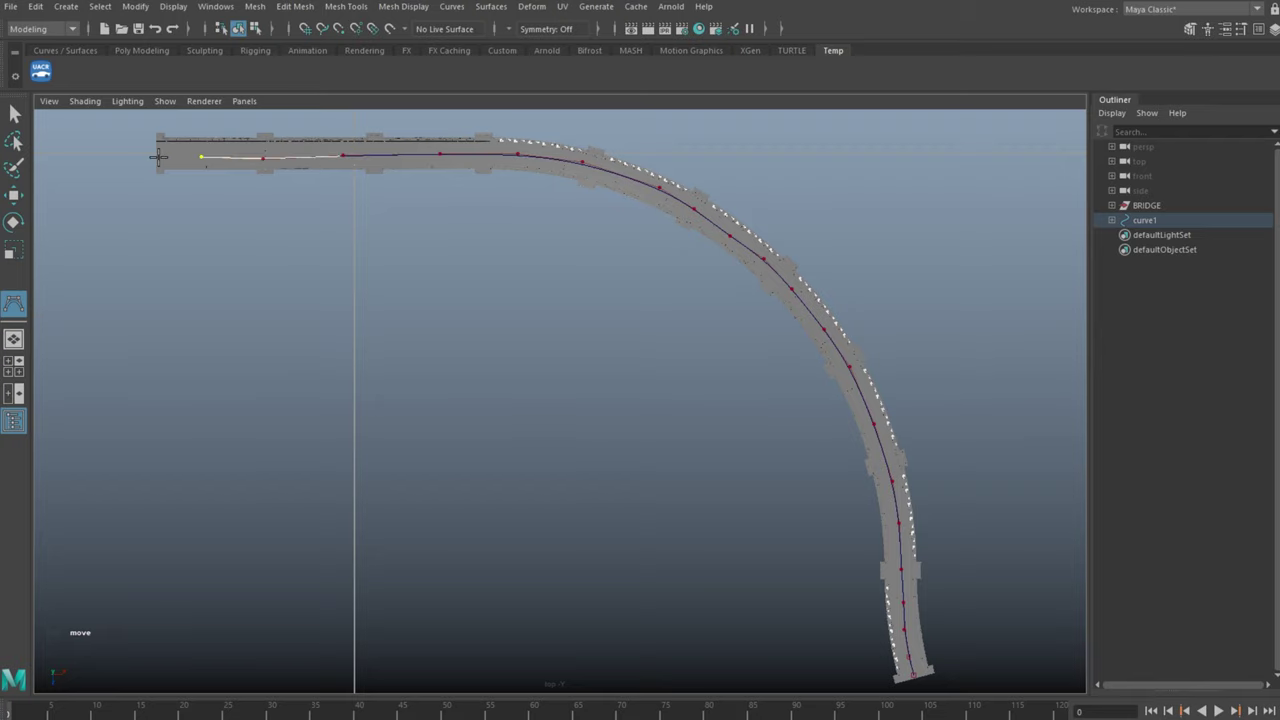
{"action": "key", "text": "q"}
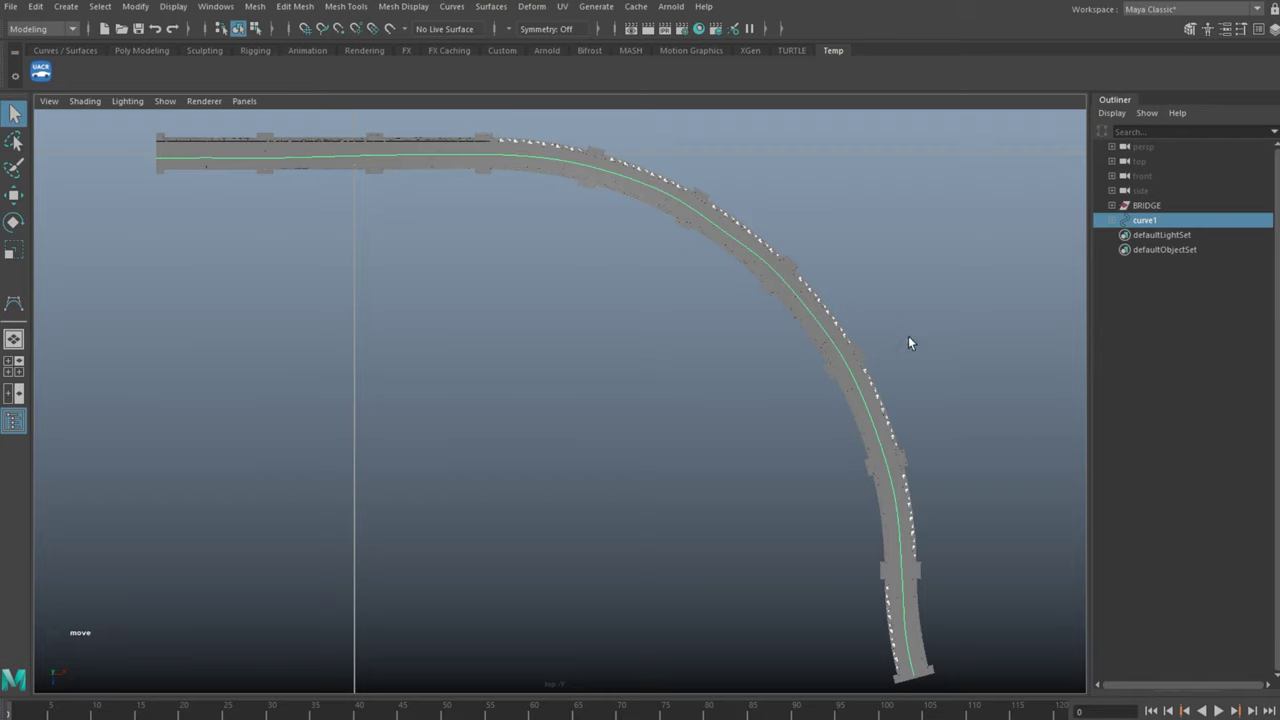
Return to the perspective view, select the BRIDGE group, and create a display layer named Bridge with the Reference display type
{"action": "key", "text": "space"}
{"action": "key", "text": "space"}
{"action": "left_click_drag", "start_coordinate": [763, 404], "coordinate": [660, 384], "text": "alt"}
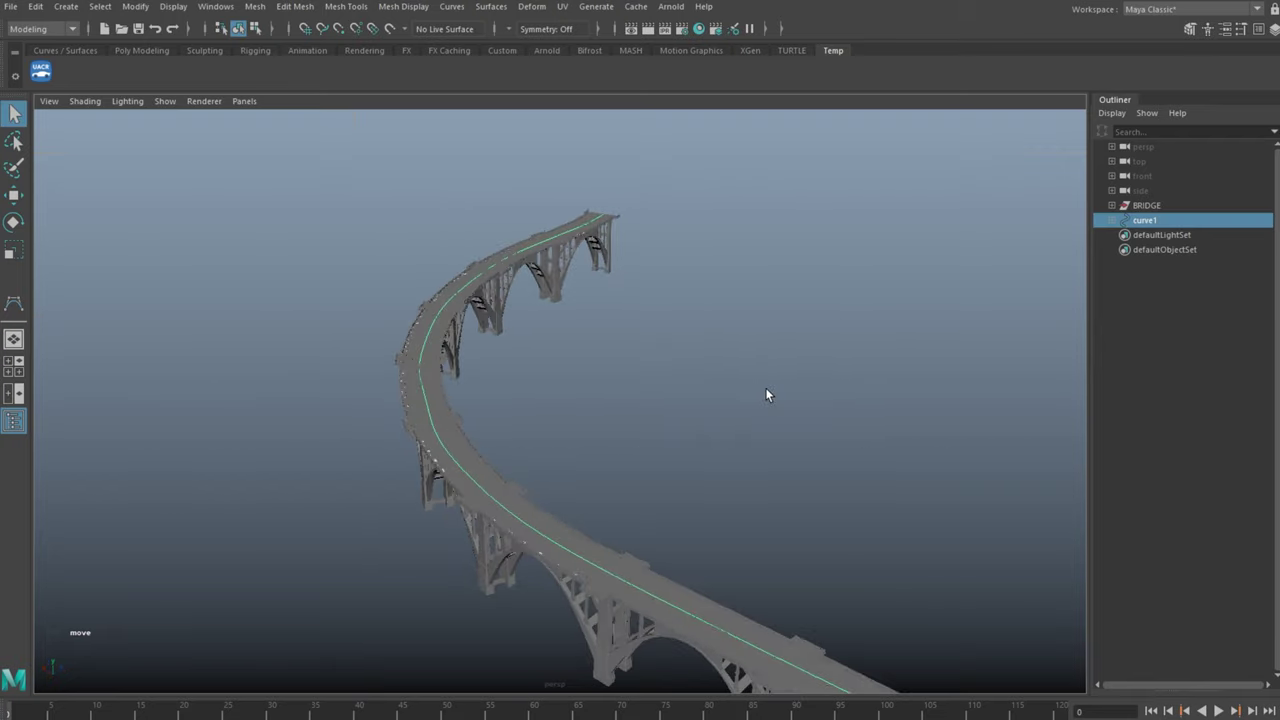
{"action": "left_click", "coordinate": [766, 389]}
{"action": "left_click", "coordinate": [1151, 206]}
{"action": "left_click", "coordinate": [1146, 205]}
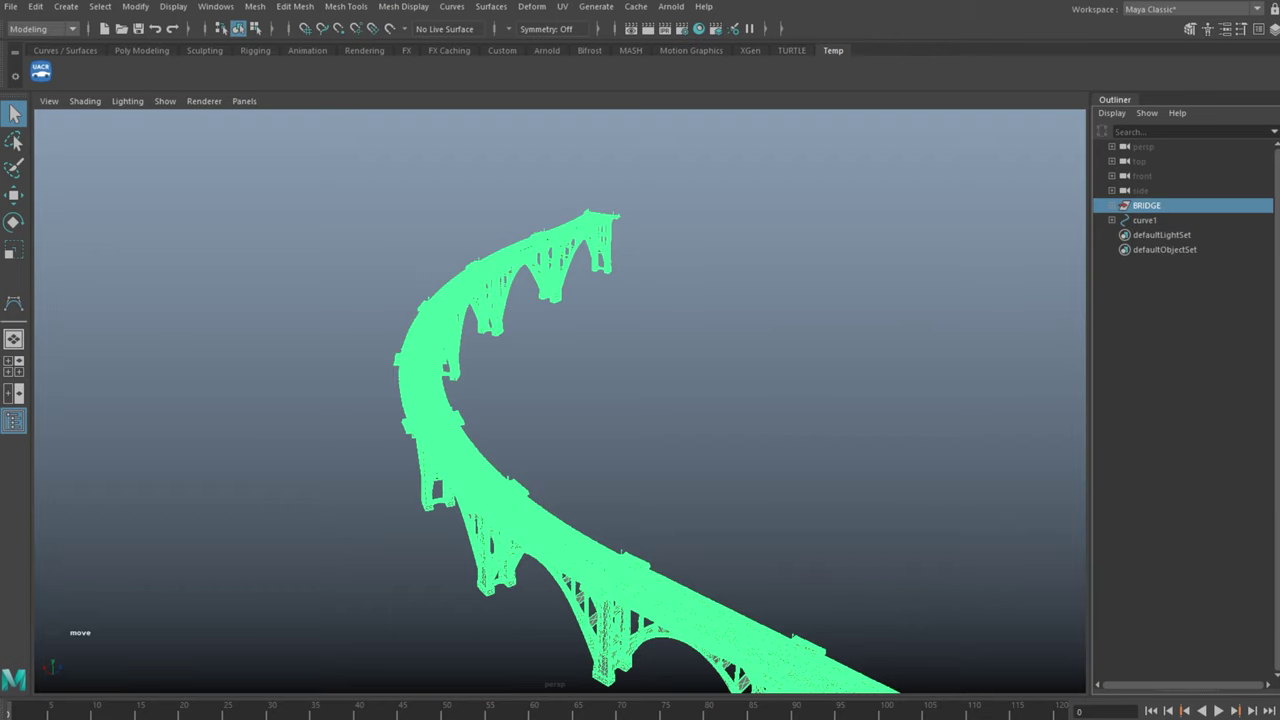
{"action": "left_click", "coordinate": [1274, 30]}
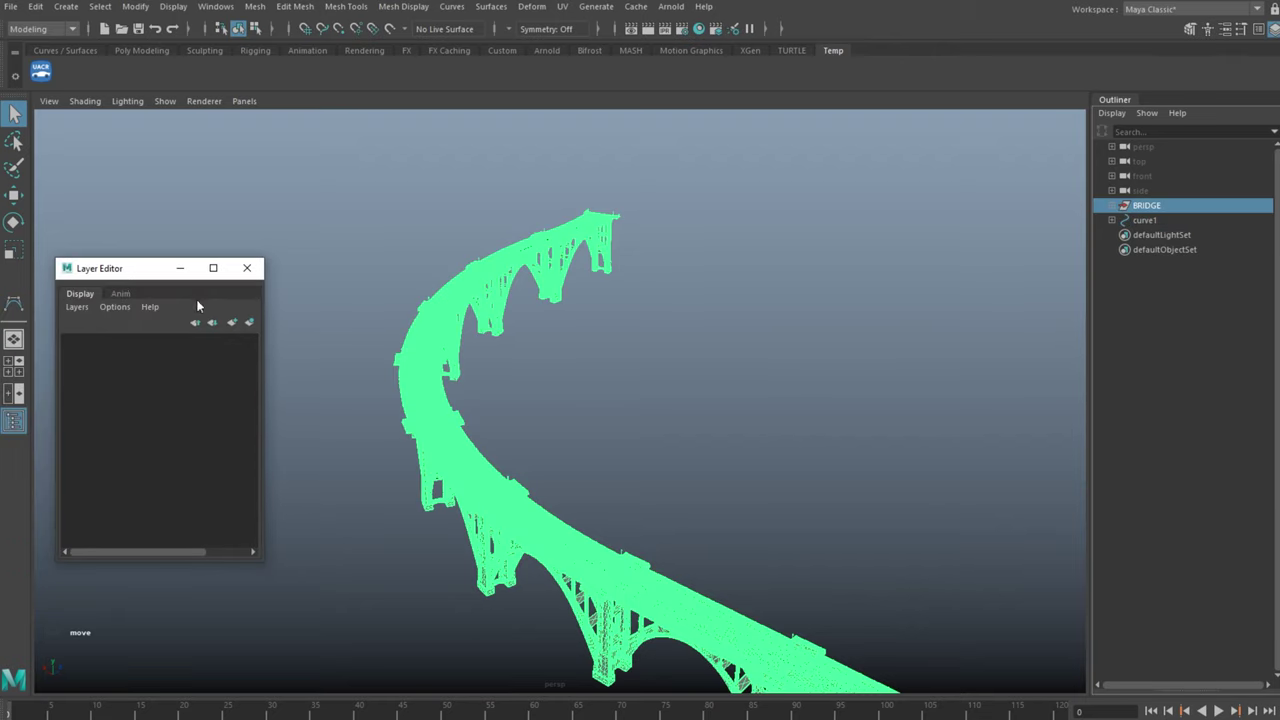
{"action": "double_click", "coordinate": [137, 342]}
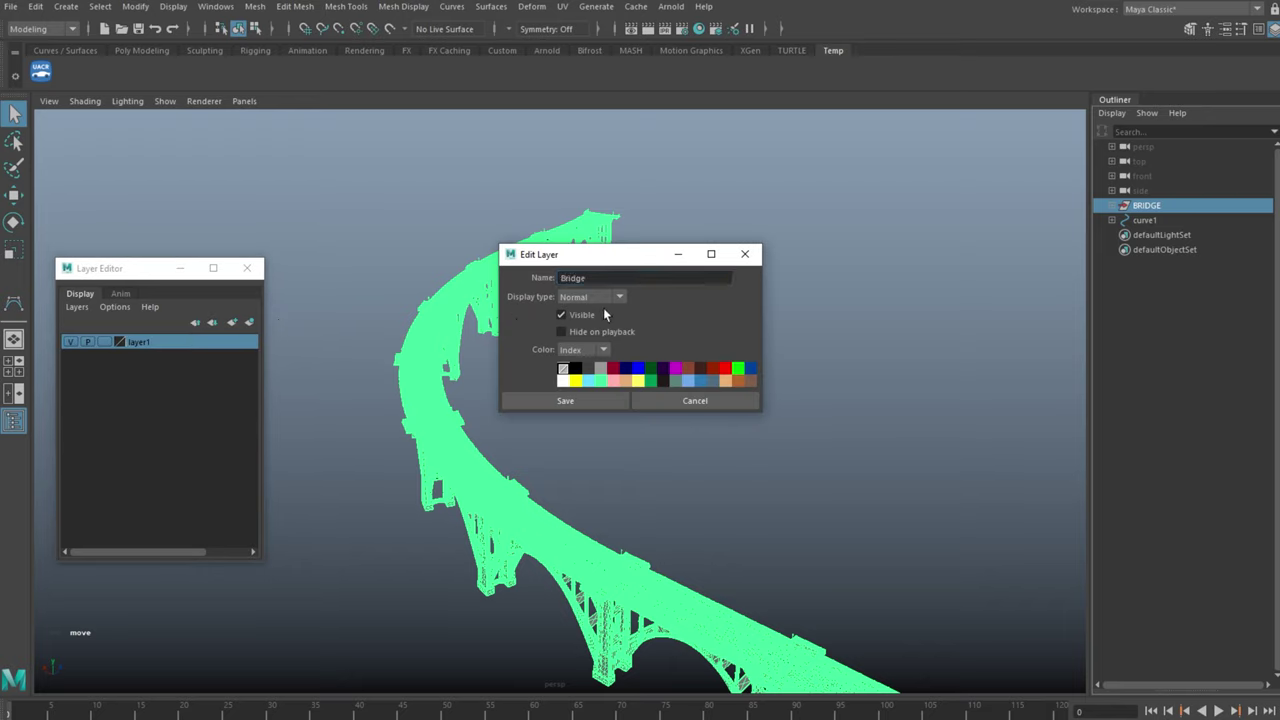
{"action": "left_click", "coordinate": [592, 297]}
{"action": "left_click", "coordinate": [588, 342]}
{"action": "left_click", "coordinate": [608, 401]}
Add the BRIDGE group to the Bridge display layer and close the Layer Editor
{"action": "right_click", "coordinate": [145, 350]}
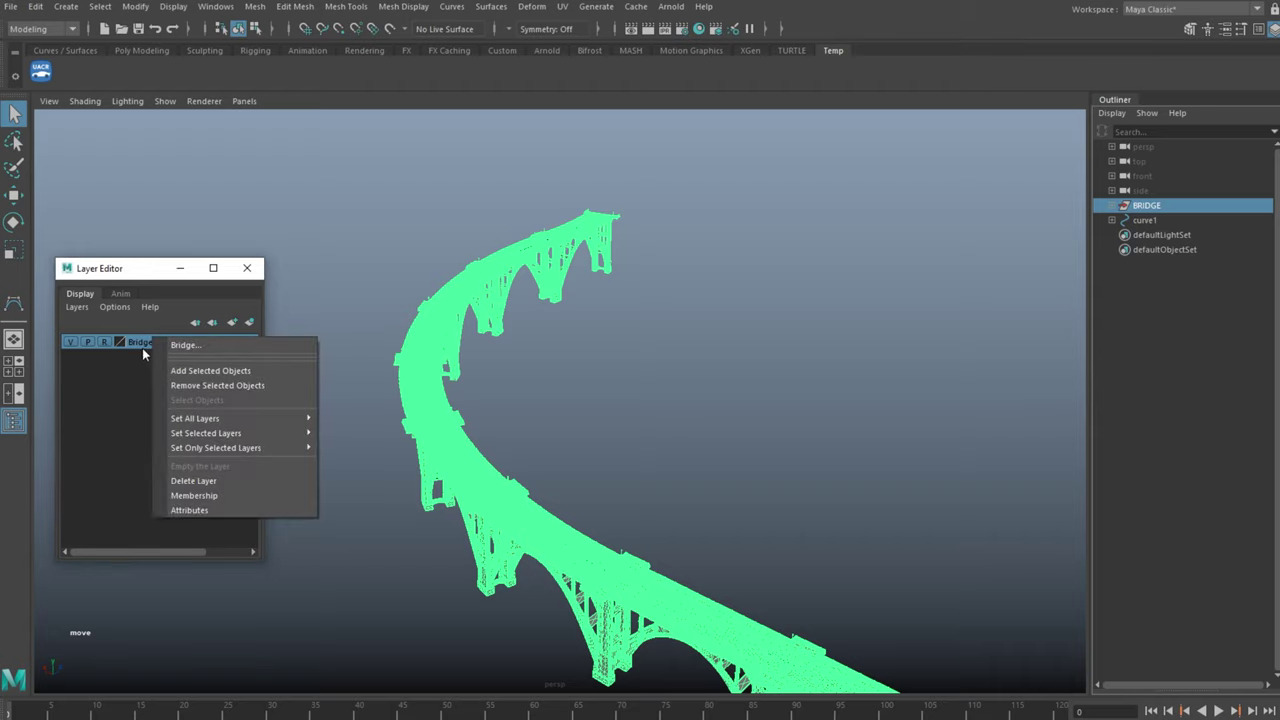
{"action": "left_click", "coordinate": [210, 370]}
{"action": "left_click", "coordinate": [314, 286]}
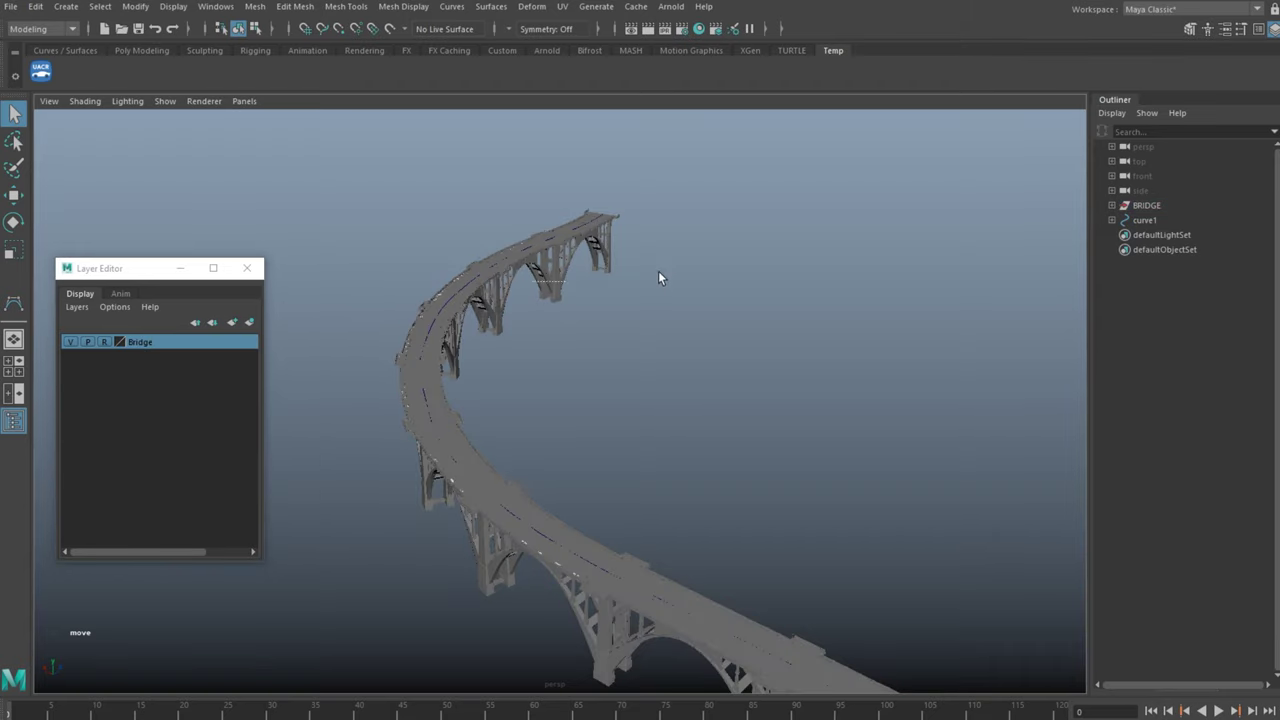
{"action": "left_click", "coordinate": [250, 268]}
With soft selection on, move the driving curve's CVs around the bridge bend to centre the curve on the road
{"action": "scroll", "coordinate": [682, 377], "scroll_direction": "up", "scroll_amount": 3}
{"action": "left_click_drag", "start_coordinate": [418, 324], "coordinate": [448, 342]}
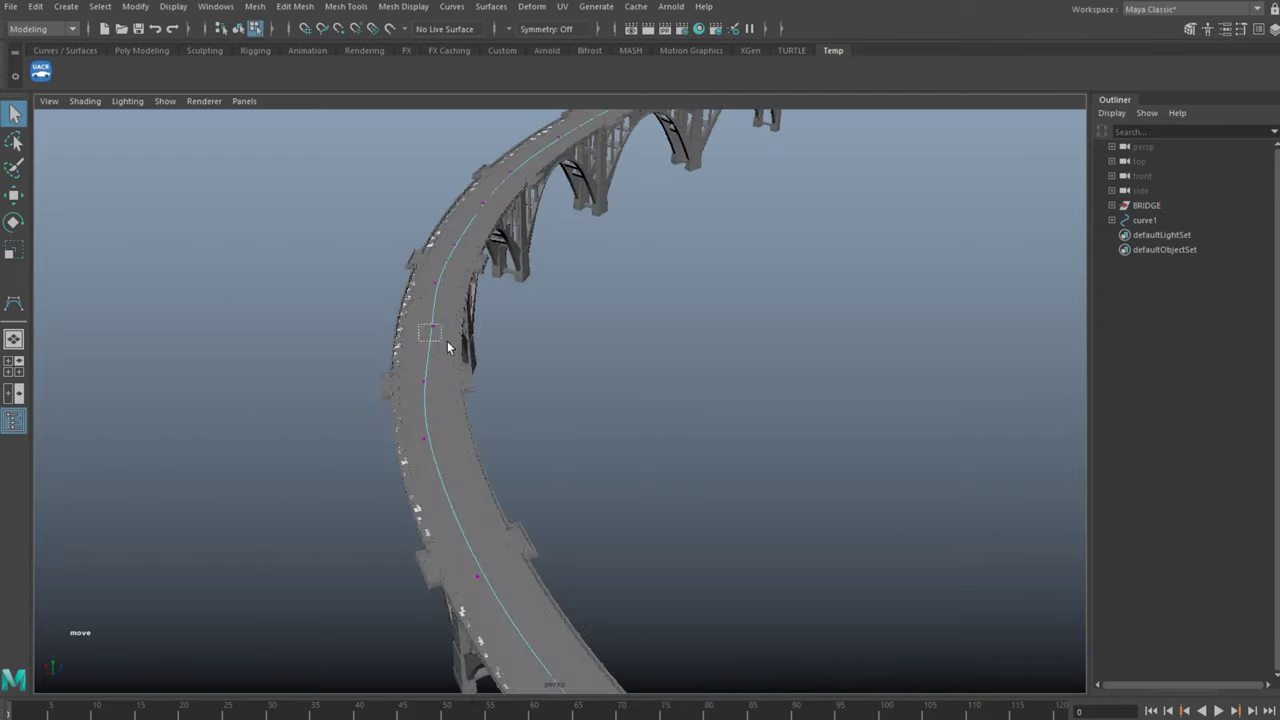
{"action": "left_click_drag", "start_coordinate": [498, 310], "coordinate": [472, 313], "text": "alt"}
{"action": "key", "text": "w"}
{"action": "middle_click_drag", "start_coordinate": [510, 333], "coordinate": [604, 322], "text": "alt"}
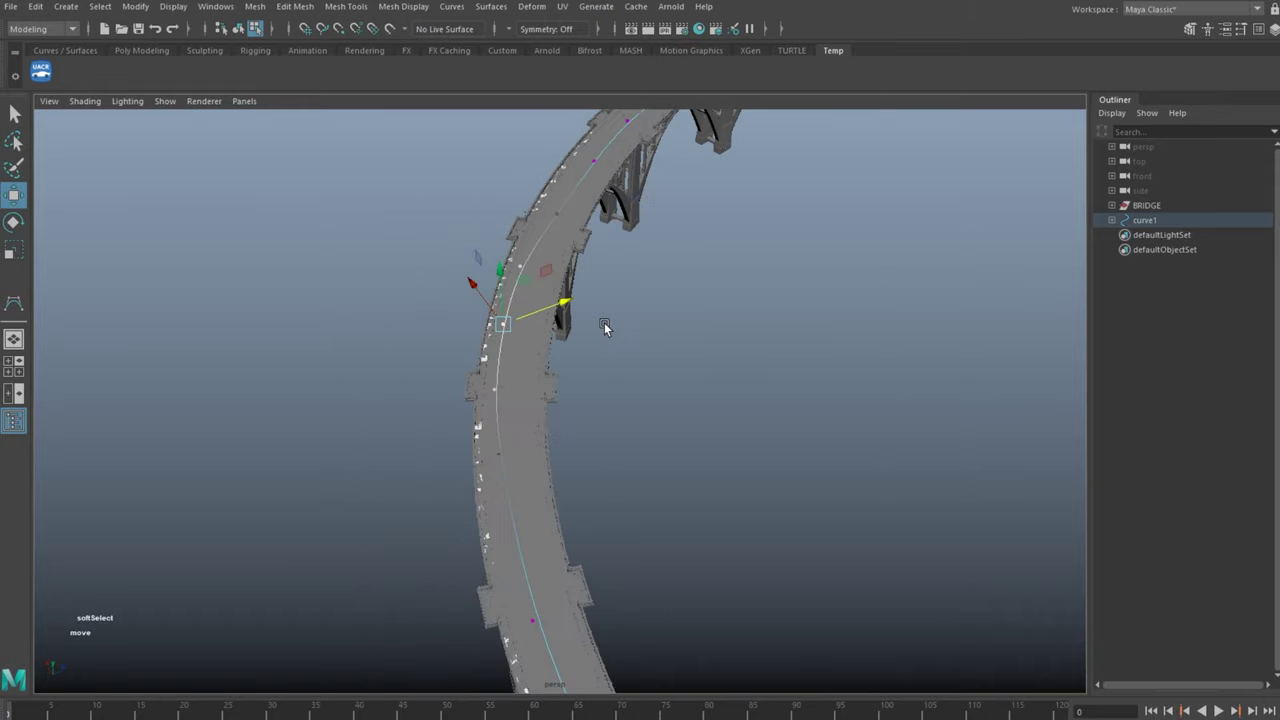
{"action": "left_click_drag", "start_coordinate": [604, 322], "coordinate": [560, 330], "text": "alt"}
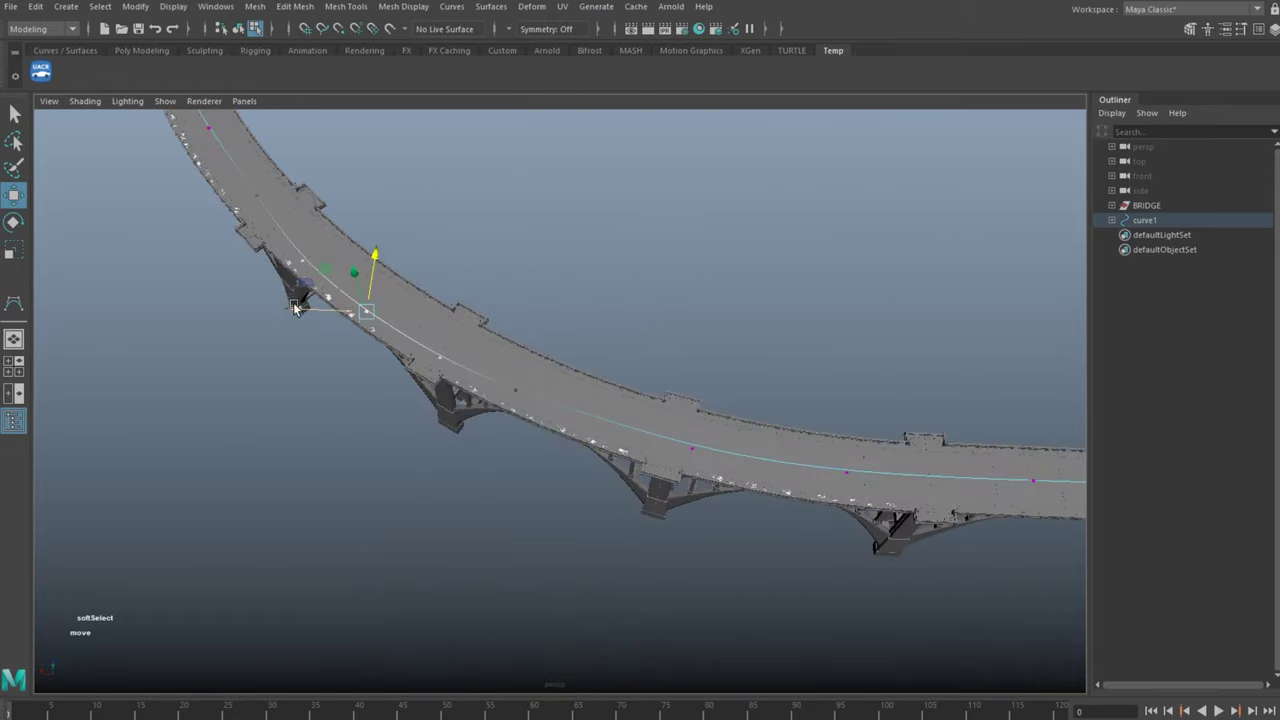
{"action": "left_click_drag", "start_coordinate": [294, 304], "coordinate": [337, 312]}
{"action": "left_click_drag", "start_coordinate": [426, 250], "coordinate": [433, 269]}
{"action": "left_click_drag", "start_coordinate": [655, 418], "coordinate": [590, 330], "text": "alt"}
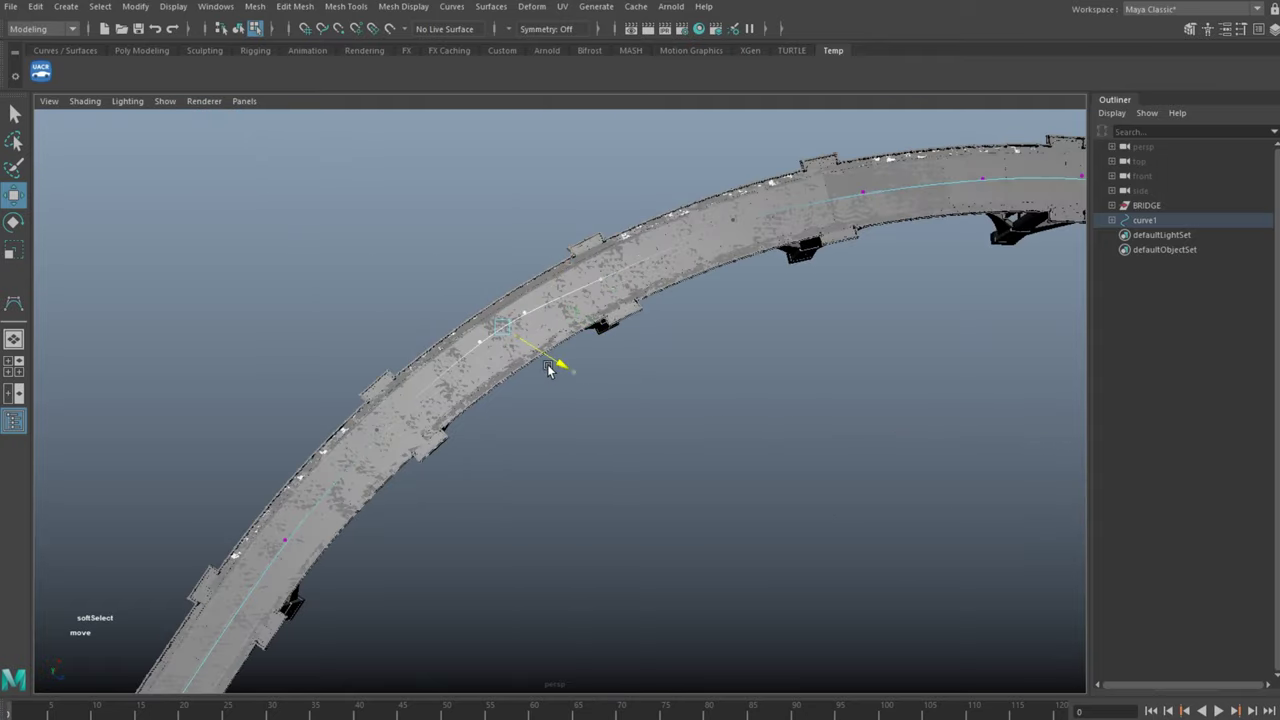
Adjust the driving curve's remaining CVs at the entry to and through the bend to smooth its line along the road
{"action": "left_click_drag", "start_coordinate": [548, 368], "coordinate": [543, 397], "text": "alt"}
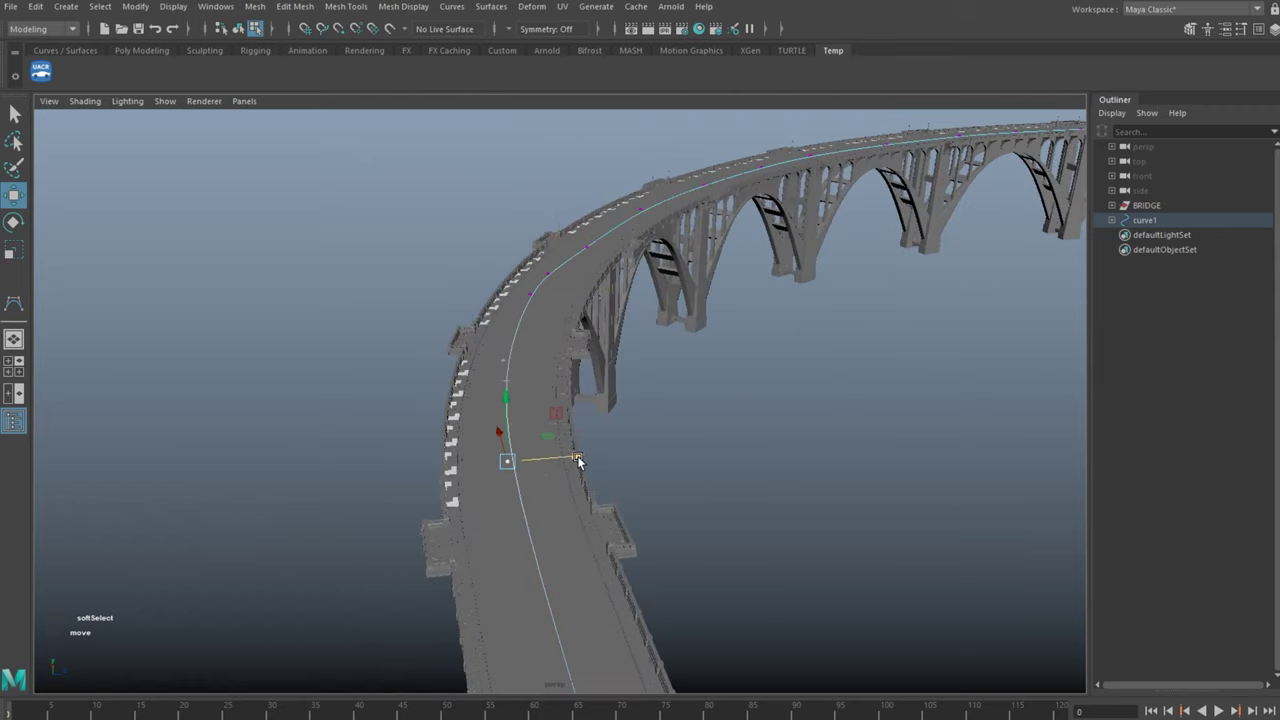
{"action": "left_click_drag", "start_coordinate": [577, 458], "coordinate": [566, 459]}
{"action": "left_click_drag", "start_coordinate": [486, 280], "coordinate": [472, 330]}
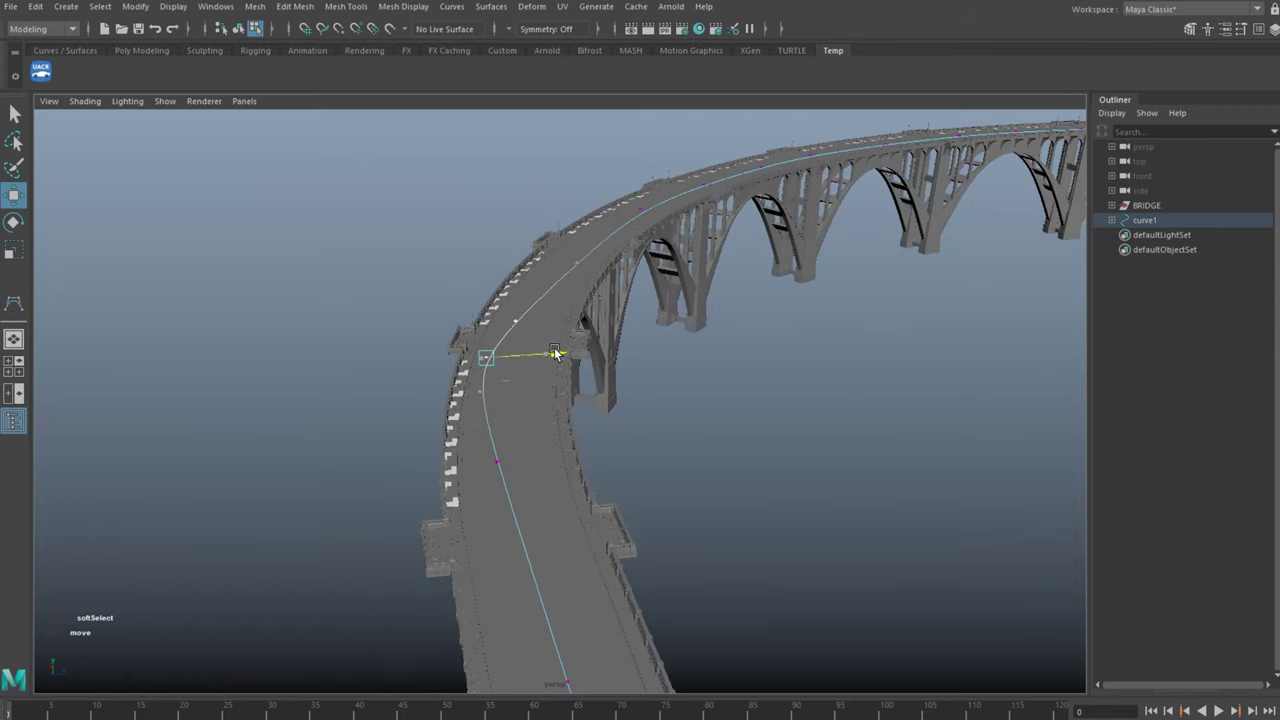
{"action": "left_click", "coordinate": [568, 263]}
{"action": "left_click_drag", "start_coordinate": [630, 257], "coordinate": [645, 224]}
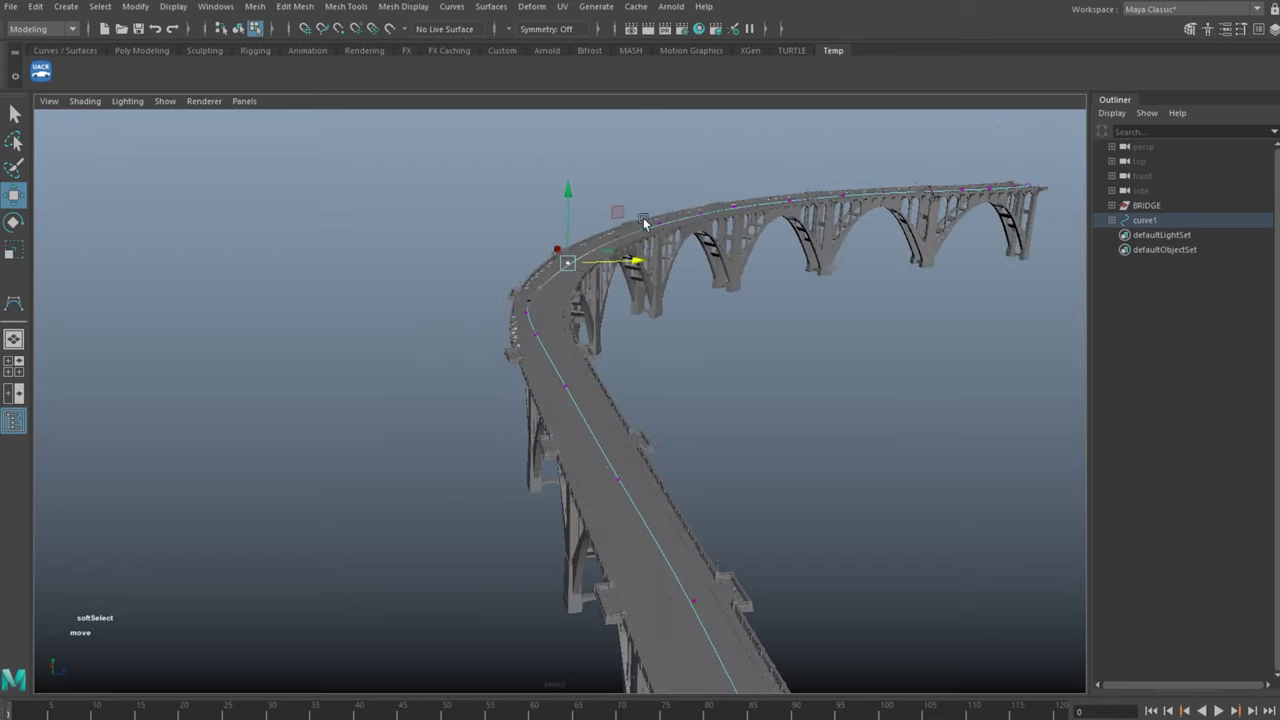
{"action": "left_click_drag", "start_coordinate": [680, 508], "coordinate": [909, 417], "text": "alt"}
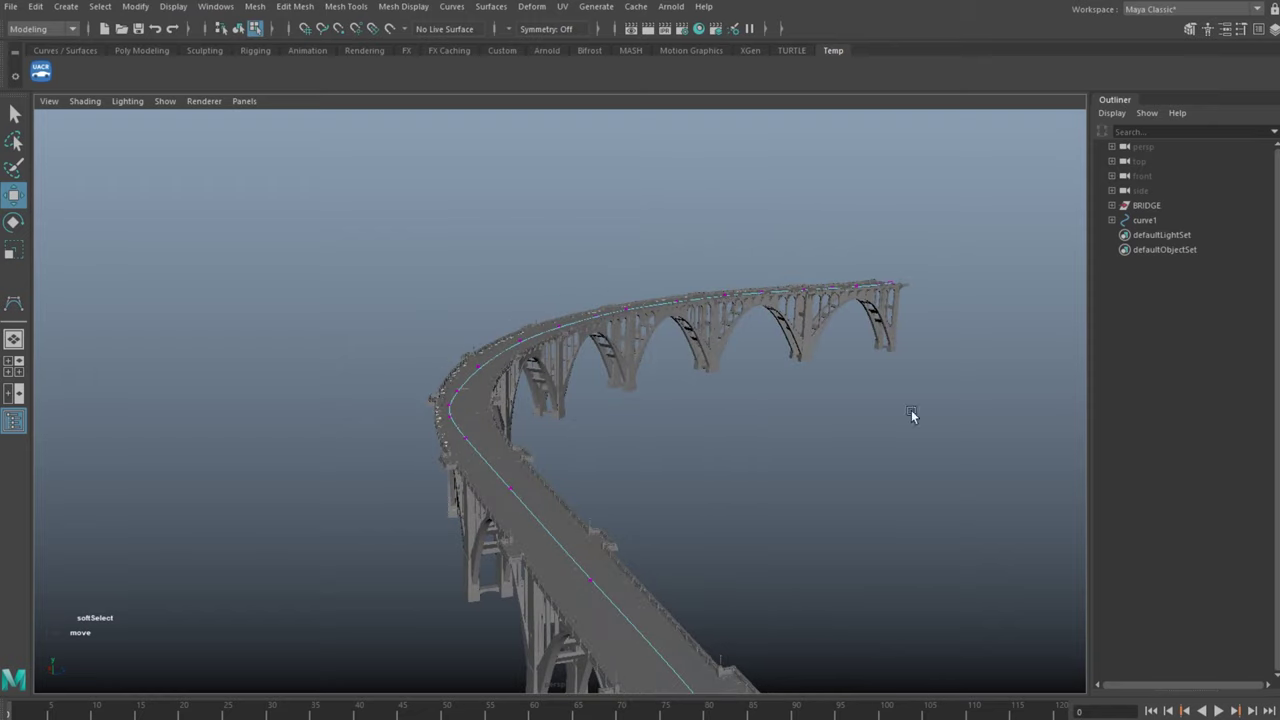
Rename the driving curve as Path1 and duplicate it four times to make Path2 through Path5
{"action": "double_click", "coordinate": [1145, 221]}
{"action": "type", "text": "Path"}
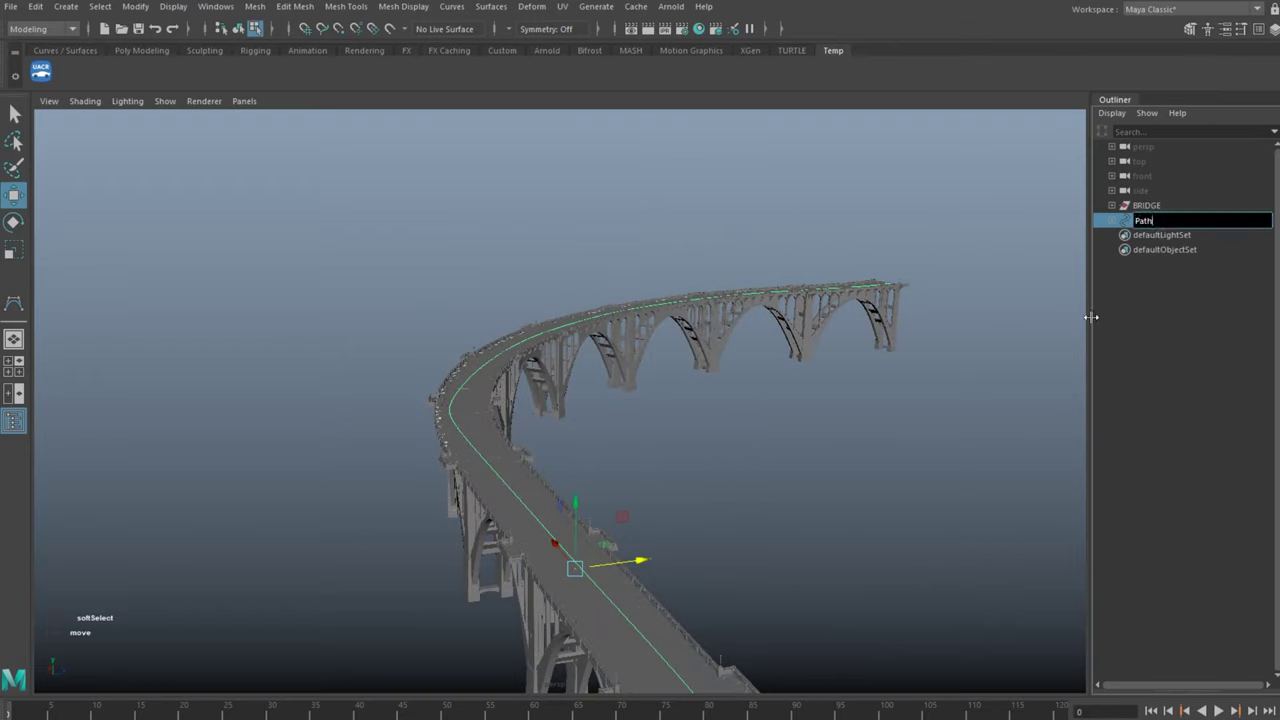
{"action": "type", "text": "1"}
{"action": "key", "text": "Return"}
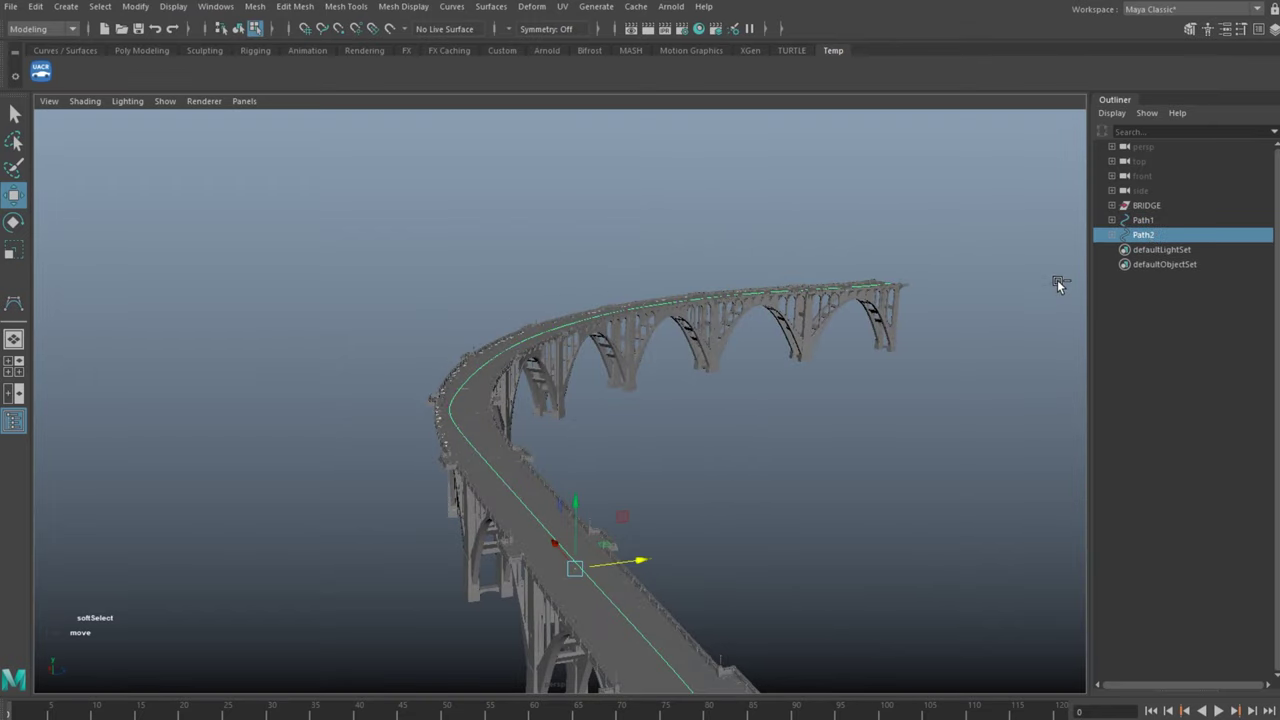
{"action": "key", "text": "ctrl+d"}
{"action": "key", "text": "ctrl+d"}
{"action": "key", "text": "ctrl+d"}
{"action": "key", "text": "ctrl+d"}
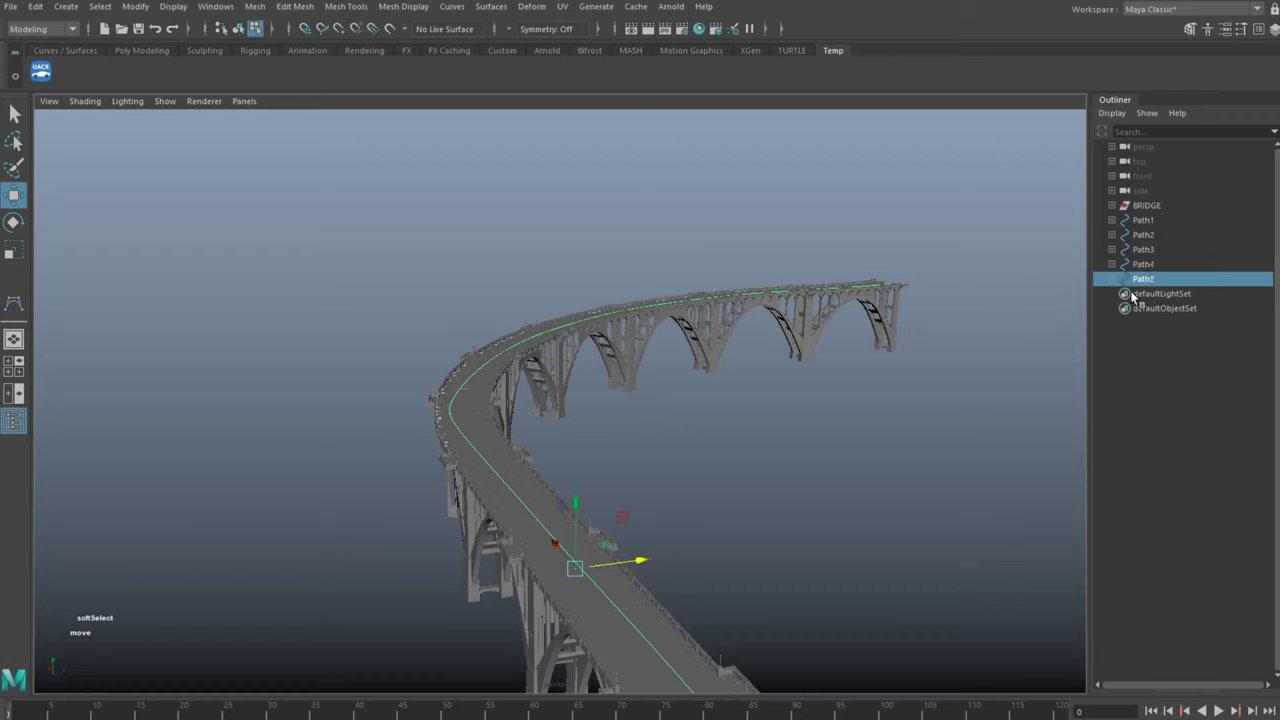
Shift Path2's CV at the bend towards the inner side of the road and keep Path2 in component mode for editing
{"action": "left_click_drag", "start_coordinate": [905, 393], "coordinate": [380, 358], "text": "alt"}
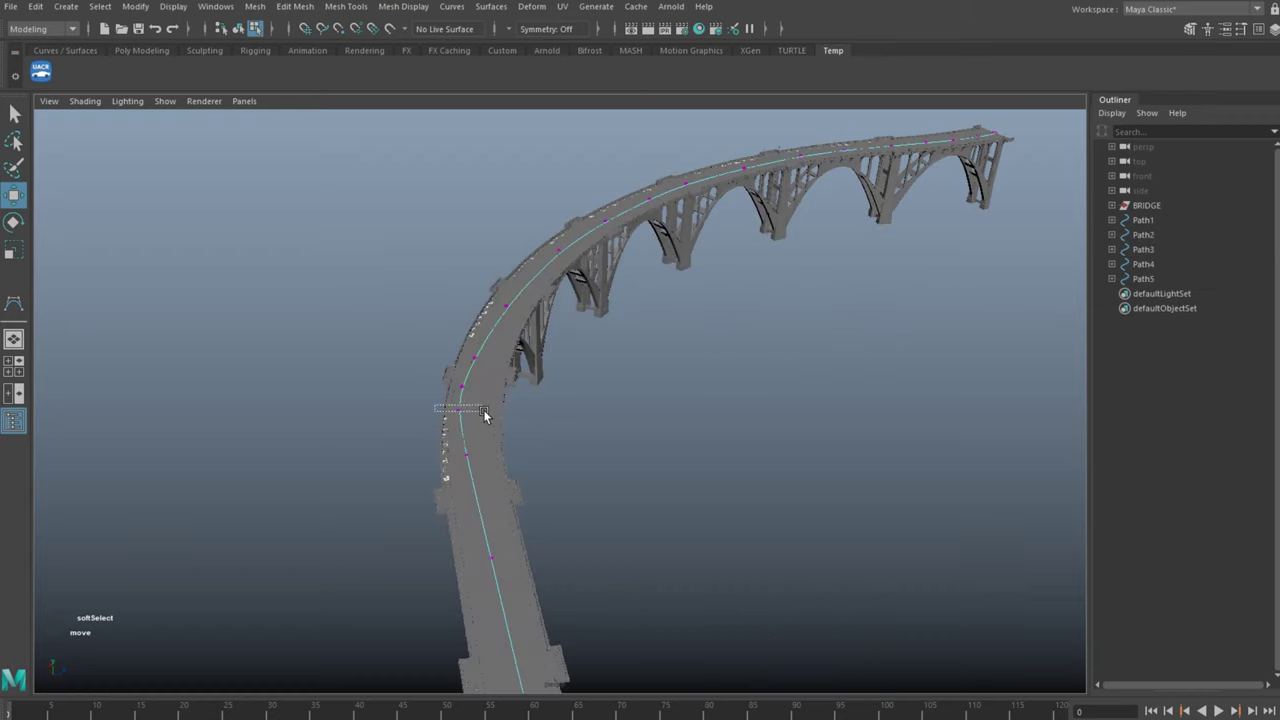
{"action": "left_click_drag", "start_coordinate": [484, 414], "coordinate": [551, 410]}
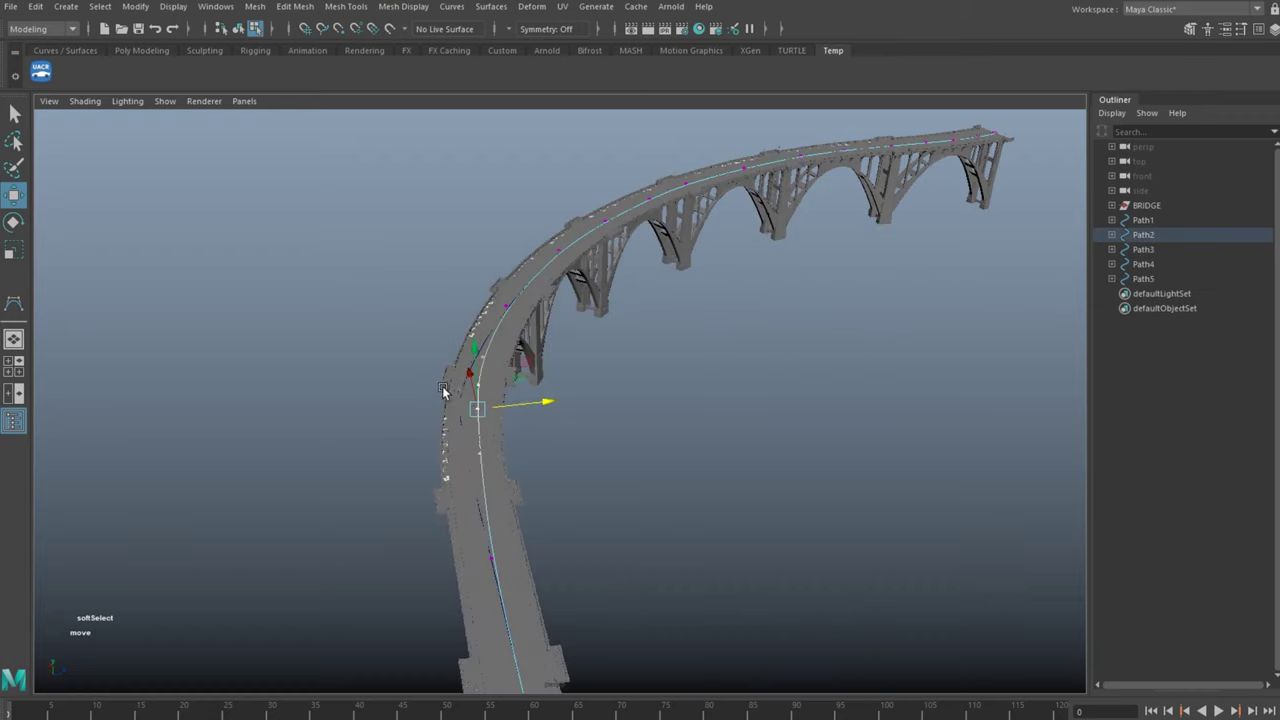
{"action": "left_click_drag", "start_coordinate": [442, 386], "coordinate": [428, 358]}
{"action": "left_click", "coordinate": [521, 402]}
{"action": "key", "text": "F8"}
{"action": "left_click_drag", "start_coordinate": [428, 358], "coordinate": [513, 303]}
{"action": "left_click", "coordinate": [1143, 235]}
{"action": "key", "text": "F8"}
Move more of Path2's CVs around the bend so its line departs from Path1
{"action": "left_click_drag", "start_coordinate": [535, 385], "coordinate": [524, 381]}
{"action": "left_click_drag", "start_coordinate": [508, 304], "coordinate": [502, 308]}
{"action": "left_click_drag", "start_coordinate": [772, 205], "coordinate": [556, 348], "text": "alt"}
{"action": "left_click_drag", "start_coordinate": [456, 308], "coordinate": [447, 301]}
{"action": "left_click_drag", "start_coordinate": [445, 449], "coordinate": [531, 550]}
{"action": "left_click_drag", "start_coordinate": [522, 502], "coordinate": [517, 504]}
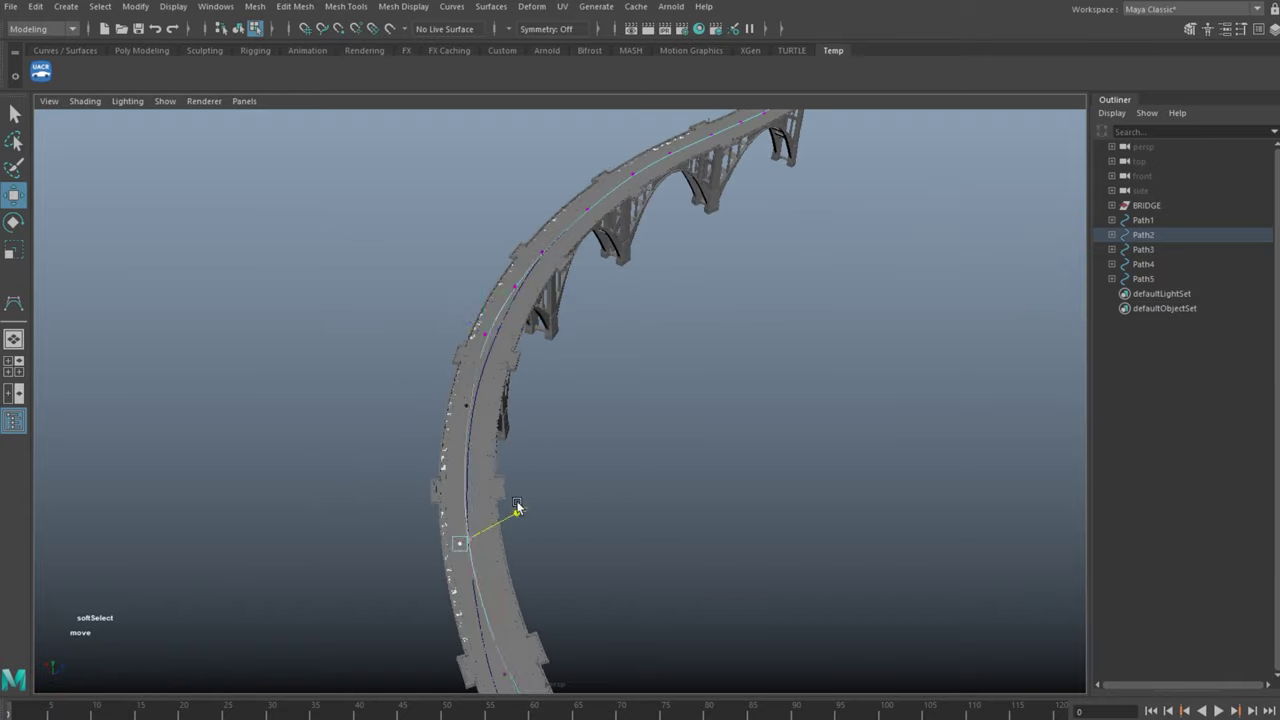
Shift Path2's CVs at the bridge's far curved end sideways across the road
{"action": "left_click_drag", "start_coordinate": [559, 256], "coordinate": [480, 283], "text": "alt"}
{"action": "left_click", "coordinate": [530, 293]}
{"action": "left_click", "coordinate": [574, 219]}
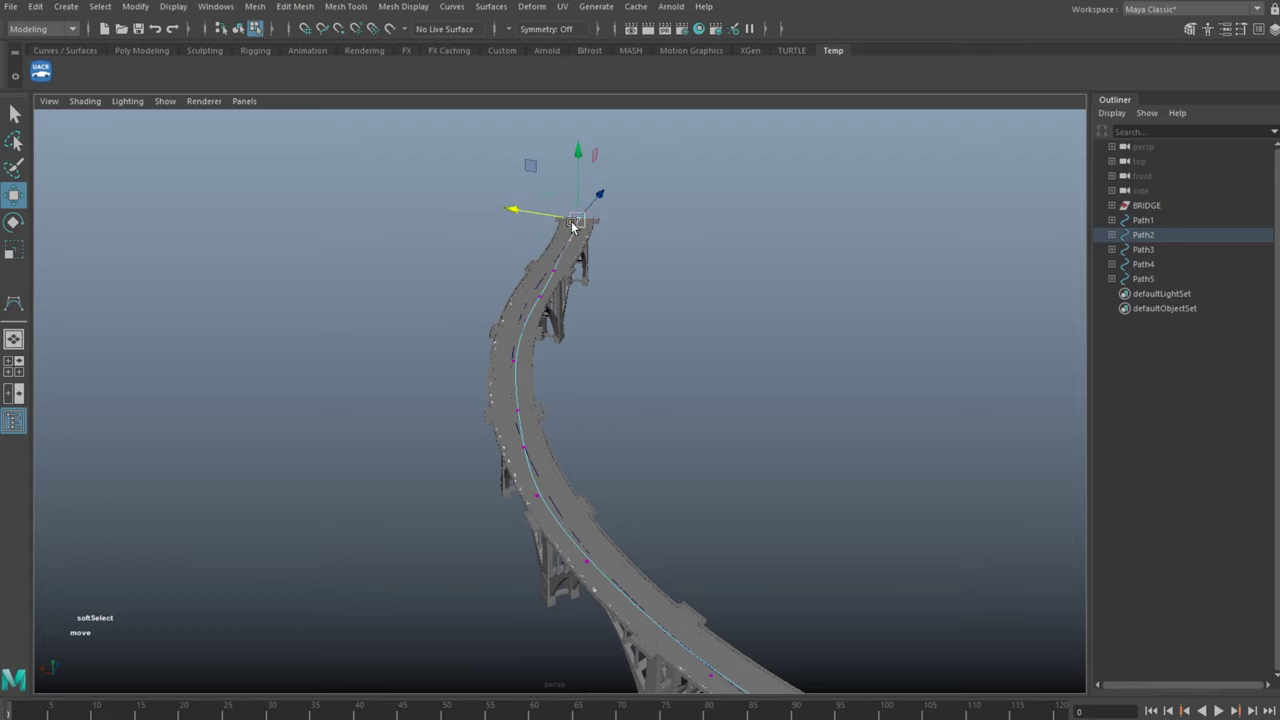
{"action": "left_click_drag", "start_coordinate": [521, 210], "coordinate": [515, 210]}
{"action": "left_click_drag", "start_coordinate": [498, 333], "coordinate": [466, 355]}
Offset Path2's CVs along the bridge's straight section sideways from Path1
{"action": "left_click_drag", "start_coordinate": [517, 432], "coordinate": [368, 440], "text": "alt"}
{"action": "mouse_move", "coordinate": [276, 445]}
{"action": "left_mouse_down"}
{"action": "mouse_move", "coordinate": [345, 533]}
{"action": "mouse_move", "coordinate": [225, 443]}
{"action": "mouse_move", "coordinate": [390, 448]}
{"action": "mouse_move", "coordinate": [436, 512]}
{"action": "mouse_move", "coordinate": [440, 487]}
{"action": "mouse_move", "coordinate": [454, 485]}
{"action": "left_mouse_up"}
{"action": "scroll", "coordinate": [390, 448], "scroll_direction": "down", "scroll_amount": 4}
{"action": "mouse_move", "coordinate": [363, 401]}
{"action": "left_mouse_down"}
{"action": "mouse_move", "coordinate": [447, 436]}
{"action": "mouse_move", "coordinate": [442, 413]}
{"action": "mouse_move", "coordinate": [515, 419]}
{"action": "mouse_move", "coordinate": [531, 443]}
{"action": "mouse_move", "coordinate": [506, 440]}
{"action": "mouse_move", "coordinate": [608, 377]}
{"action": "left_mouse_up"}
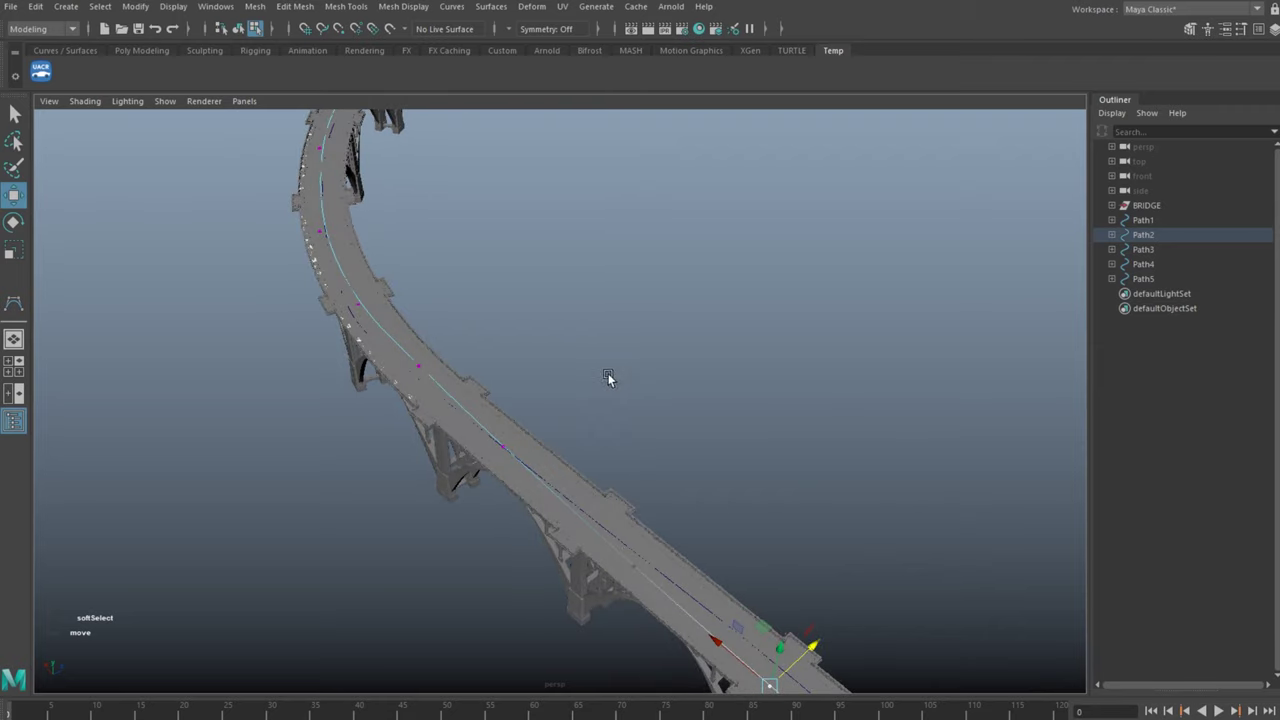
Delete Path3, Path4 and Path5 and replace them with three duplicates of the reshaped Path2
{"action": "left_click", "coordinate": [1157, 252]}
{"action": "left_click", "coordinate": [1155, 279], "text": "shift"}
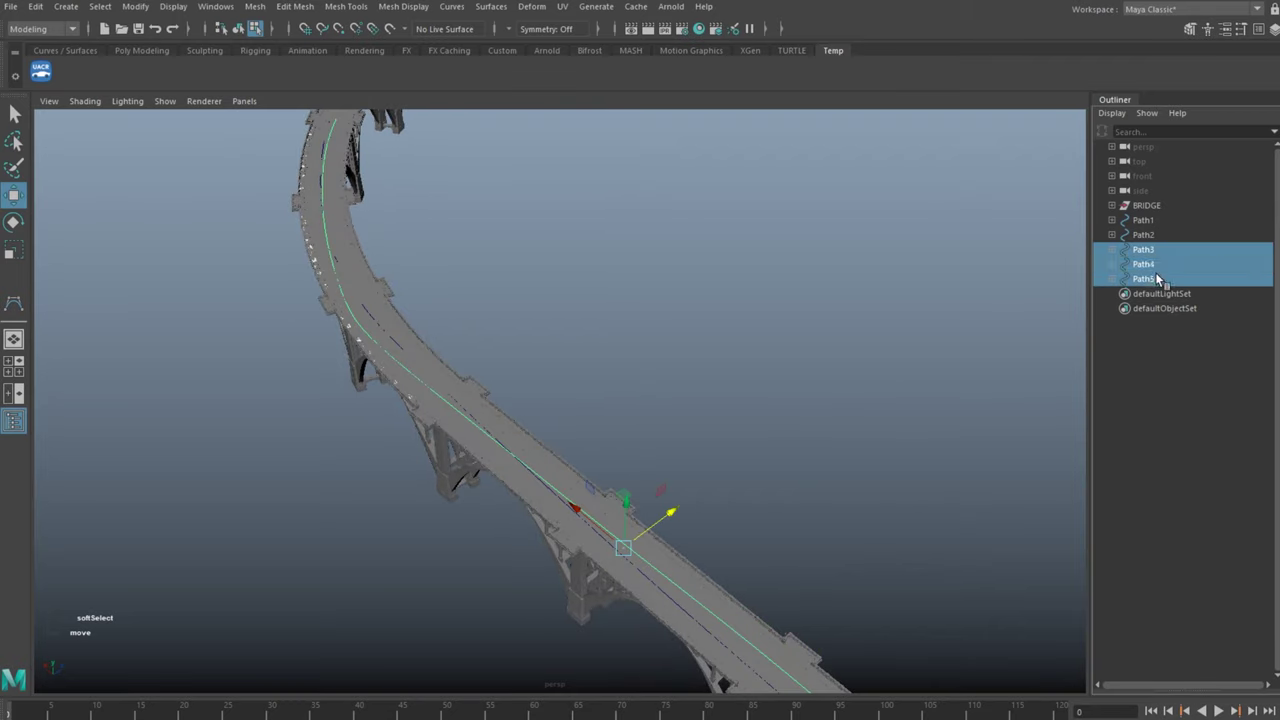
{"action": "key", "text": "Delete"}
{"action": "left_click", "coordinate": [1149, 239]}
{"action": "key", "text": "ctrl+d"}
{"action": "key", "text": "ctrl+d"}
{"action": "key", "text": "ctrl+d"}
Select Path3's CV at the bend, adjust the soft selection falloff, and prepare to shift it across the road
{"action": "left_click", "coordinate": [1156, 251]}
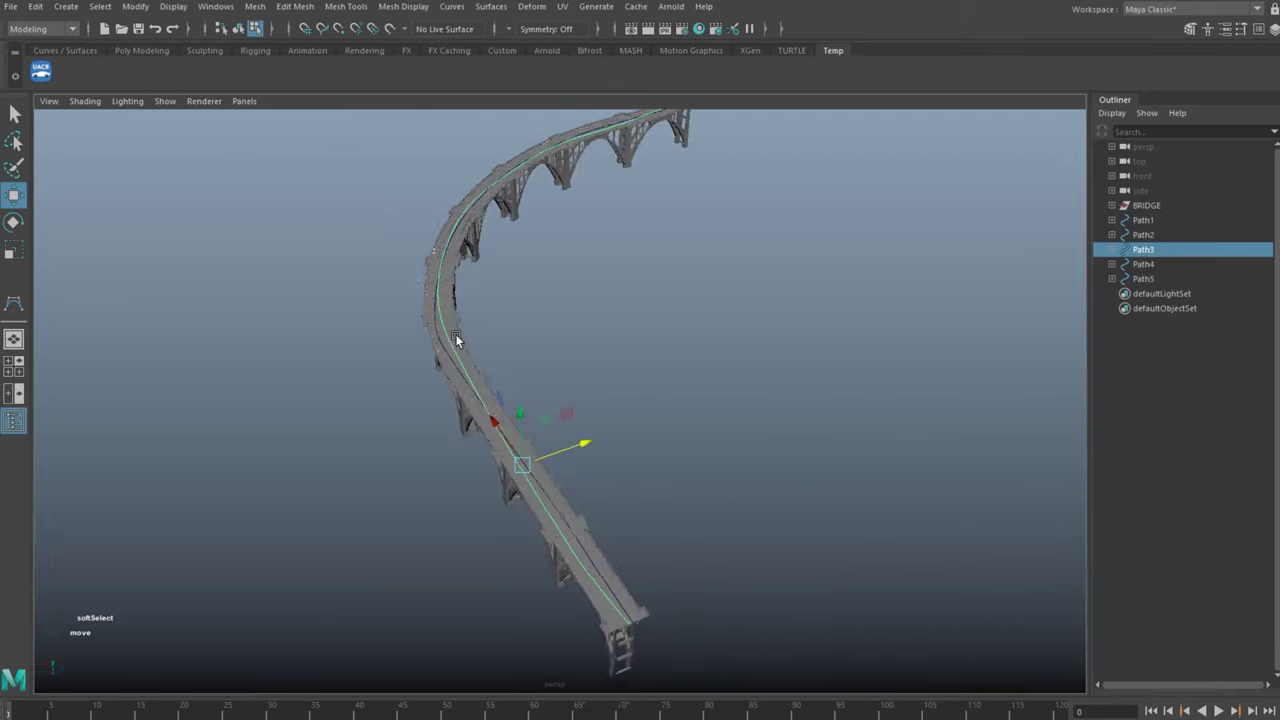
{"action": "key", "text": "F8"}
{"action": "left_click_drag", "start_coordinate": [417, 220], "coordinate": [490, 250]}
{"action": "middle_click_drag", "start_coordinate": [490, 250], "coordinate": [605, 288], "text": "alt"}
{"action": "scroll", "coordinate": [605, 288], "scroll_direction": "up", "scroll_amount": 2}
{"action": "key", "text": "b"}
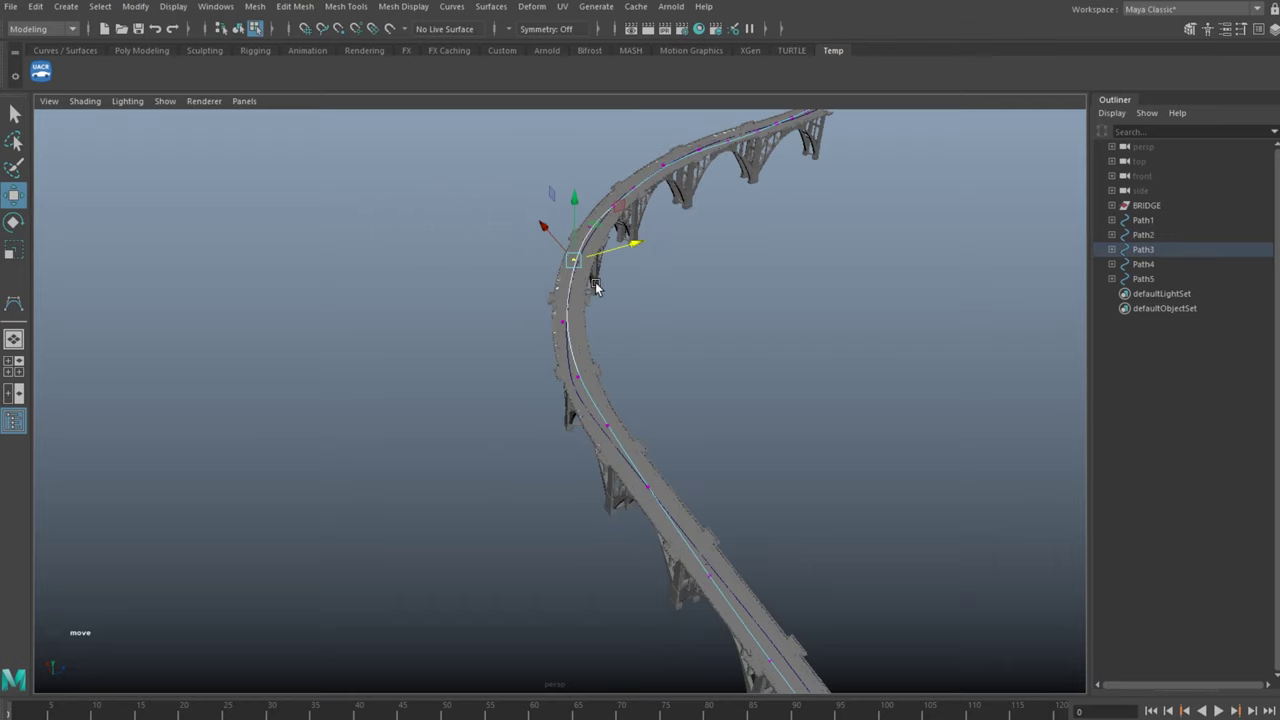
{"action": "key", "text": "b"}
{"action": "left_click", "coordinate": [547, 231]}
Rotate and move Path3's CVs through the bend and straight section to give it a different line
{"action": "left_click_drag", "start_coordinate": [511, 426], "coordinate": [730, 506]}
{"action": "key", "text": "e"}
{"action": "left_click_drag", "start_coordinate": [603, 509], "coordinate": [583, 490]}
{"action": "key", "text": "w"}
{"action": "left_click_drag", "start_coordinate": [688, 440], "coordinate": [668, 443]}
{"action": "left_click_drag", "start_coordinate": [665, 475], "coordinate": [561, 392], "text": "alt"}
{"action": "left_click_drag", "start_coordinate": [505, 325], "coordinate": [495, 321]}
{"action": "left_click_drag", "start_coordinate": [590, 320], "coordinate": [840, 325], "text": "alt"}
Shift Path4's CVs at the bridge's far curved end towards the outer side of the road
{"action": "left_click", "coordinate": [1160, 264]}
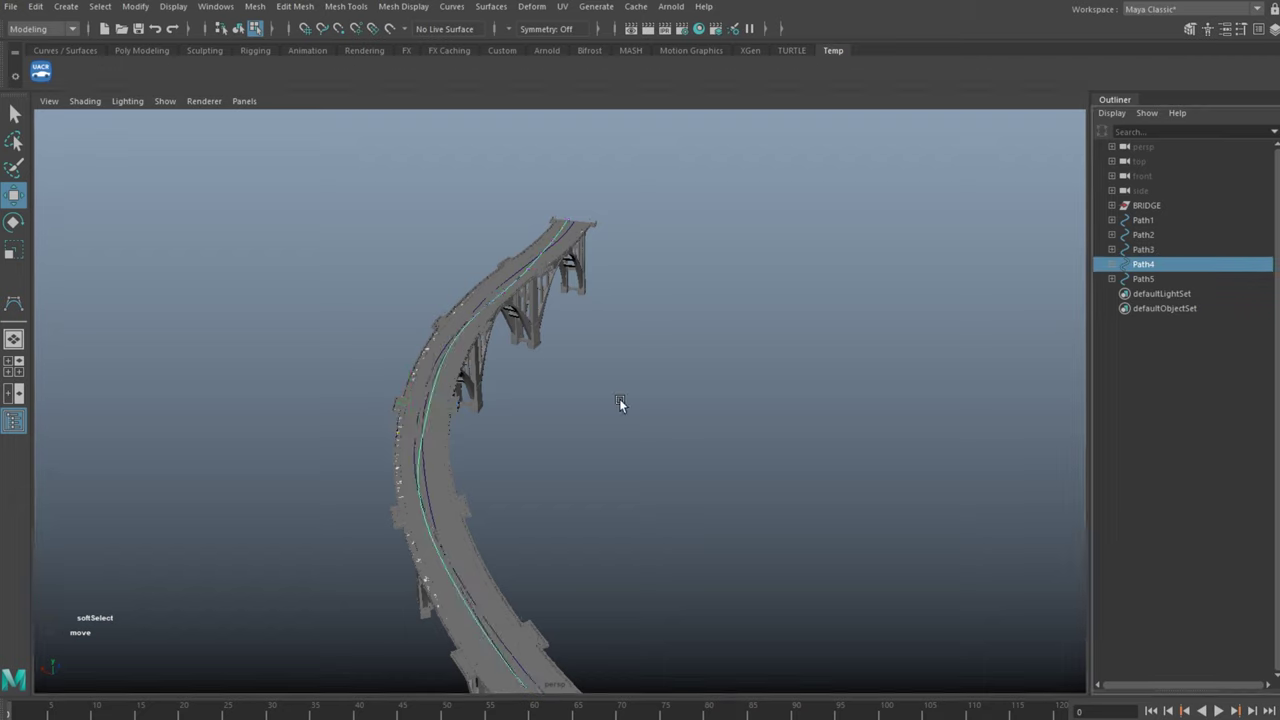
{"action": "middle_click_drag", "start_coordinate": [619, 398], "coordinate": [690, 328], "text": "alt"}
{"action": "left_click_drag", "start_coordinate": [469, 280], "coordinate": [643, 291]}
{"action": "left_click_drag", "start_coordinate": [740, 265], "coordinate": [650, 258], "text": "alt"}
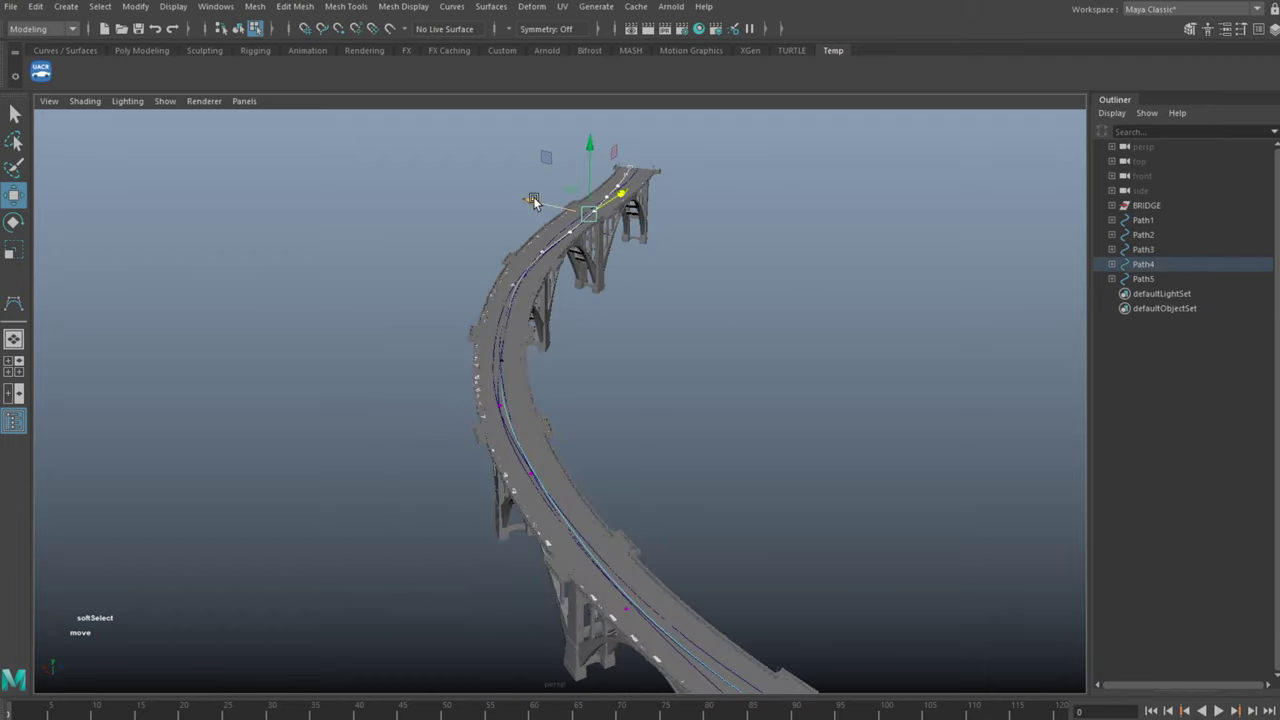
{"action": "left_click_drag", "start_coordinate": [534, 201], "coordinate": [525, 199]}
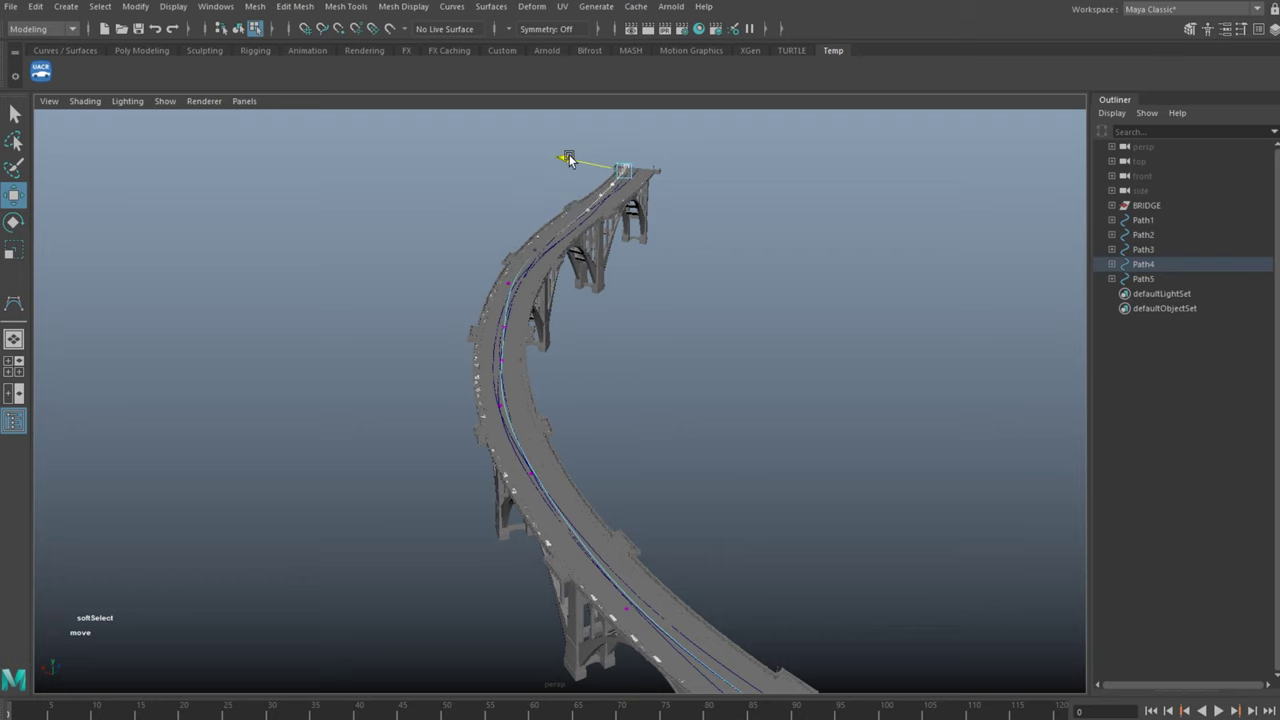
{"action": "left_click_drag", "start_coordinate": [637, 337], "coordinate": [640, 271], "text": "alt"}
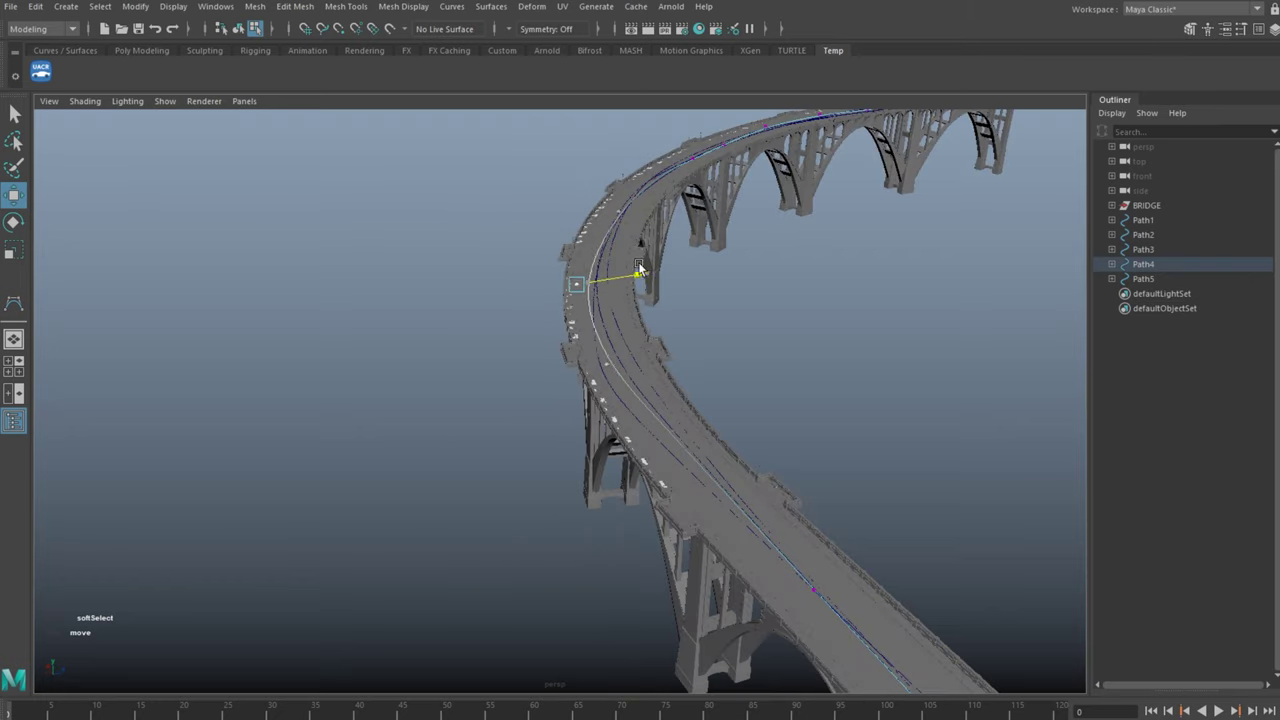
Move Path4's individual CVs sideways along the straight section so the path weaves across the road
{"action": "middle_click_drag", "start_coordinate": [668, 411], "coordinate": [554, 320], "text": "alt"}
{"action": "left_click_drag", "start_coordinate": [454, 328], "coordinate": [520, 358]}
{"action": "left_click_drag", "start_coordinate": [565, 333], "coordinate": [532, 340]}
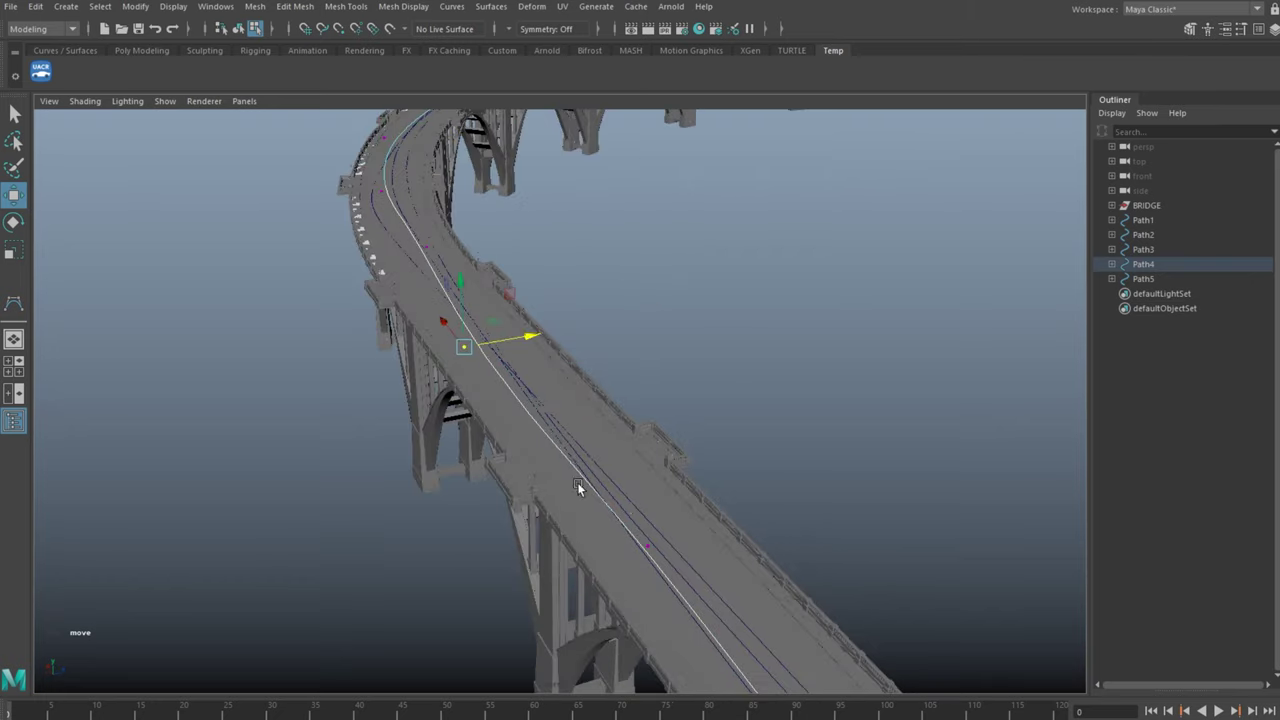
{"action": "left_click_drag", "start_coordinate": [577, 488], "coordinate": [511, 429], "text": "alt"}
{"action": "left_click_drag", "start_coordinate": [490, 340], "coordinate": [525, 343]}
{"action": "left_click_drag", "start_coordinate": [484, 396], "coordinate": [524, 396], "text": "alt"}
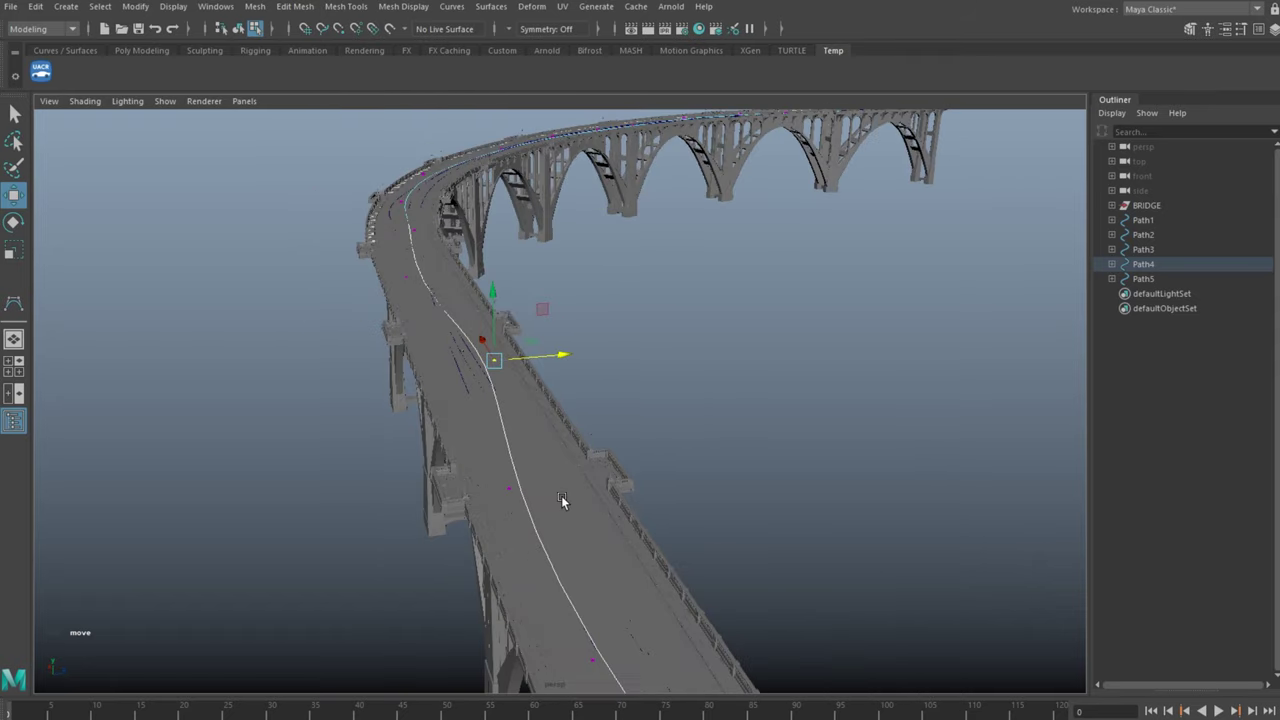
{"action": "left_click", "coordinate": [509, 488]}
{"action": "left_click_drag", "start_coordinate": [580, 484], "coordinate": [632, 482]}
{"action": "right_click_drag", "start_coordinate": [616, 515], "coordinate": [560, 503], "text": "alt"}
{"action": "left_click", "coordinate": [487, 482]}
Adjust Path4's individual CVs at the bend's entry and around the bend to smooth the weaving line
{"action": "left_click_drag", "start_coordinate": [560, 503], "coordinate": [344, 268], "text": "alt"}
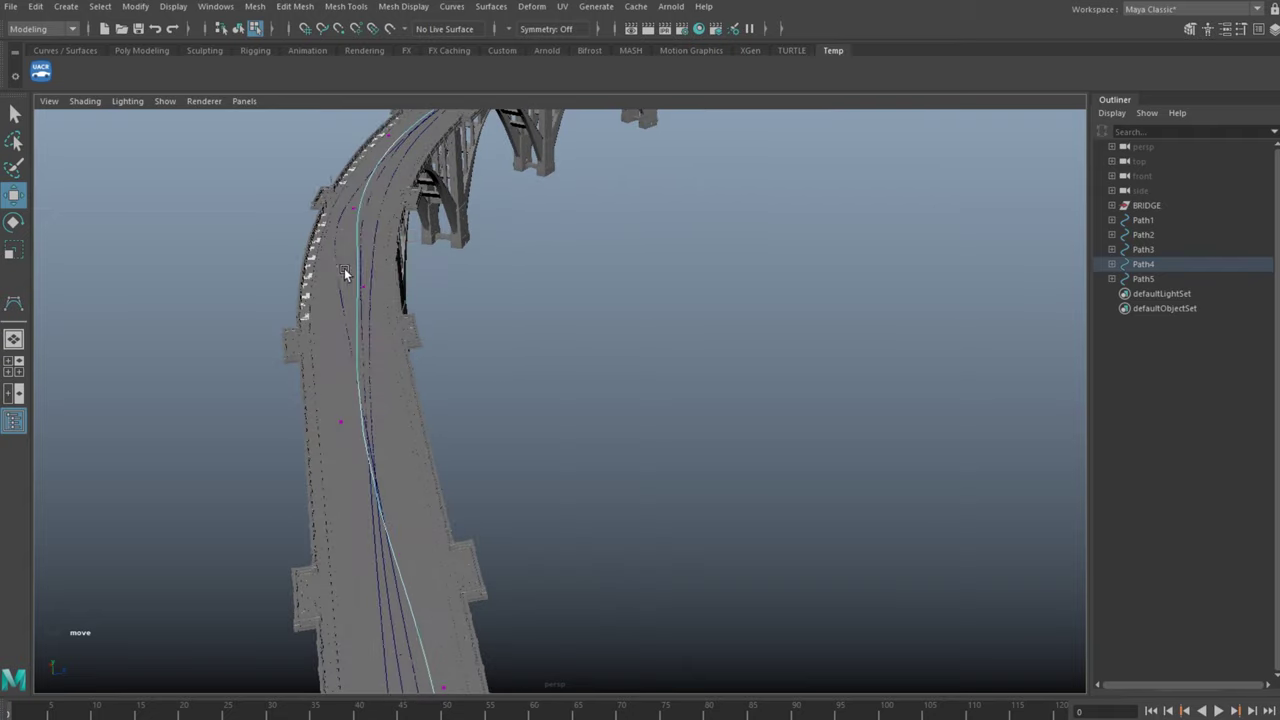
{"action": "left_click_drag", "start_coordinate": [310, 400], "coordinate": [382, 449]}
{"action": "left_click_drag", "start_coordinate": [405, 414], "coordinate": [414, 412]}
{"action": "left_click_drag", "start_coordinate": [397, 311], "coordinate": [340, 267]}
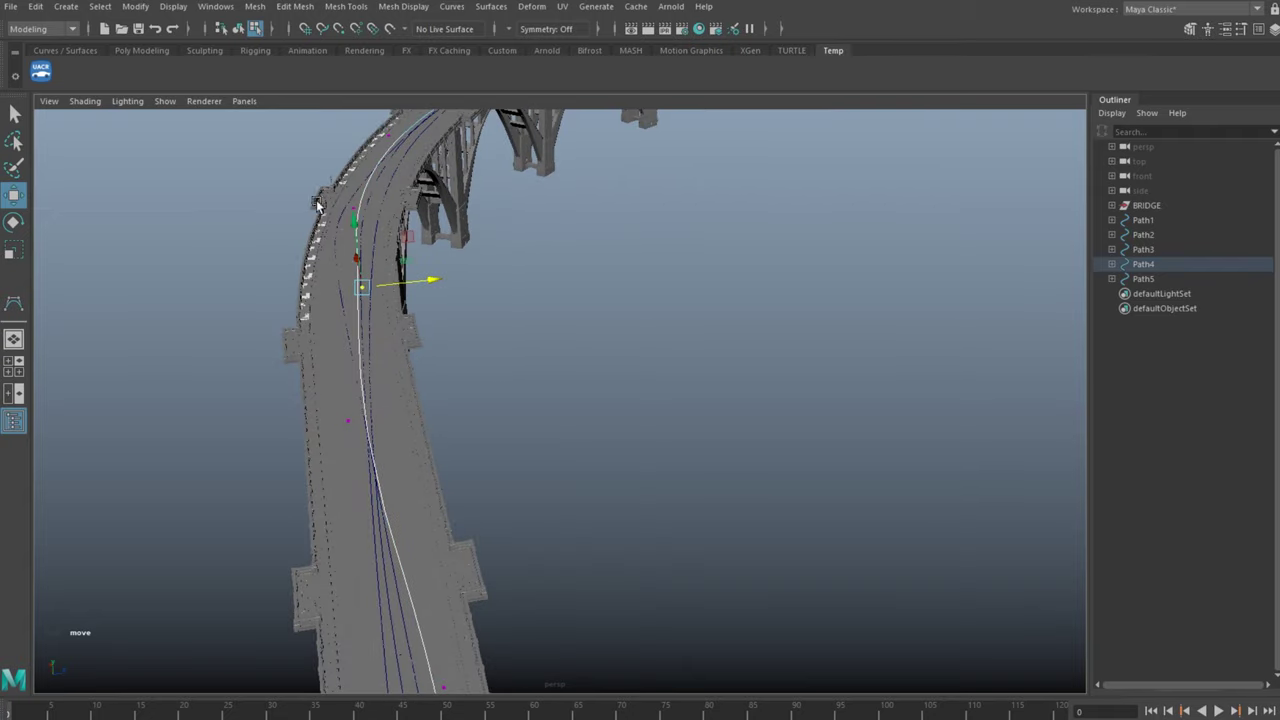
{"action": "left_click_drag", "start_coordinate": [320, 196], "coordinate": [444, 199]}
{"action": "middle_click_drag", "start_coordinate": [492, 216], "coordinate": [527, 261], "text": "alt"}
{"action": "left_click_drag", "start_coordinate": [379, 147], "coordinate": [485, 161]}
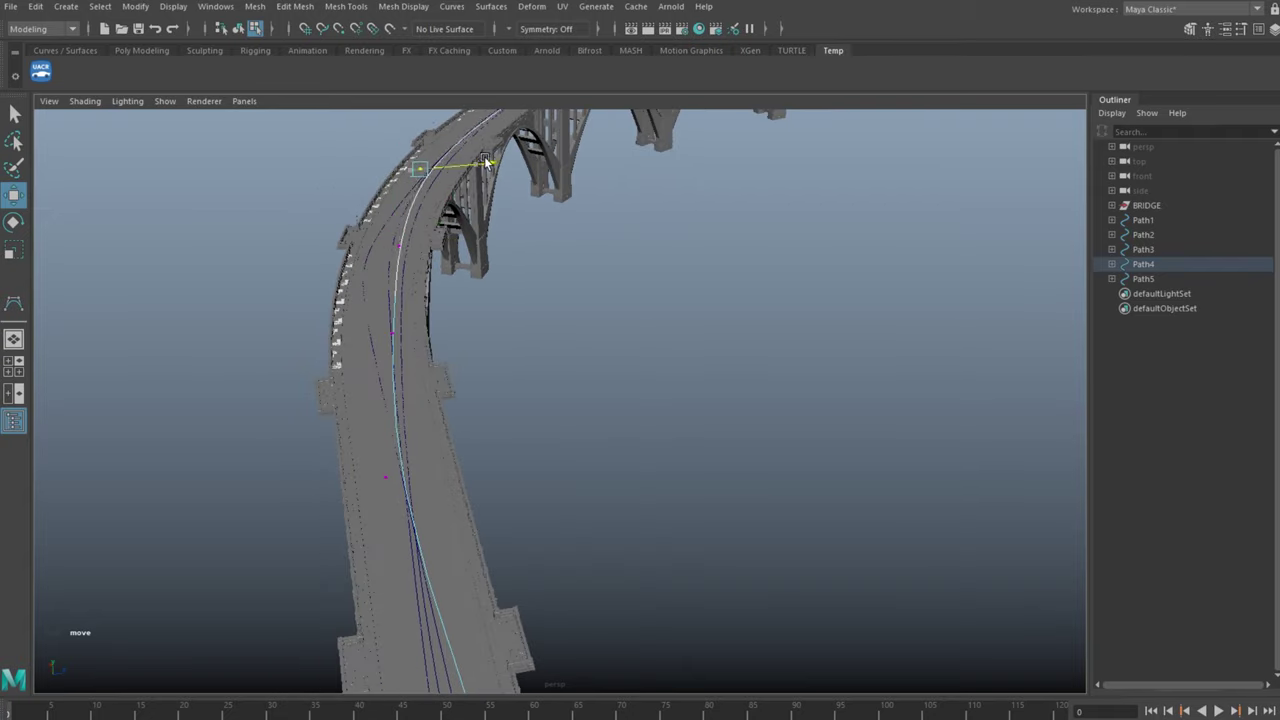
{"action": "left_click_drag", "start_coordinate": [580, 449], "coordinate": [420, 294], "text": "alt"}
{"action": "left_click", "coordinate": [424, 303]}
Reshape Path5 around the bend and towards the far end using soft selection, and return to object mode
{"action": "left_click", "coordinate": [1132, 283]}
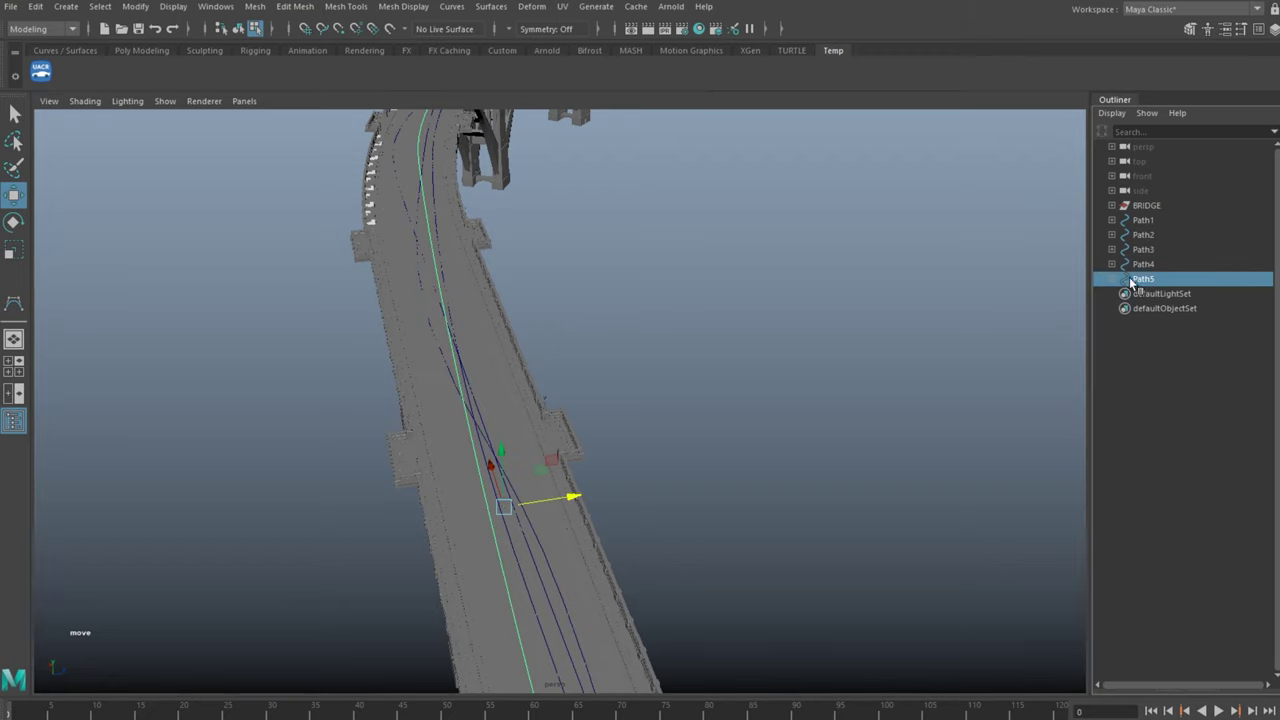
{"action": "left_click_drag", "start_coordinate": [474, 328], "coordinate": [402, 291]}
{"action": "left_click_drag", "start_coordinate": [510, 298], "coordinate": [536, 567]}
{"action": "mouse_move", "coordinate": [528, 243]}
{"action": "left_mouse_down"}
{"action": "mouse_move", "coordinate": [625, 322]}
{"action": "mouse_move", "coordinate": [550, 246]}
{"action": "left_mouse_up"}
{"action": "key", "text": "b"}
{"action": "middle_click_drag", "start_coordinate": [692, 148], "coordinate": [672, 235], "text": "alt"}
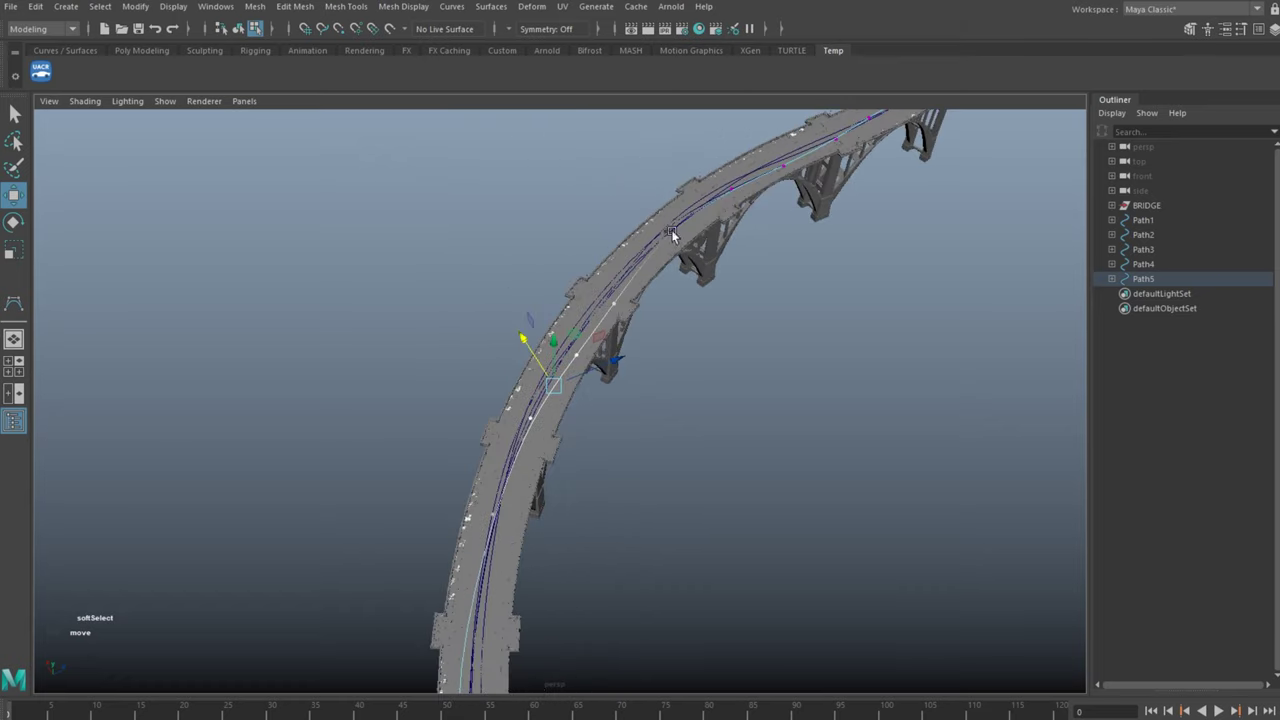
{"action": "left_click_drag", "start_coordinate": [671, 160], "coordinate": [798, 222]}
{"action": "left_click_drag", "start_coordinate": [722, 138], "coordinate": [714, 130]}
{"action": "scroll", "coordinate": [756, 400], "scroll_direction": "down", "scroll_amount": 3}
{"action": "key", "text": "F8"}
Save the scene with the bridge and five paths as Race in the Demo folder
{"action": "left_click_drag", "start_coordinate": [756, 402], "coordinate": [604, 346], "text": "alt"}
{"action": "left_click", "coordinate": [720, 354]}
{"action": "scroll", "coordinate": [696, 389], "scroll_direction": "up", "scroll_amount": 3}
{"action": "left_click_drag", "start_coordinate": [696, 389], "coordinate": [690, 382], "text": "alt"}
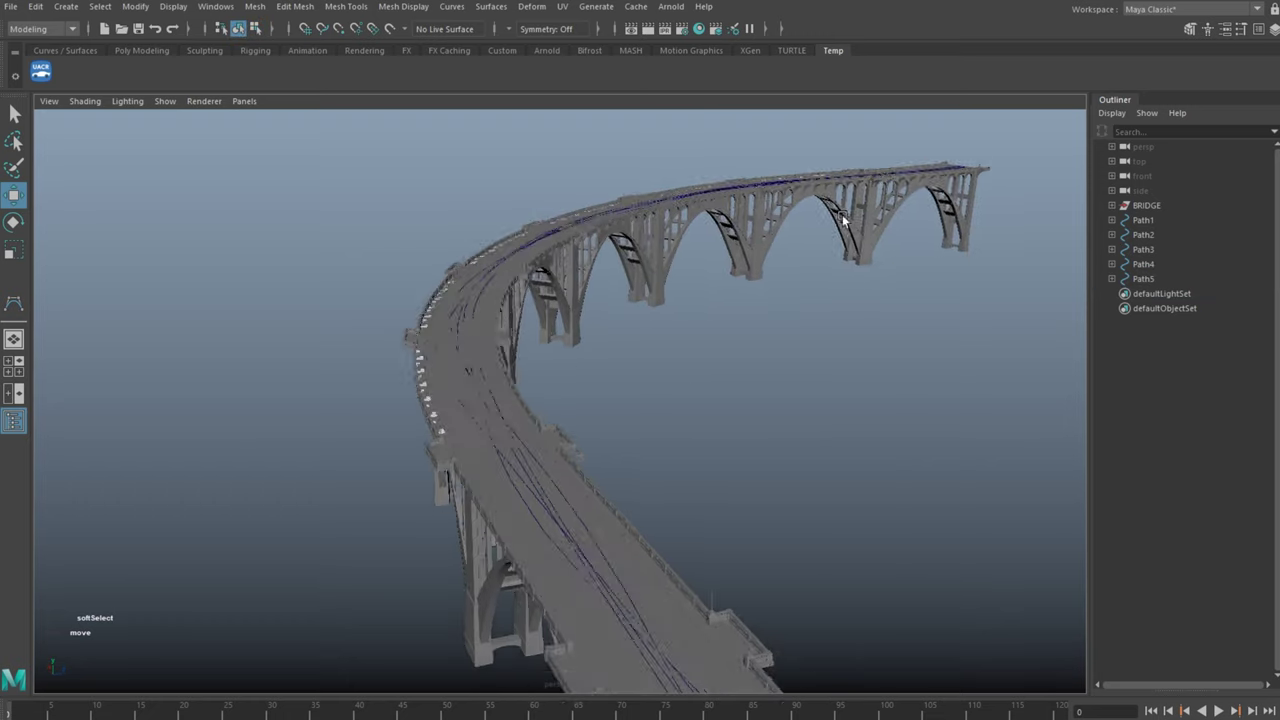
{"action": "left_click_drag", "start_coordinate": [843, 222], "coordinate": [853, 224], "text": "alt"}
{"action": "key", "text": "ctrl+shift+s"}
{"action": "left_click", "coordinate": [80, 493]}
{"action": "type", "text": "Race"}
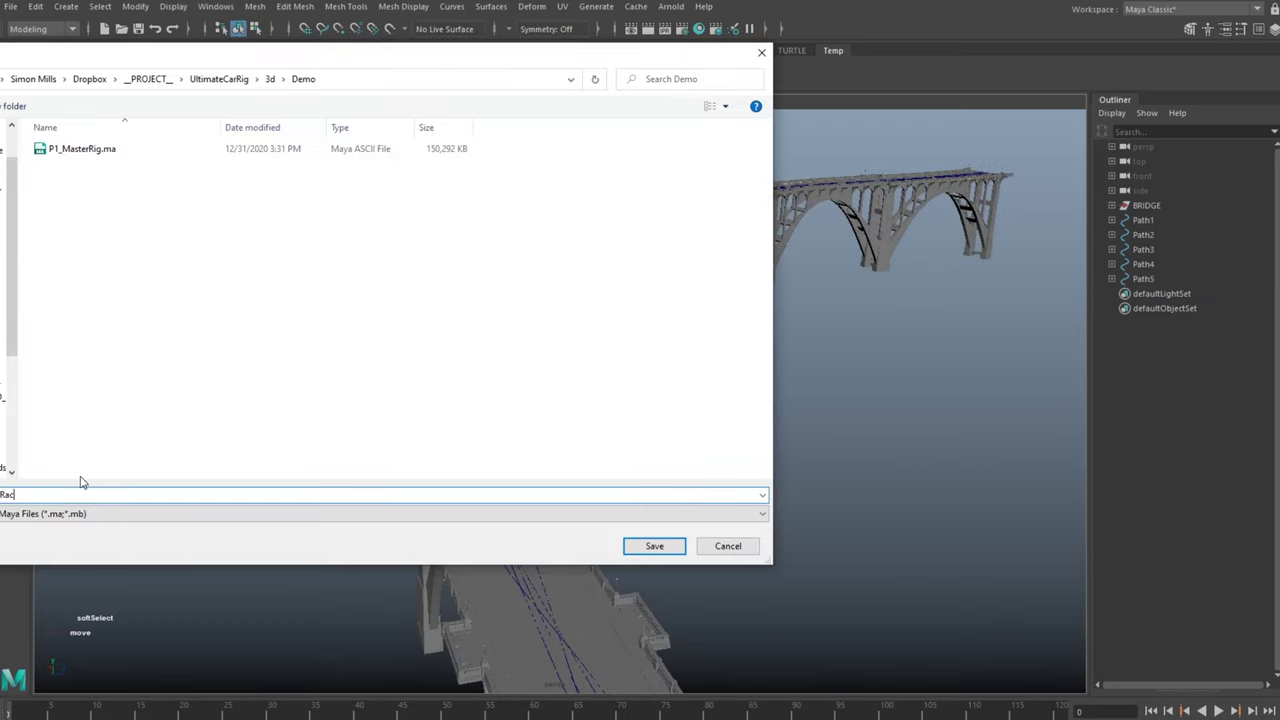
{"action": "left_click", "coordinate": [656, 546]}
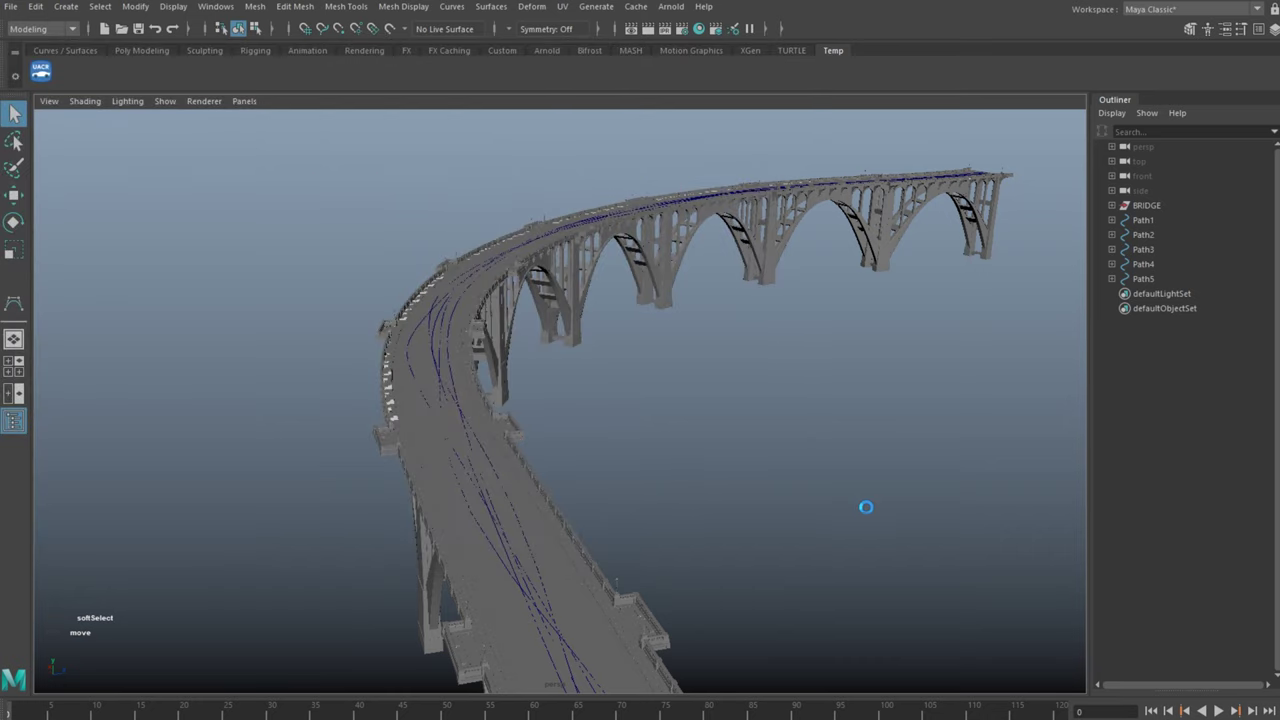
Import P1_MasterRig.ma from the Demo folder into the bridge scene and delete the leftover McLarenP1 node
{"action": "key", "text": "w"}
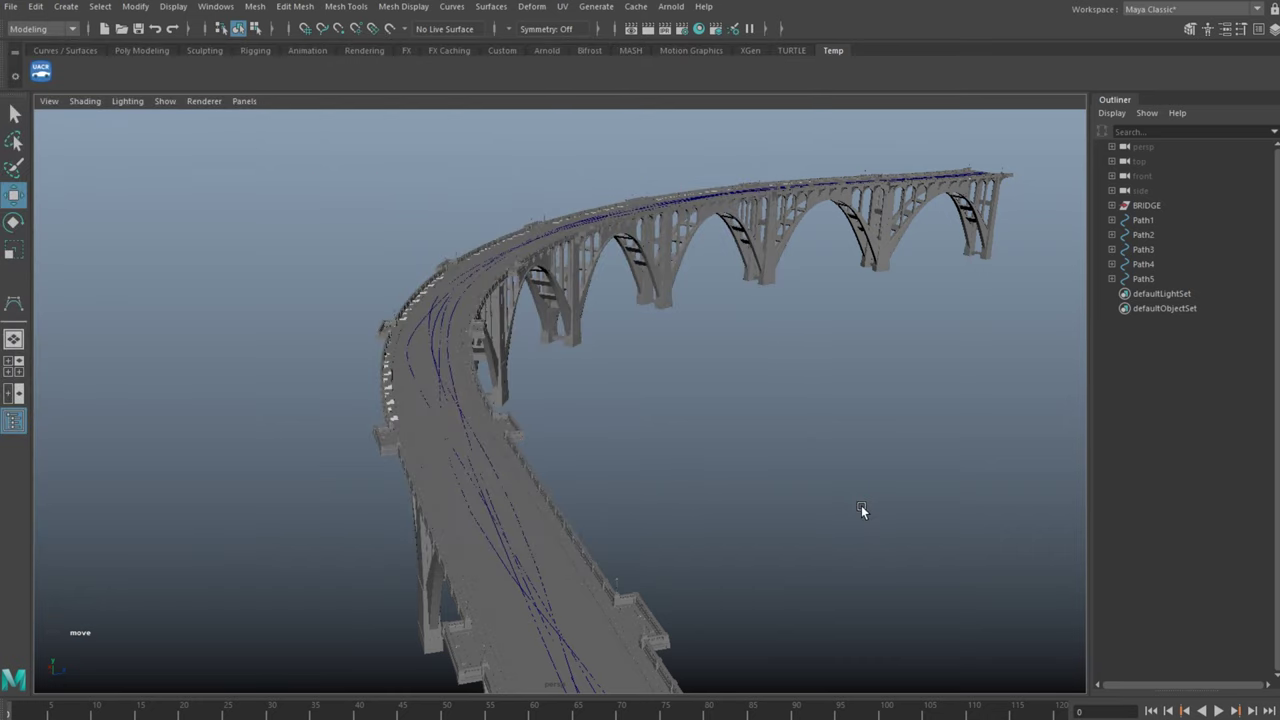
{"action": "key", "text": "alt+Tab"}
{"action": "left_click", "coordinate": [968, 527]}
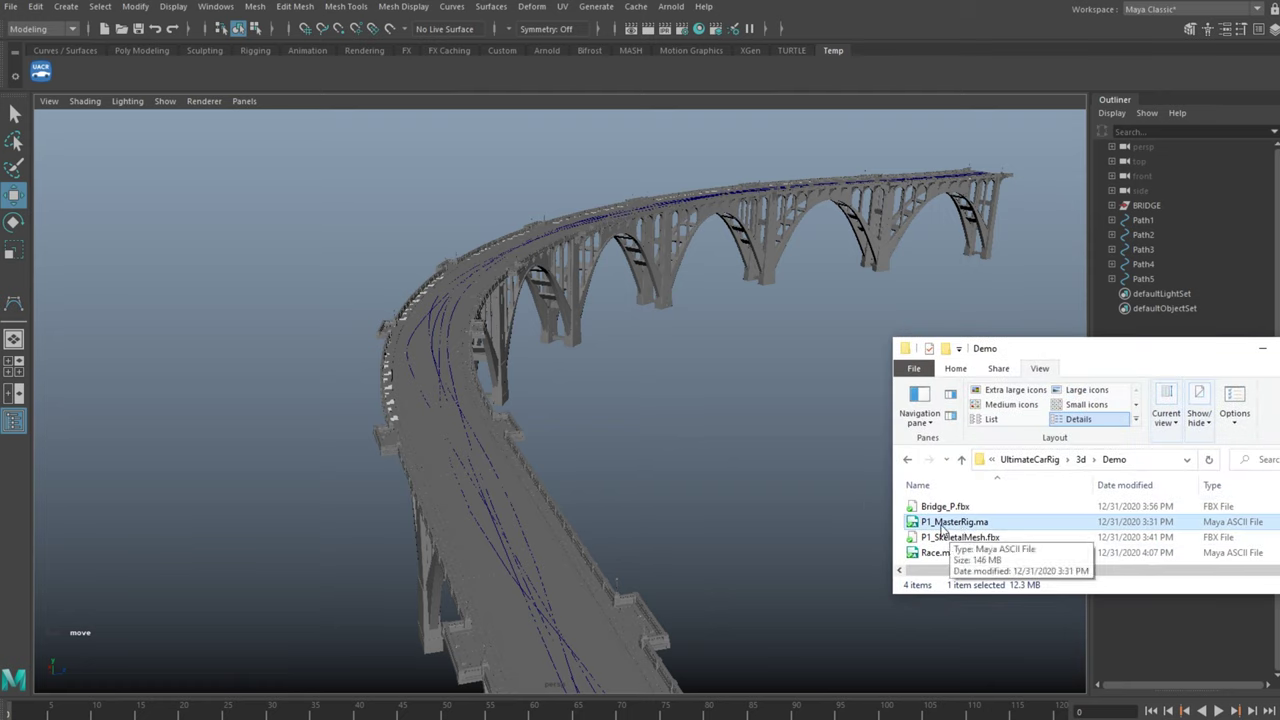
{"action": "left_click_drag", "start_coordinate": [941, 527], "coordinate": [745, 451]}
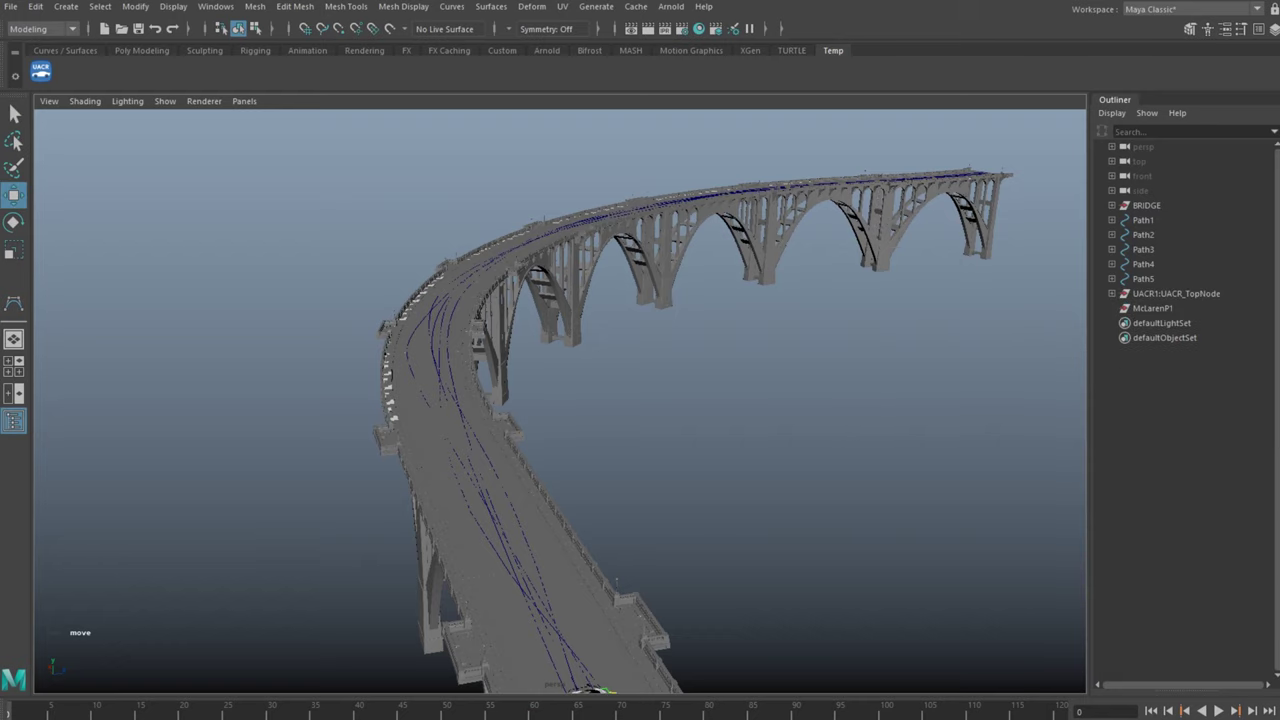
{"action": "left_click", "coordinate": [1152, 311]}
{"action": "key", "text": "Delete"}
{"action": "key", "text": "f"}
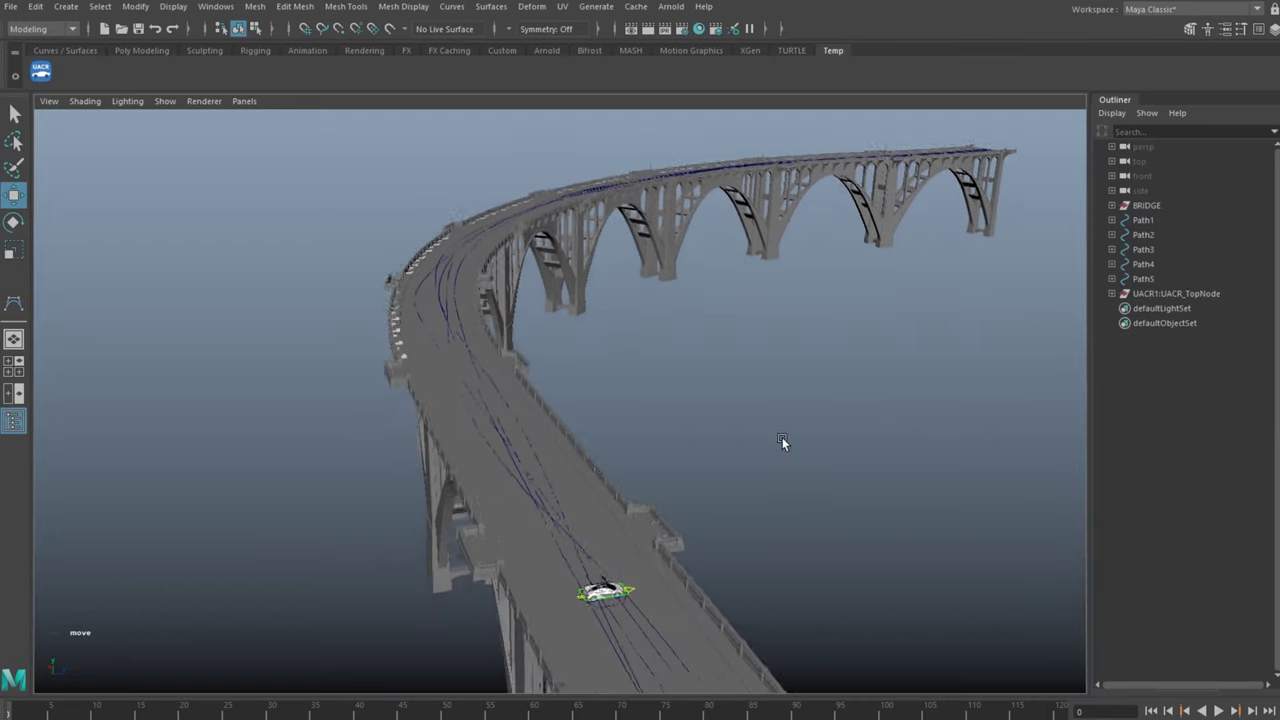
Import four more copies of P1_MasterRig.ma into the scene, deleting the extra McLarenP1 node after each import
{"action": "middle_click_drag", "start_coordinate": [798, 458], "coordinate": [762, 446], "text": "alt"}
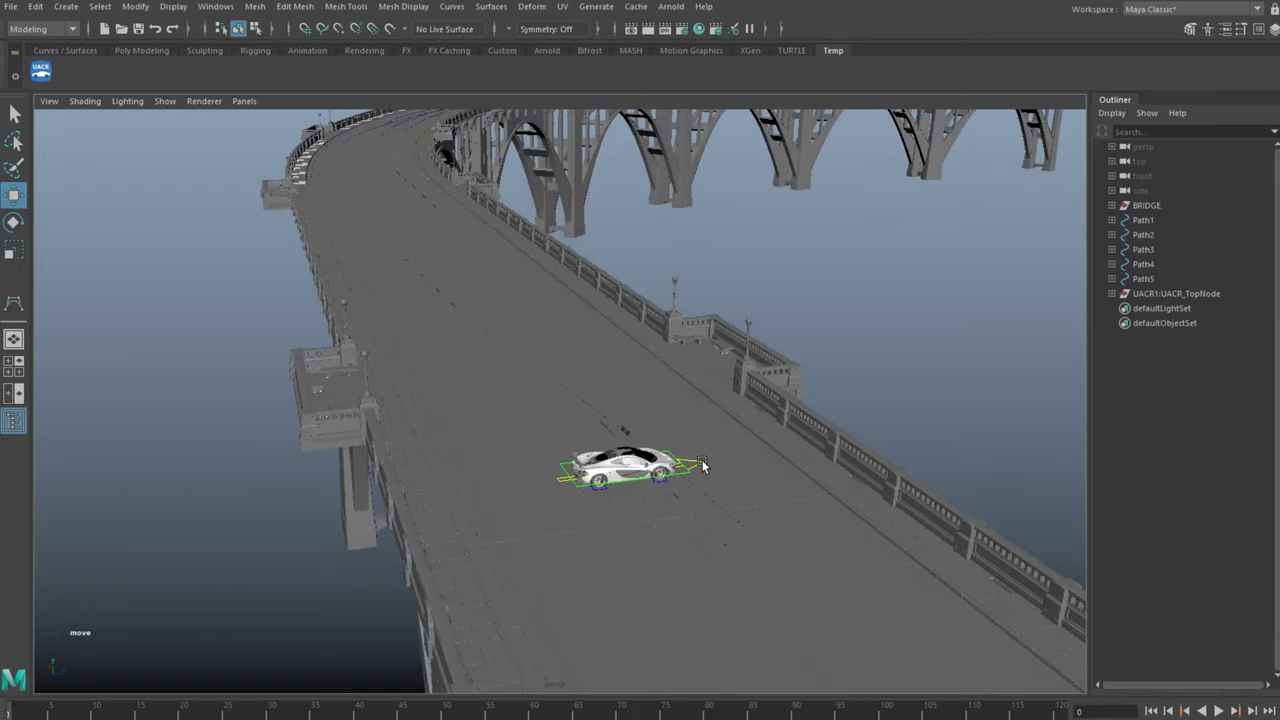
{"action": "left_click", "coordinate": [701, 460]}
{"action": "key", "text": "f"}
{"action": "scroll", "coordinate": [692, 451], "scroll_direction": "down", "scroll_amount": 8}
{"action": "left_click_drag", "start_coordinate": [690, 449], "coordinate": [702, 434], "text": "alt"}
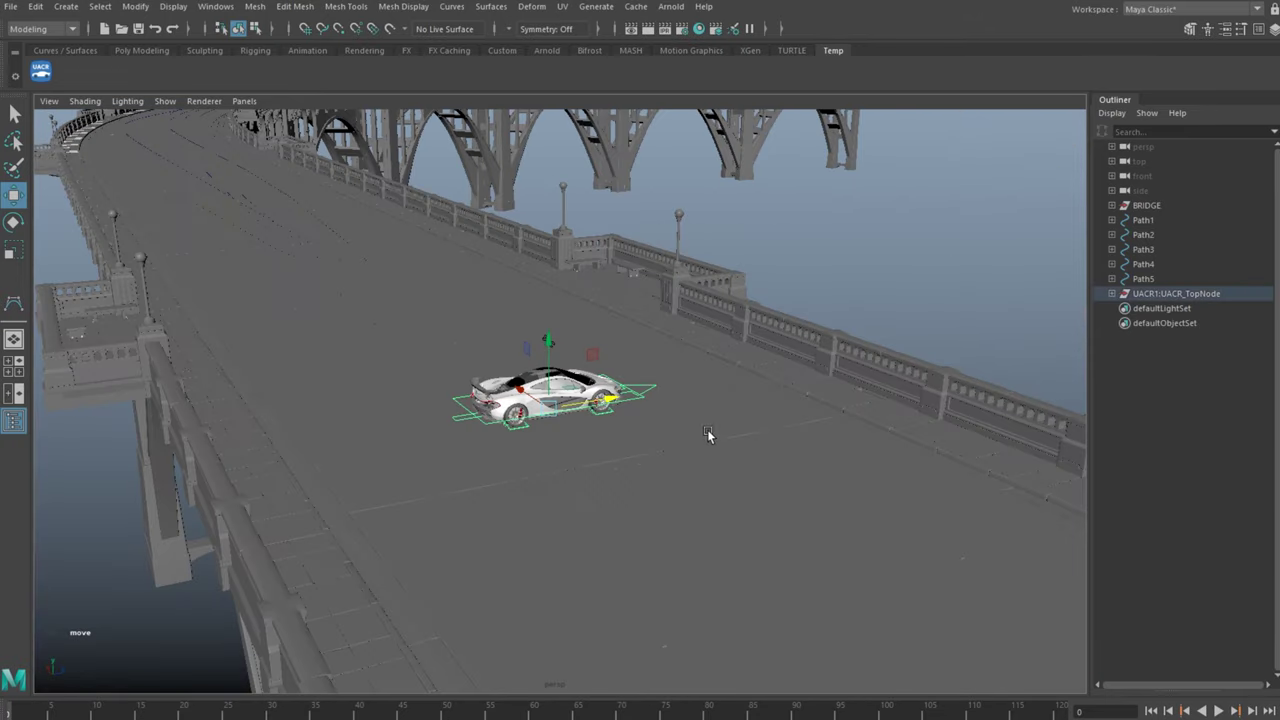
{"action": "left_click", "coordinate": [902, 290]}
{"action": "left_click_drag", "start_coordinate": [1212, 434], "coordinate": [983, 328]}
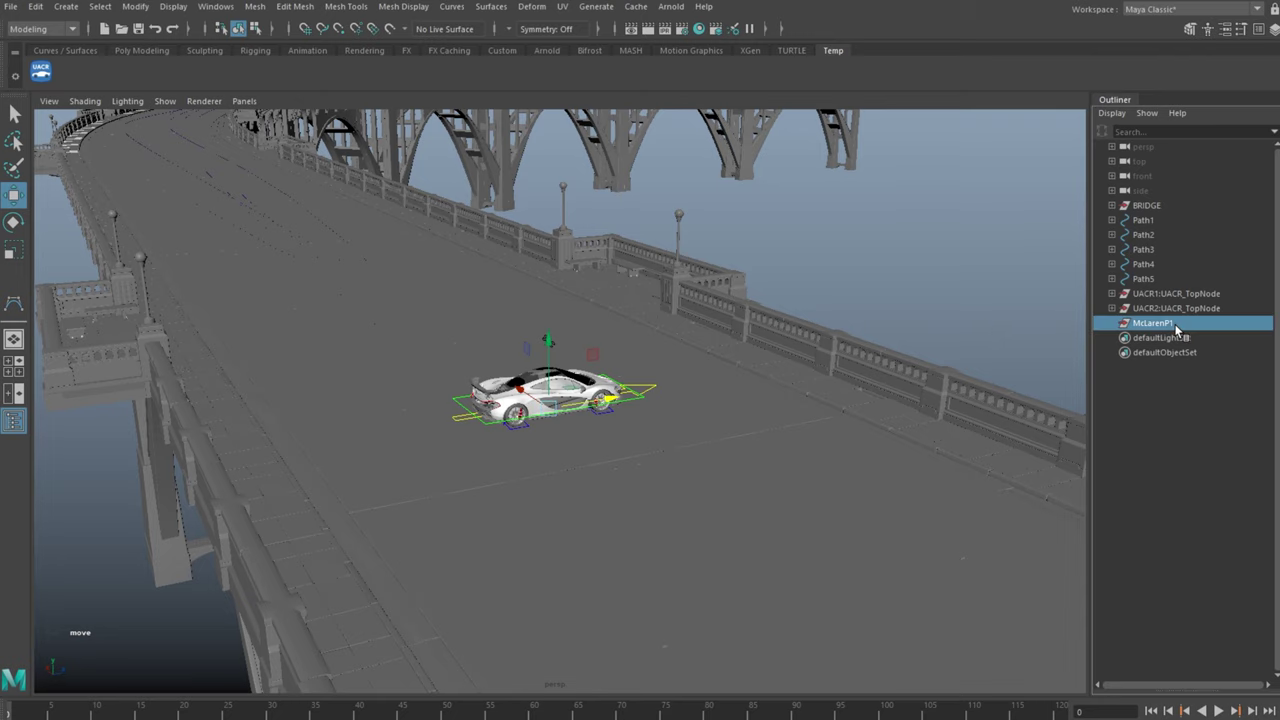
{"action": "left_click_drag", "start_coordinate": [1240, 487], "coordinate": [983, 299]}
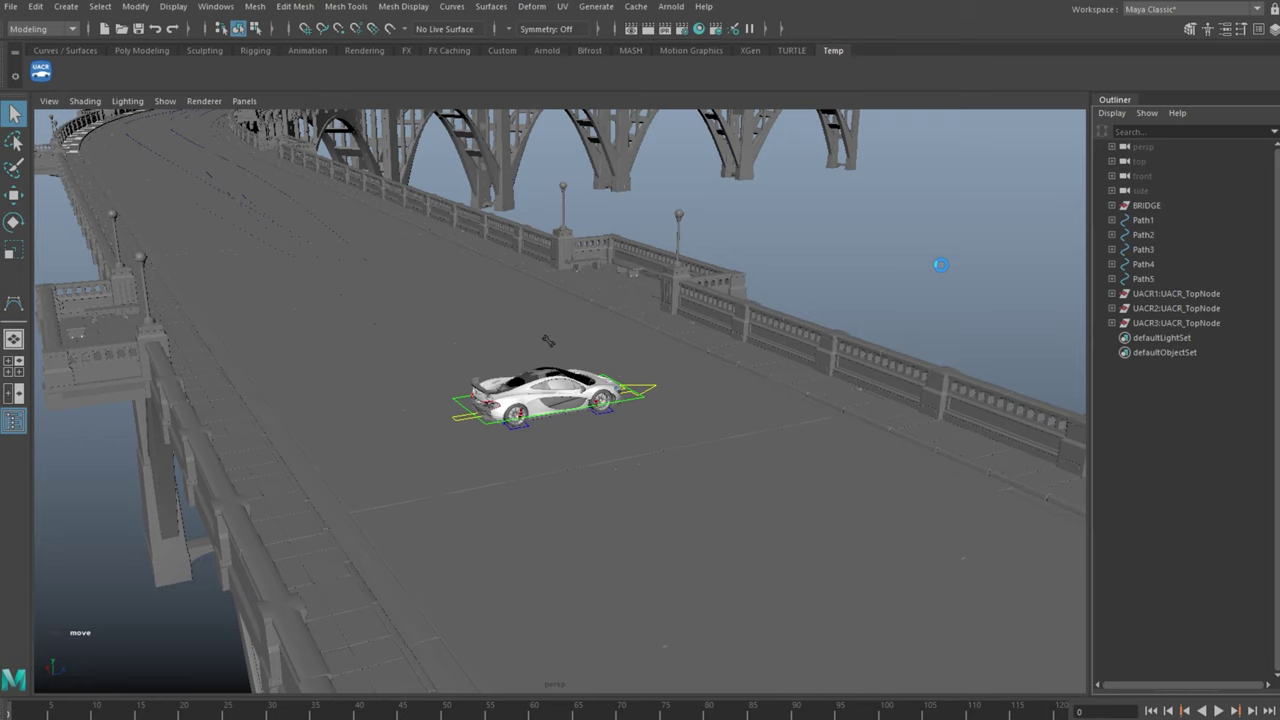
{"action": "left_click", "coordinate": [1172, 354]}
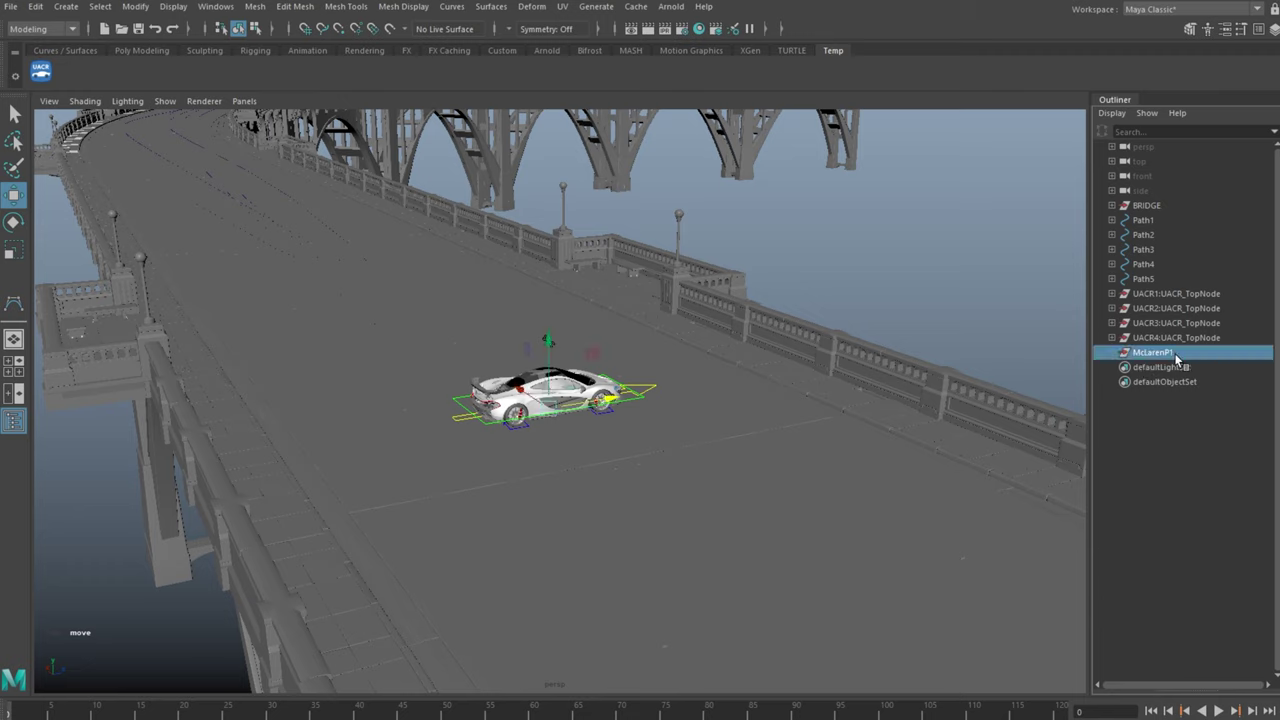
{"action": "key", "text": "Delete"}
{"action": "left_click_drag", "start_coordinate": [1238, 396], "coordinate": [1016, 309]}
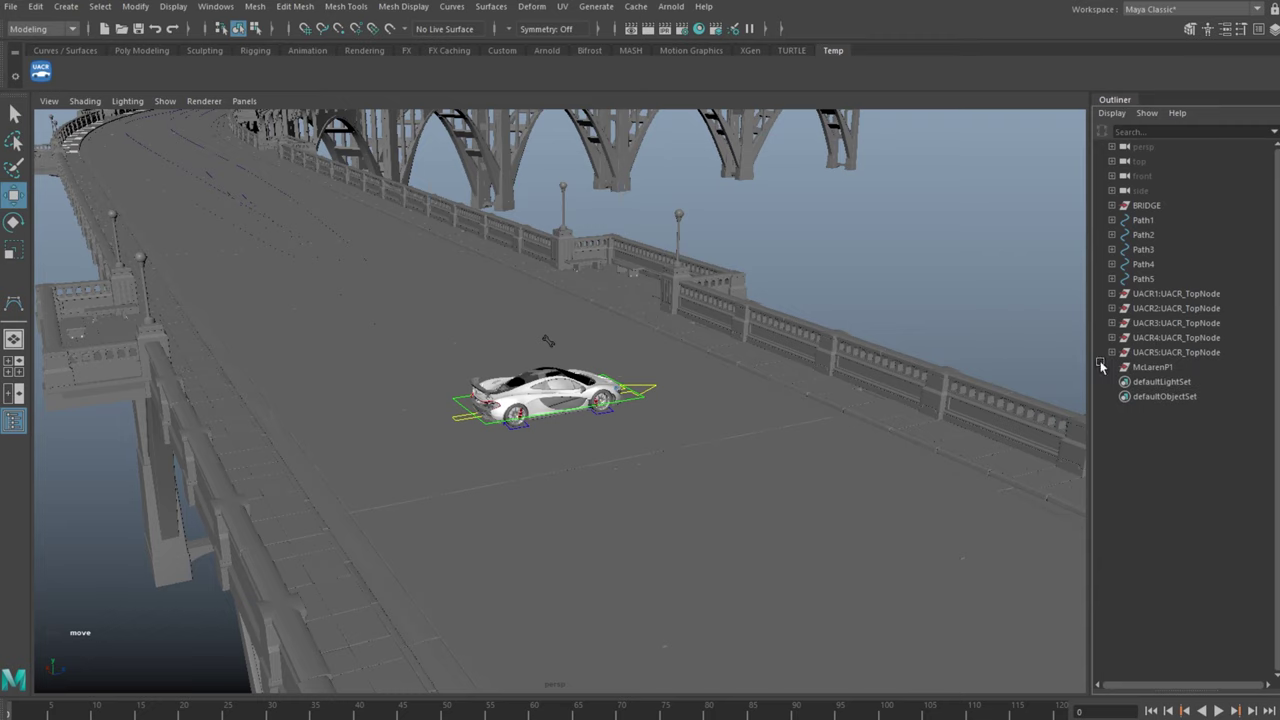
Hide BRIDGE and Path1 through Path5 so only the car rigs remain in view
{"action": "left_click", "coordinate": [1146, 205]}
{"action": "left_click", "coordinate": [1143, 278], "text": "shift"}
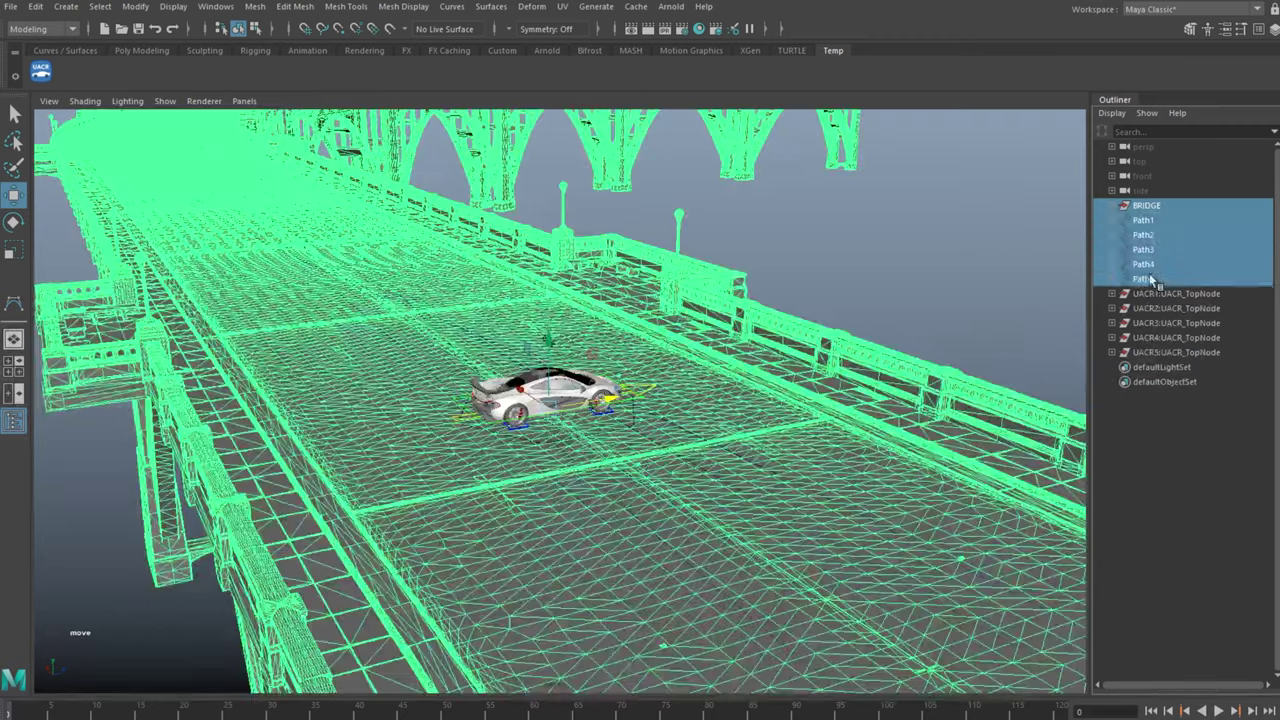
{"action": "key", "text": "ctrl+h"}
{"action": "scroll", "coordinate": [597, 433], "scroll_direction": "up", "scroll_amount": 6}
{"action": "left_click_drag", "start_coordinate": [796, 504], "coordinate": [746, 454]}
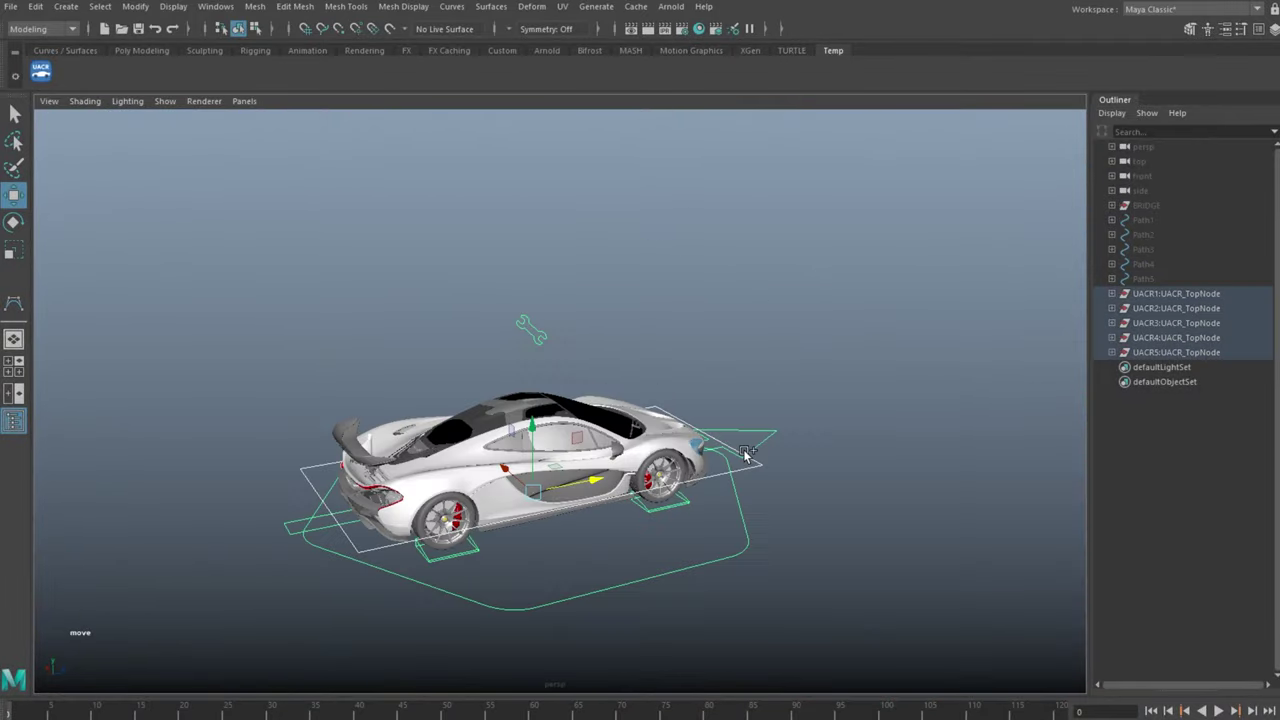
{"action": "left_click", "coordinate": [814, 338]}
{"action": "left_click_drag", "start_coordinate": [814, 338], "coordinate": [537, 394], "text": "alt"}
In the Layer Editor, show the five UACR skeleton layers and hide all UACR geometry and control layers
{"action": "left_click", "coordinate": [1273, 30]}
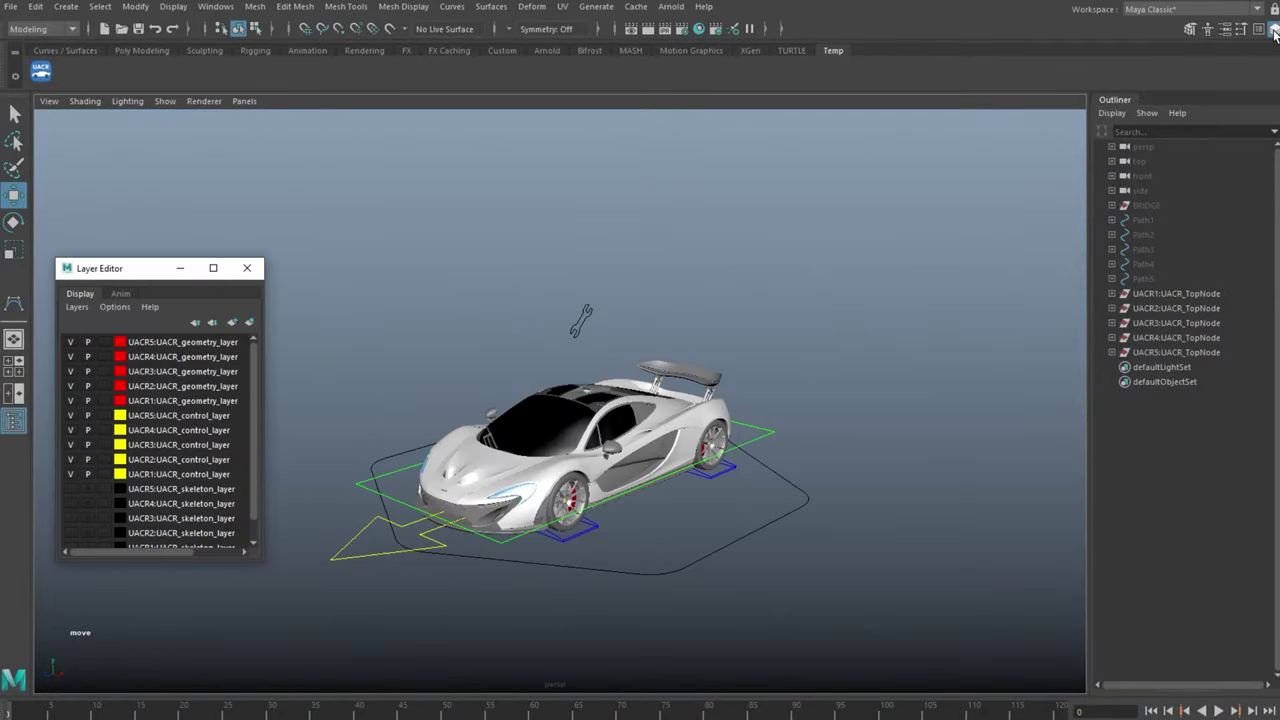
{"action": "scroll", "coordinate": [234, 431], "scroll_direction": "down", "scroll_amount": 2}
{"action": "left_click", "coordinate": [69, 466]}
{"action": "left_click", "coordinate": [70, 482]}
{"action": "left_click", "coordinate": [70, 496]}
{"action": "left_click", "coordinate": [70, 511]}
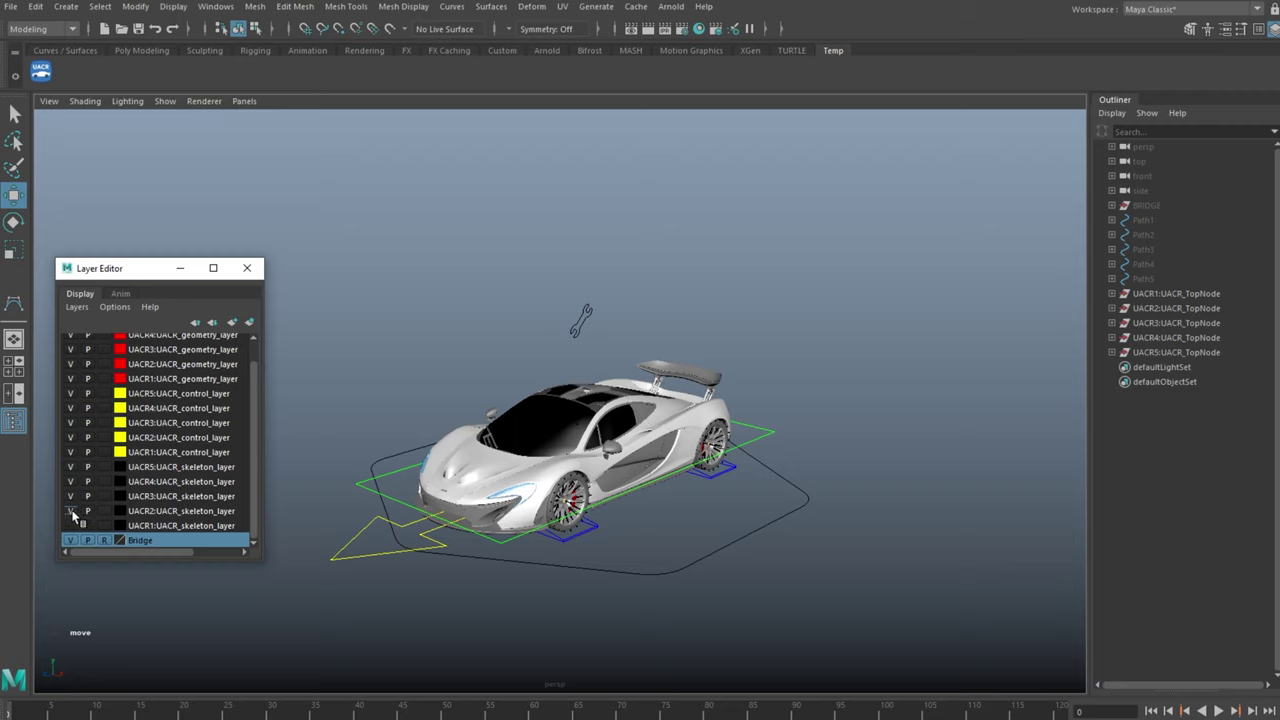
{"action": "left_click", "coordinate": [71, 526]}
{"action": "scroll", "coordinate": [135, 405], "scroll_direction": "up", "scroll_amount": 1}
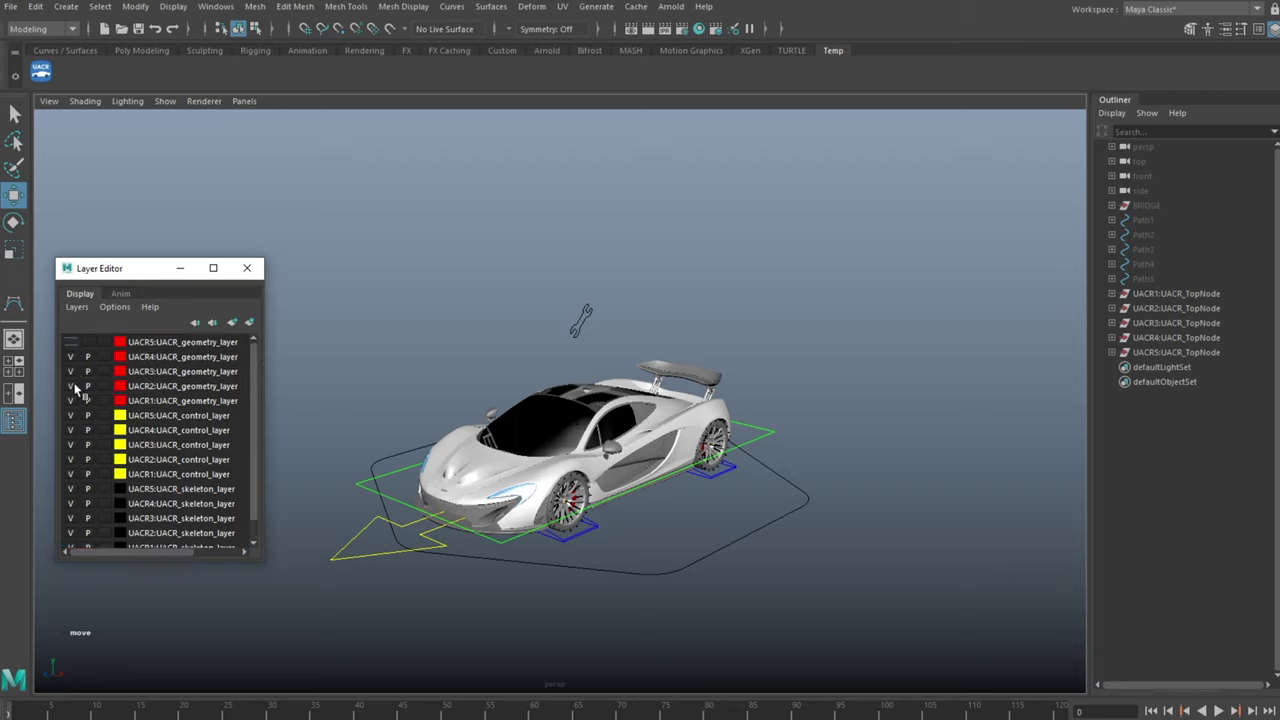
{"action": "left_click_drag", "start_coordinate": [71, 400], "coordinate": [71, 416]}
{"action": "left_click_drag", "start_coordinate": [72, 464], "coordinate": [75, 472]}
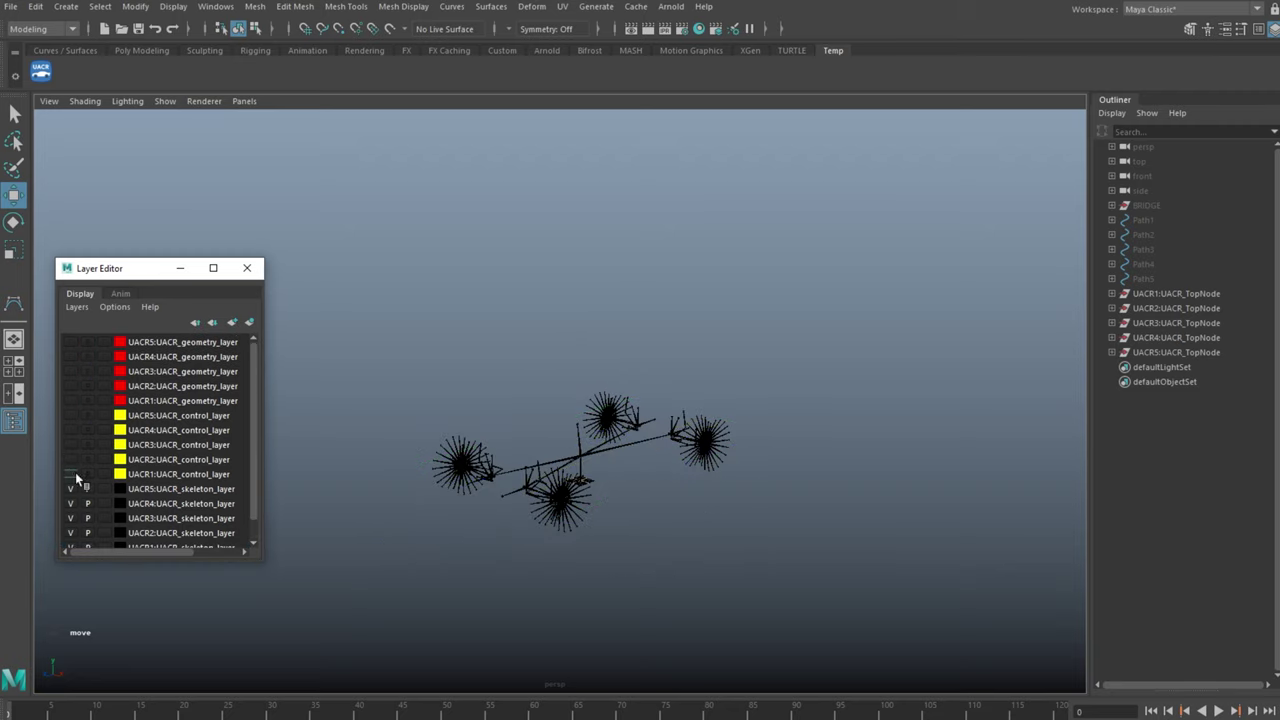
Select the root joints of all five car rigs and store them in a quick select set named ROOT_JTS
{"action": "mouse_move", "coordinate": [574, 508]}
{"action": "left_mouse_down", "text": "alt"}
{"action": "mouse_move", "coordinate": [616, 498]}
{"action": "mouse_move", "coordinate": [606, 473]}
{"action": "mouse_move", "coordinate": [572, 500]}
{"action": "left_mouse_up", "text": "alt"}
{"action": "left_click", "coordinate": [66, 6]}
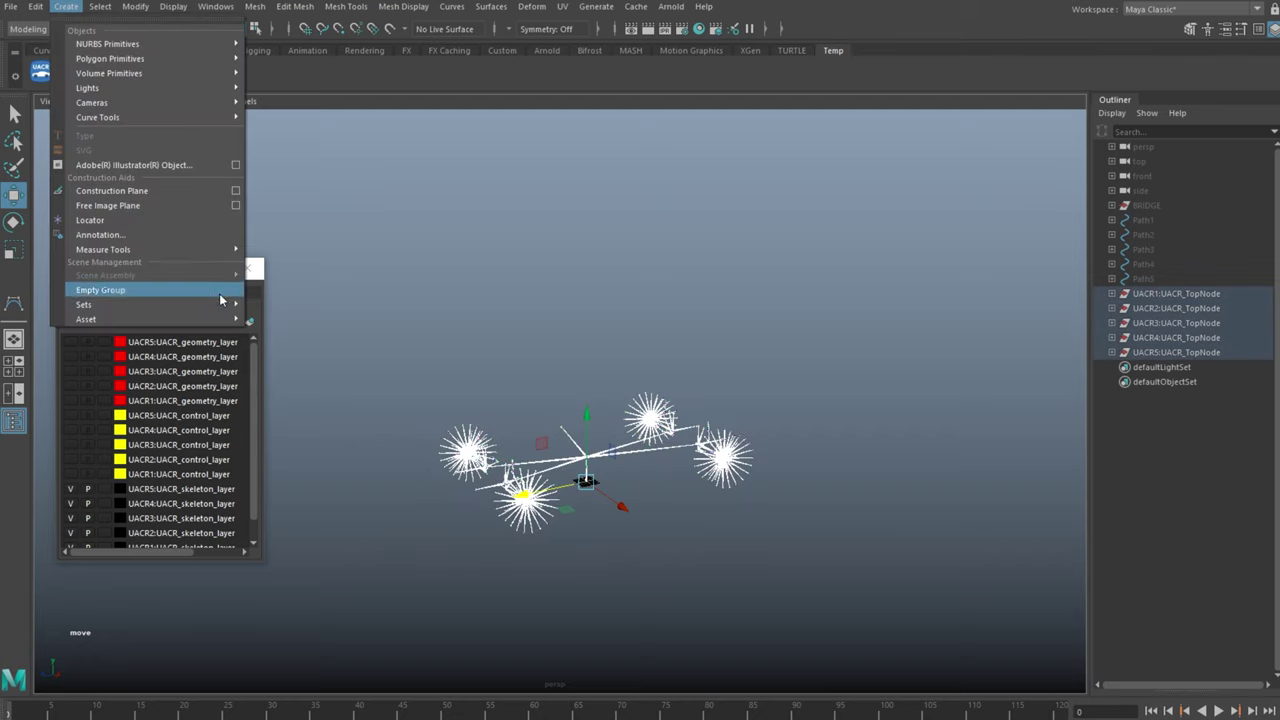
{"action": "mouse_move", "coordinate": [220, 304]}
{"action": "left_click", "coordinate": [300, 318]}
{"action": "type", "text": "RO"}
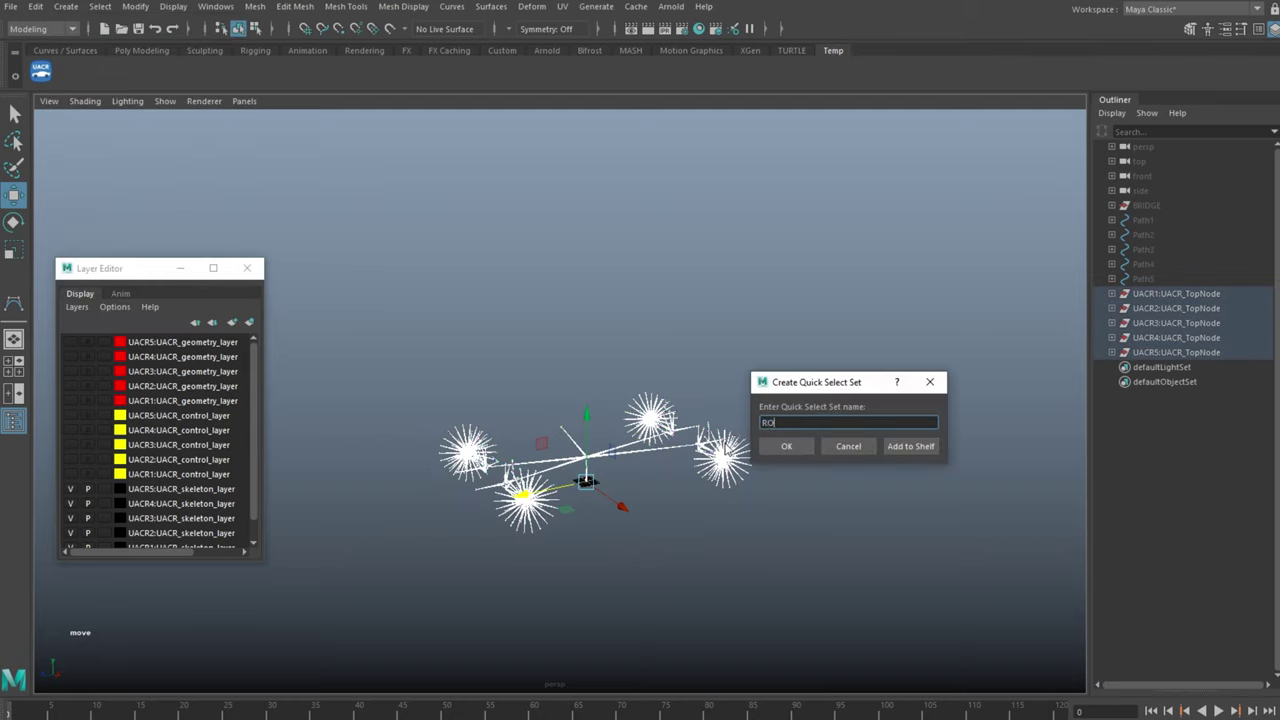
{"action": "type", "text": "OT_JTS"}
{"action": "left_click", "coordinate": [797, 450]}
{"action": "left_click", "coordinate": [880, 420]}
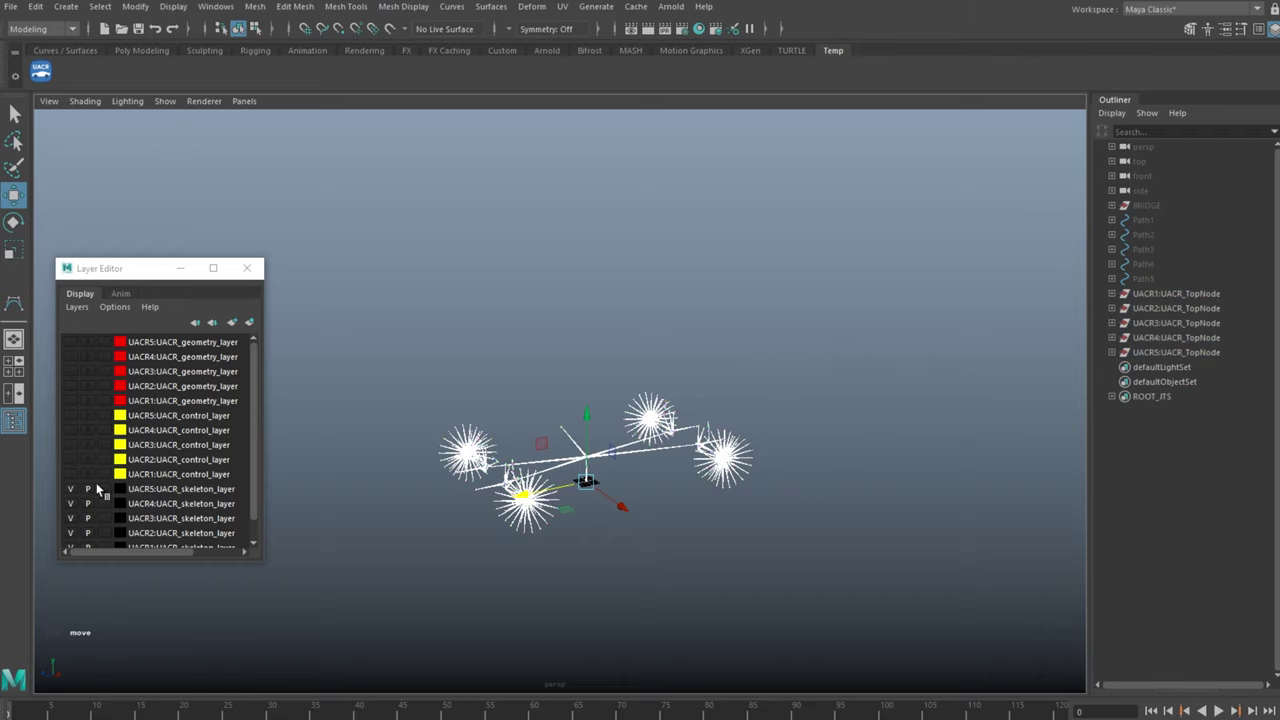
Hide the five UACR skeleton layers and show the five UACR control layers
{"action": "scroll", "coordinate": [97, 487], "scroll_direction": "down", "scroll_amount": 2}
{"action": "left_click", "coordinate": [70, 467]}
{"action": "left_click", "coordinate": [70, 481]}
{"action": "left_click", "coordinate": [70, 496]}
{"action": "left_click", "coordinate": [70, 511]}
{"action": "left_click", "coordinate": [70, 525]}
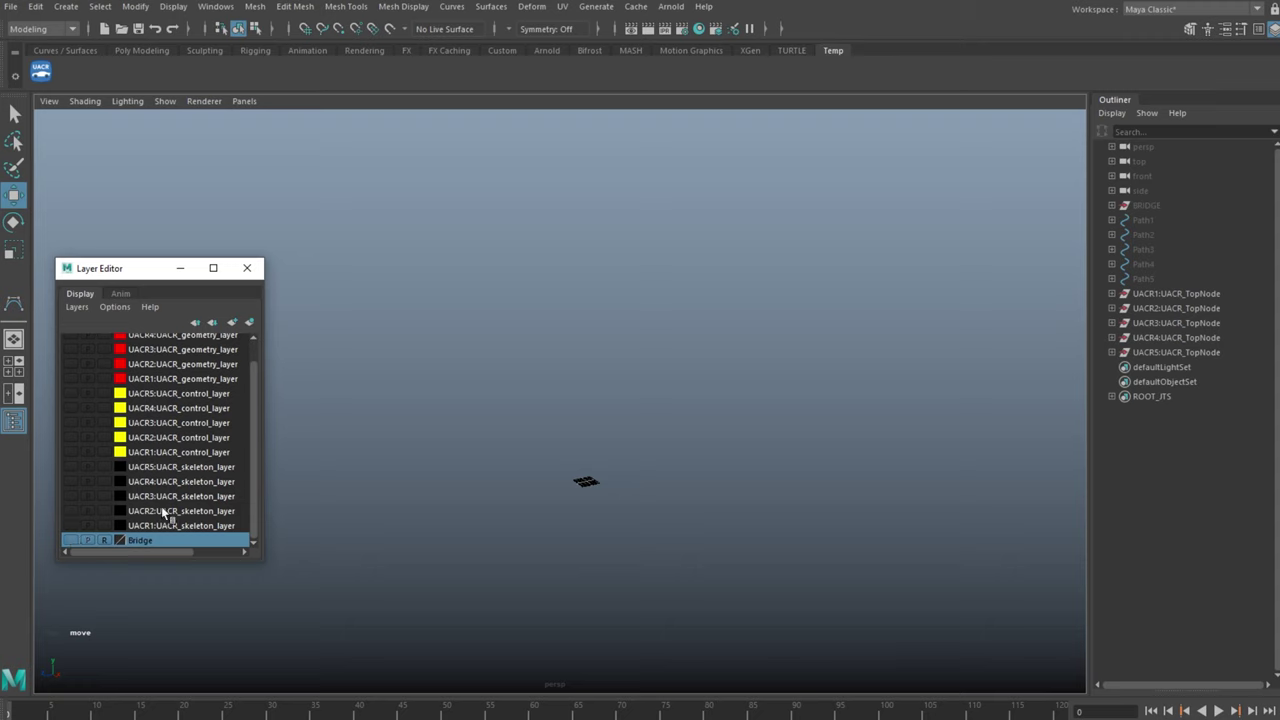
{"action": "left_click_drag", "start_coordinate": [73, 451], "coordinate": [72, 423]}
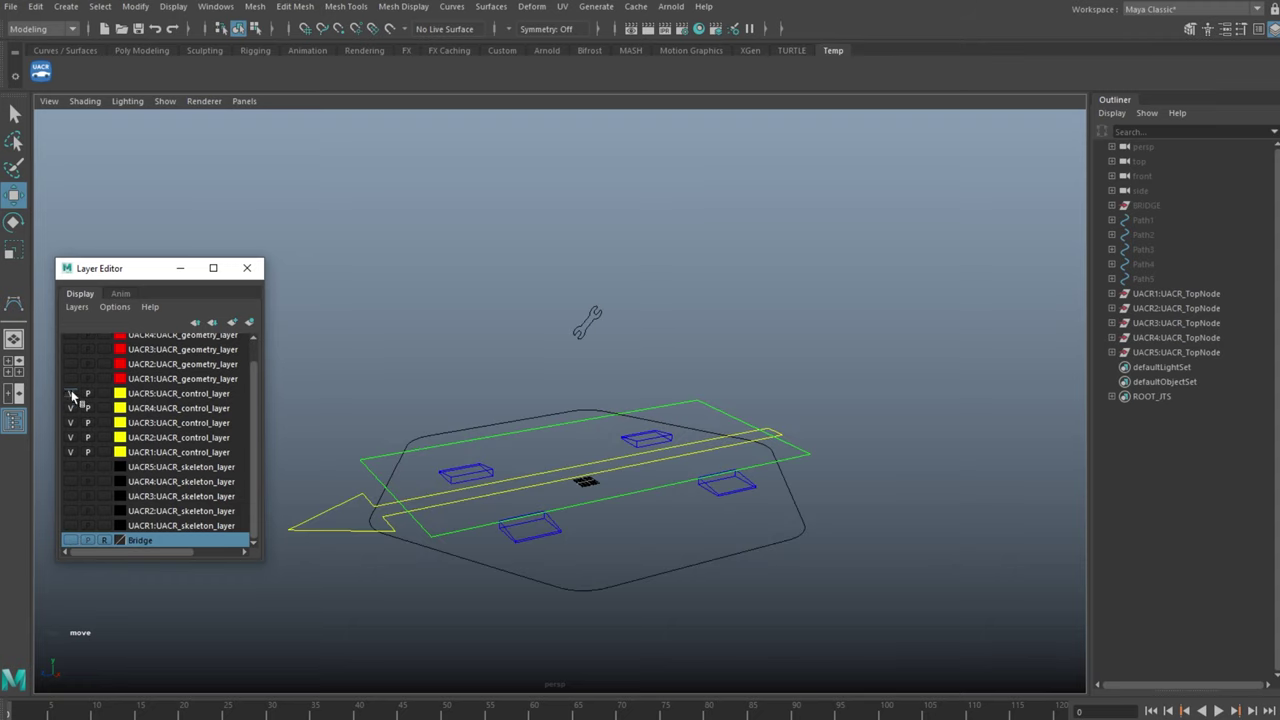
{"action": "left_click", "coordinate": [71, 391]}
Select the outer root controls of all five rigs and store them in a quick select set named ROOT_CTRLS
{"action": "left_click_drag", "start_coordinate": [700, 545], "coordinate": [650, 618]}
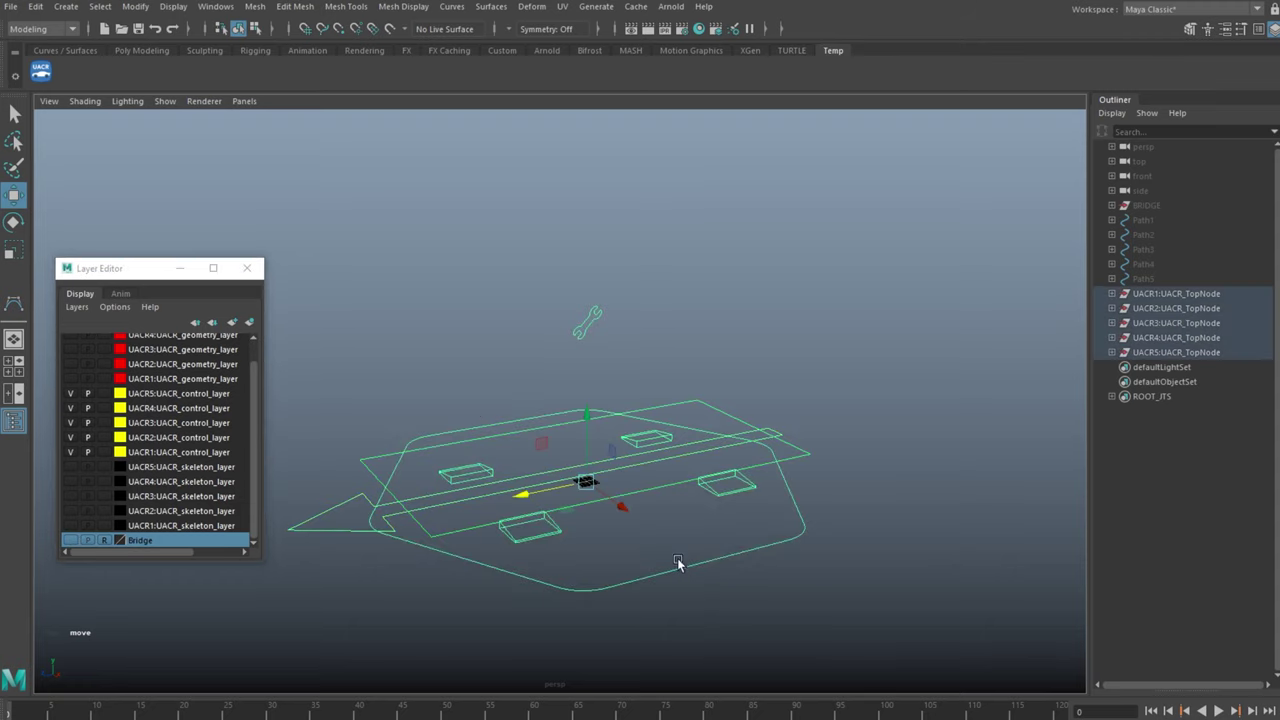
{"action": "left_click", "coordinate": [66, 6]}
{"action": "mouse_move", "coordinate": [84, 304]}
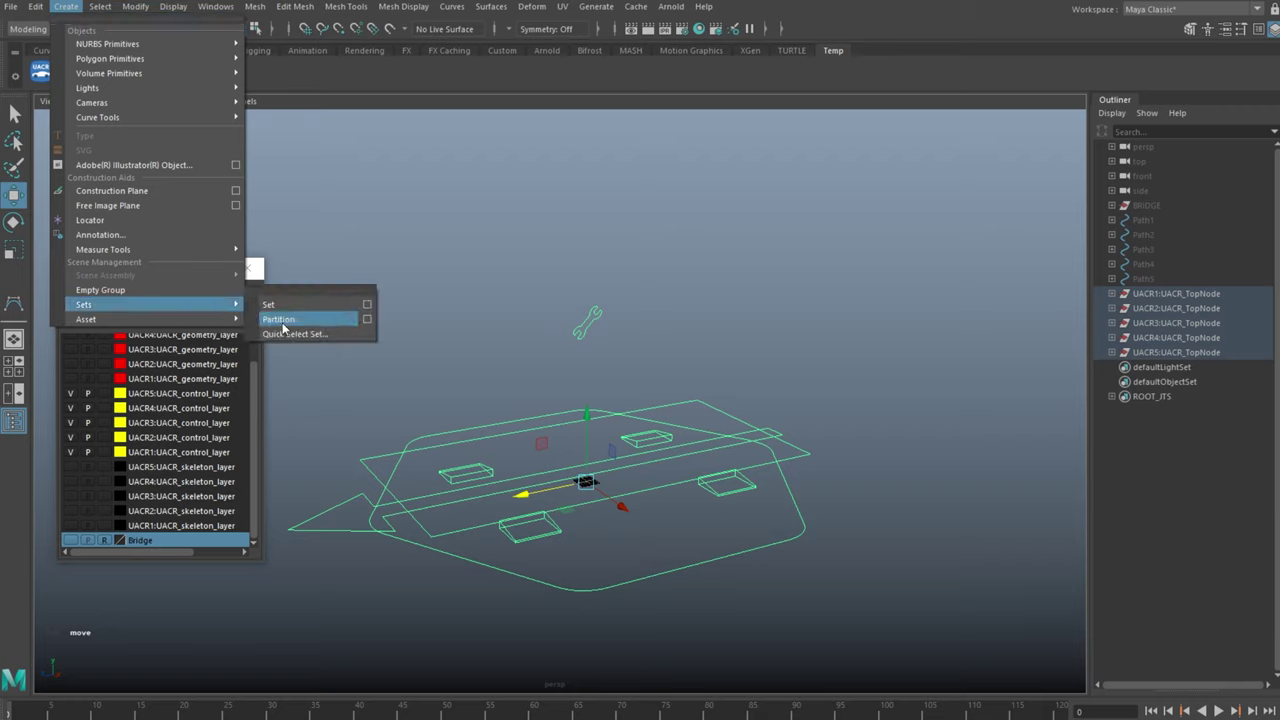
{"action": "left_click", "coordinate": [310, 320]}
{"action": "type", "text": "ROOT_CTRLS"}
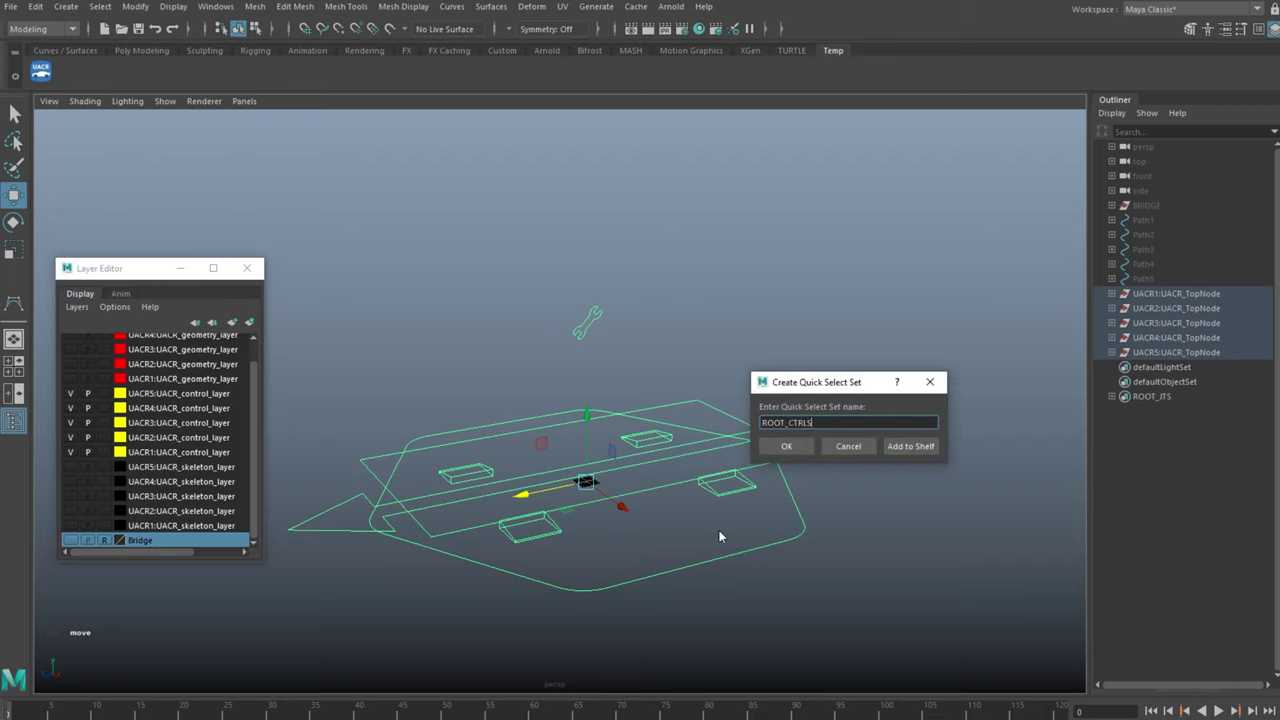
{"action": "left_click", "coordinate": [786, 446]}
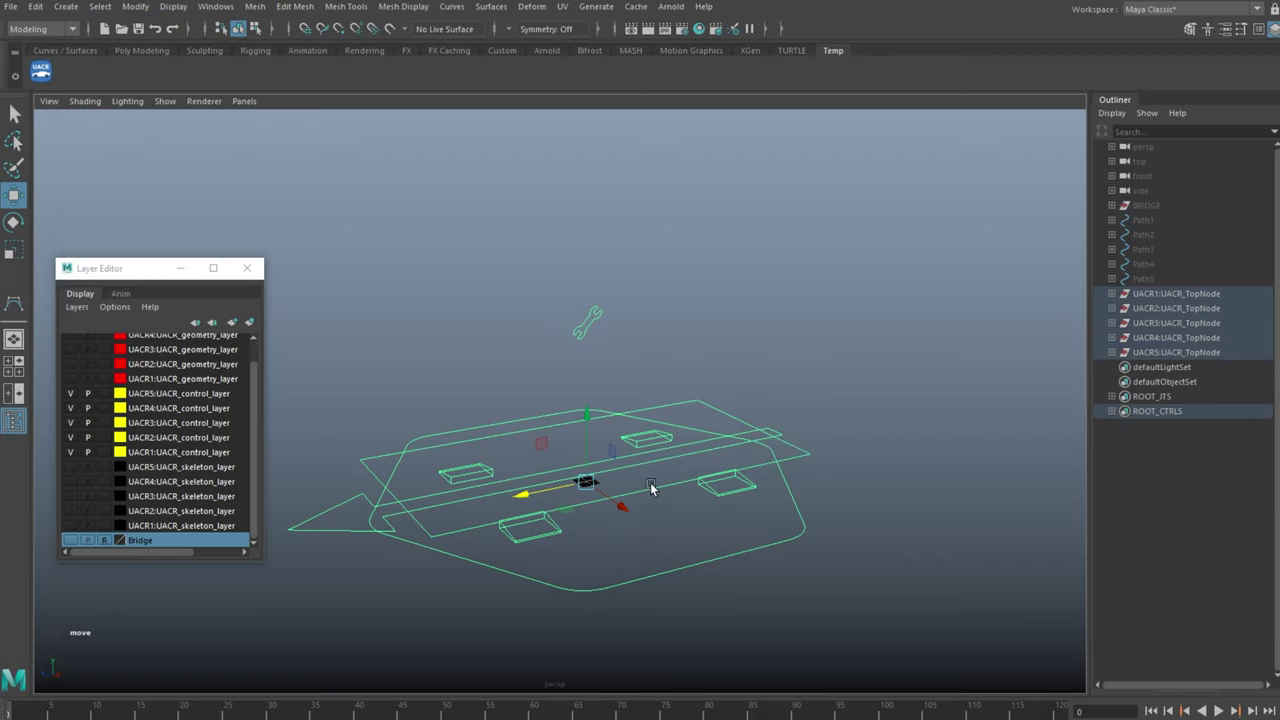
{"action": "left_click", "coordinate": [883, 415]}
Select the arrow-shaped drive controls of all five rigs and store them in a quick select set named DRIVE_CTRLS
{"action": "left_click_drag", "start_coordinate": [314, 466], "coordinate": [332, 596]}
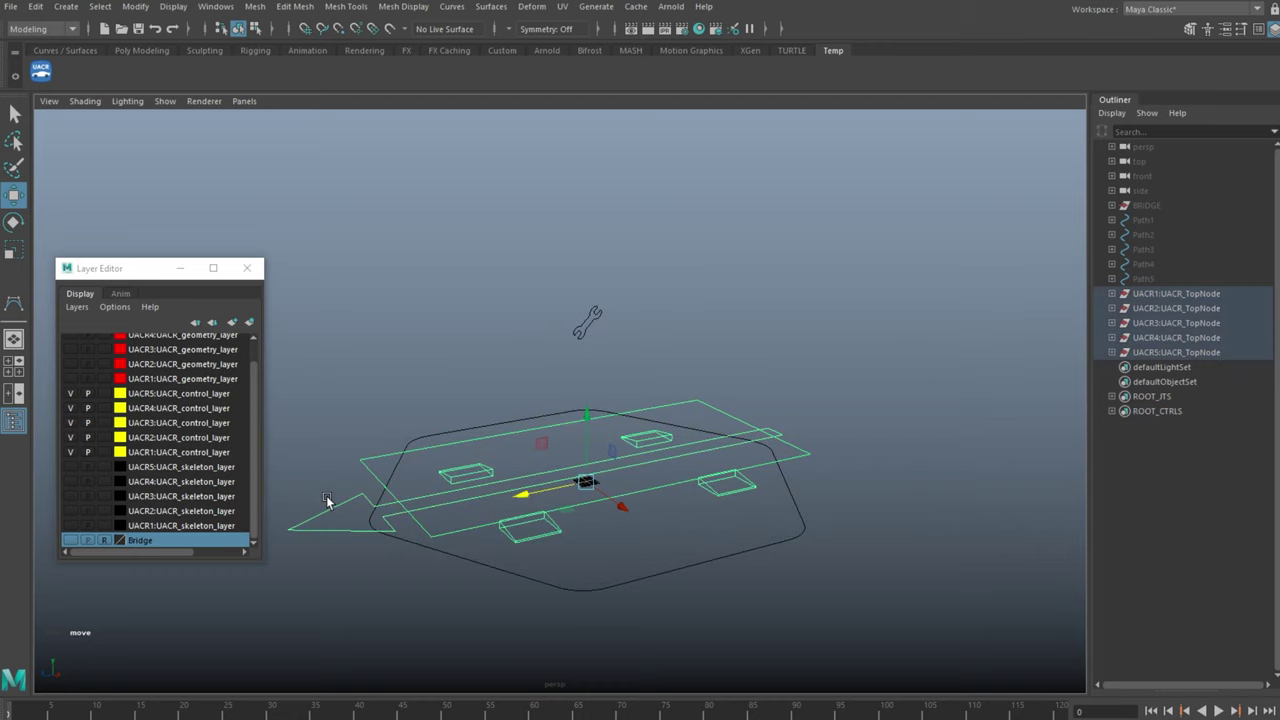
{"action": "left_click", "coordinate": [66, 6]}
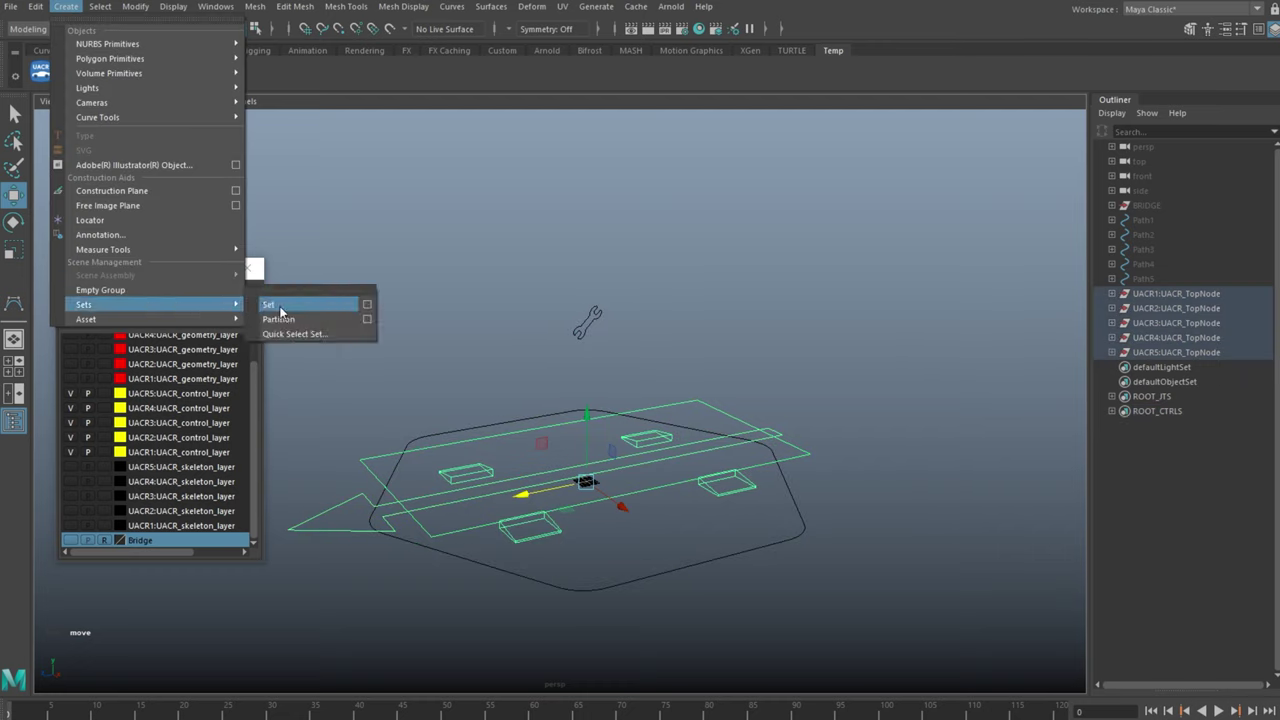
{"action": "left_click", "coordinate": [320, 338]}
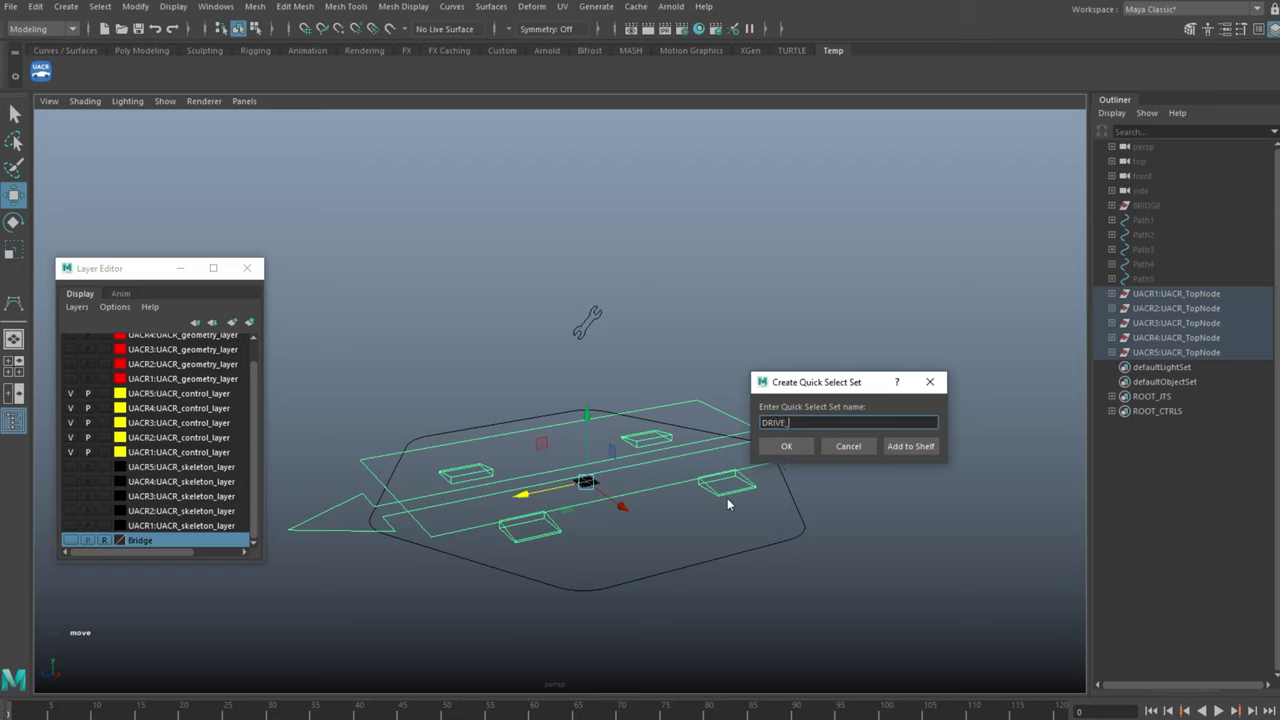
{"action": "left_click", "coordinate": [787, 447]}
{"action": "left_click", "coordinate": [805, 362]}
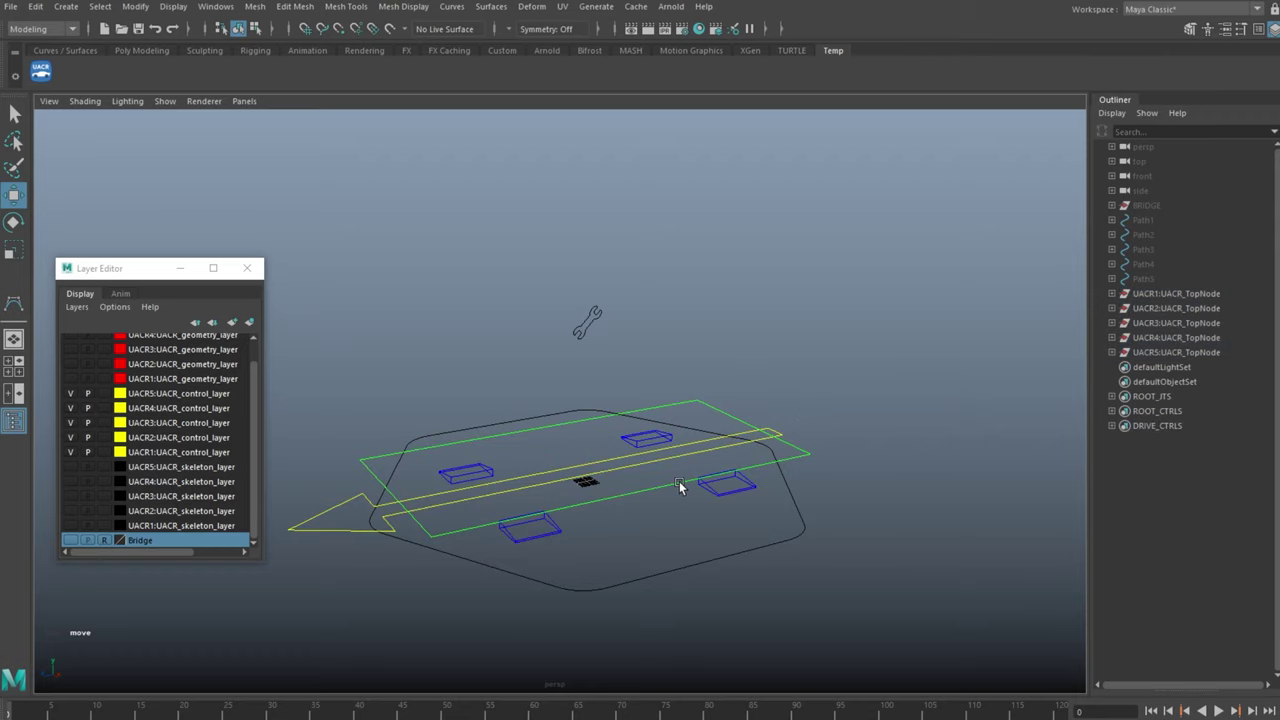
Select the rectangular body controls of all five rigs and store them in a quick select set named BODY_CTRLS
{"action": "left_click", "coordinate": [689, 404]}
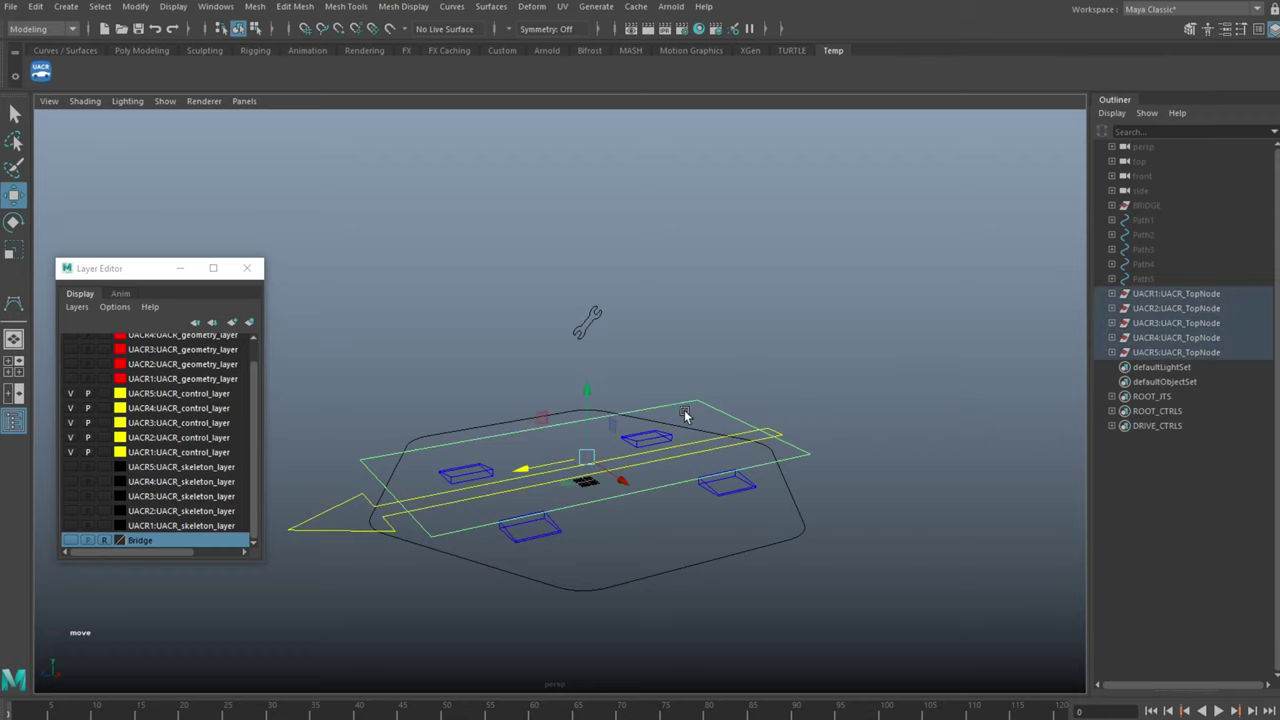
{"action": "left_click", "coordinate": [66, 7]}
{"action": "mouse_move", "coordinate": [195, 303]}
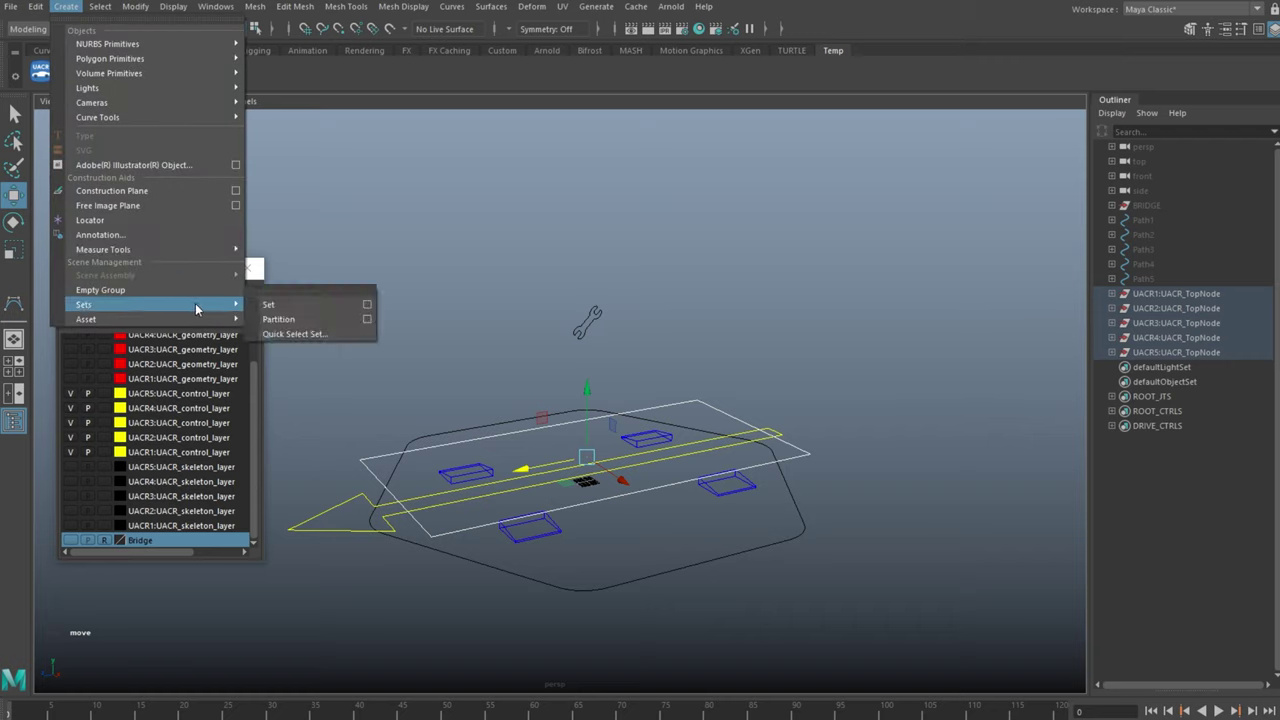
{"action": "left_click", "coordinate": [316, 333]}
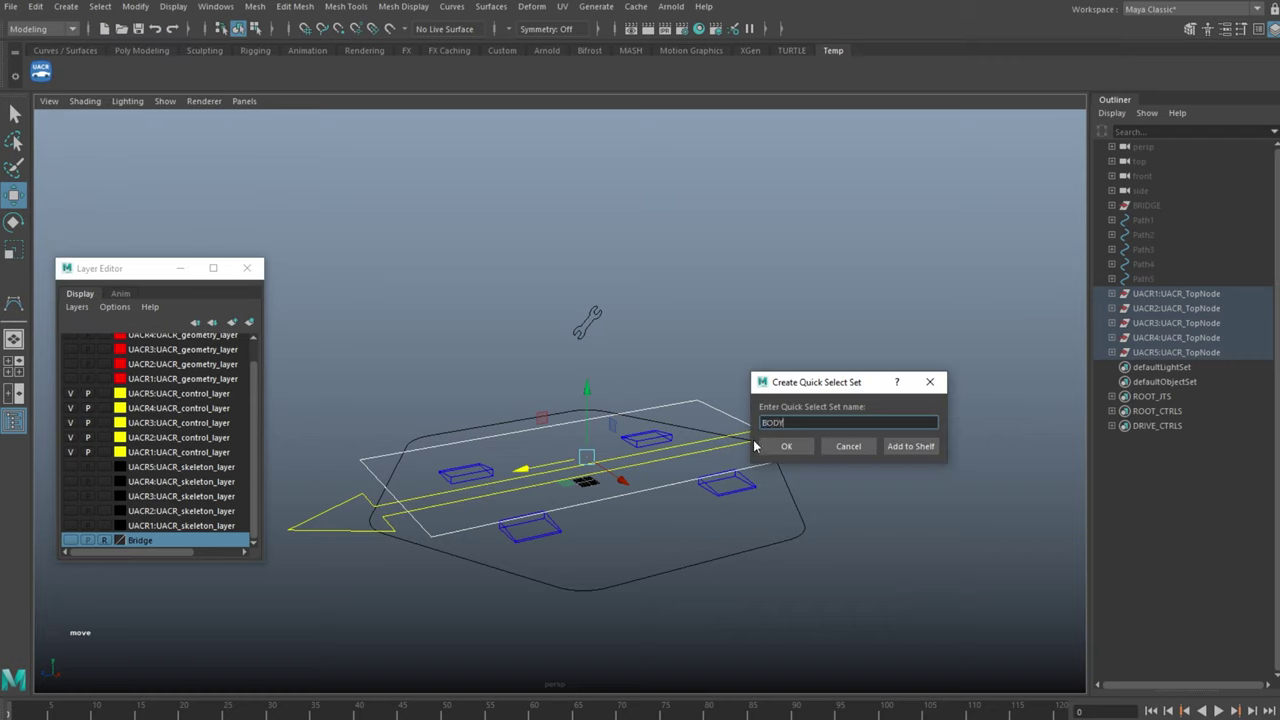
{"action": "type", "text": "BODY_CTRLS"}
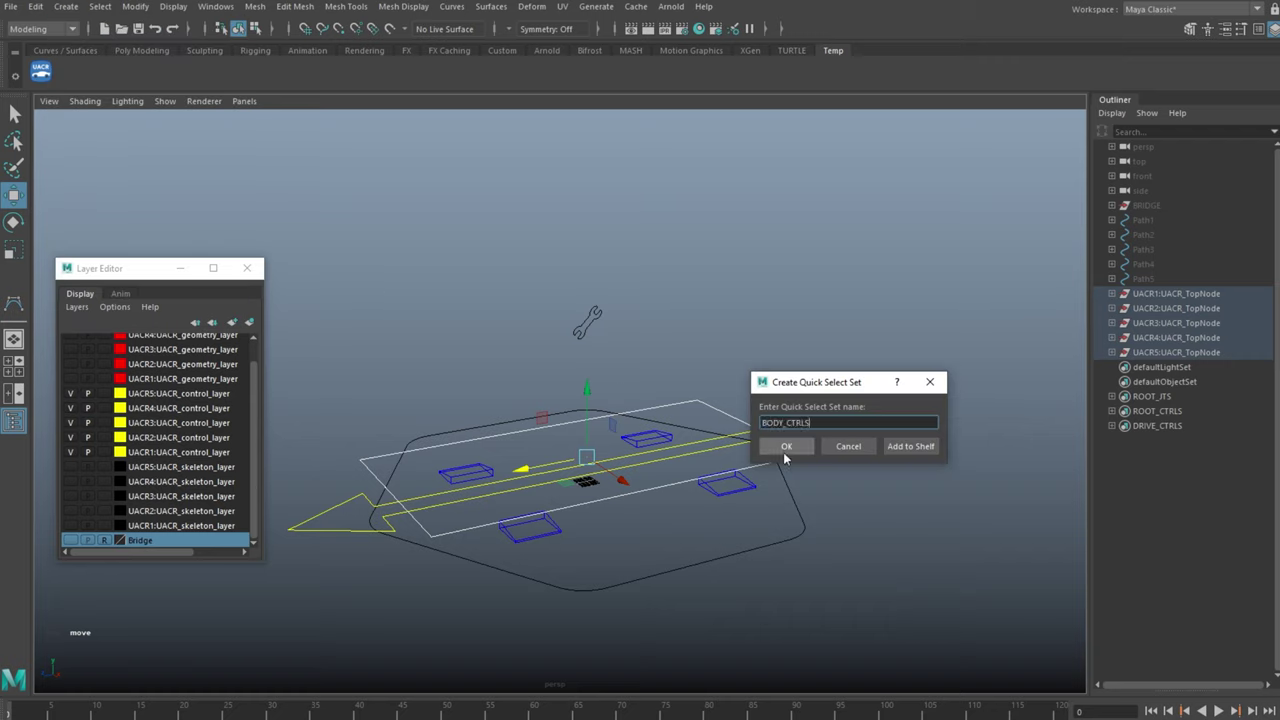
{"action": "left_click", "coordinate": [786, 446]}
Show the Channel Box, clear it of the Layer Editor window, and turn Dynamic on for the body controls of all five rigs
{"action": "left_click", "coordinate": [1259, 28]}
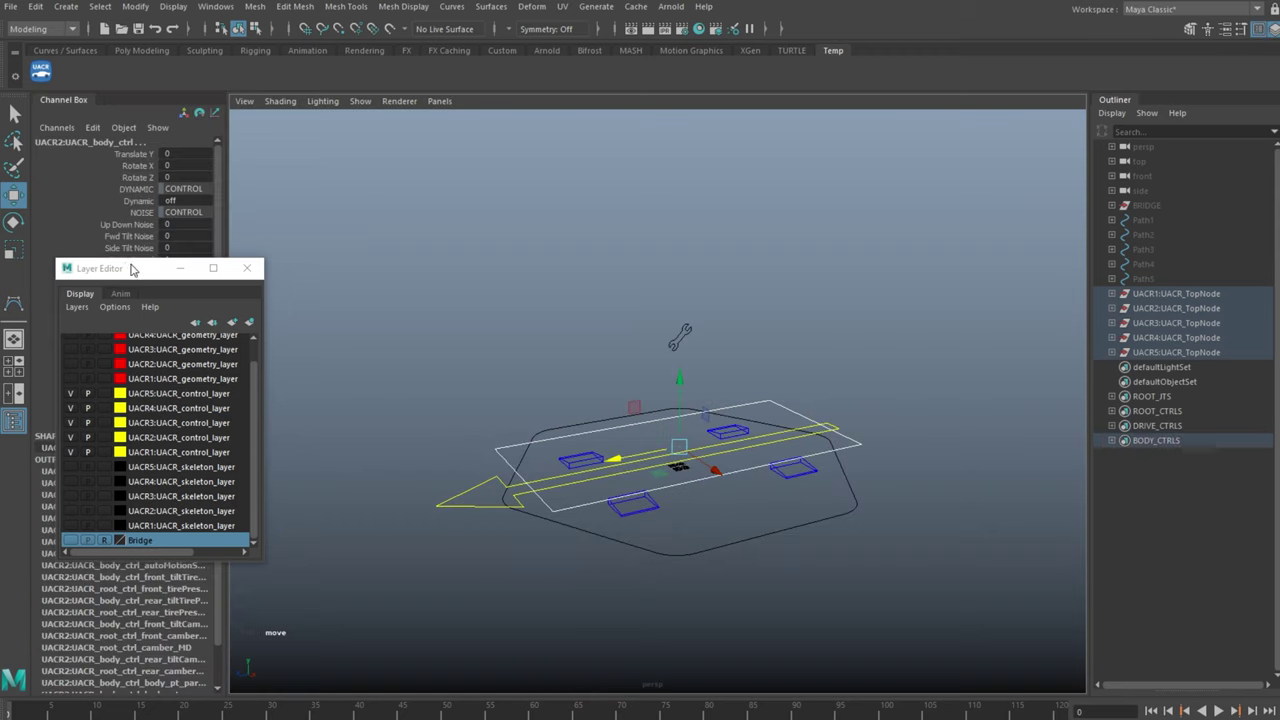
{"action": "left_click_drag", "start_coordinate": [133, 268], "coordinate": [100, 495]}
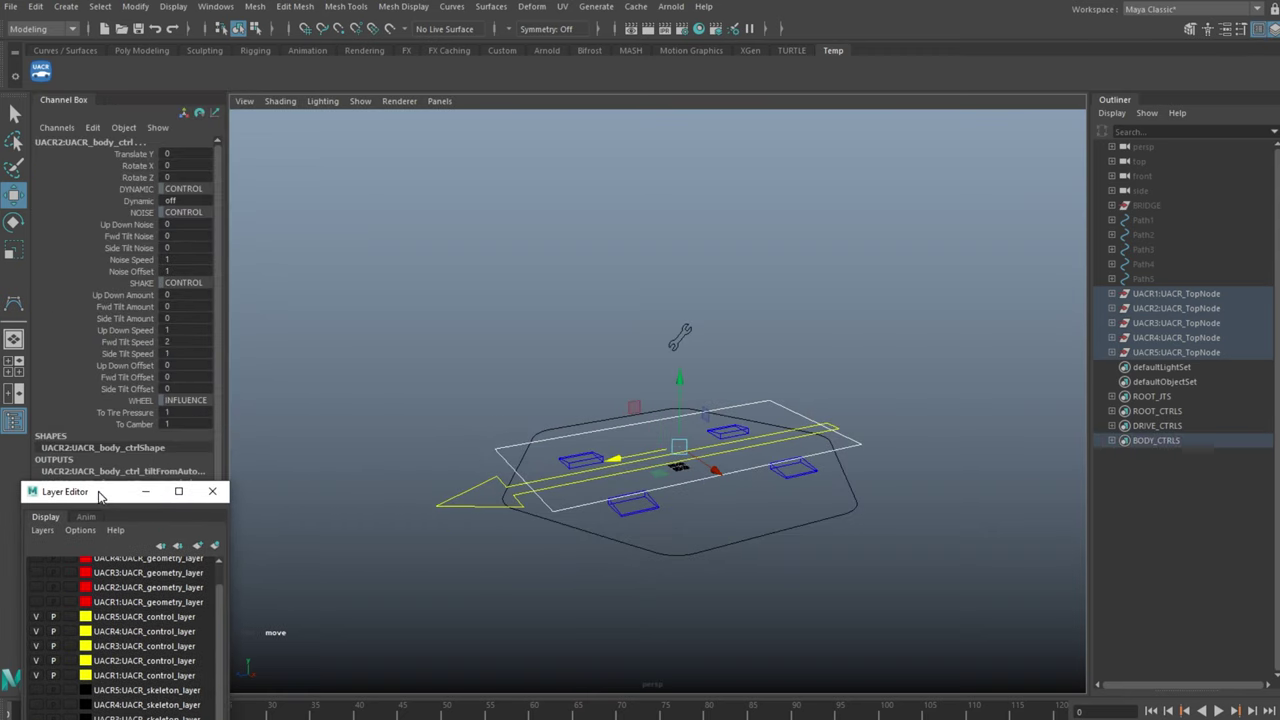
{"action": "left_click", "coordinate": [172, 201]}
{"action": "type", "text": "on"}
{"action": "key", "text": "Return"}
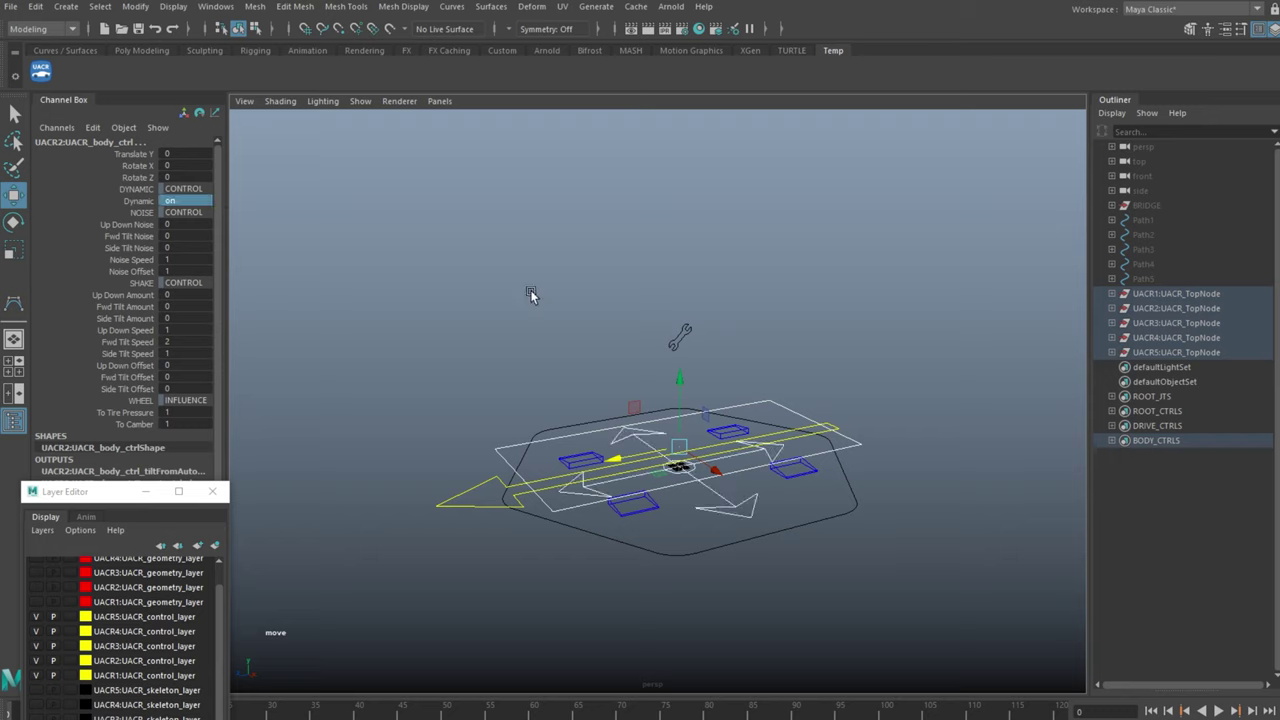
Select the dynamic target controls of all five rigs and store them in a quick select set named DYNAMIC_CTRLS
{"action": "left_click_drag", "start_coordinate": [773, 492], "coordinate": [686, 526]}
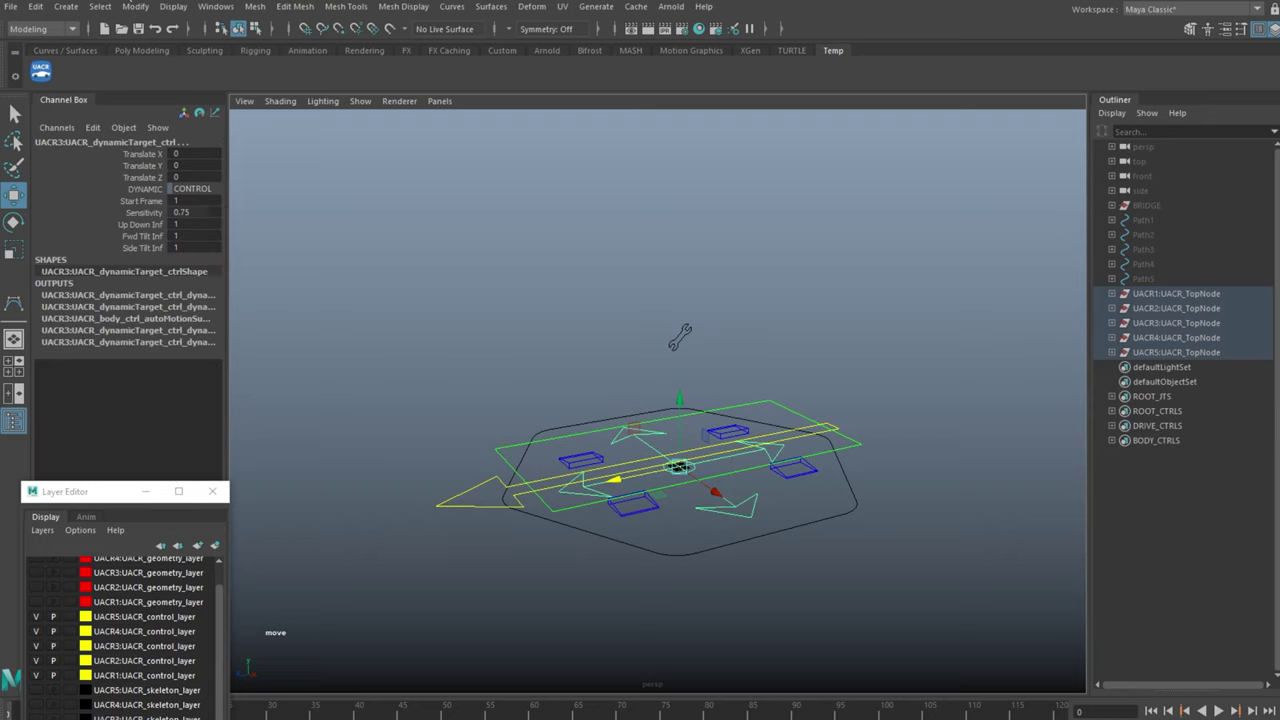
{"action": "left_click", "coordinate": [66, 6]}
{"action": "mouse_move", "coordinate": [180, 304]}
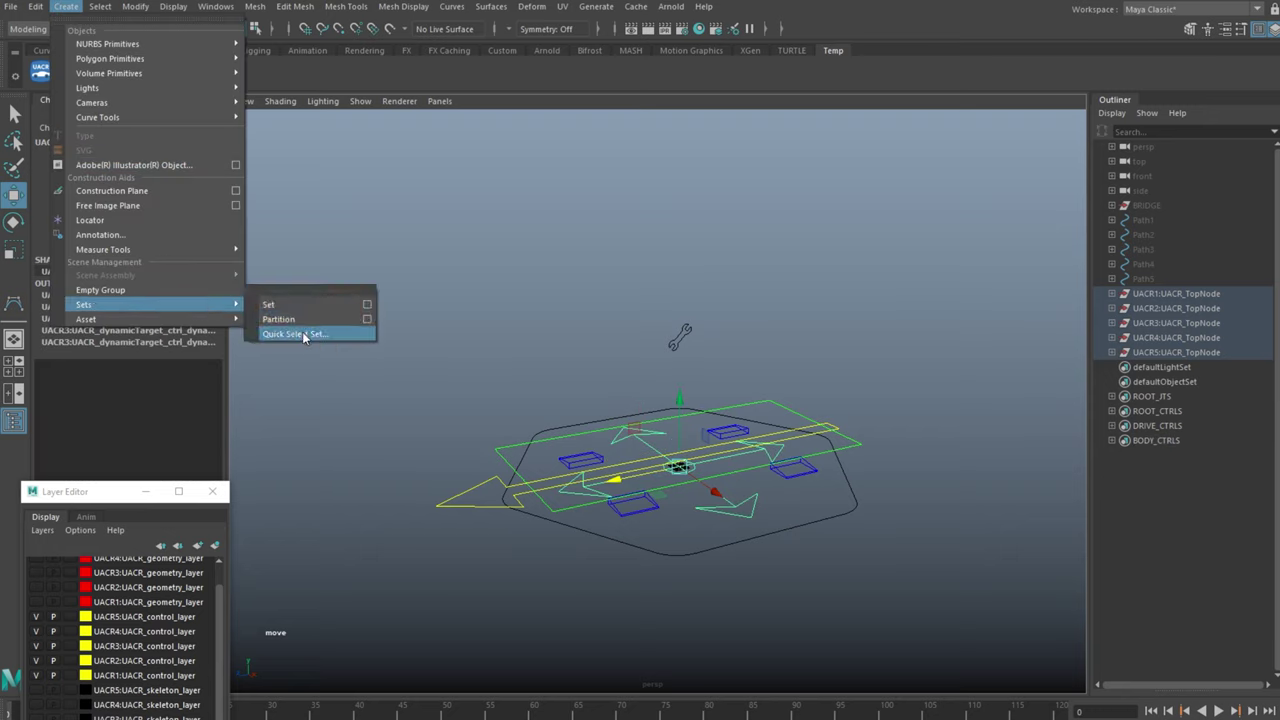
{"action": "left_click", "coordinate": [300, 334]}
{"action": "type", "text": "DYNAMIC_CTRLS"}
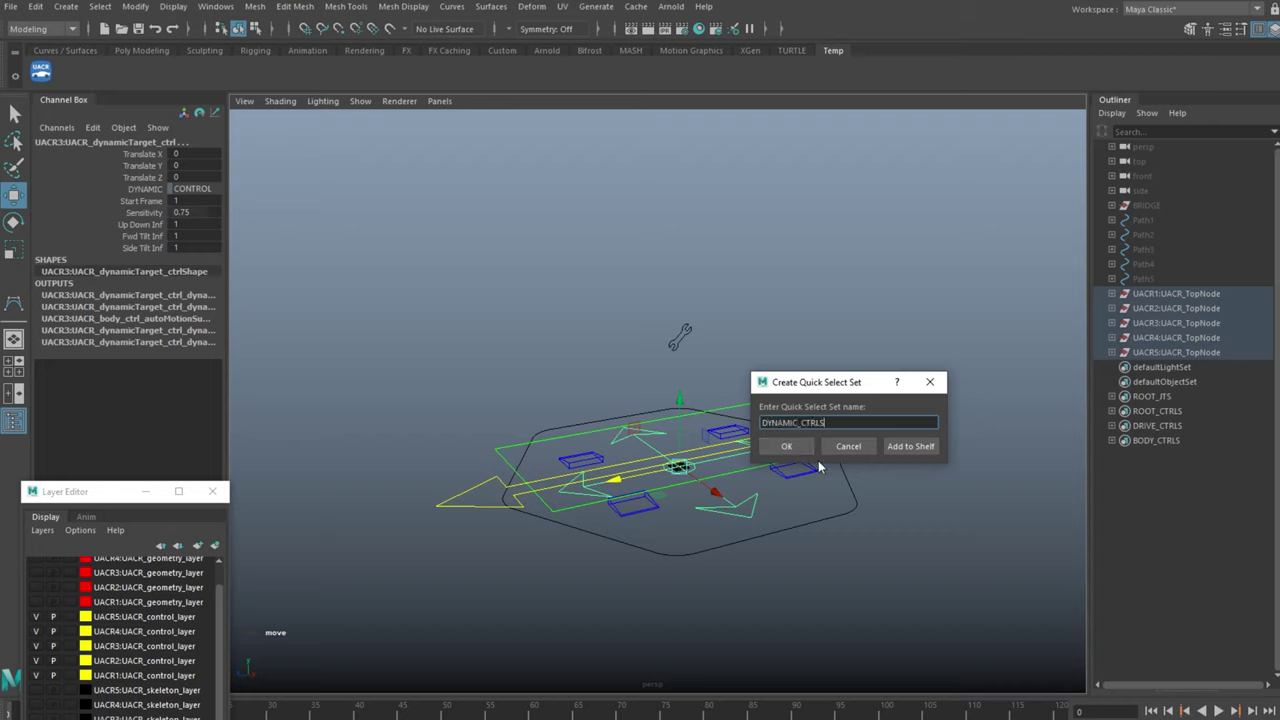
{"action": "left_click", "coordinate": [786, 446]}
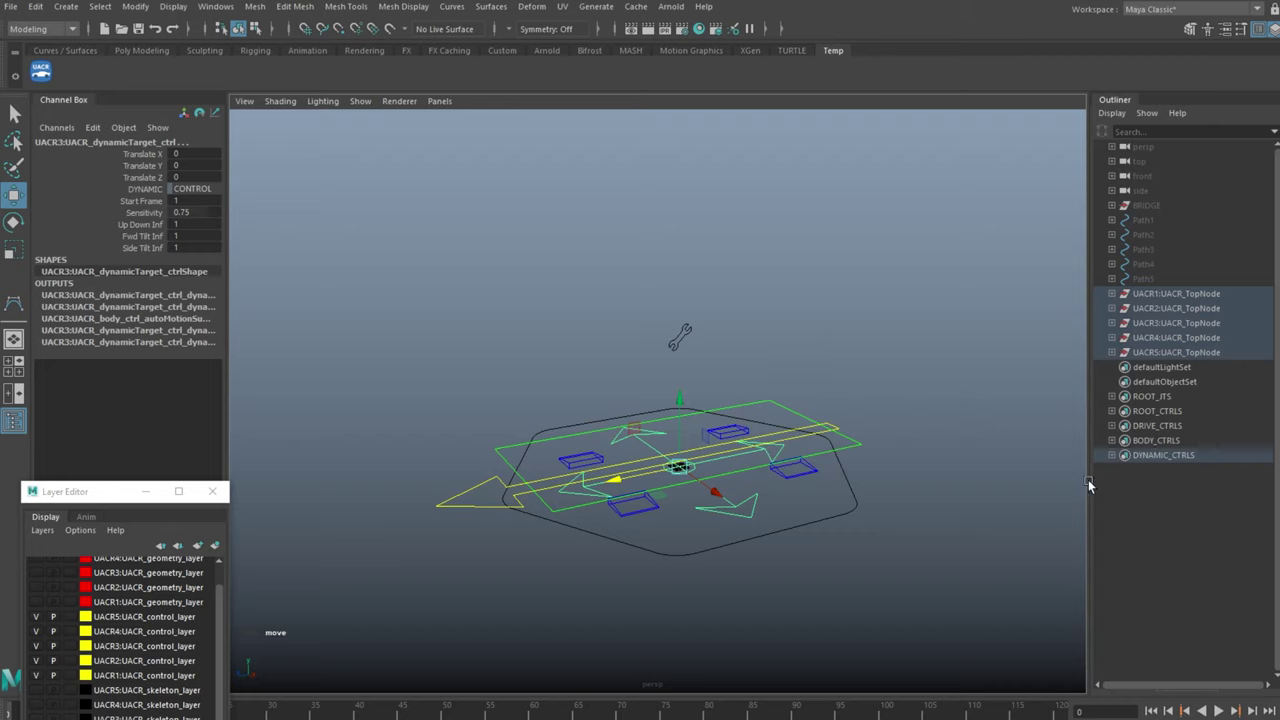
Select the body controls of all five rigs and turn their Dynamic attribute off
{"action": "left_click", "coordinate": [977, 418]}
{"action": "left_click_drag", "start_coordinate": [749, 375], "coordinate": [797, 400]}
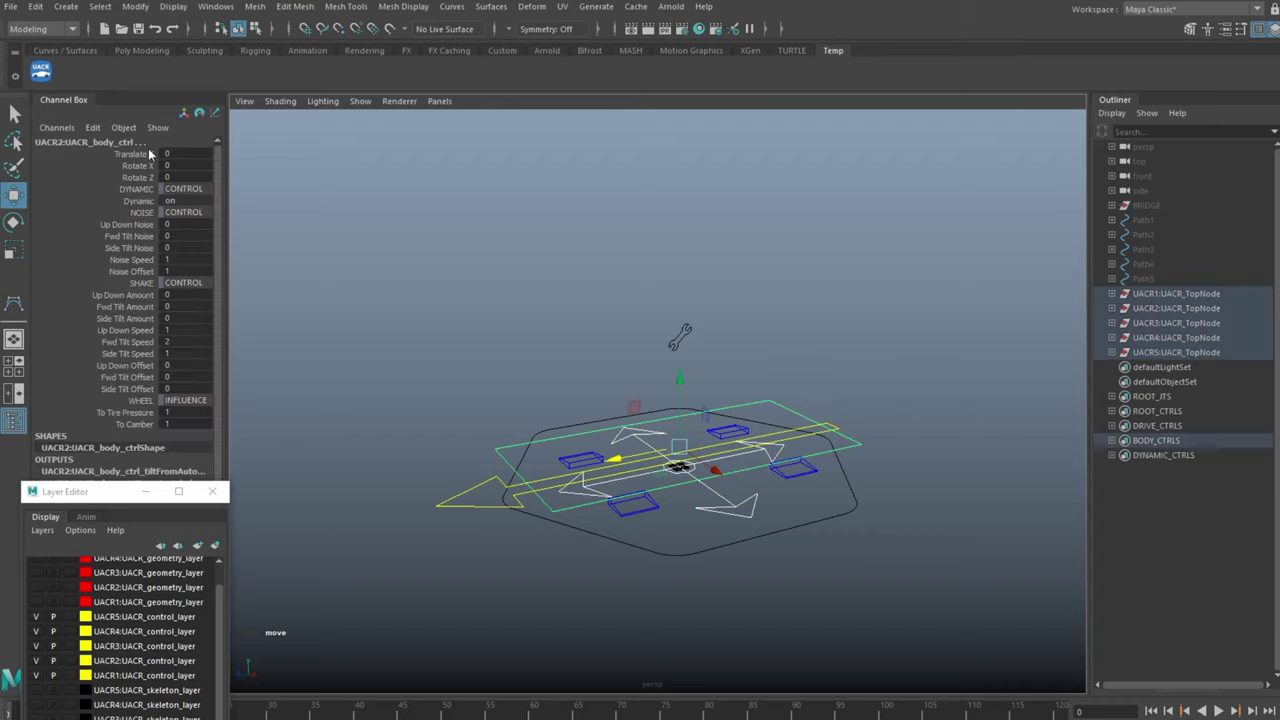
{"action": "left_click", "coordinate": [175, 200]}
{"action": "type", "text": "0"}
{"action": "key", "text": "Return"}
{"action": "left_click", "coordinate": [537, 400]}
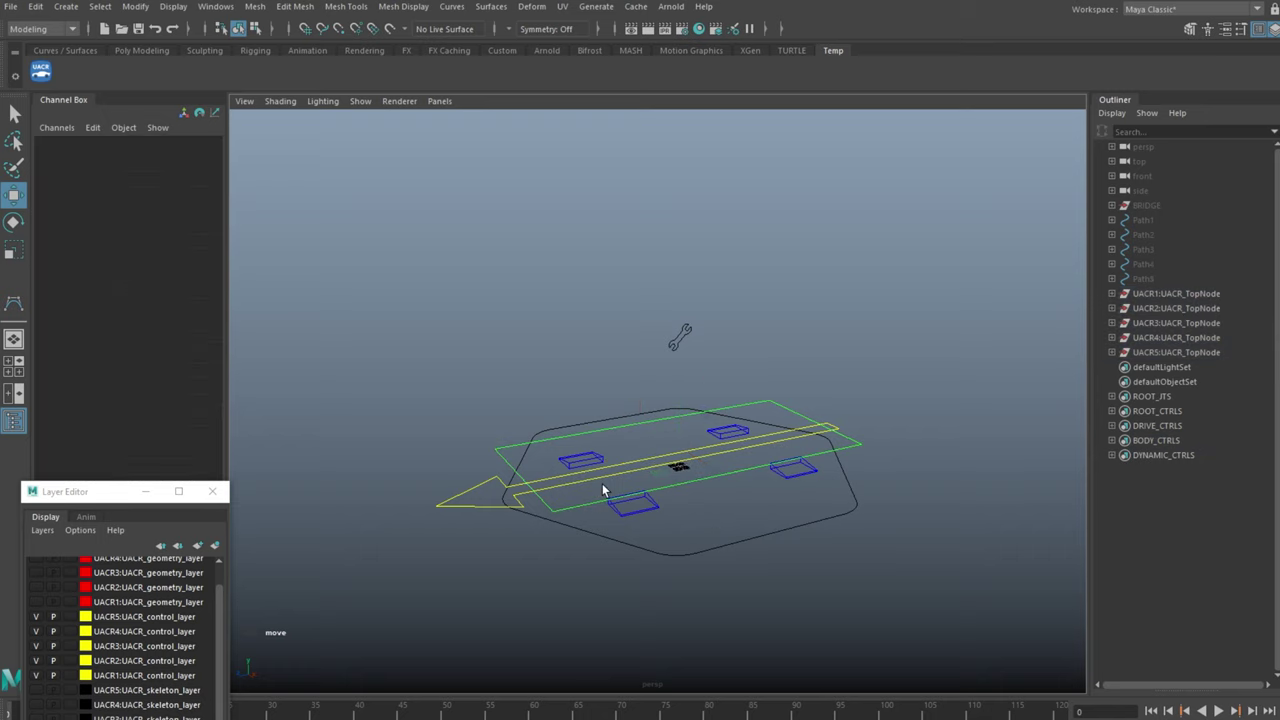
Select the root controls of all five rigs and set Show Proxy to 1 and Show Tuner to 0
{"action": "left_click", "coordinate": [713, 562]}
{"action": "type", "text": "0"}
{"action": "key", "text": "Return"}
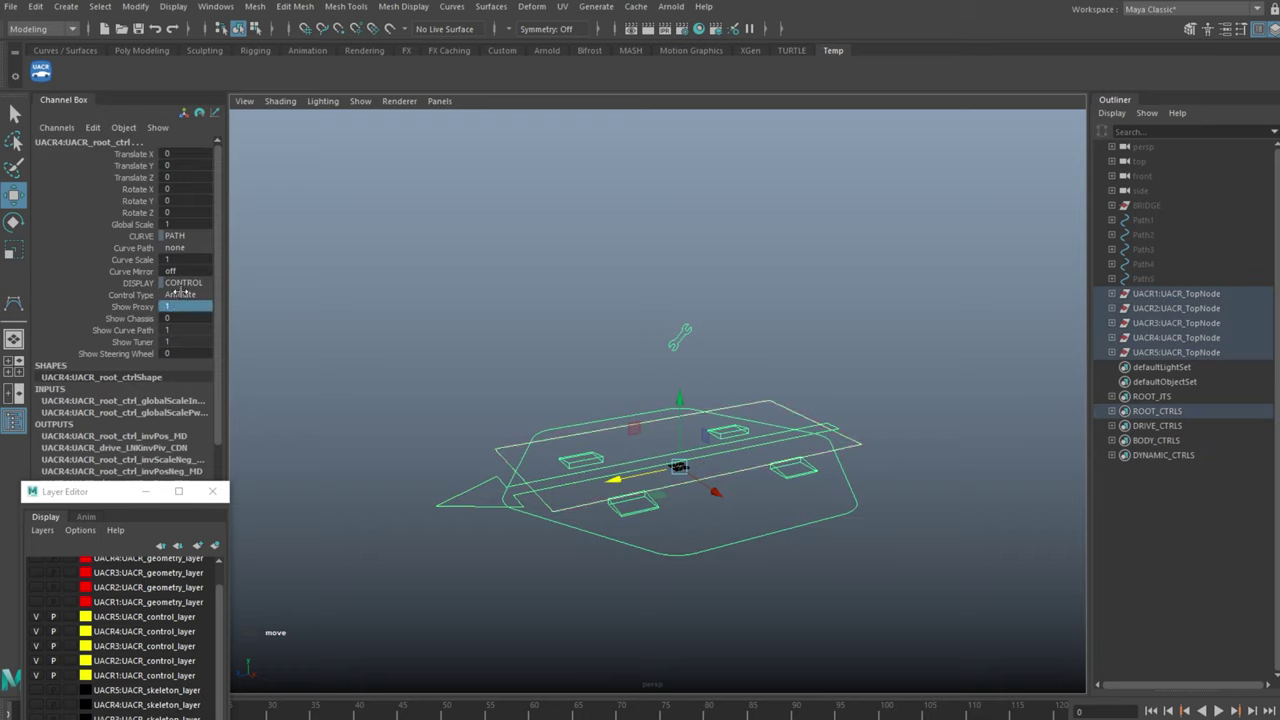
{"action": "left_click", "coordinate": [183, 342]}
{"action": "type", "text": "0"}
{"action": "key", "text": "Return"}
{"action": "left_click", "coordinate": [285, 445]}
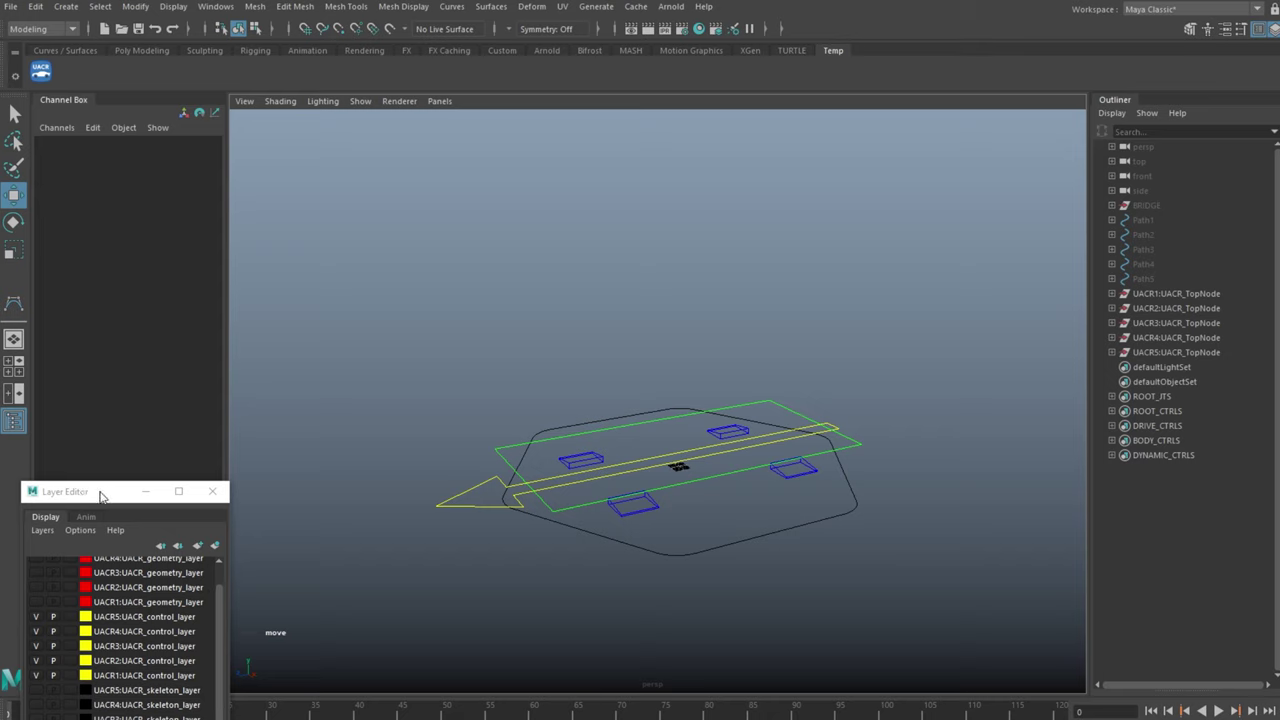
Show the five UACR geometry layers and close the Layer Editor
{"action": "left_click_drag", "start_coordinate": [104, 492], "coordinate": [160, 357]}
{"action": "scroll", "coordinate": [276, 443], "scroll_direction": "up", "scroll_amount": 1}
{"action": "left_click", "coordinate": [88, 431]}
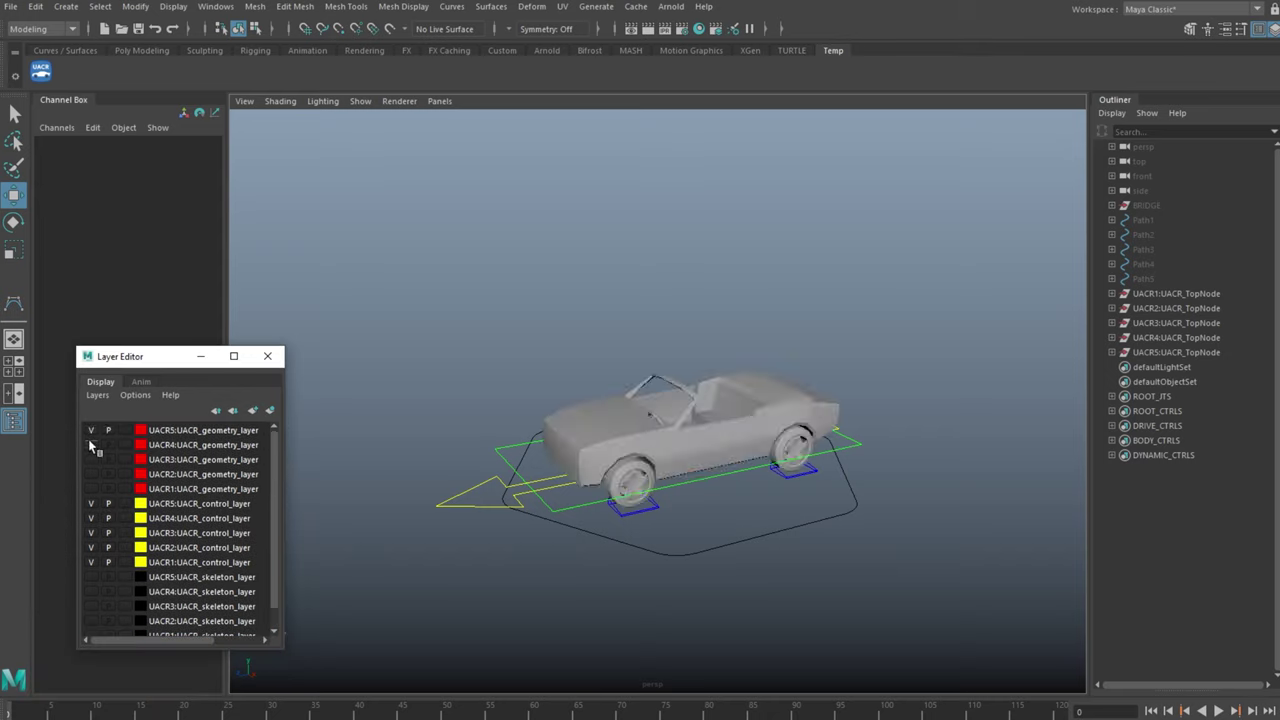
{"action": "left_click", "coordinate": [267, 356]}
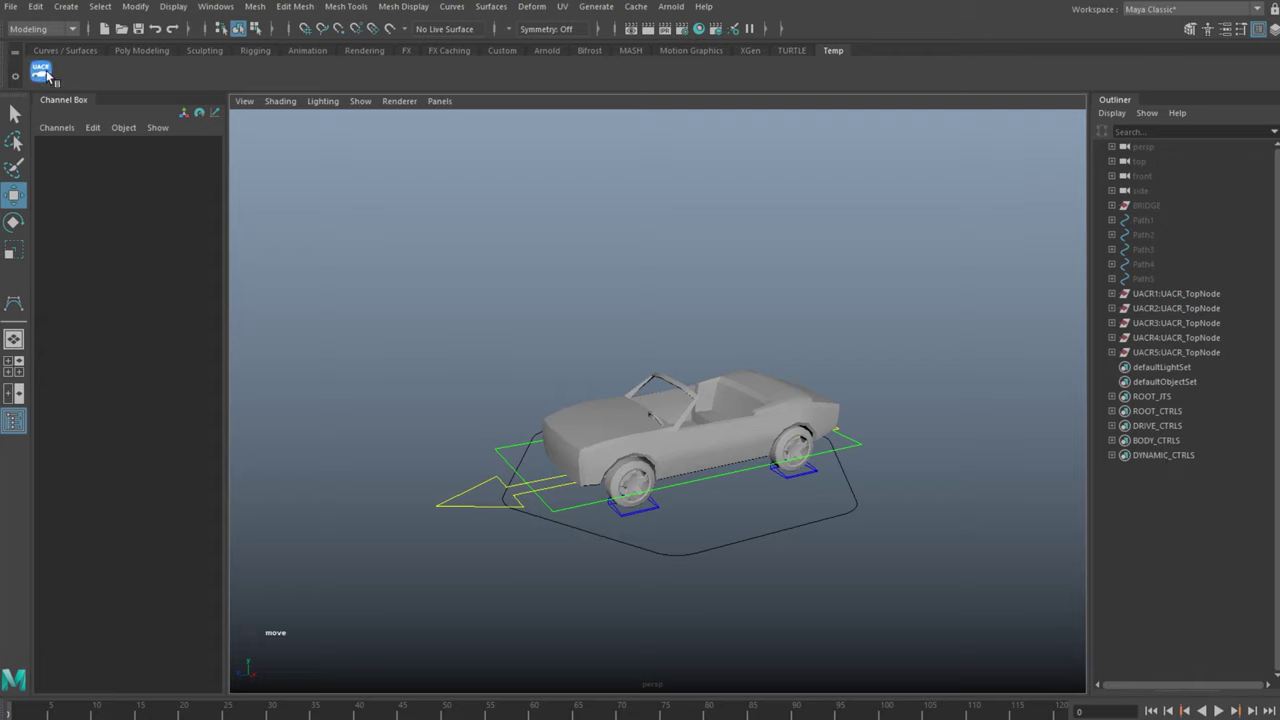
Open the UltimateAdjustableCarRig tool and hide the UACR2, UACR3, UACR4 and UACR5 top nodes
{"action": "left_click", "coordinate": [44, 72]}
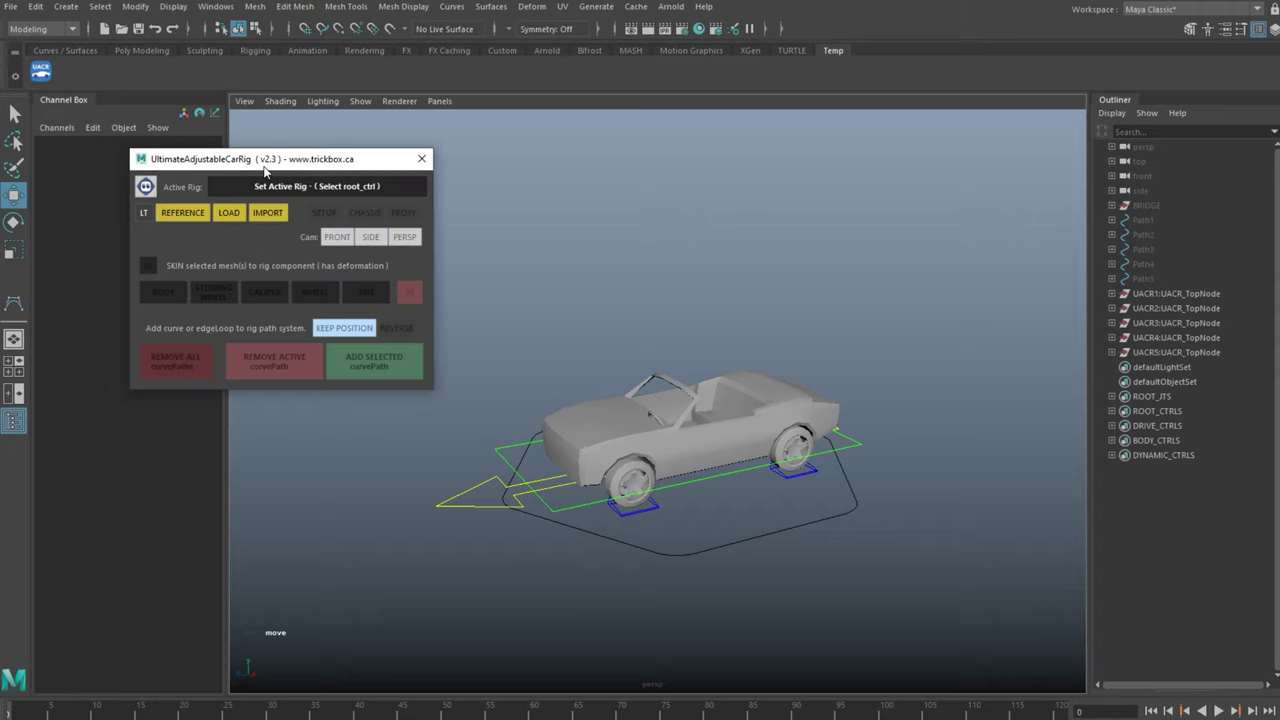
{"action": "left_click_drag", "start_coordinate": [294, 160], "coordinate": [287, 198]}
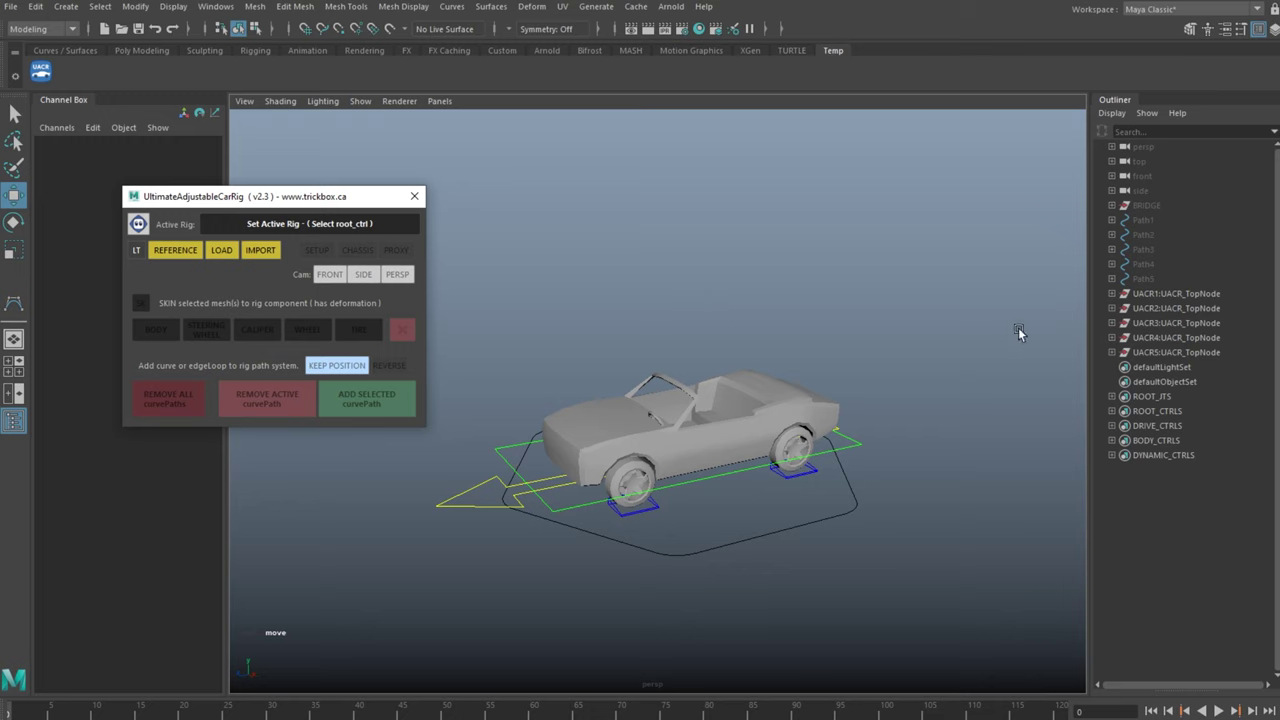
{"action": "left_click", "coordinate": [1175, 308]}
{"action": "left_click", "coordinate": [1185, 352], "text": "shift"}
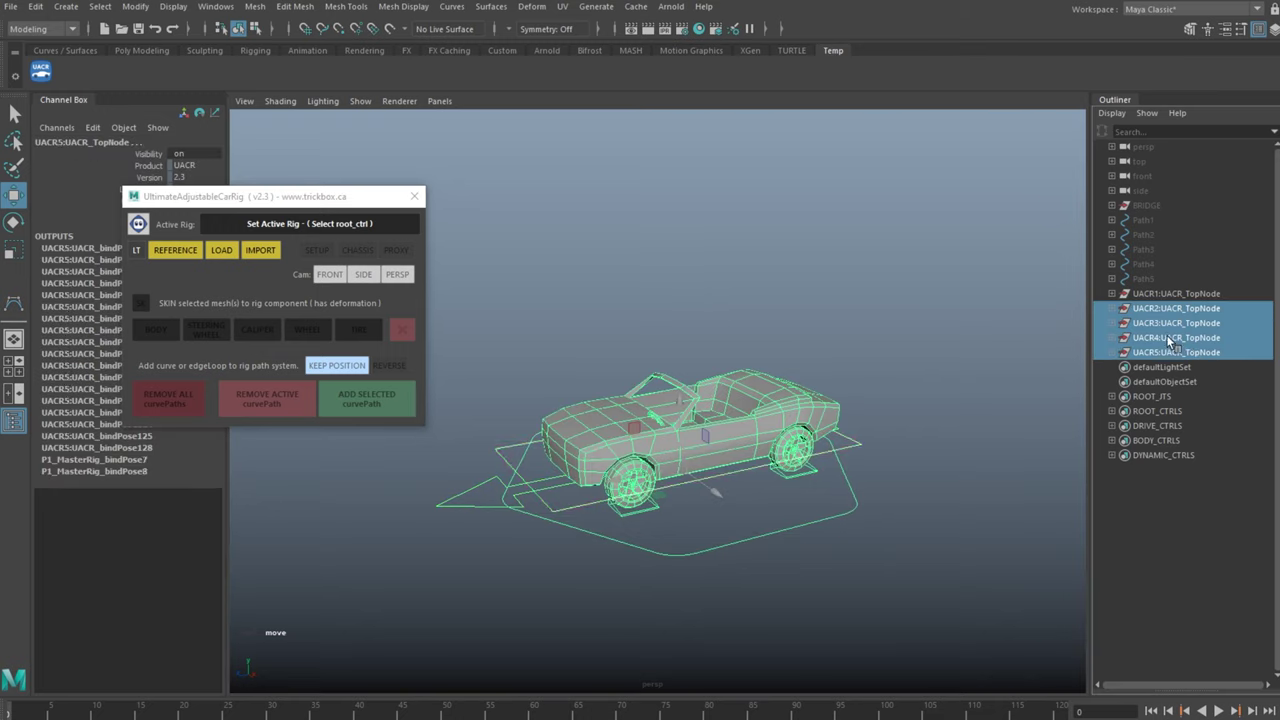
{"action": "key", "text": "ctrl+h"}
{"action": "left_click", "coordinate": [1010, 292]}
Set UACR1 as the active rig from its root control and add Path1 as its curve path
{"action": "left_click_drag", "start_coordinate": [718, 522], "coordinate": [756, 596]}
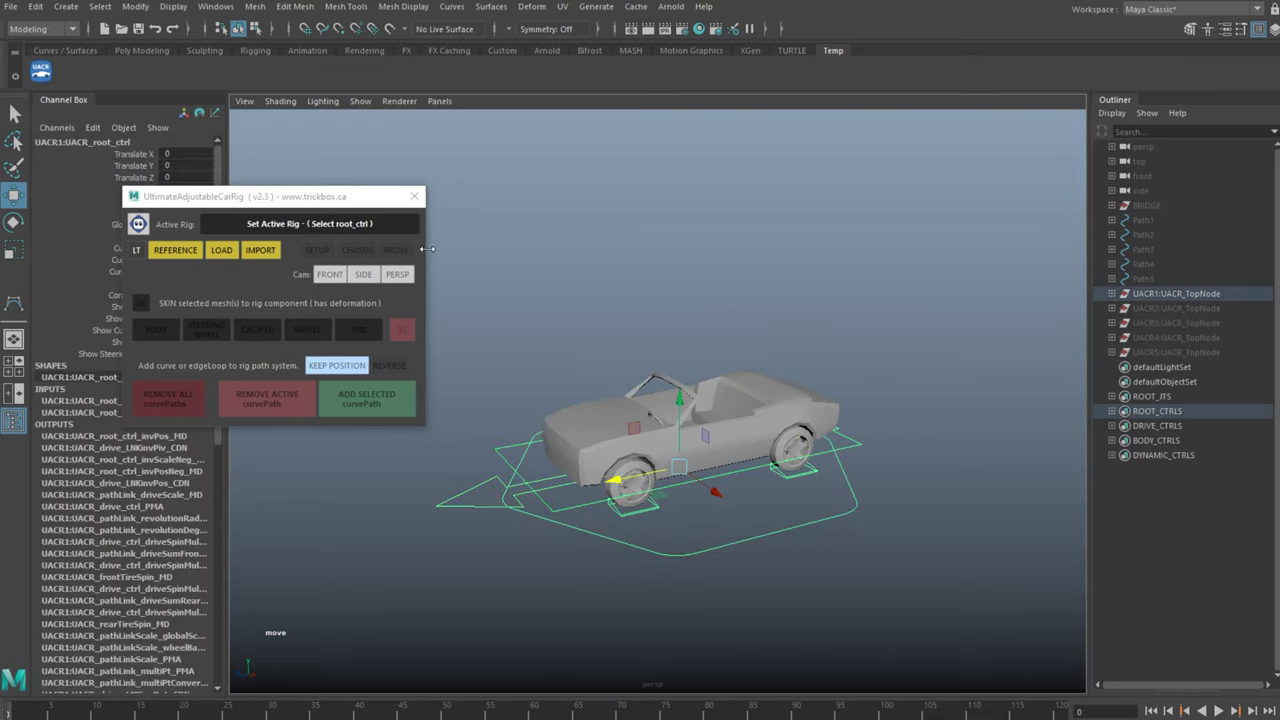
{"action": "left_click", "coordinate": [310, 224]}
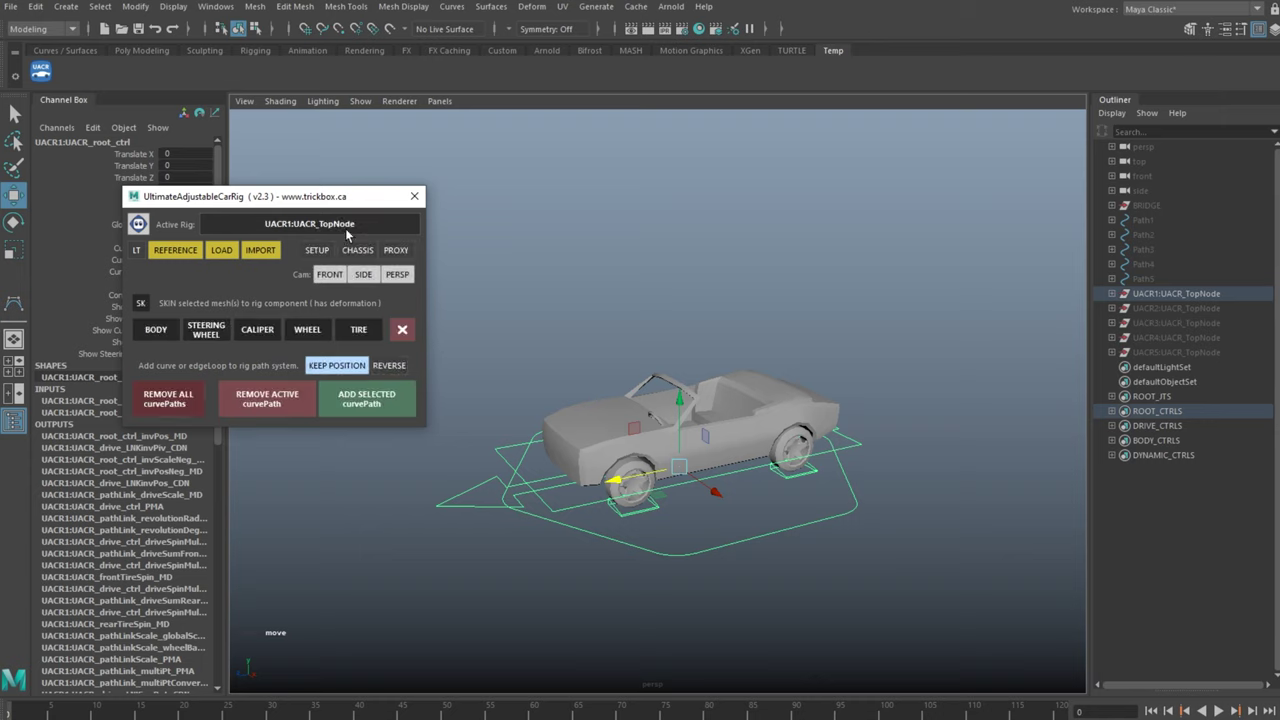
{"action": "left_click", "coordinate": [1158, 219]}
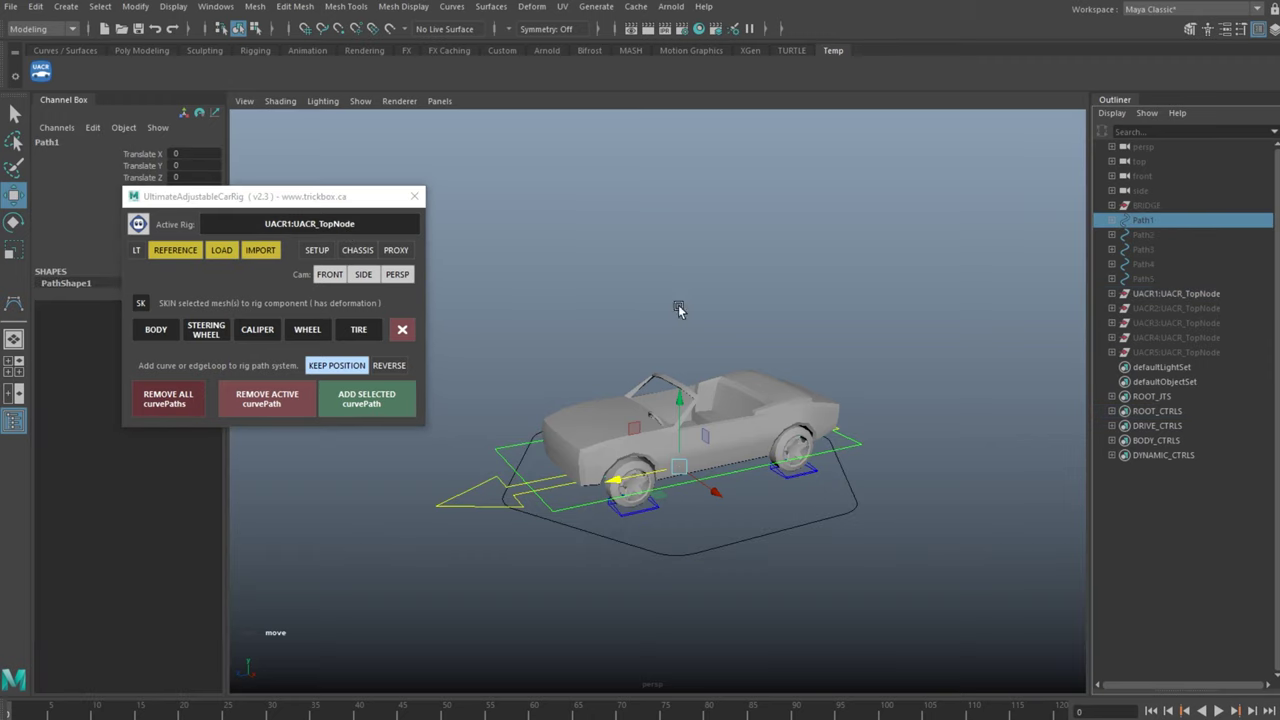
{"action": "left_click", "coordinate": [395, 400]}
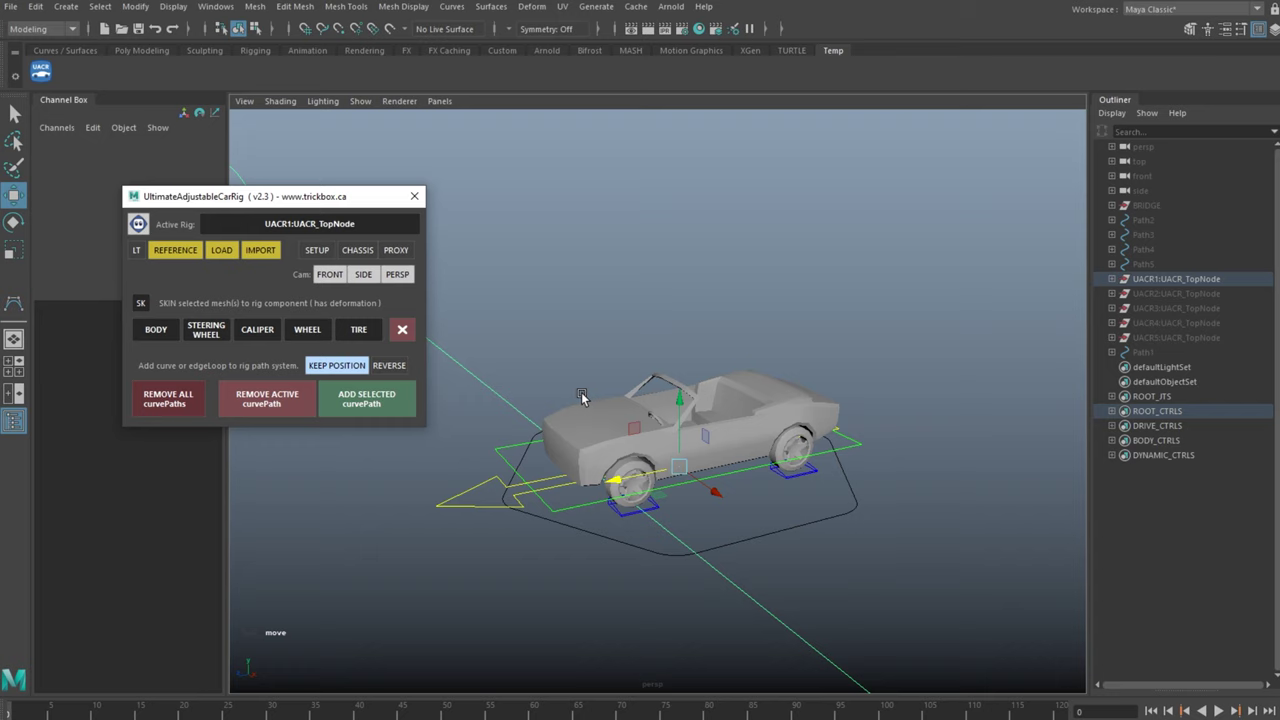
{"action": "scroll", "coordinate": [581, 392], "scroll_direction": "down", "scroll_amount": 15}
{"action": "left_click_drag", "start_coordinate": [776, 313], "coordinate": [725, 301], "text": "alt"}
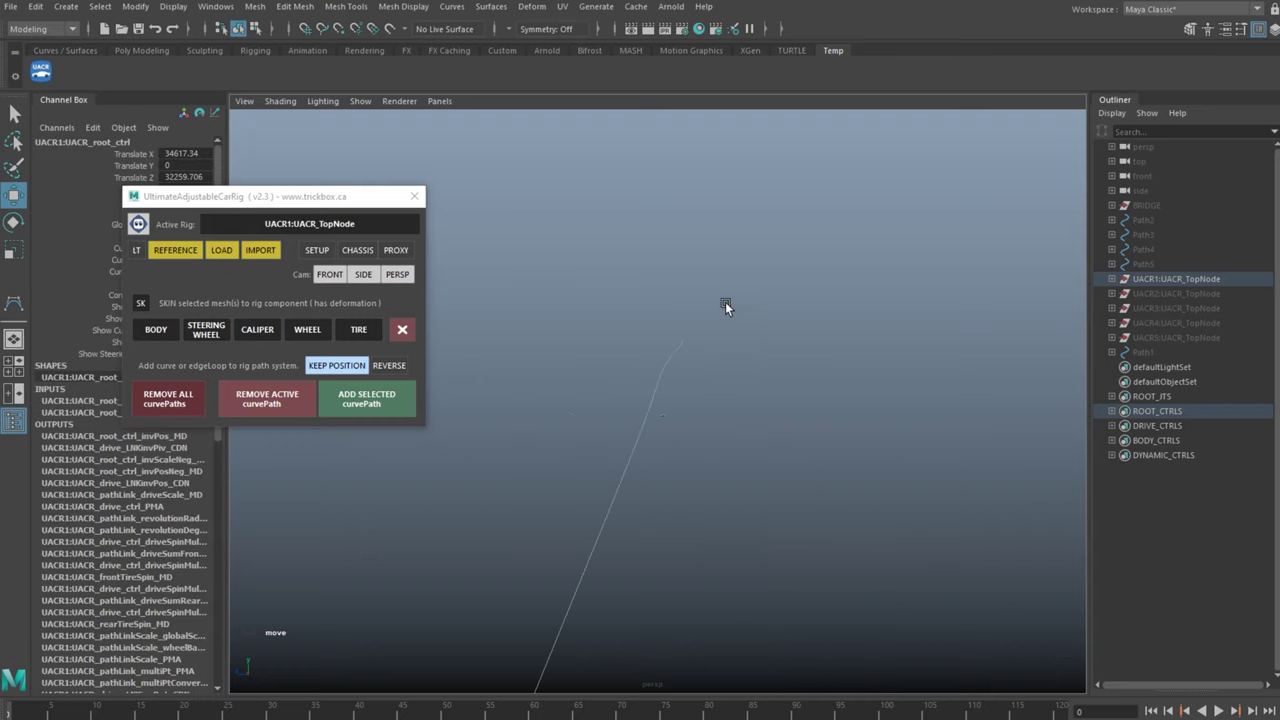
{"action": "key", "text": "f"}
{"action": "scroll", "coordinate": [807, 326], "scroll_direction": "down", "scroll_amount": 12}
{"action": "left_click_drag", "start_coordinate": [807, 326], "coordinate": [810, 370], "text": "alt"}
{"action": "left_click", "coordinate": [1070, 367]}
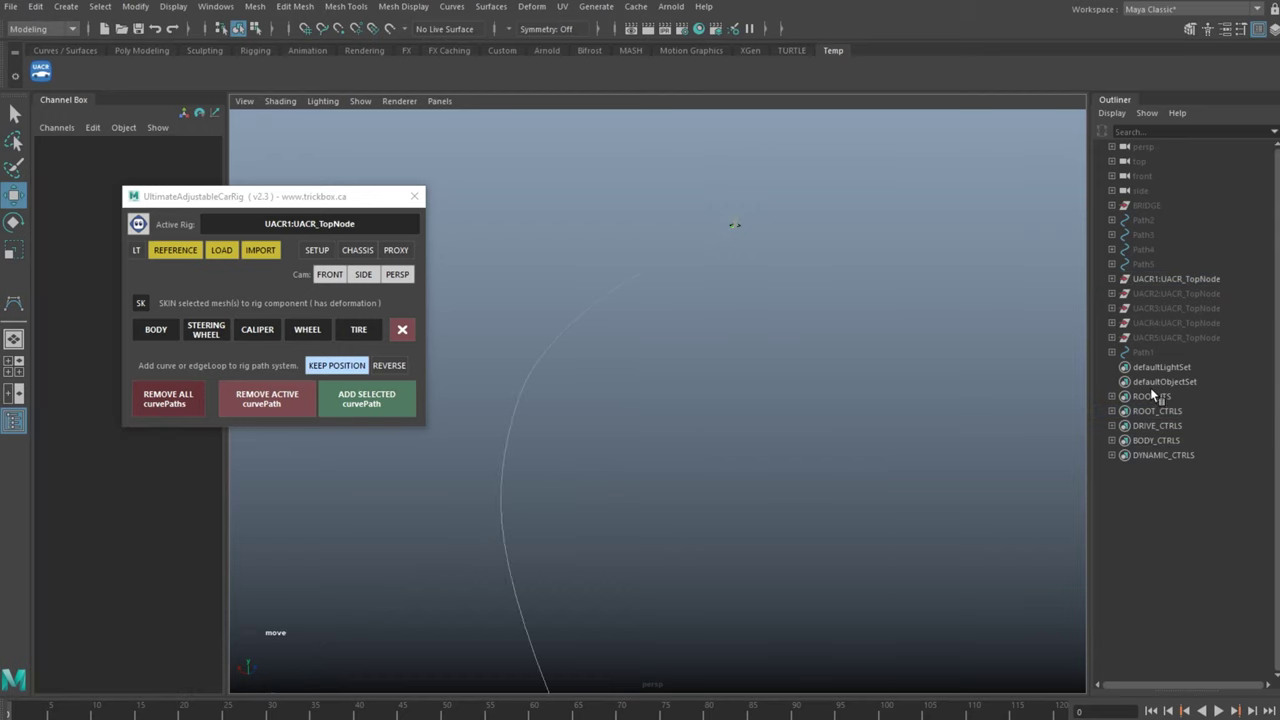
Unhide UACR2, set it as the active rig from its root control, and add Path2 as its curve path
{"action": "left_click", "coordinate": [1191, 294]}
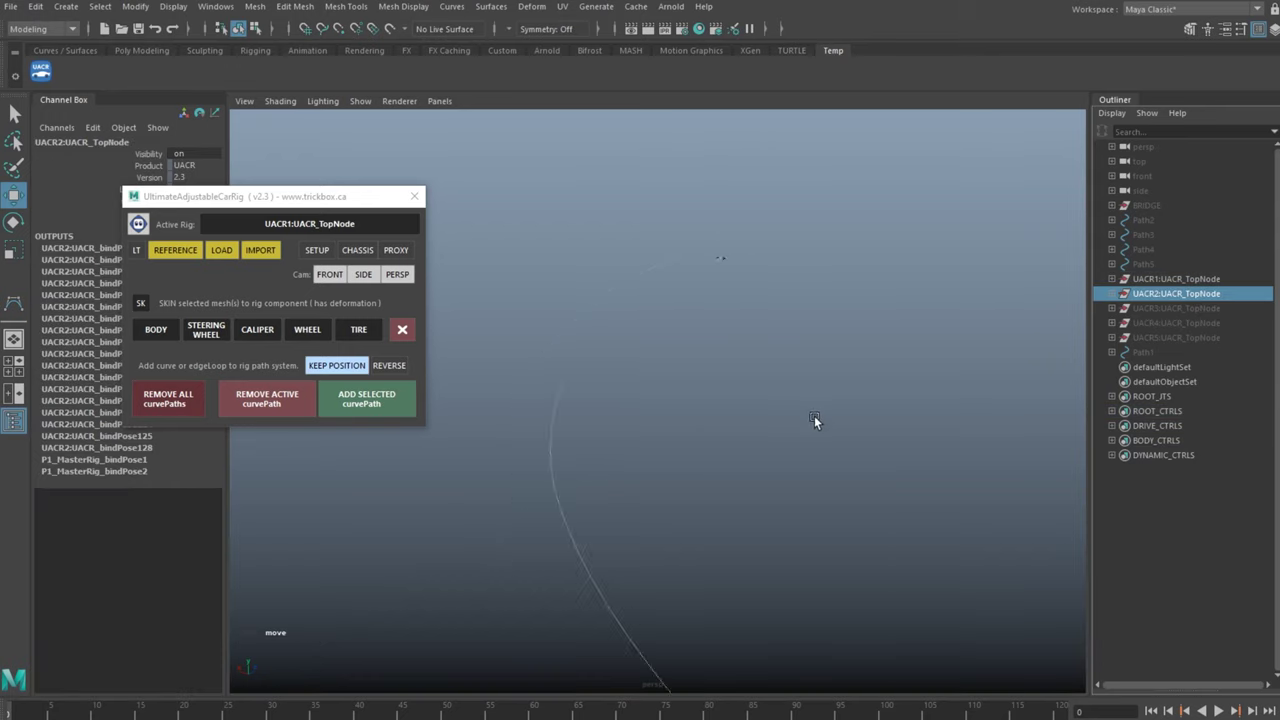
{"action": "key", "text": "f"}
{"action": "right_click_drag", "start_coordinate": [729, 290], "coordinate": [851, 351], "text": "alt"}
{"action": "left_click", "coordinate": [951, 417]}
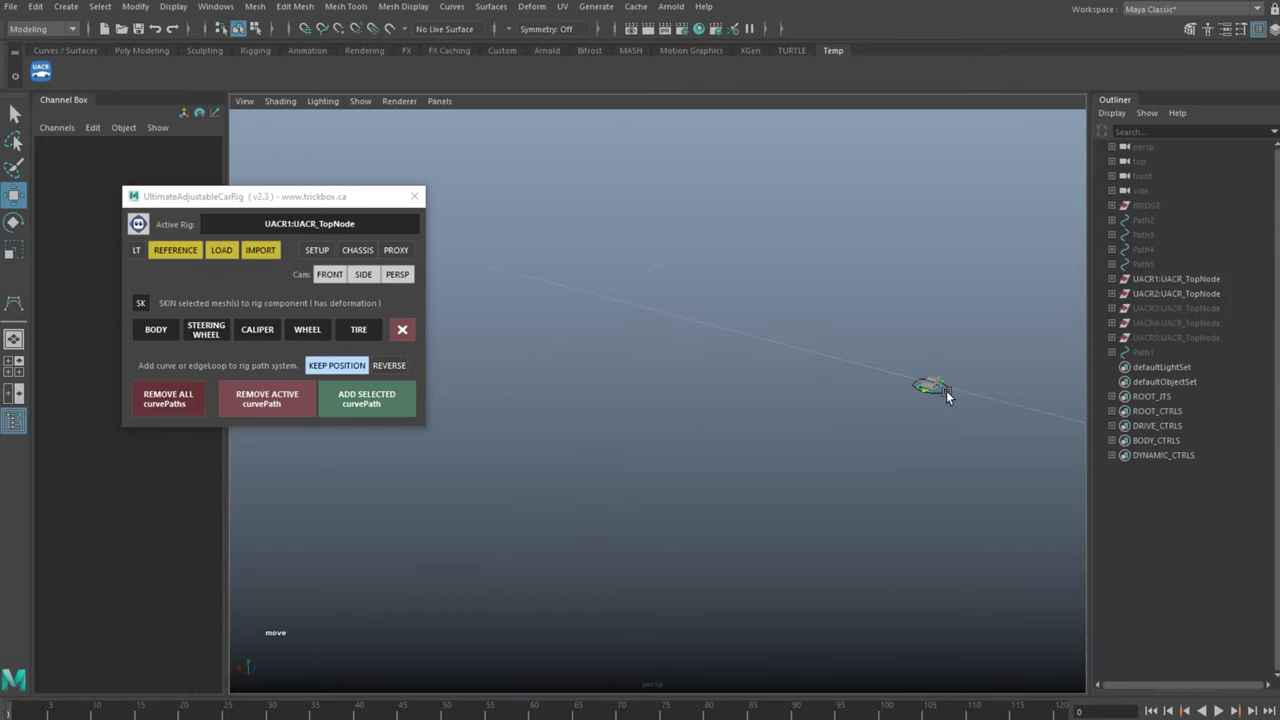
{"action": "left_click", "coordinate": [948, 397]}
{"action": "key", "text": "f"}
{"action": "right_click_drag", "start_coordinate": [857, 440], "coordinate": [788, 432], "text": "alt"}
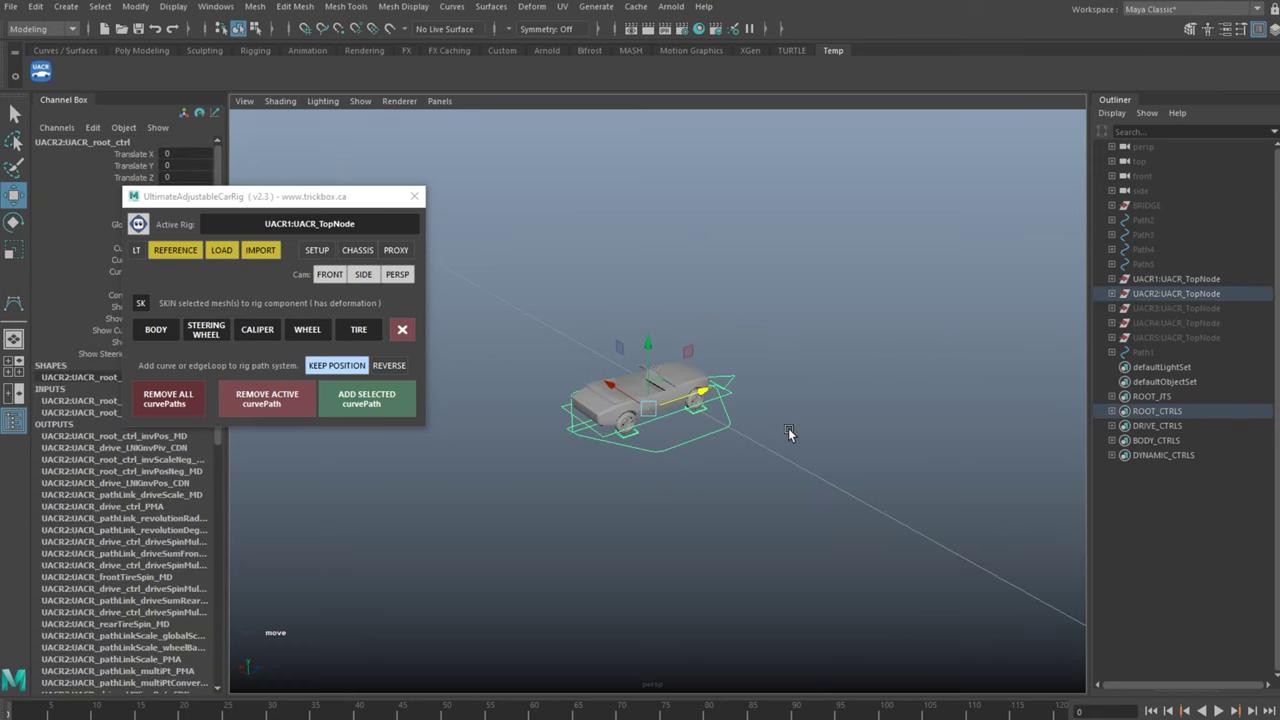
{"action": "left_click", "coordinate": [341, 223]}
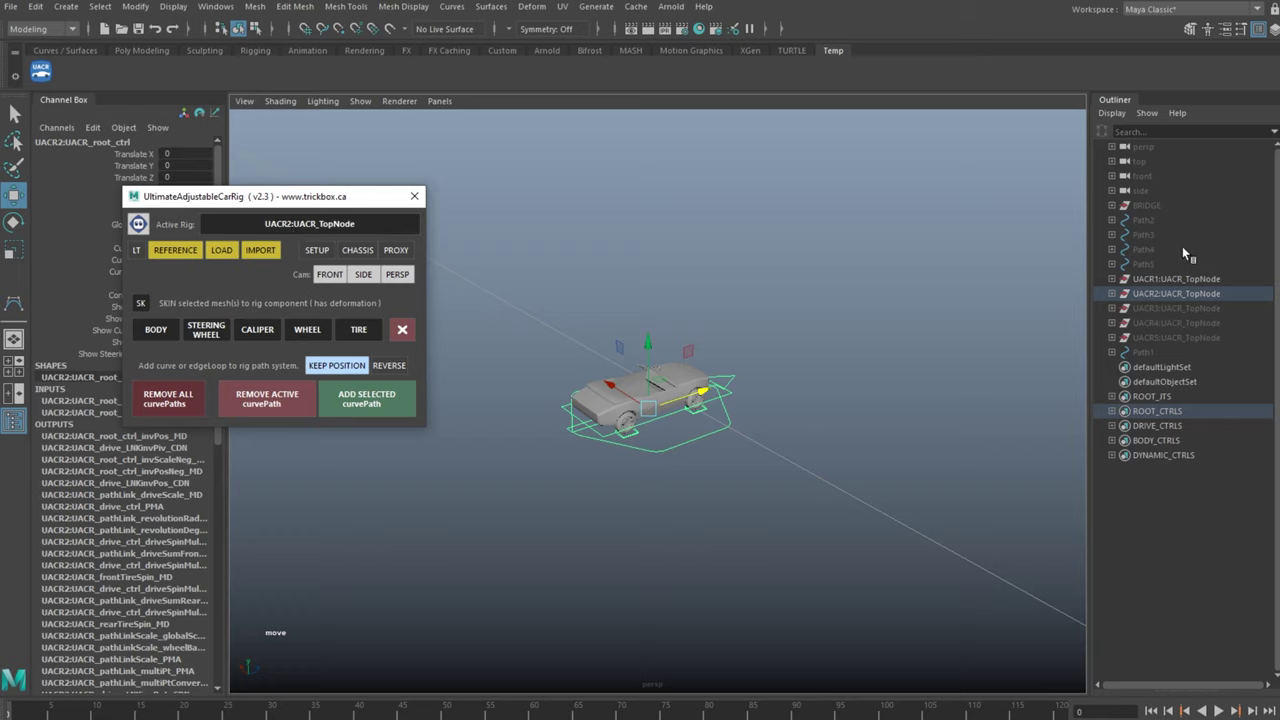
{"action": "left_click", "coordinate": [1145, 220]}
{"action": "left_click", "coordinate": [380, 403]}
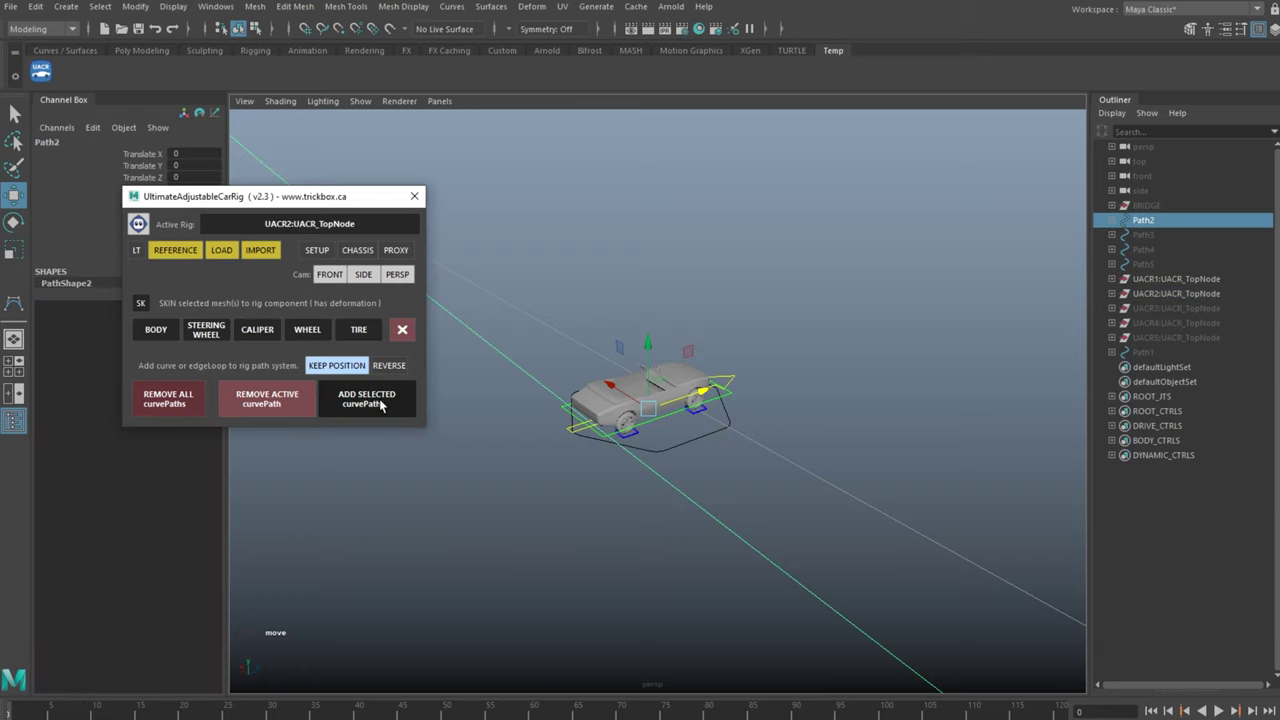
Unhide UACR3, set it as the active rig from its root control, and add Path3 as its curve path
{"action": "left_click", "coordinate": [818, 347]}
{"action": "left_click", "coordinate": [1167, 293]}
{"action": "key", "text": "shift+h"}
{"action": "left_click", "coordinate": [893, 346]}
{"action": "left_click_drag", "start_coordinate": [672, 437], "coordinate": [691, 456]}
{"action": "left_click", "coordinate": [352, 232]}
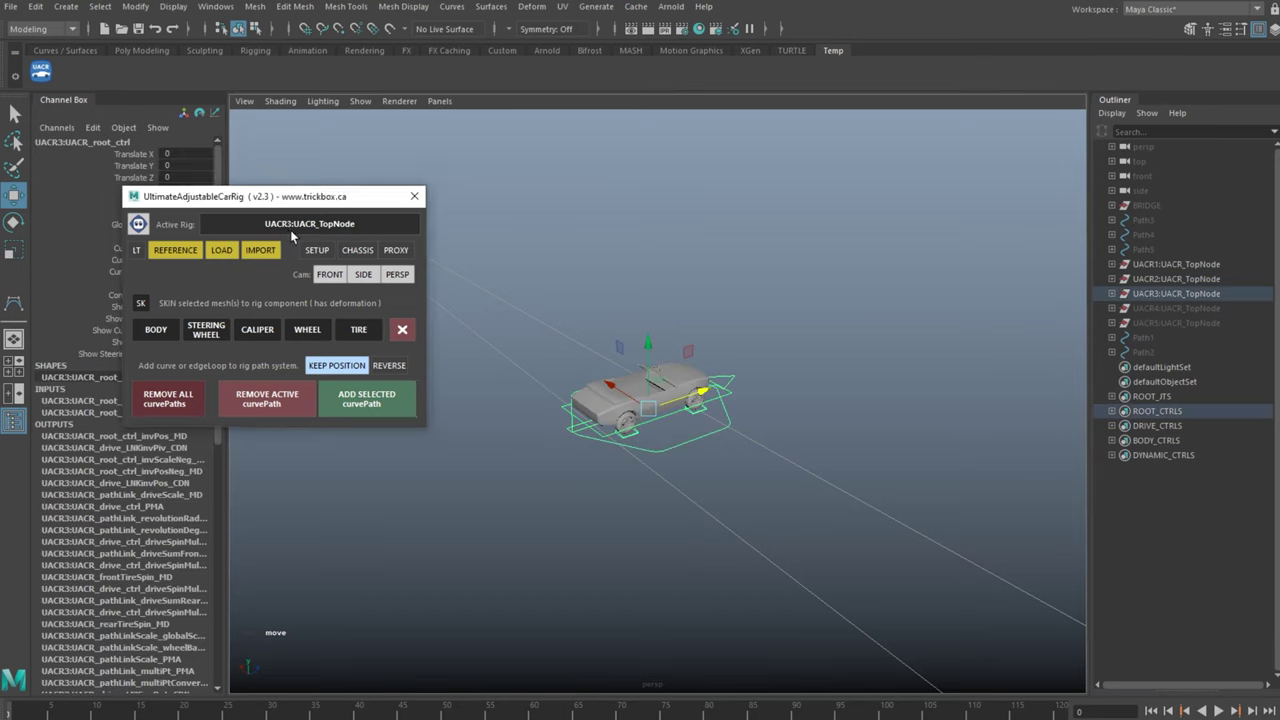
{"action": "left_click", "coordinate": [1143, 219]}
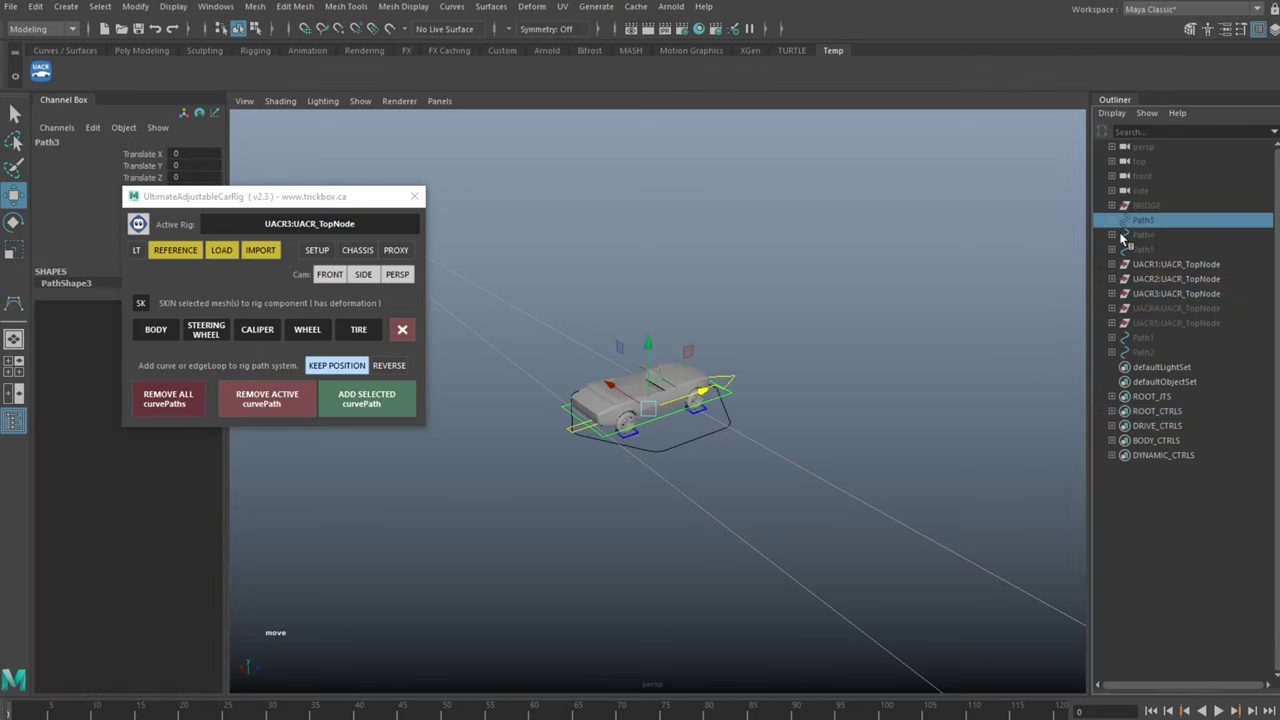
{"action": "left_click", "coordinate": [363, 400]}
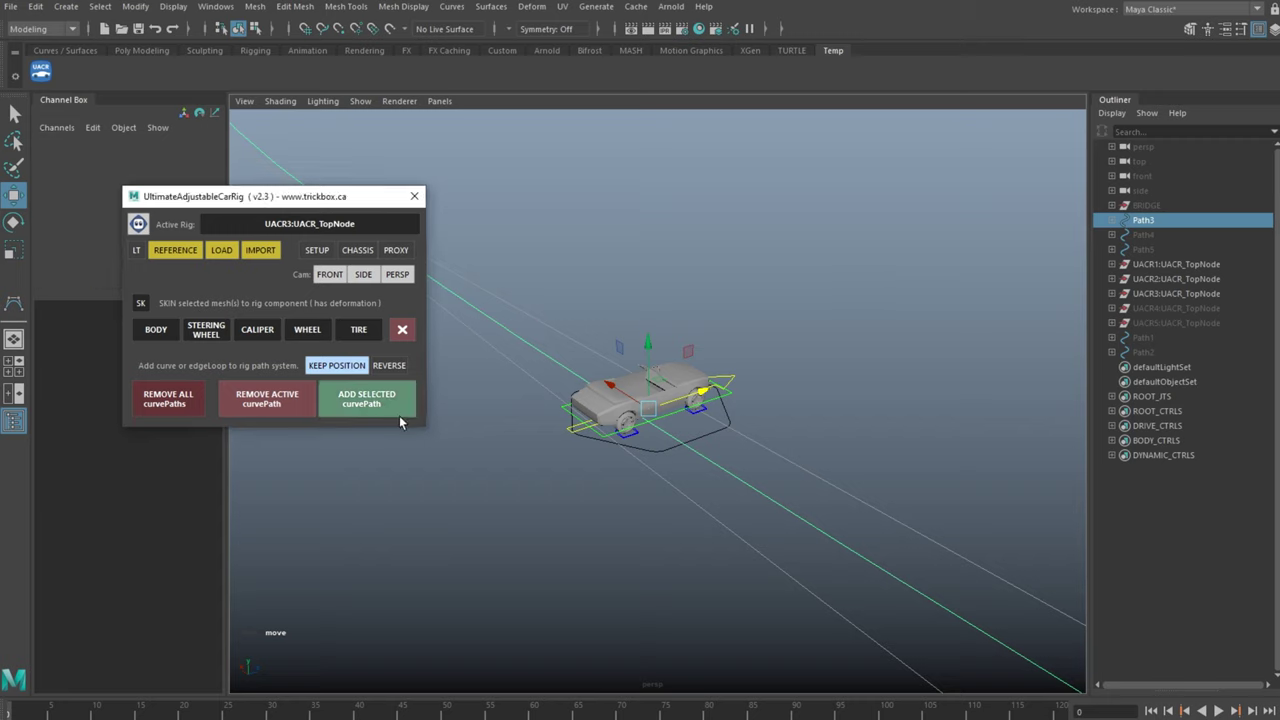
Unhide UACR4, set it as the active rig from its root control, and add Path4 as its curve path
{"action": "left_click", "coordinate": [1169, 296]}
{"action": "key", "text": "shift+h"}
{"action": "left_click", "coordinate": [754, 408]}
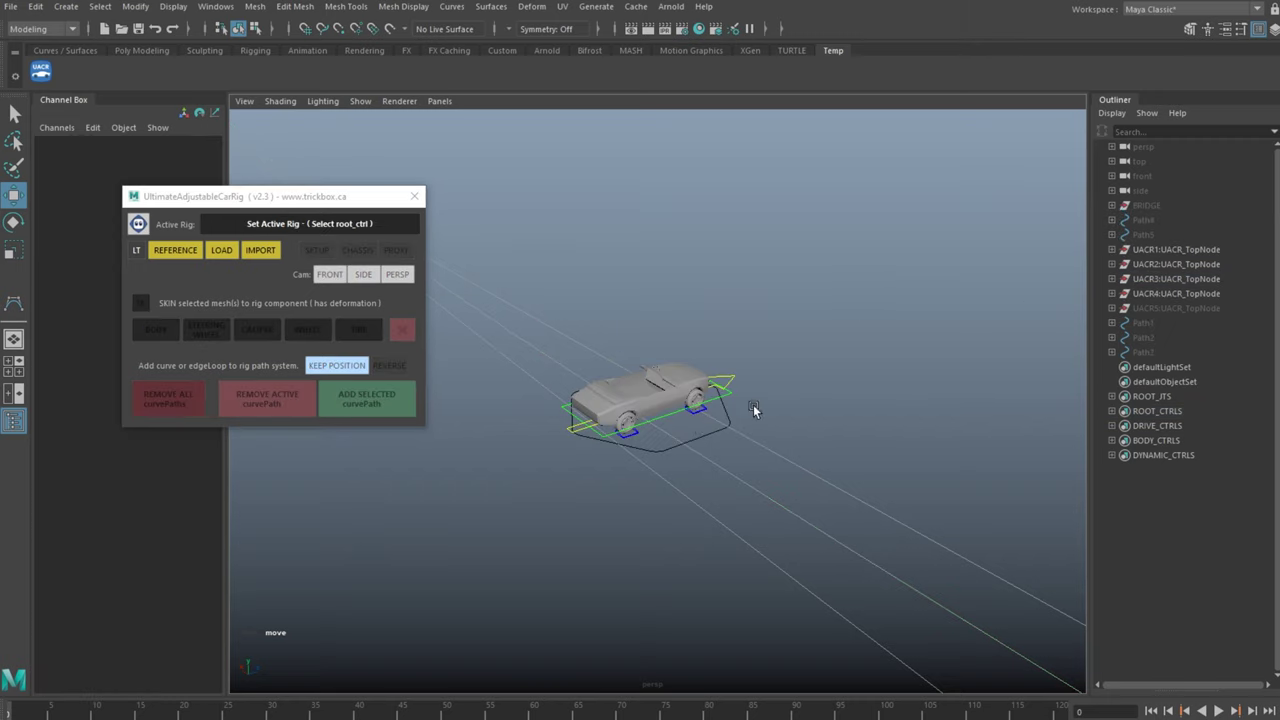
{"action": "left_click", "coordinate": [706, 438]}
{"action": "left_click", "coordinate": [351, 228]}
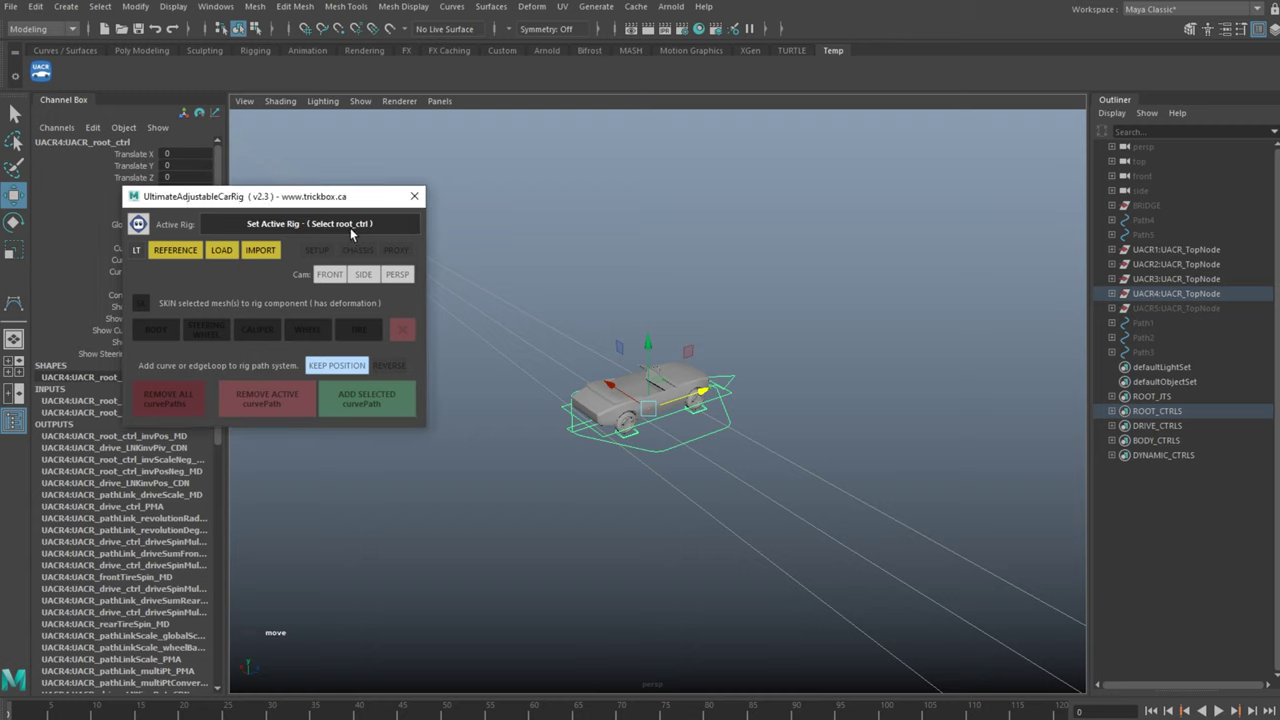
{"action": "left_click", "coordinate": [1166, 217]}
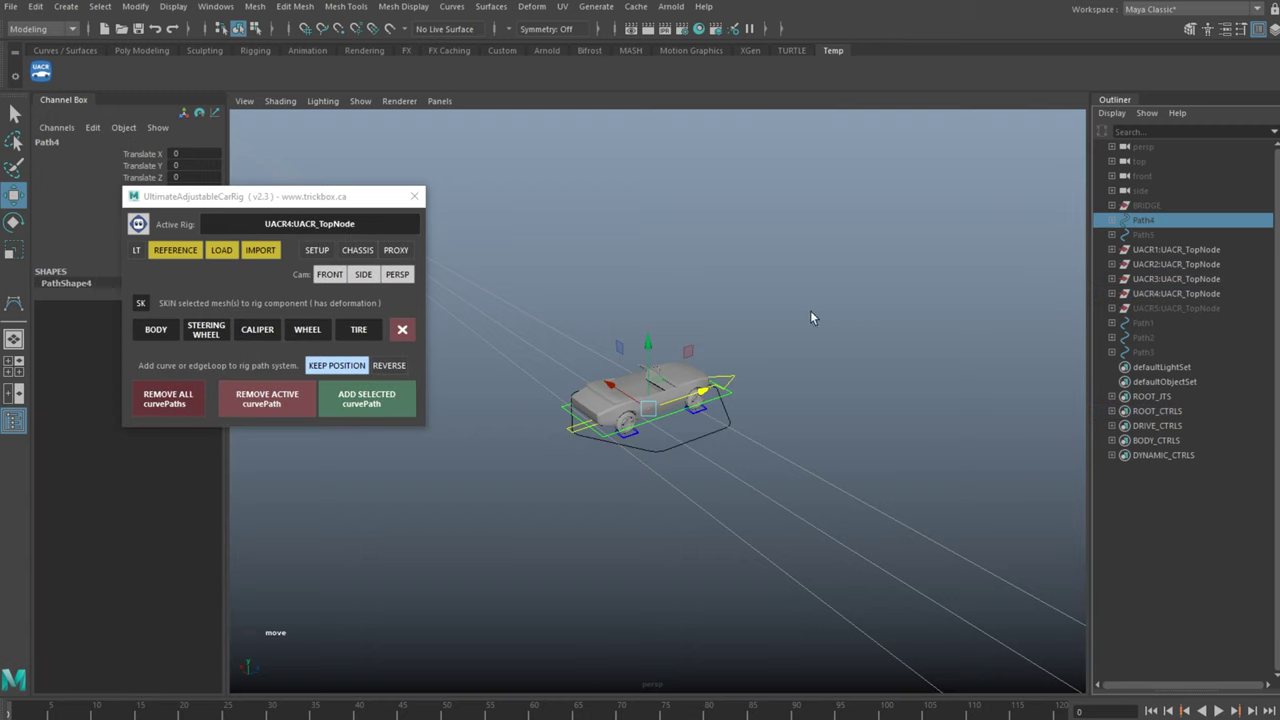
{"action": "left_click", "coordinate": [359, 406]}
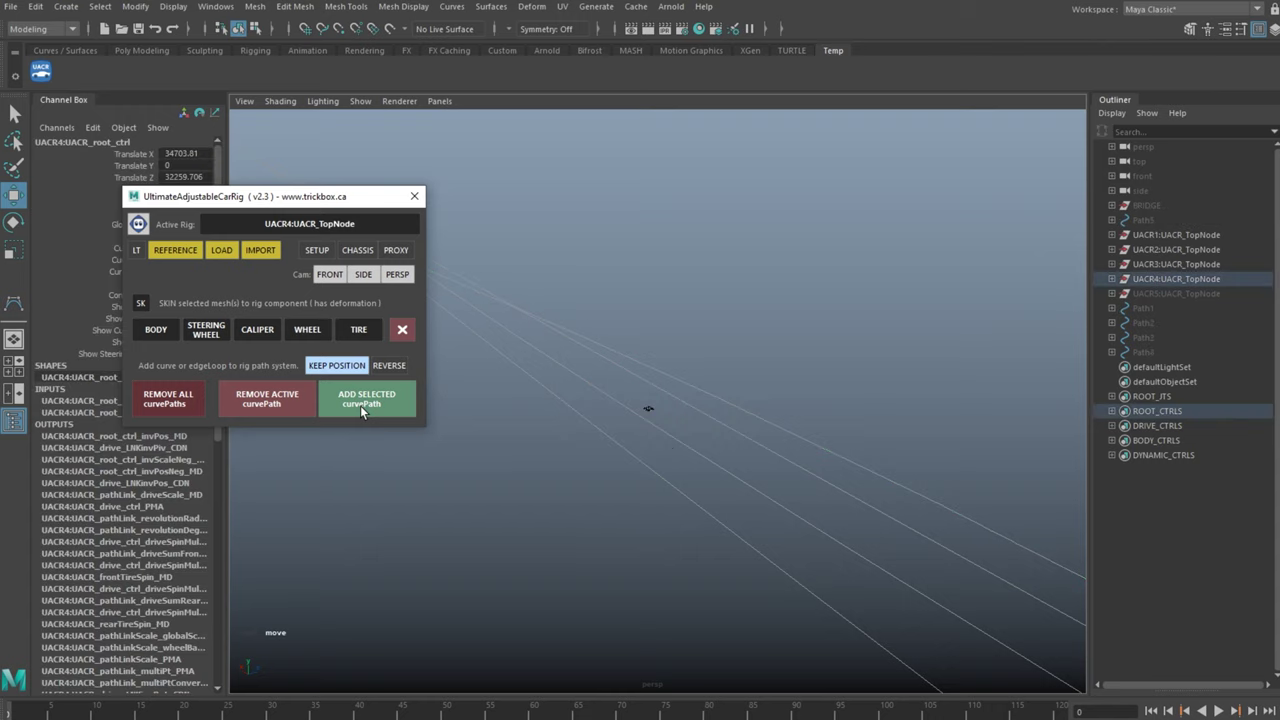
Unhide UACR5, set it as the active rig from its root control, and add Path5 as its curve path
{"action": "left_click", "coordinate": [1201, 291]}
{"action": "key", "text": "shift+h"}
{"action": "left_click", "coordinate": [766, 394]}
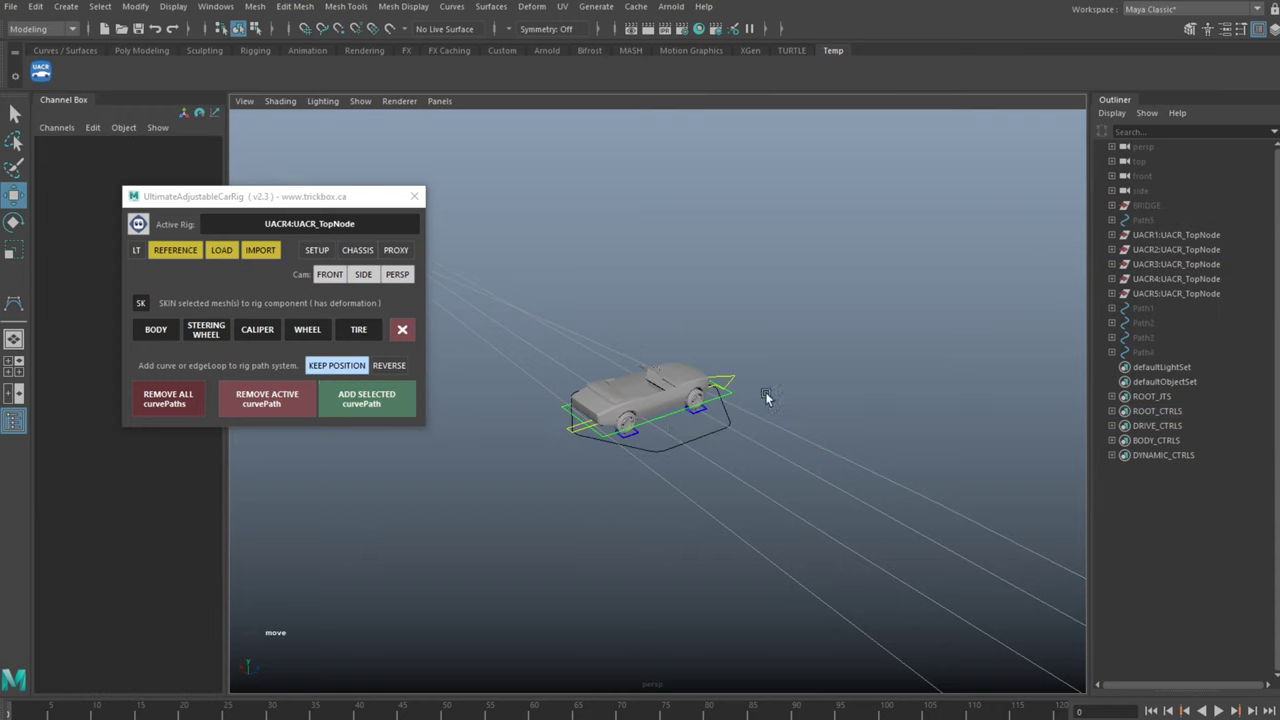
{"action": "left_click", "coordinate": [665, 460]}
{"action": "left_click", "coordinate": [330, 224]}
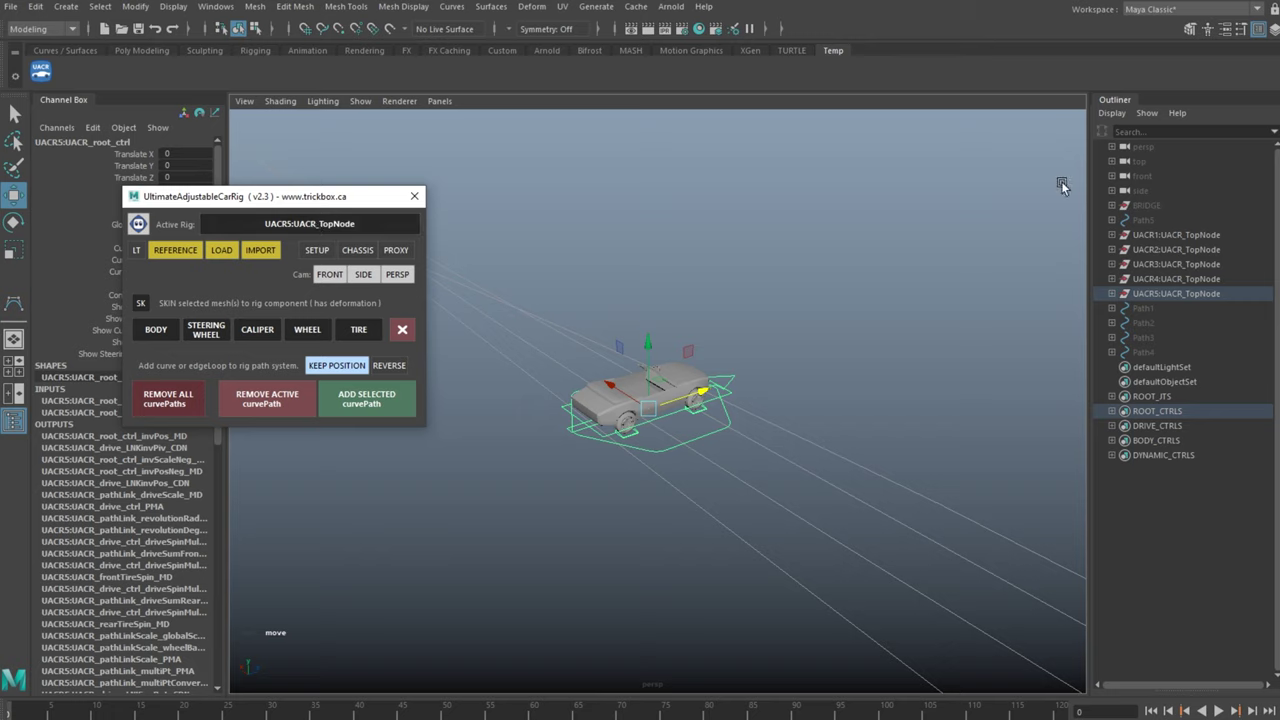
{"action": "left_click", "coordinate": [1143, 220]}
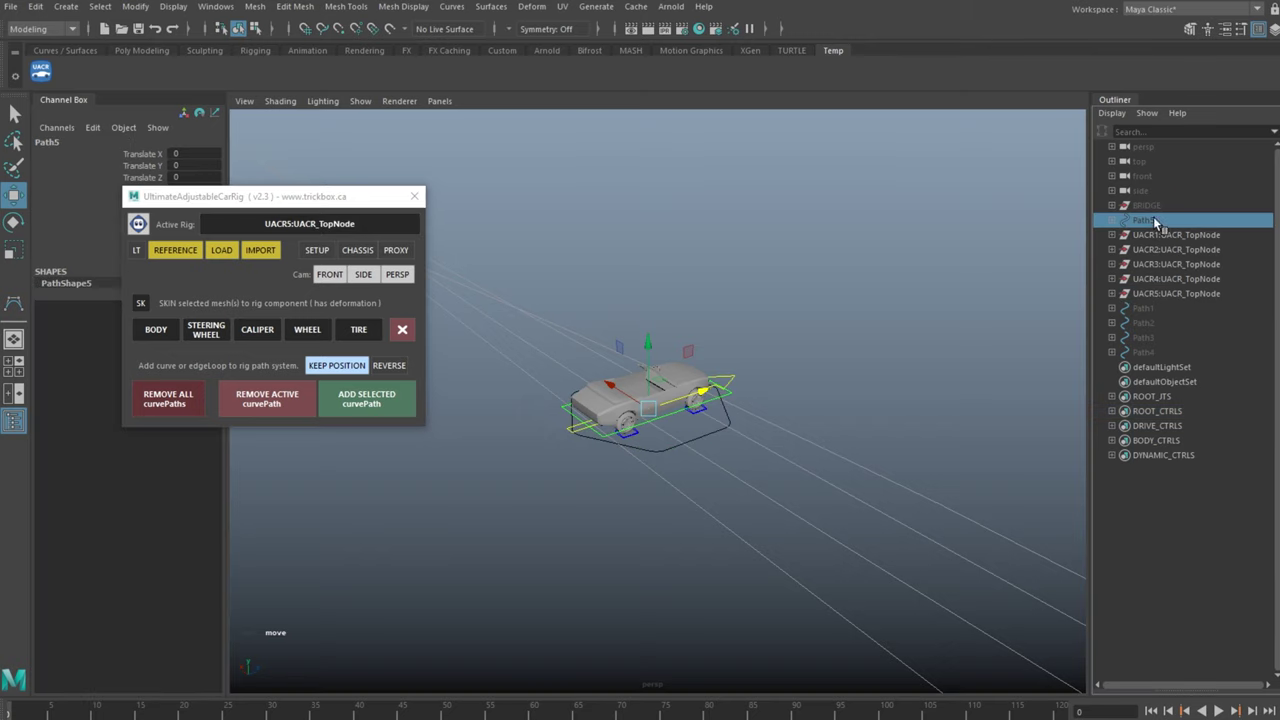
{"action": "left_click", "coordinate": [366, 398]}
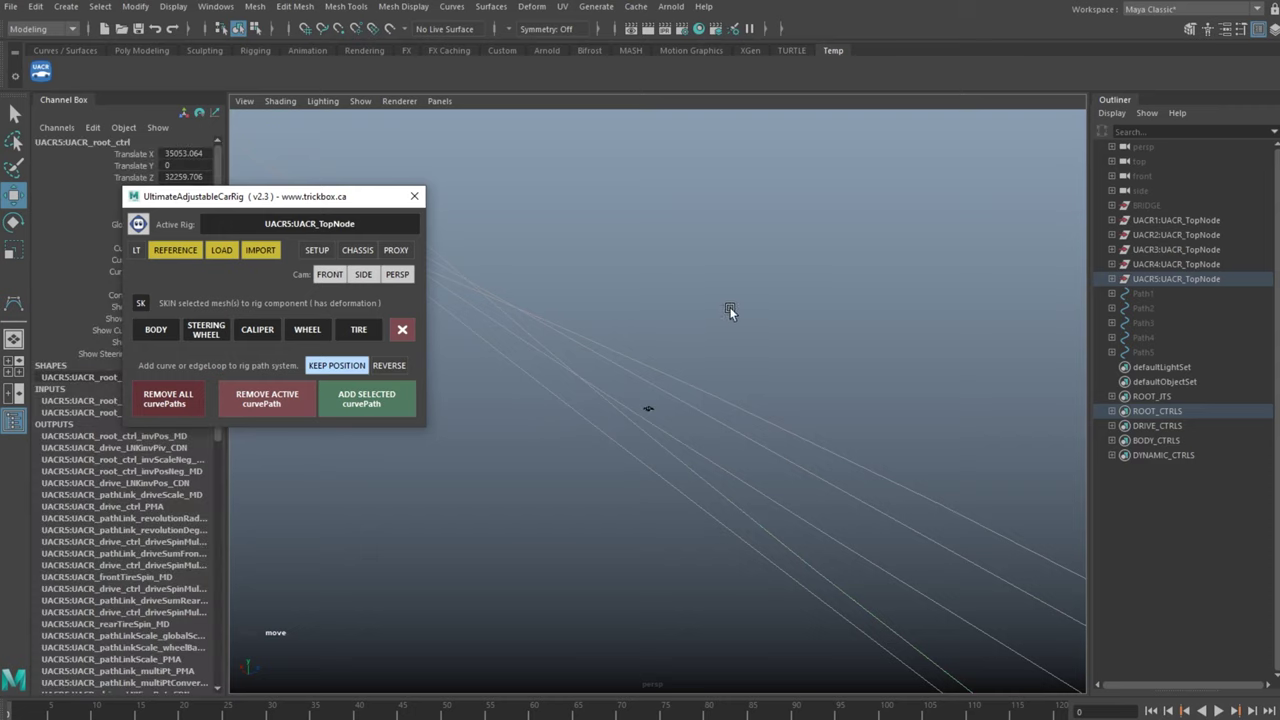
Close the car rig tool and hide the UACR2, UACR3, UACR4 and UACR5 top nodes
{"action": "left_click", "coordinate": [417, 200]}
{"action": "left_click", "coordinate": [432, 222]}
{"action": "scroll", "coordinate": [434, 226], "scroll_direction": "down", "scroll_amount": 5}
{"action": "middle_click_drag", "start_coordinate": [434, 226], "coordinate": [606, 369], "text": "alt"}
{"action": "left_click_drag", "start_coordinate": [728, 421], "coordinate": [594, 246], "text": "alt"}
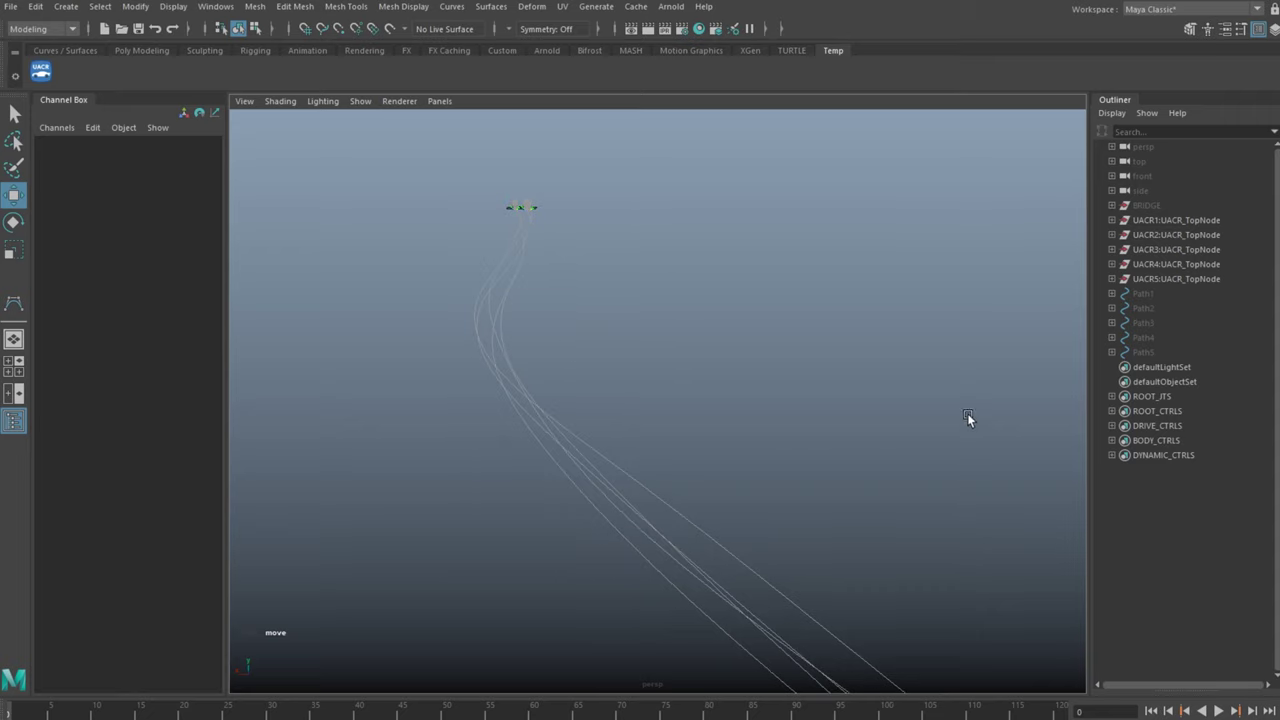
{"action": "left_click", "coordinate": [1188, 278]}
{"action": "left_click", "coordinate": [1205, 236], "text": "shift"}
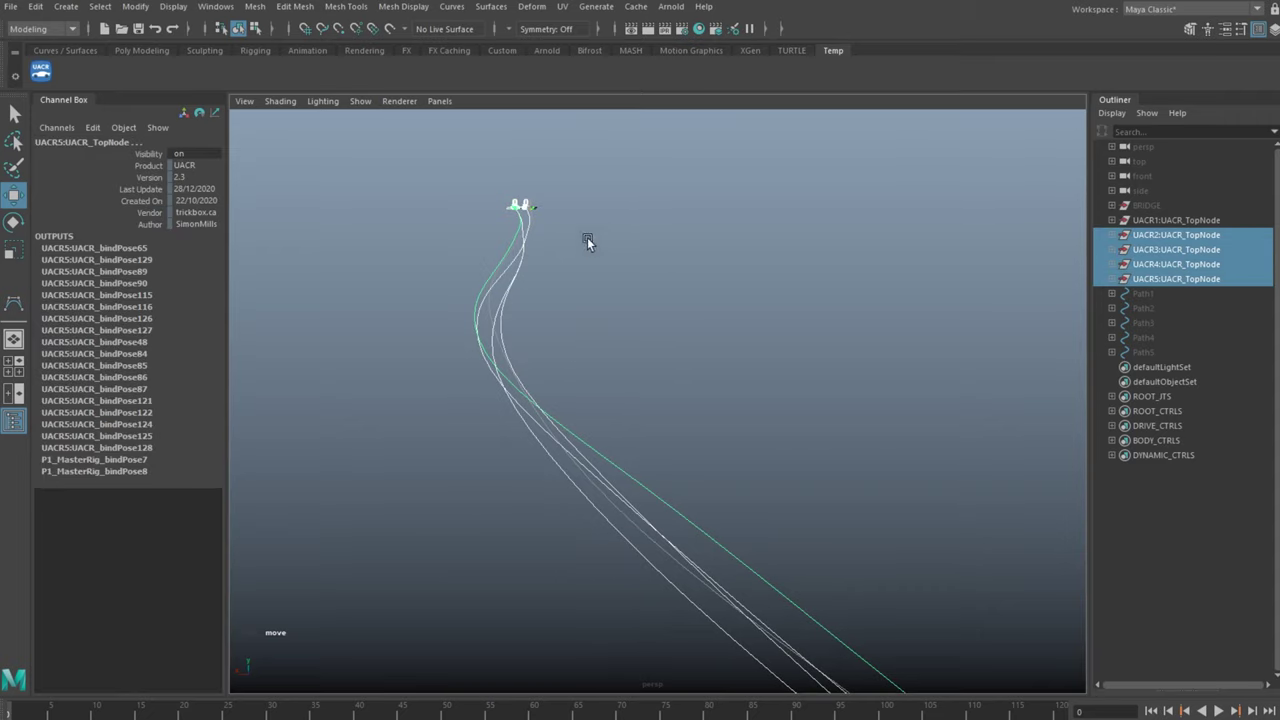
{"action": "key", "text": "ctrl+h"}
Select all members of the DRIVE_CTRLS set and extend the playback range to 200 frames
{"action": "left_click", "coordinate": [1157, 426]}
{"action": "right_click", "coordinate": [1172, 431]}
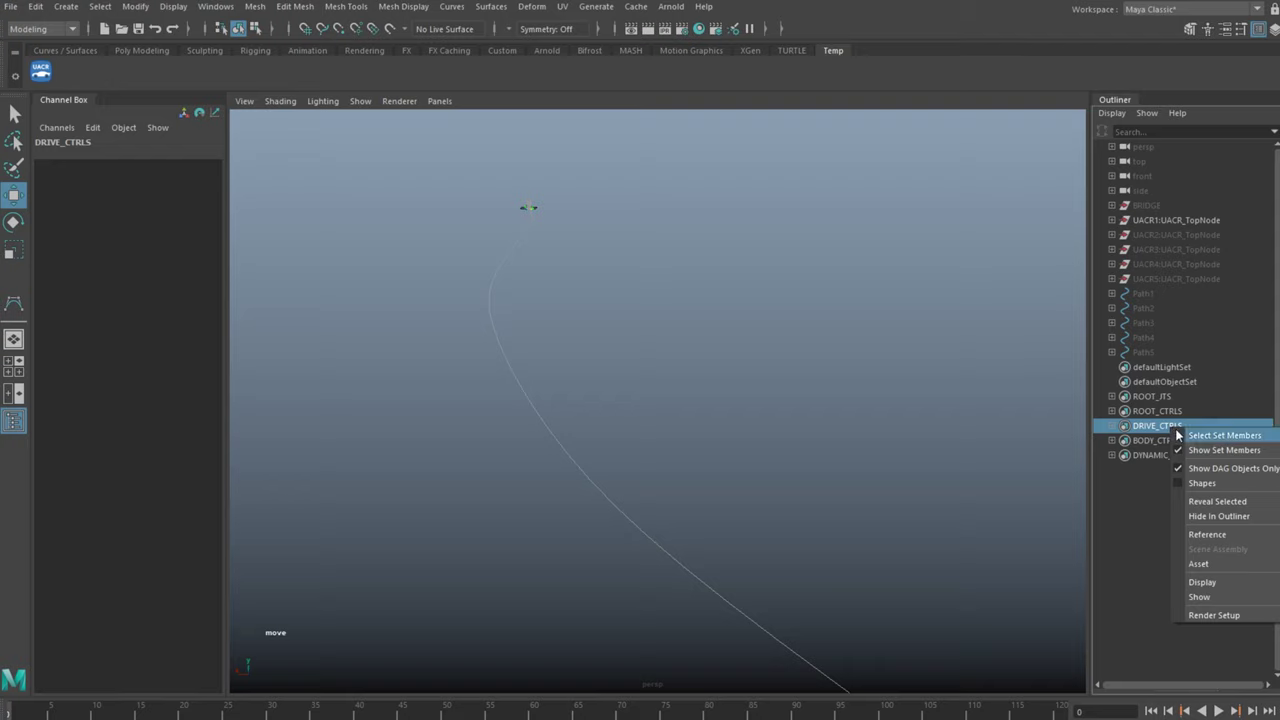
{"action": "left_click", "coordinate": [1222, 435]}
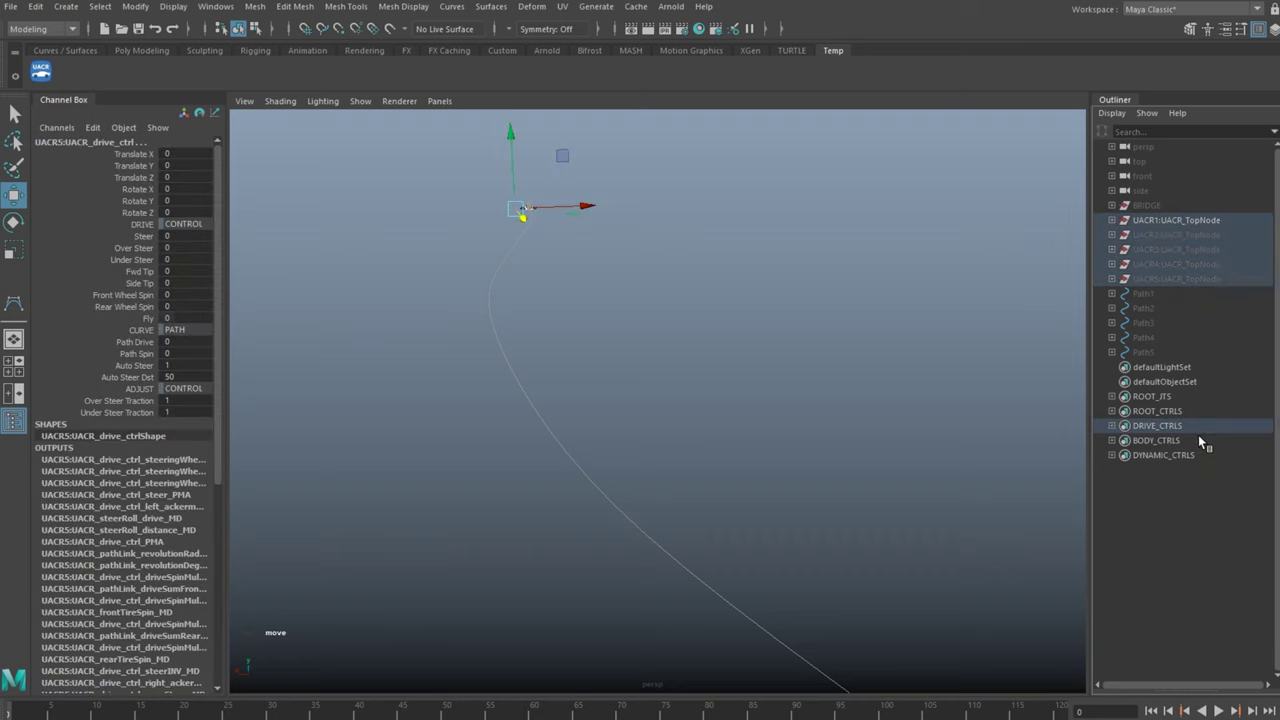
{"action": "key", "text": "alt+v"}
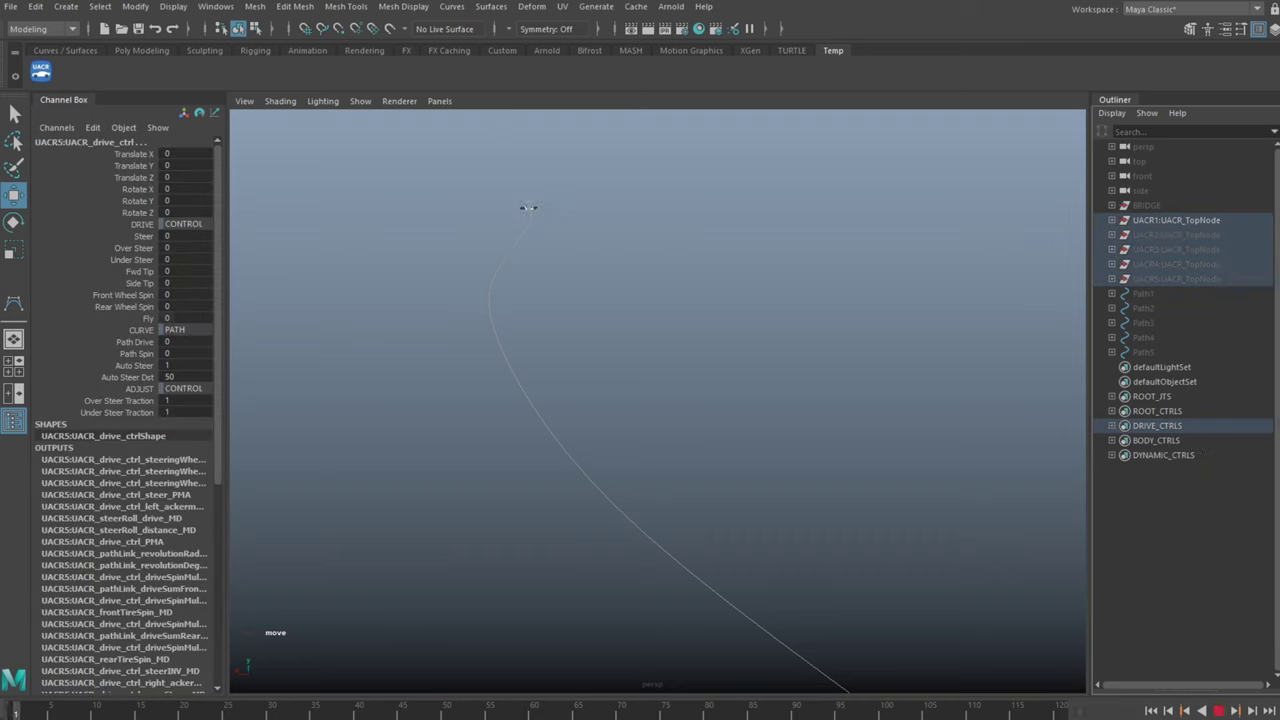
{"action": "key", "text": "alt+v"}
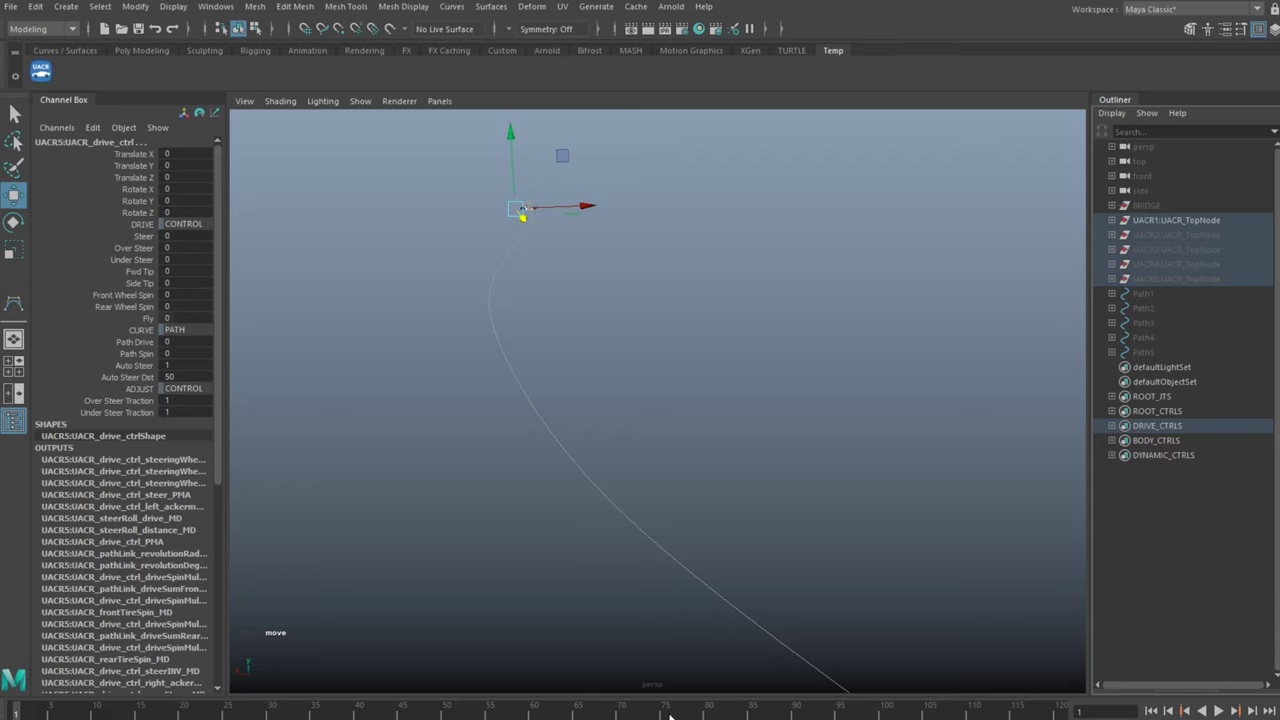
{"action": "double_click", "coordinate": [670, 716]}
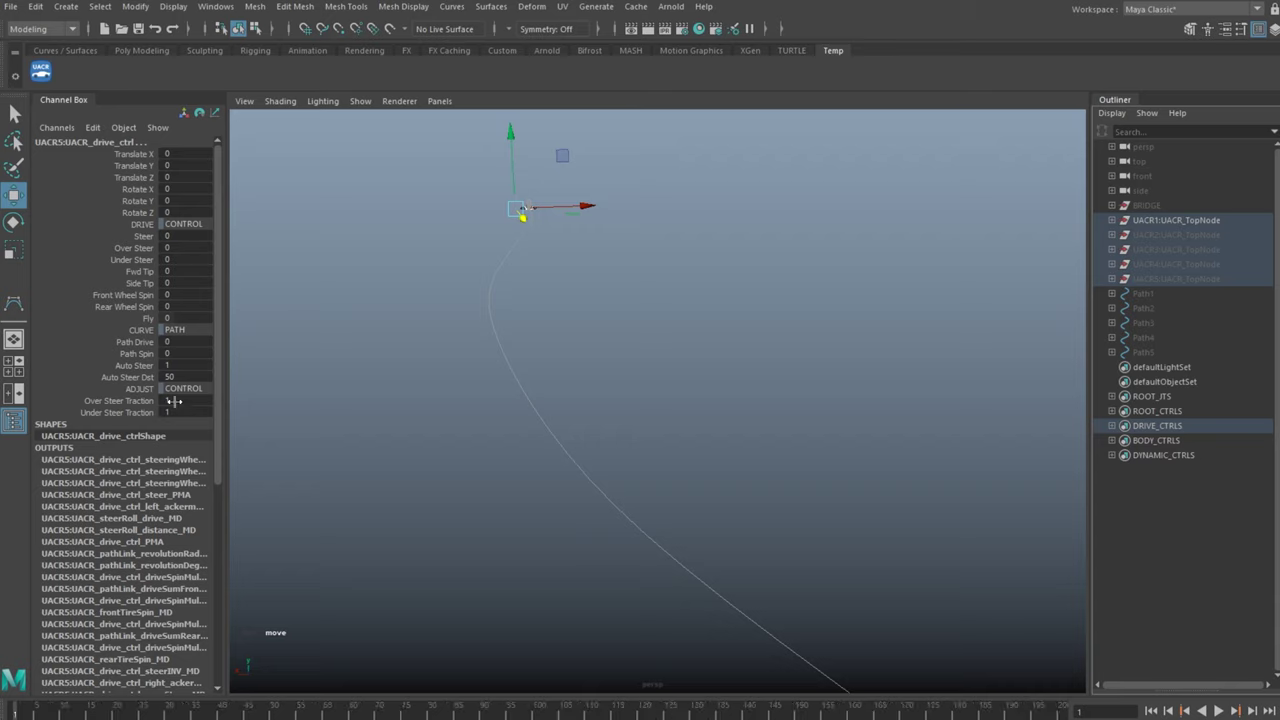
Key Path Drive on all drive controls at 0 on frame 1 and at 68.6 on frame 200
{"action": "left_click", "coordinate": [145, 342]}
{"action": "right_click", "coordinate": [145, 343]}
{"action": "left_click", "coordinate": [188, 373]}
{"action": "key", "text": "alt+v"}
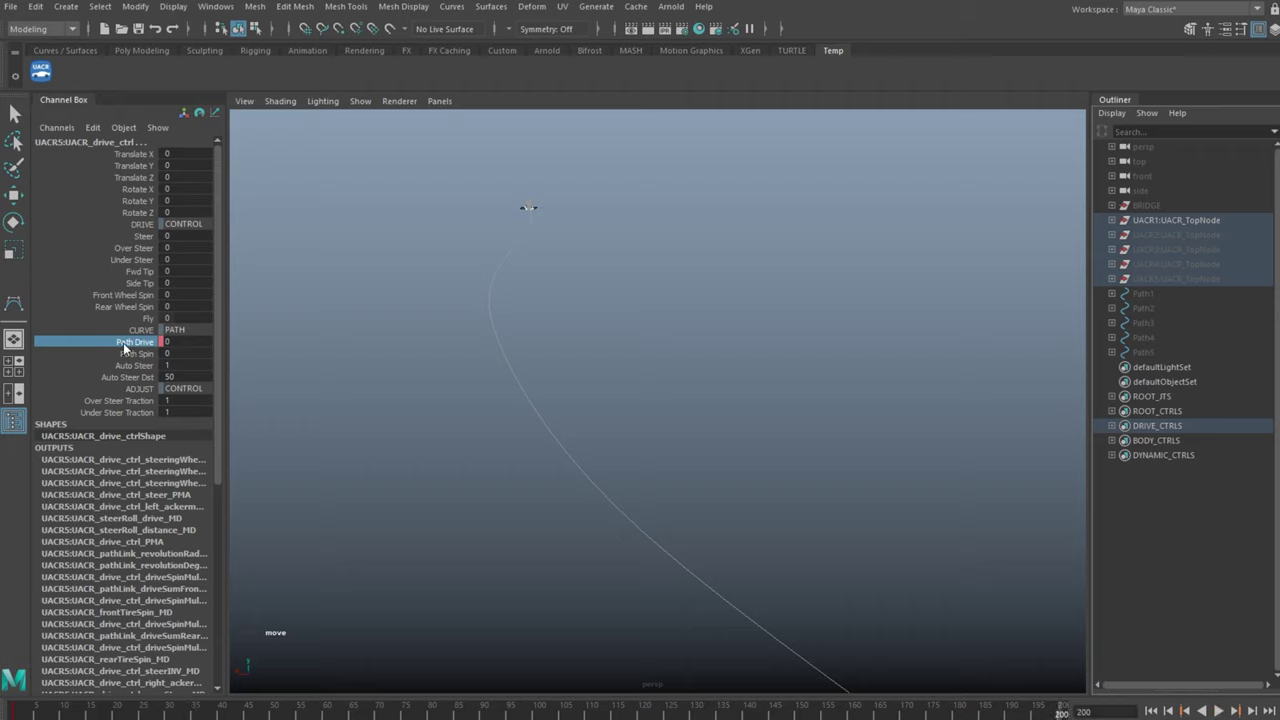
{"action": "middle_click_drag", "start_coordinate": [375, 537], "coordinate": [685, 492]}
{"action": "right_click_drag", "start_coordinate": [151, 354], "coordinate": [170, 377]}
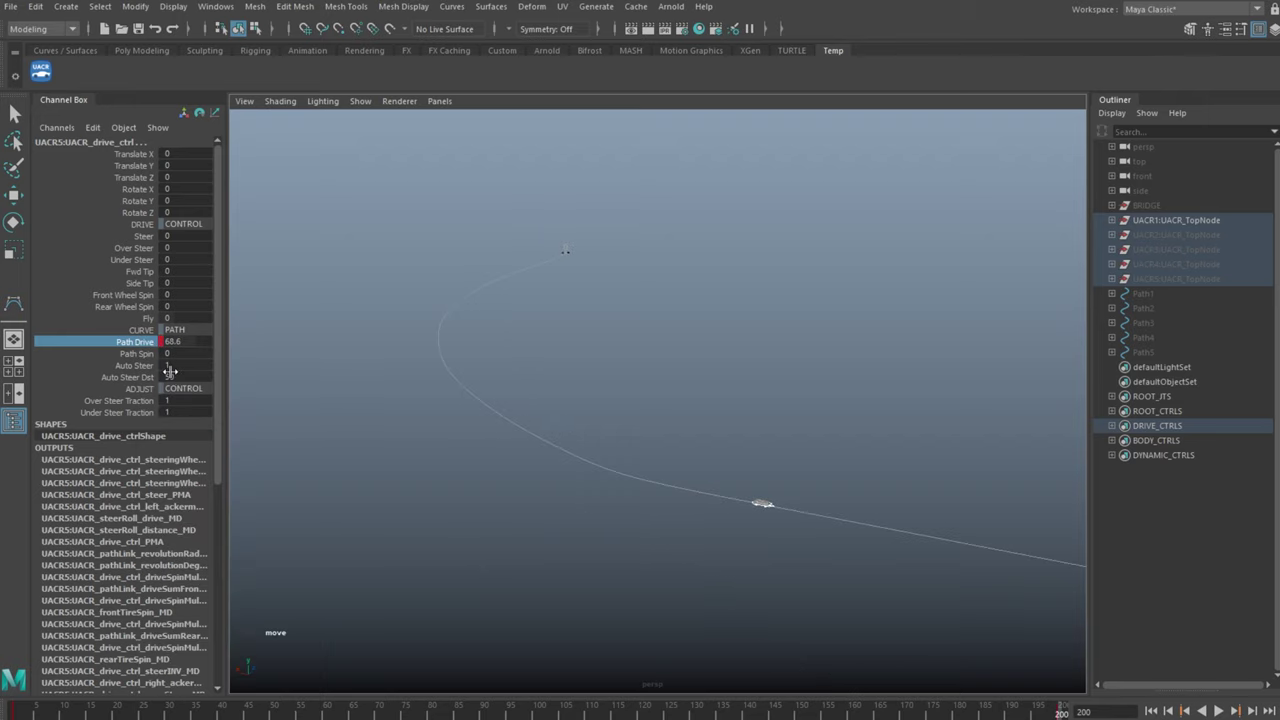
Deselect the controls and play the animation from the start to check UACR1 driving along its path
{"action": "left_click", "coordinate": [668, 538]}
{"action": "left_click_drag", "start_coordinate": [668, 538], "coordinate": [679, 463], "text": "alt"}
{"action": "right_click_drag", "start_coordinate": [679, 463], "coordinate": [856, 478], "text": "alt"}
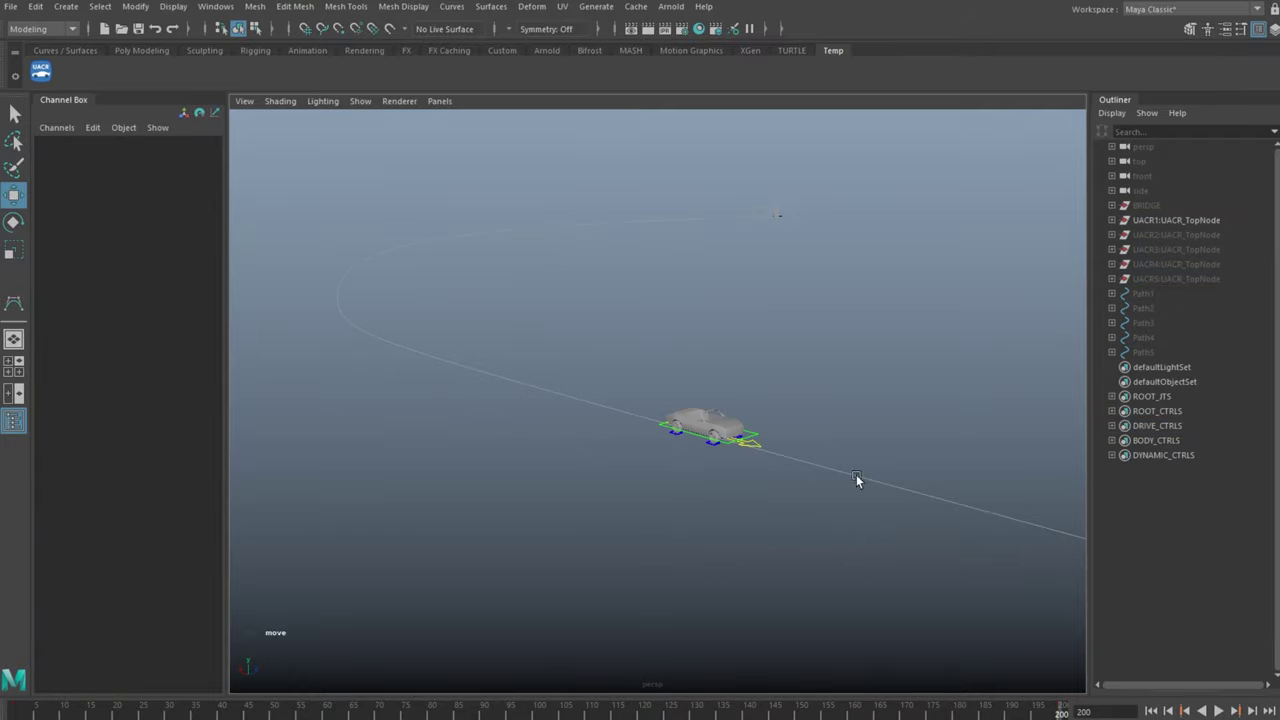
{"action": "left_click", "coordinate": [16, 706]}
{"action": "left_click", "coordinate": [1218, 710]}
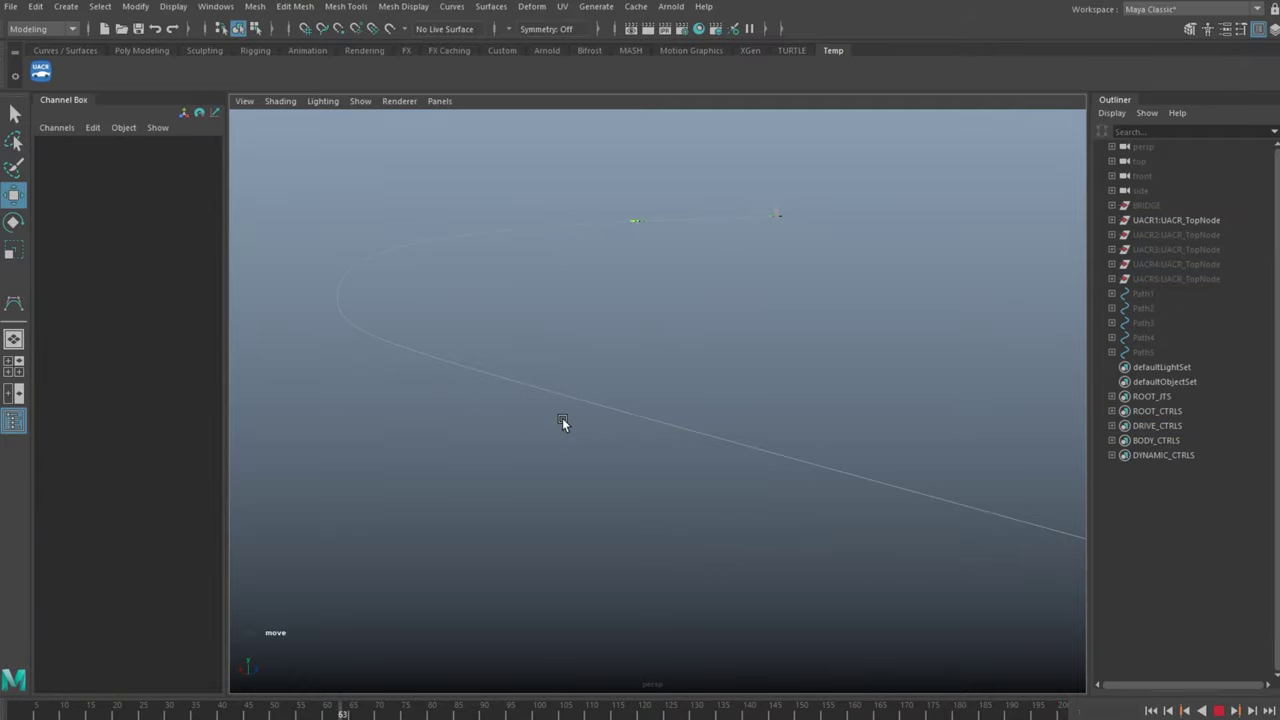
{"action": "left_click_drag", "start_coordinate": [562, 417], "coordinate": [733, 412], "text": "alt"}
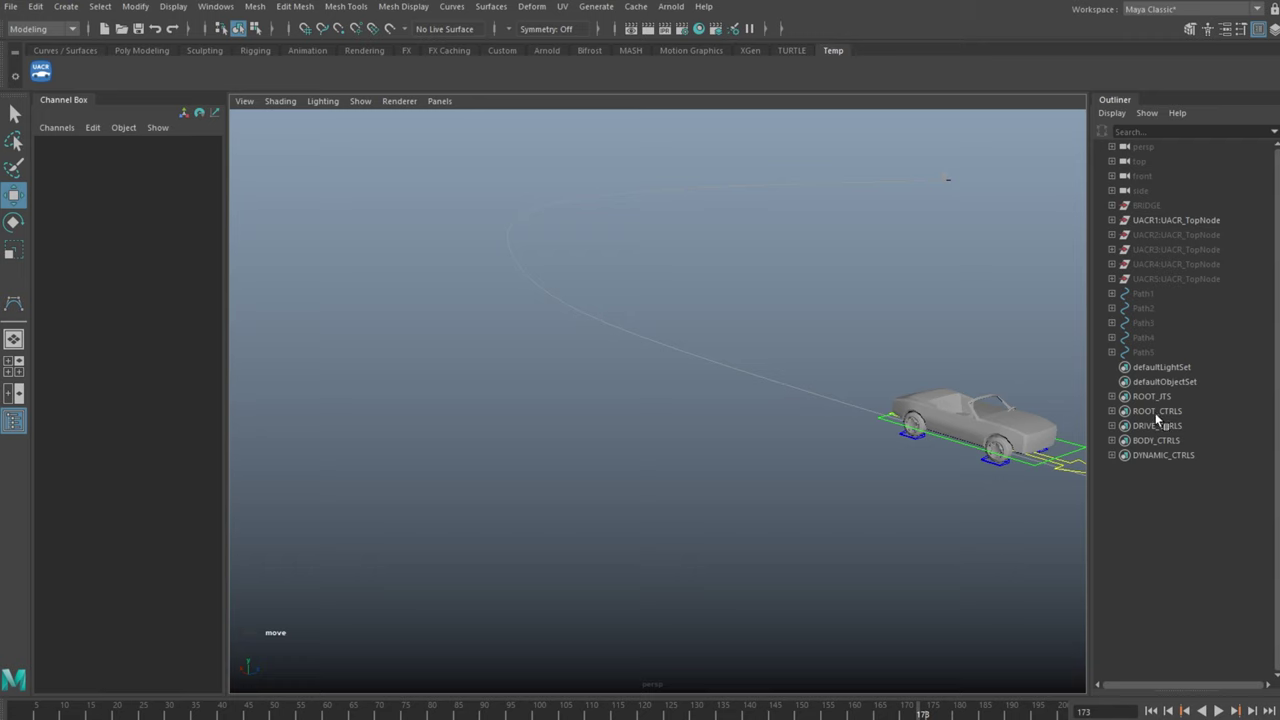
Reselect the drive controls and move their end key from frame 200 to about frame 150
{"action": "key", "text": "ctrl+z"}
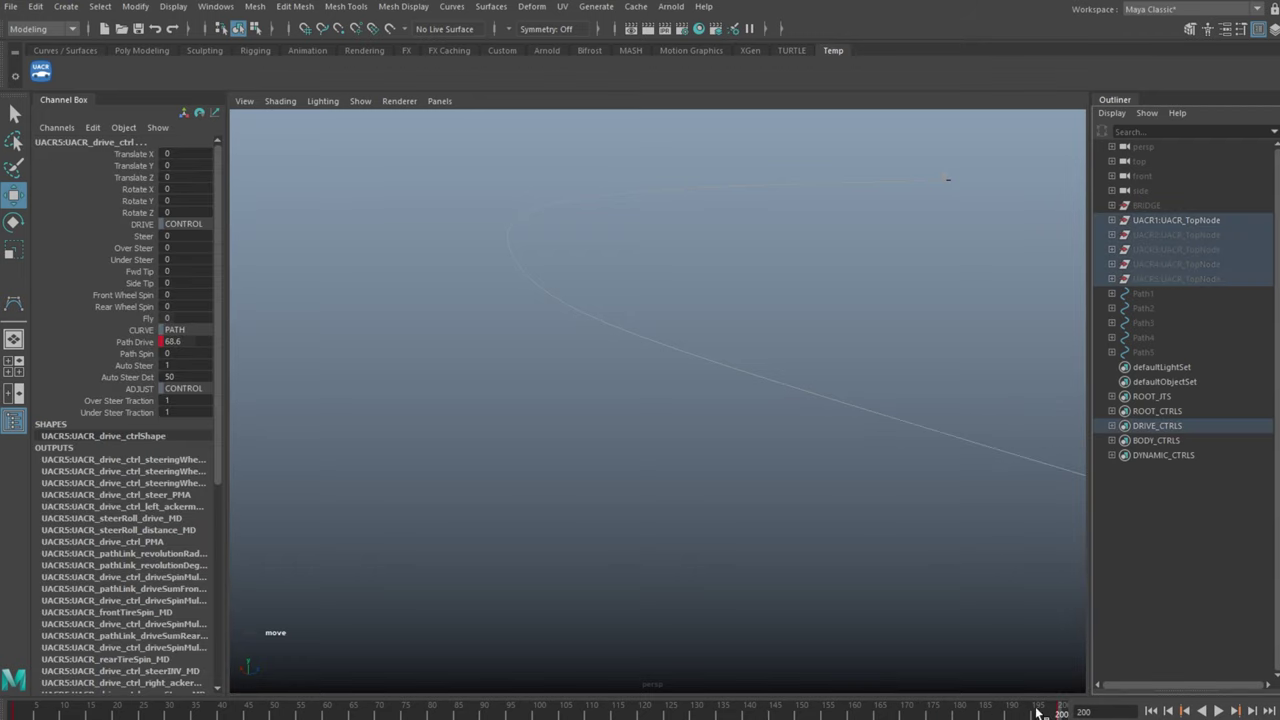
{"action": "left_click_drag", "start_coordinate": [1061, 712], "coordinate": [800, 711]}
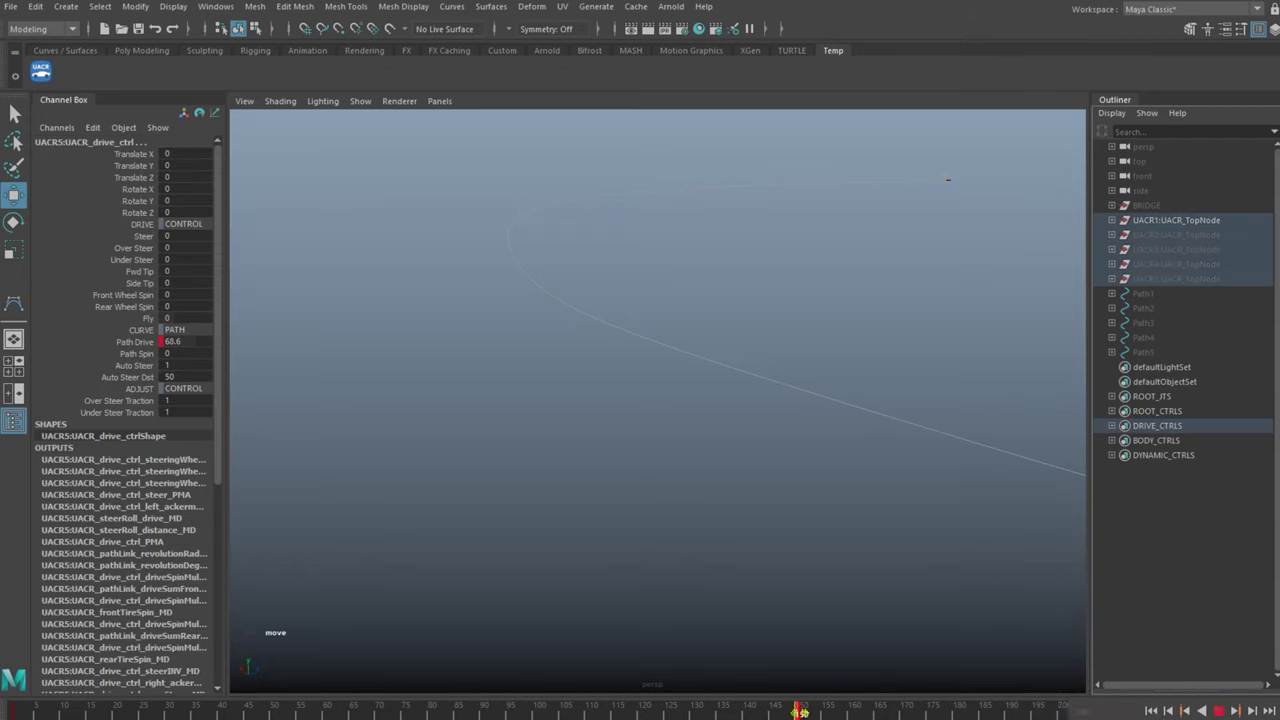
{"action": "left_click", "coordinate": [781, 635]}
Return to frame 1 and turn on the visibility of the Bridge display layer
{"action": "left_click", "coordinate": [15, 712]}
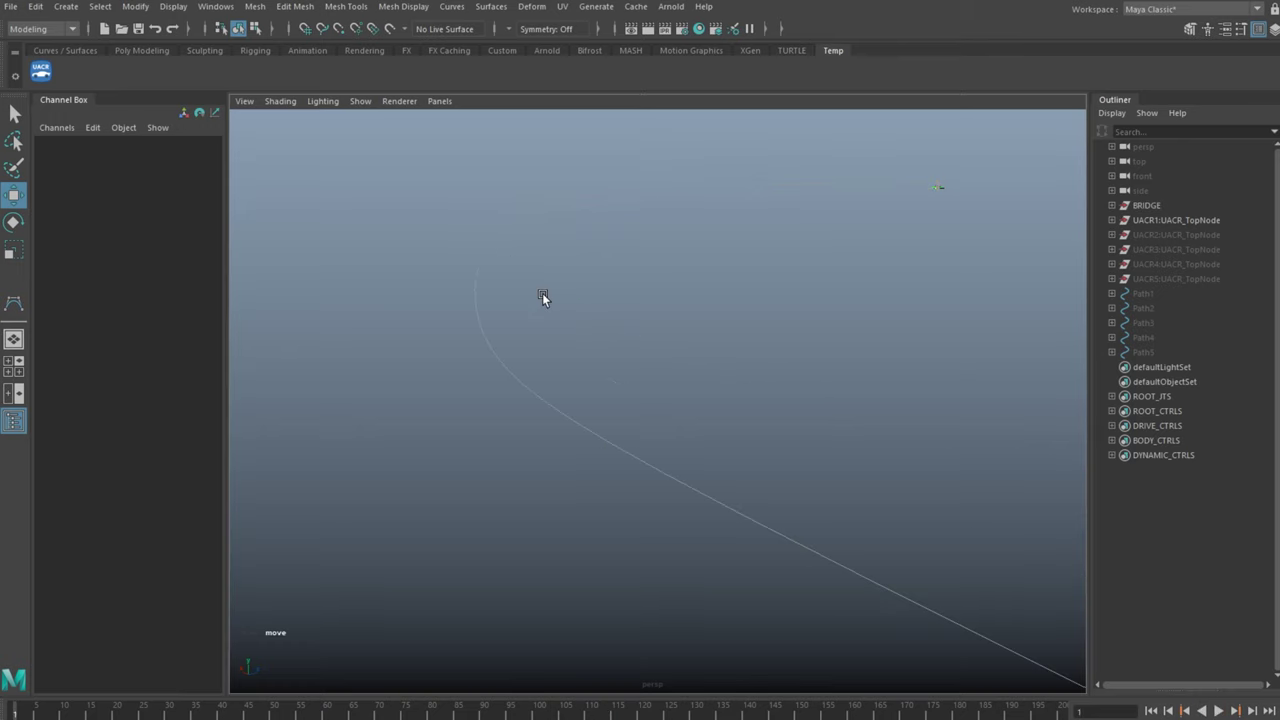
{"action": "scroll", "coordinate": [123, 572], "scroll_direction": "down", "scroll_amount": 2}
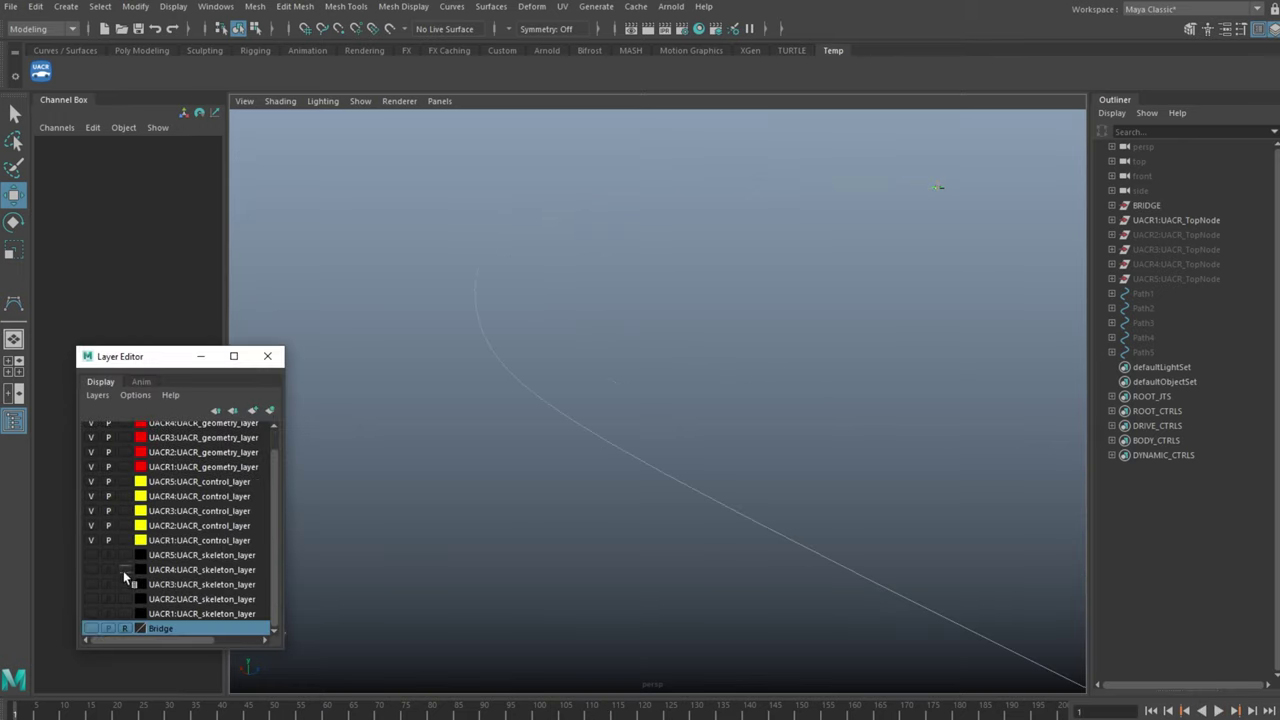
{"action": "left_click", "coordinate": [89, 629]}
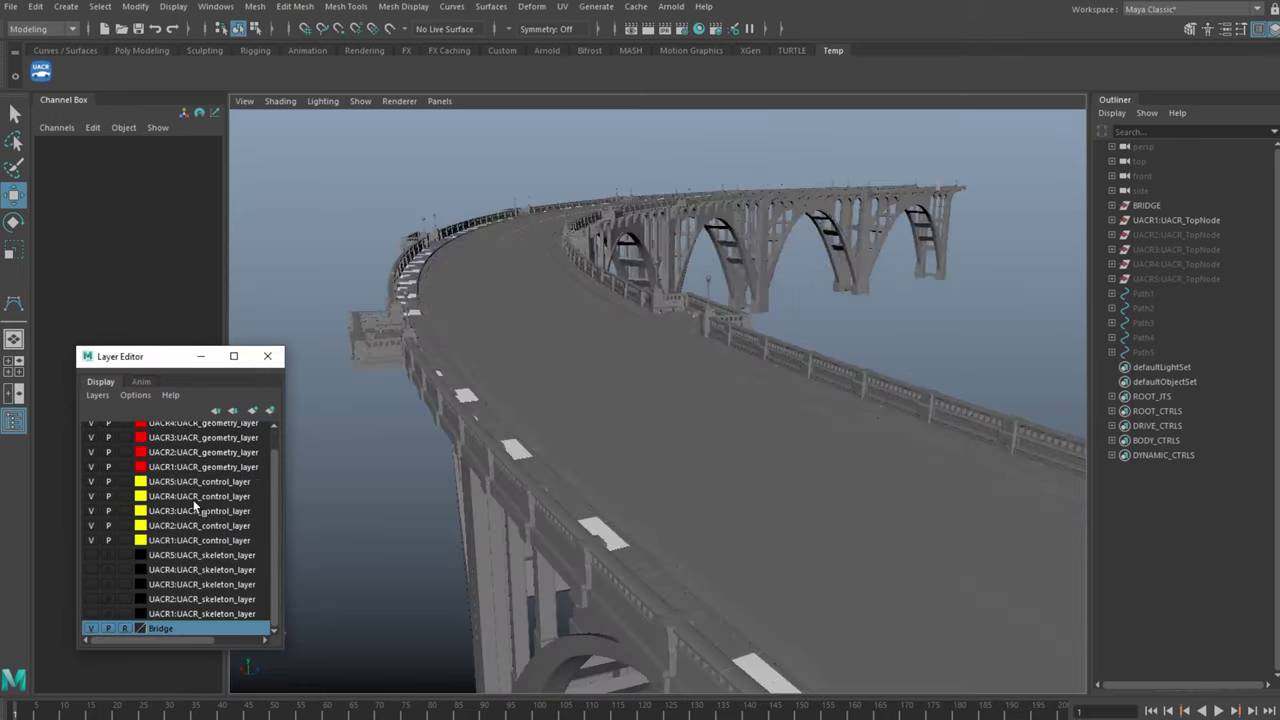
Close the Layer Editor and bring the perspective view down near the car on the bridge roadway
{"action": "left_click", "coordinate": [268, 356]}
{"action": "left_click_drag", "start_coordinate": [354, 226], "coordinate": [832, 448], "text": "alt"}
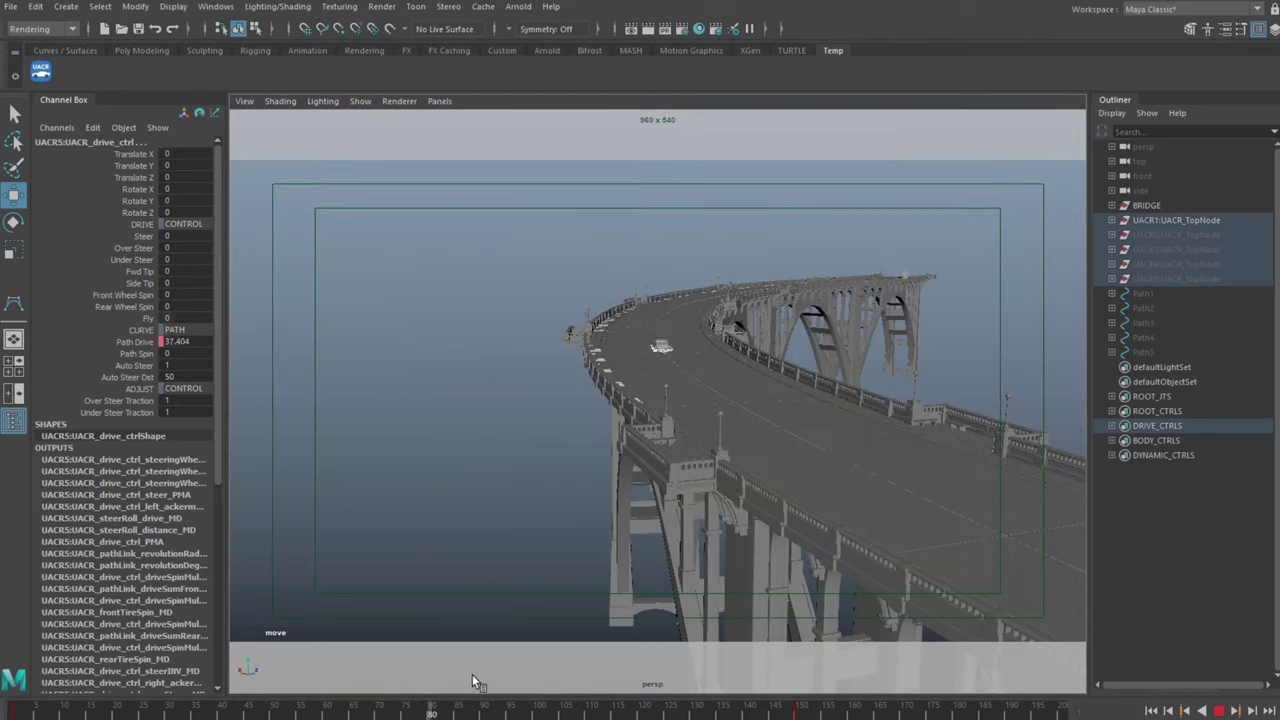
{"action": "key", "text": "Escape"}
{"action": "left_click", "coordinate": [524, 382]}
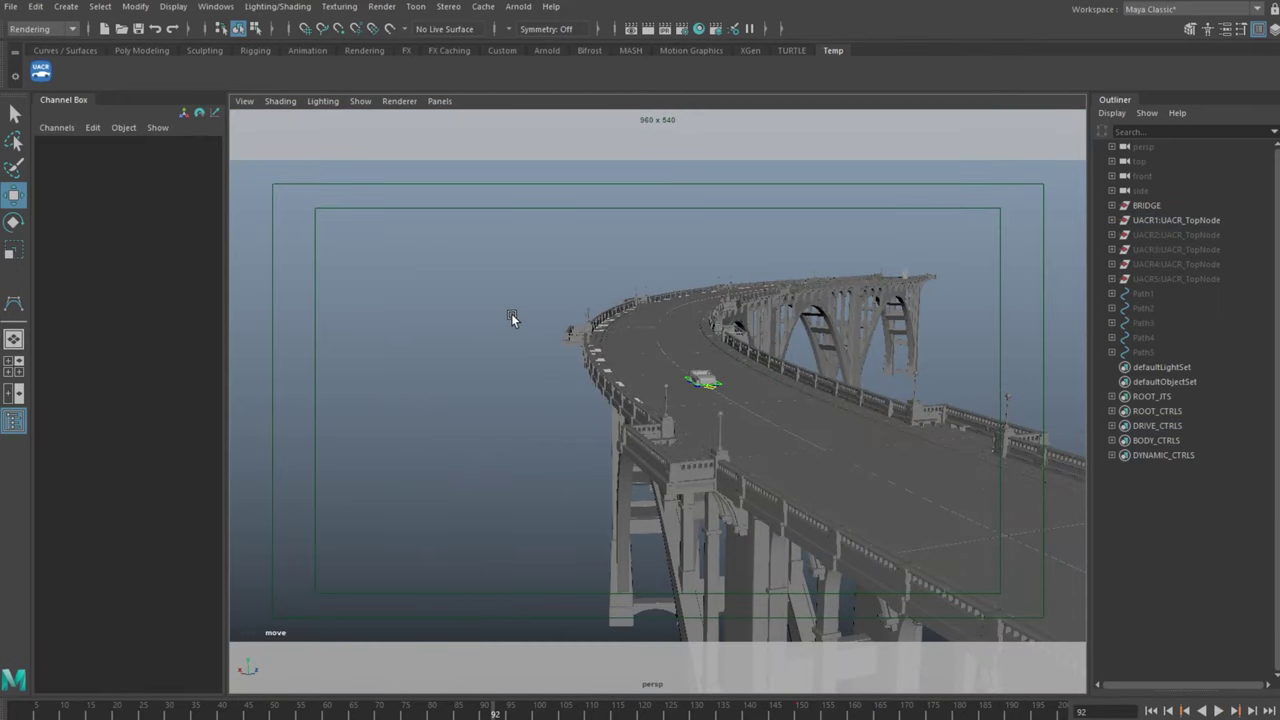
{"action": "right_click_drag", "start_coordinate": [511, 315], "coordinate": [580, 368], "text": "alt"}
{"action": "middle_click_drag", "start_coordinate": [520, 260], "coordinate": [902, 585], "text": "alt"}
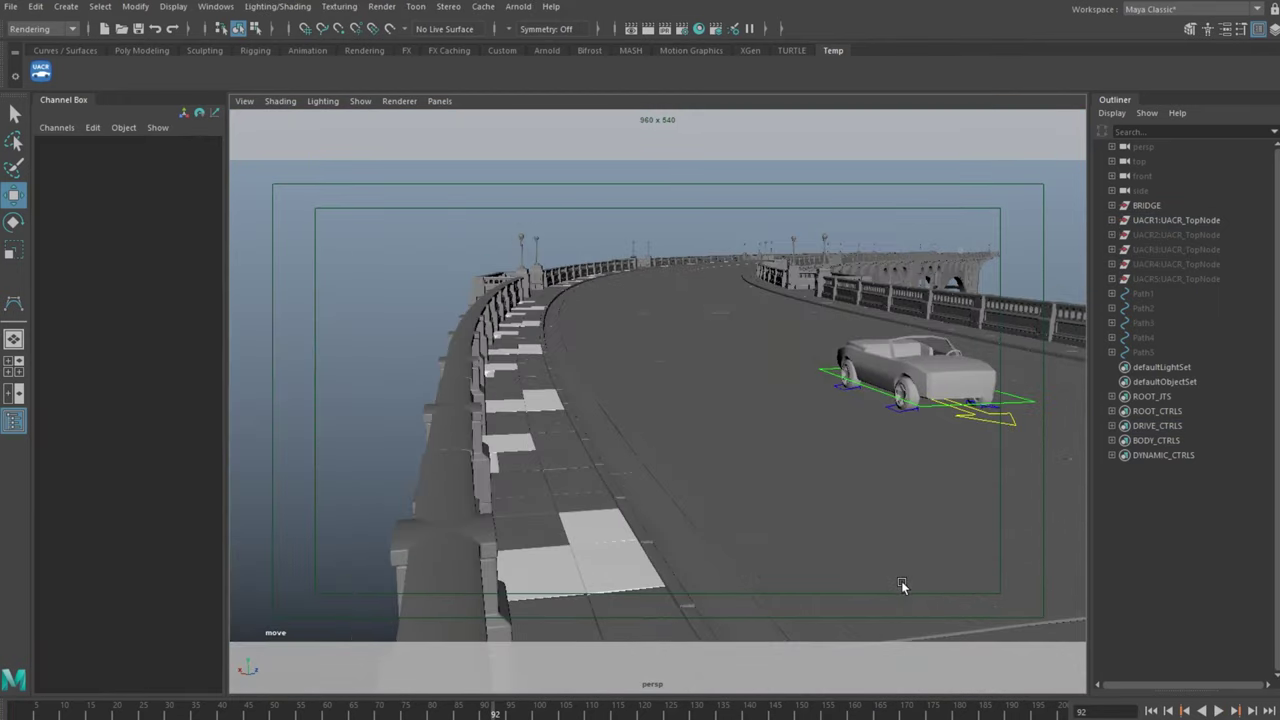
Compose a low perspective view along the curved sidewalk, checking the car's placement around frames 80 to 90
{"action": "mouse_move", "coordinate": [494, 712]}
{"action": "left_mouse_down"}
{"action": "mouse_move", "coordinate": [271, 705]}
{"action": "mouse_move", "coordinate": [484, 708]}
{"action": "left_mouse_up"}
{"action": "left_click_drag", "start_coordinate": [603, 643], "coordinate": [786, 511], "text": "alt"}
{"action": "left_click", "coordinate": [915, 447]}
{"action": "key", "text": "f"}
{"action": "left_click_drag", "start_coordinate": [905, 453], "coordinate": [743, 371], "text": "alt"}
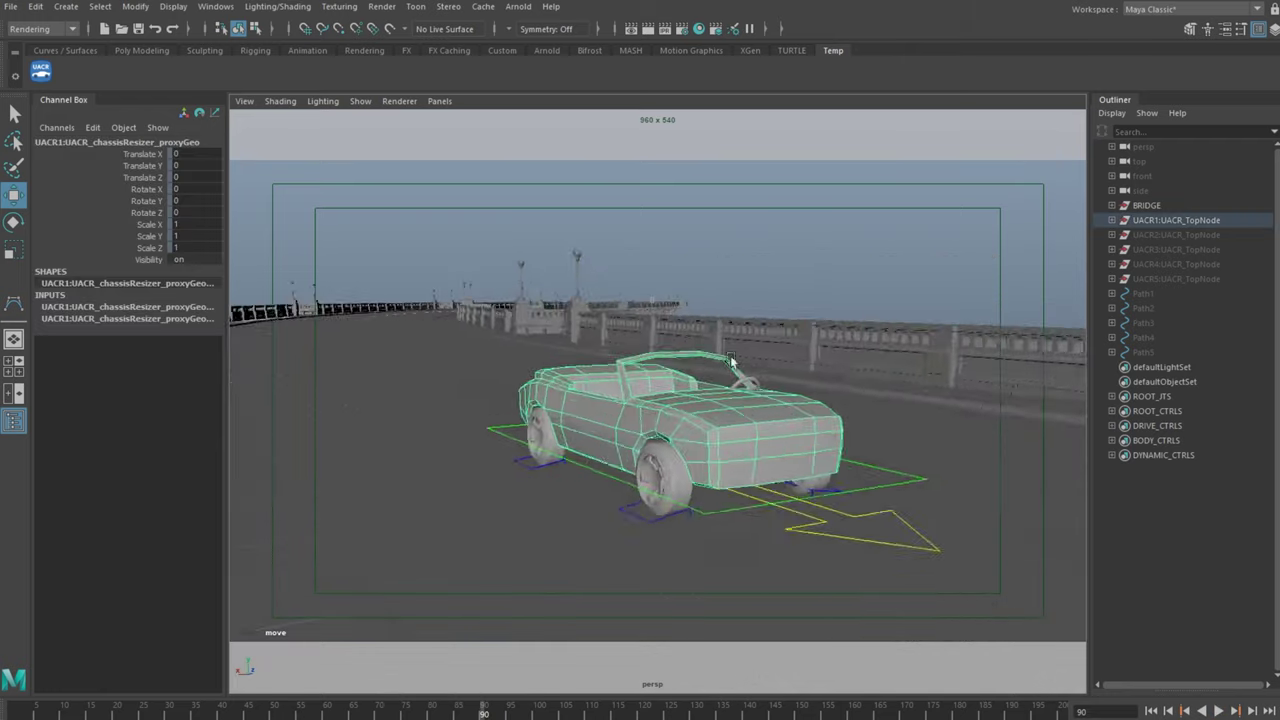
{"action": "right_click_drag", "start_coordinate": [743, 371], "coordinate": [640, 374], "text": "alt"}
{"action": "middle_click_drag", "start_coordinate": [640, 374], "coordinate": [820, 318], "text": "alt"}
{"action": "mouse_move", "coordinate": [484, 711]}
{"action": "left_mouse_down"}
{"action": "mouse_move", "coordinate": [411, 704]}
{"action": "mouse_move", "coordinate": [465, 696]}
{"action": "left_mouse_up"}
{"action": "middle_click_drag", "start_coordinate": [570, 515], "coordinate": [588, 512], "text": "alt"}
{"action": "left_click_drag", "start_coordinate": [587, 513], "coordinate": [656, 463], "text": "alt"}
{"action": "mouse_move", "coordinate": [440, 702]}
{"action": "left_mouse_down"}
{"action": "mouse_move", "coordinate": [163, 697]}
{"action": "mouse_move", "coordinate": [489, 694]}
{"action": "mouse_move", "coordinate": [459, 692]}
{"action": "left_mouse_up"}
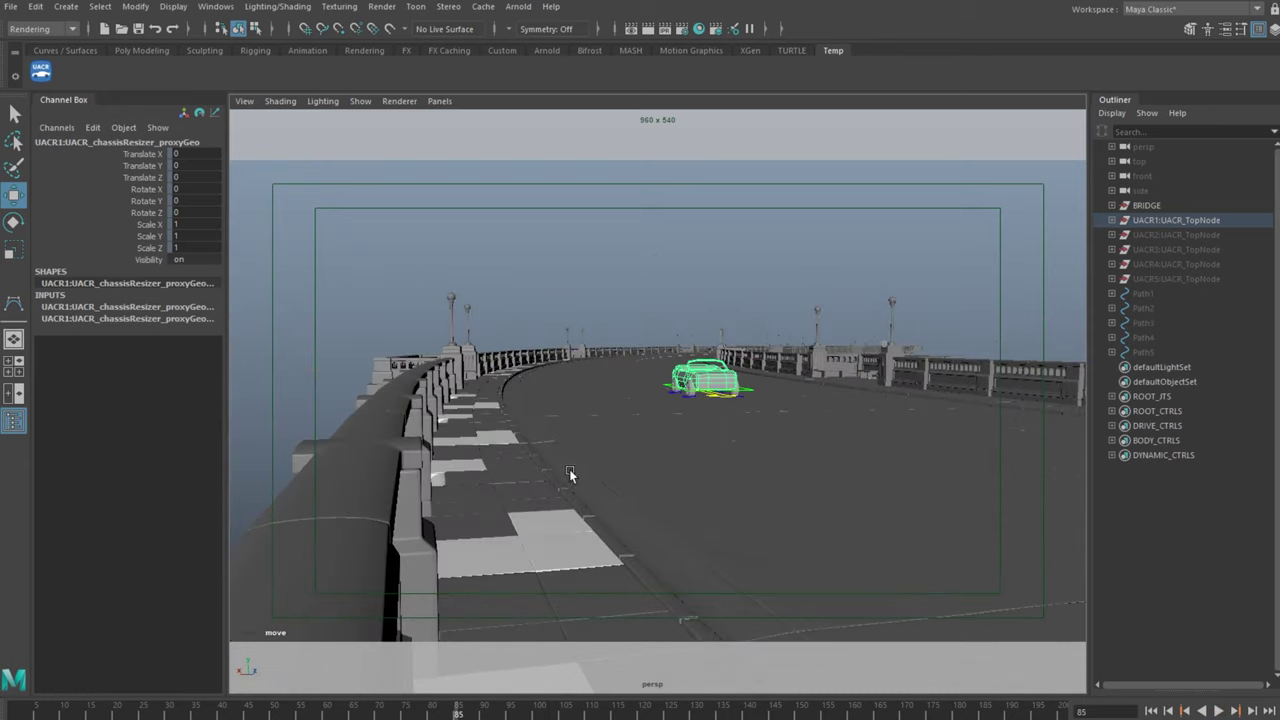
{"action": "left_click_drag", "start_coordinate": [570, 471], "coordinate": [677, 556], "text": "alt"}
Play the animation from about frame 14 to frame 83 to check the single car's approach in the roadside view
{"action": "left_click", "coordinate": [86, 711]}
{"action": "key", "text": "alt+v"}
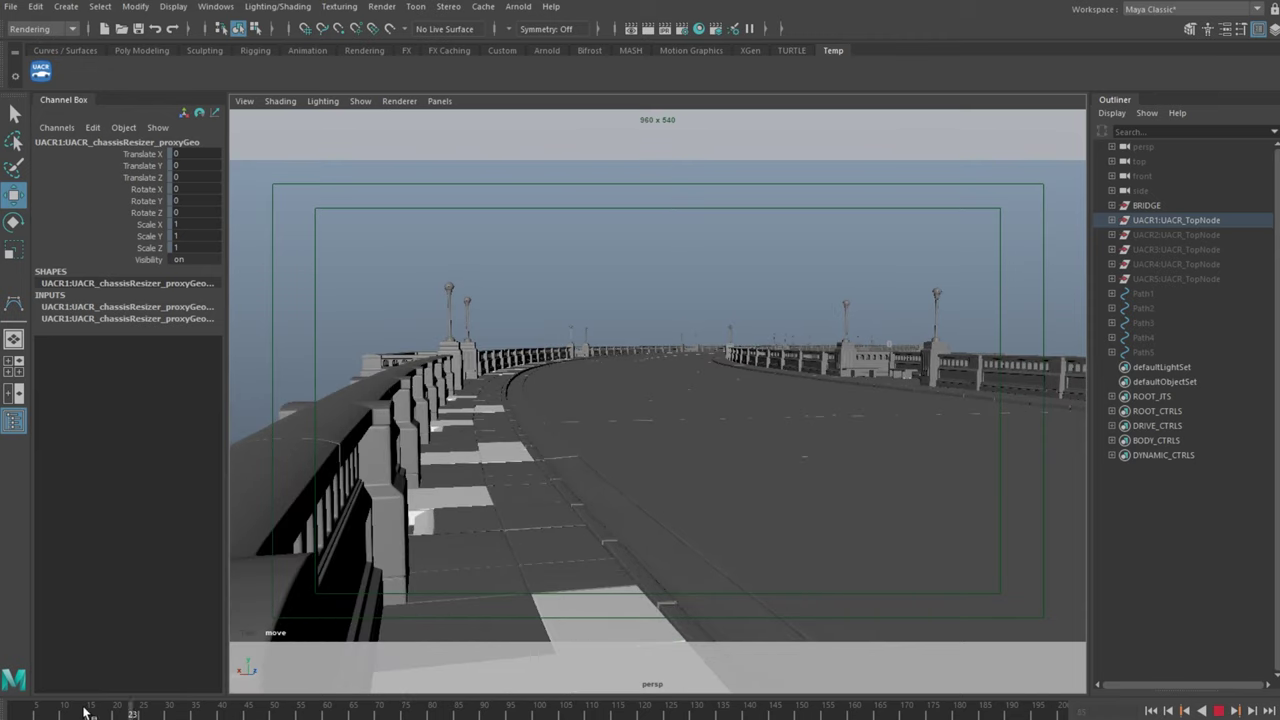
{"action": "key", "text": "alt+v"}
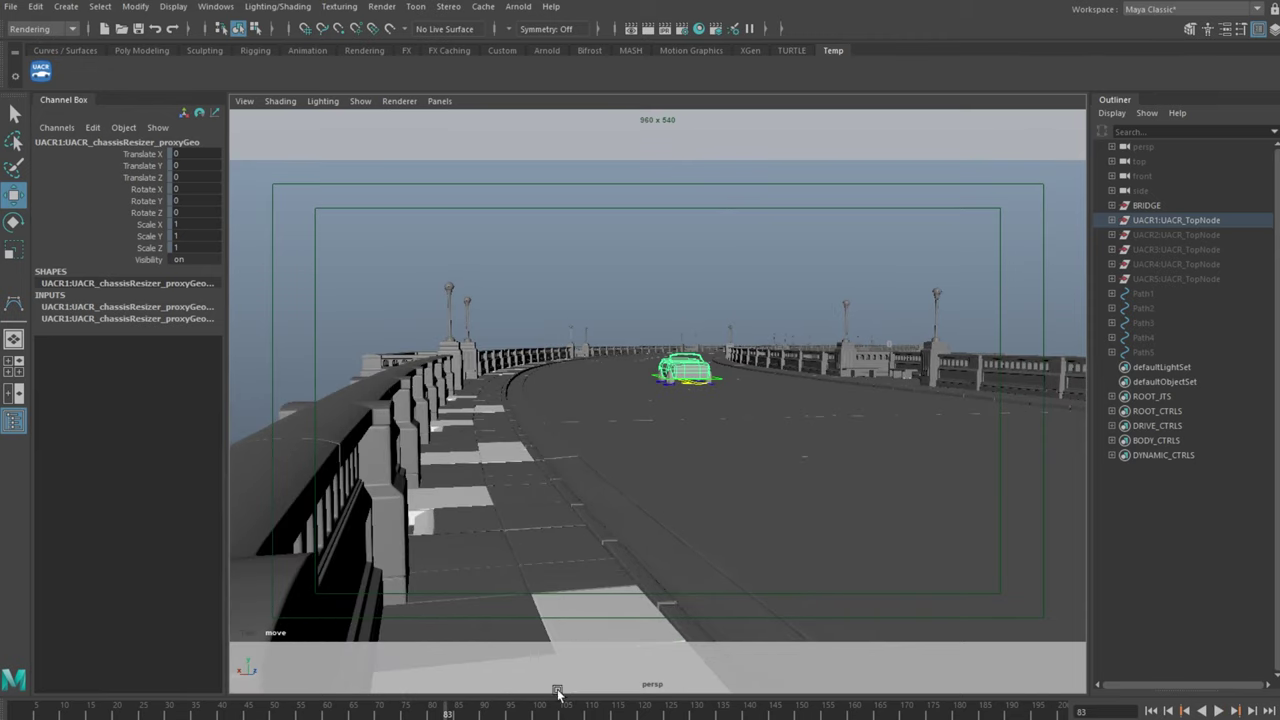
Unhide the other four cars by showing the UACR2 through UACR5 top nodes
{"action": "left_click", "coordinate": [1185, 235]}
{"action": "left_click", "coordinate": [1185, 279], "text": "shift"}
{"action": "key", "text": "shift+h"}
{"action": "left_click", "coordinate": [770, 279]}
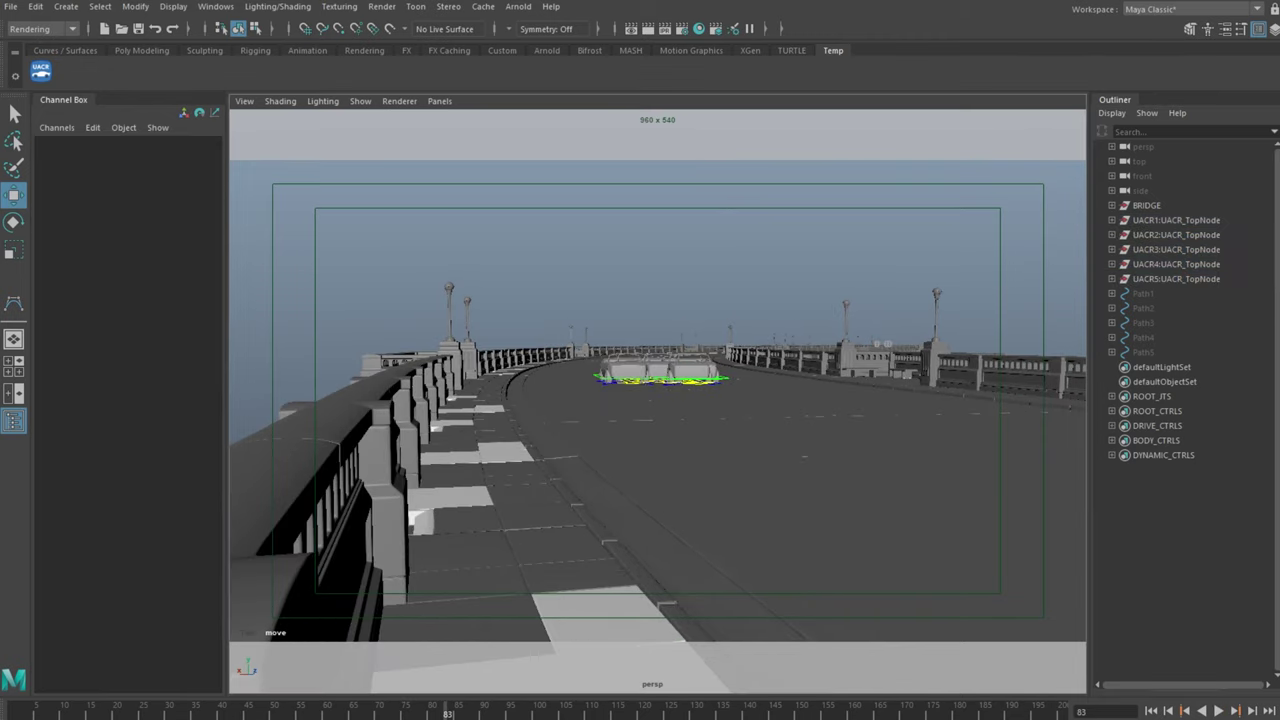
Play the animation from about frame 59 to frame 85 to review all five cars driving together
{"action": "left_click_drag", "start_coordinate": [343, 713], "coordinate": [319, 713]}
{"action": "key", "text": "alt+v"}
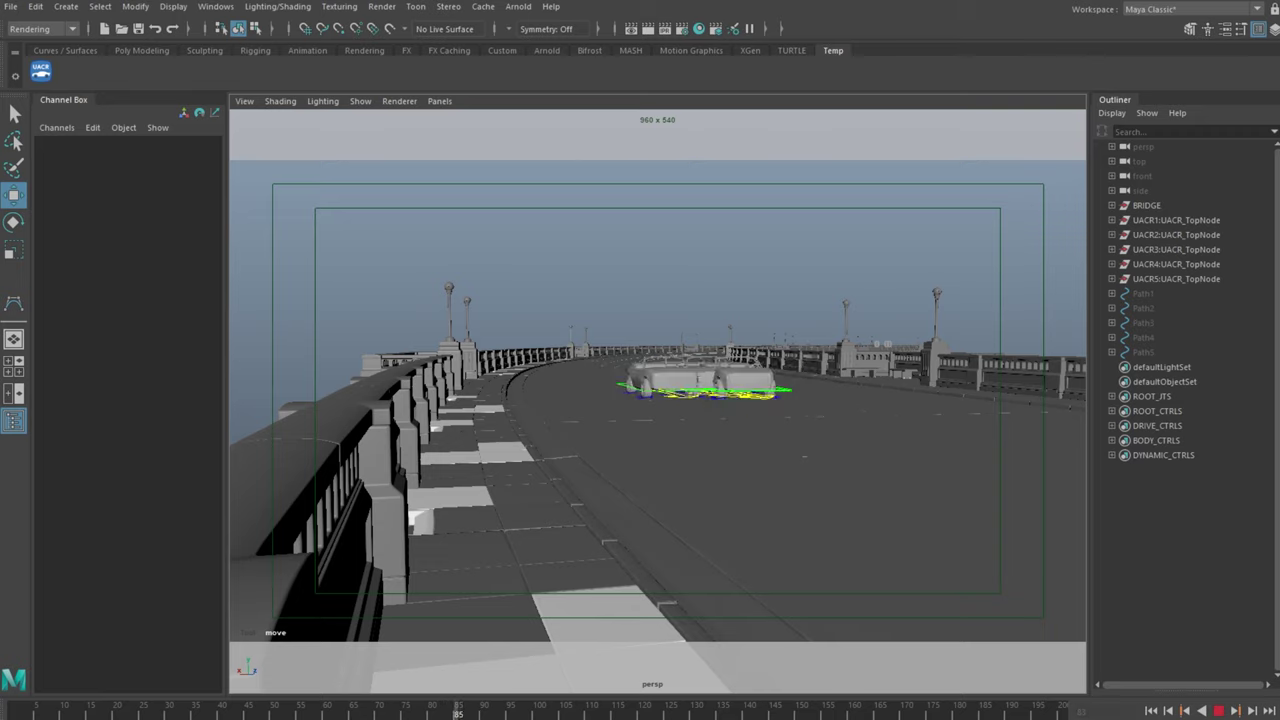
{"action": "key", "text": "alt+v"}
Open the Graph Editor and display the animation curves of all members of the DRIVE_CTRLS set
{"action": "left_click", "coordinate": [216, 6]}
{"action": "mouse_move", "coordinate": [302, 88]}
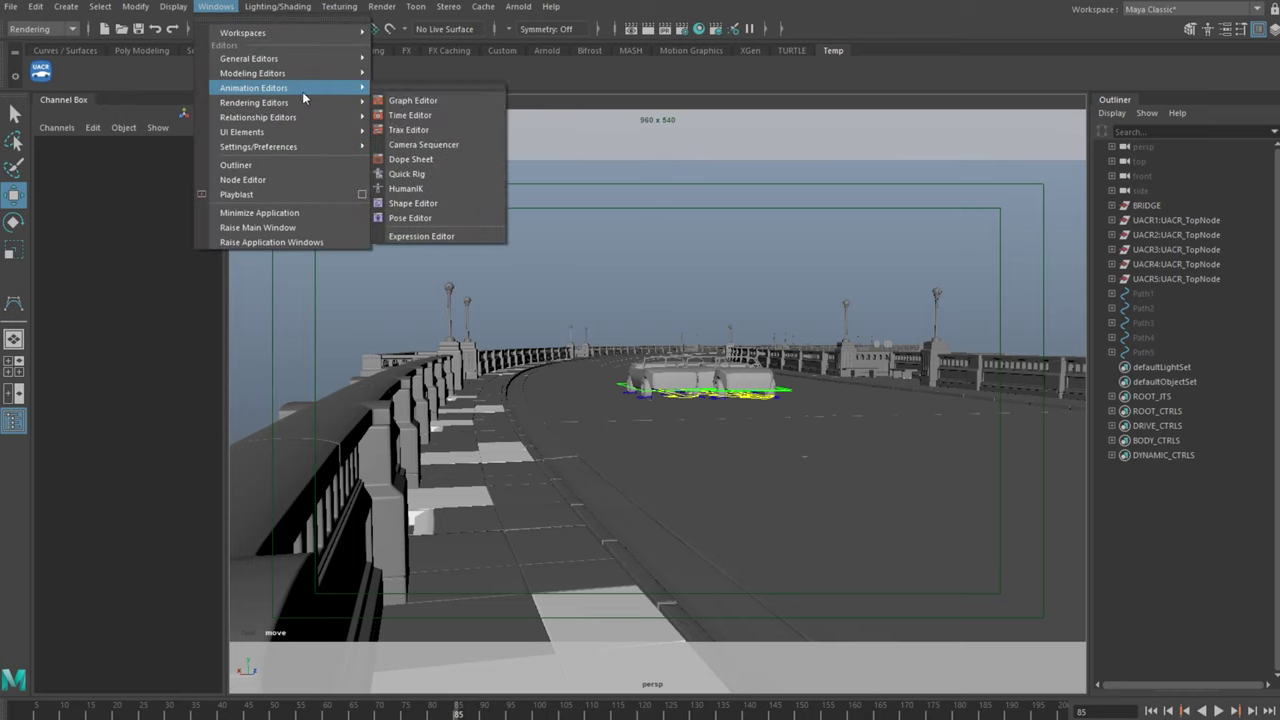
{"action": "left_click", "coordinate": [427, 101]}
{"action": "left_click_drag", "start_coordinate": [18, 366], "coordinate": [485, 437]}
{"action": "left_click_drag", "start_coordinate": [770, 449], "coordinate": [342, 438]}
{"action": "left_click", "coordinate": [1166, 430]}
{"action": "right_click", "coordinate": [1166, 430]}
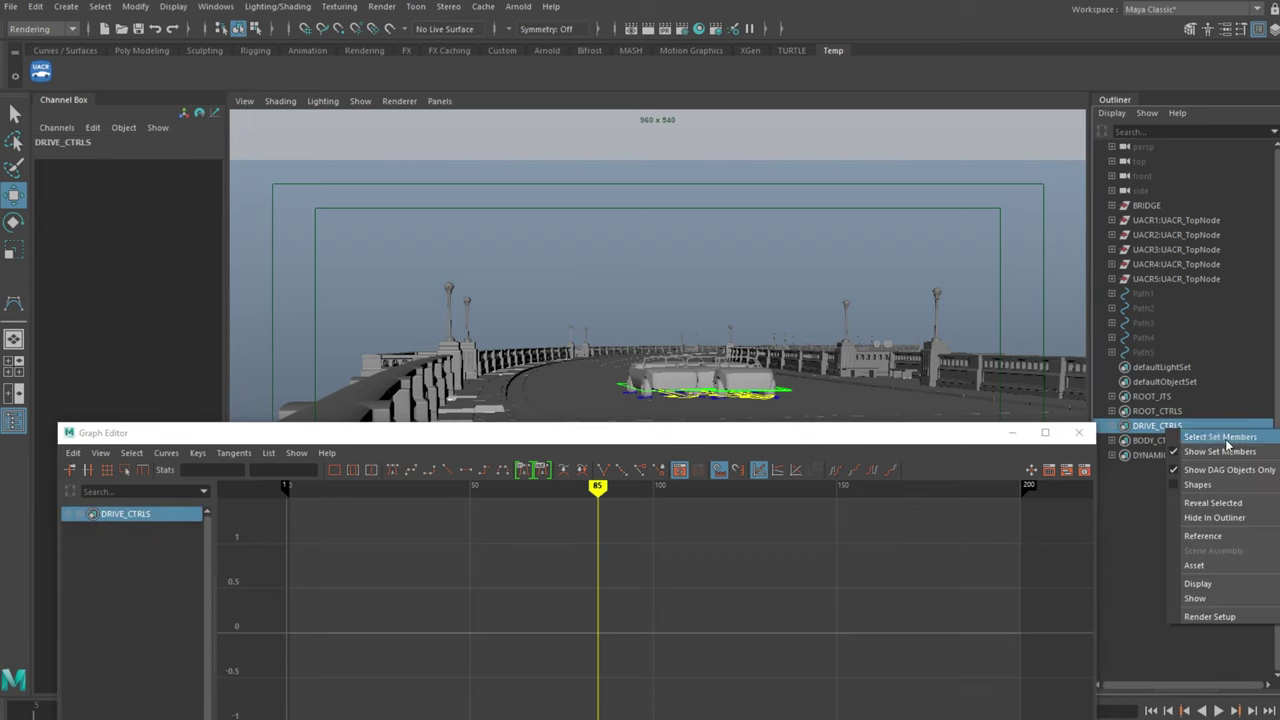
{"action": "left_click", "coordinate": [1200, 437]}
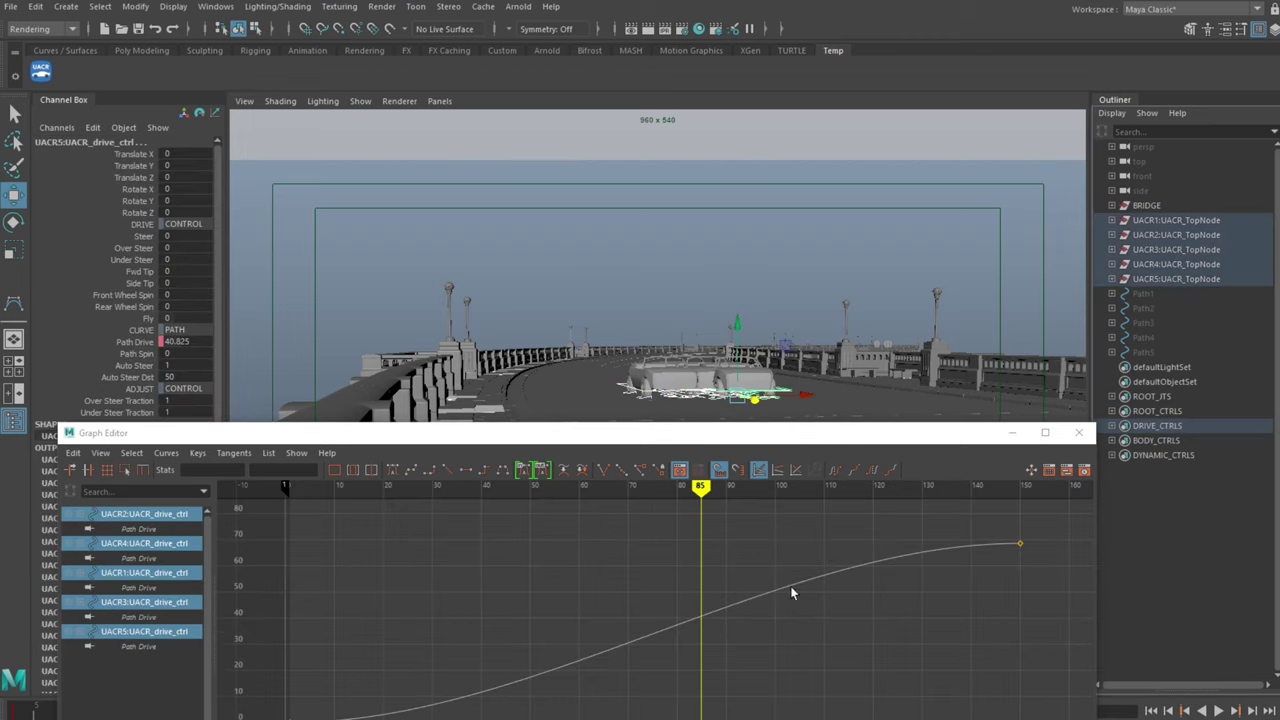
Lower the Path Drive curves of the UACR2, UACR4 and UACR3 drive controls by different amounts, ending UACR3's at about 64.1
{"action": "left_click", "coordinate": [139, 529]}
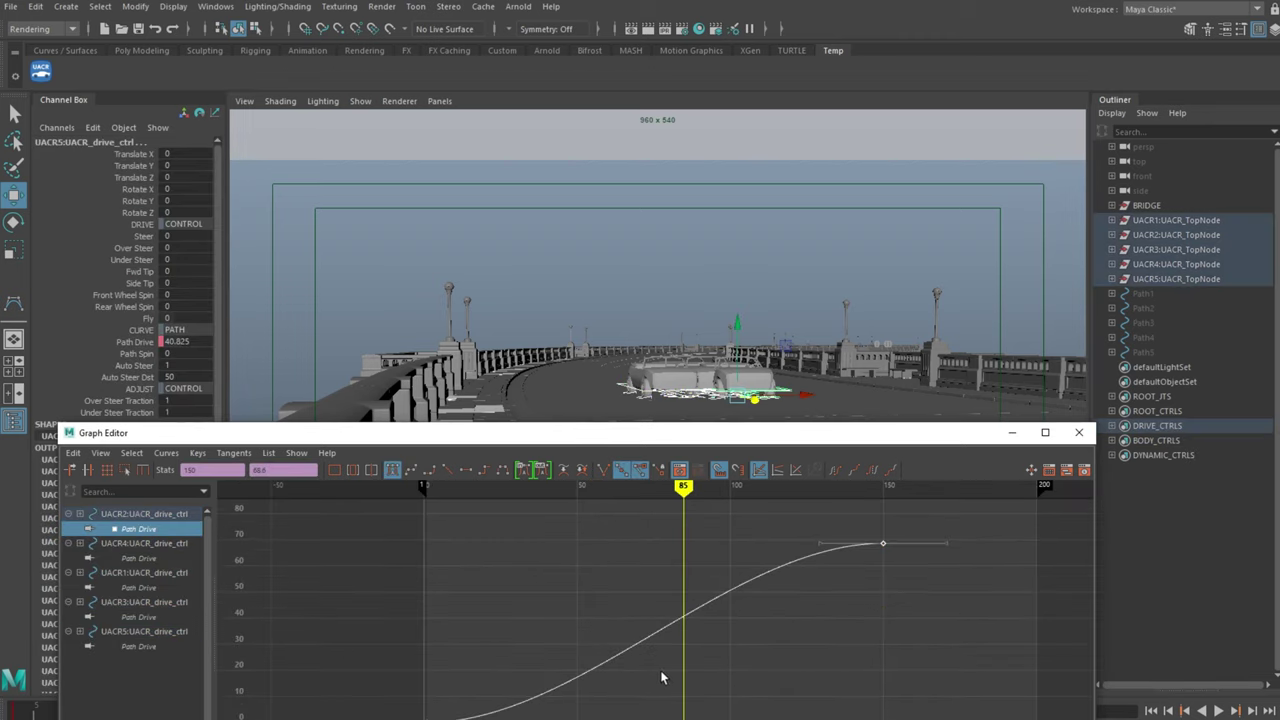
{"action": "middle_click_drag", "start_coordinate": [660, 652], "coordinate": [660, 647], "text": "shift"}
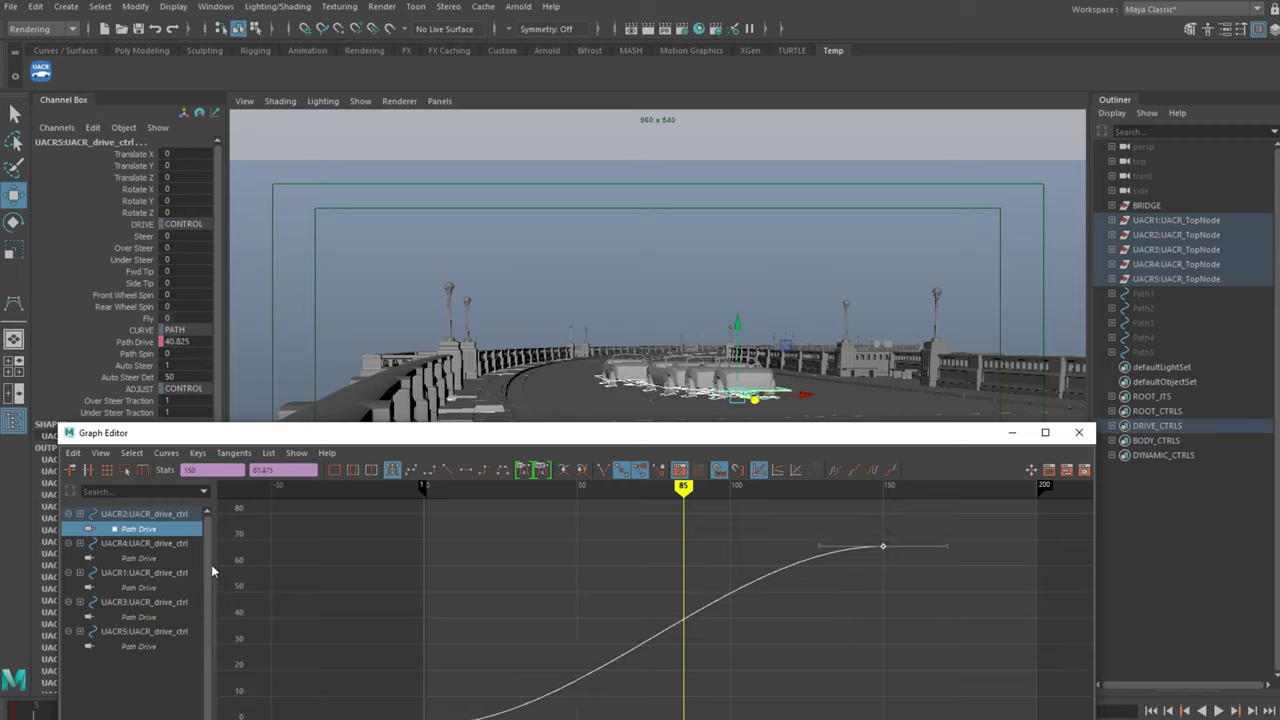
{"action": "left_click", "coordinate": [145, 556]}
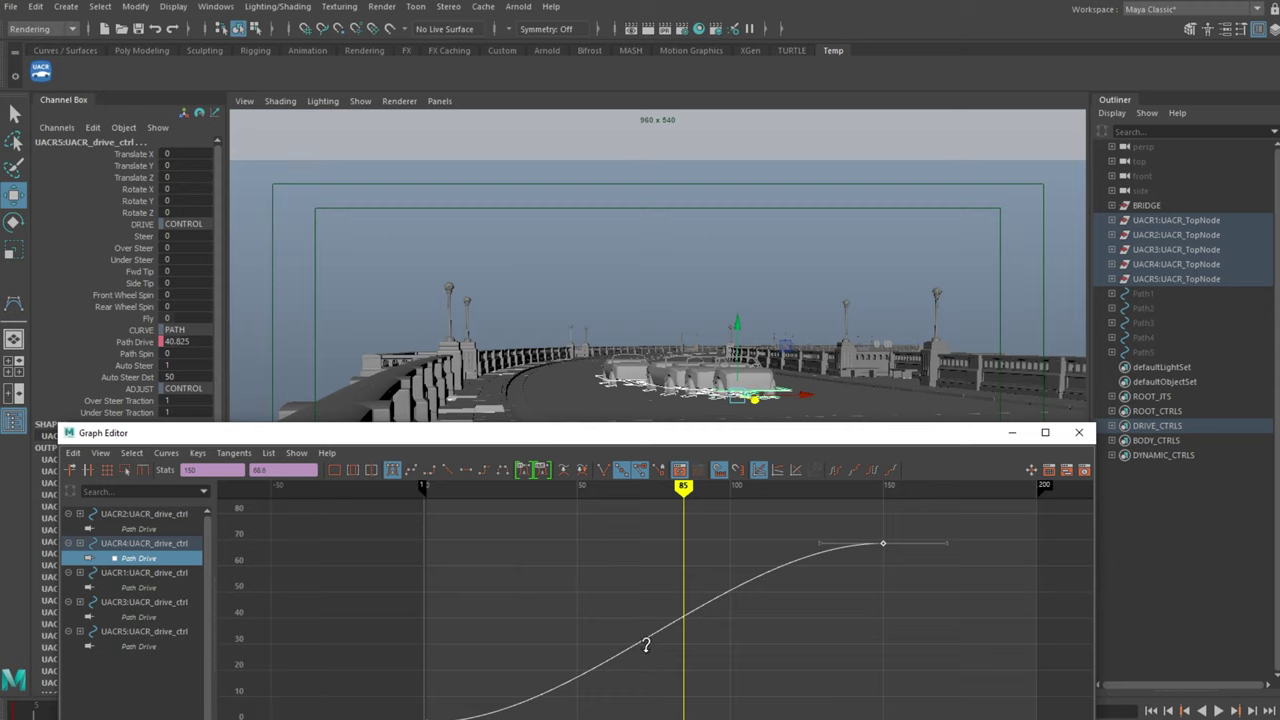
{"action": "middle_click_drag", "start_coordinate": [646, 645], "coordinate": [648, 664], "text": "shift"}
{"action": "left_click", "coordinate": [134, 603]}
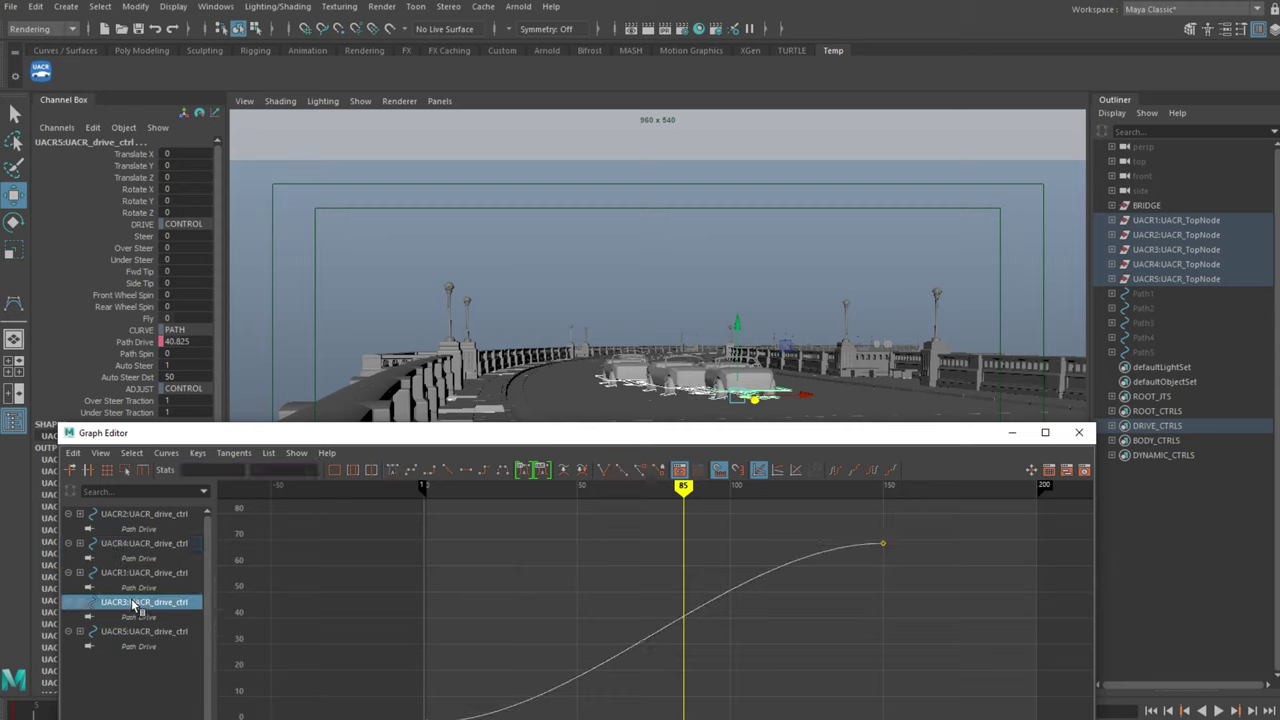
{"action": "left_click_drag", "start_coordinate": [611, 617], "coordinate": [670, 681]}
{"action": "middle_click_drag", "start_coordinate": [641, 641], "coordinate": [641, 653], "text": "shift"}
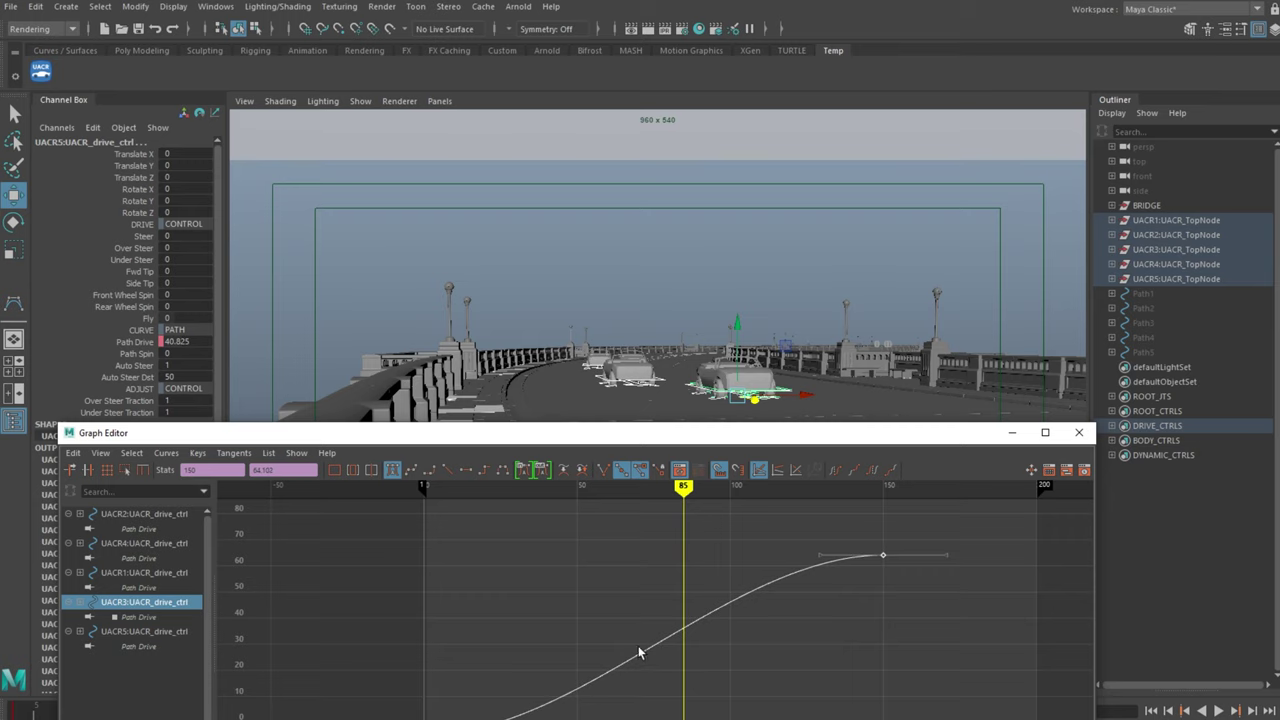
Move the Graph Editor out of the way and play from about frame 28 to check the cars' spacing
{"action": "left_click_drag", "start_coordinate": [612, 435], "coordinate": [646, 719]}
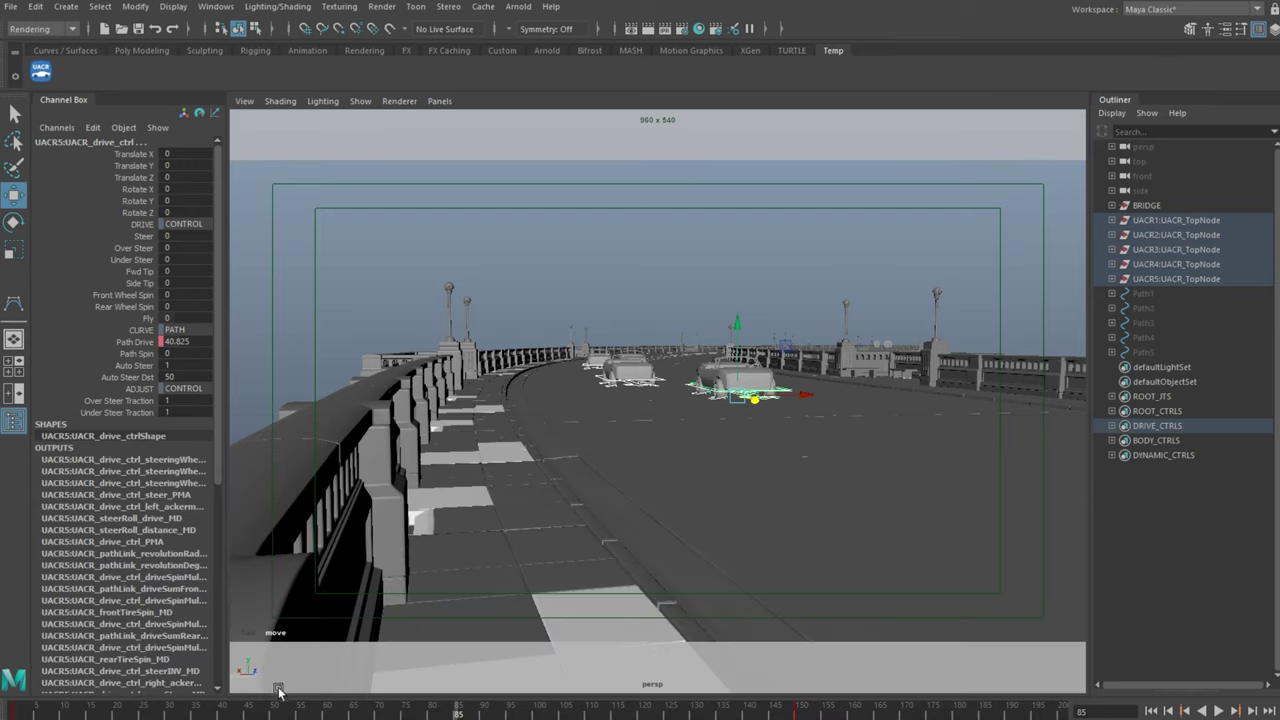
{"action": "left_click", "coordinate": [157, 706]}
{"action": "key", "text": "alt+v"}
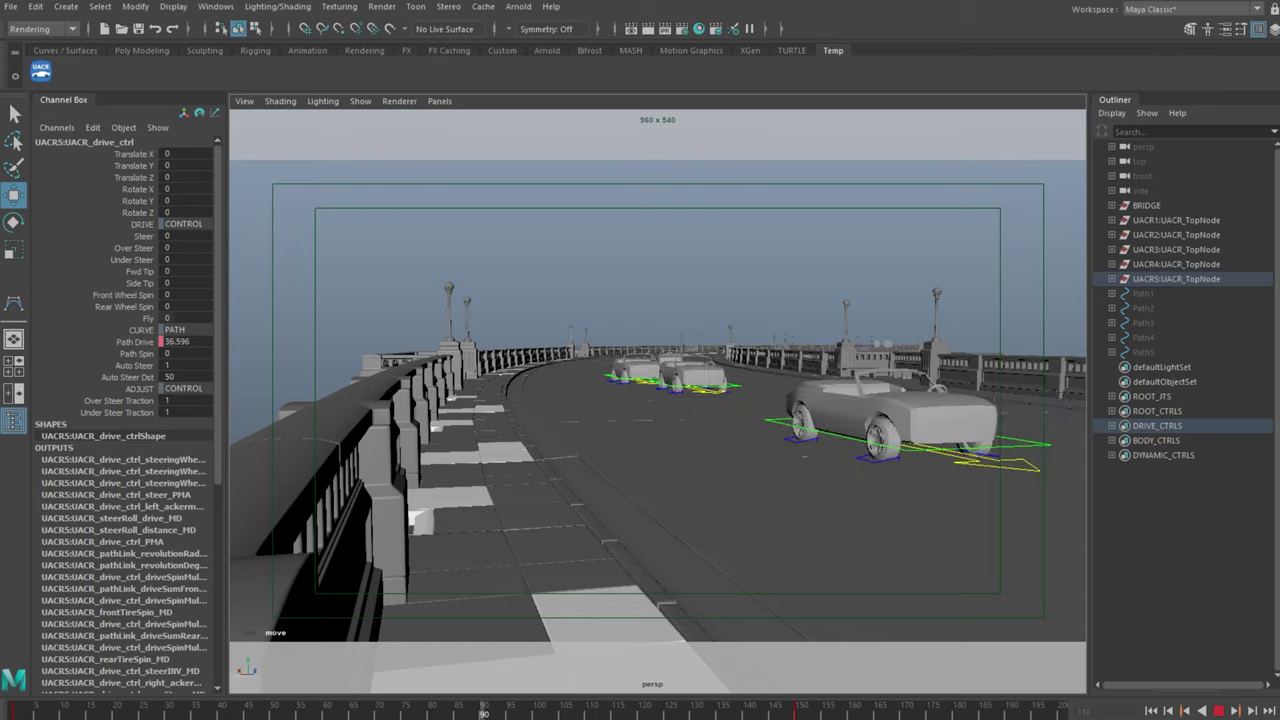
{"action": "key", "text": "alt+v"}
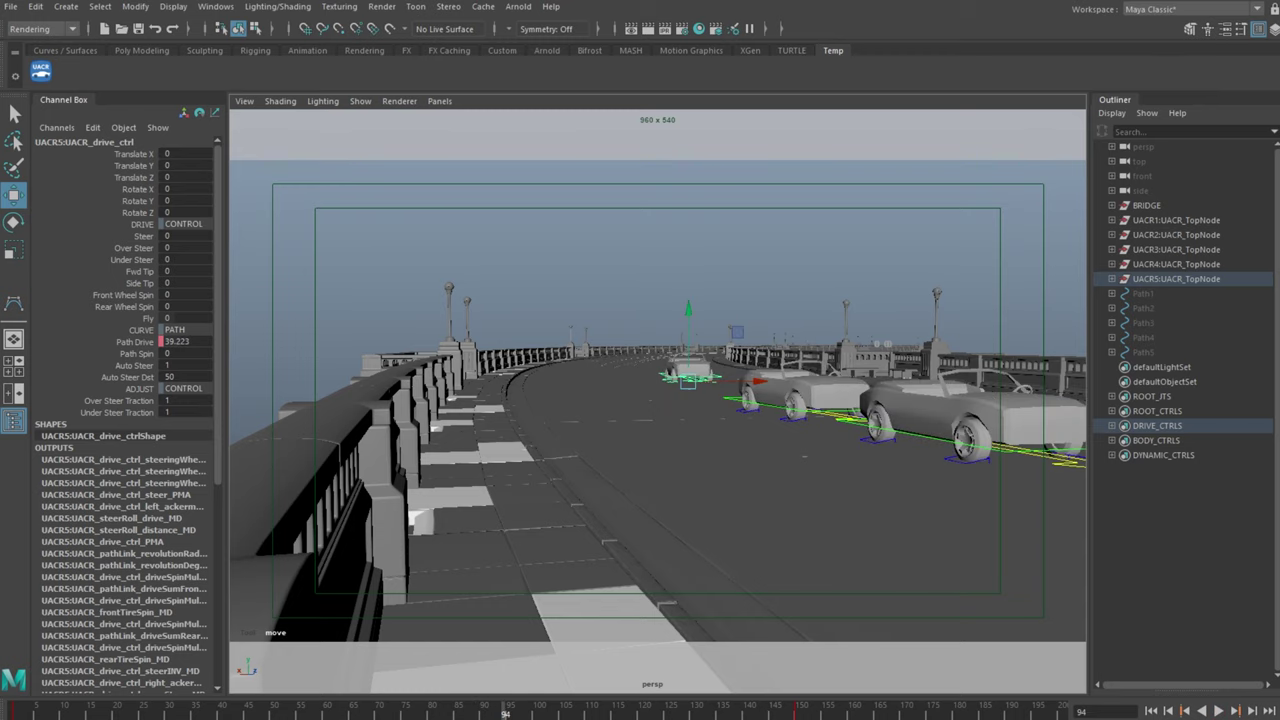
Shift the UACR3 drive control's Path Drive curve one frame later so it ends at frame 151
{"action": "left_click", "coordinate": [832, 418]}
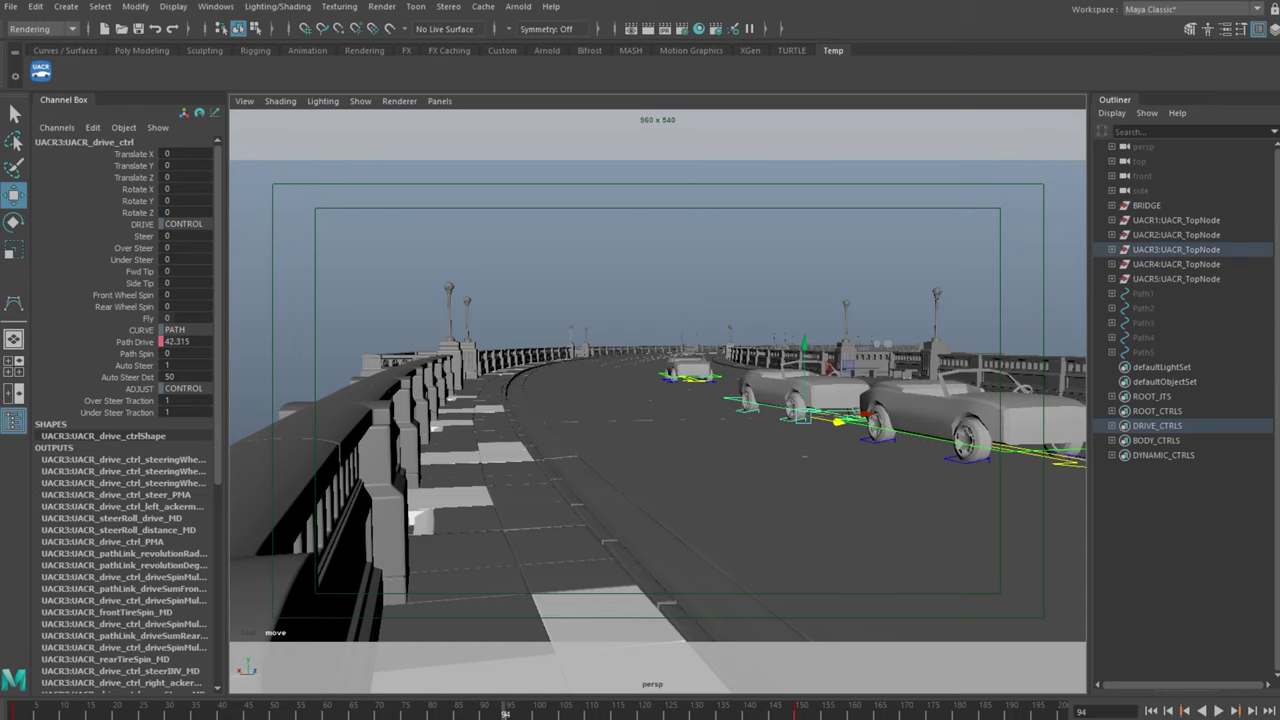
{"action": "left_click_drag", "start_coordinate": [618, 714], "coordinate": [605, 487]}
{"action": "left_click_drag", "start_coordinate": [583, 606], "coordinate": [634, 719]}
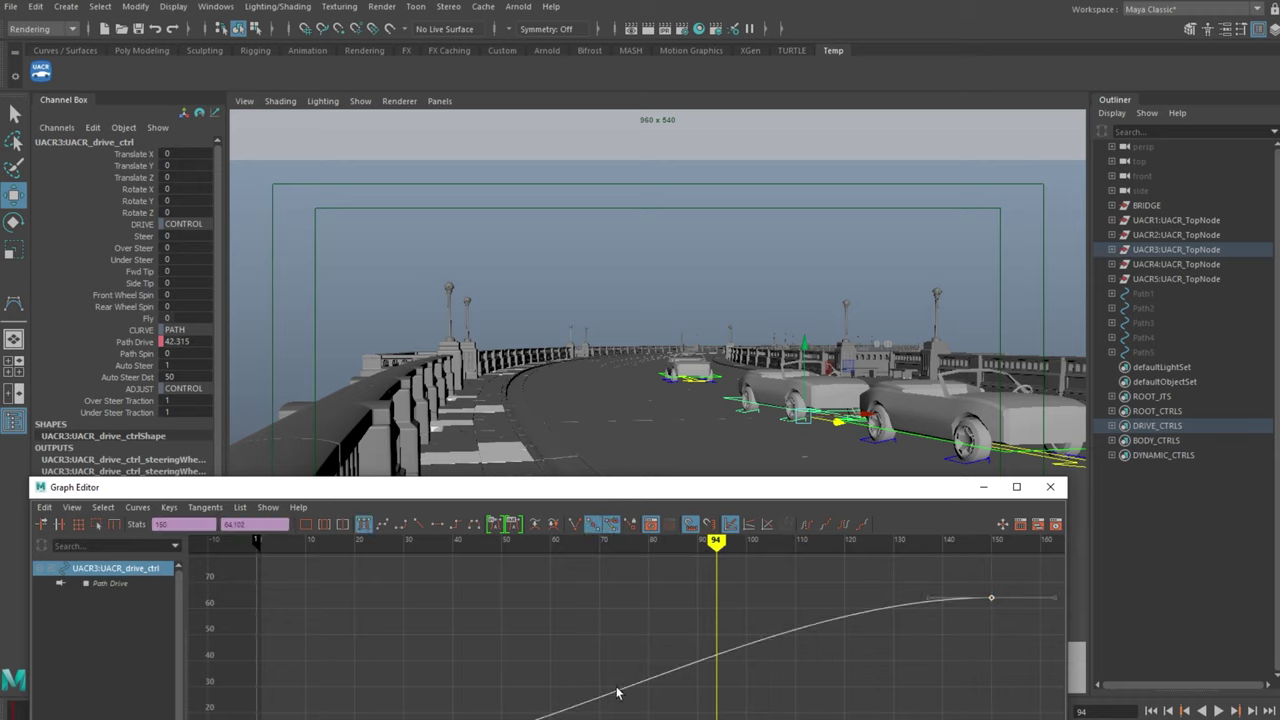
{"action": "middle_click_drag", "start_coordinate": [617, 692], "coordinate": [623, 690], "text": "shift"}
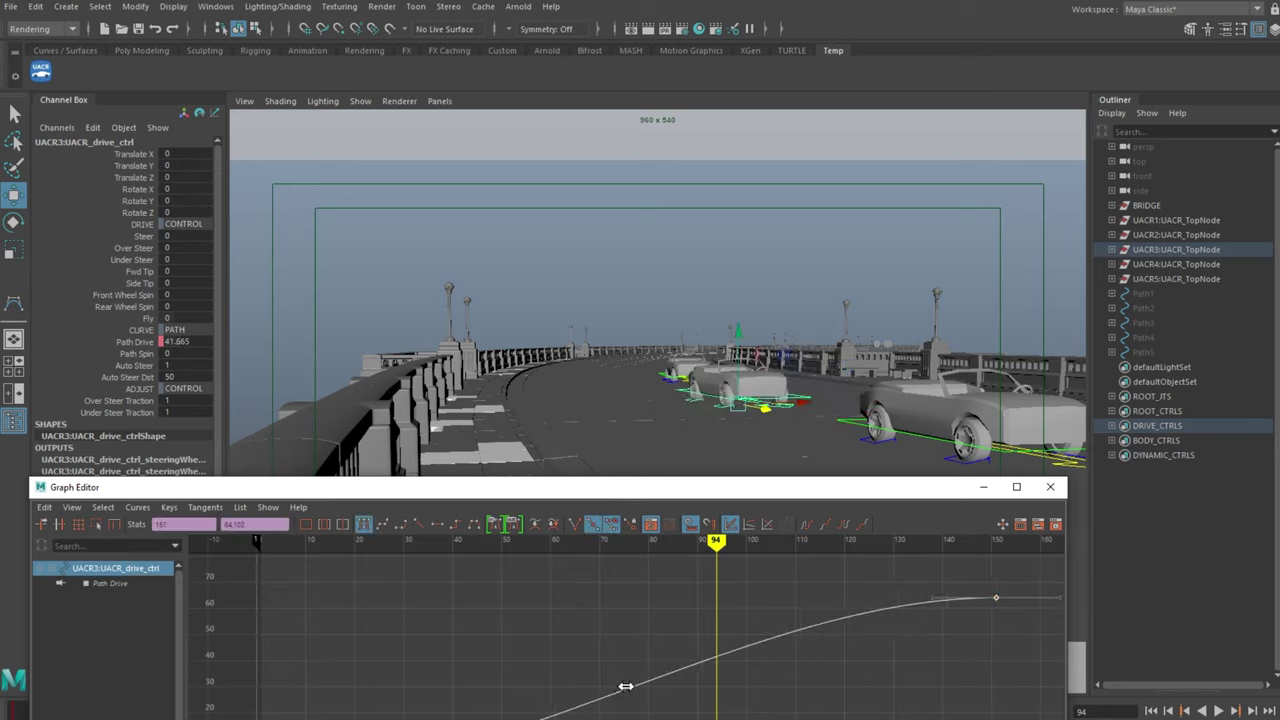
Select all DRIVE_CTRLS set members and give the keys of their Path Drive curves linear tangents
{"action": "left_click", "coordinate": [1165, 425]}
{"action": "right_click", "coordinate": [1182, 426]}
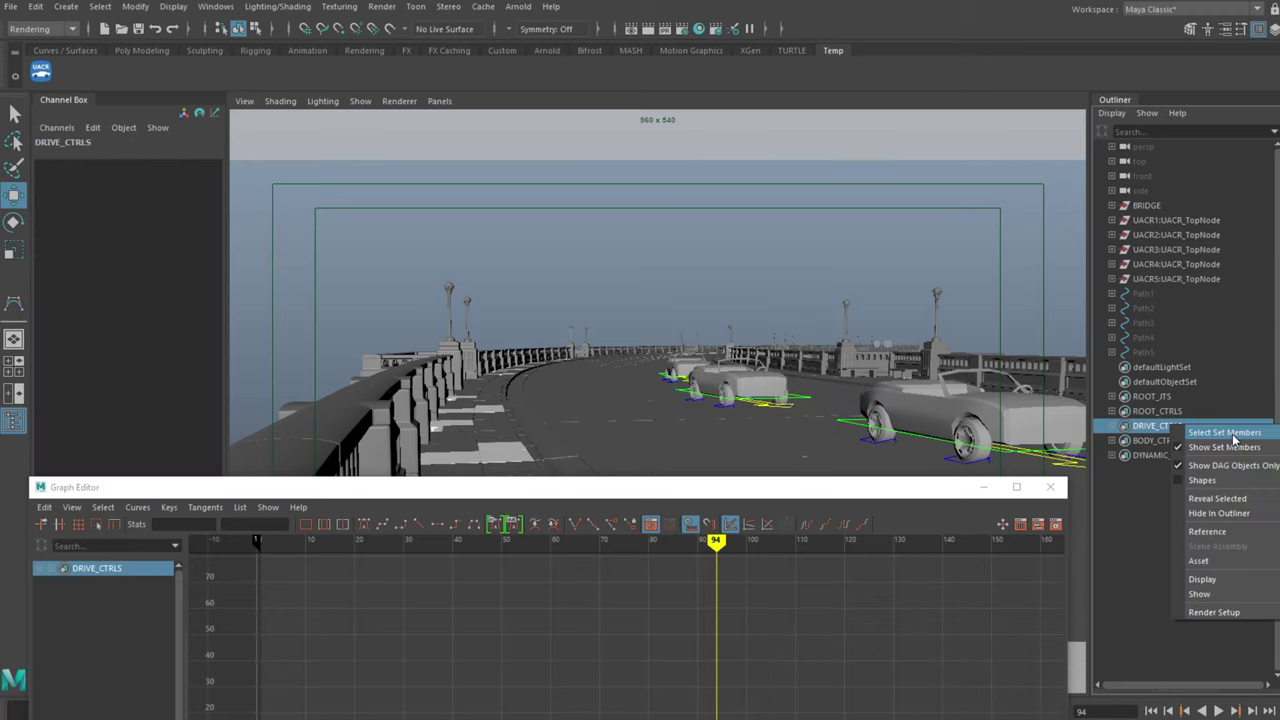
{"action": "left_click", "coordinate": [1225, 432]}
{"action": "left_click_drag", "start_coordinate": [352, 494], "coordinate": [372, 372]}
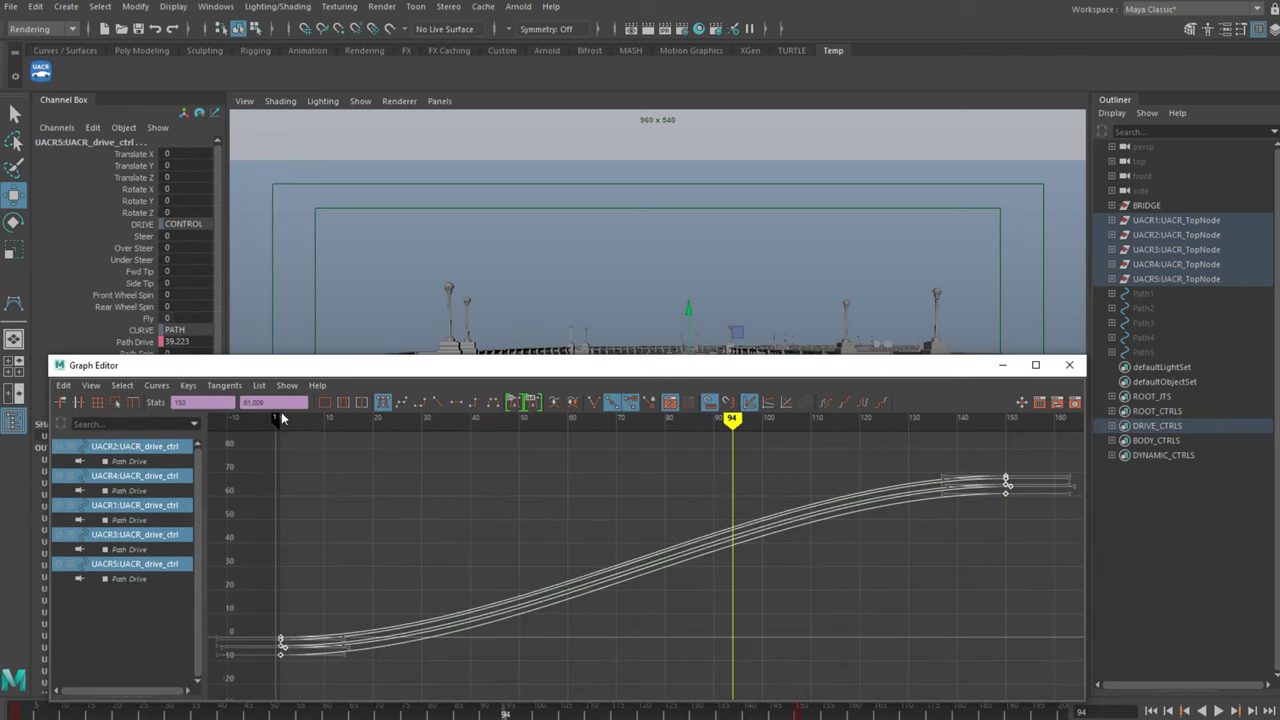
{"action": "left_click", "coordinate": [224, 385]}
{"action": "left_click", "coordinate": [242, 441]}
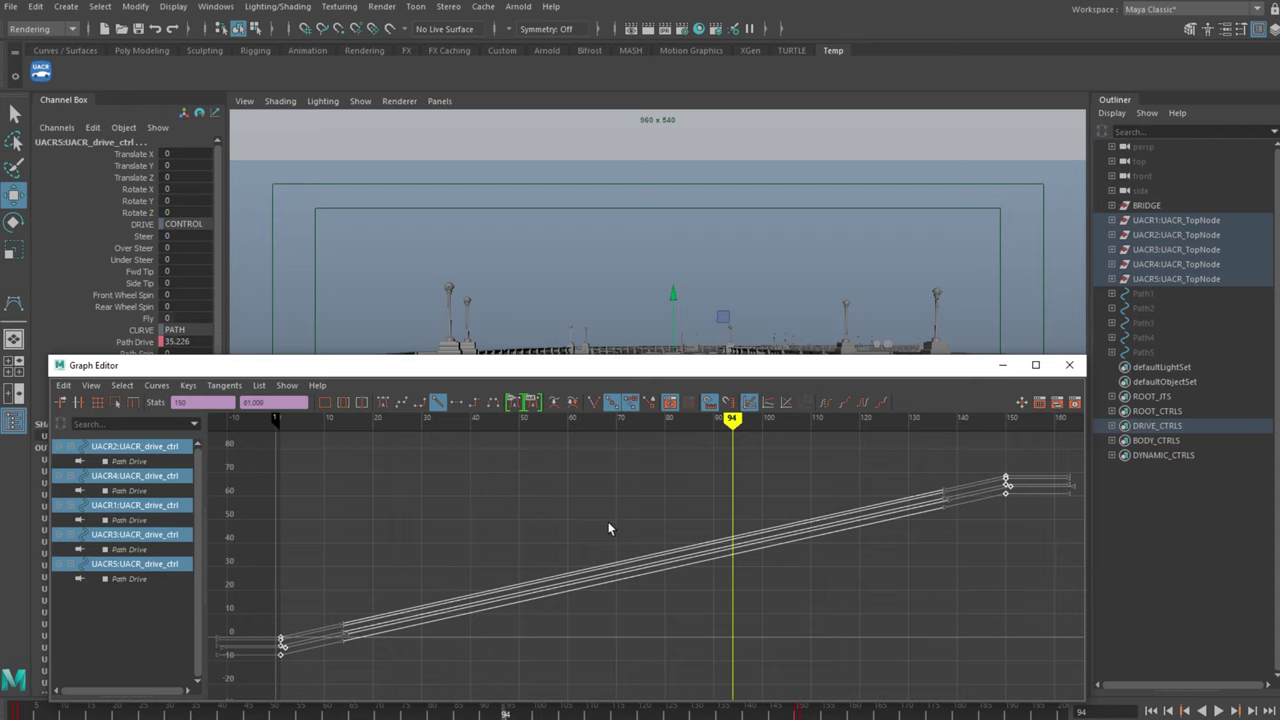
Play the animation to check the cars' linear motion, stop at frame 97 and select the persp camera
{"action": "left_click_drag", "start_coordinate": [765, 374], "coordinate": [760, 718]}
{"action": "key", "text": "alt+v"}
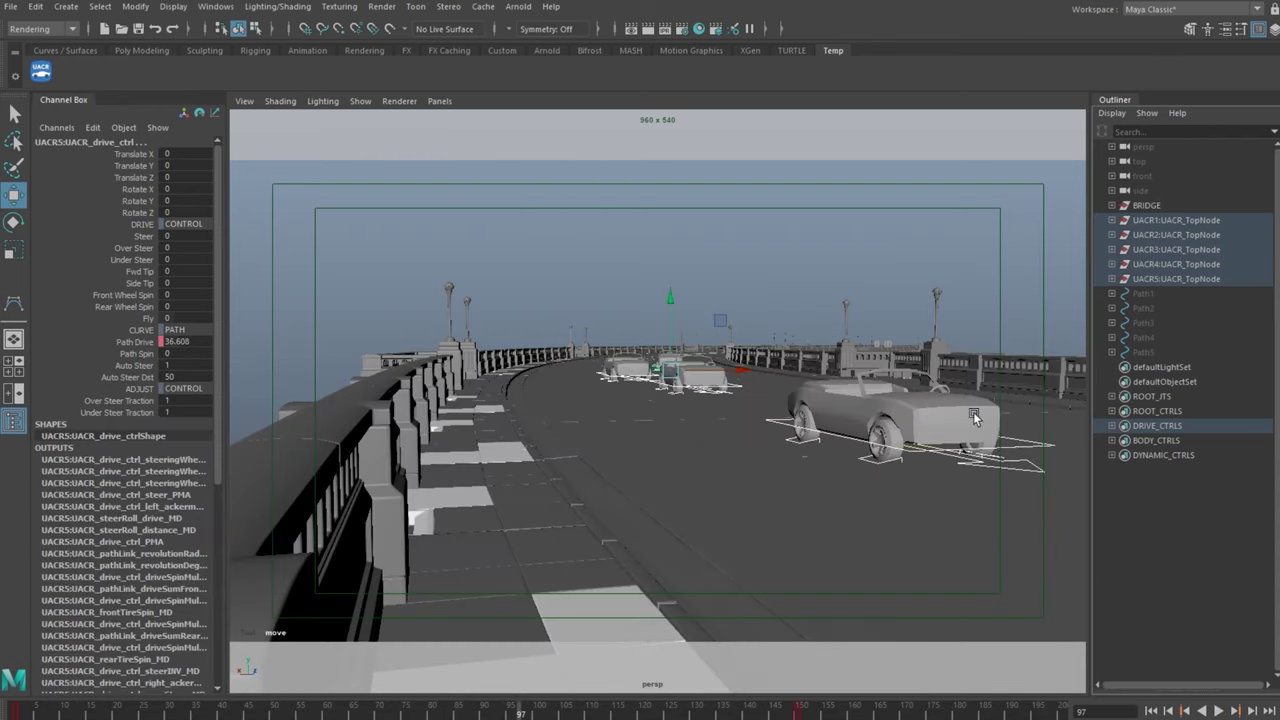
{"action": "left_click", "coordinate": [1143, 147]}
{"action": "key", "text": "alt+v"}
Set the persp camera's focal length to 50 and reframe the oncoming cars around frame 97
{"action": "left_click", "coordinate": [190, 318]}
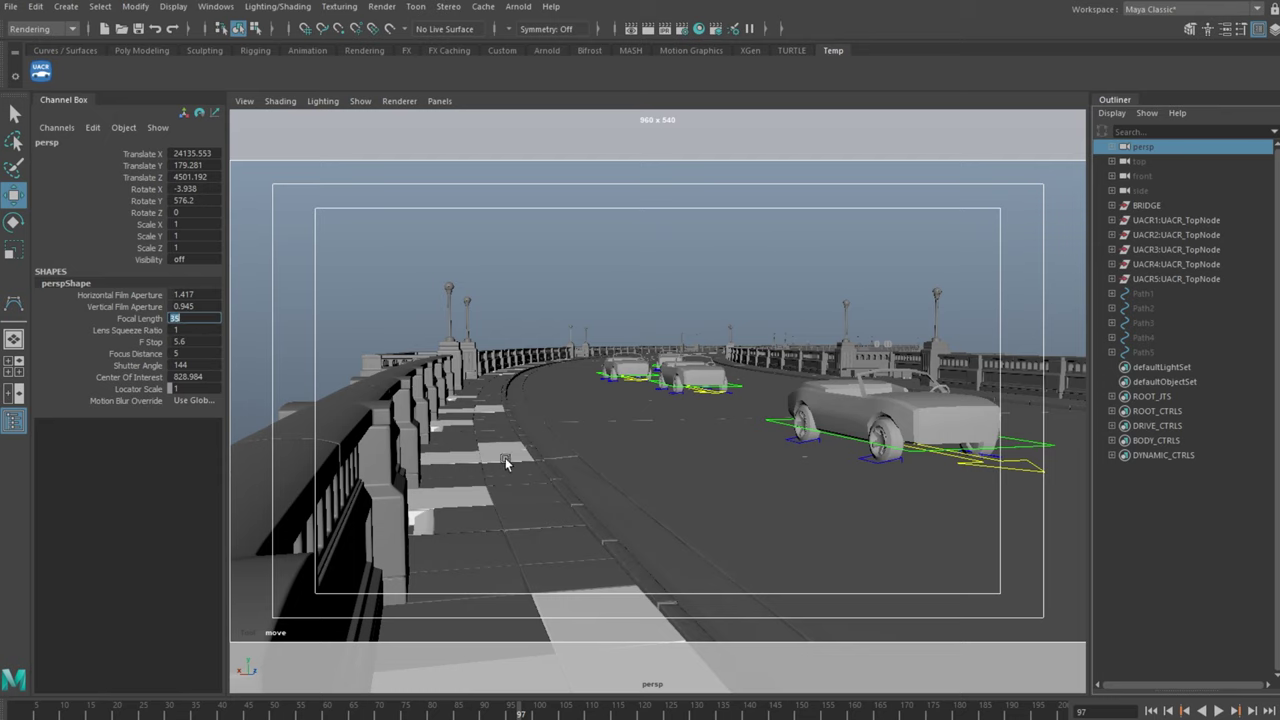
{"action": "type", "text": "50"}
{"action": "key", "text": "Return"}
{"action": "mouse_move", "coordinate": [603, 349]}
{"action": "middle_mouse_down", "text": "alt"}
{"action": "mouse_move", "coordinate": [590, 340]}
{"action": "mouse_move", "coordinate": [604, 348]}
{"action": "middle_mouse_up", "text": "alt"}
{"action": "left_click_drag", "start_coordinate": [518, 700], "coordinate": [560, 657]}
{"action": "middle_click_drag", "start_coordinate": [532, 543], "coordinate": [484, 509], "text": "alt"}
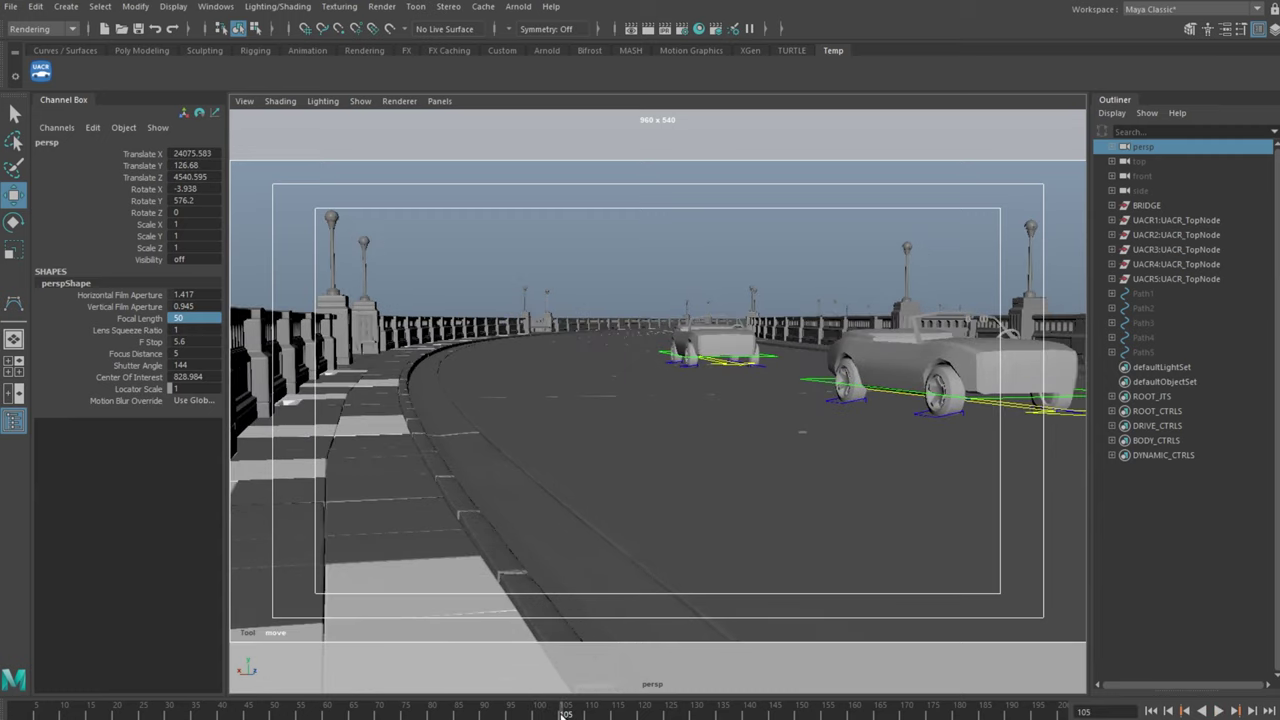
{"action": "left_click_drag", "start_coordinate": [562, 715], "coordinate": [521, 708]}
{"action": "middle_click_drag", "start_coordinate": [509, 551], "coordinate": [363, 437], "text": "alt"}
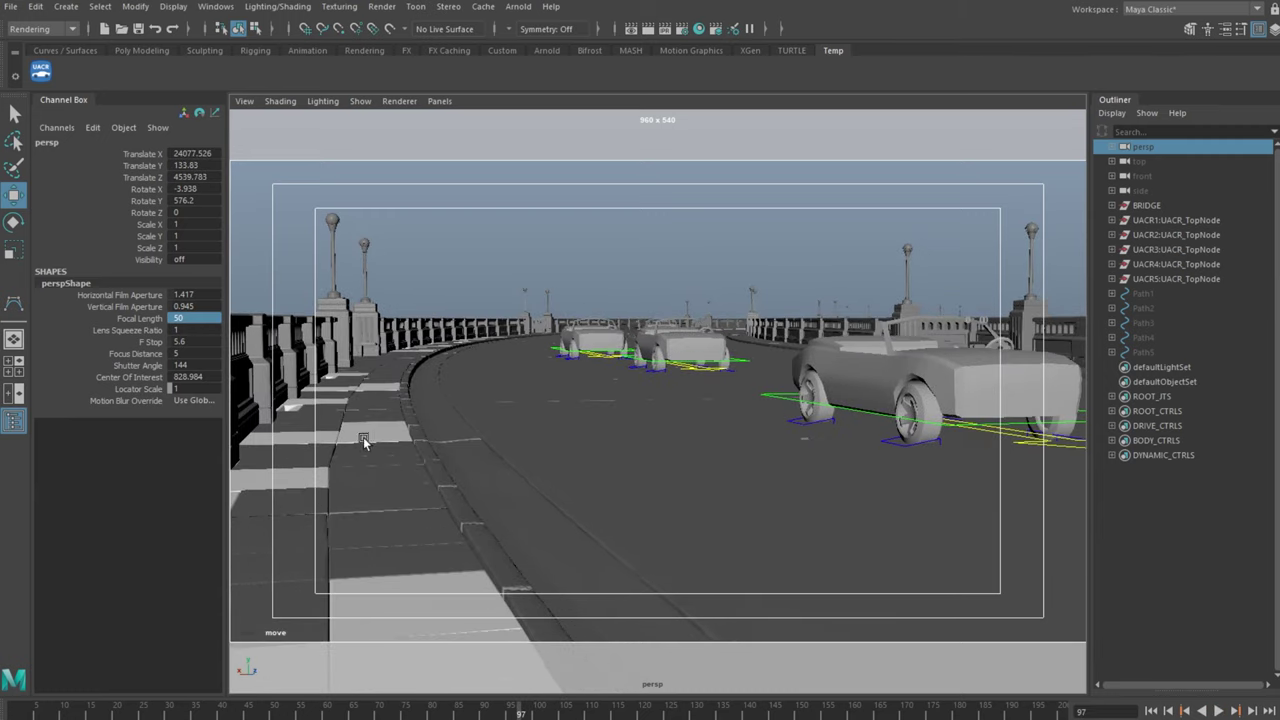
Tilt the persp camera by setting Rotate Z to -5 and reframe the cars around frame 102
{"action": "left_click", "coordinate": [184, 211]}
{"action": "type", "text": "-5"}
{"action": "key", "text": "Return"}
{"action": "middle_click_drag", "start_coordinate": [674, 285], "coordinate": [592, 290], "text": "alt"}
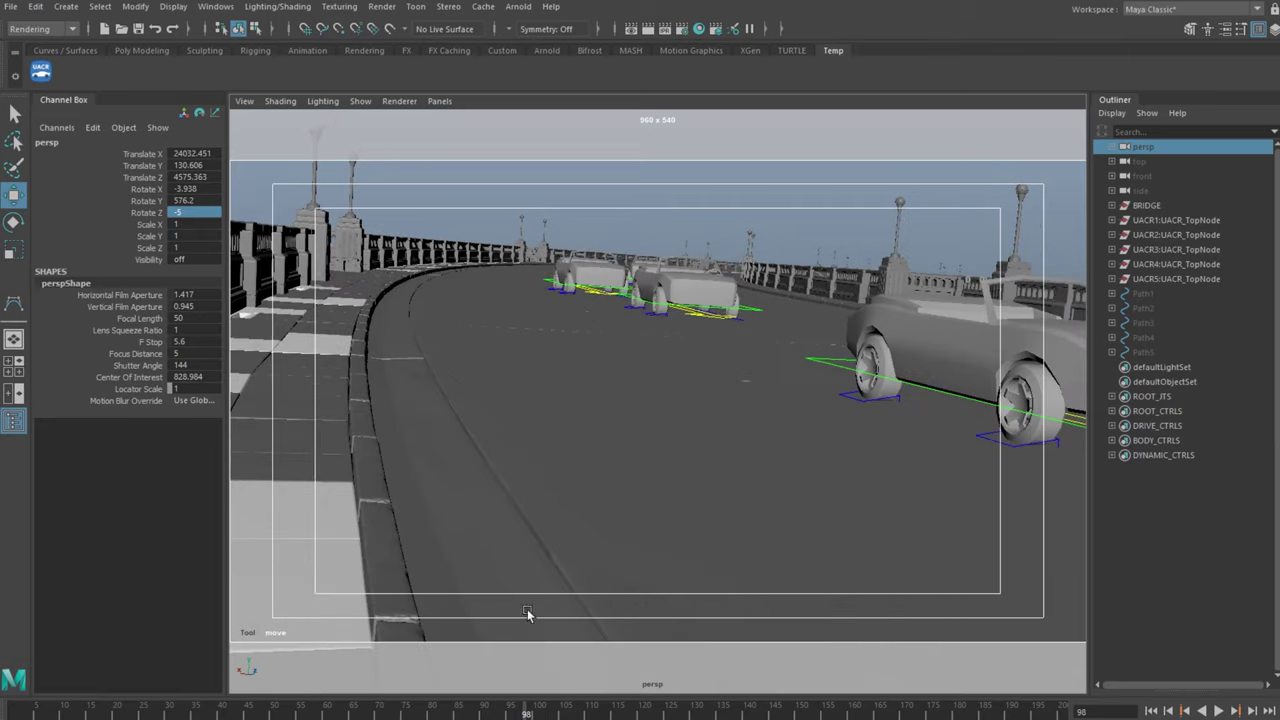
{"action": "left_click_drag", "start_coordinate": [521, 709], "coordinate": [551, 702]}
{"action": "right_click_drag", "start_coordinate": [480, 545], "coordinate": [585, 560], "text": "alt"}
{"action": "middle_click_drag", "start_coordinate": [585, 560], "coordinate": [655, 596], "text": "alt"}
Set the persp camera's focal length to 80 and recompose the shot on the cars up to frame 103
{"action": "type", "text": "80"}
{"action": "key", "text": "Return"}
{"action": "right_click_drag", "start_coordinate": [530, 490], "coordinate": [470, 540], "text": "alt"}
{"action": "left_click_drag", "start_coordinate": [470, 545], "coordinate": [470, 536], "text": "alt"}
{"action": "middle_click_drag", "start_coordinate": [466, 545], "coordinate": [466, 660], "text": "alt"}
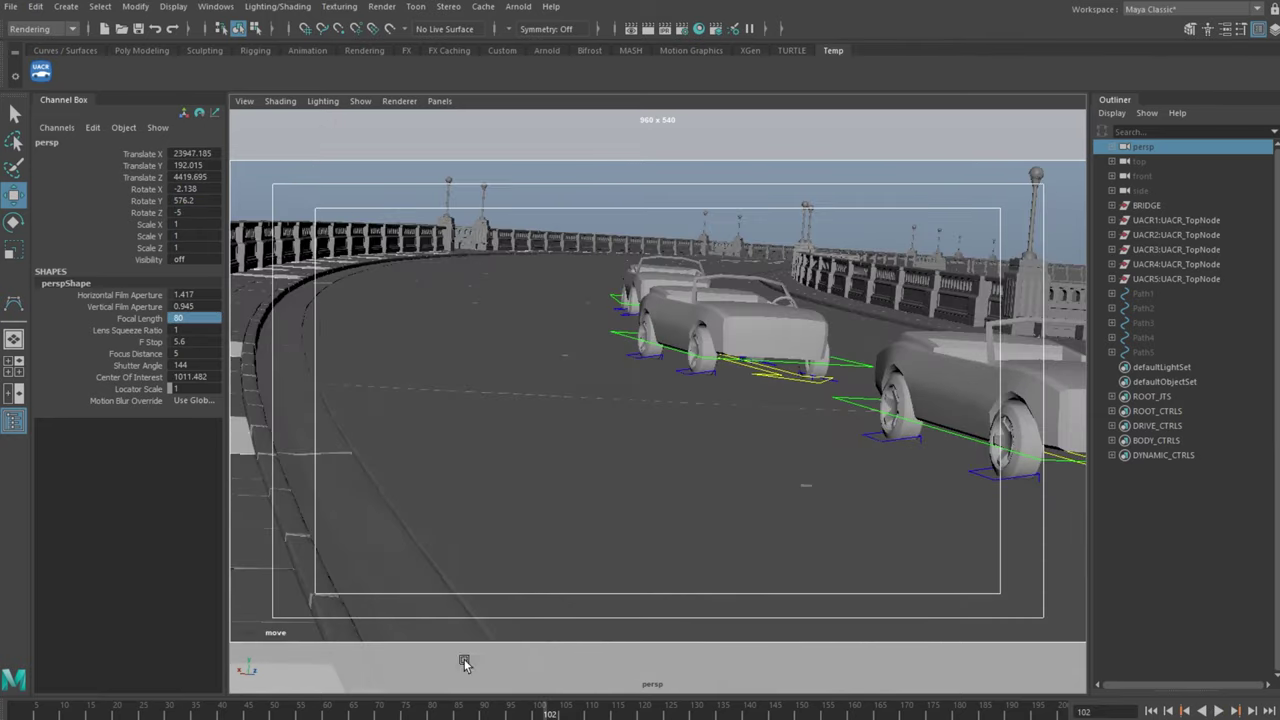
{"action": "left_click_drag", "start_coordinate": [437, 711], "coordinate": [554, 706]}
{"action": "middle_click_drag", "start_coordinate": [602, 514], "coordinate": [599, 515], "text": "alt"}
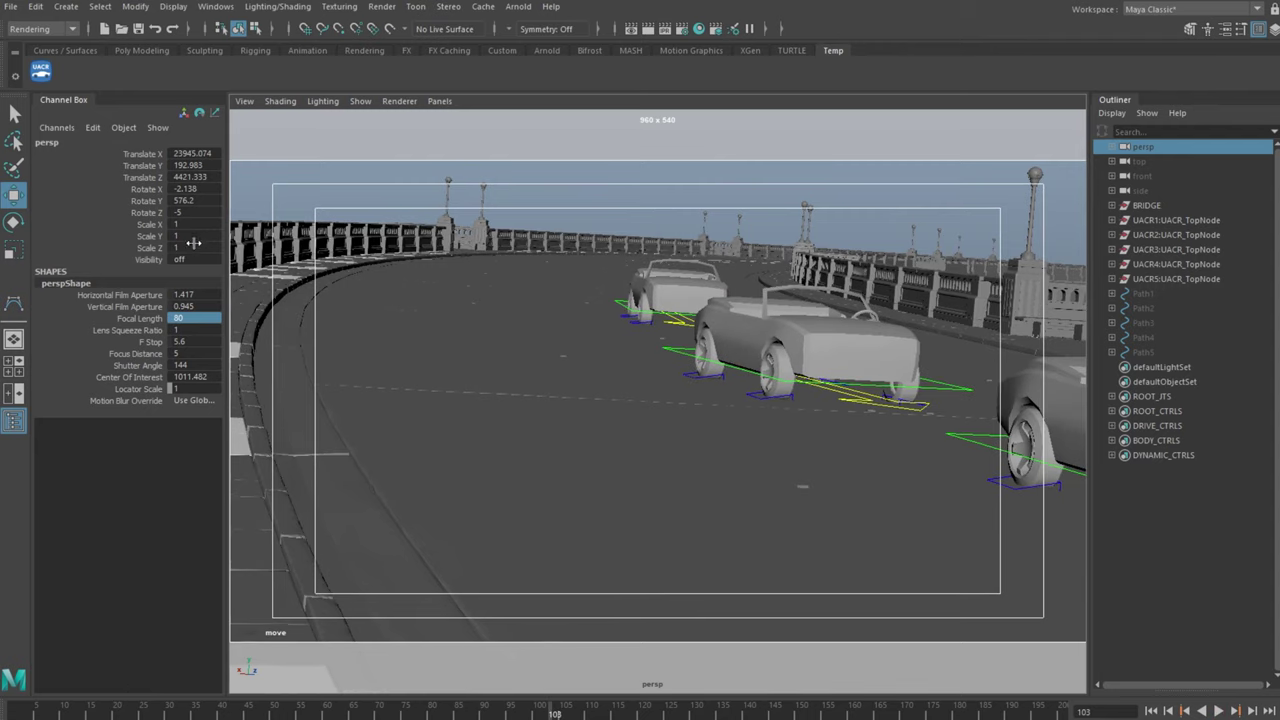
Set the persp camera's Rotate Z to -8 and adjust the framing of the cars on the curve
{"action": "type", "text": "-8"}
{"action": "key", "text": "Return"}
{"action": "middle_click_drag", "start_coordinate": [586, 363], "coordinate": [762, 388], "text": "alt"}
{"action": "left_click_drag", "start_coordinate": [762, 388], "coordinate": [778, 360], "text": "alt"}
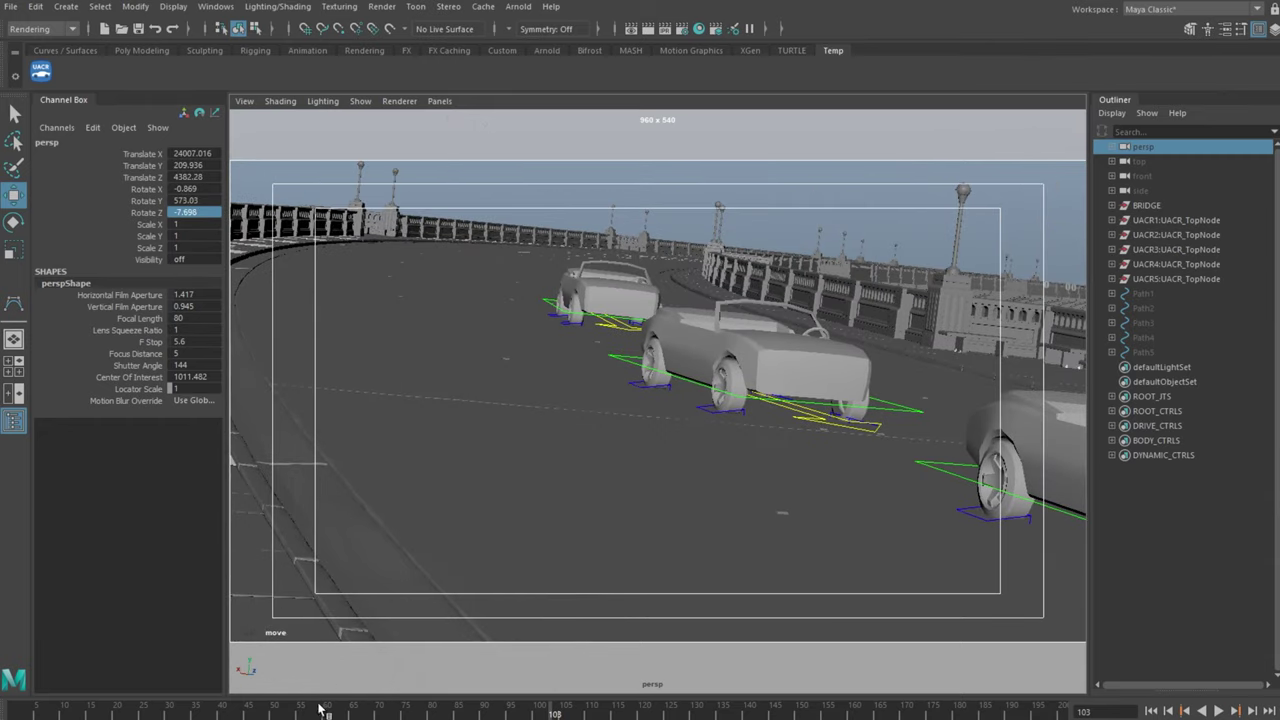
Play back and scrub the tilted telephoto shot between frames 58 and 103, nudging the persp camera's framing slightly
{"action": "left_click", "coordinate": [258, 710]}
{"action": "key", "text": "alt+v"}
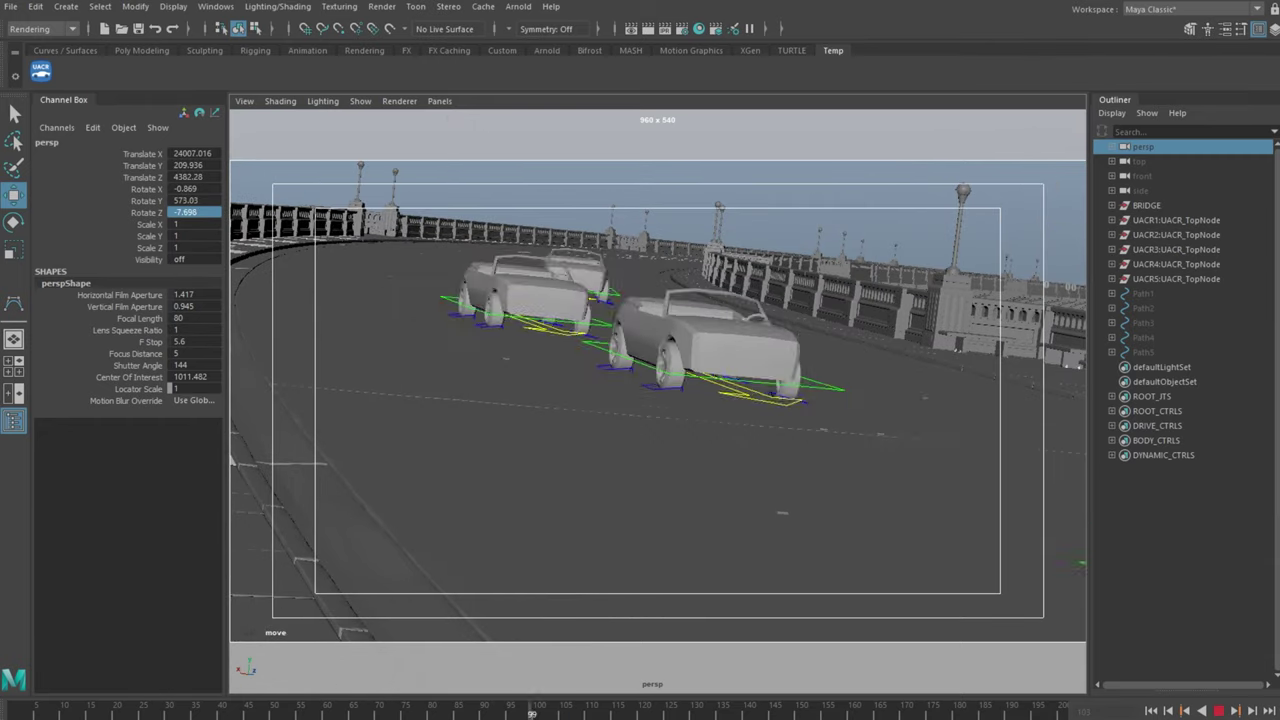
{"action": "key", "text": "alt+v"}
{"action": "middle_click_drag", "start_coordinate": [503, 551], "coordinate": [504, 553], "text": "alt"}
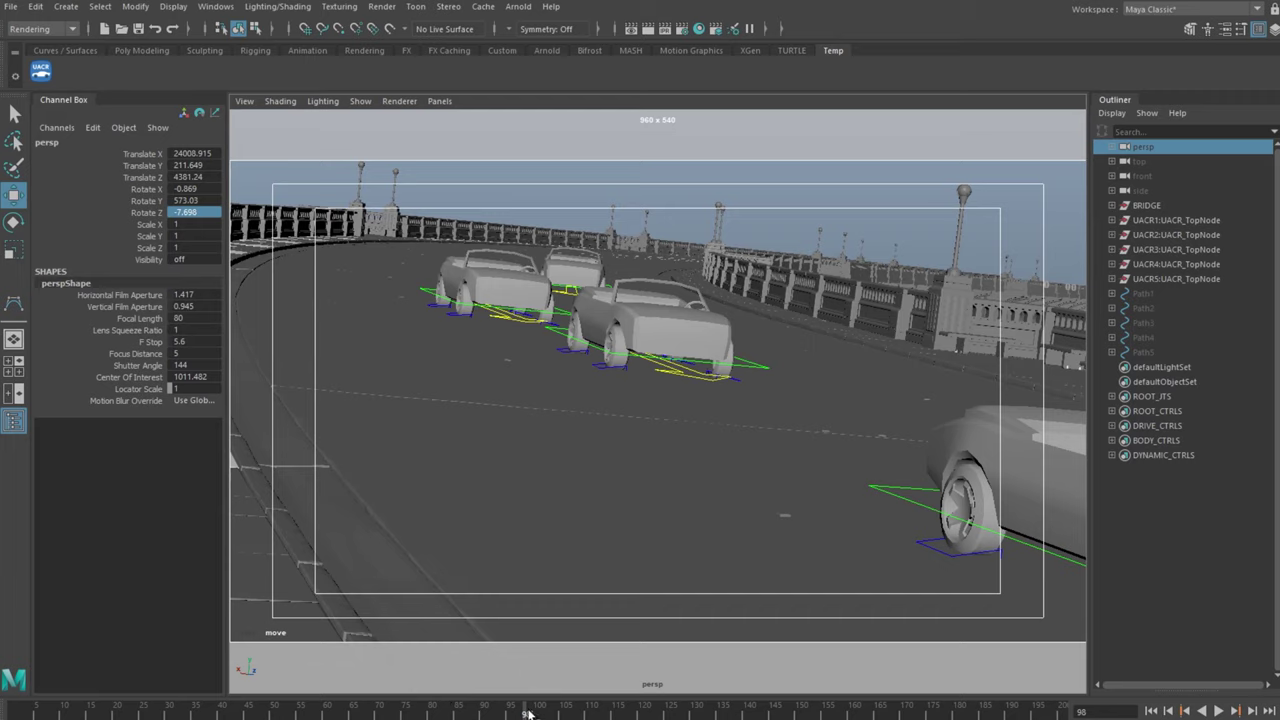
{"action": "left_click_drag", "start_coordinate": [529, 713], "coordinate": [274, 711]}
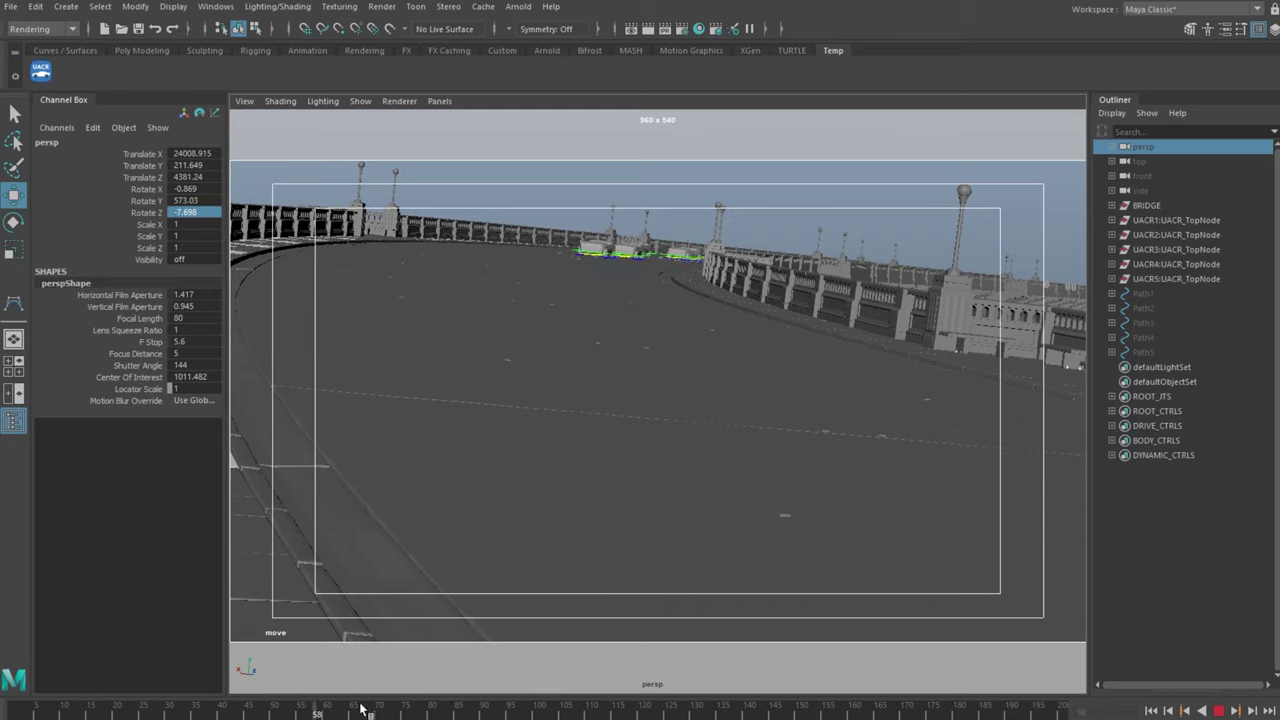
{"action": "left_click_drag", "start_coordinate": [361, 707], "coordinate": [489, 696]}
Duplicate the persp camera and rename the copy as Camera
{"action": "left_click", "coordinate": [1150, 540]}
{"action": "left_click", "coordinate": [1141, 147]}
{"action": "key", "text": "ctrl+d"}
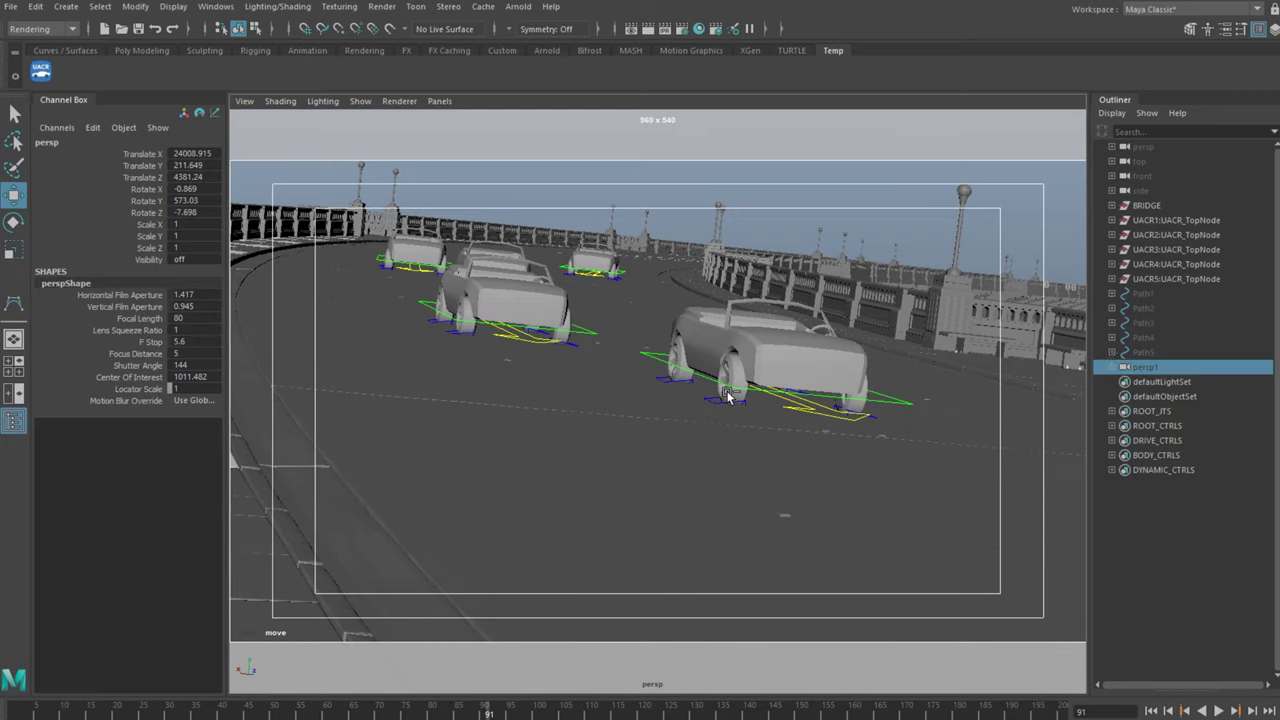
{"action": "double_click", "coordinate": [1160, 368]}
{"action": "type", "text": "Camera"}
{"action": "key", "text": "Return"}
{"action": "left_click", "coordinate": [1070, 412]}
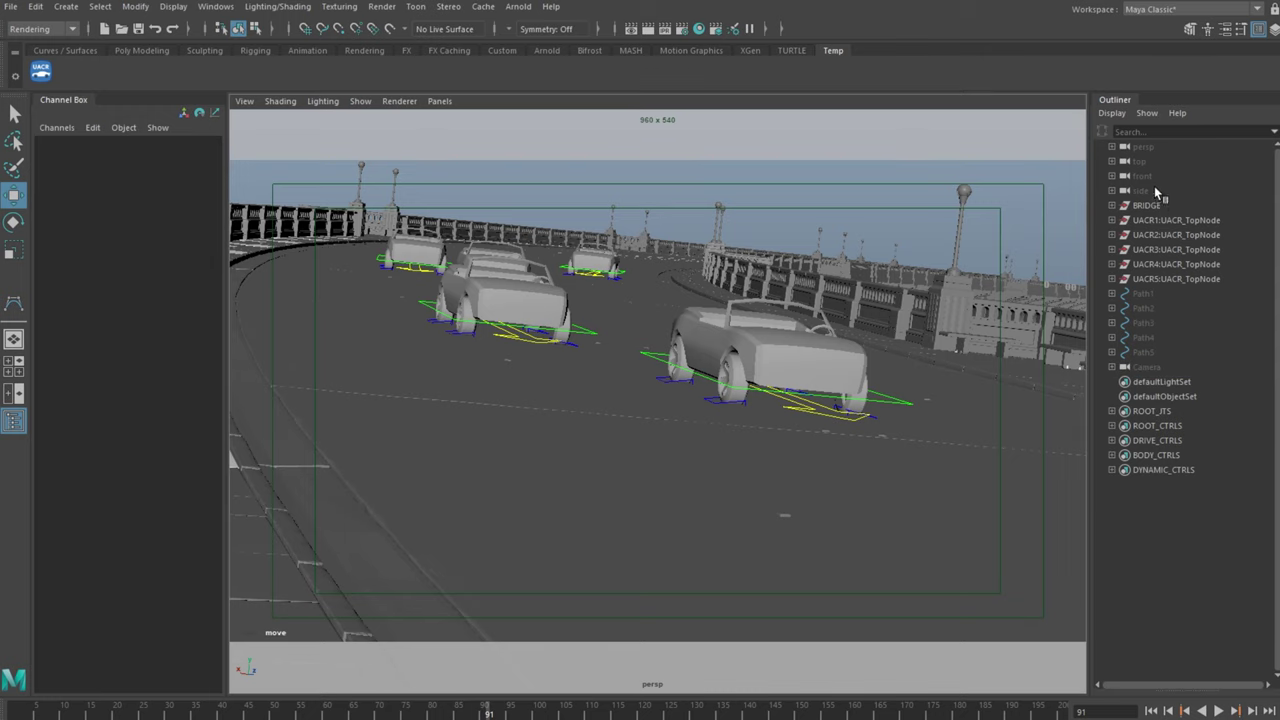
Set the persp camera's focal length to 35 and its Rotate Z to 0
{"action": "left_click", "coordinate": [1143, 147]}
{"action": "type", "text": "3"}
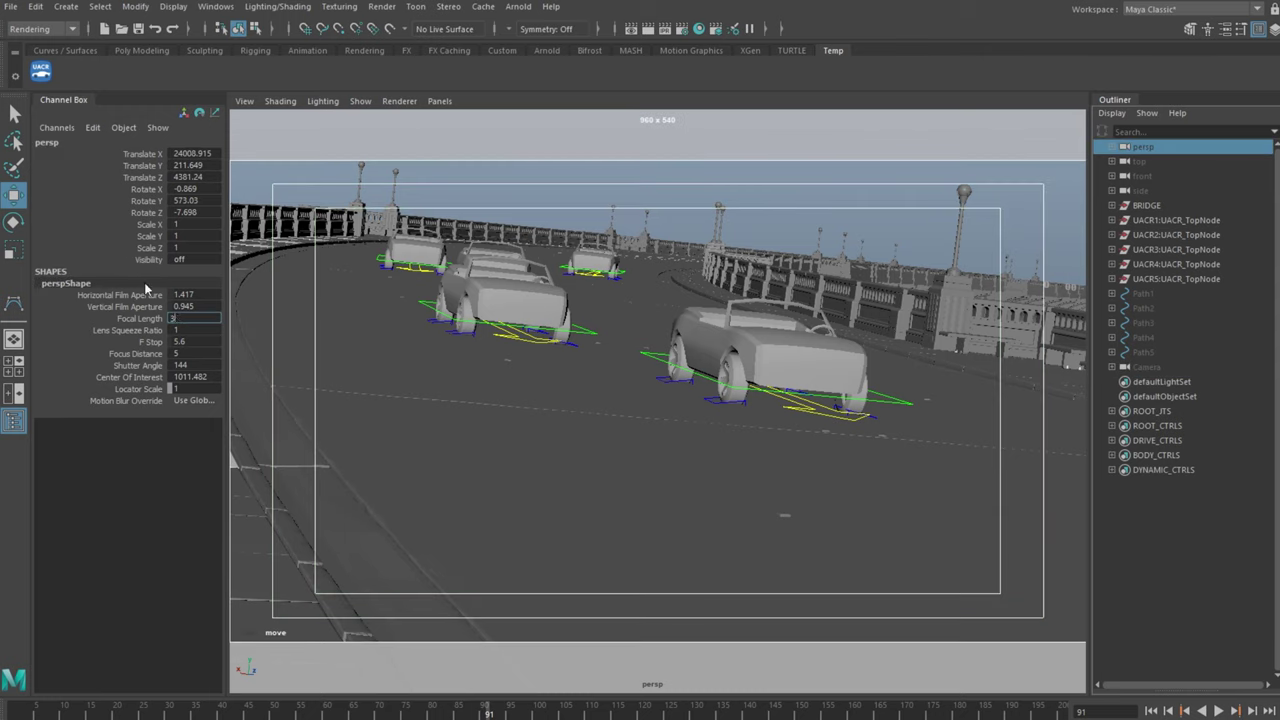
{"action": "type", "text": "5"}
{"action": "key", "text": "Return"}
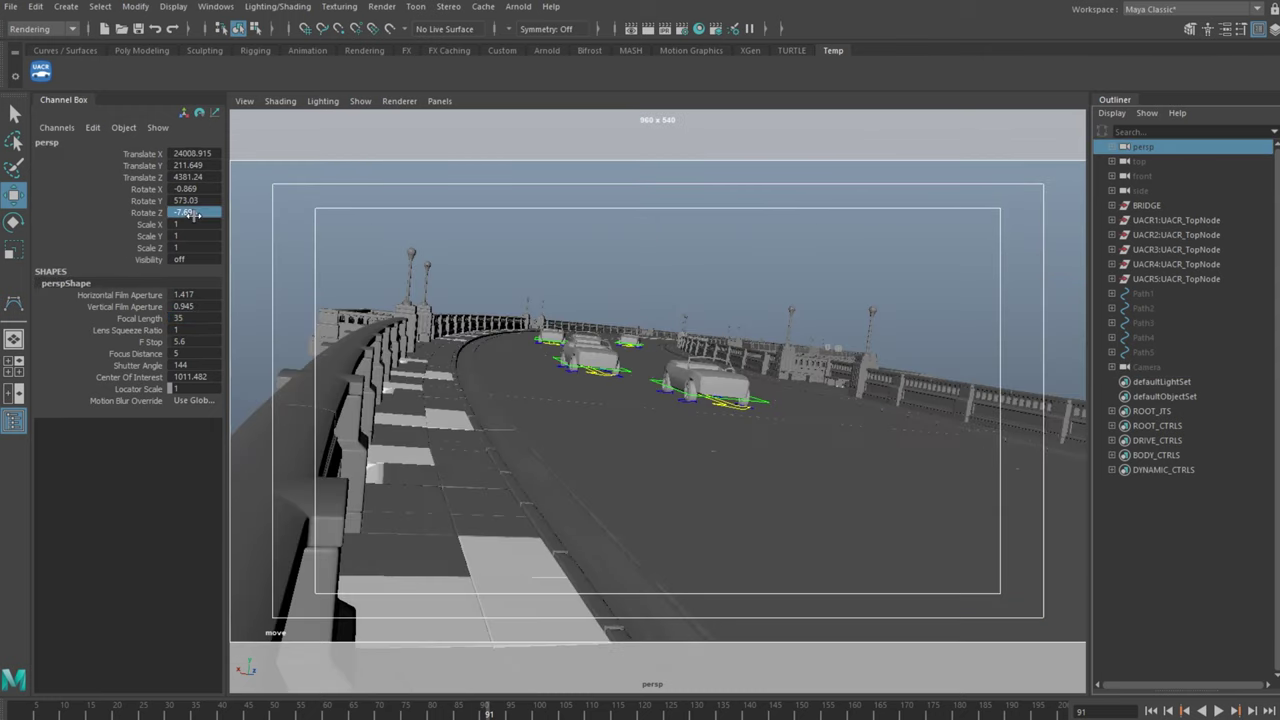
{"action": "type", "text": "0"}
{"action": "key", "text": "Return"}
Inspect the five cars' positions around frames 84 to 91 from above the bridge and through Camera
{"action": "left_click", "coordinate": [440, 210]}
{"action": "left_click_drag", "start_coordinate": [760, 215], "coordinate": [806, 266], "text": "alt"}
{"action": "right_click_drag", "start_coordinate": [806, 266], "coordinate": [591, 300], "text": "alt"}
{"action": "middle_click_drag", "start_coordinate": [591, 300], "coordinate": [701, 478], "text": "alt"}
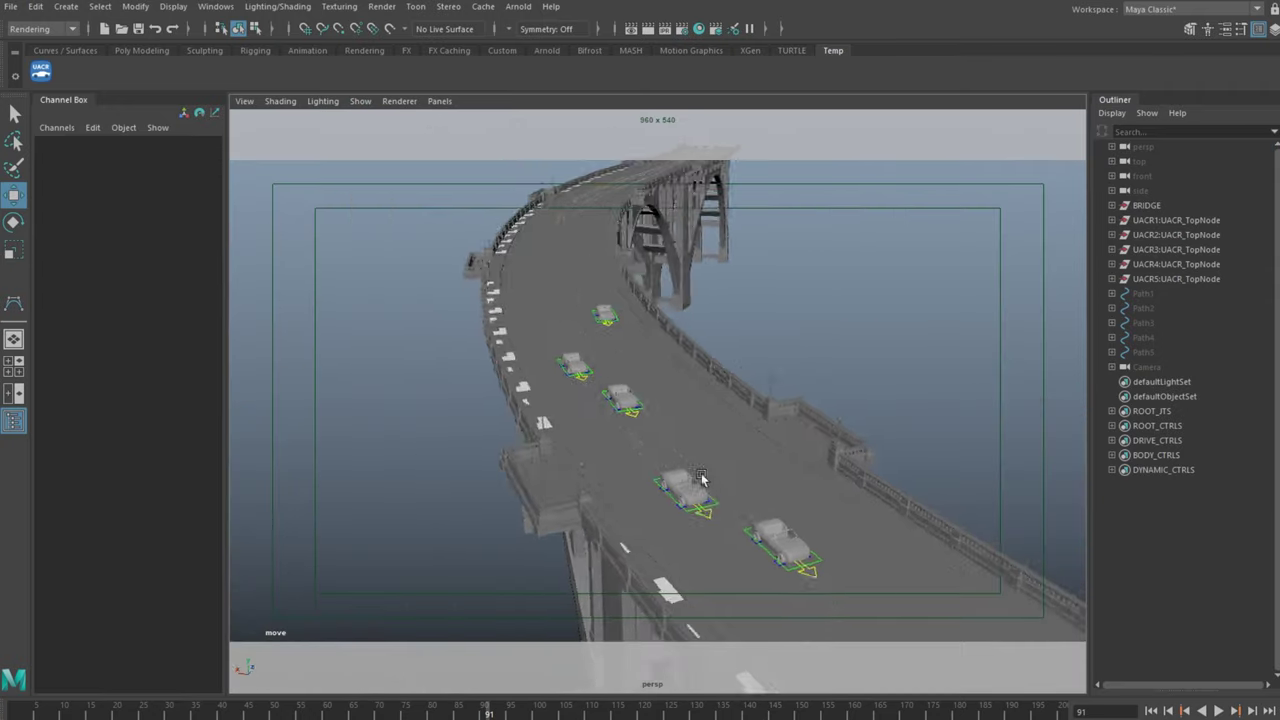
{"action": "left_click_drag", "start_coordinate": [701, 478], "coordinate": [617, 314], "text": "alt"}
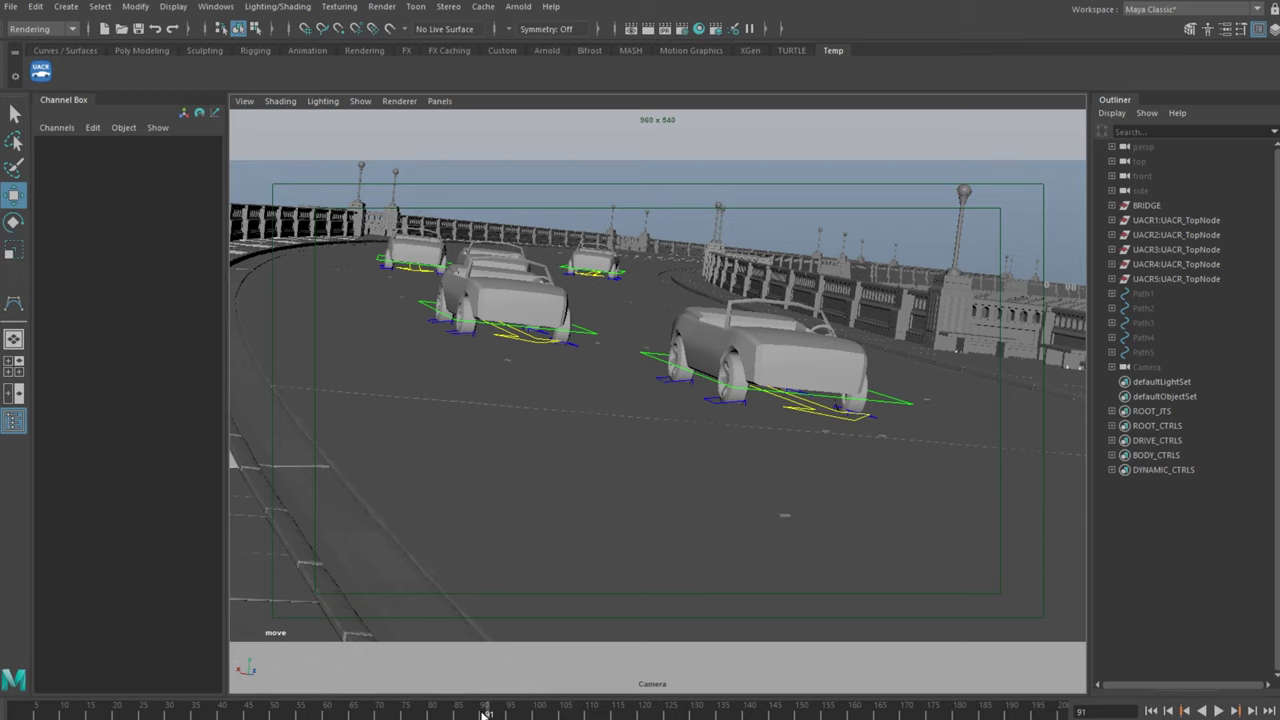
{"action": "left_click_drag", "start_coordinate": [485, 712], "coordinate": [449, 689]}
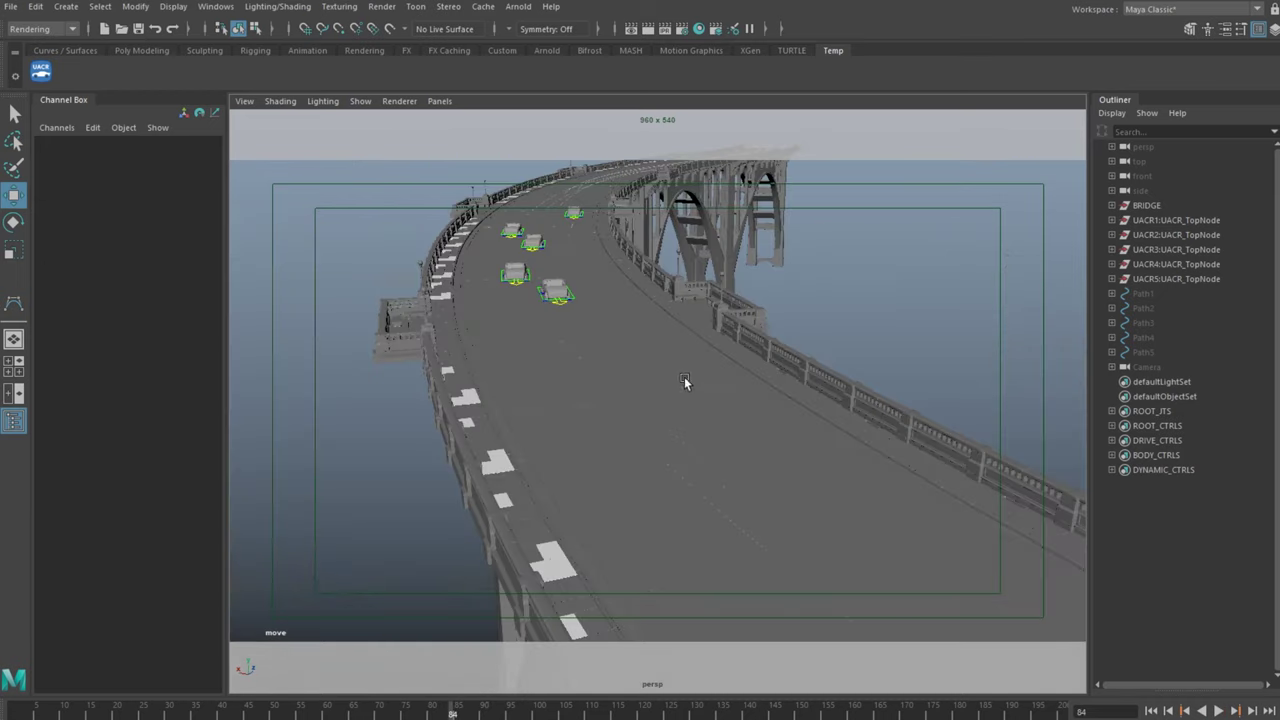
{"action": "left_click_drag", "start_coordinate": [686, 380], "coordinate": [535, 621], "text": "alt"}
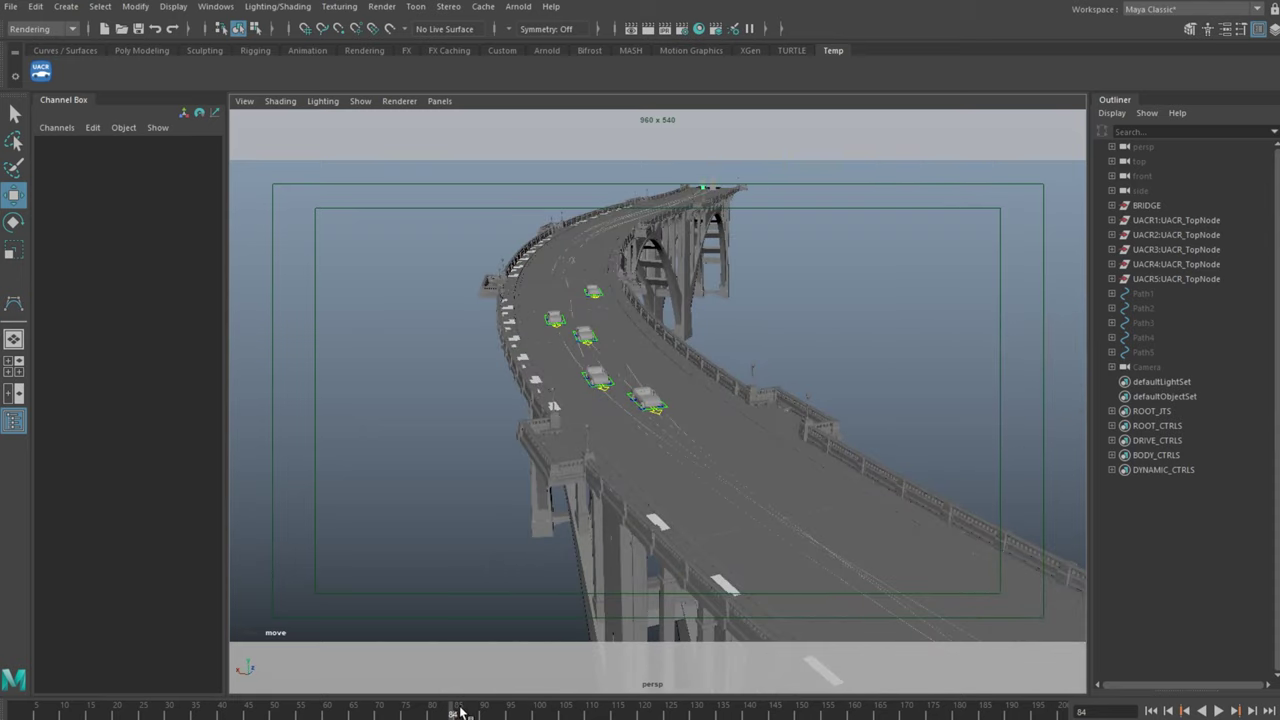
{"action": "left_click_drag", "start_coordinate": [460, 712], "coordinate": [484, 714]}
Show the control vertices of car UACR2's path and move the one near the car towards the bridge's outer edge
{"action": "left_click", "coordinate": [671, 455]}
{"action": "left_click", "coordinate": [1154, 235]}
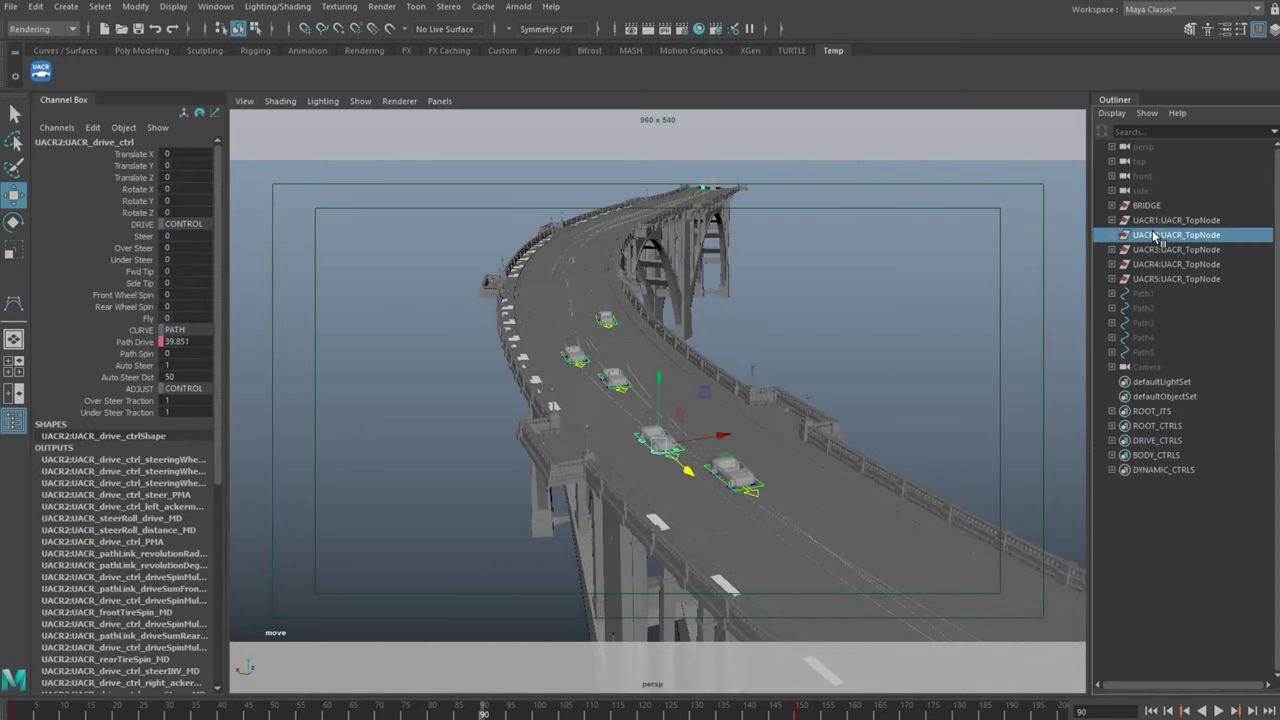
{"action": "left_click_drag", "start_coordinate": [950, 335], "coordinate": [740, 404], "text": "alt"}
{"action": "scroll", "coordinate": [711, 406], "scroll_direction": "up", "scroll_amount": 4}
{"action": "left_click", "coordinate": [668, 477]}
{"action": "right_click_drag", "start_coordinate": [664, 416], "coordinate": [597, 420]}
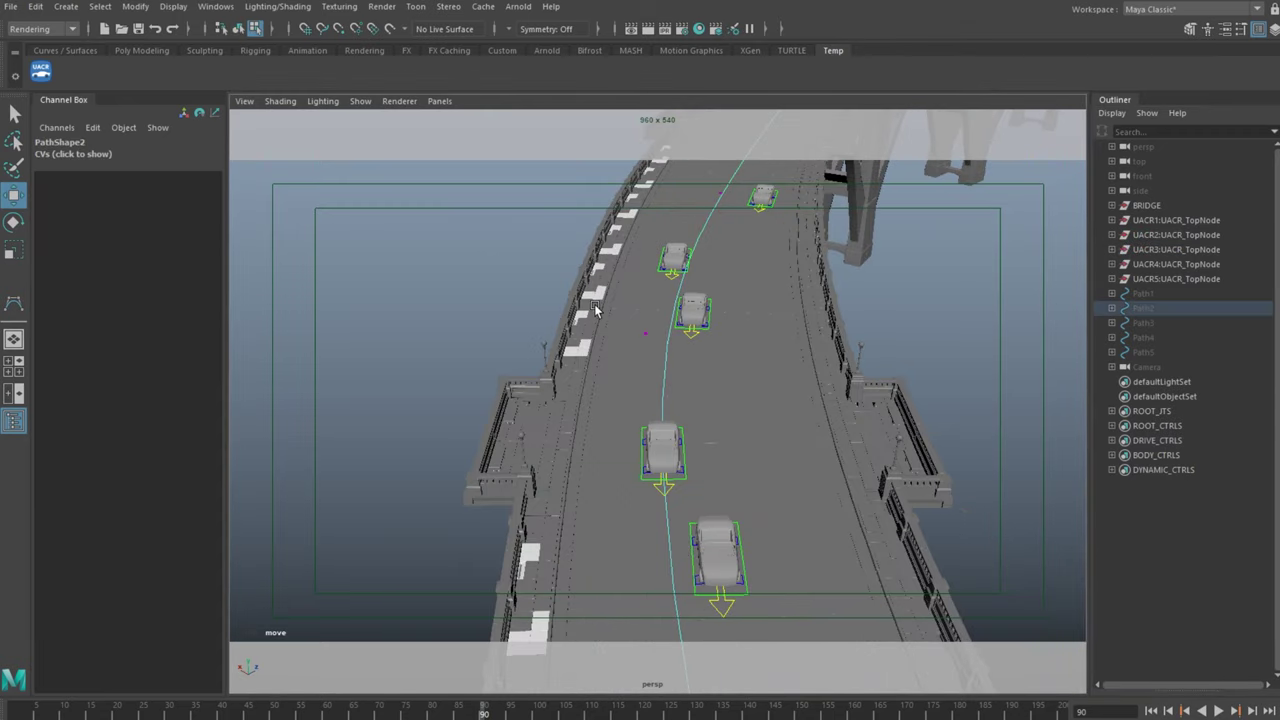
{"action": "left_click_drag", "start_coordinate": [595, 308], "coordinate": [695, 360]}
{"action": "left_click_drag", "start_coordinate": [755, 352], "coordinate": [725, 350], "text": "alt"}
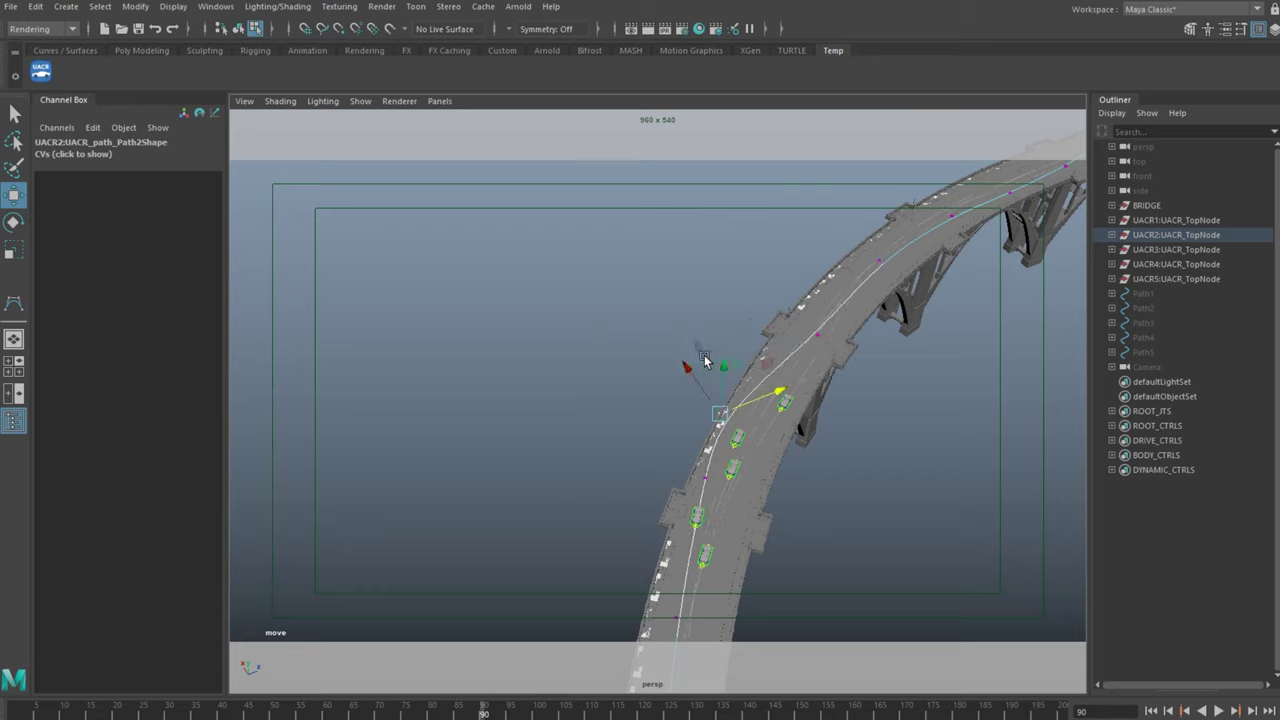
Move the UACR2 path's control vertices behind the cars to smooth its line around the bridge's bend
{"action": "left_click_drag", "start_coordinate": [779, 228], "coordinate": [888, 338]}
{"action": "left_click_drag", "start_coordinate": [888, 338], "coordinate": [862, 440], "text": "alt"}
{"action": "left_click_drag", "start_coordinate": [689, 283], "coordinate": [1013, 440]}
{"action": "left_click_drag", "start_coordinate": [936, 364], "coordinate": [919, 369]}
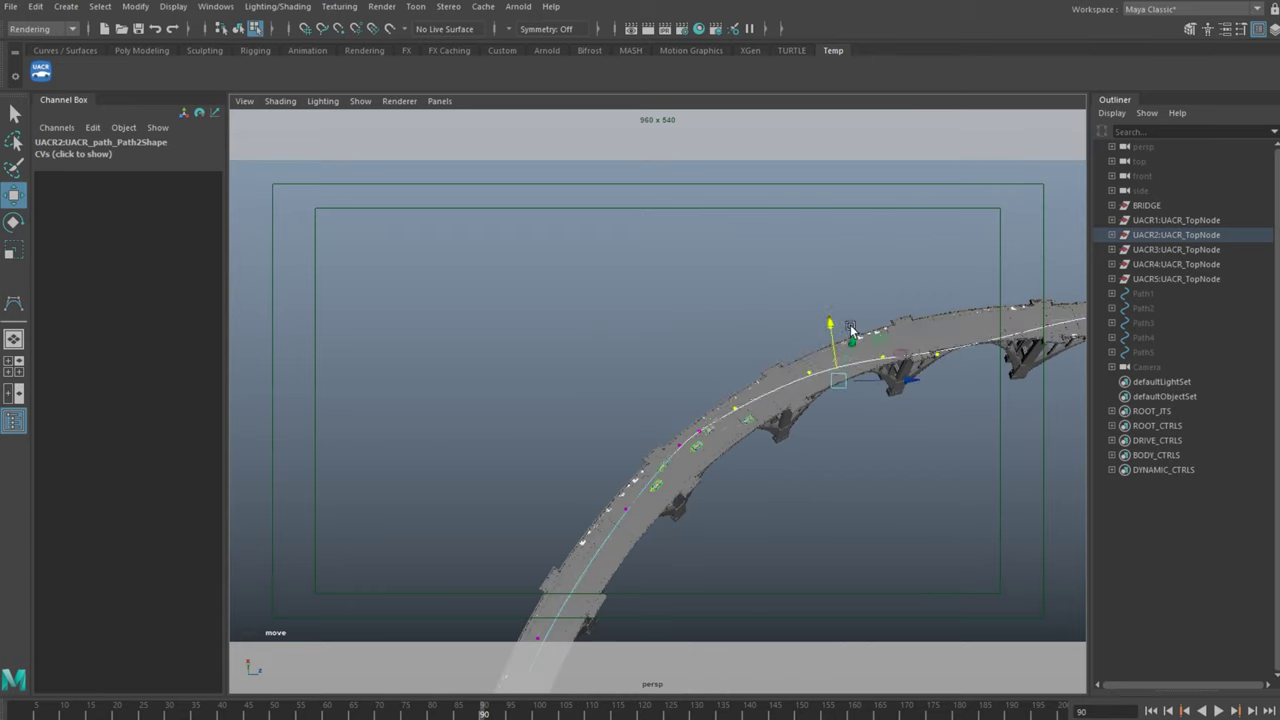
{"action": "left_click_drag", "start_coordinate": [850, 324], "coordinate": [668, 414], "text": "alt"}
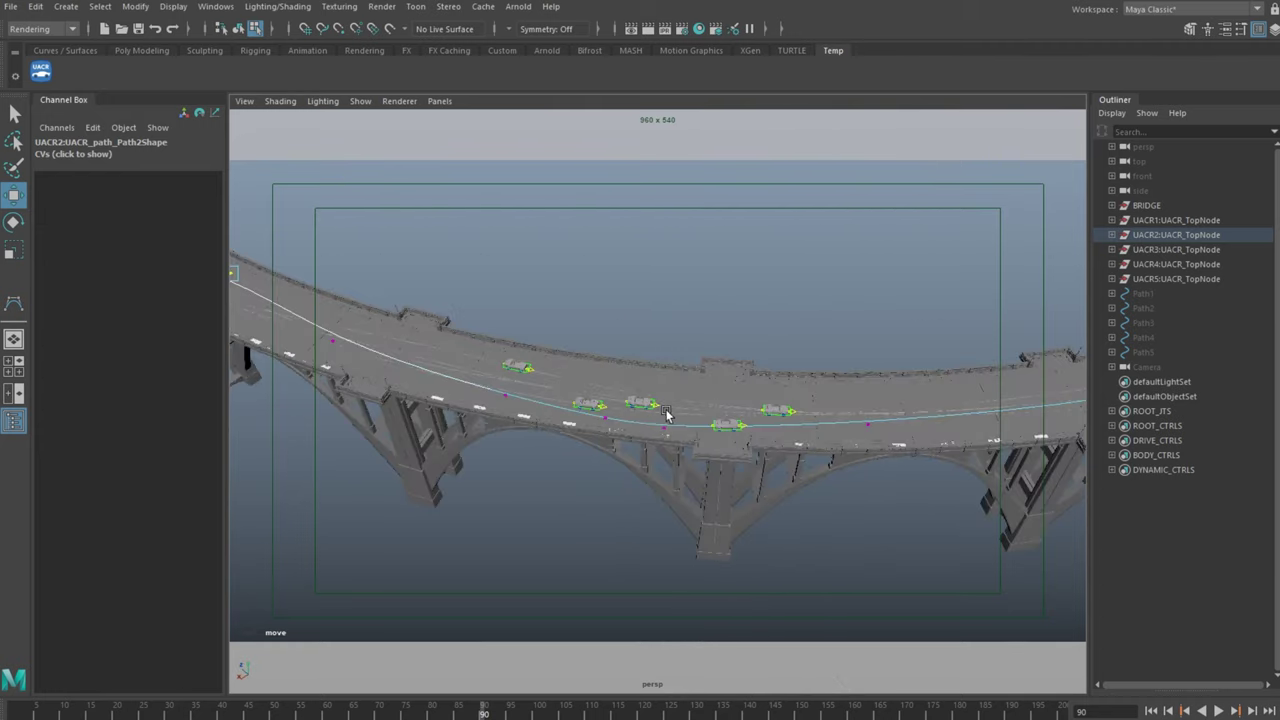
Adjust the UACR2 path's control vertices close to the car and check its drive control's motion around frames 86 to 91
{"action": "left_click_drag", "start_coordinate": [751, 505], "coordinate": [754, 506]}
{"action": "left_click_drag", "start_coordinate": [528, 446], "coordinate": [598, 452]}
{"action": "left_click_drag", "start_coordinate": [593, 346], "coordinate": [675, 395]}
{"action": "key", "text": "alt+period"}
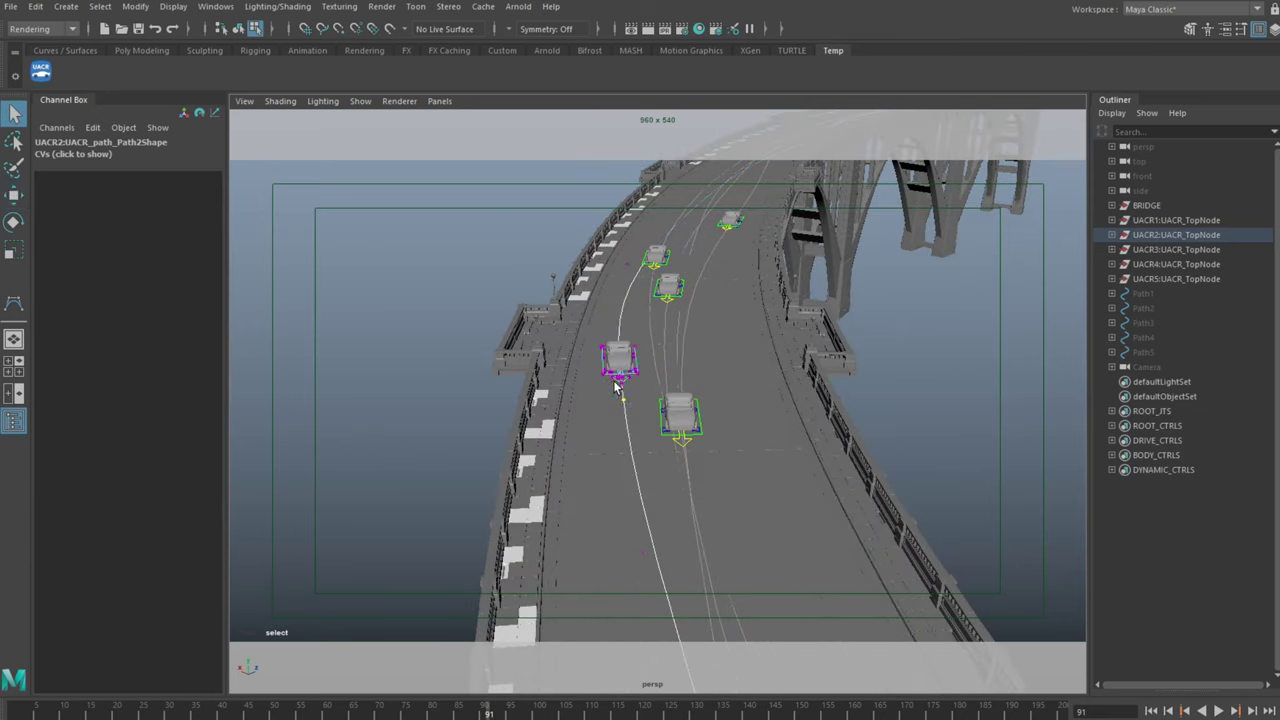
{"action": "left_click", "coordinate": [616, 388]}
{"action": "left_click_drag", "start_coordinate": [600, 710], "coordinate": [462, 712]}
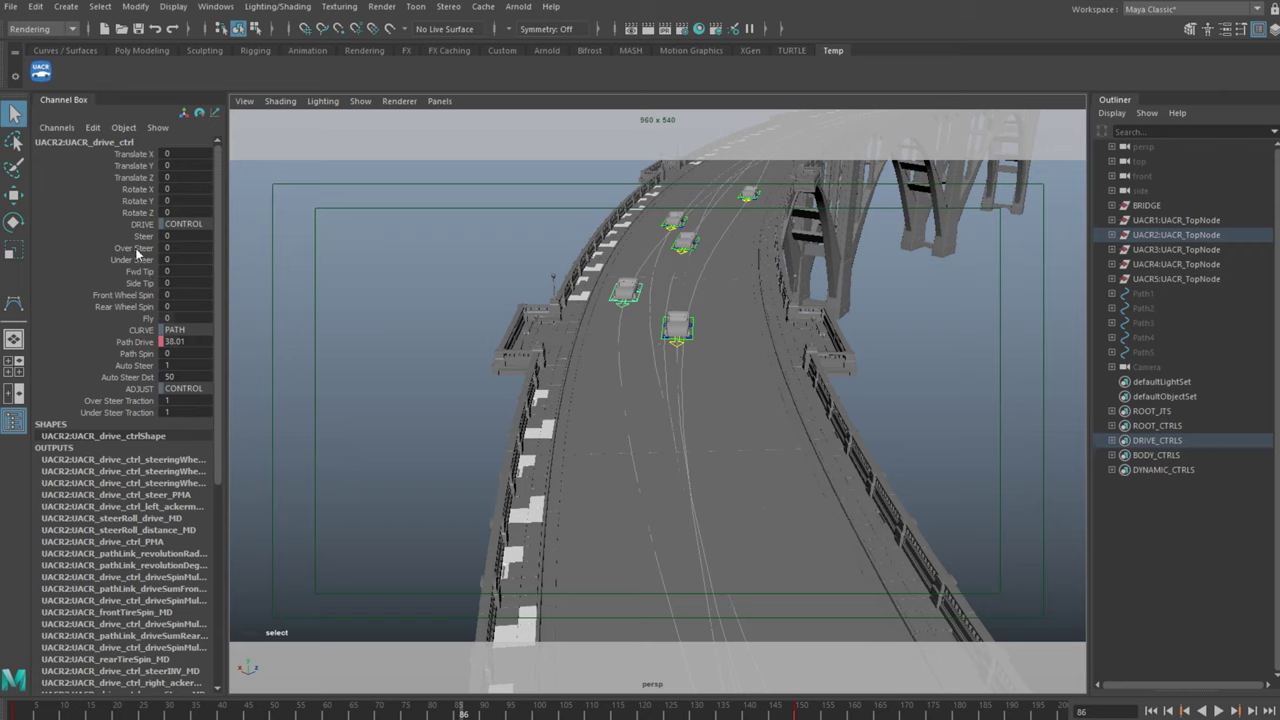
Hide the cars UACR1, UACR3, UACR4 and UACR5 so that only UACR2 remains on the bridge
{"action": "left_click", "coordinate": [1190, 249]}
{"action": "left_click", "coordinate": [1191, 278], "text": "shift"}
{"action": "key", "text": "h"}
{"action": "left_click", "coordinate": [1184, 221]}
{"action": "key", "text": "h"}
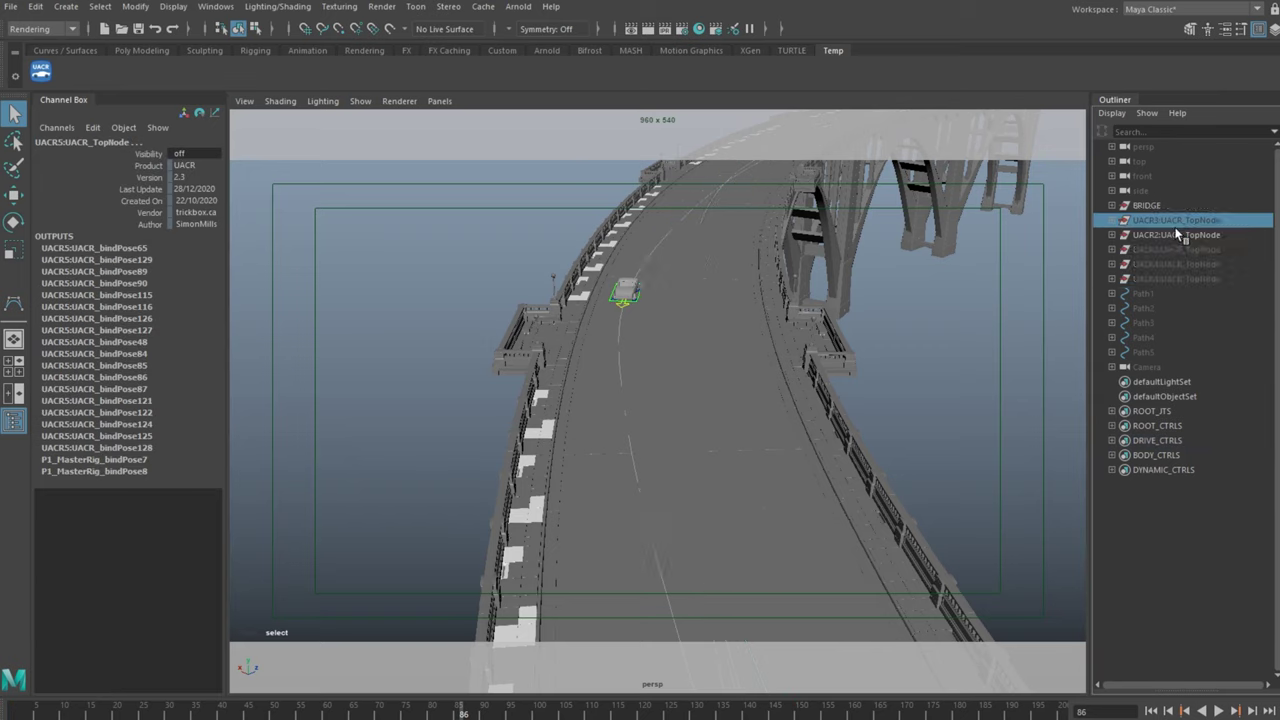
{"action": "key", "text": "ctrl+h"}
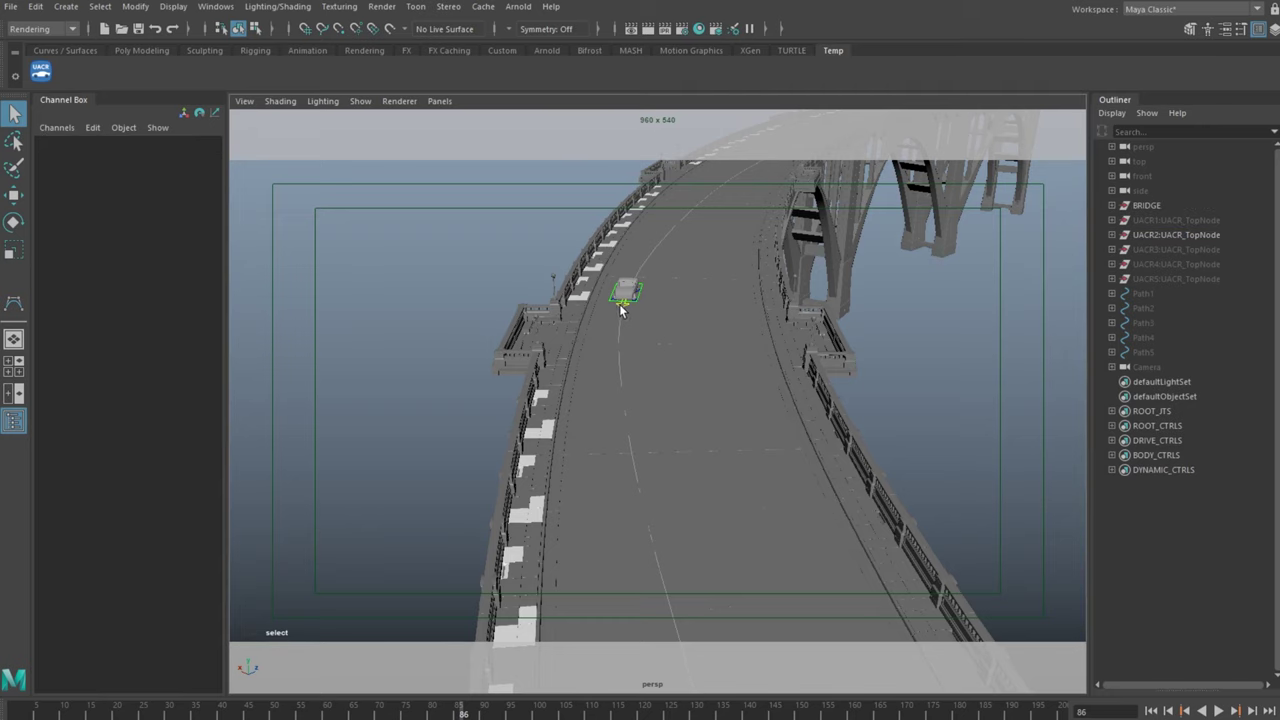
Key the UACR2 drive control's Over Steer at 0 around frames 82 and 93
{"action": "left_click", "coordinate": [620, 305]}
{"action": "key", "text": "alt+v"}
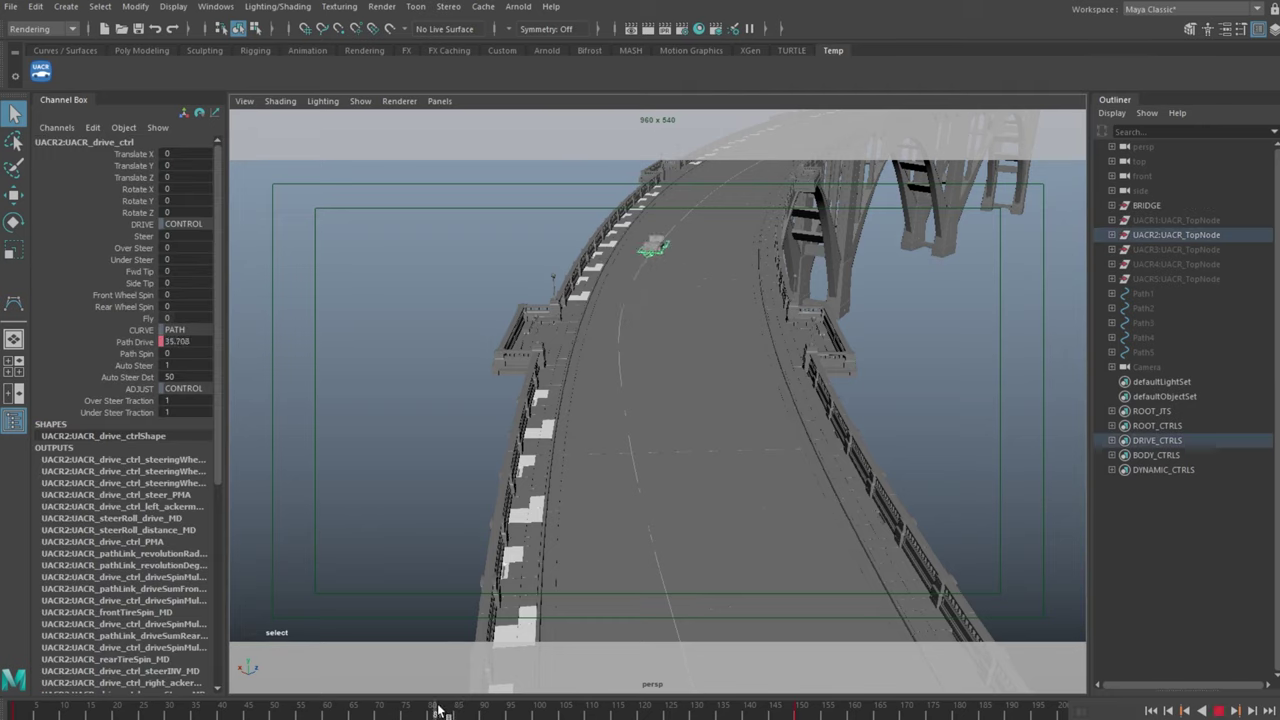
{"action": "right_click", "coordinate": [147, 255]}
{"action": "left_click", "coordinate": [175, 274]}
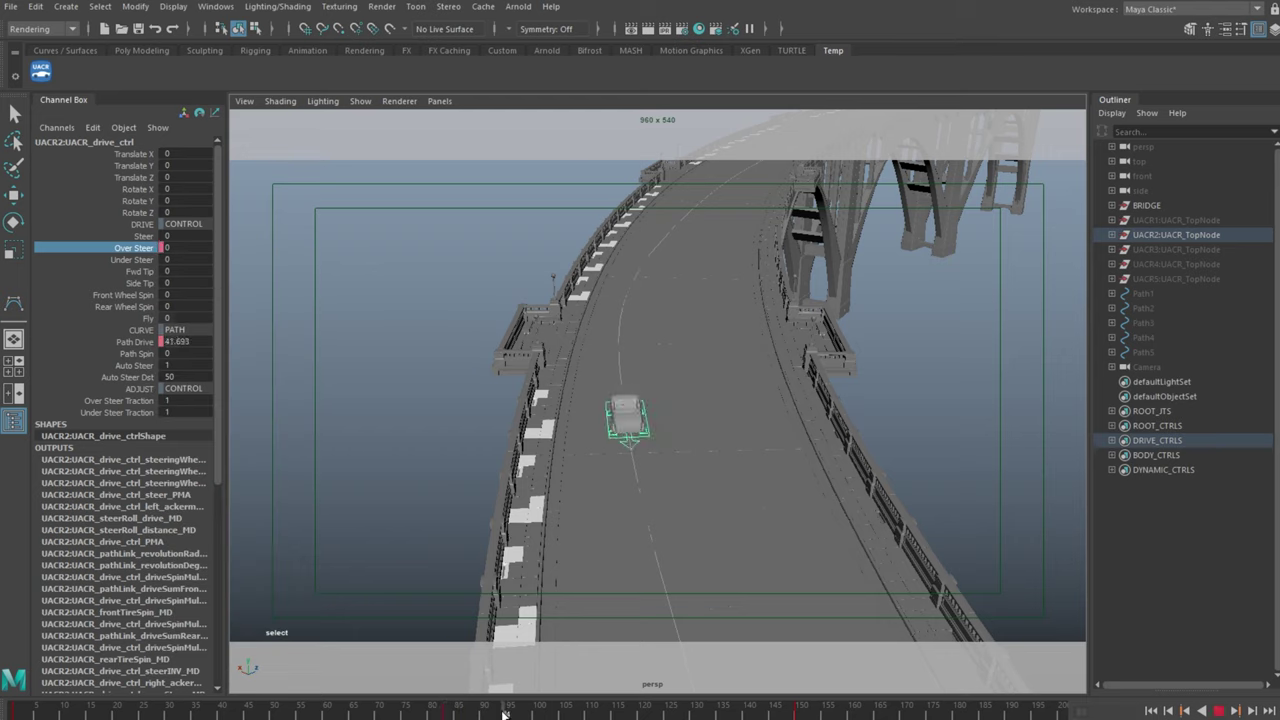
{"action": "right_click", "coordinate": [140, 247]}
{"action": "left_click", "coordinate": [177, 276]}
Set UACR2's Over Steer to about 10.8 at frame 88, key it and play back the slide
{"action": "left_click_drag", "start_coordinate": [481, 711], "coordinate": [475, 713]}
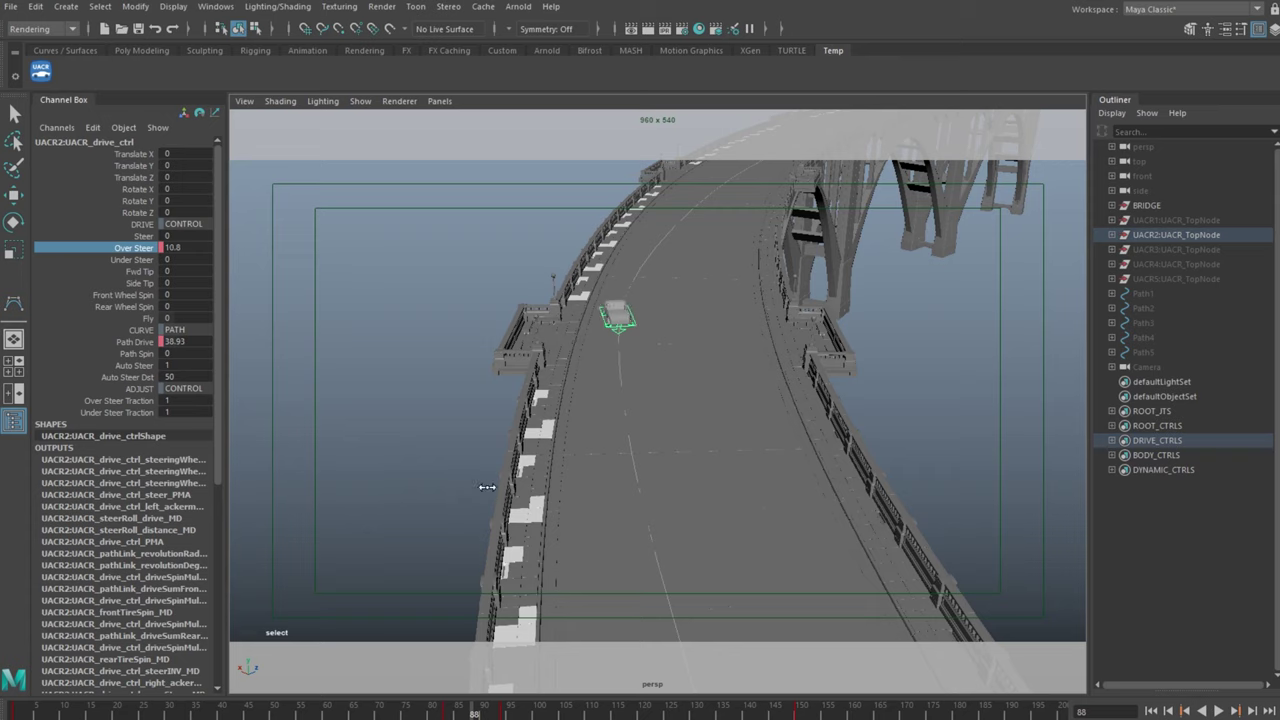
{"action": "right_click", "coordinate": [140, 247]}
{"action": "left_click", "coordinate": [175, 278]}
{"action": "key", "text": "alt+v"}
Retime UACR2's Over Steer keys to span about frames 76 to 97 and play back the animation
{"action": "mouse_move", "coordinate": [455, 712]}
{"action": "left_mouse_down"}
{"action": "mouse_move", "coordinate": [443, 712]}
{"action": "mouse_move", "coordinate": [520, 714]}
{"action": "left_mouse_up"}
{"action": "left_click", "coordinate": [545, 715]}
{"action": "left_click", "coordinate": [501, 714], "text": "shift"}
{"action": "left_click", "coordinate": [395, 715]}
{"action": "key", "text": "alt+v"}
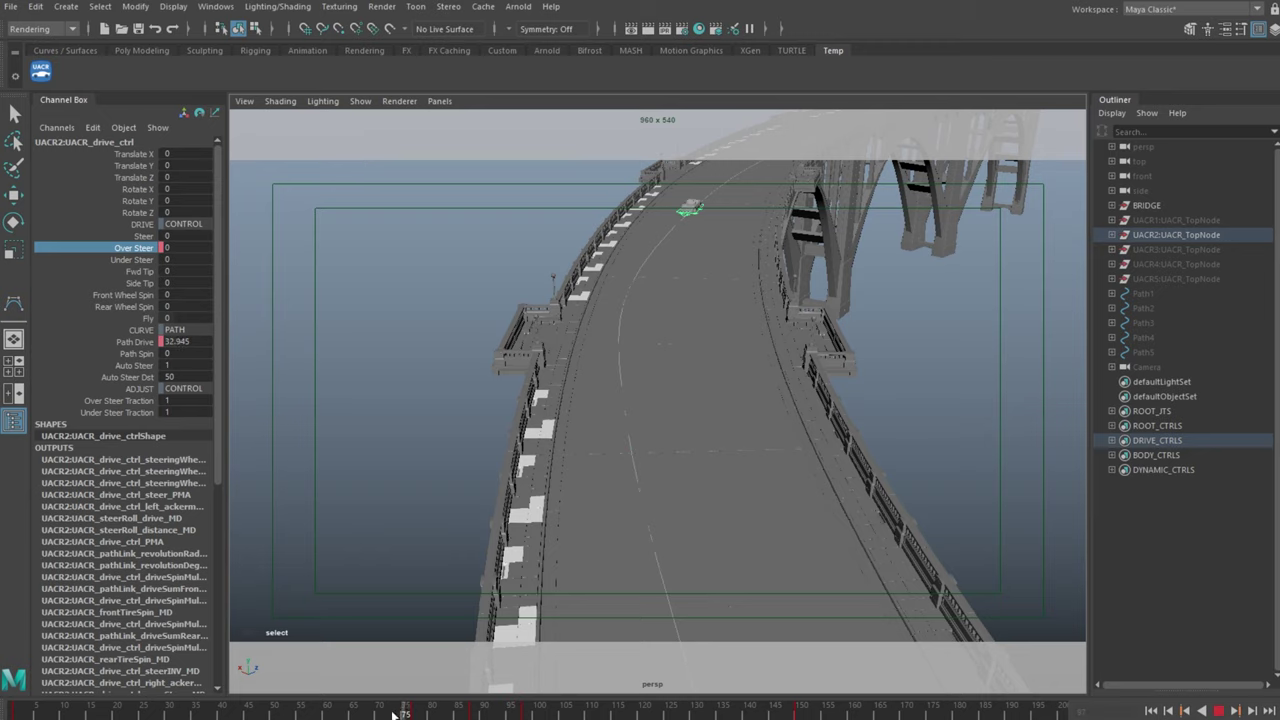
Select the UACR2 path's control vertices around the car at frame 91 and shift them forward along the bridge
{"action": "left_click", "coordinate": [627, 434]}
{"action": "left_click", "coordinate": [611, 300]}
{"action": "left_click_drag", "start_coordinate": [606, 329], "coordinate": [818, 440], "text": "alt"}
{"action": "key", "text": "F8"}
{"action": "scroll", "coordinate": [699, 375], "scroll_direction": "down", "scroll_amount": 4}
{"action": "left_click_drag", "start_coordinate": [563, 321], "coordinate": [894, 516]}
{"action": "middle_click_drag", "start_coordinate": [795, 420], "coordinate": [598, 383], "text": "alt"}
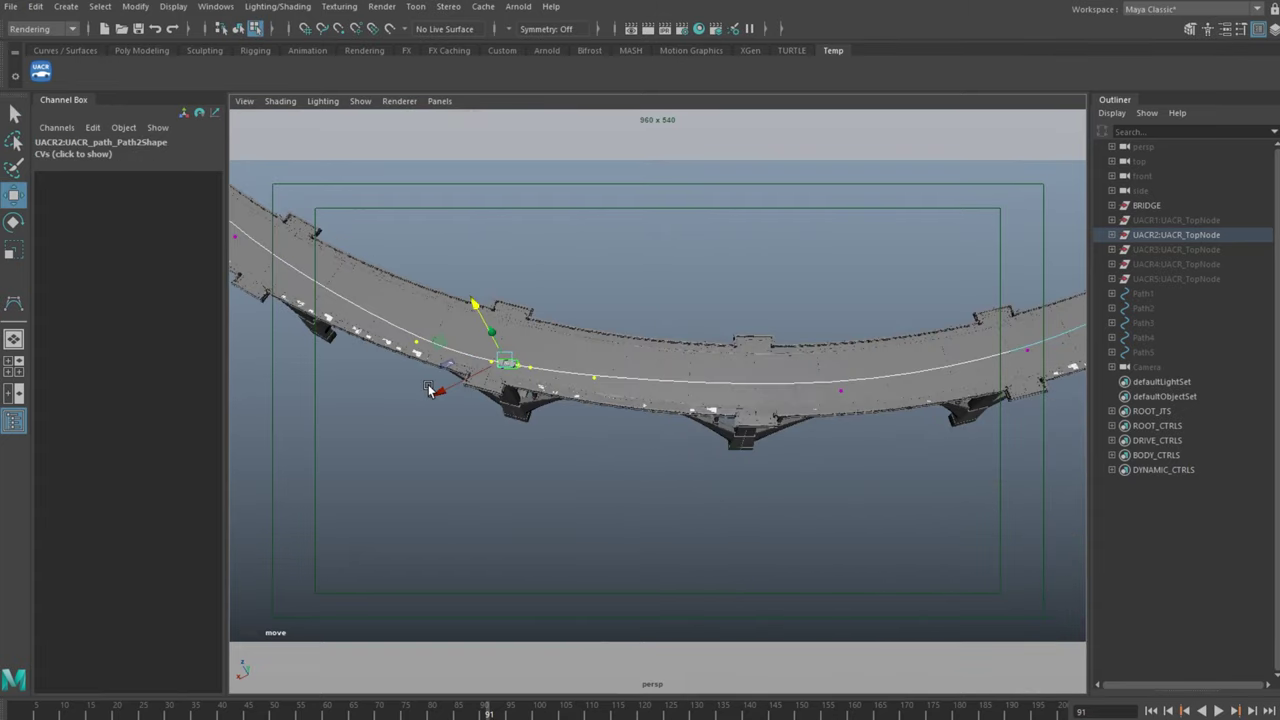
{"action": "left_click_drag", "start_coordinate": [438, 391], "coordinate": [490, 368]}
{"action": "left_click_drag", "start_coordinate": [525, 281], "coordinate": [565, 291]}
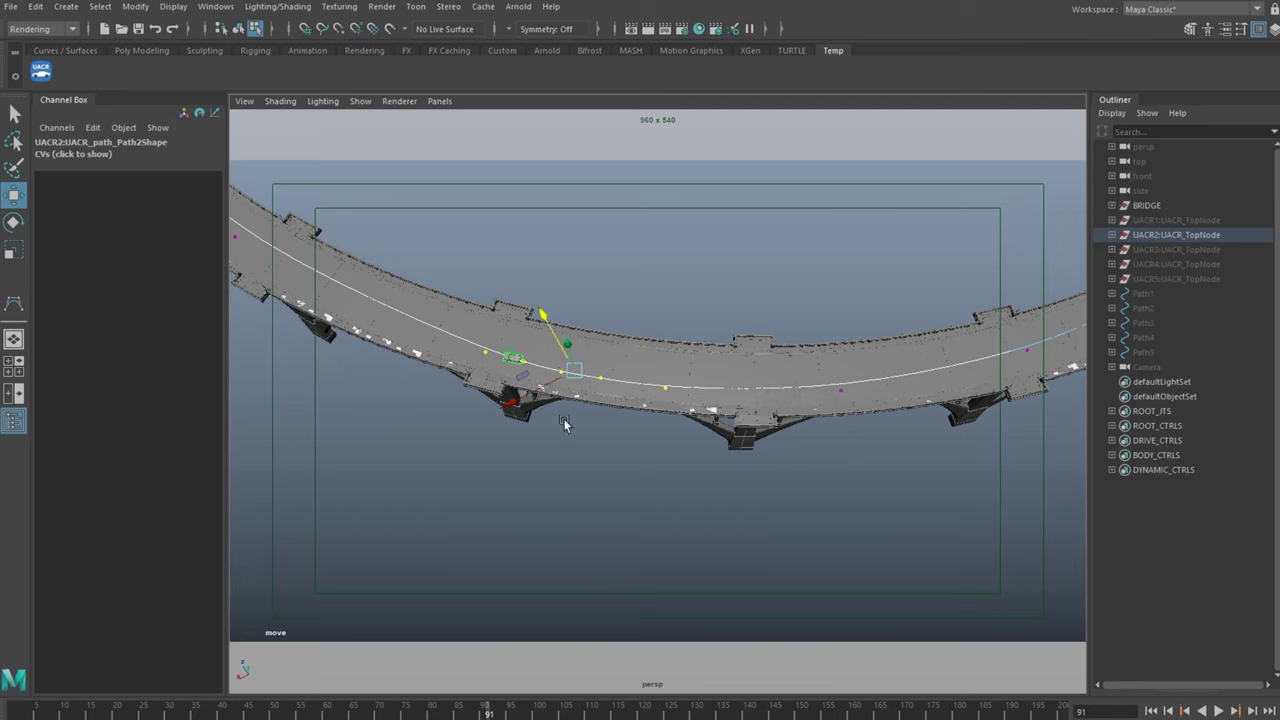
Shift the UACR2 drive control's Over Steer keys about five frames later and scrub through the slide
{"action": "scroll", "coordinate": [511, 334], "scroll_direction": "up", "scroll_amount": 7}
{"action": "middle_click_drag", "start_coordinate": [466, 280], "coordinate": [722, 306], "text": "alt"}
{"action": "left_click", "coordinate": [752, 394]}
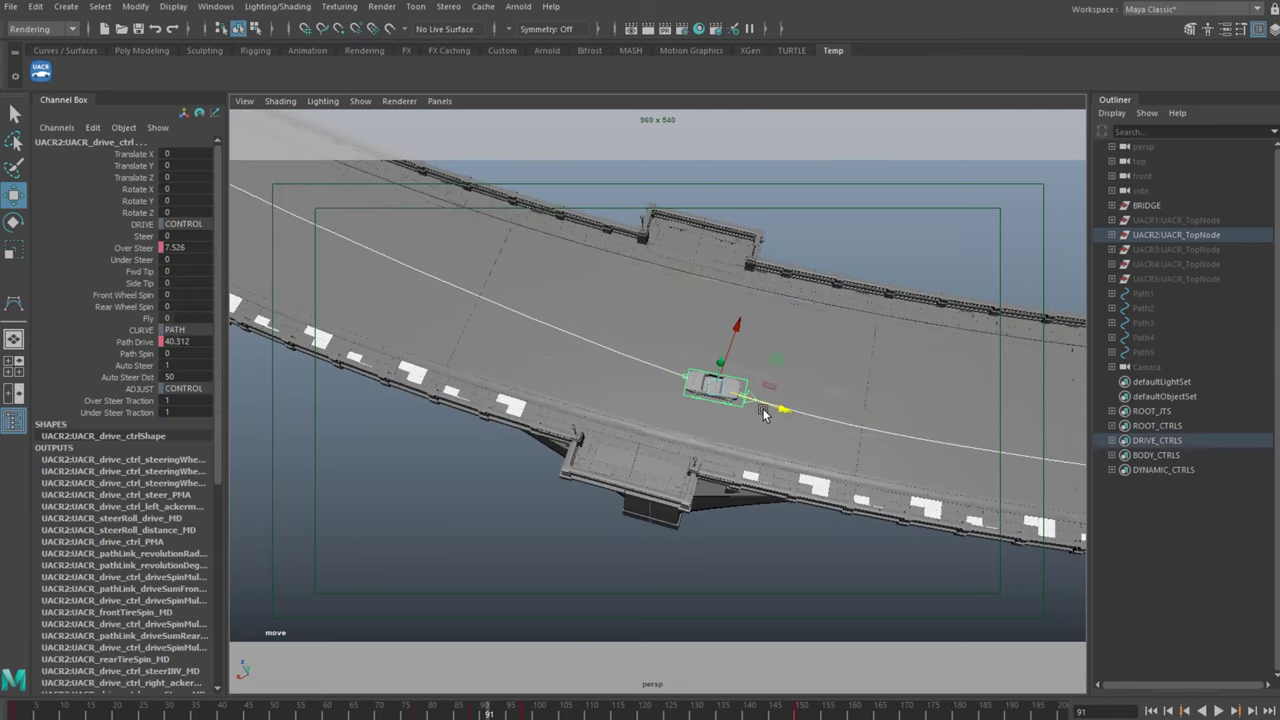
{"action": "key", "text": "f"}
{"action": "left_click_drag", "start_coordinate": [420, 710], "coordinate": [482, 712], "text": "shift"}
{"action": "left_click_drag", "start_coordinate": [390, 709], "coordinate": [489, 711]}
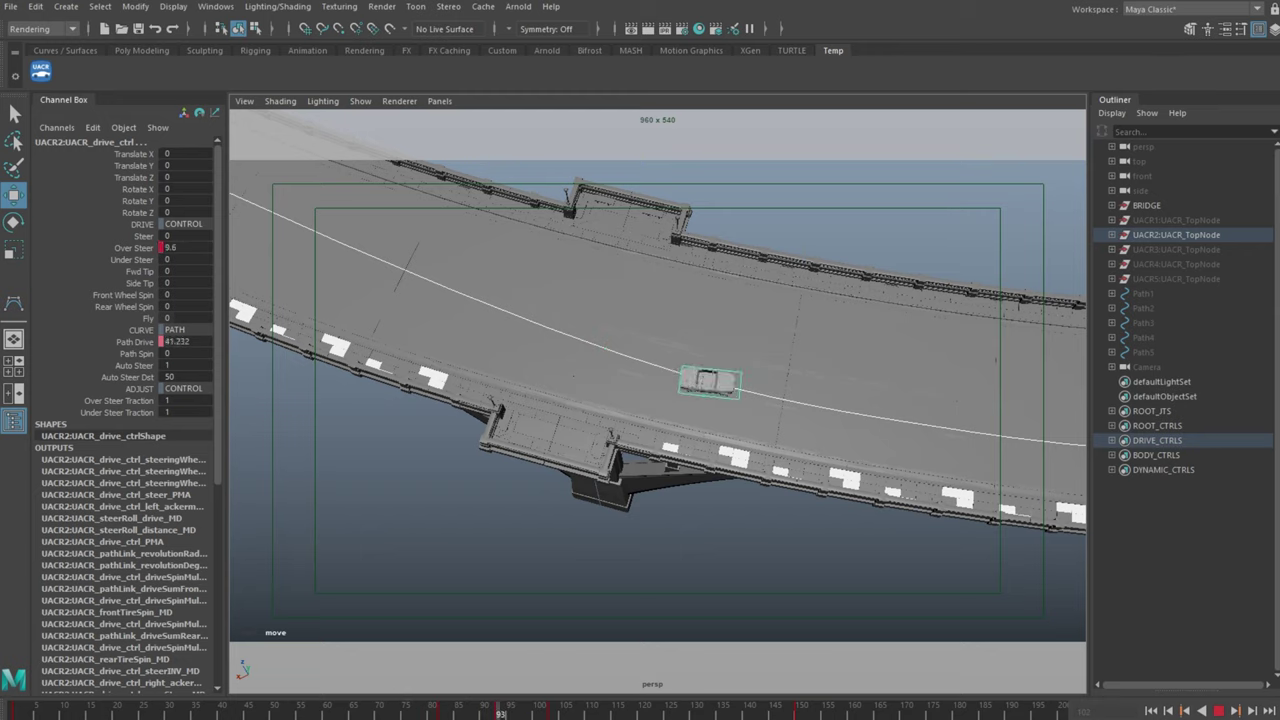
Raise UACR2's Over Steer to about 30 at frame 93 and key it
{"action": "left_click", "coordinate": [141, 249]}
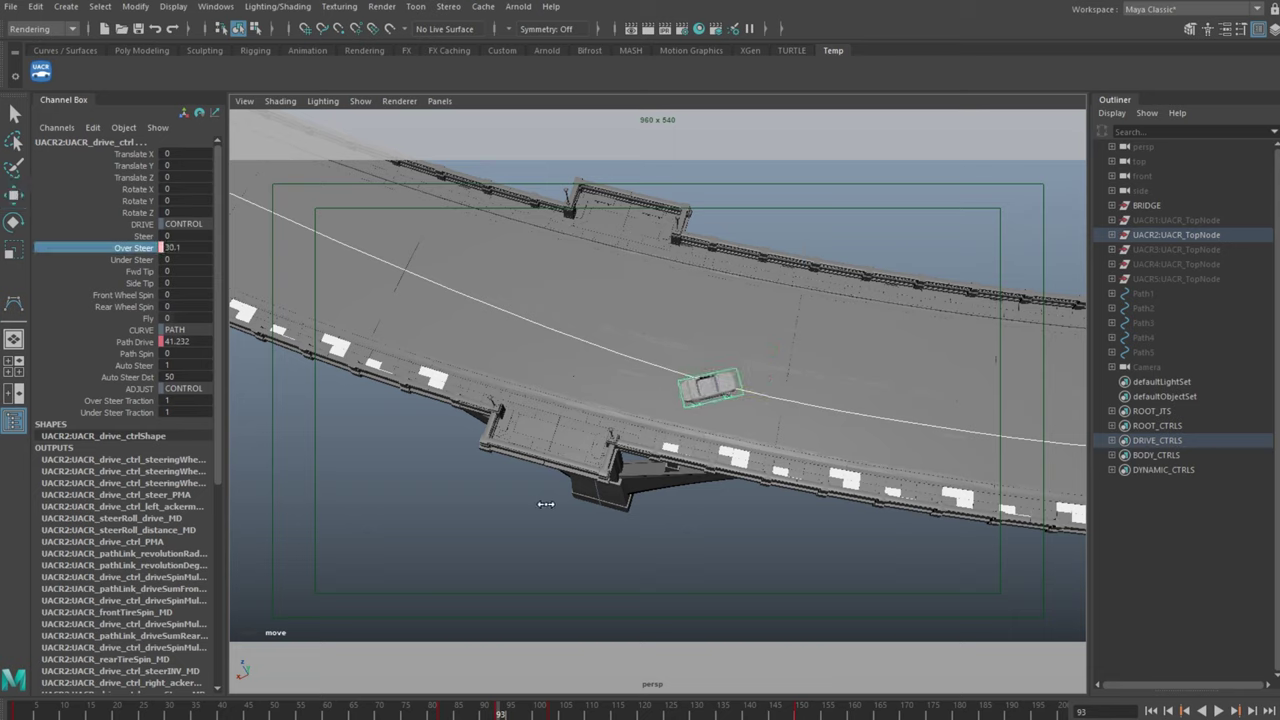
{"action": "right_click", "coordinate": [127, 253]}
{"action": "left_click", "coordinate": [172, 279]}
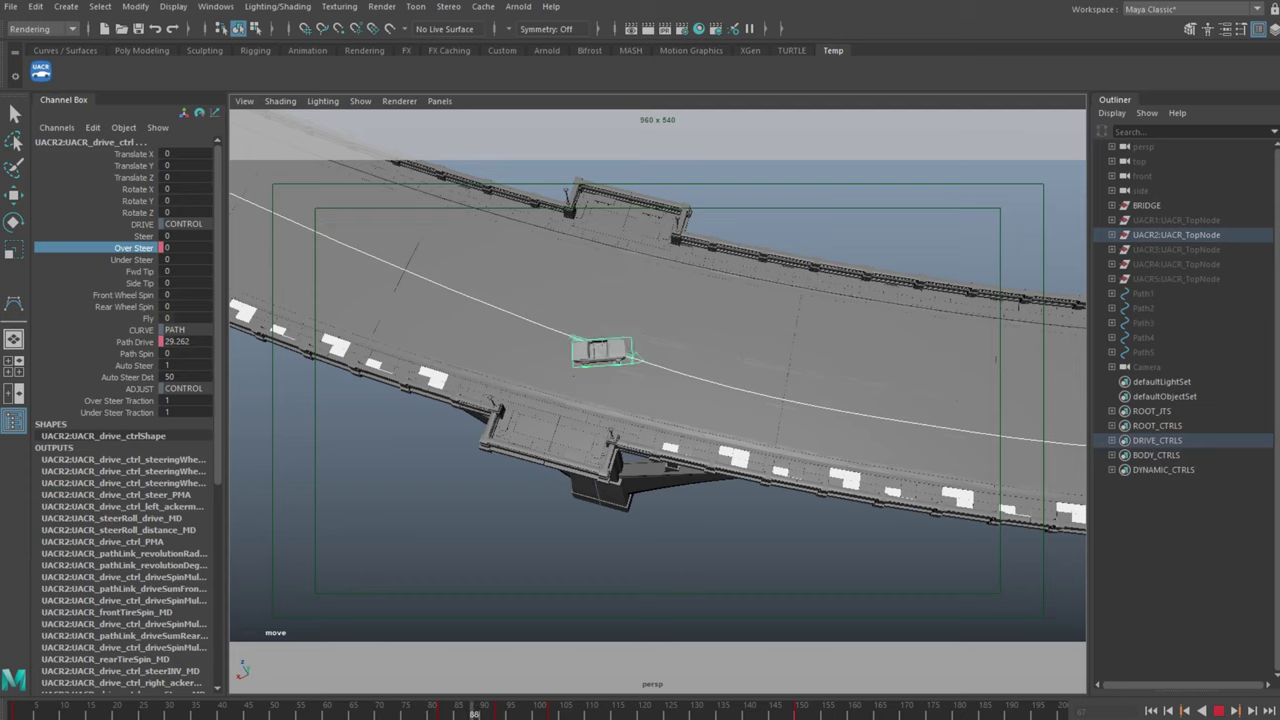
At frame 97, move the UACR2 path's vertices ahead of the car inward and the one behind it towards the kerb
{"action": "left_click", "coordinate": [519, 710]}
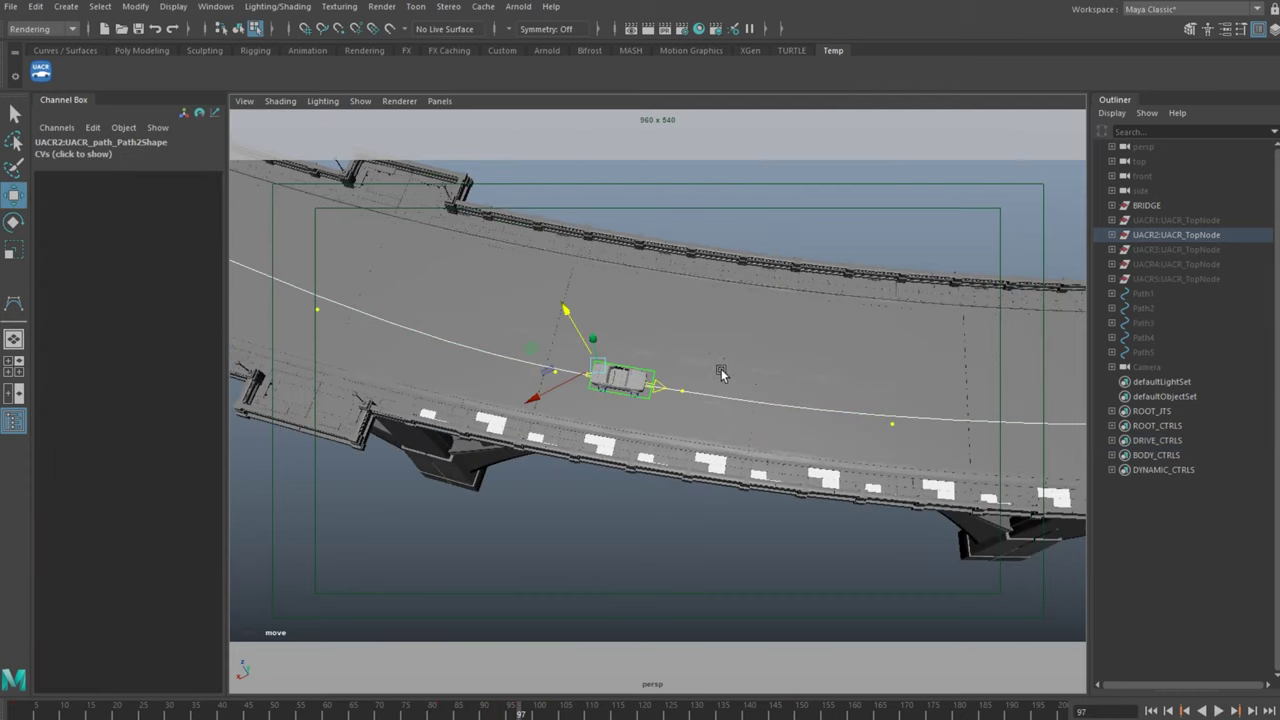
{"action": "left_click_drag", "start_coordinate": [858, 444], "coordinate": [989, 369]}
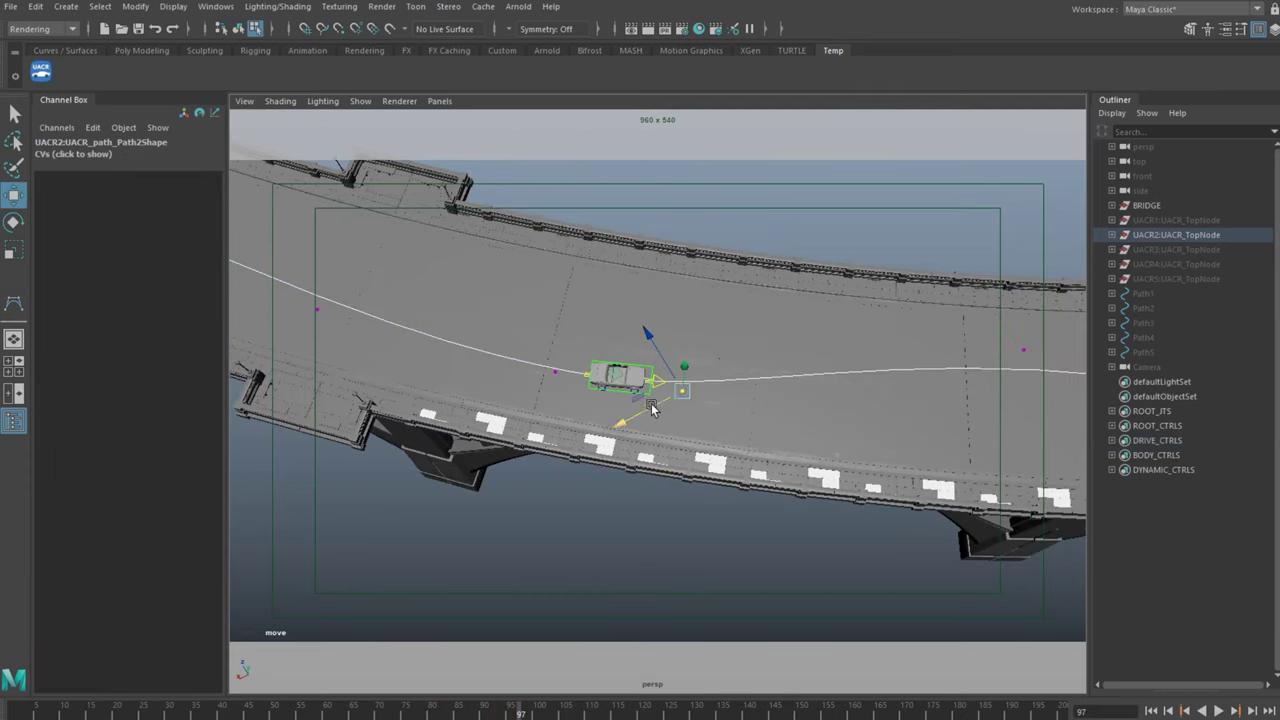
{"action": "left_click_drag", "start_coordinate": [651, 409], "coordinate": [706, 402]}
{"action": "left_click_drag", "start_coordinate": [509, 398], "coordinate": [484, 410]}
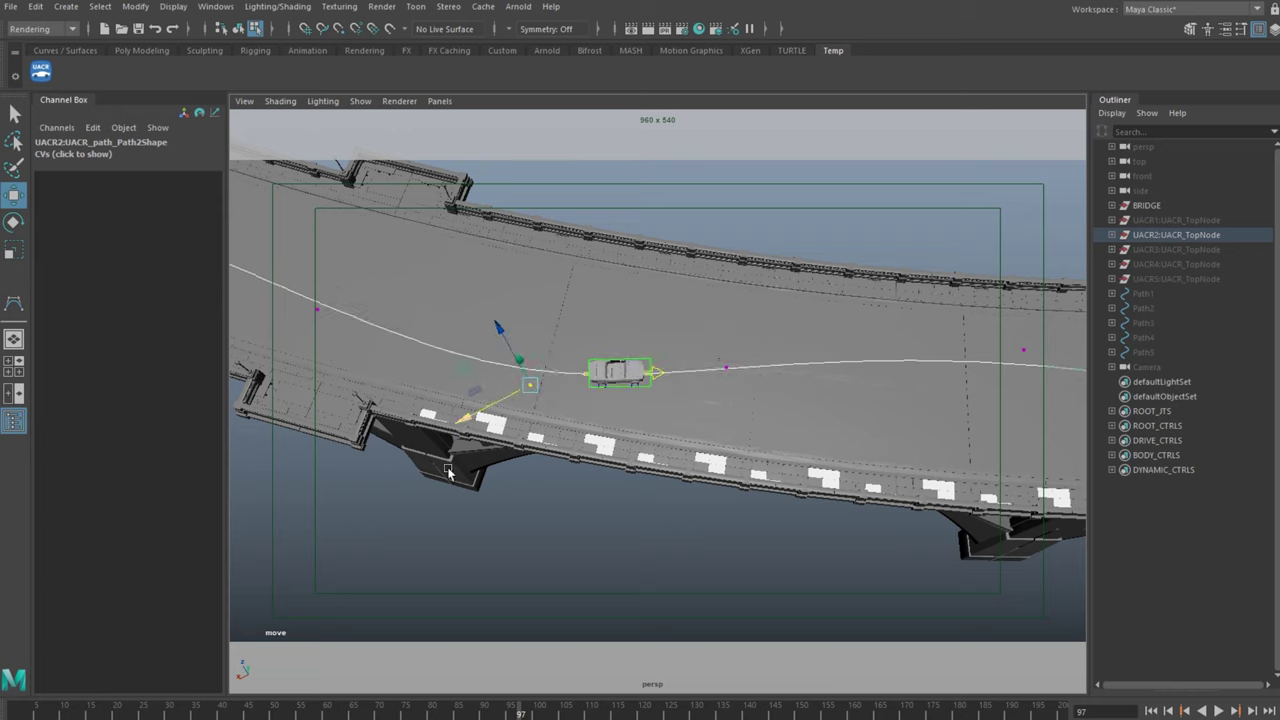
Play back UACR2's slide along the reshaped path and select its drive control to check the animation around frame 94
{"action": "left_click_drag", "start_coordinate": [523, 711], "coordinate": [449, 711]}
{"action": "key", "text": "alt+v"}
{"action": "key", "text": "alt+v"}
{"action": "left_click", "coordinate": [557, 386]}
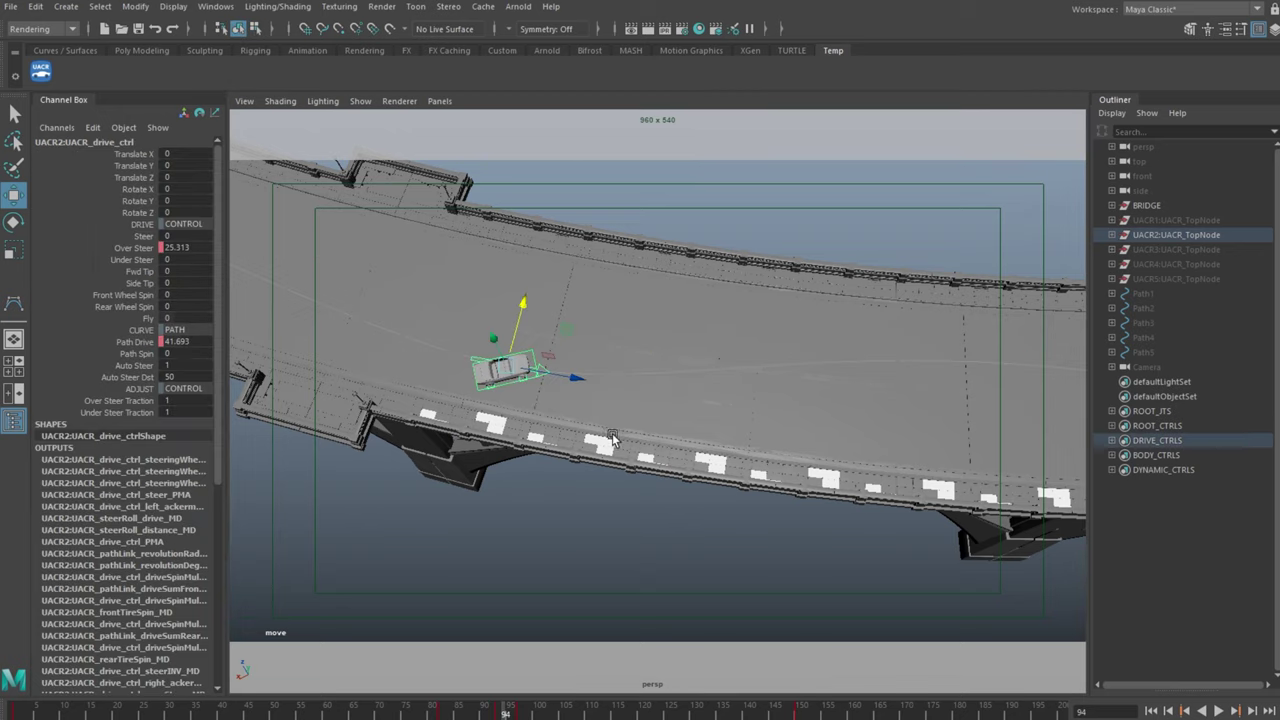
{"action": "key", "text": "alt+v"}
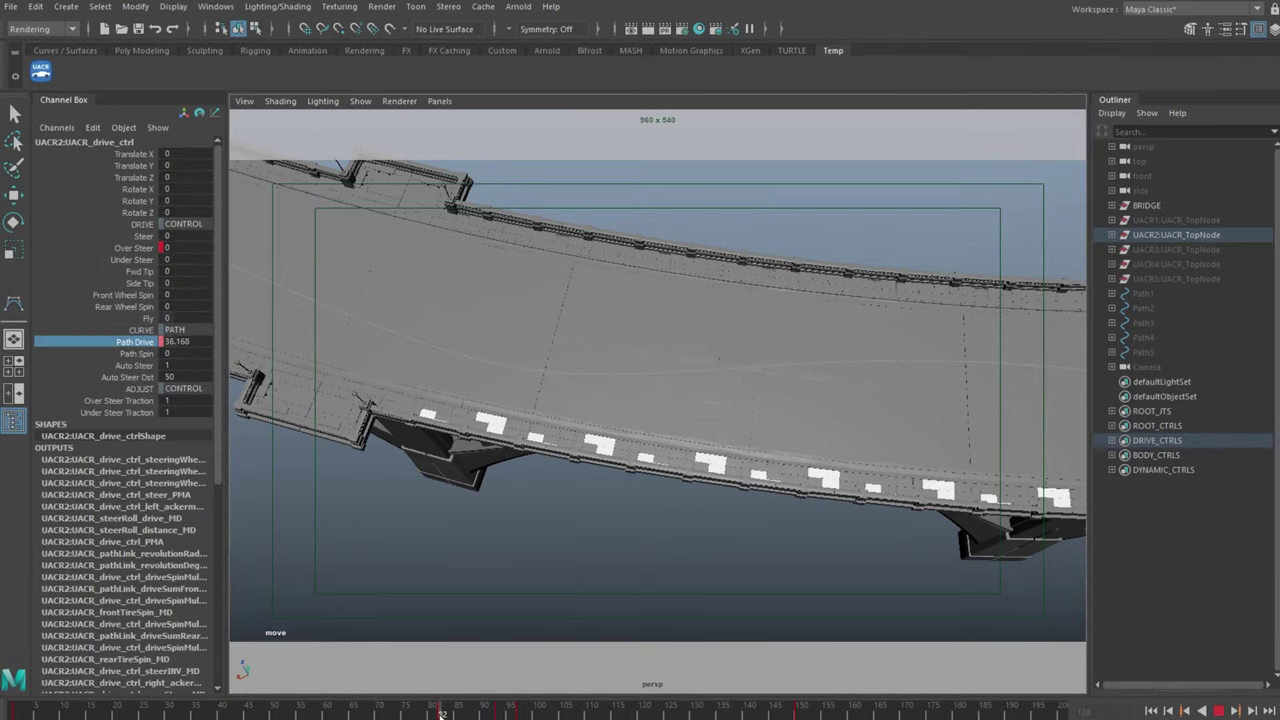
Key UACR2's Path Drive at frames 82 and 93
{"action": "right_click", "coordinate": [144, 343]}
{"action": "left_click", "coordinate": [180, 373]}
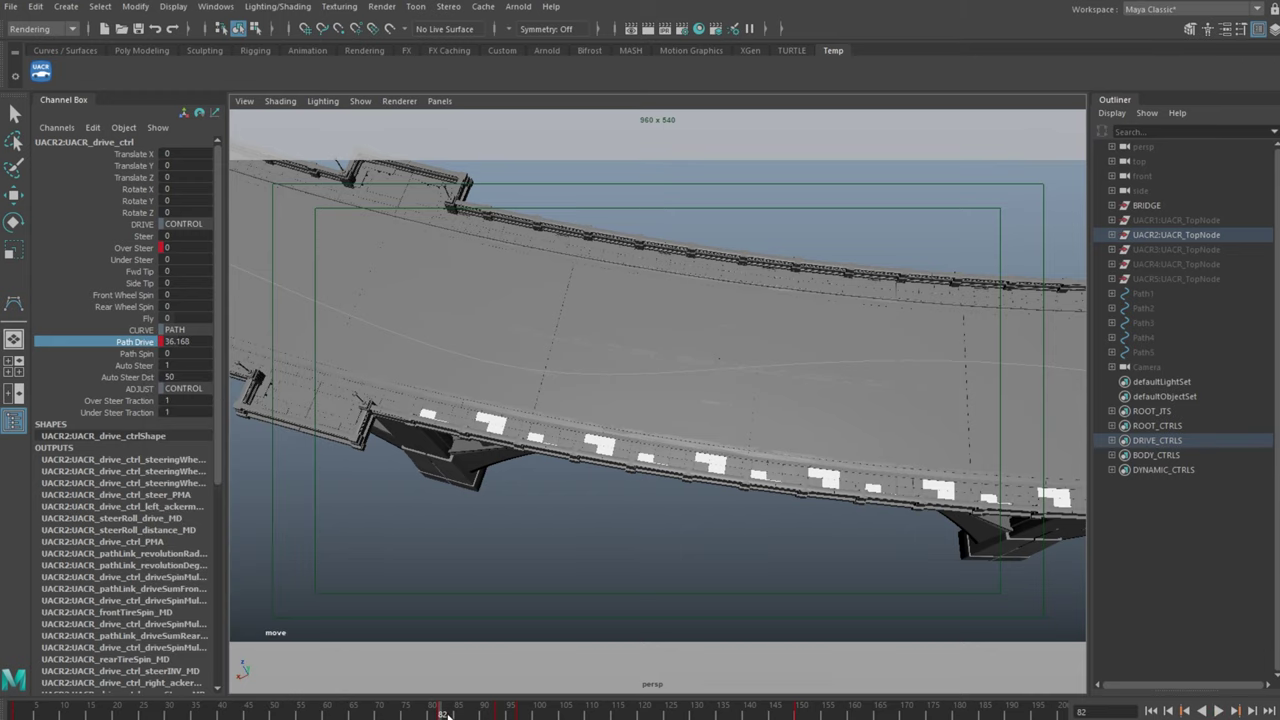
{"action": "right_click", "coordinate": [147, 347]}
{"action": "left_click", "coordinate": [175, 371]}
In the animation curves, select UACR2's Path Drive keys at frames 93 and 150 and shift them slightly down
{"action": "left_click_drag", "start_coordinate": [0, 347], "coordinate": [728, 347]}
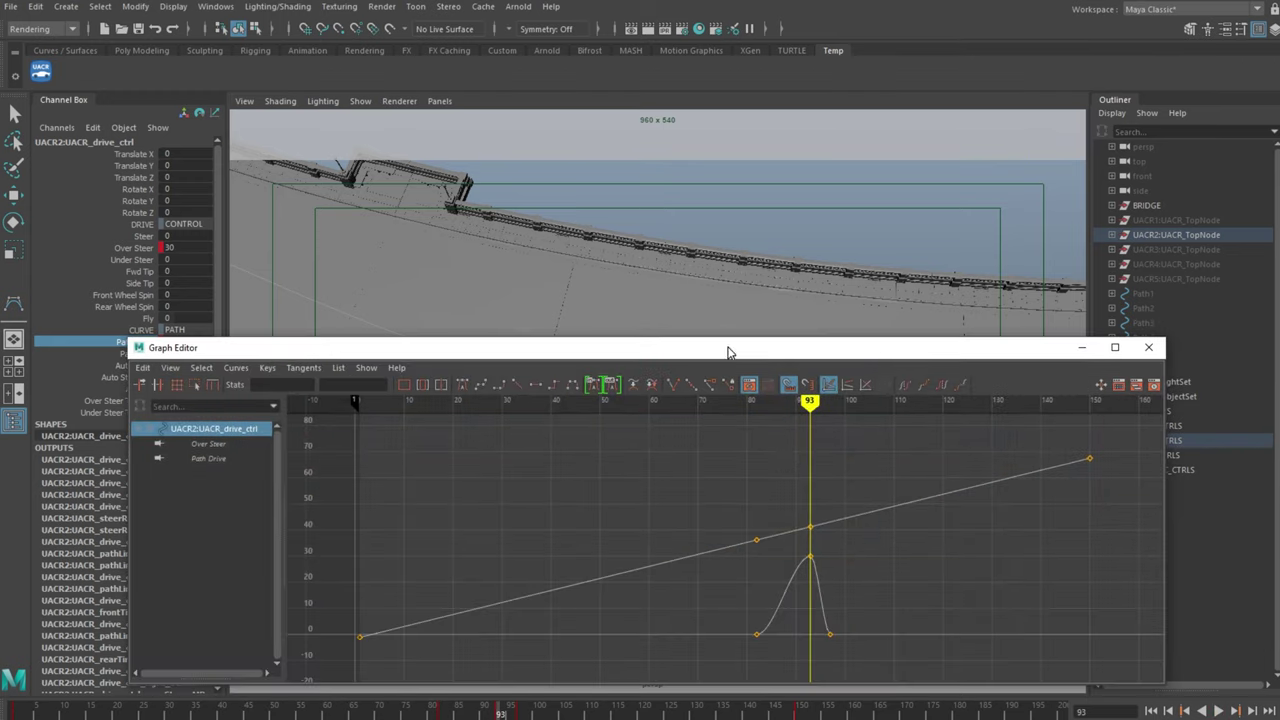
{"action": "left_click_drag", "start_coordinate": [960, 455], "coordinate": [1013, 518]}
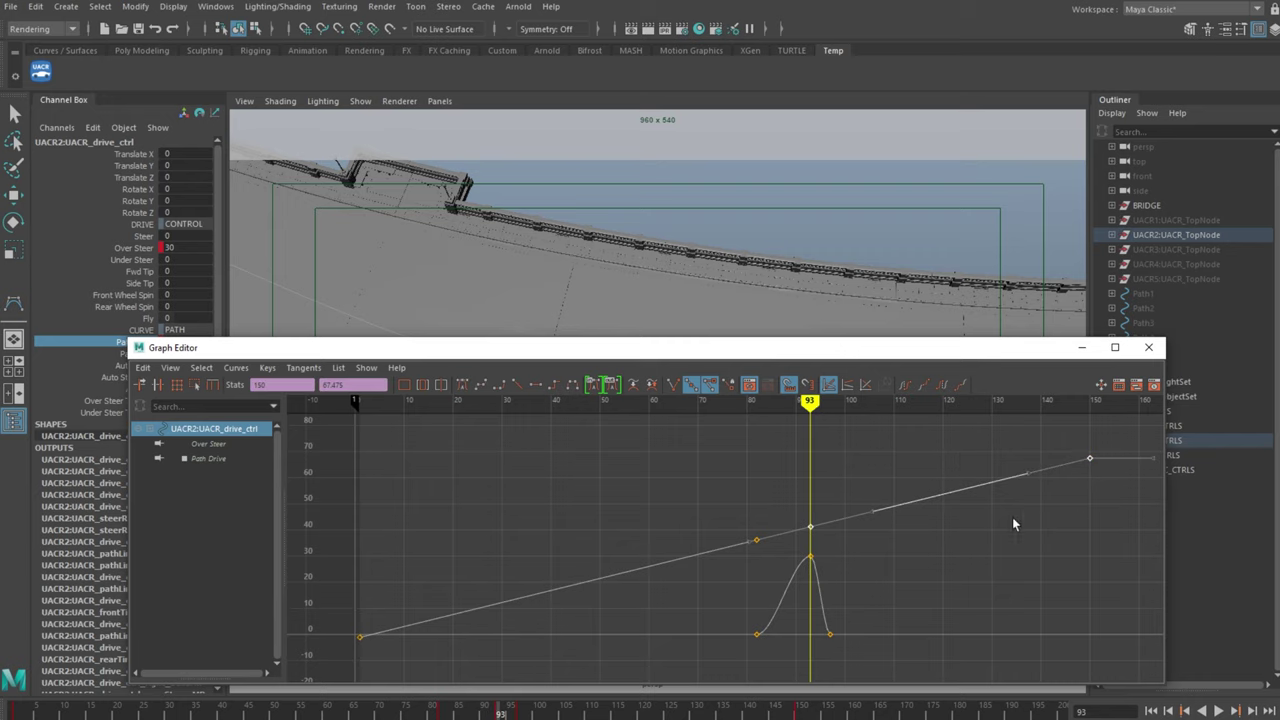
{"action": "right_click_drag", "start_coordinate": [859, 491], "coordinate": [886, 522], "text": "alt"}
{"action": "middle_click_drag", "start_coordinate": [888, 525], "coordinate": [890, 528]}
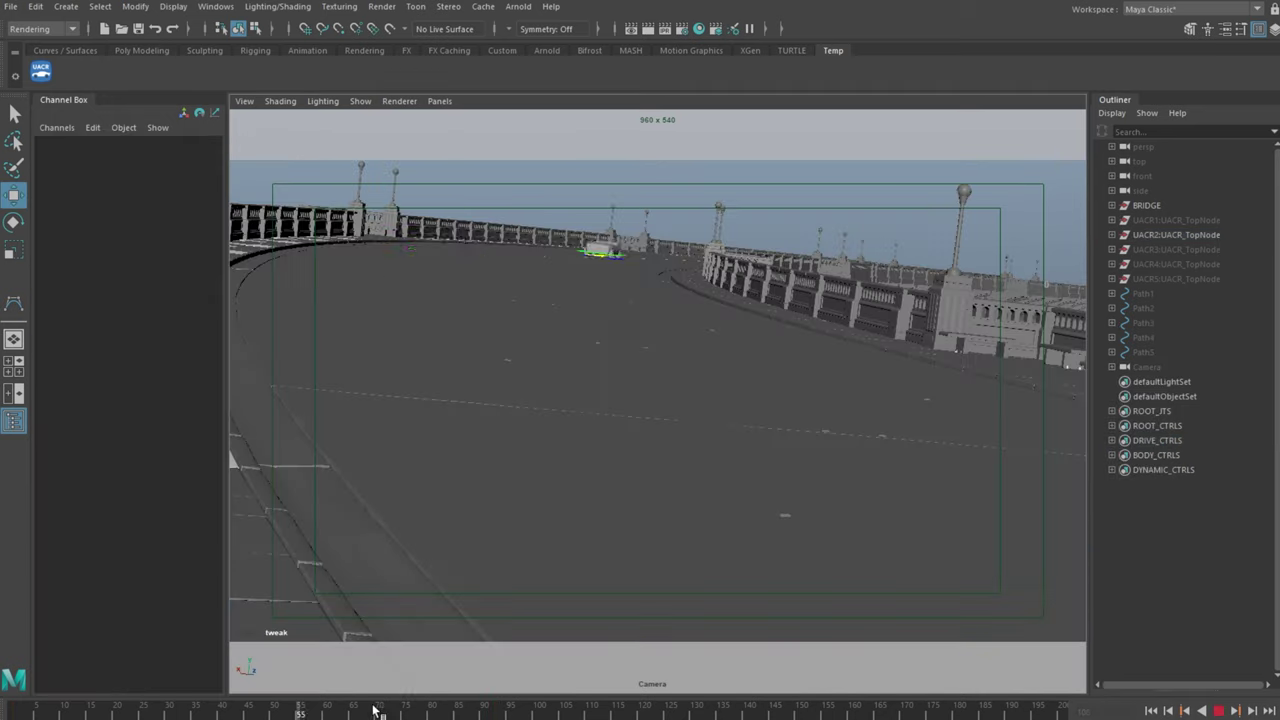
Play back UACR2's slide through the shot camera, stop at frame 97 and select its drive control
{"action": "left_click", "coordinate": [441, 711]}
{"action": "left_click_drag", "start_coordinate": [441, 711], "coordinate": [356, 712]}
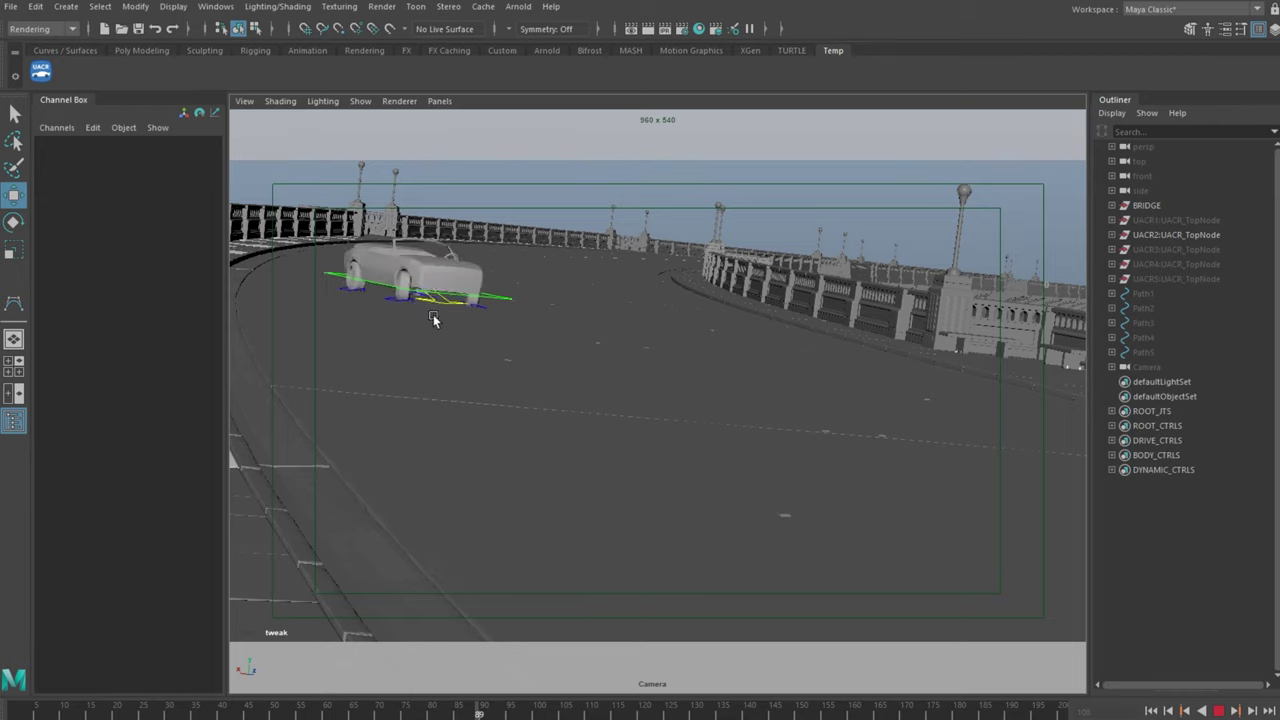
{"action": "key", "text": "Escape"}
{"action": "left_click", "coordinate": [658, 458]}
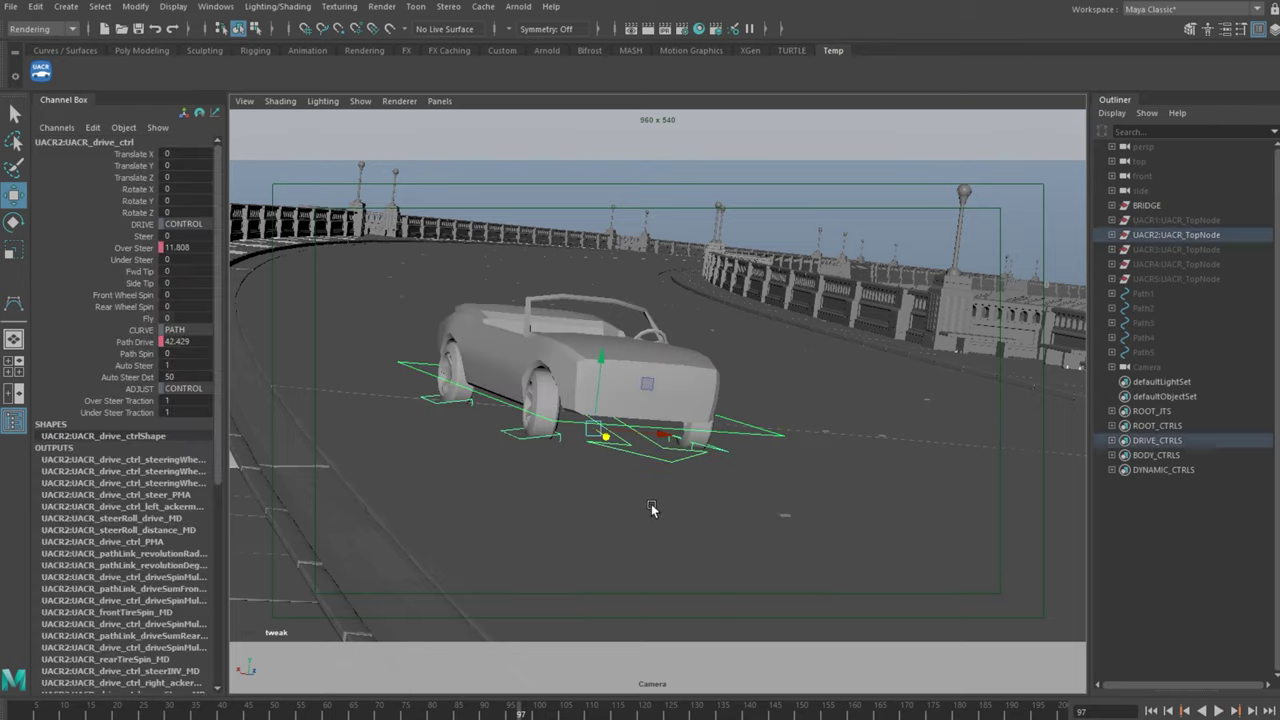
At frame 82, set UACR2's Over Steer to about 2.3, key it and scrub through the slide
{"action": "left_click_drag", "start_coordinate": [495, 710], "coordinate": [436, 708]}
{"action": "left_click", "coordinate": [139, 249]}
{"action": "right_click", "coordinate": [138, 247]}
{"action": "left_click", "coordinate": [190, 277]}
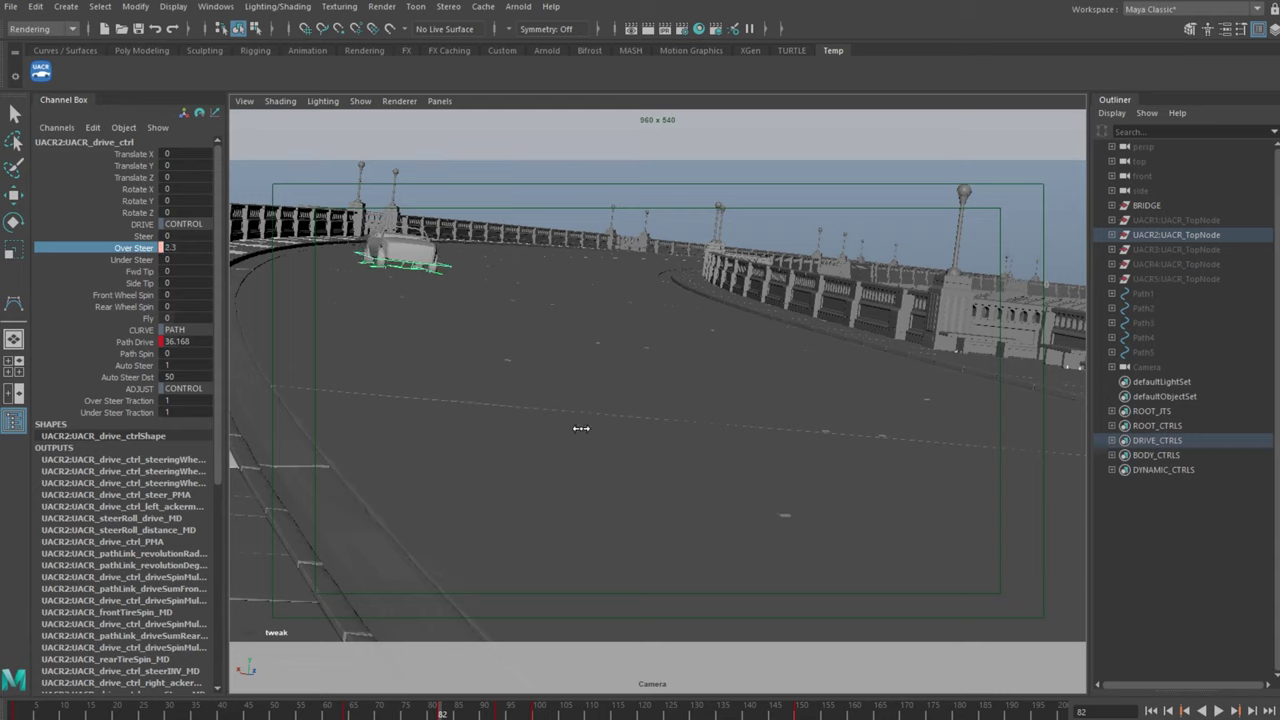
{"action": "right_click", "coordinate": [138, 249]}
{"action": "left_click", "coordinate": [196, 277]}
{"action": "left_click_drag", "start_coordinate": [460, 710], "coordinate": [354, 696]}
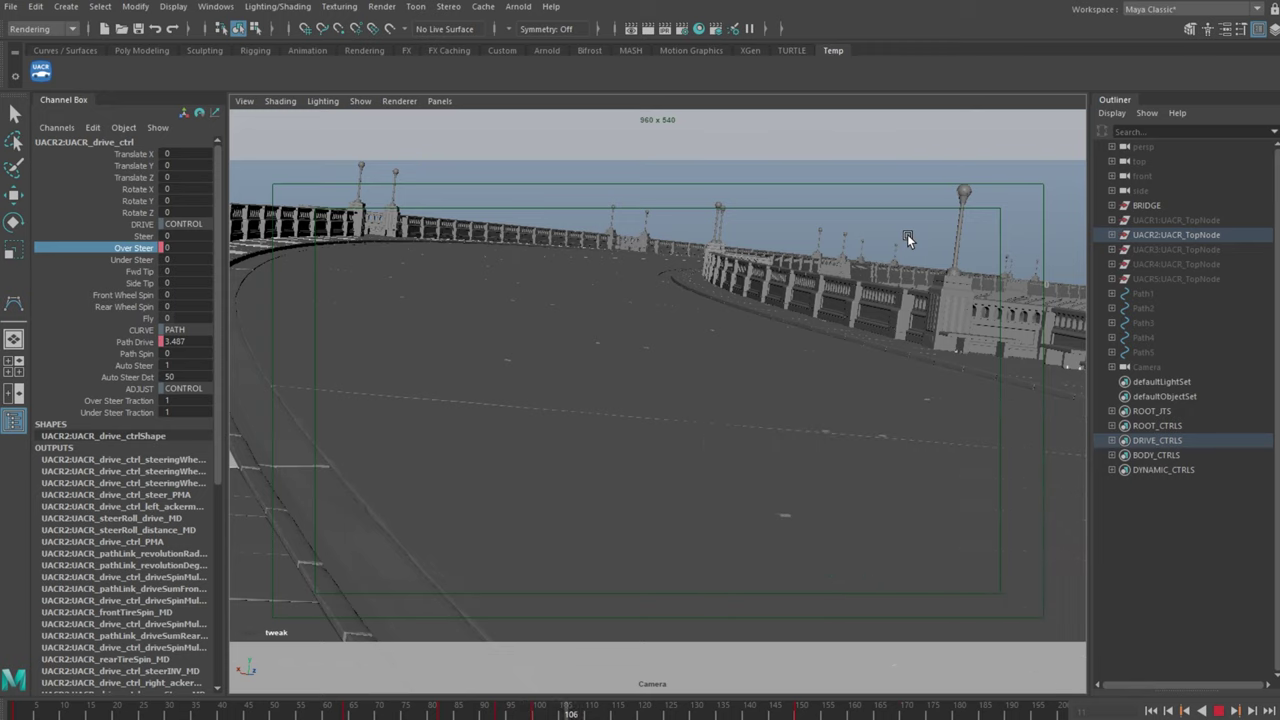
Unhide the UACR1, UACR3, UACR4 and UACR5 cars
{"action": "left_click", "coordinate": [1017, 276]}
{"action": "left_click", "coordinate": [1184, 221]}
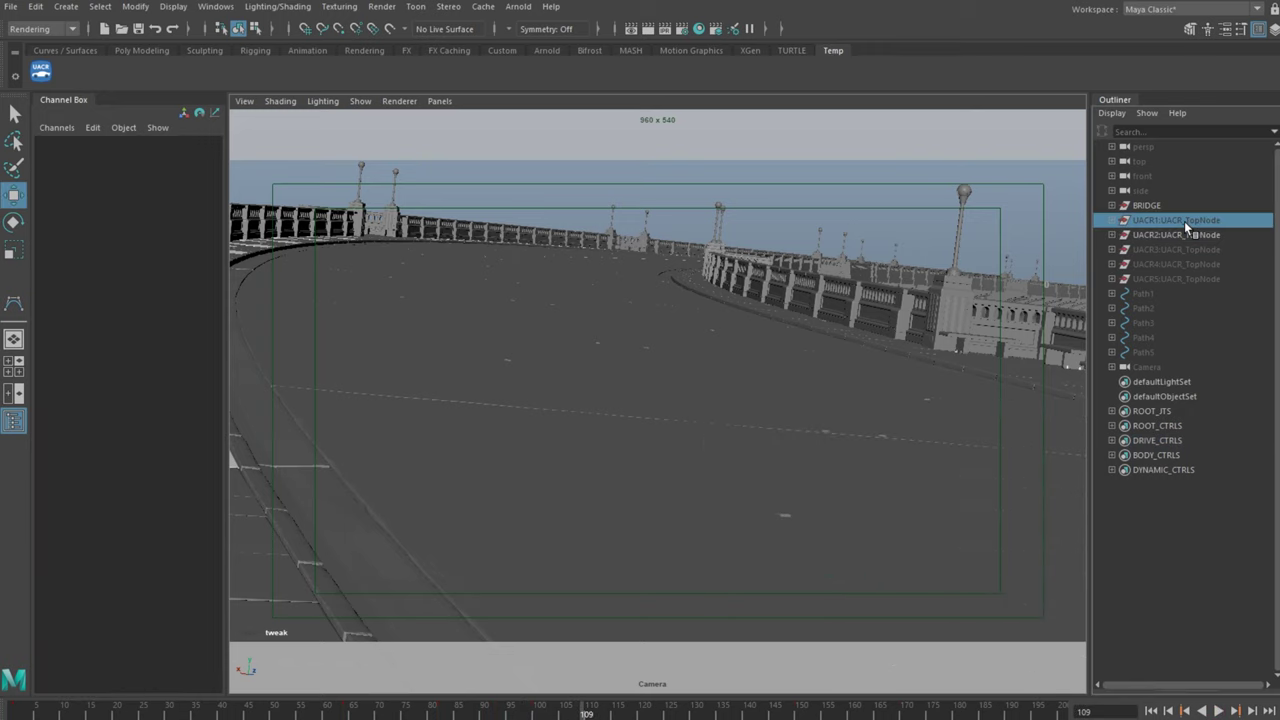
{"action": "key", "text": "h"}
{"action": "left_click_drag", "start_coordinate": [1160, 250], "coordinate": [1157, 279]}
{"action": "key", "text": "h"}
Play back all the cars through the shot camera and identify UACR3 at frame 94
{"action": "left_click", "coordinate": [142, 708]}
{"action": "left_click", "coordinate": [420, 510]}
{"action": "key", "text": "alt+v"}
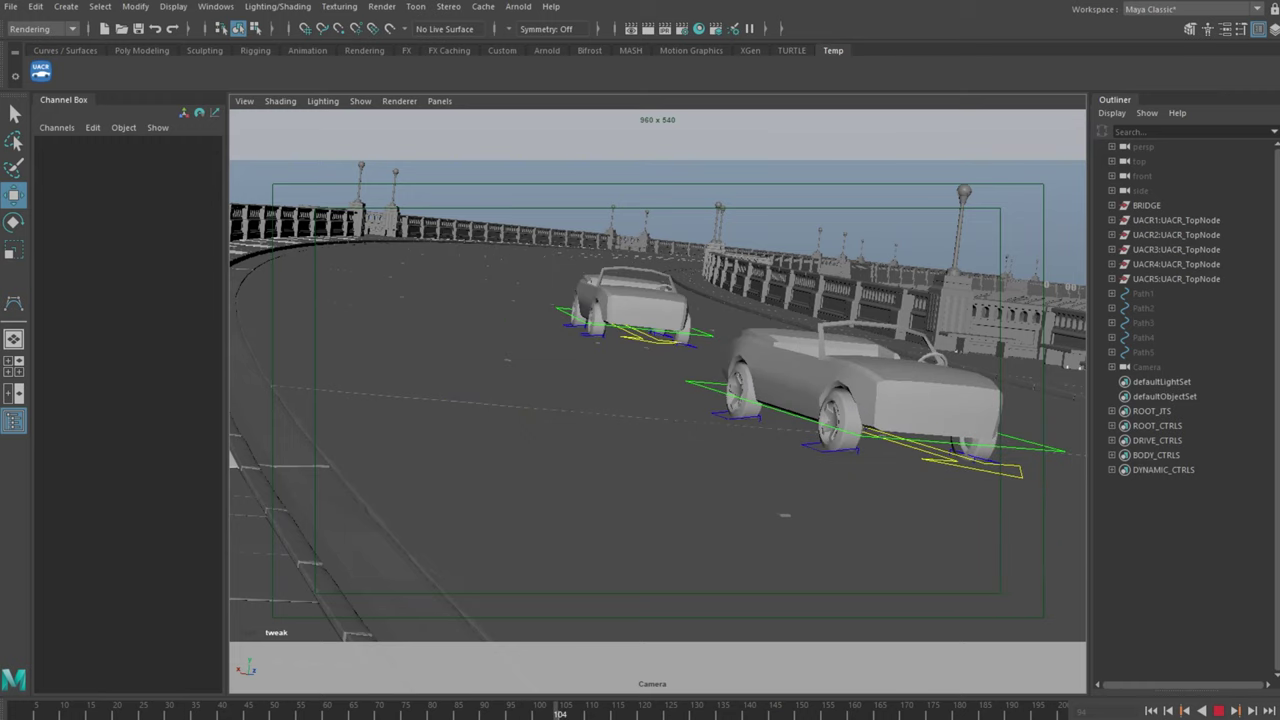
{"action": "key", "text": "Escape"}
{"action": "left_click", "coordinate": [1120, 250]}
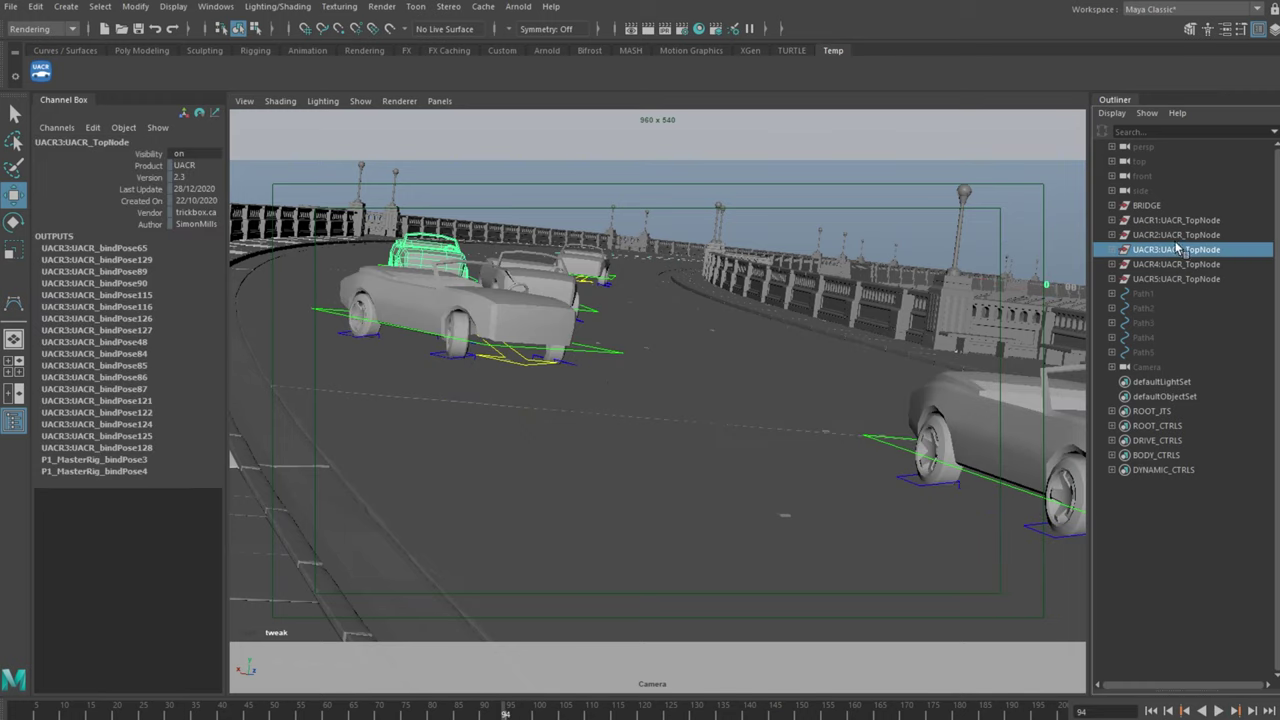
At frame 94, move vertices of UACR4's path ahead of the cars towards the railing opposite the white blocks
{"action": "left_click", "coordinate": [1157, 265]}
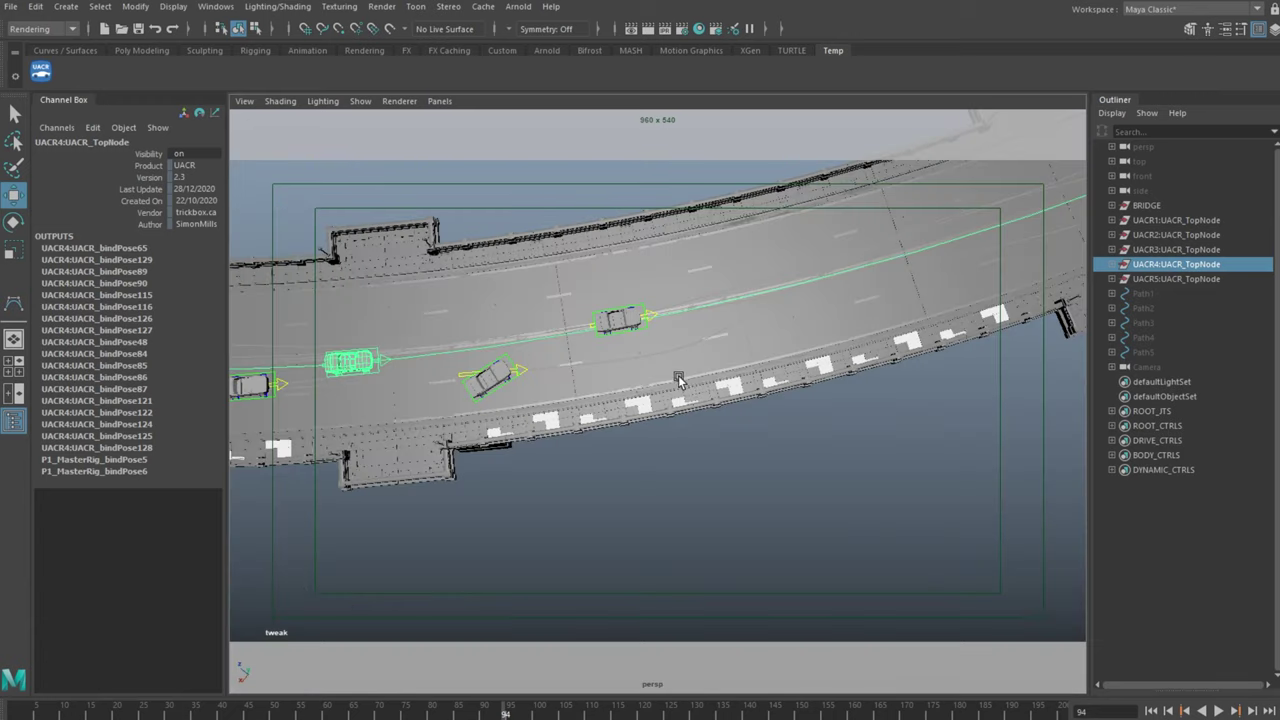
{"action": "left_click_drag", "start_coordinate": [667, 376], "coordinate": [849, 448], "text": "alt"}
{"action": "left_click", "coordinate": [740, 440]}
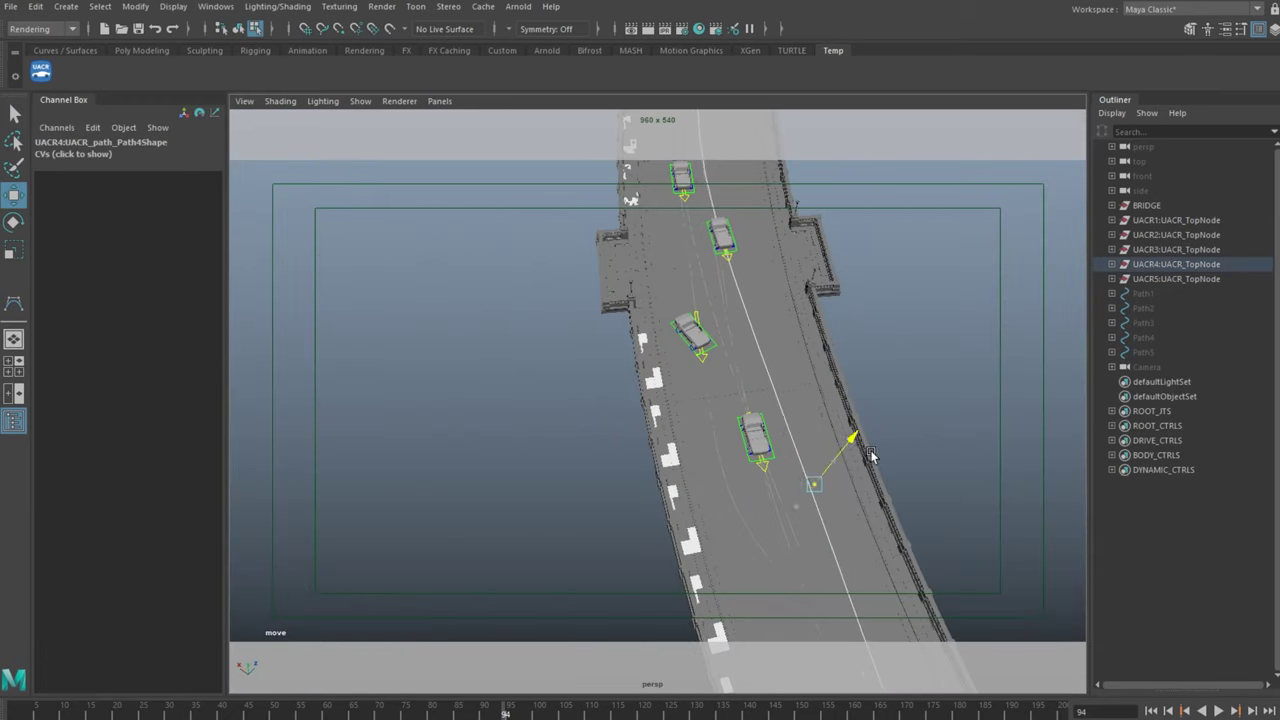
{"action": "middle_click_drag", "start_coordinate": [803, 435], "coordinate": [785, 650], "text": "alt"}
{"action": "left_click_drag", "start_coordinate": [785, 650], "coordinate": [703, 448], "text": "alt"}
{"action": "left_click_drag", "start_coordinate": [606, 343], "coordinate": [653, 370]}
{"action": "left_click_drag", "start_coordinate": [494, 712], "coordinate": [485, 712]}
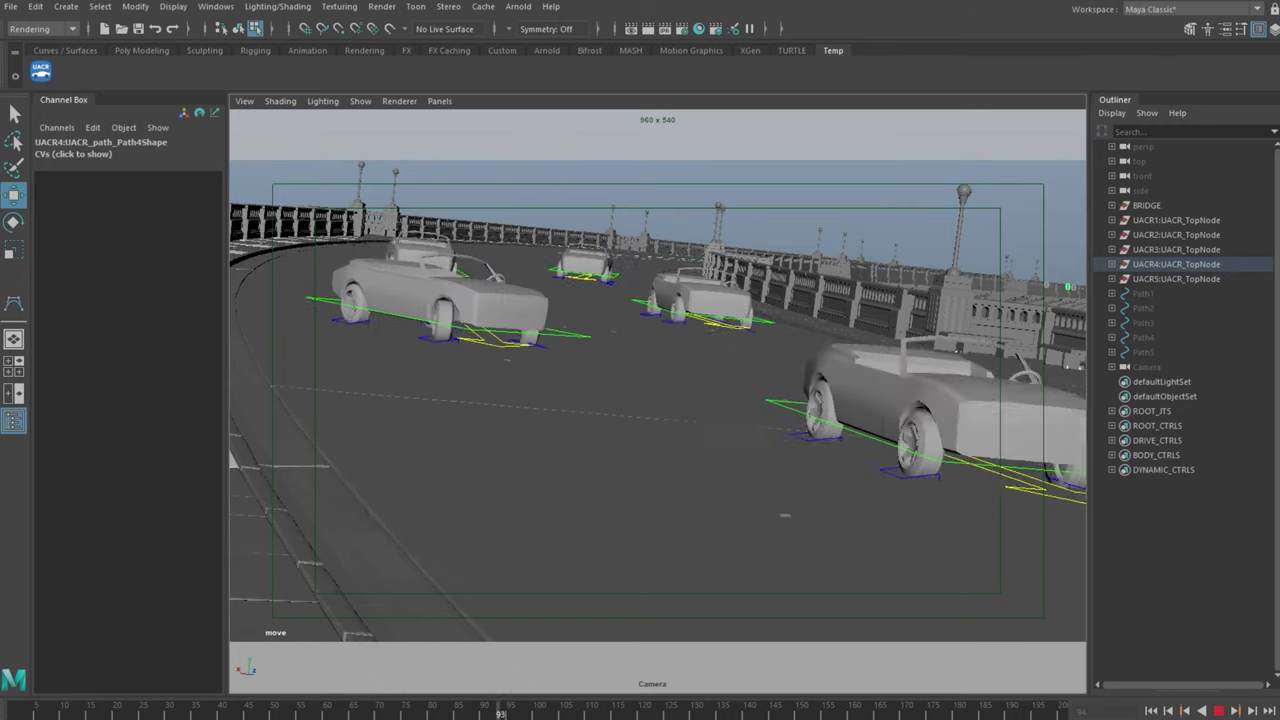
At frame 99, move UACR5's path vertex ahead of the car towards the far railing and the nearer one towards the white blocks
{"action": "left_click", "coordinate": [576, 281]}
{"action": "key", "text": "q"}
{"action": "left_click_drag", "start_coordinate": [489, 713], "coordinate": [532, 714]}
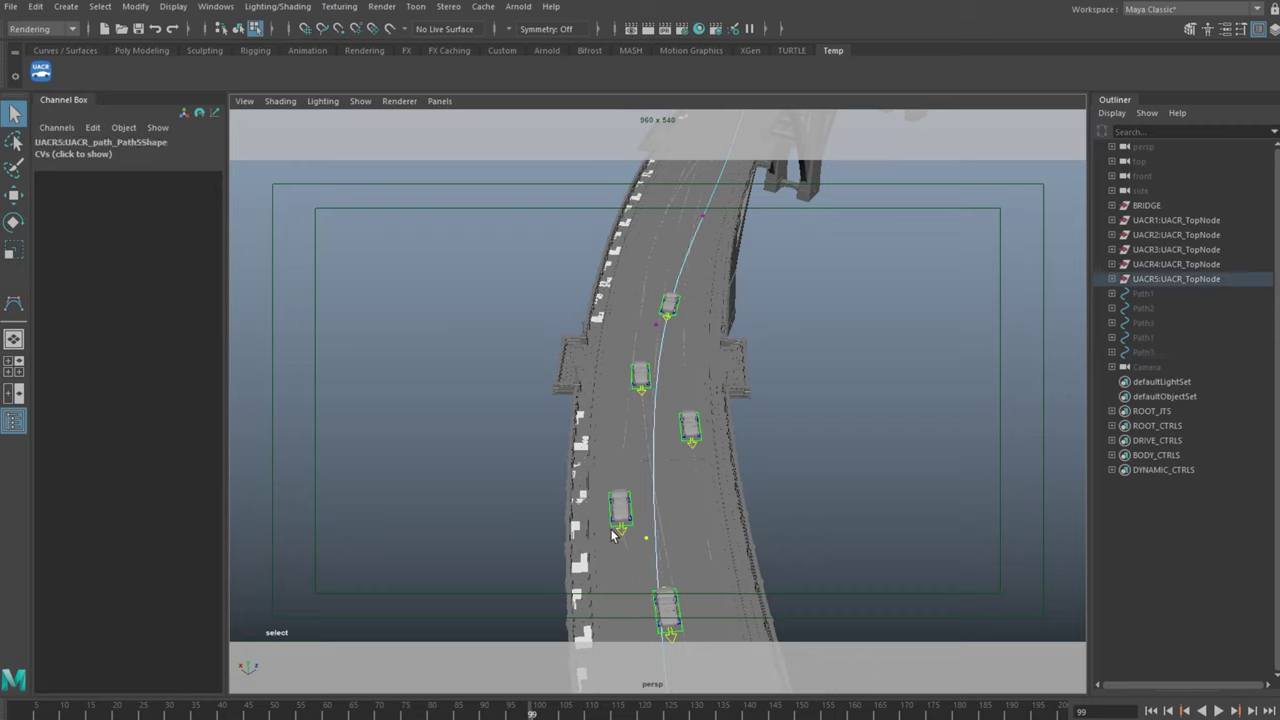
{"action": "key", "text": "w"}
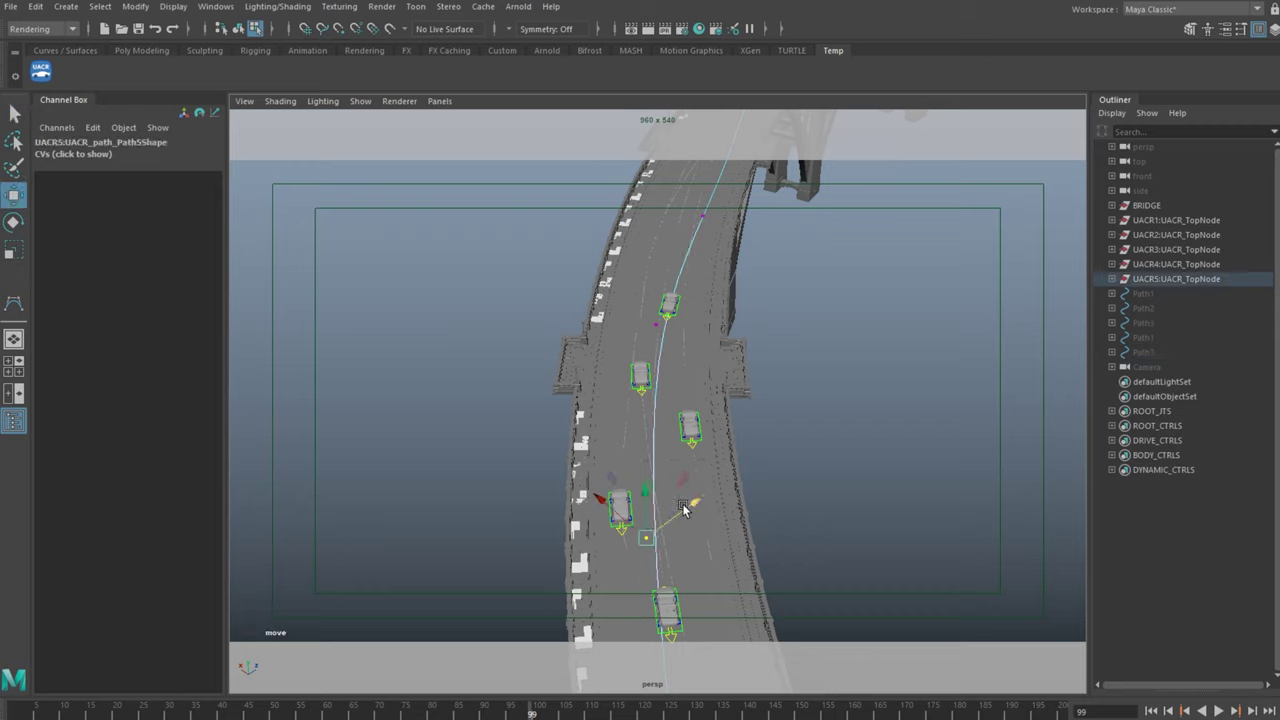
{"action": "left_click_drag", "start_coordinate": [686, 509], "coordinate": [758, 489]}
{"action": "left_click_drag", "start_coordinate": [683, 352], "coordinate": [618, 296]}
{"action": "left_click_drag", "start_coordinate": [702, 298], "coordinate": [664, 321]}
Move the path vertex farther ahead of UACR5 towards the railing opposite the white blocks and scrub to check
{"action": "middle_click_drag", "start_coordinate": [655, 620], "coordinate": [594, 383], "text": "alt"}
{"action": "left_click_drag", "start_coordinate": [535, 461], "coordinate": [625, 583]}
{"action": "left_click_drag", "start_coordinate": [668, 537], "coordinate": [724, 507]}
{"action": "middle_click_drag", "start_coordinate": [643, 284], "coordinate": [666, 424], "text": "alt"}
{"action": "mouse_move", "coordinate": [534, 713]}
{"action": "left_mouse_down"}
{"action": "mouse_move", "coordinate": [571, 714]}
{"action": "mouse_move", "coordinate": [511, 714]}
{"action": "left_mouse_up"}
Return to object selection, select UACR5's drive control and key its Over Steer at 0 on frame 99
{"action": "middle_click_drag", "start_coordinate": [665, 290], "coordinate": [718, 386], "text": "alt"}
{"action": "key", "text": "F8"}
{"action": "key", "text": "q"}
{"action": "left_click", "coordinate": [752, 436]}
{"action": "right_click_drag", "start_coordinate": [718, 386], "coordinate": [682, 422], "text": "alt"}
{"action": "key", "text": "f"}
{"action": "middle_click_drag", "start_coordinate": [682, 422], "coordinate": [707, 366], "text": "alt"}
{"action": "left_click_drag", "start_coordinate": [707, 366], "coordinate": [709, 388], "text": "alt"}
{"action": "left_click_drag", "start_coordinate": [515, 711], "coordinate": [534, 712]}
{"action": "middle_click_drag", "start_coordinate": [657, 394], "coordinate": [680, 222], "text": "alt"}
{"action": "left_click_drag", "start_coordinate": [680, 222], "coordinate": [650, 236], "text": "alt"}
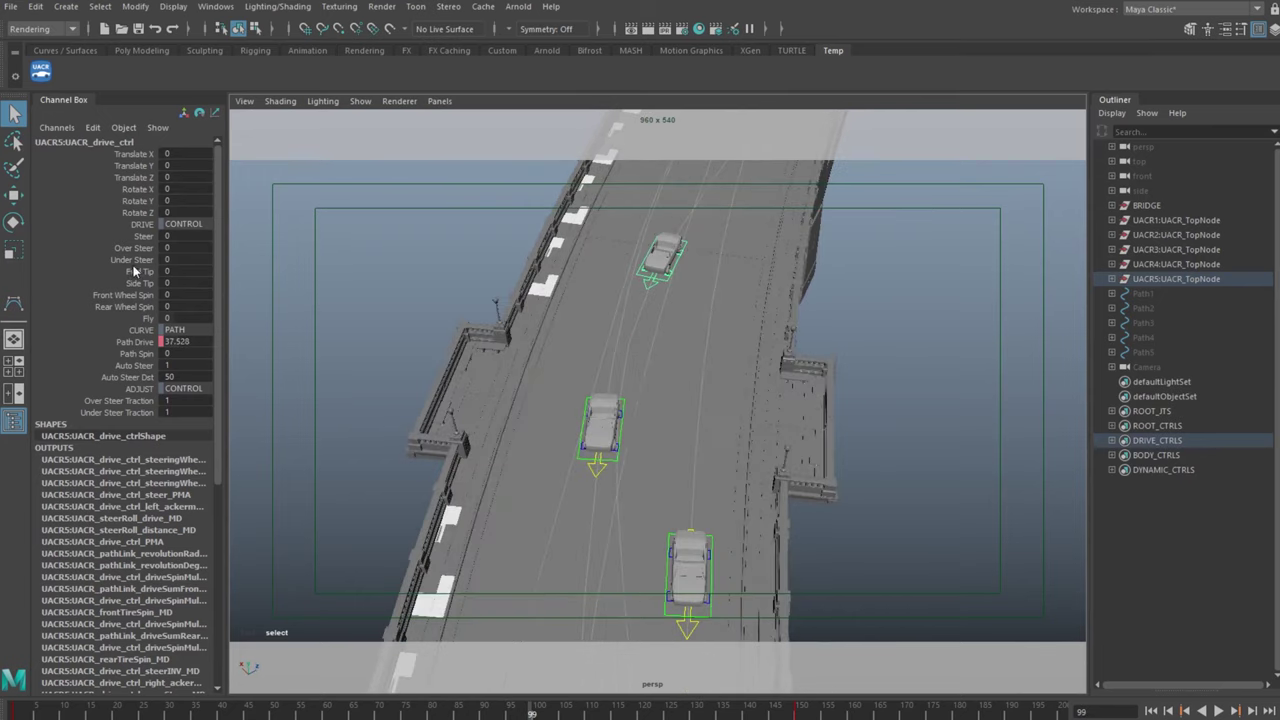
{"action": "left_click", "coordinate": [133, 248]}
{"action": "right_click", "coordinate": [133, 248]}
{"action": "left_click", "coordinate": [175, 278]}
Hide the UACR1 to UACR4 cars so only UACR5 remains on the bridge
{"action": "mouse_move", "coordinate": [532, 711]}
{"action": "left_mouse_down"}
{"action": "mouse_move", "coordinate": [566, 711]}
{"action": "mouse_move", "coordinate": [521, 711]}
{"action": "left_mouse_up"}
{"action": "left_click_drag", "start_coordinate": [1140, 263], "coordinate": [1169, 221]}
{"action": "key", "text": "ctrl+h"}
{"action": "left_click", "coordinate": [901, 279]}
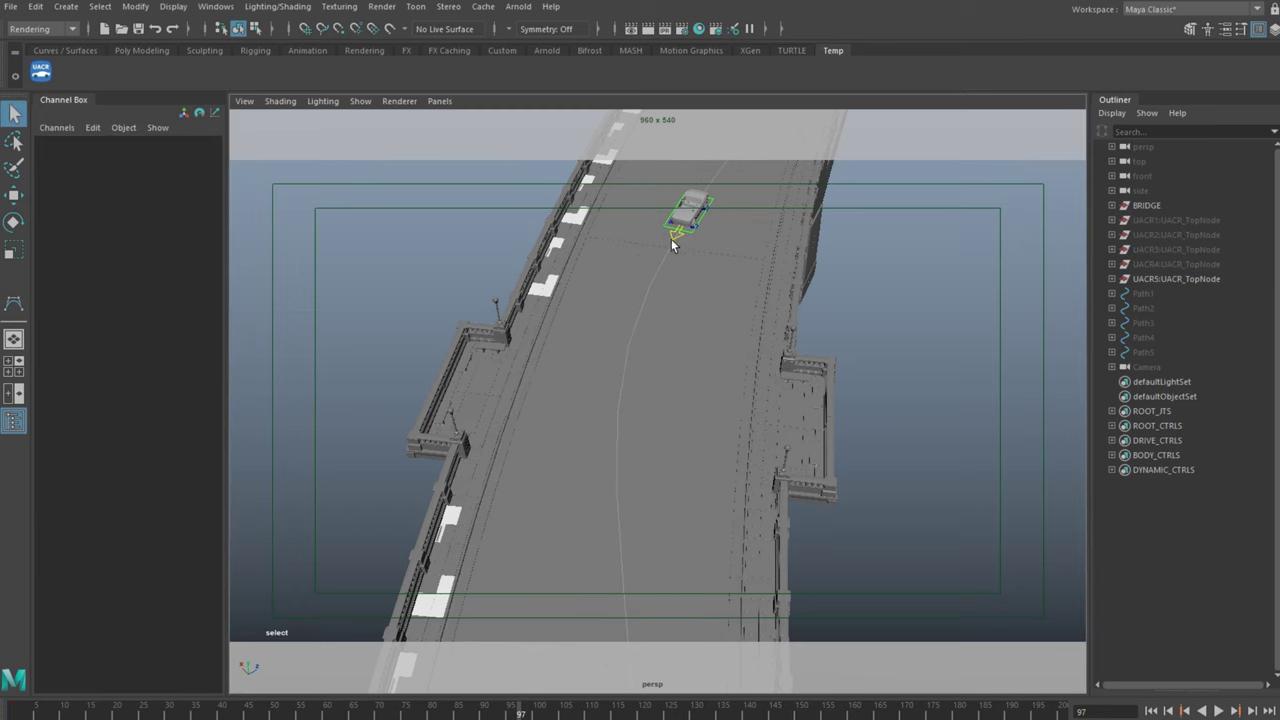
Set UACR5's Over Steer to 22 at frame 106 and key it
{"action": "left_click", "coordinate": [672, 245]}
{"action": "key", "text": "alt+v"}
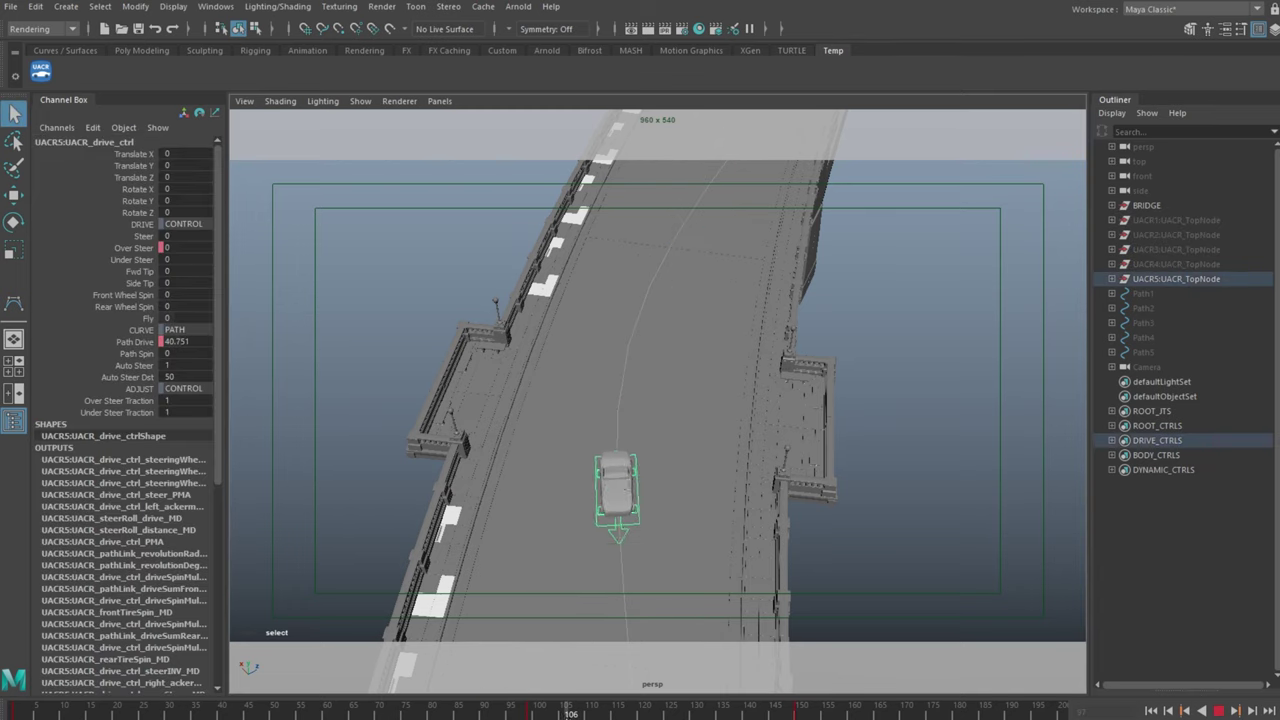
{"action": "left_click_drag", "start_coordinate": [569, 713], "coordinate": [570, 713]}
{"action": "middle_click_drag", "start_coordinate": [630, 453], "coordinate": [610, 260], "text": "alt"}
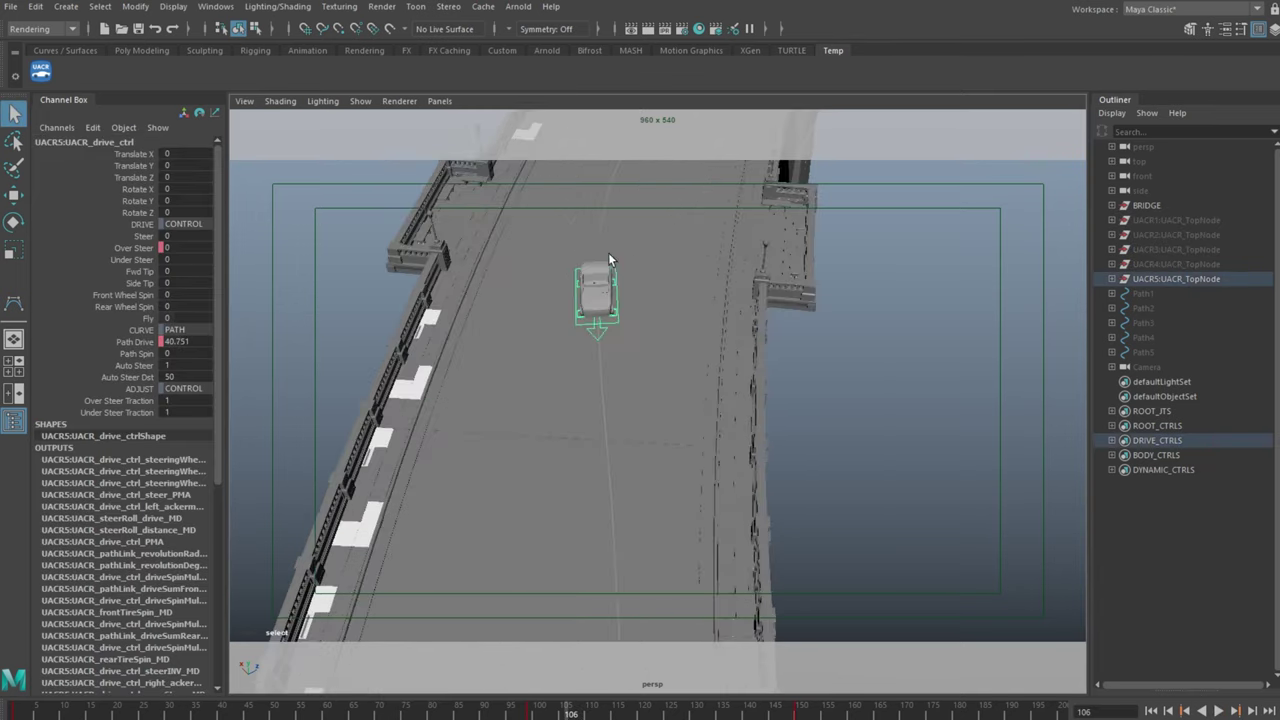
{"action": "left_click_drag", "start_coordinate": [610, 258], "coordinate": [560, 300], "text": "alt"}
{"action": "left_click", "coordinate": [134, 247]}
{"action": "middle_click_drag", "start_coordinate": [647, 437], "coordinate": [850, 456]}
{"action": "left_click_drag", "start_coordinate": [850, 456], "coordinate": [780, 465], "text": "alt"}
{"action": "right_click", "coordinate": [139, 252]}
{"action": "left_click", "coordinate": [176, 297]}
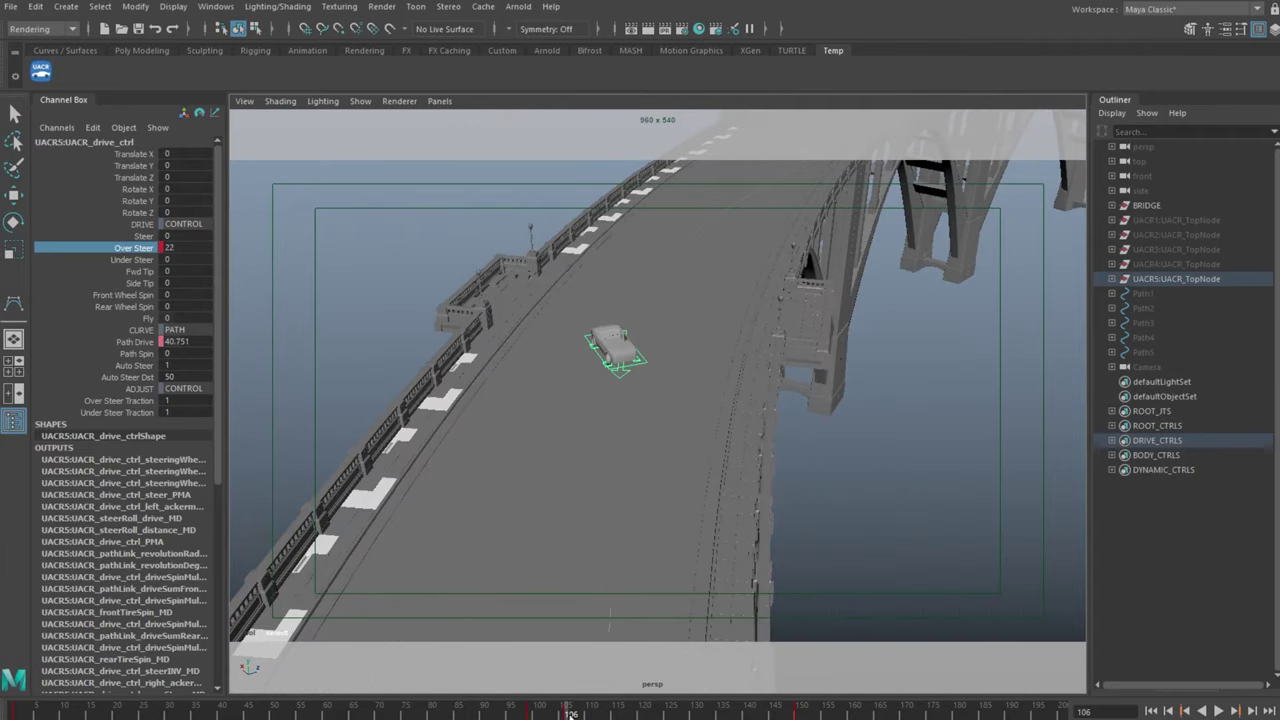
Set UACR5's Over Steer to 0 around frame 101 and key it
{"action": "left_click_drag", "start_coordinate": [571, 714], "coordinate": [540, 712]}
{"action": "left_click", "coordinate": [194, 247]}
{"action": "type", "text": "0"}
{"action": "key", "text": "Return"}
{"action": "left_click", "coordinate": [148, 249]}
{"action": "right_click", "coordinate": [145, 248]}
{"action": "left_click", "coordinate": [187, 279]}
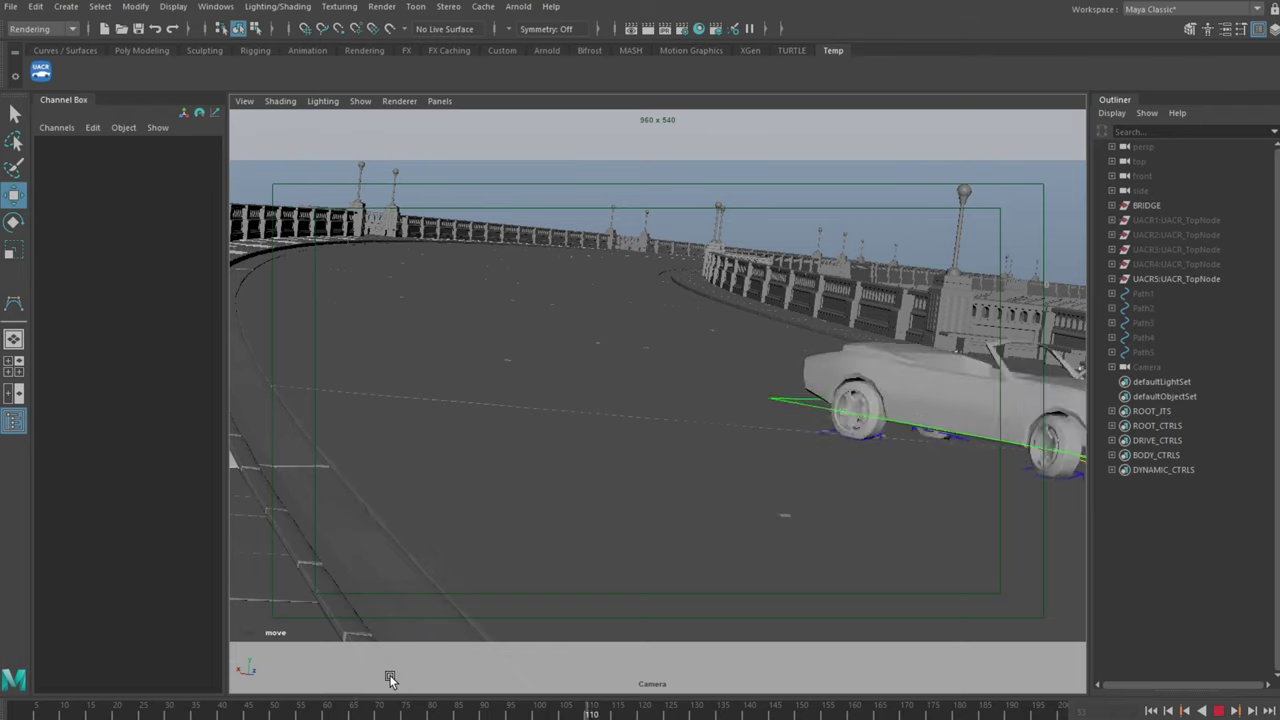
Stop the camera playback and unhide UACR1 to UACR4
{"action": "key", "text": "Escape"}
{"action": "left_click", "coordinate": [1155, 225]}
{"action": "left_click", "coordinate": [1172, 265], "text": "shift"}
{"action": "key", "text": "shift+h"}
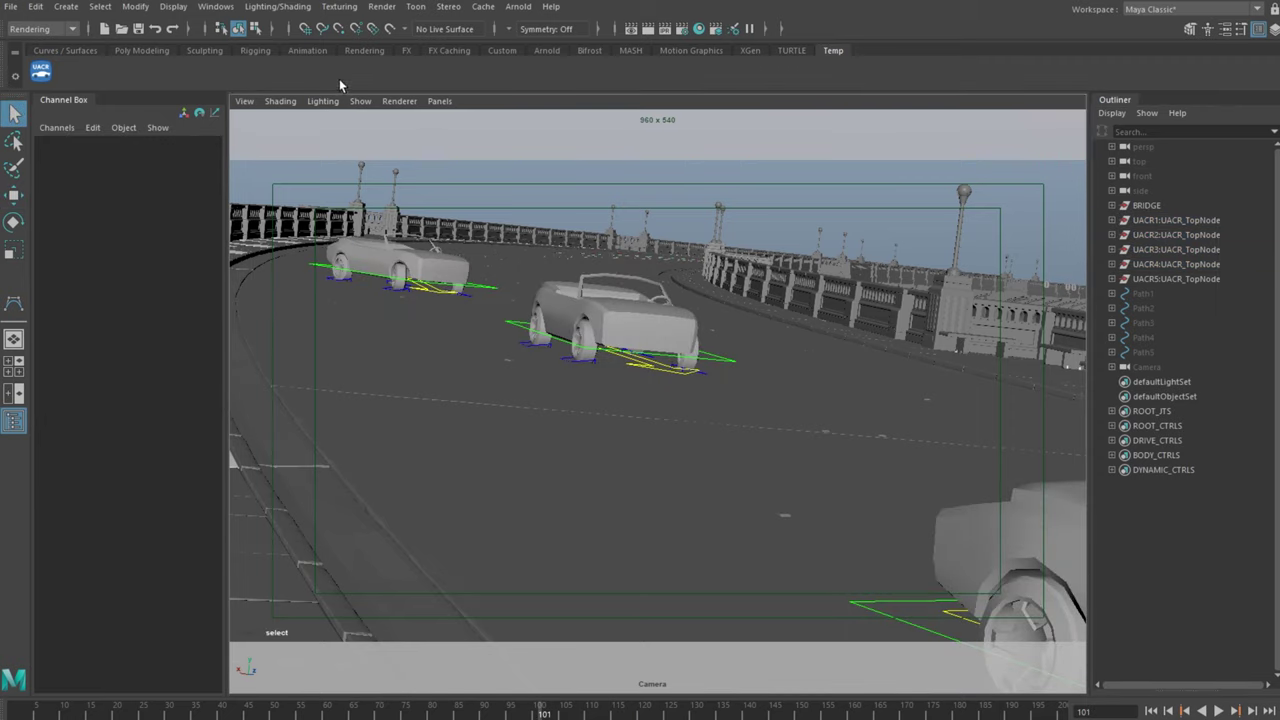
Display only polygons in the camera view, and review the Race_001.mov playblast in VLC before closing it
{"action": "left_click", "coordinate": [360, 101]}
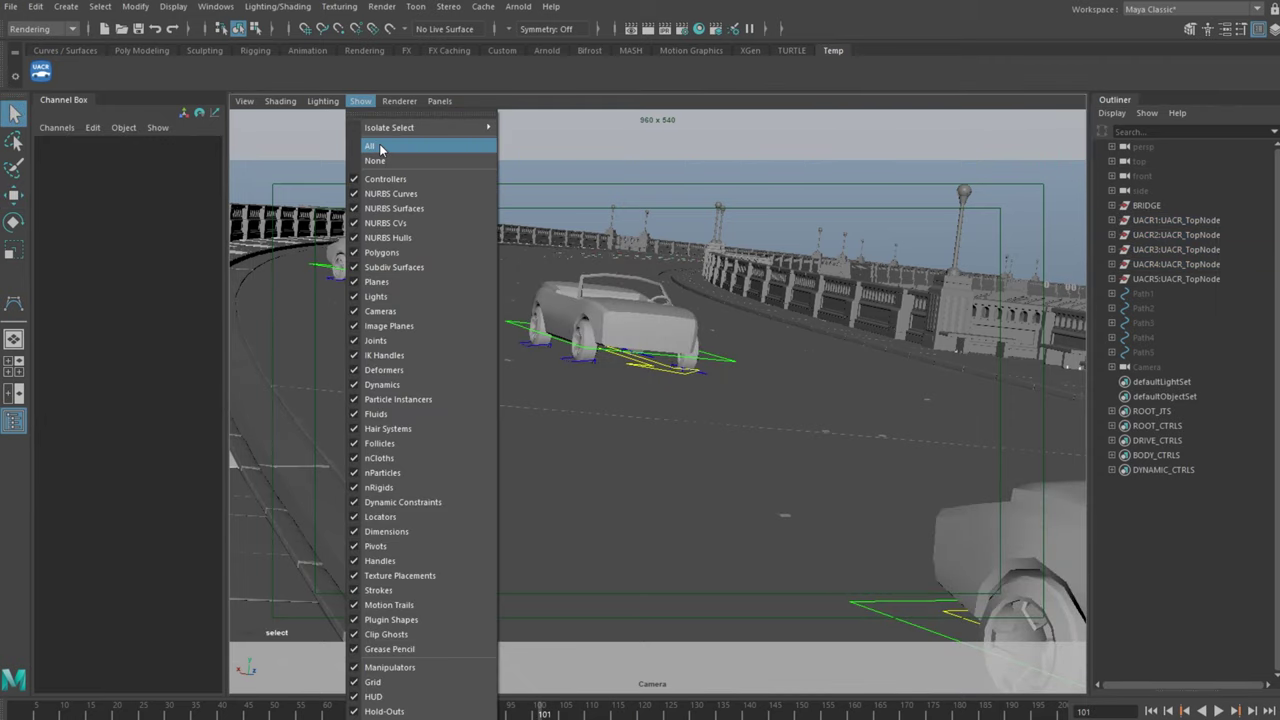
{"action": "left_click", "coordinate": [375, 160]}
{"action": "left_click", "coordinate": [363, 102]}
{"action": "left_click", "coordinate": [386, 254]}
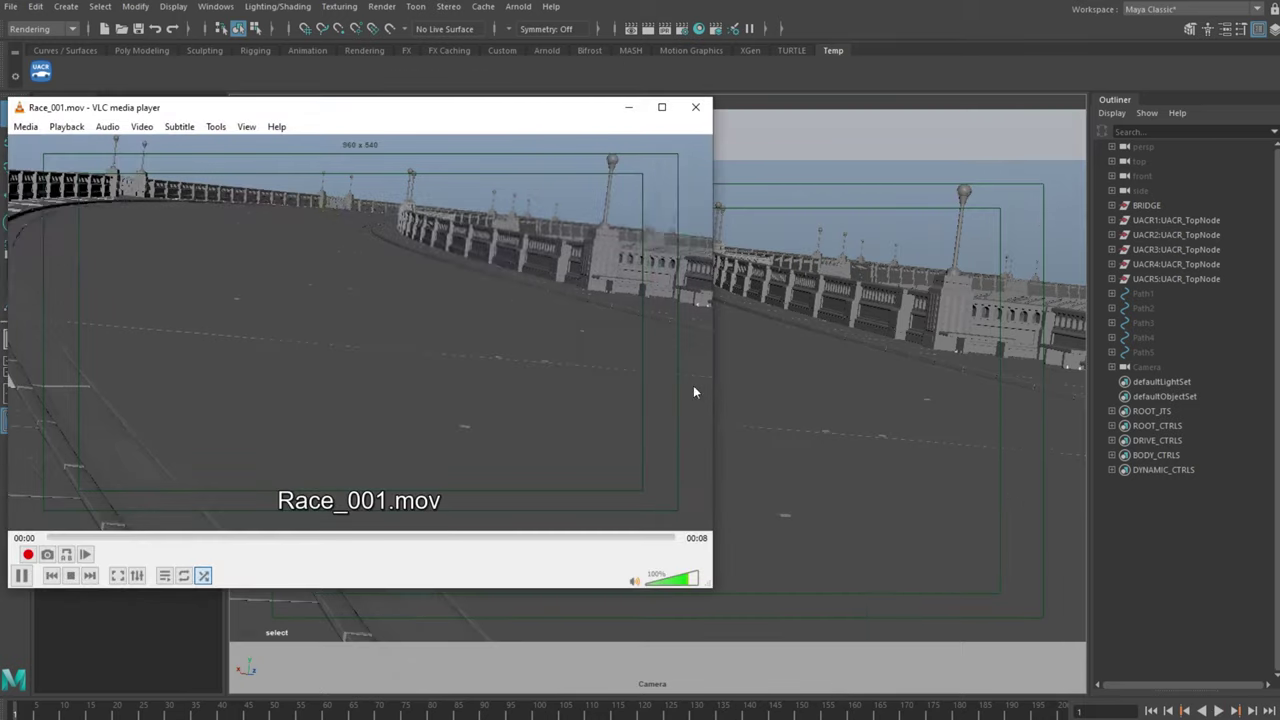
{"action": "left_click_drag", "start_coordinate": [536, 100], "coordinate": [785, 124]}
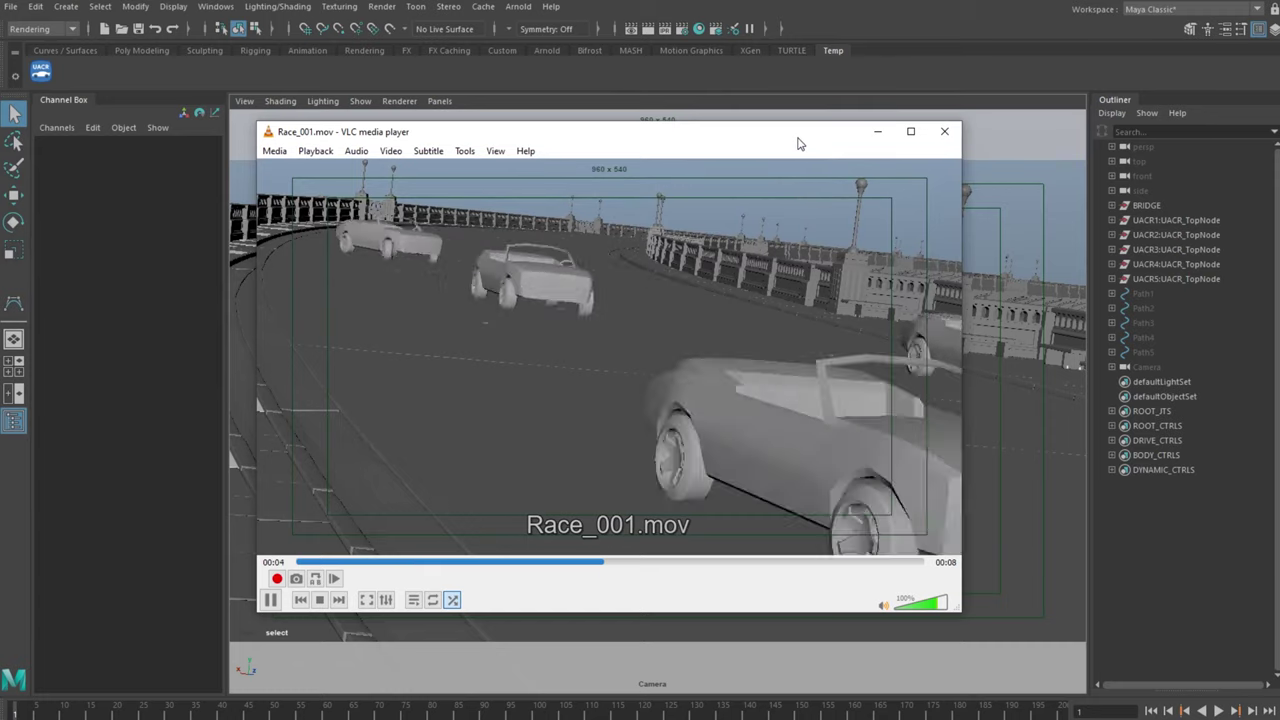
{"action": "left_click", "coordinate": [944, 131]}
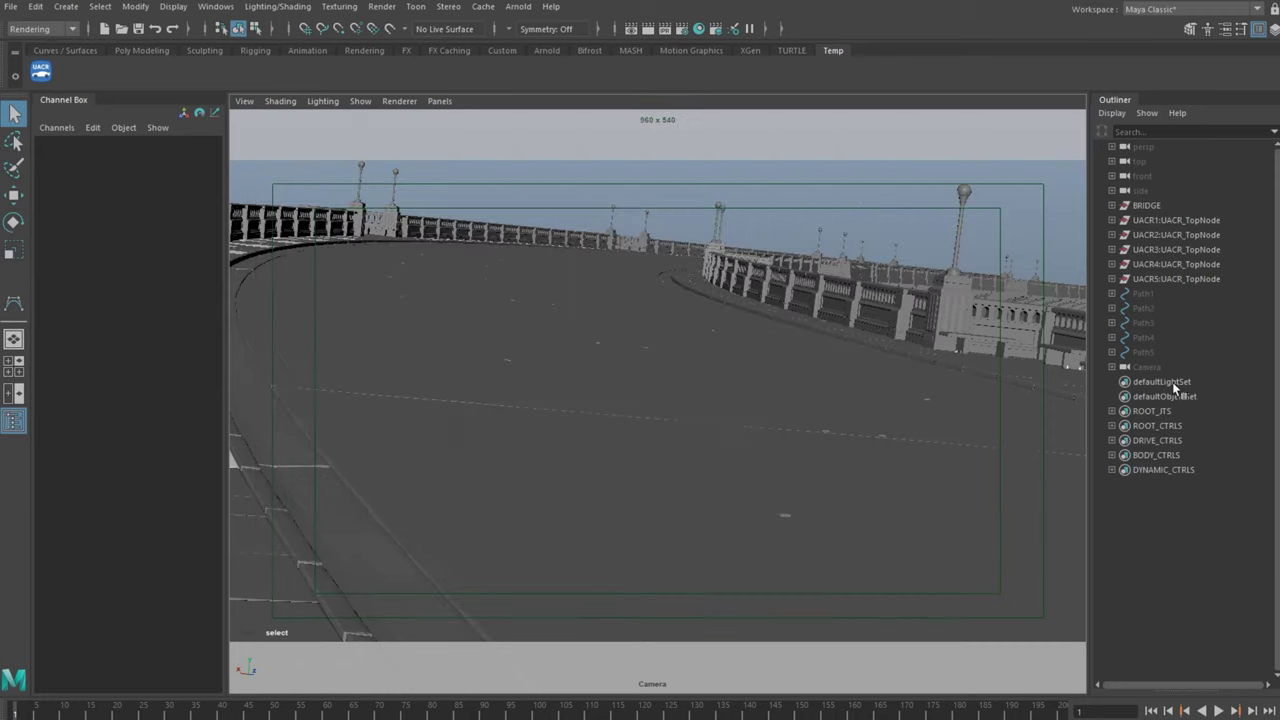
Select all members of the BODY_CTRLS set and set their Dynamic attribute to 1
{"action": "left_click", "coordinate": [1152, 456]}
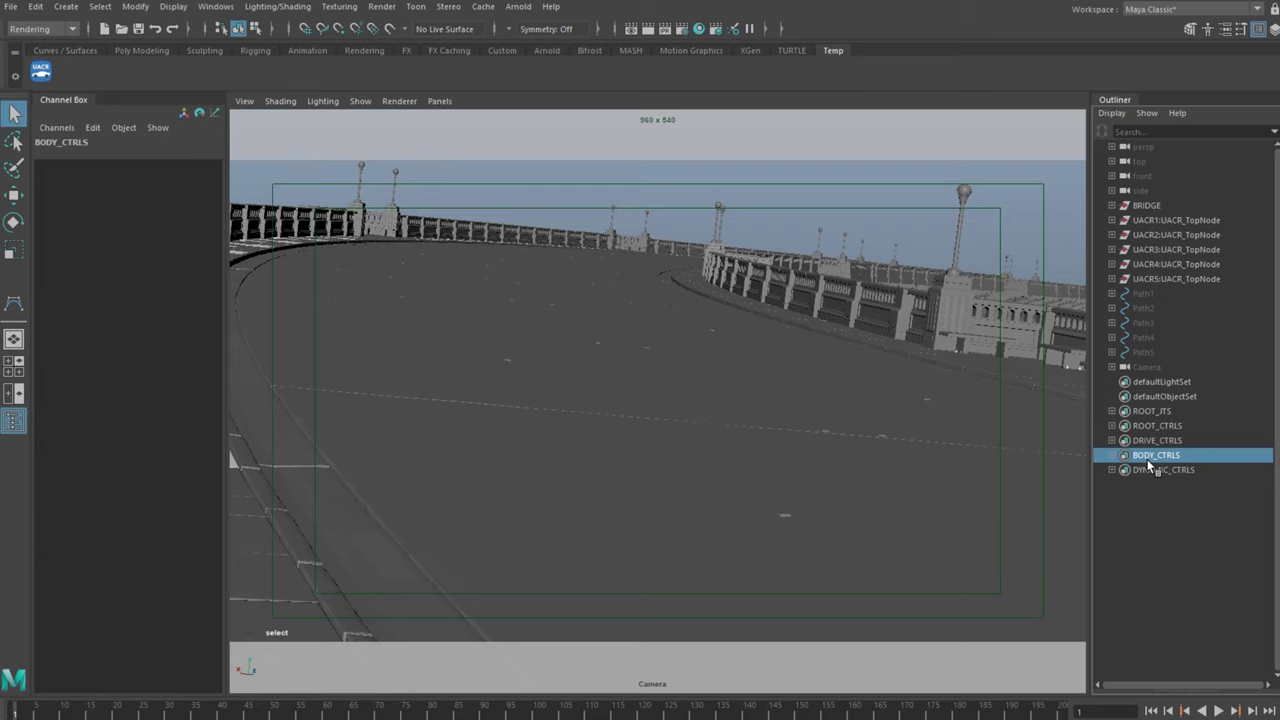
{"action": "right_click", "coordinate": [1150, 463]}
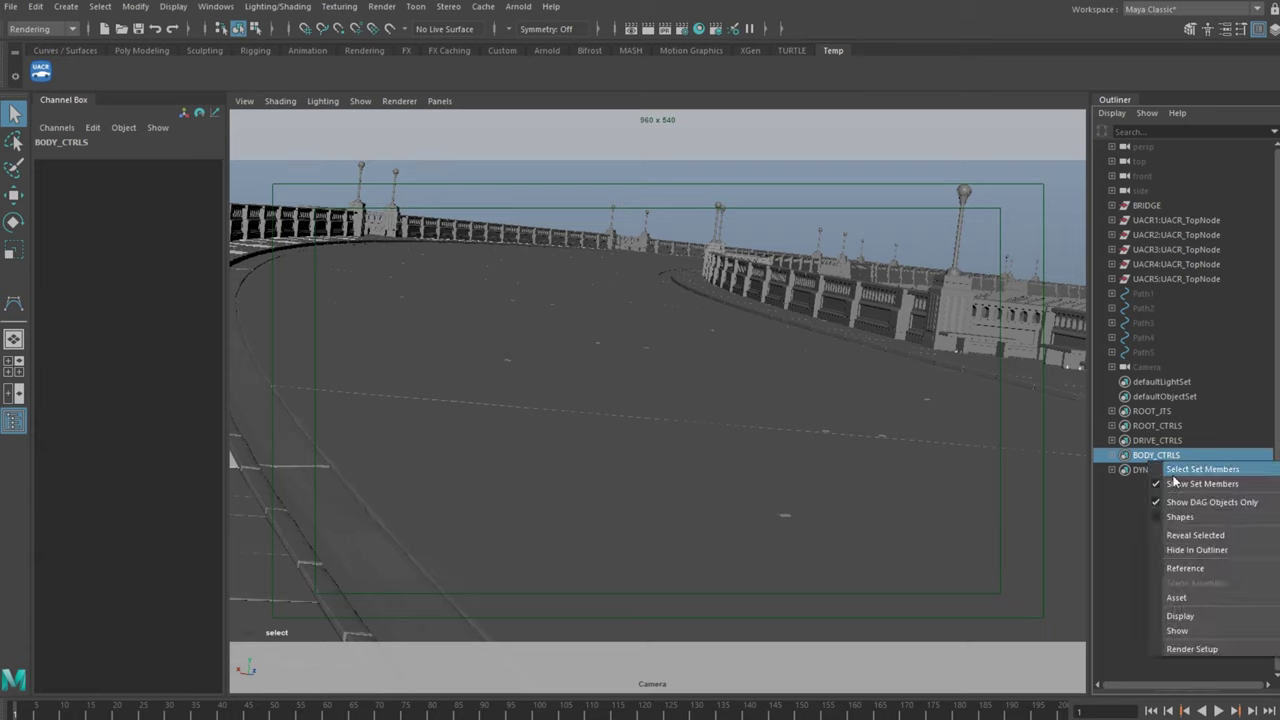
{"action": "left_click", "coordinate": [1190, 471]}
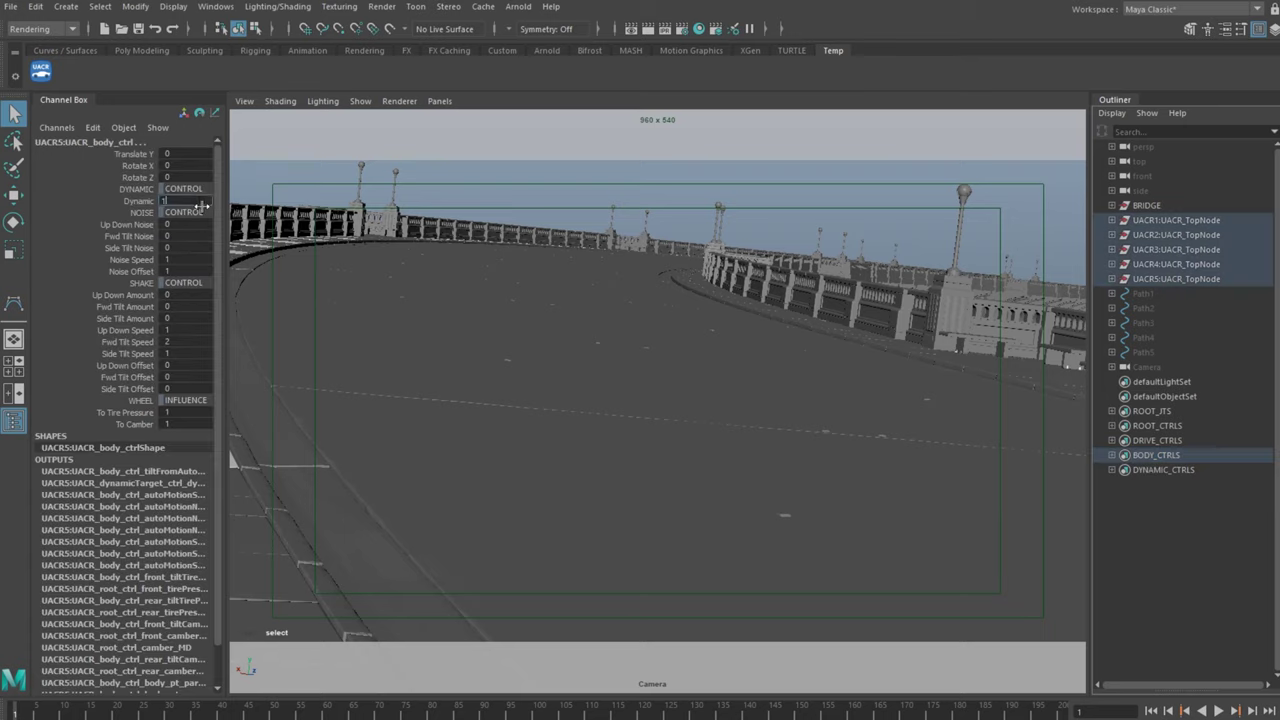
Select all members of the DYNAMIC_CTRLS set and set Sensitivity to 0.7 and Fwd Tilt Inf to 0.5
{"action": "left_click", "coordinate": [1170, 469]}
{"action": "right_click", "coordinate": [1192, 470]}
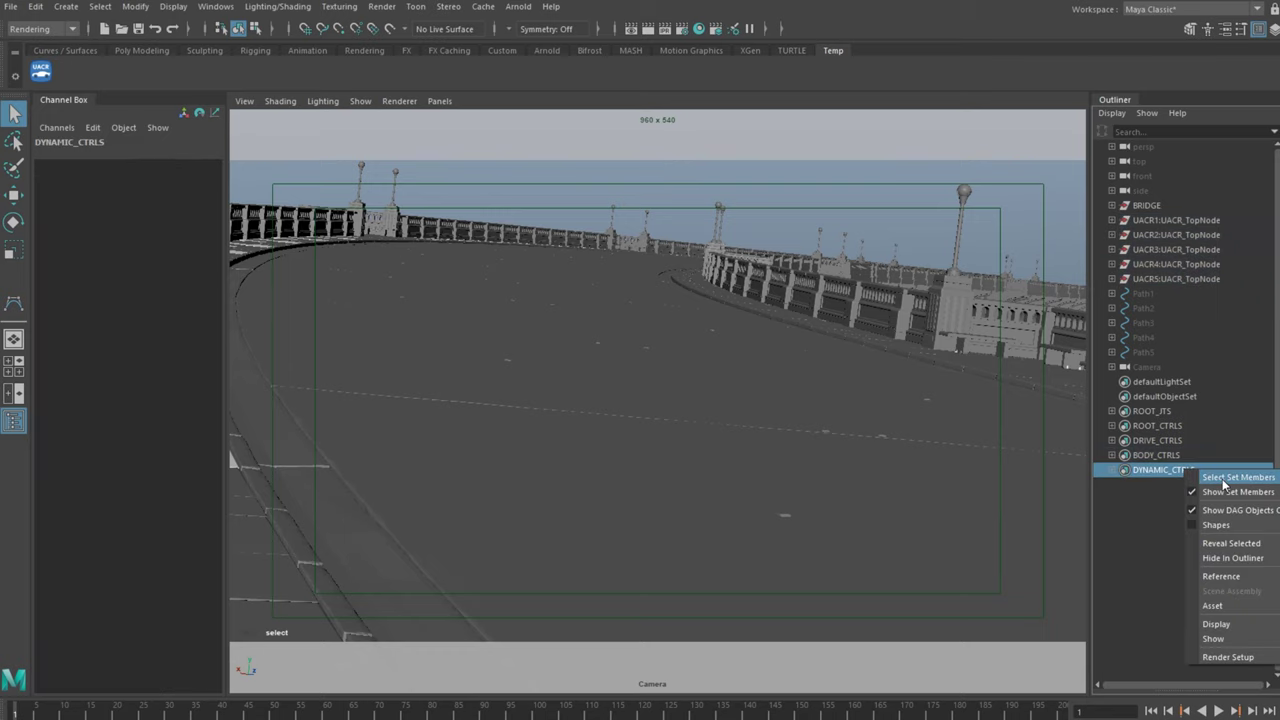
{"action": "left_click", "coordinate": [1234, 478]}
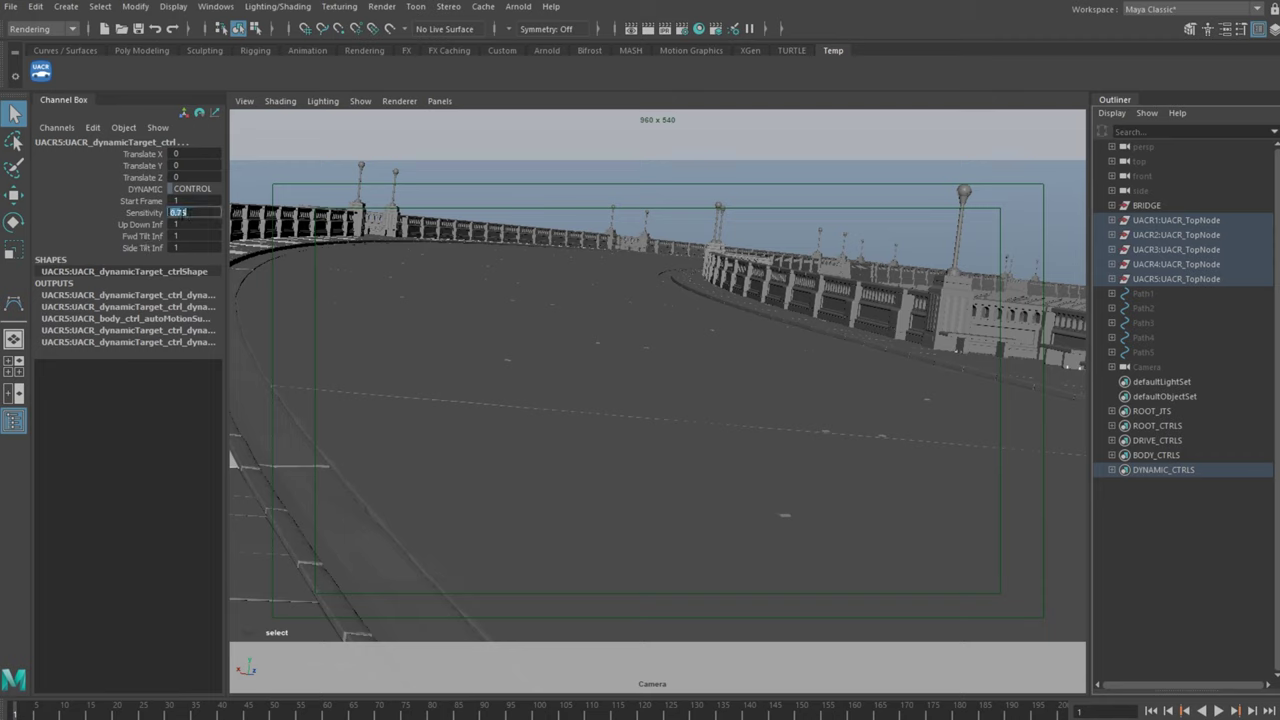
{"action": "key", "text": "Return"}
{"action": "double_click", "coordinate": [180, 236]}
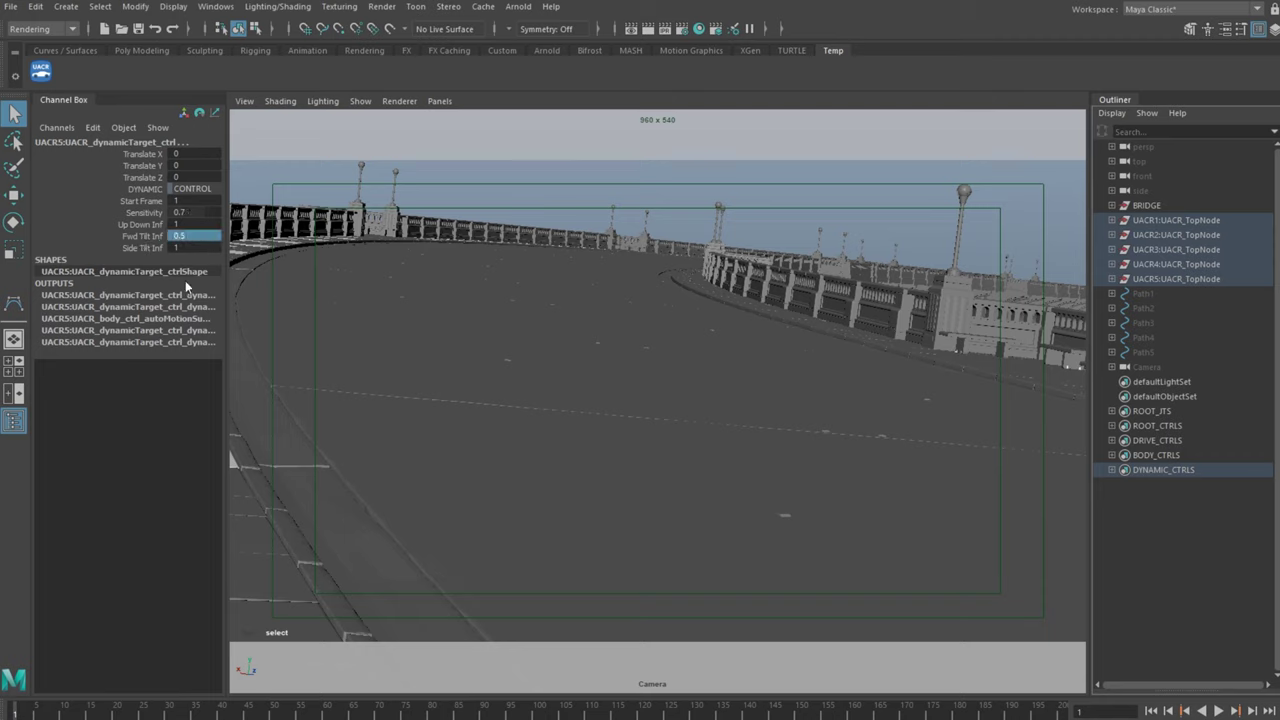
Set the dynamic controls' Up Down Inf to 0.75 and Sensitivity to 0.65
{"action": "double_click", "coordinate": [180, 224]}
{"action": "type", "text": ".75"}
{"action": "key", "text": "Return"}
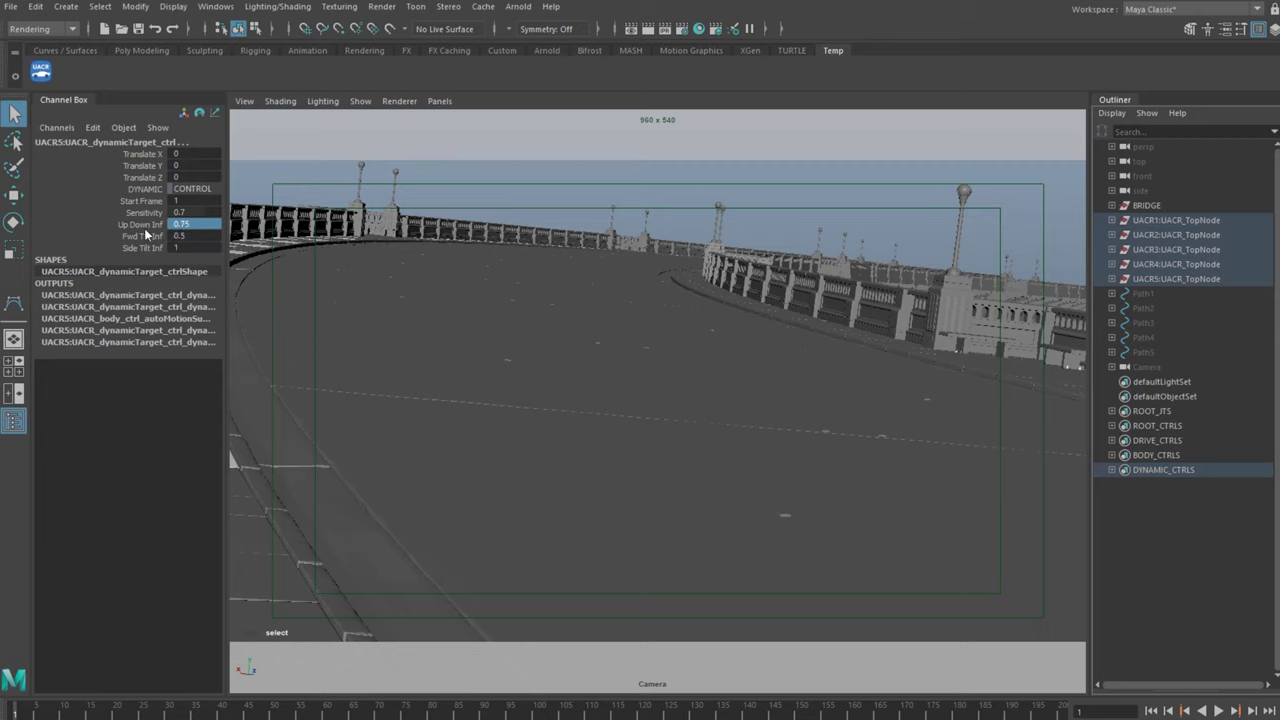
{"action": "left_click", "coordinate": [178, 213]}
{"action": "type", "text": ".65"}
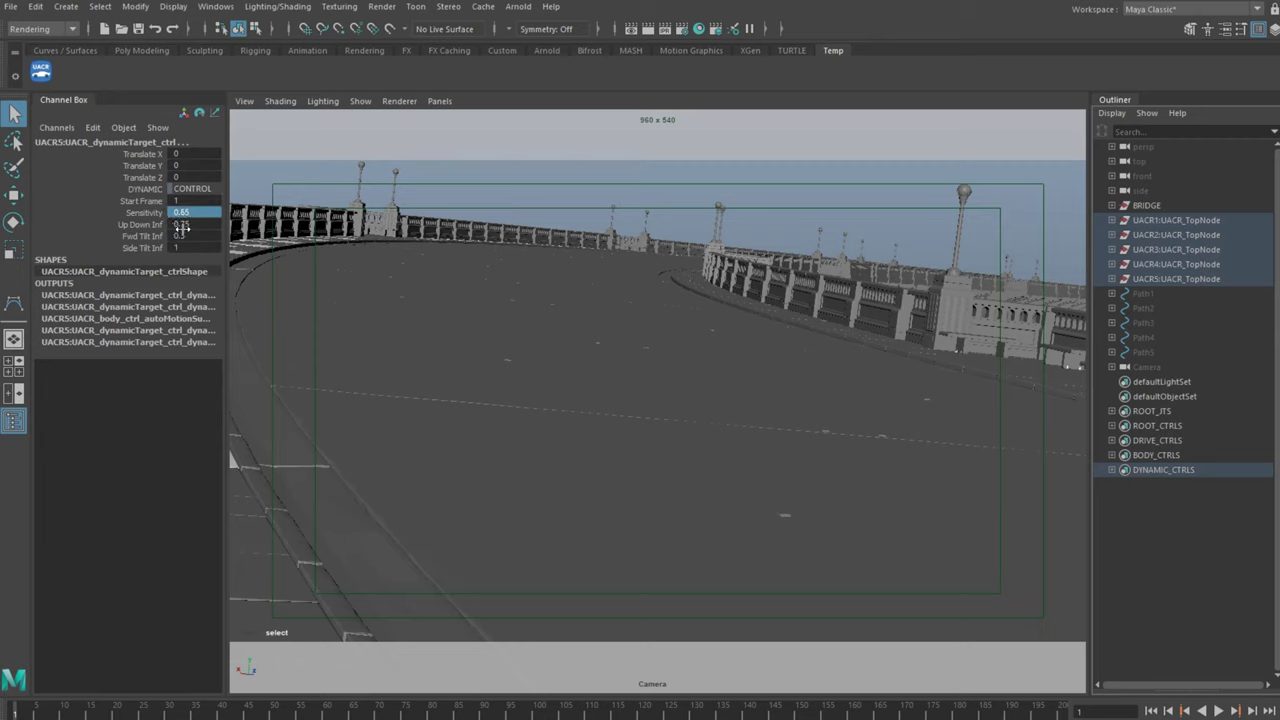
Set the dynamic controls' Side Tilt Inf to 0.5, Up Down Inf to 0.2 and Fwd Tilt Inf to 0.3
{"action": "double_click", "coordinate": [185, 247]}
{"action": "type", "text": ".5"}
{"action": "double_click", "coordinate": [190, 223]}
{"action": "double_click", "coordinate": [183, 235]}
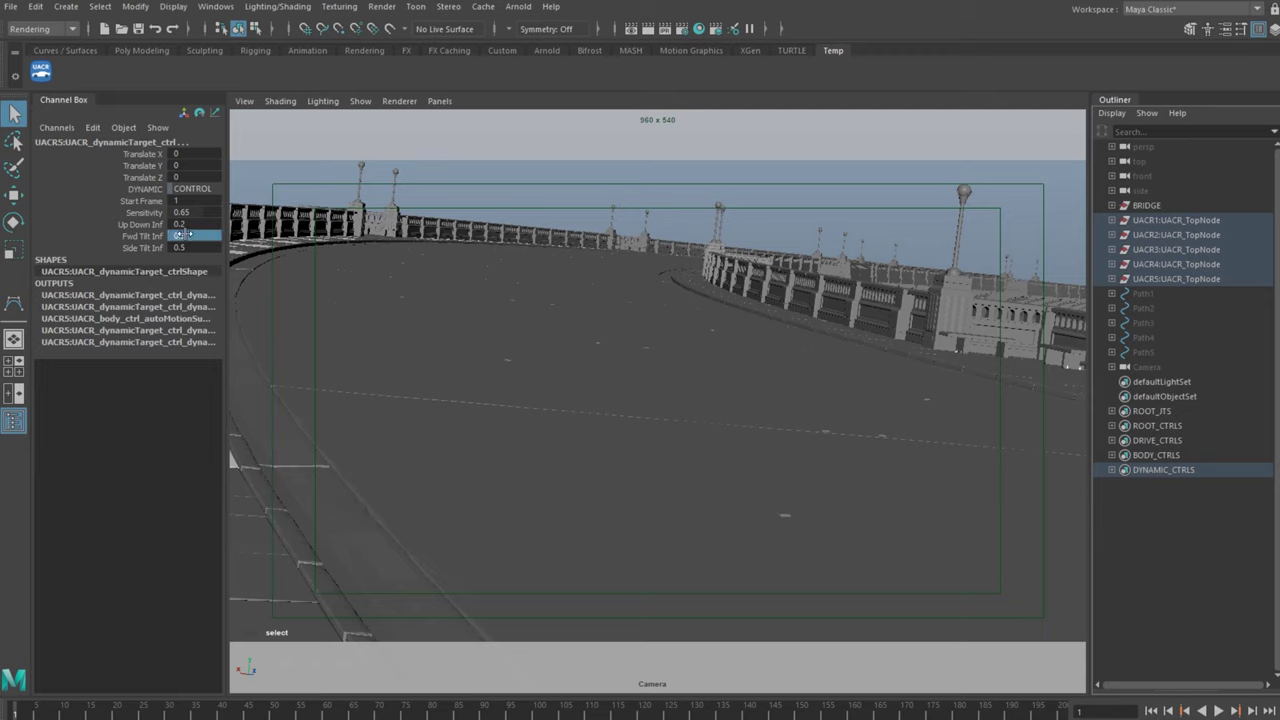
Hide the top nodes of UACR2 through UACR5 and play the animation to review UACR1's body motion
{"action": "left_click", "coordinate": [1180, 234]}
{"action": "left_click", "coordinate": [1209, 278], "text": "shift"}
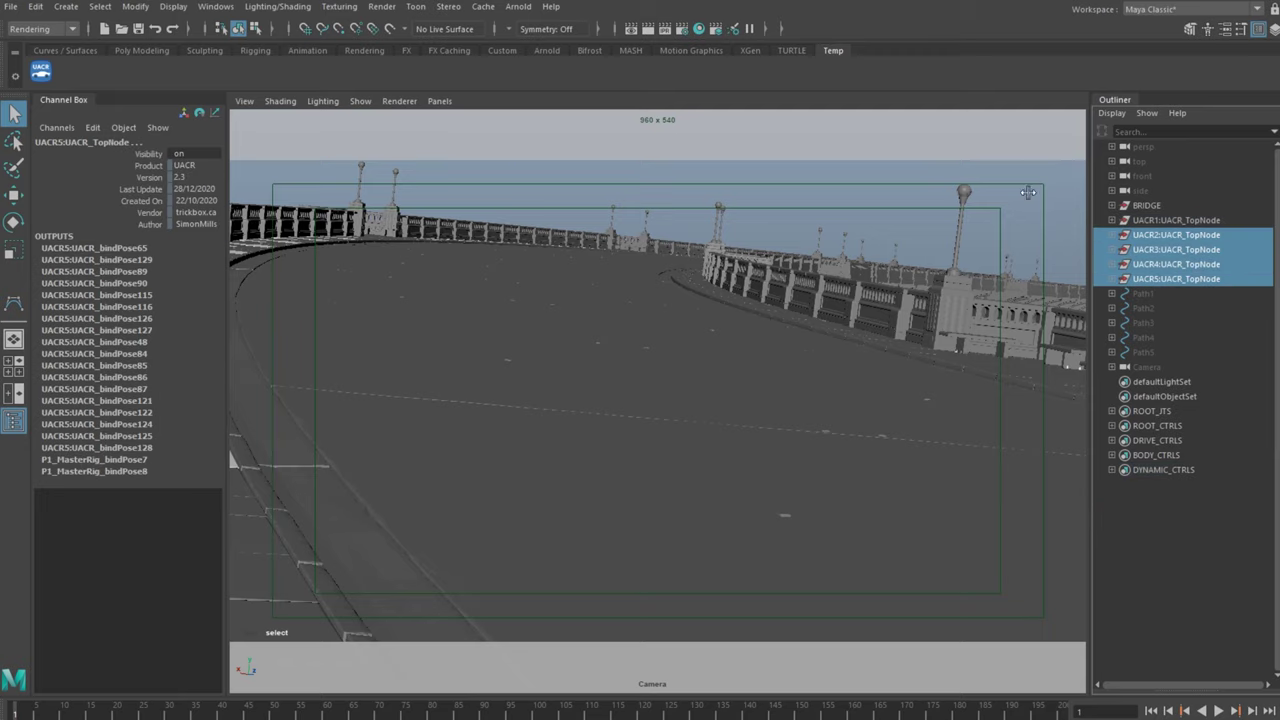
{"action": "key", "text": "ctrl+h"}
{"action": "key", "text": "alt+v"}
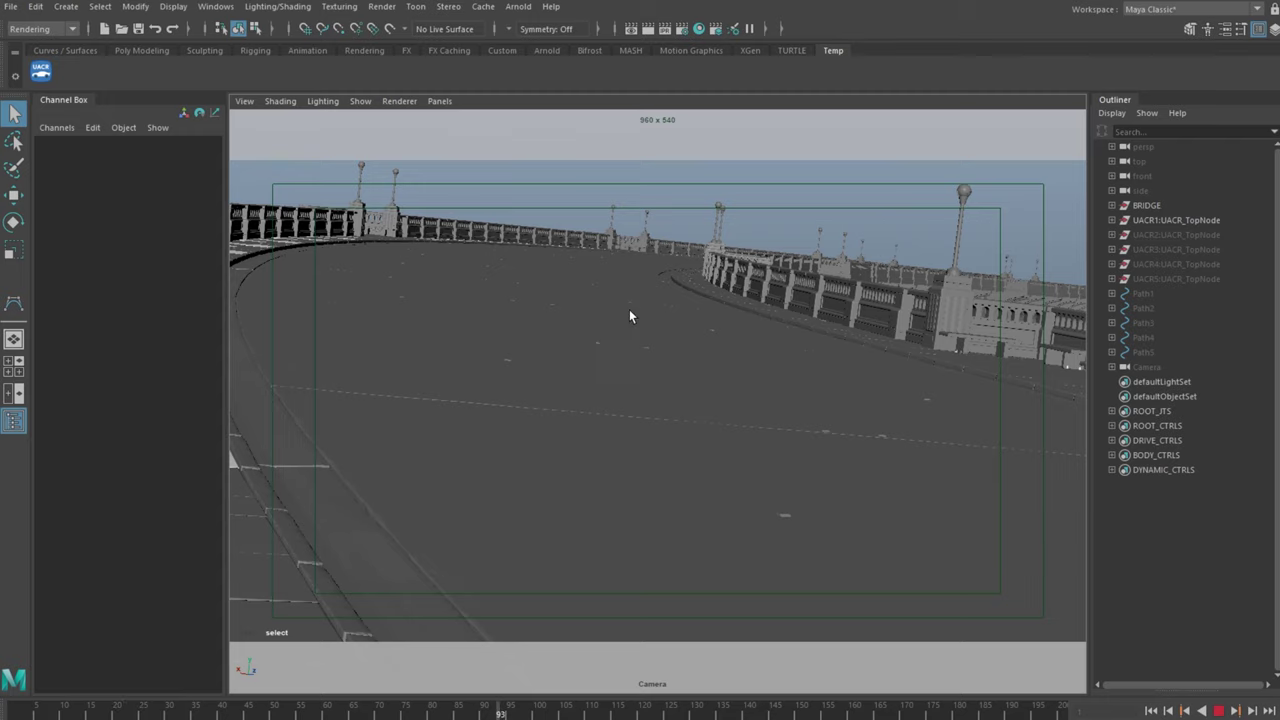
{"action": "key", "text": "alt+v"}
Show UACR2, hide UACR1, and play the animation to review UACR2's body motion through its drift
{"action": "left_click", "coordinate": [1181, 236]}
{"action": "key", "text": "h"}
{"action": "left_click", "coordinate": [1194, 221]}
{"action": "key", "text": "h"}
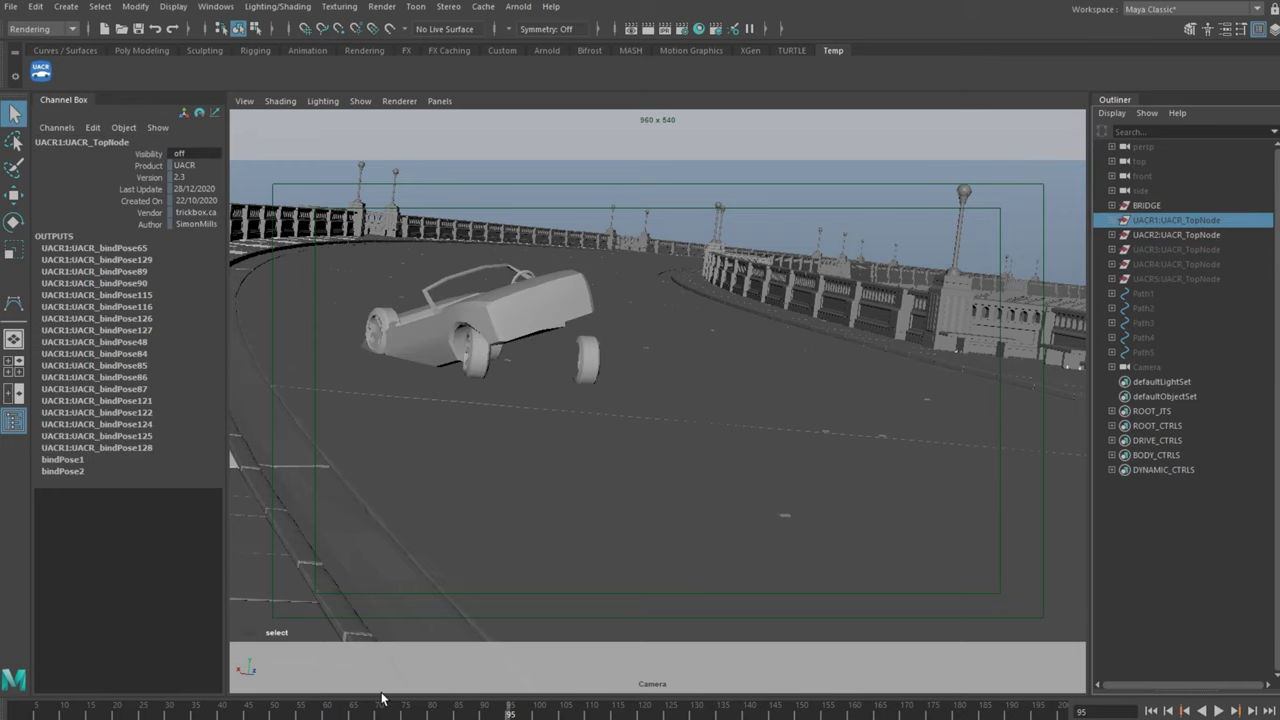
{"action": "key", "text": "alt+v"}
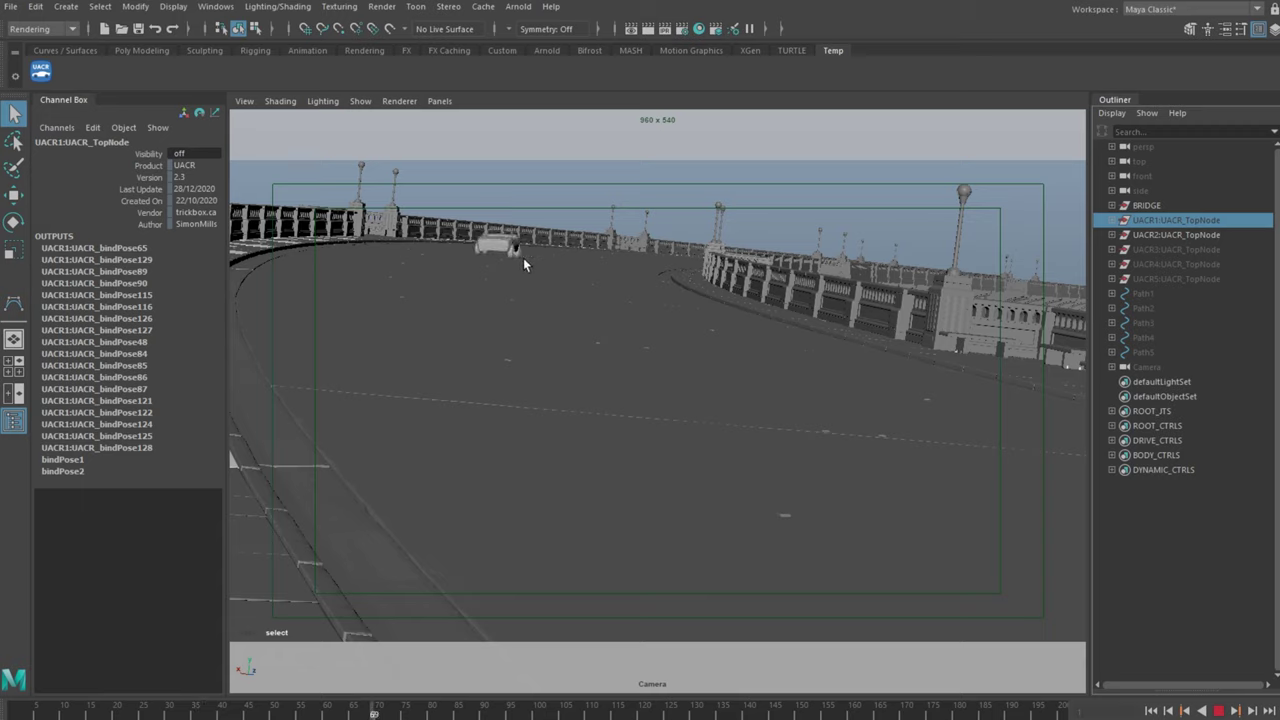
Set Up Down Inf, Fwd Tilt Inf and Side Tilt Inf of all DYNAMIC_CTRLS members to 0.1 and play back the motion
{"action": "right_click", "coordinate": [1166, 466]}
{"action": "left_click", "coordinate": [1172, 473]}
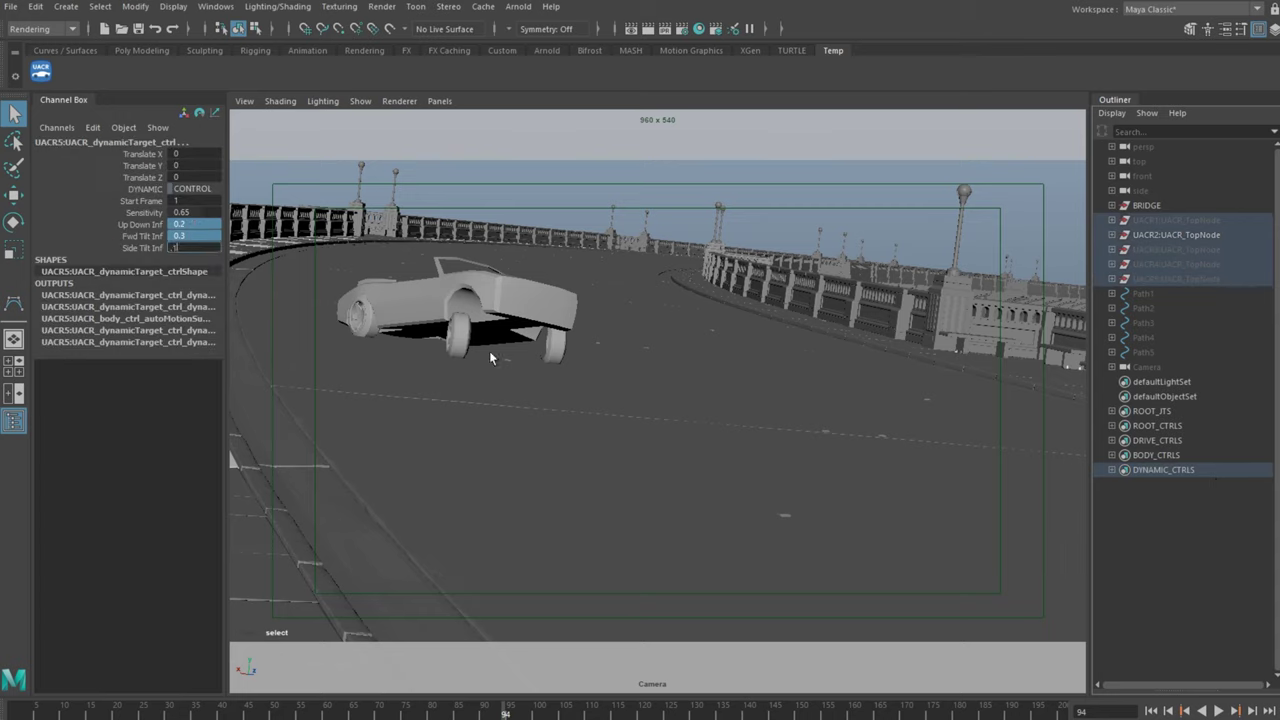
{"action": "key", "text": "Return"}
{"action": "left_click_drag", "start_coordinate": [140, 714], "coordinate": [112, 713]}
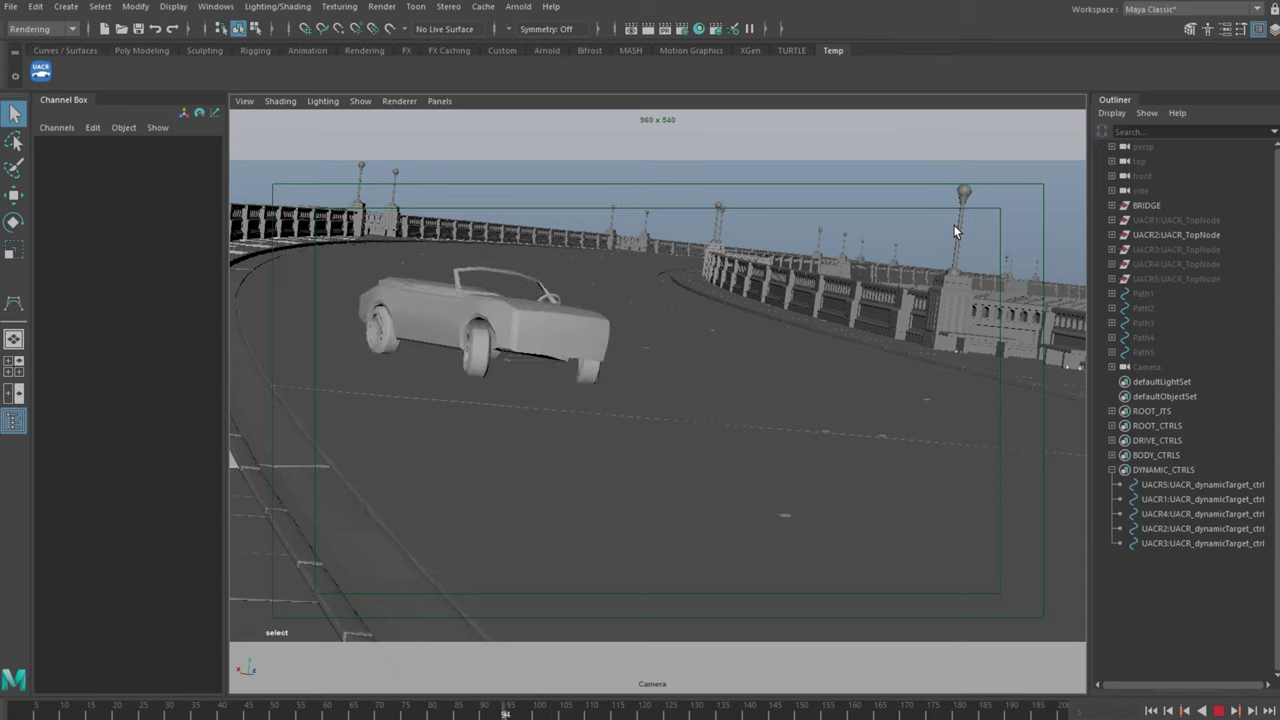
{"action": "key", "text": "alt+v"}
Unhide all five UACR cars, clear the selection and return to the first frame
{"action": "left_click", "coordinate": [1215, 219]}
{"action": "left_click", "coordinate": [1196, 277], "text": "shift"}
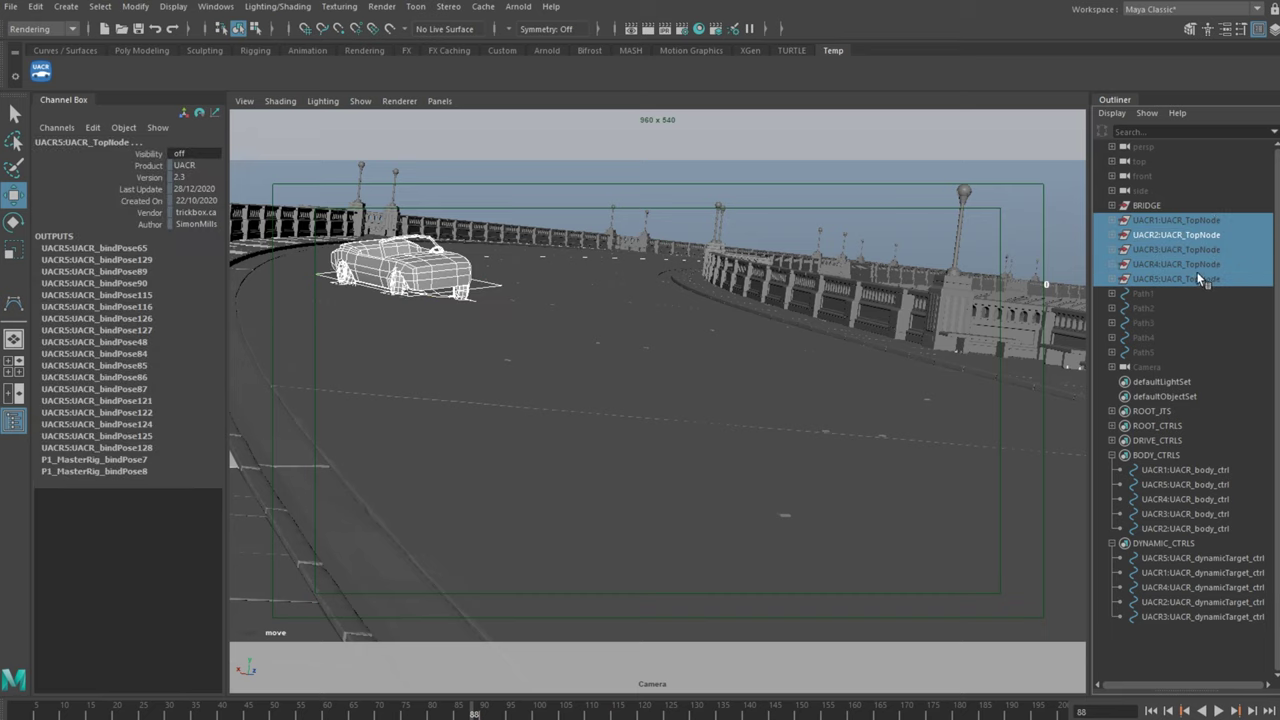
{"action": "key", "text": "w"}
{"action": "left_click", "coordinate": [877, 152]}
{"action": "key", "text": "alt+shift+v"}
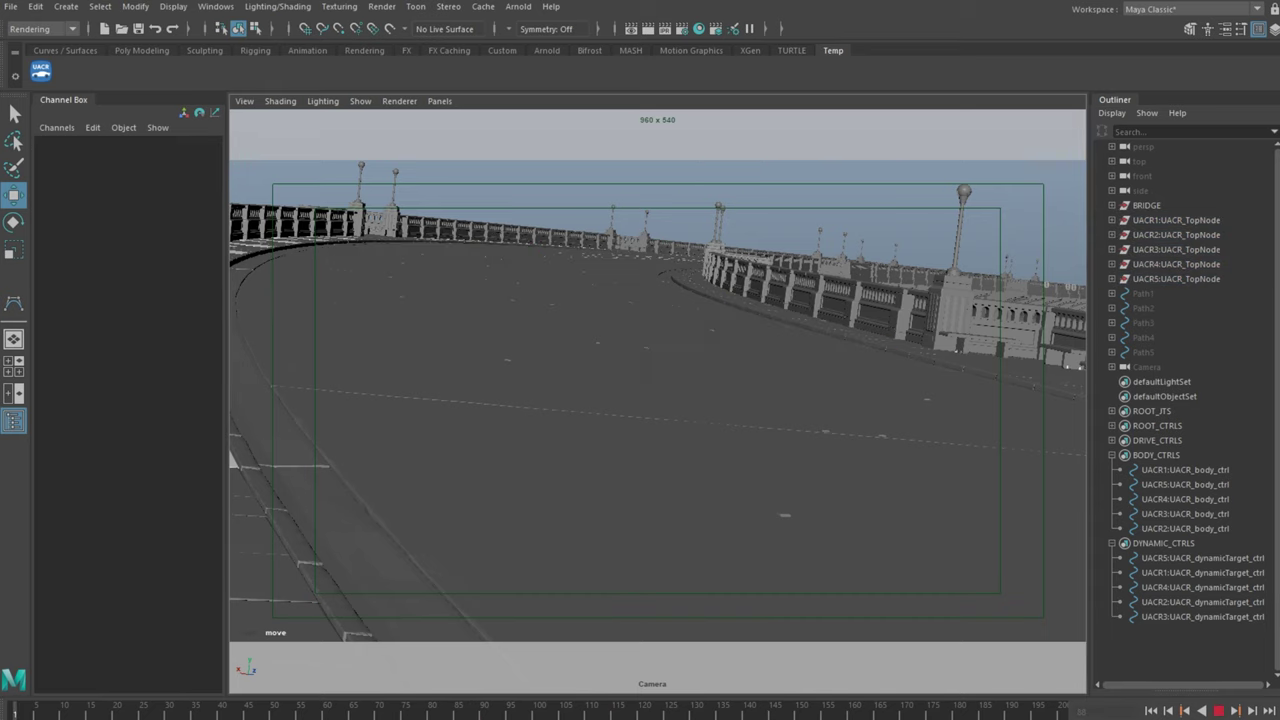
Display only polygons in the camera view, and review the Race_003.mov playblast in VLC before closing it
{"action": "left_click", "coordinate": [359, 101]}
{"action": "left_click", "coordinate": [400, 160]}
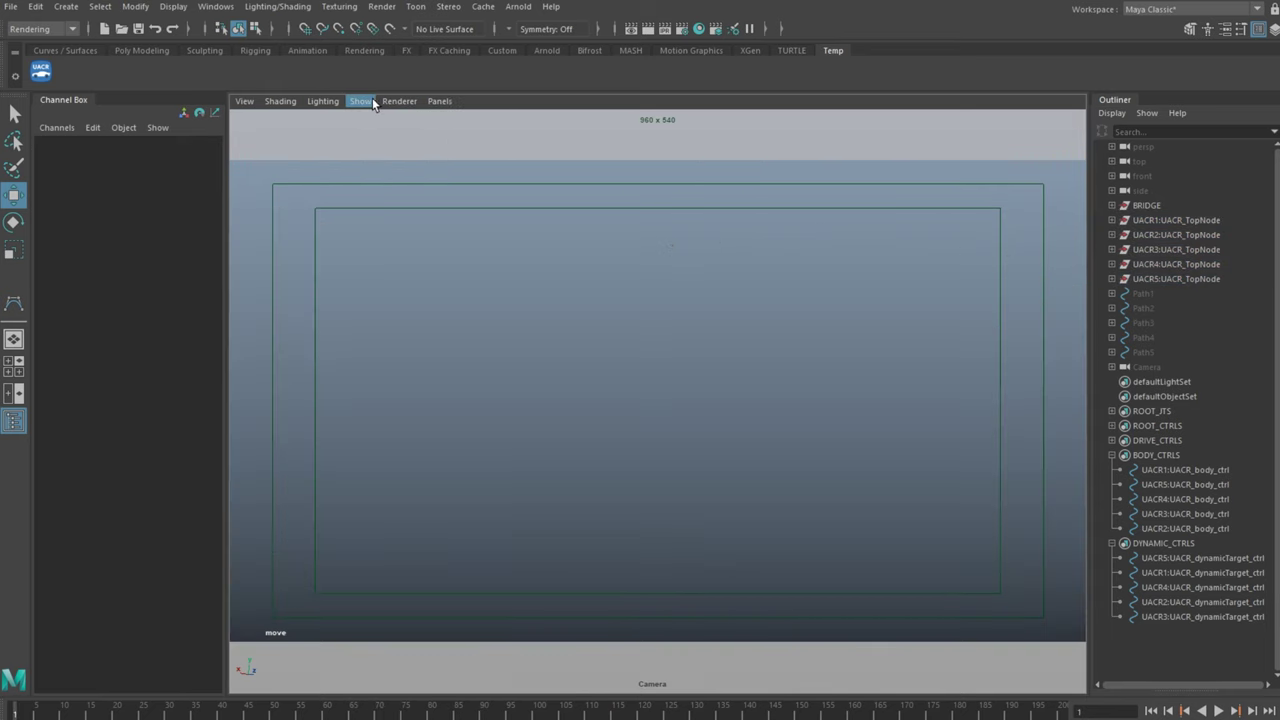
{"action": "left_click", "coordinate": [360, 101]}
{"action": "left_click", "coordinate": [443, 248]}
{"action": "key", "text": "alt+v"}
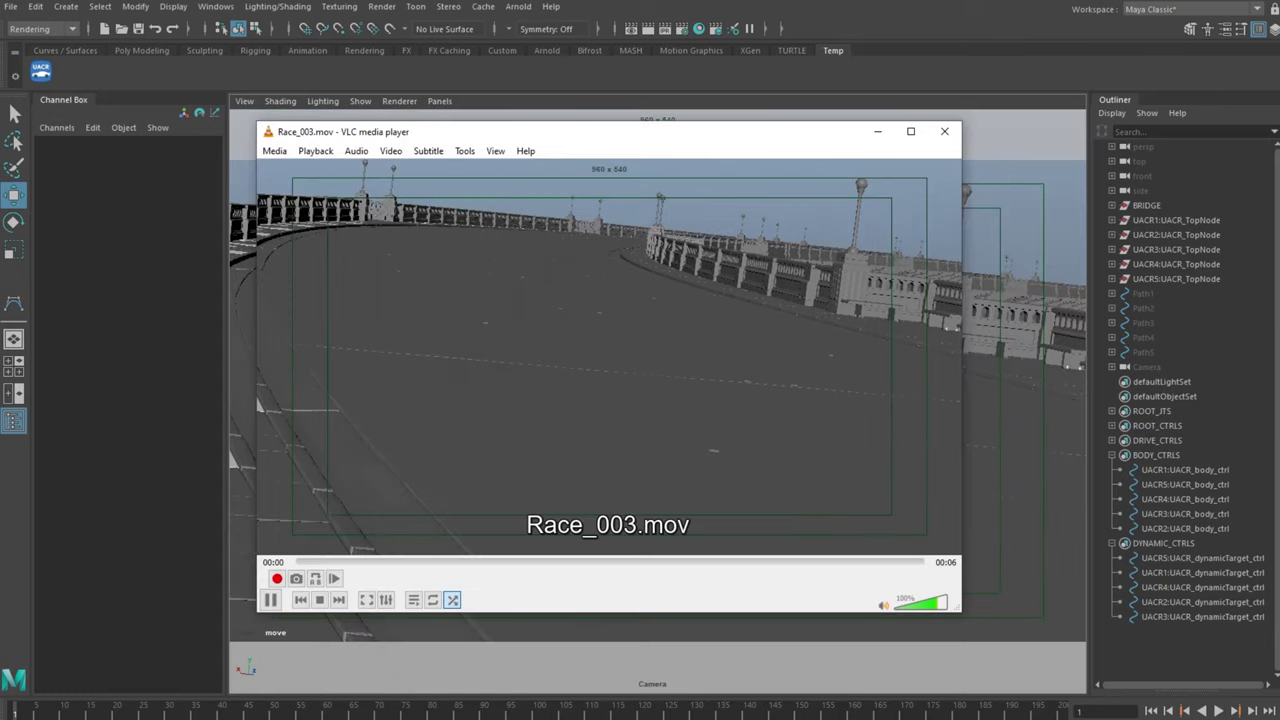
{"action": "left_click", "coordinate": [566, 562]}
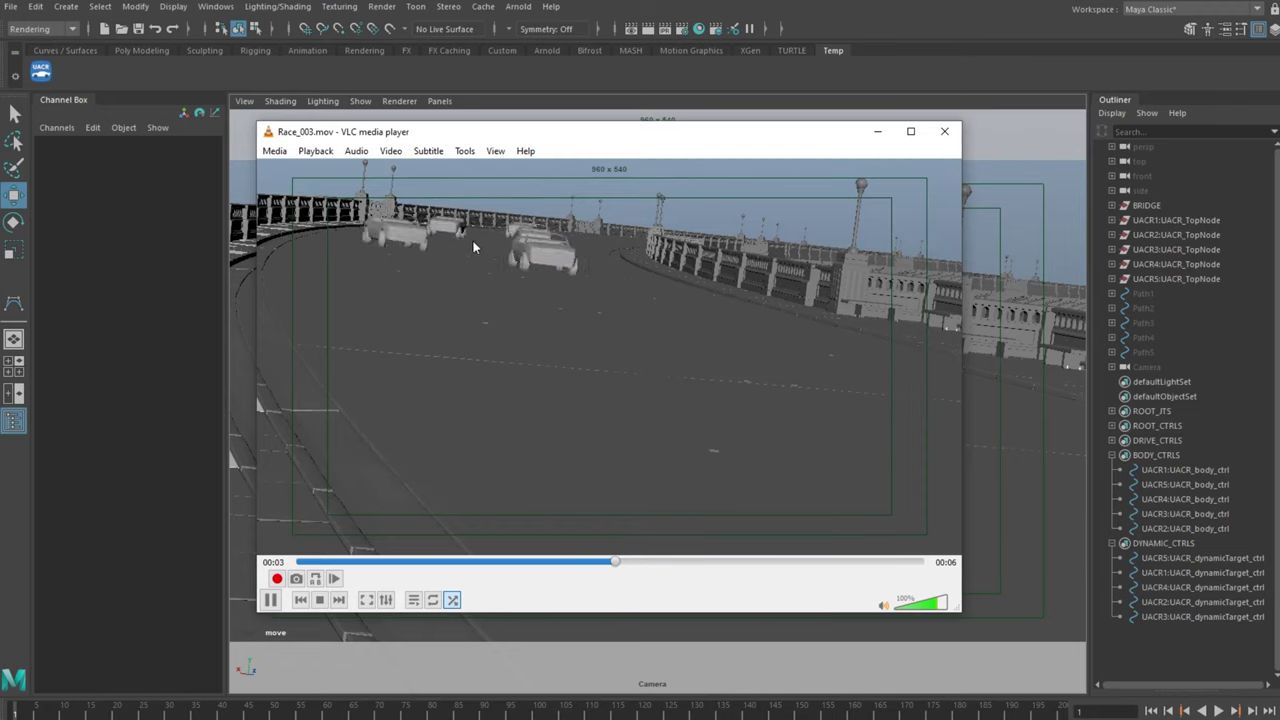
{"action": "left_click", "coordinate": [944, 131]}
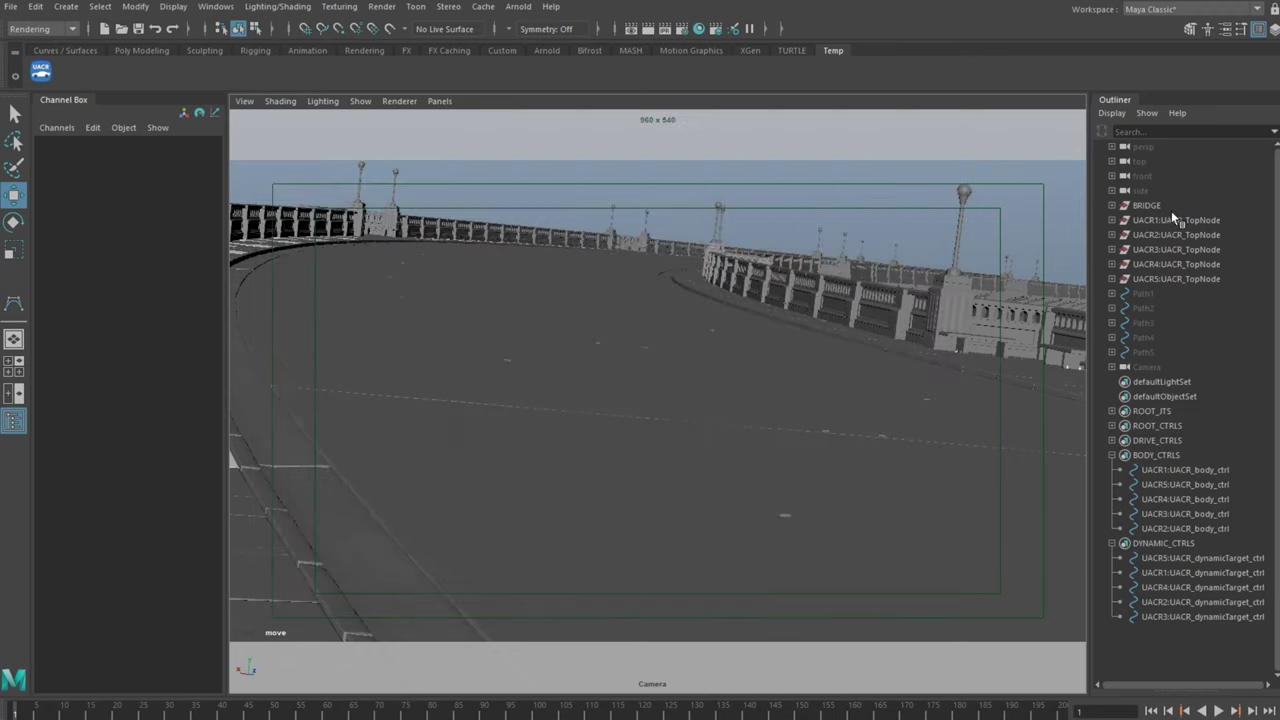
Hide UACR1 through UACR4 at frame 99 and display all object types in the camera view
{"action": "left_click", "coordinate": [1171, 218]}
{"action": "mouse_move", "coordinate": [877, 717]}
{"action": "left_mouse_down"}
{"action": "mouse_move", "coordinate": [671, 704]}
{"action": "mouse_move", "coordinate": [443, 715]}
{"action": "mouse_move", "coordinate": [532, 714]}
{"action": "left_mouse_up"}
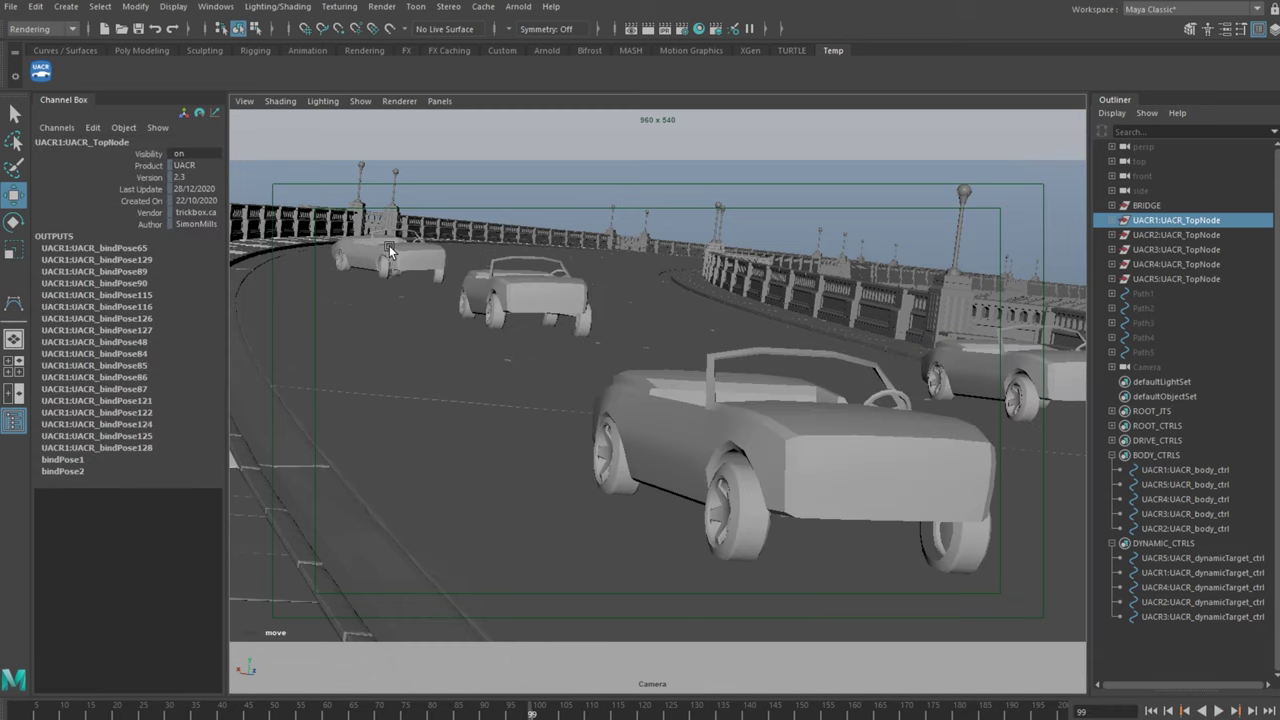
{"action": "left_click", "coordinate": [1176, 264], "text": "shift"}
{"action": "key", "text": "ctrl+h"}
{"action": "left_click", "coordinate": [783, 232]}
{"action": "left_click", "coordinate": [366, 102]}
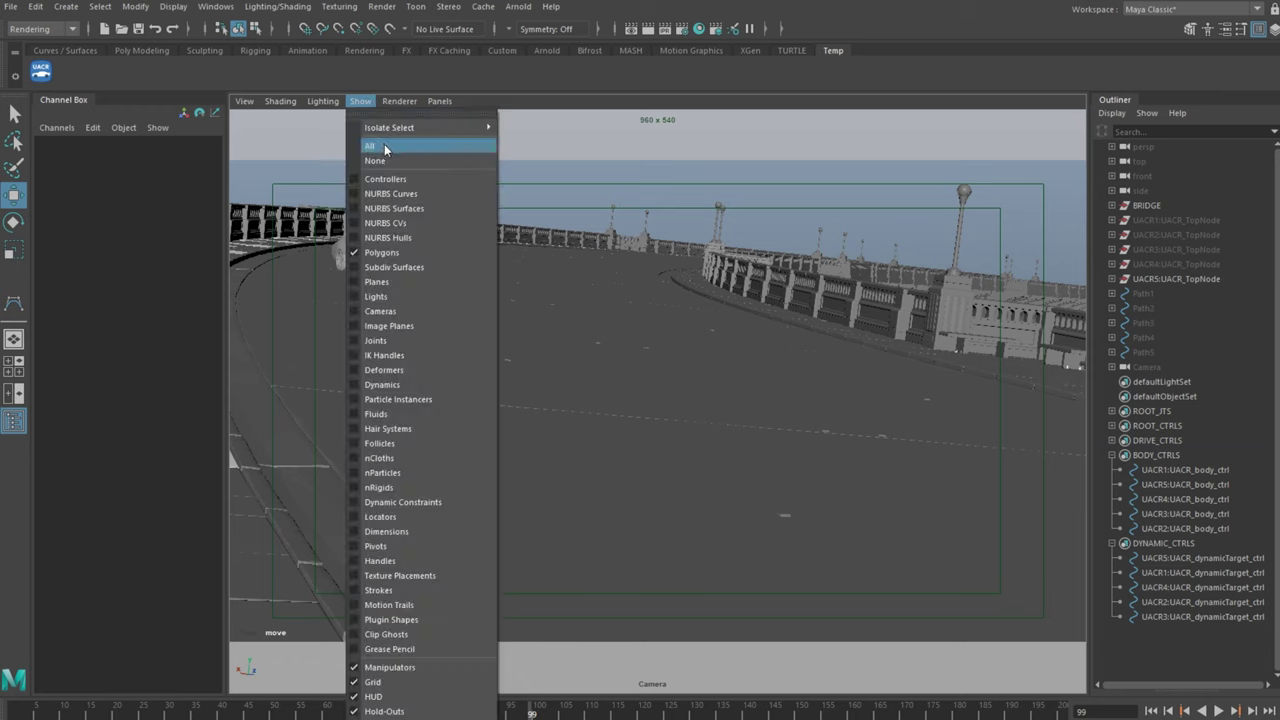
{"action": "left_click", "coordinate": [383, 147]}
{"action": "left_click", "coordinate": [438, 268]}
Set Up Down Inf, Fwd Tilt Inf and Side Tilt Inf of UACR5's dynamic target control to 0.05 and play the animation
{"action": "left_click", "coordinate": [1205, 561]}
{"action": "left_click_drag", "start_coordinate": [182, 224], "coordinate": [193, 246]}
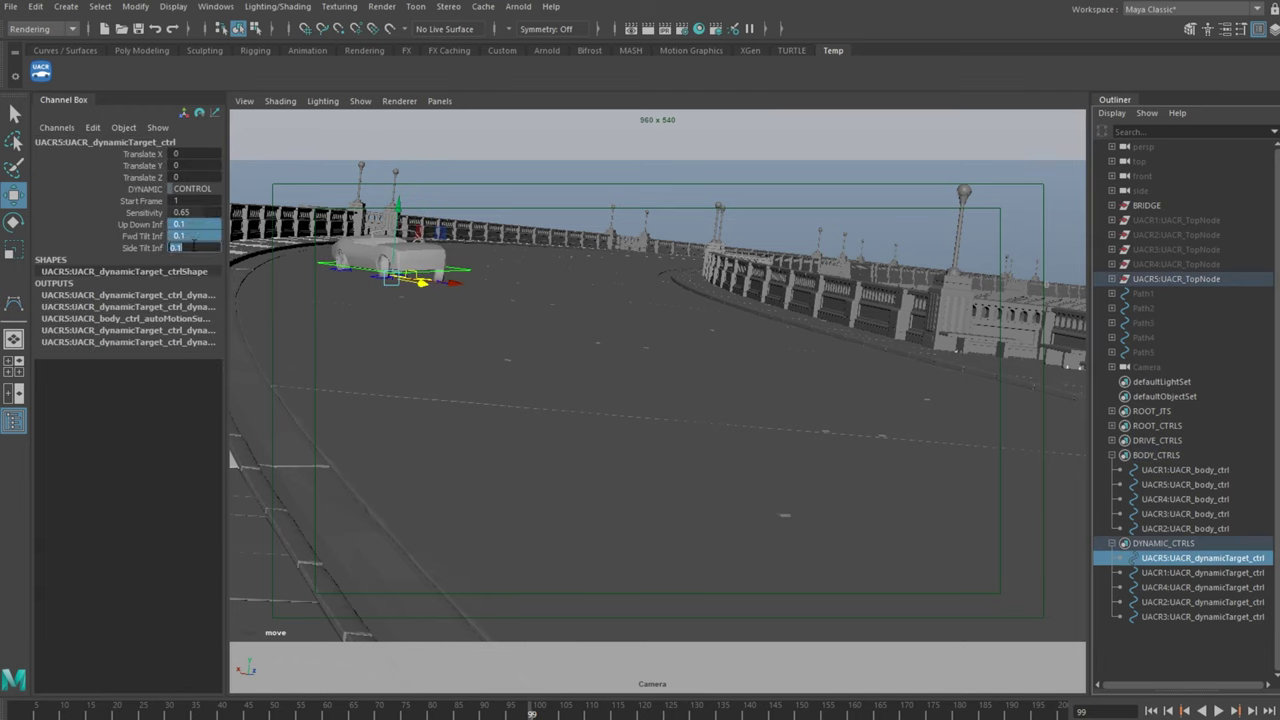
{"action": "type", "text": "0.05"}
{"action": "key", "text": "Return"}
{"action": "left_click_drag", "start_coordinate": [188, 714], "coordinate": [14, 714]}
{"action": "key", "text": "alt+v"}
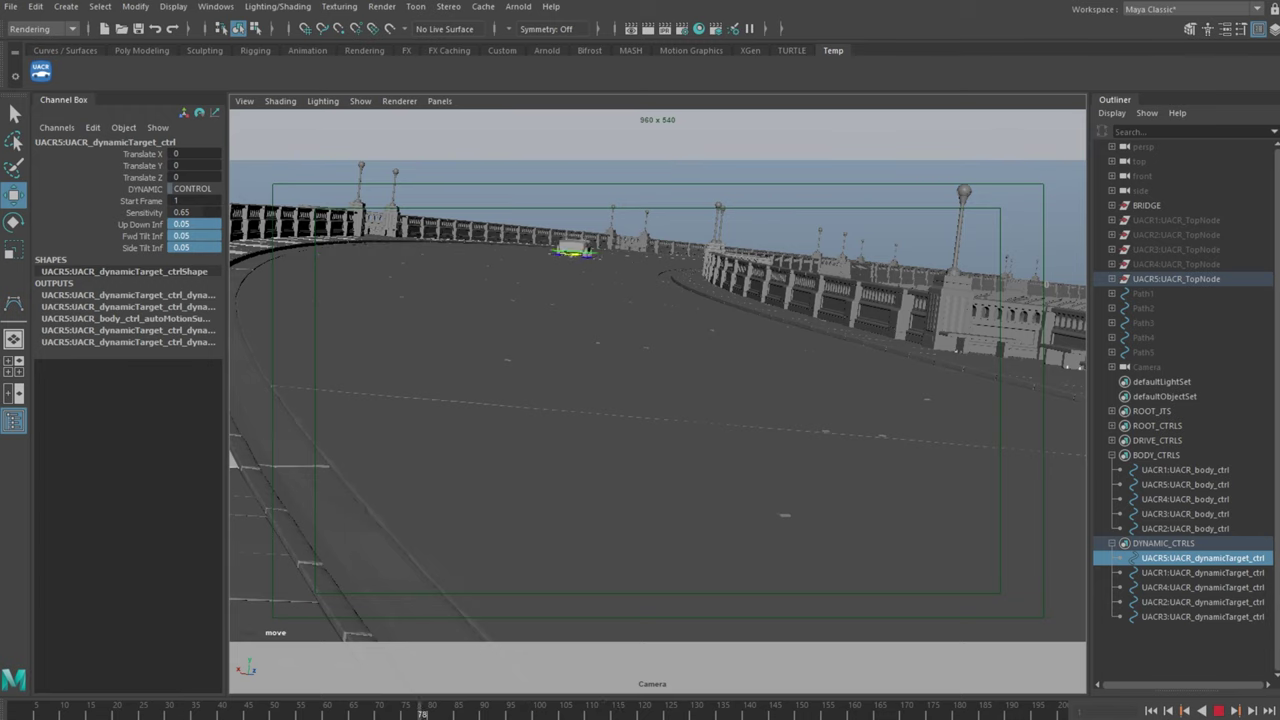
{"action": "key", "text": "alt+v"}
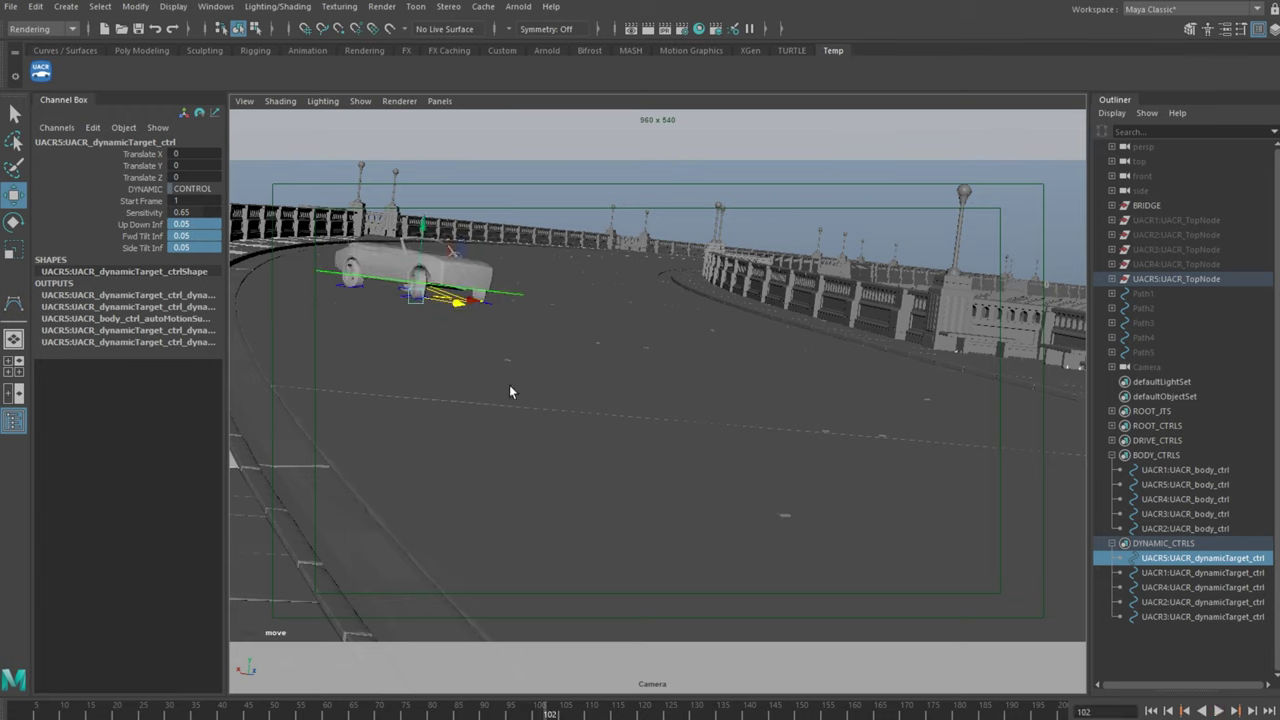
Inspect UACR5's drive control at frame 102, and unhide UACR1 through UACR4
{"action": "key", "text": "q"}
{"action": "left_click", "coordinate": [454, 302]}
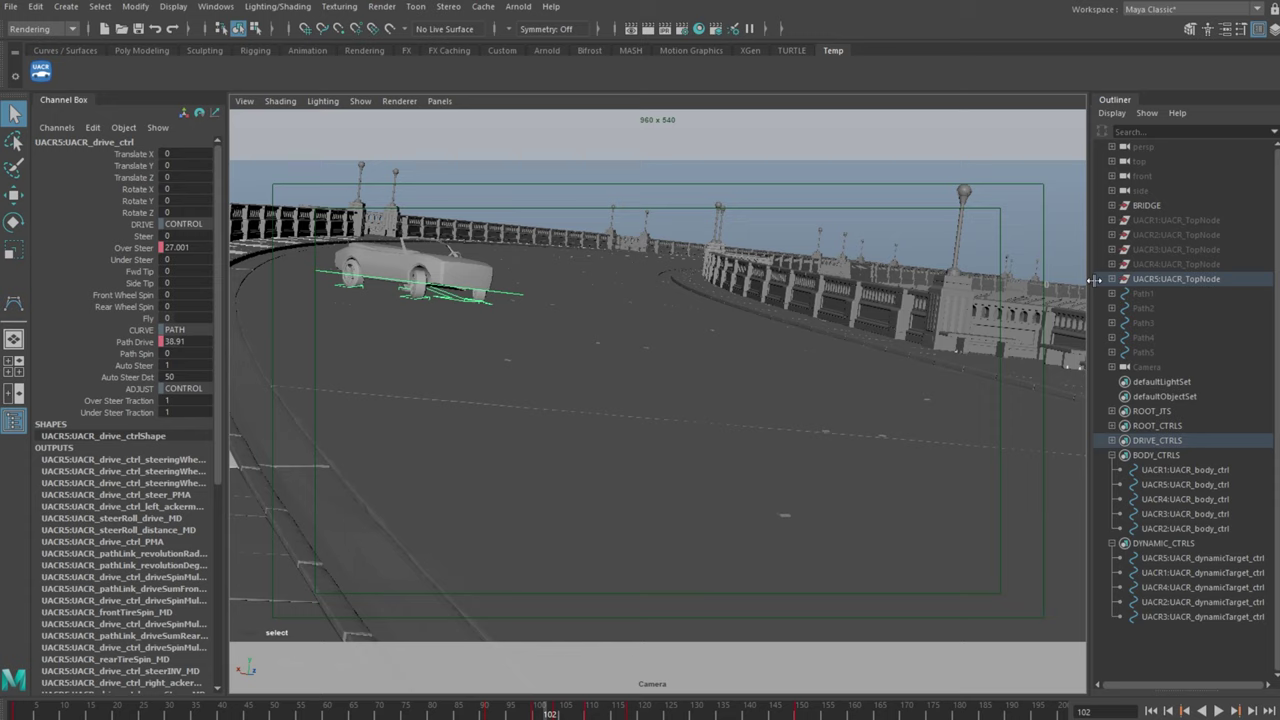
{"action": "left_click", "coordinate": [1189, 222]}
{"action": "left_click", "coordinate": [1209, 267], "text": "shift"}
{"action": "key", "text": "shift+h"}
{"action": "left_click", "coordinate": [950, 142]}
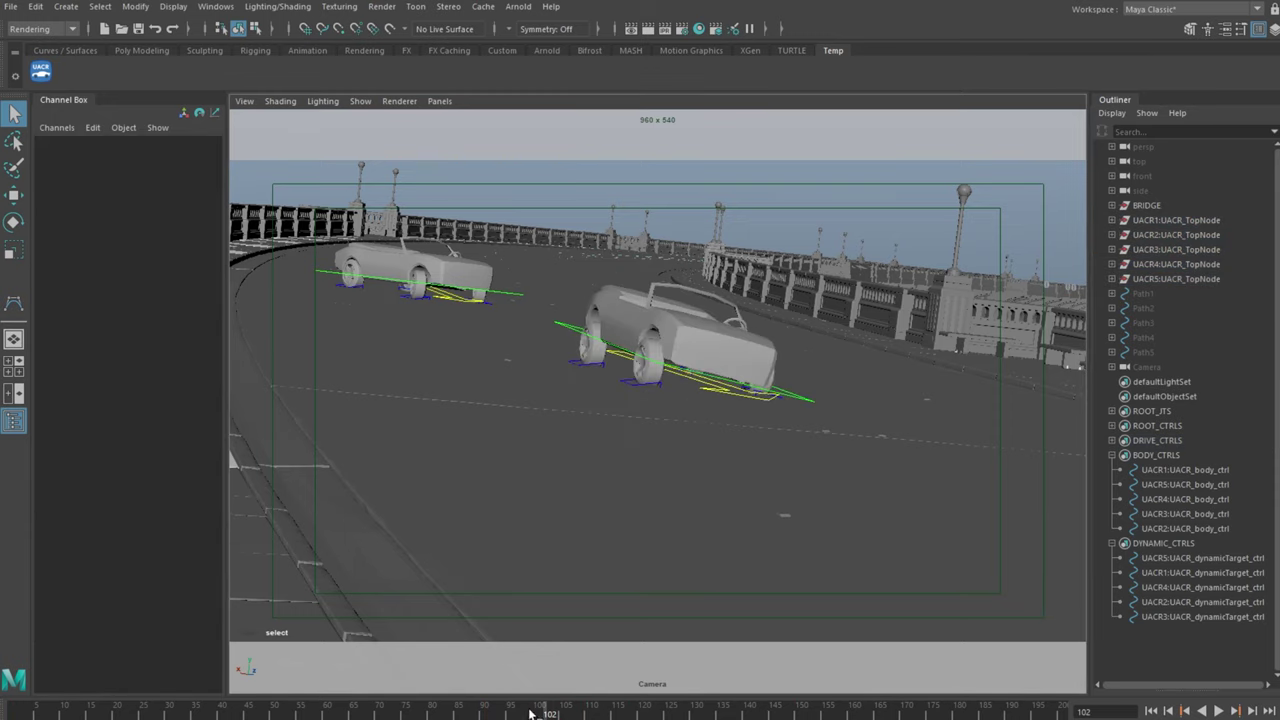
Go to frame 89 and turn off the Dynamic attribute on all five body controls of the BODY_CTRLS set
{"action": "left_click_drag", "start_coordinate": [532, 712], "coordinate": [480, 694]}
{"action": "left_click", "coordinate": [1205, 558]}
{"action": "left_click", "coordinate": [1190, 470]}
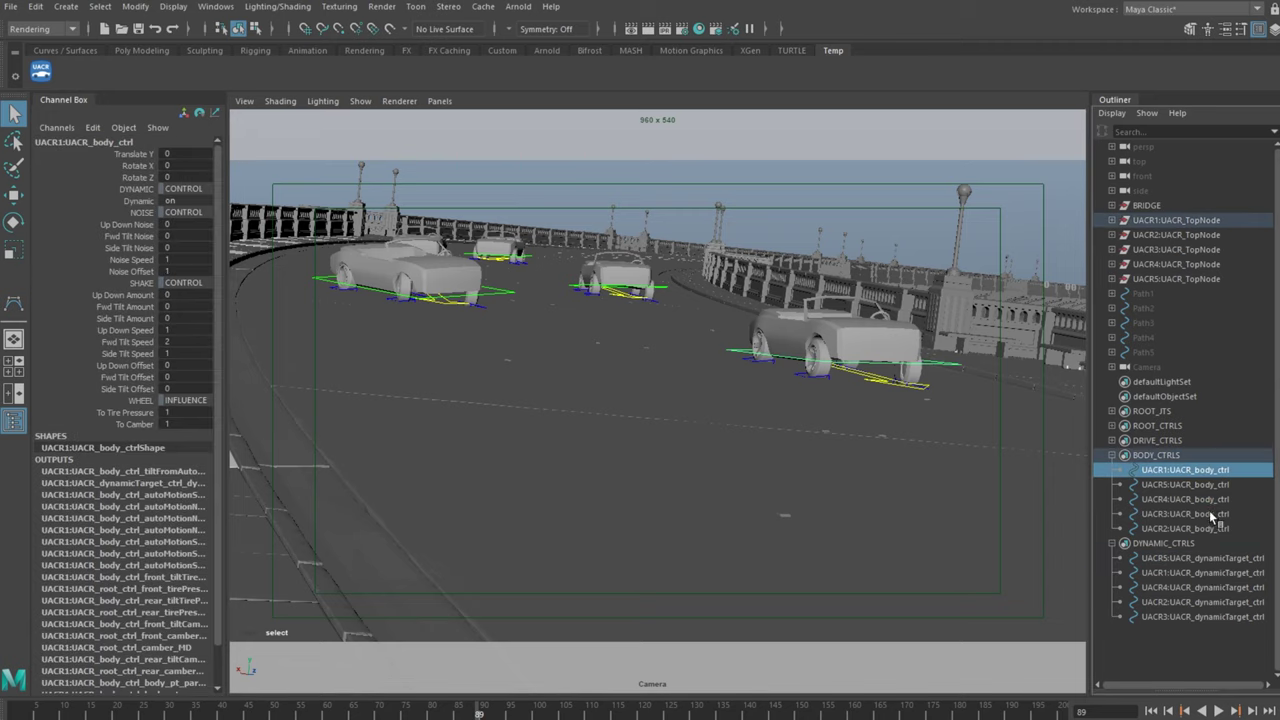
{"action": "left_click", "coordinate": [1205, 528], "text": "shift"}
{"action": "type", "text": "0"}
{"action": "key", "text": "Return"}
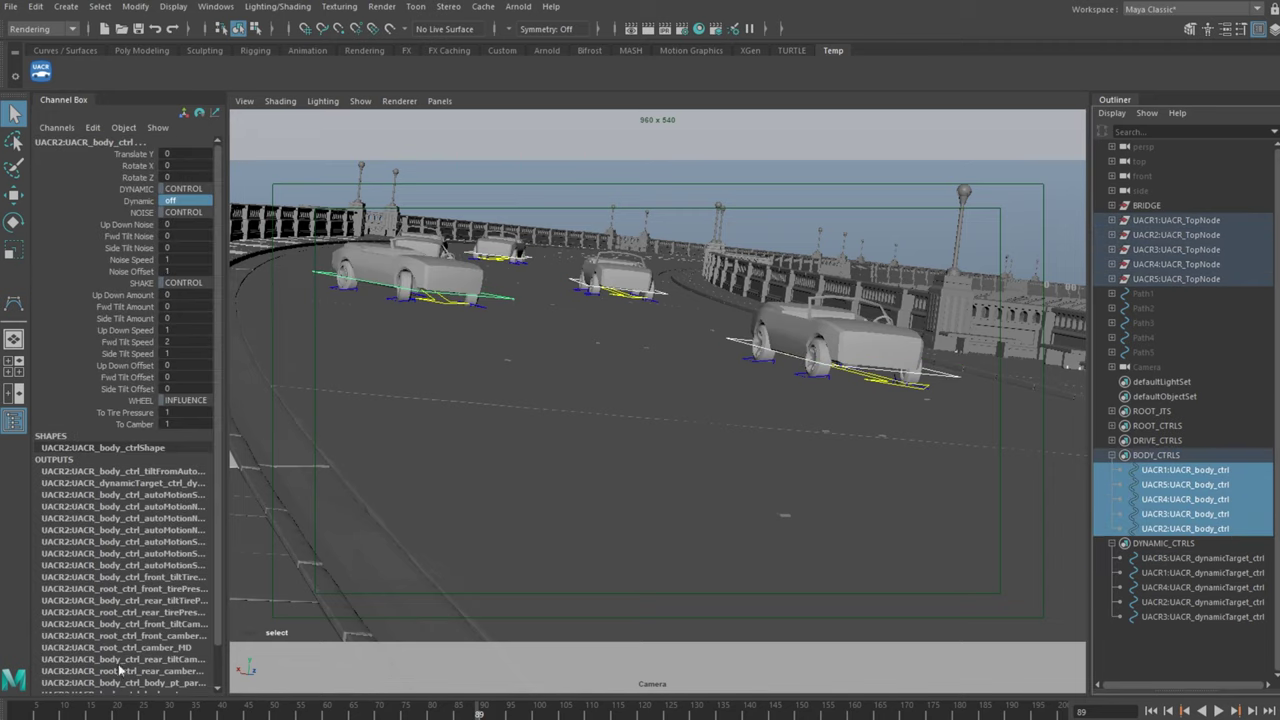
Expand the cameras group and match cam1's position to the existing Camera
{"action": "left_click", "coordinate": [1111, 382]}
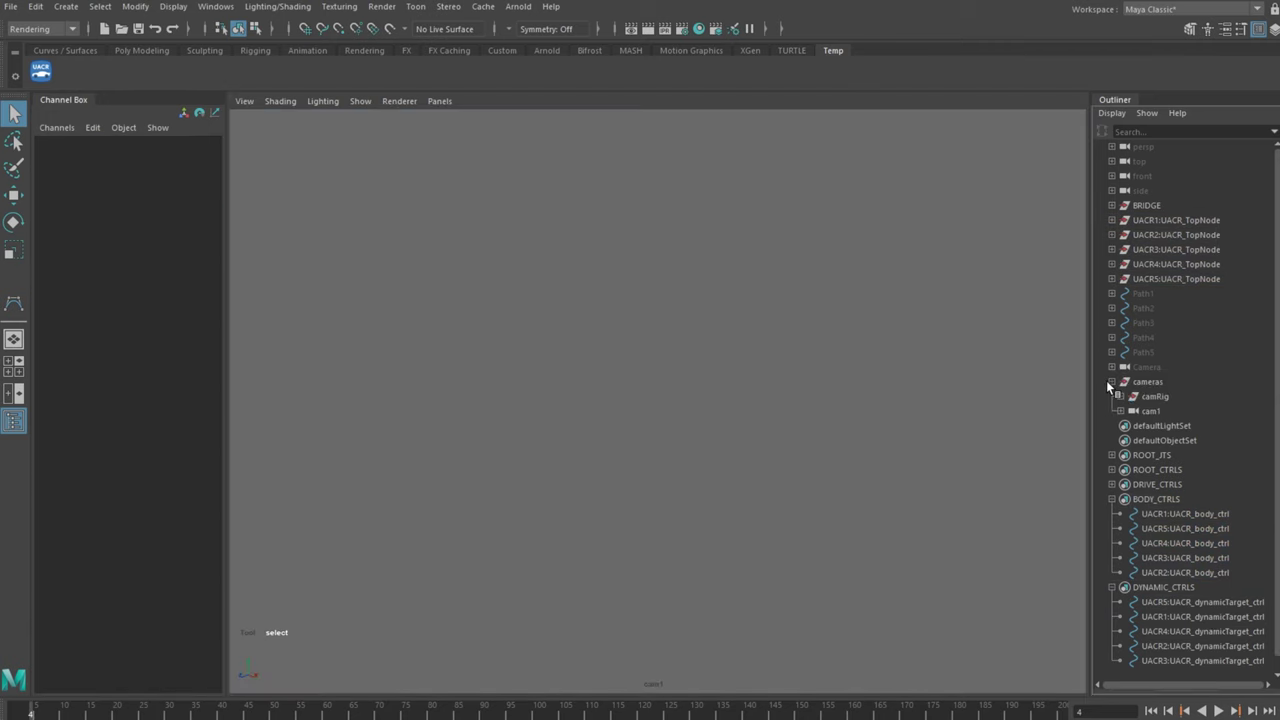
{"action": "left_click", "coordinate": [1152, 411]}
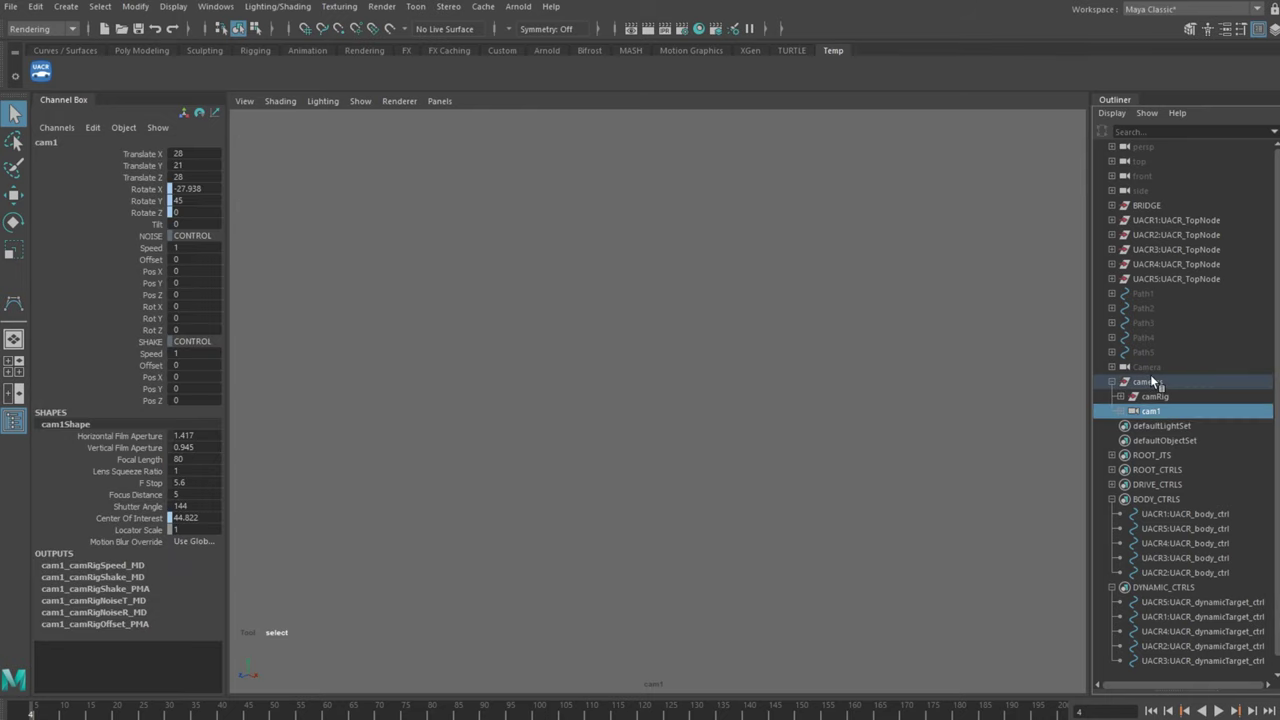
{"action": "left_click", "coordinate": [1146, 368], "text": "ctrl"}
{"action": "left_click", "coordinate": [793, 341]}
{"action": "left_click", "coordinate": [933, 276]}
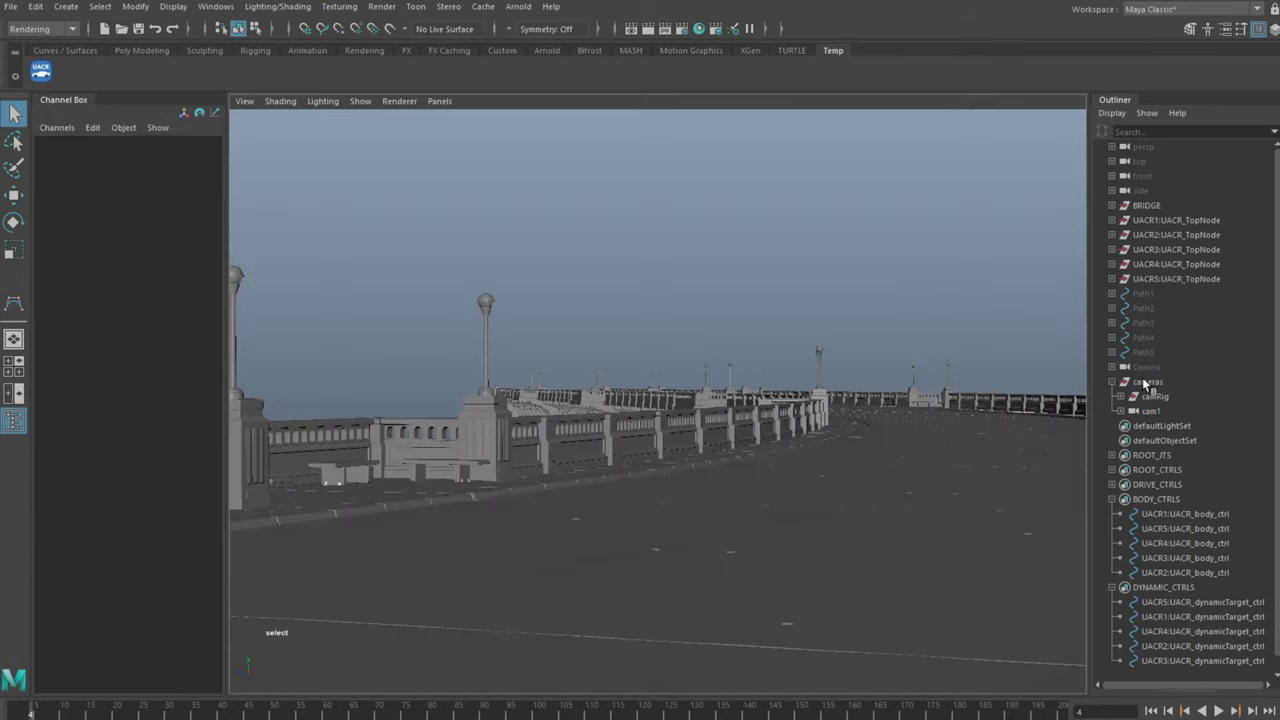
Aim cam1 along the bridge curve by moving cam1_aim to about X 32286, Y -80, Z 17056, checking the framing at frame 60
{"action": "left_click", "coordinate": [1120, 411]}
{"action": "left_click", "coordinate": [1120, 411]}
{"action": "left_click", "coordinate": [1121, 397]}
{"action": "left_click", "coordinate": [1130, 411]}
{"action": "left_click", "coordinate": [1168, 426]}
{"action": "key", "text": "w"}
{"action": "left_click_drag", "start_coordinate": [660, 402], "coordinate": [40, 395]}
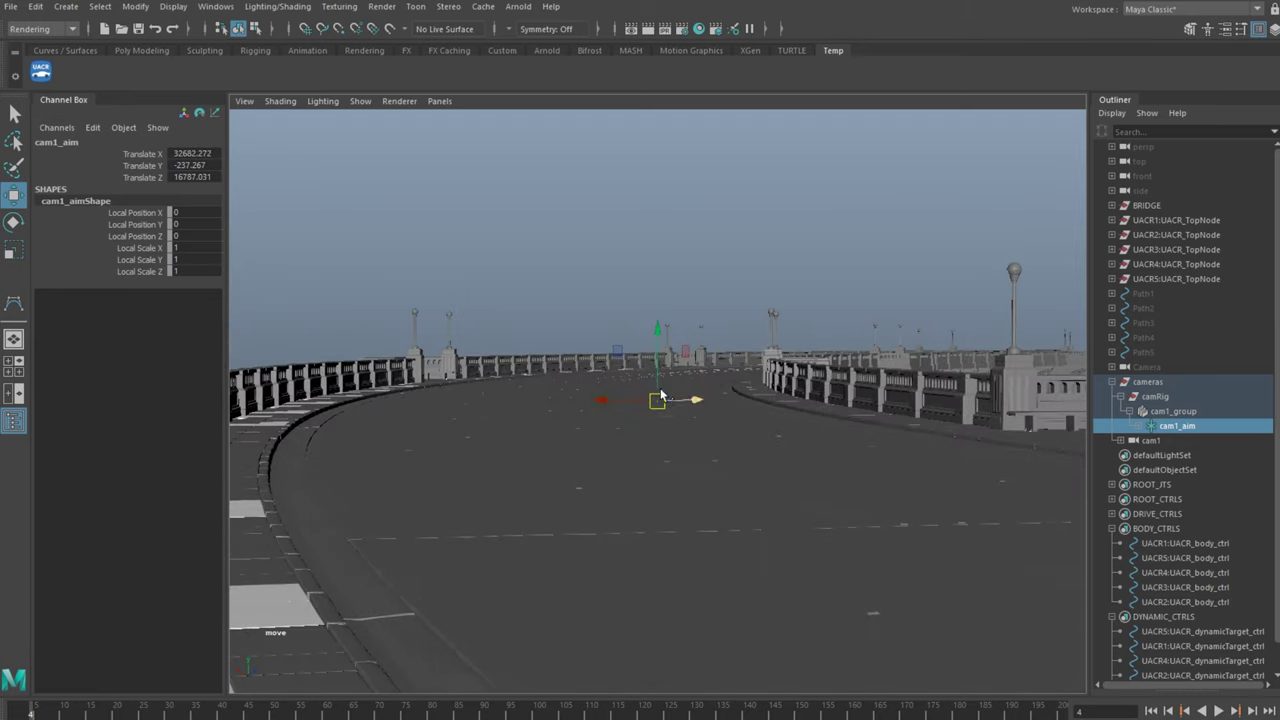
{"action": "mouse_move", "coordinate": [659, 408]}
{"action": "left_mouse_down"}
{"action": "mouse_move", "coordinate": [620, 410]}
{"action": "mouse_move", "coordinate": [644, 425]}
{"action": "left_mouse_up"}
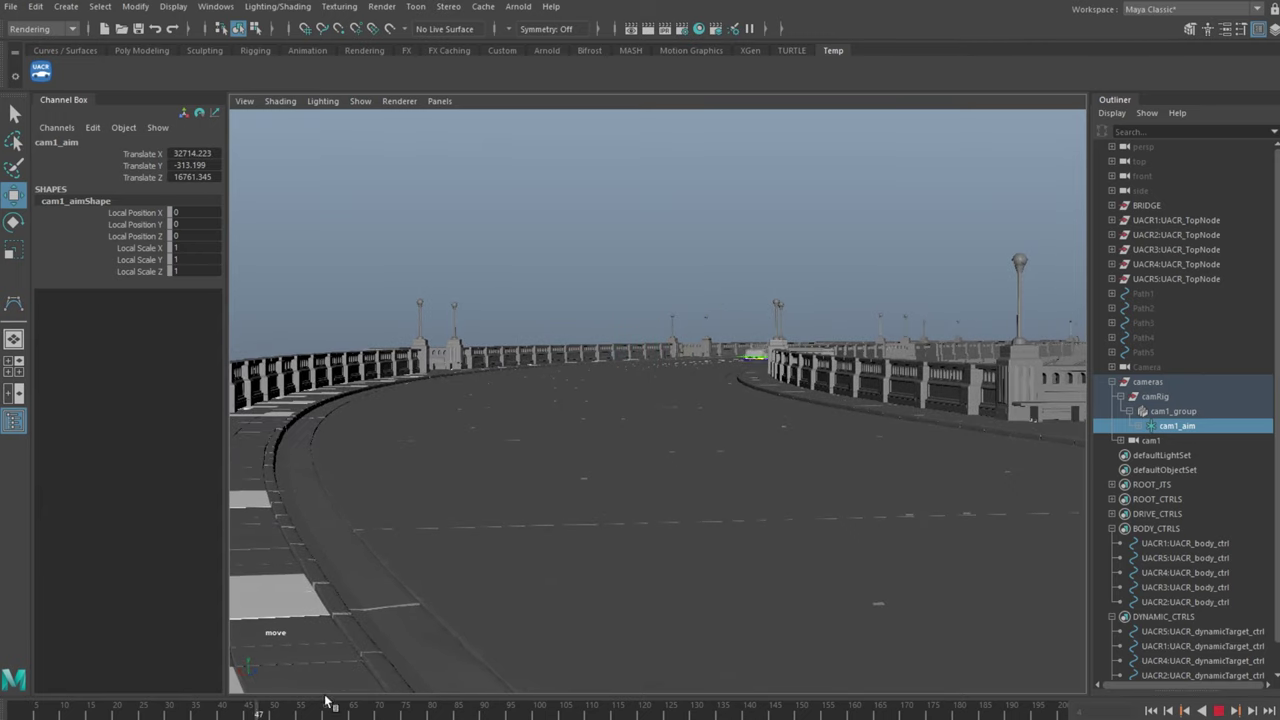
{"action": "left_click_drag", "start_coordinate": [325, 702], "coordinate": [402, 692]}
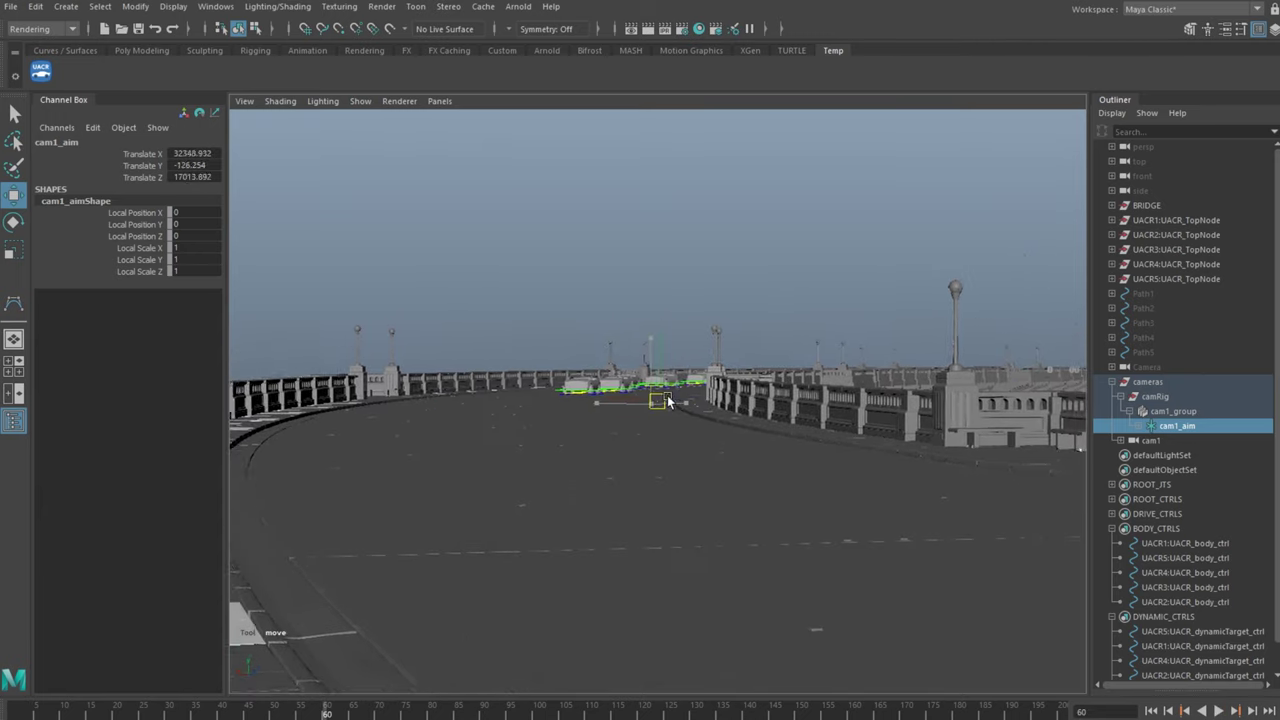
{"action": "left_click_drag", "start_coordinate": [661, 399], "coordinate": [665, 392]}
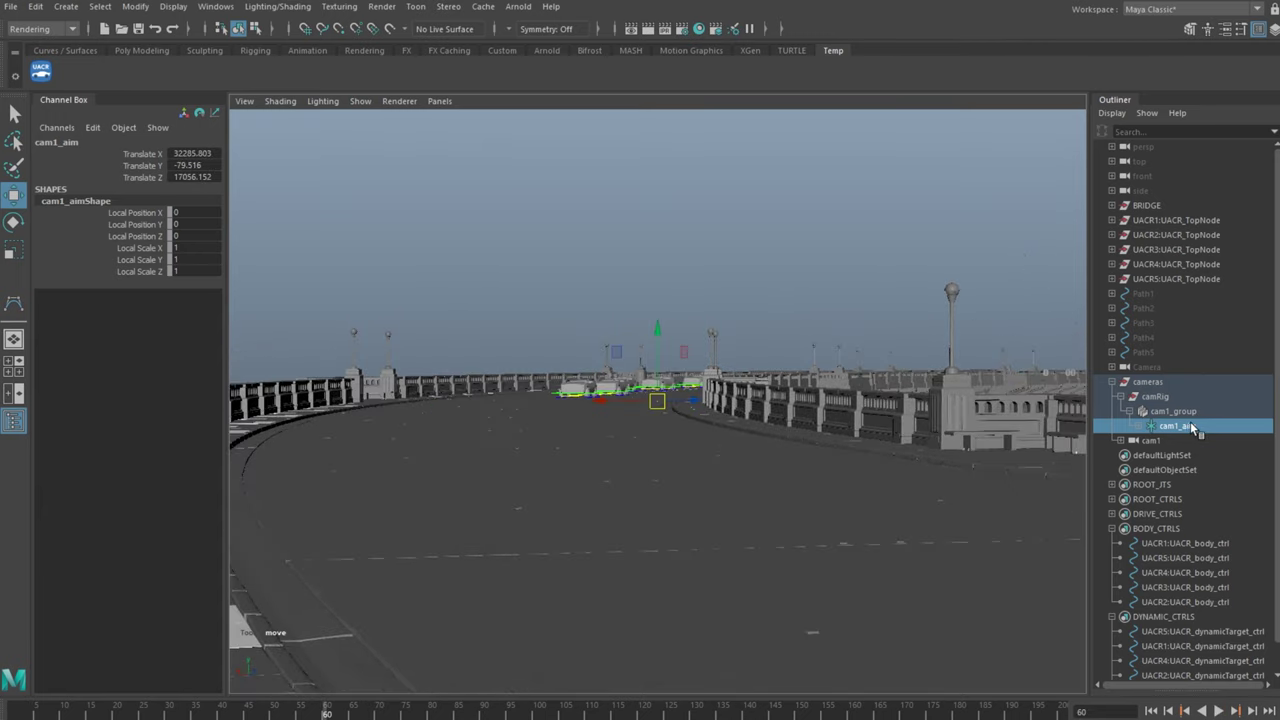
Set cam1's Tilt to about 6.87 and reframe the distant cars at frame 60
{"action": "left_click", "coordinate": [1163, 441]}
{"action": "left_click", "coordinate": [156, 224]}
{"action": "middle_click_drag", "start_coordinate": [563, 414], "coordinate": [1044, 437]}
{"action": "middle_click_drag", "start_coordinate": [679, 503], "coordinate": [707, 503], "text": "alt"}
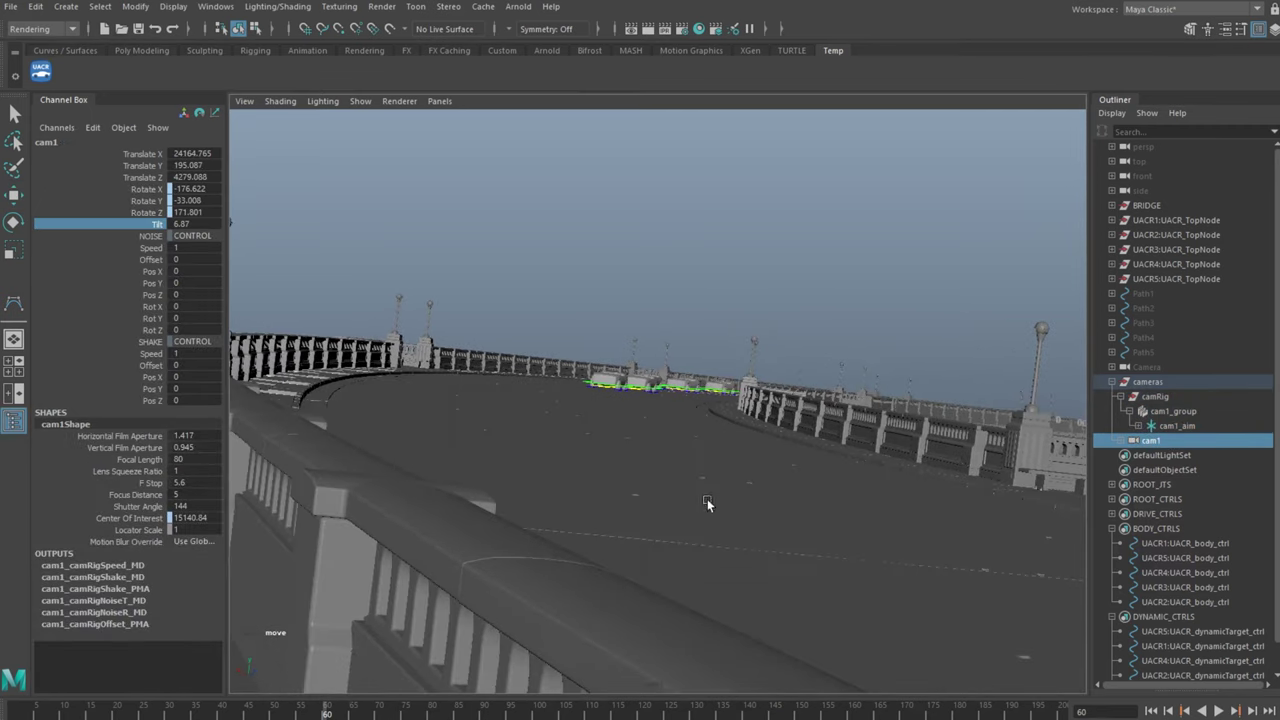
Adjust cam1's framing for the approaching cars and go to frame 98
{"action": "left_click_drag", "start_coordinate": [308, 714], "coordinate": [550, 708]}
{"action": "middle_click_drag", "start_coordinate": [718, 507], "coordinate": [691, 499], "text": "alt"}
{"action": "left_click_drag", "start_coordinate": [551, 712], "coordinate": [521, 714]}
{"action": "left_click_drag", "start_coordinate": [521, 714], "coordinate": [527, 714]}
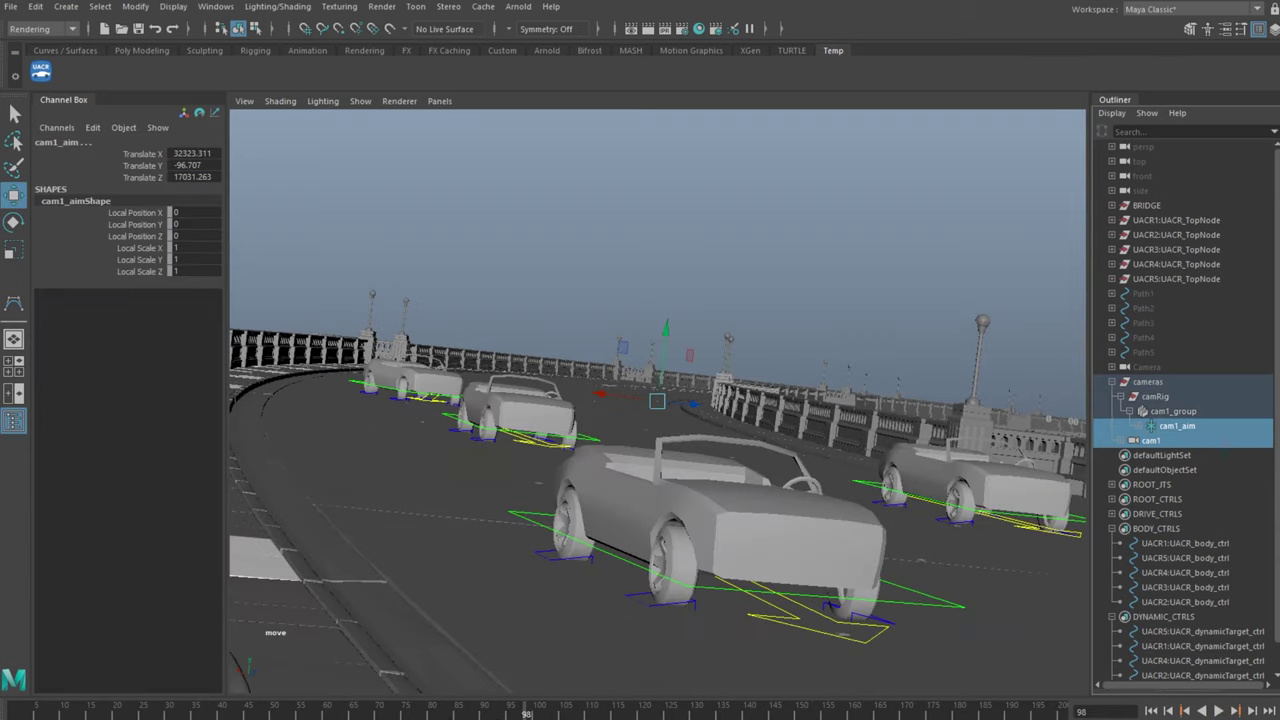
Key Translate X, Y and Z of cam1_aim and cam1 at frame 98, rekey them after tightening the framing, and play back
{"action": "left_click_drag", "start_coordinate": [142, 154], "coordinate": [141, 177]}
{"action": "right_click", "coordinate": [141, 177]}
{"action": "left_click", "coordinate": [180, 206]}
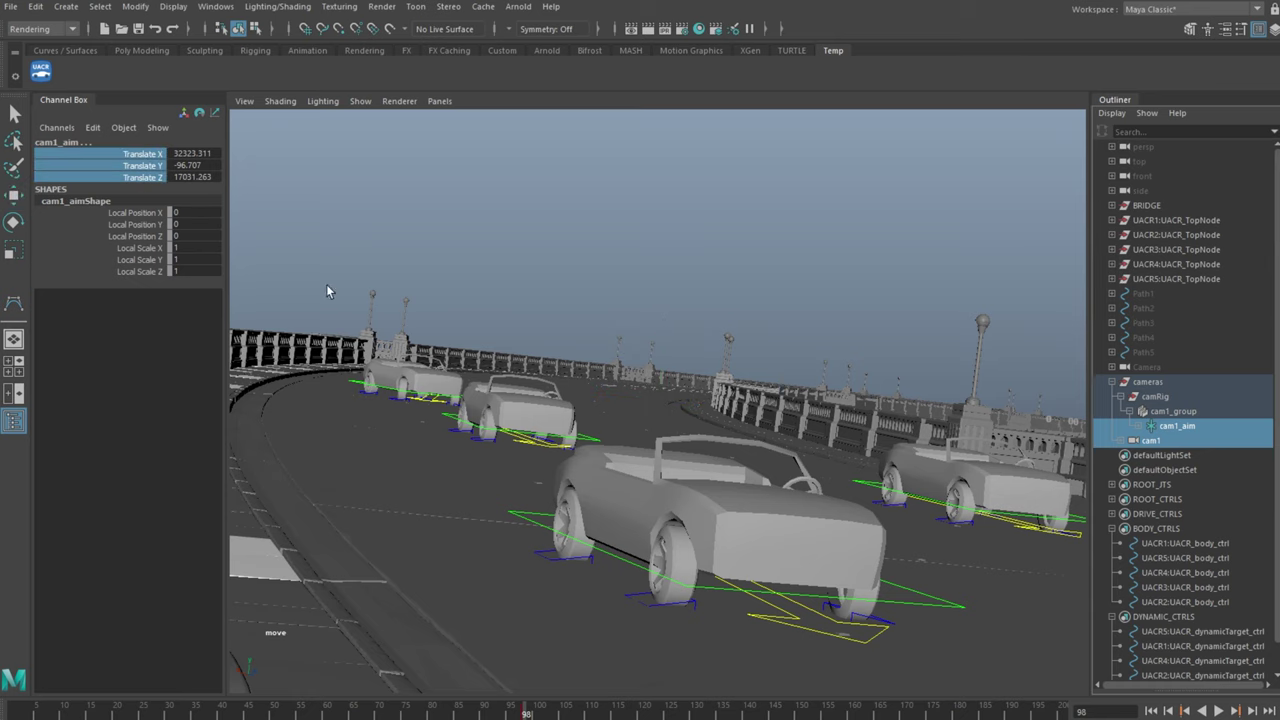
{"action": "middle_click_drag", "start_coordinate": [700, 530], "coordinate": [748, 481], "text": "alt"}
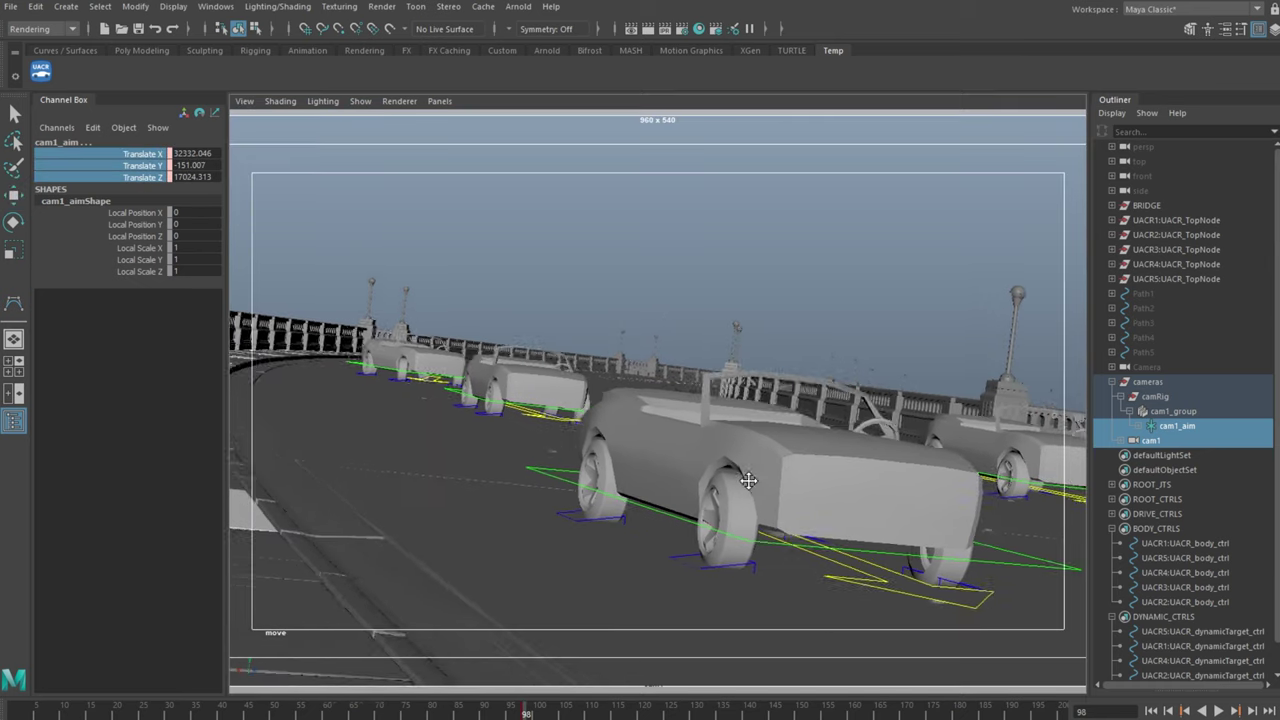
{"action": "right_click", "coordinate": [123, 179]}
{"action": "left_click", "coordinate": [172, 199]}
{"action": "key", "text": "alt+v"}
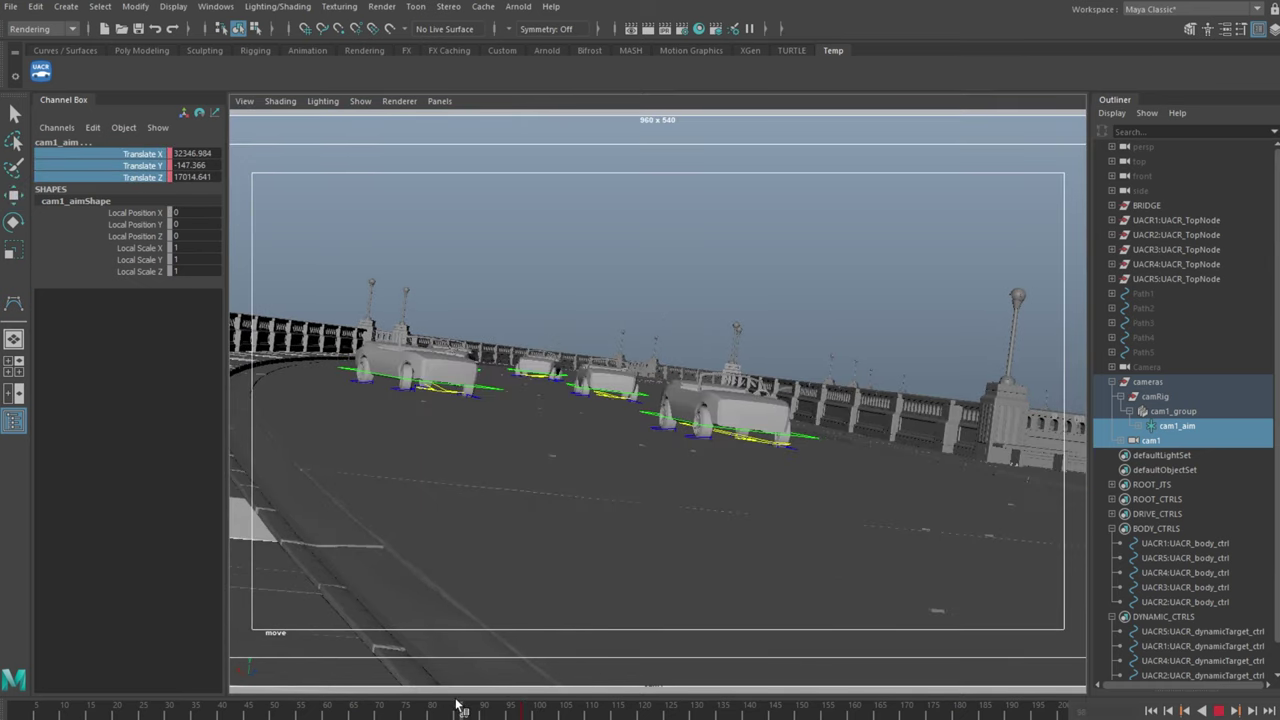
At about frame 84, move cam1_aim to reframe the oncoming cars, key its Translate X, Y and Z, and play back
{"action": "left_click", "coordinate": [457, 706]}
{"action": "left_click", "coordinate": [1176, 428]}
{"action": "key", "text": "w"}
{"action": "left_click_drag", "start_coordinate": [657, 401], "coordinate": [575, 377]}
{"action": "right_click", "coordinate": [149, 157]}
{"action": "left_click", "coordinate": [190, 183]}
{"action": "key", "text": "alt+v"}
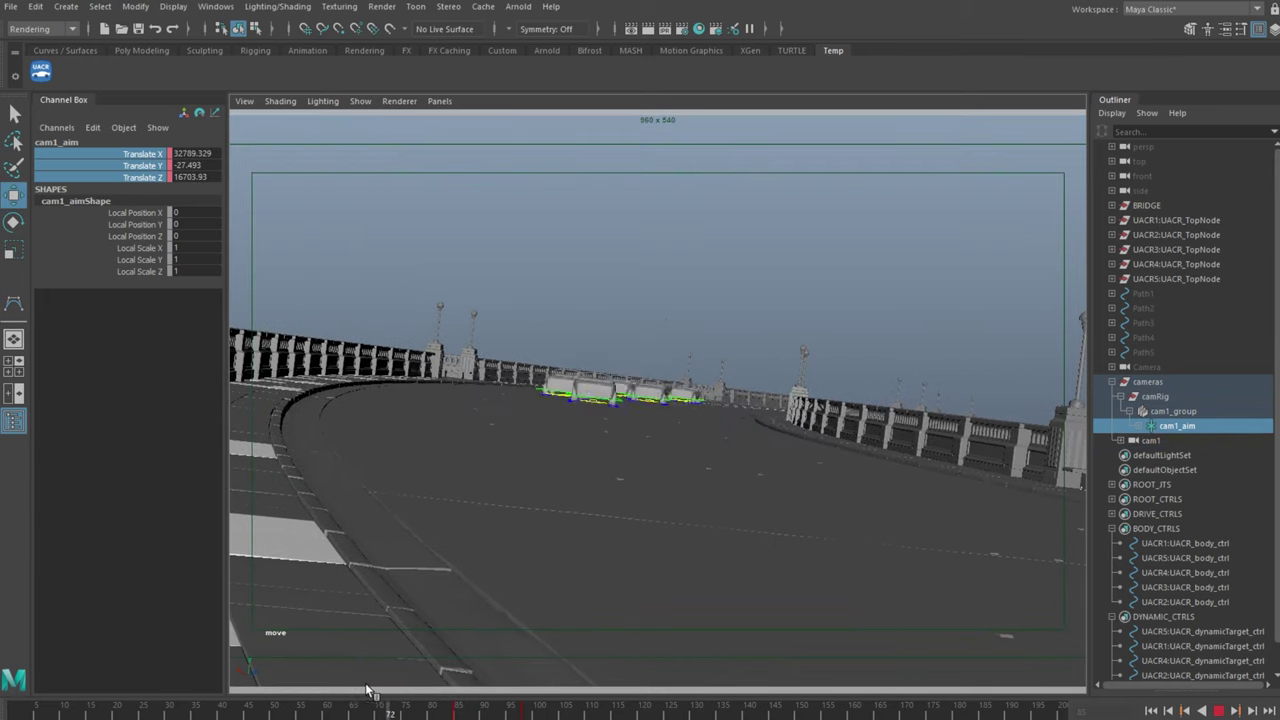
At about frame 35, move cam1_aim to reframe the distant cars and key its Translate X, Y and Z
{"action": "left_click_drag", "start_coordinate": [658, 401], "coordinate": [749, 400]}
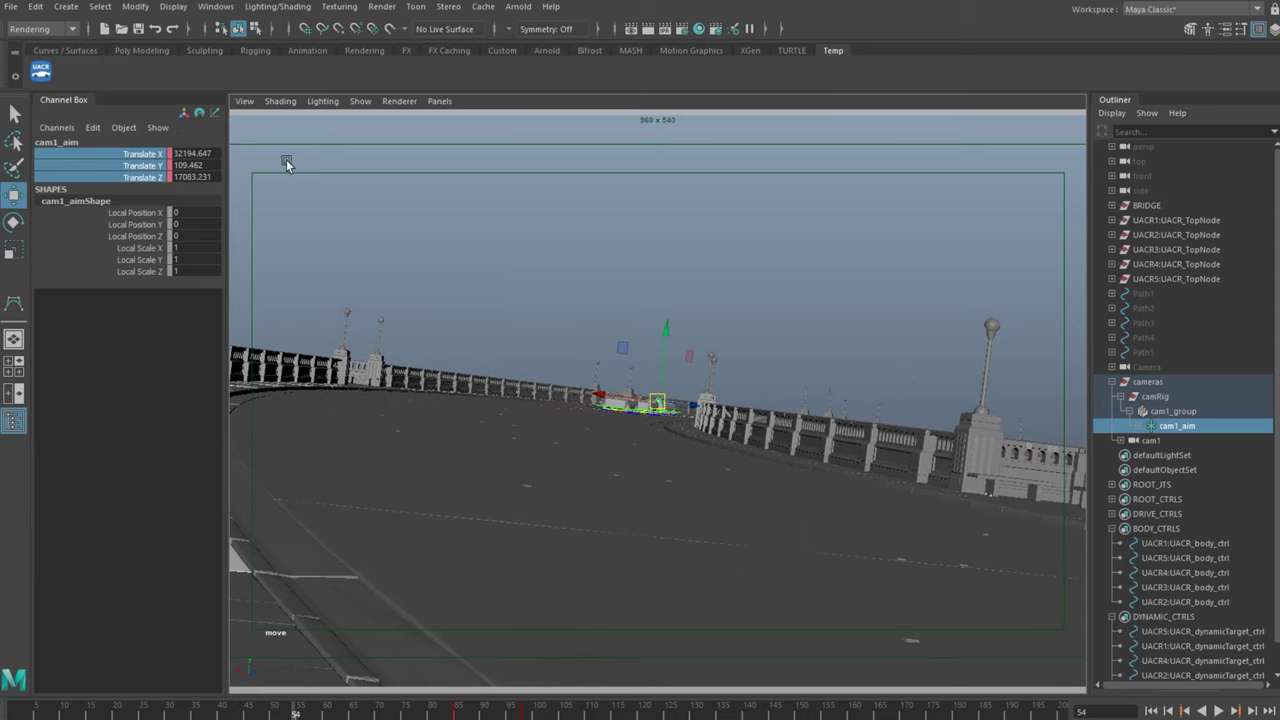
{"action": "right_click", "coordinate": [150, 158]}
{"action": "left_click", "coordinate": [185, 189]}
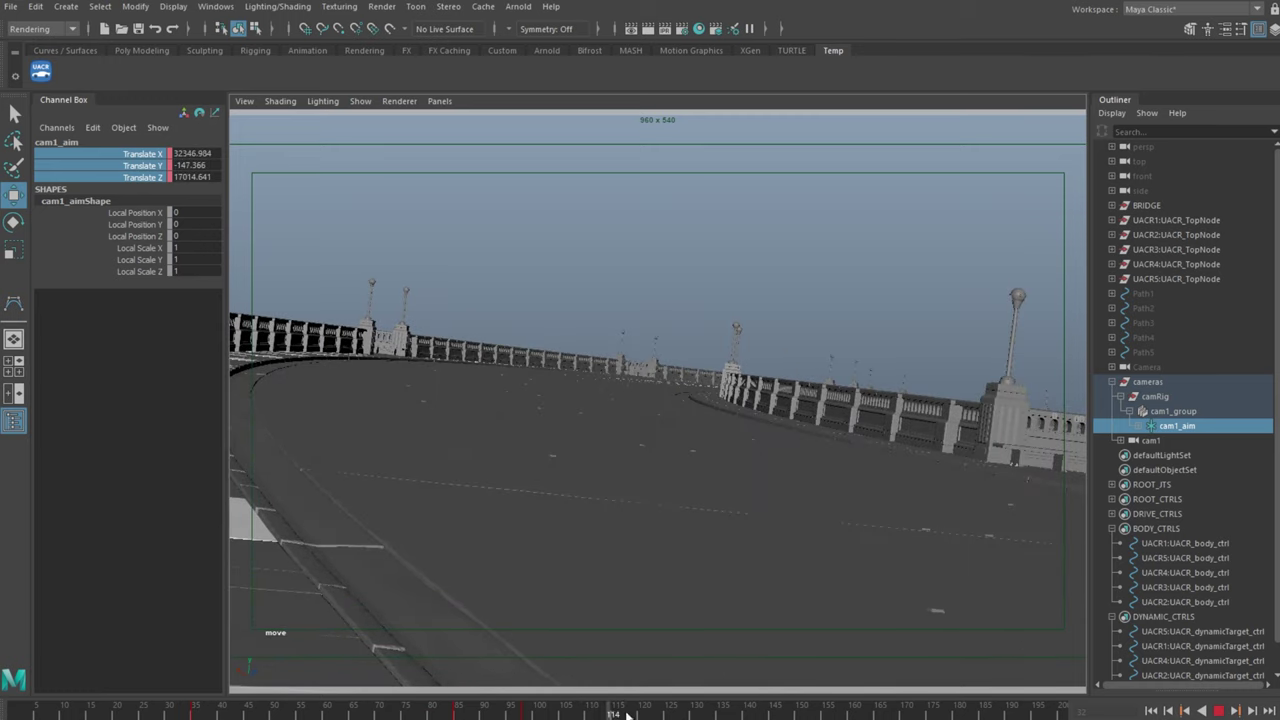
At frame 118, move cam1_aim to follow the cars past the bridge railing and key its Translate X, Y and Z
{"action": "left_click_drag", "start_coordinate": [657, 423], "coordinate": [1000, 442]}
{"action": "right_click", "coordinate": [152, 176]}
{"action": "left_click", "coordinate": [201, 212]}
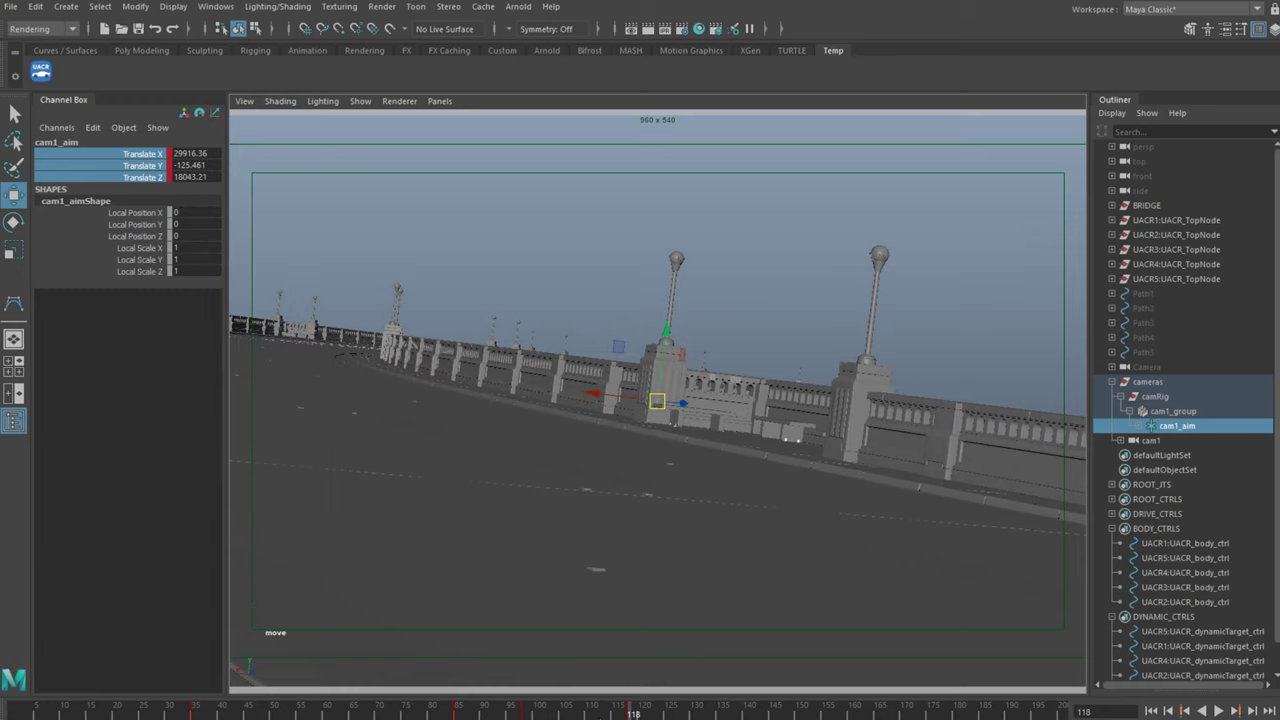
Play back the keyed camera move and shorten the playback range to end at frame 120
{"action": "left_click_drag", "start_coordinate": [624, 713], "coordinate": [257, 708]}
{"action": "key", "text": "alt+v"}
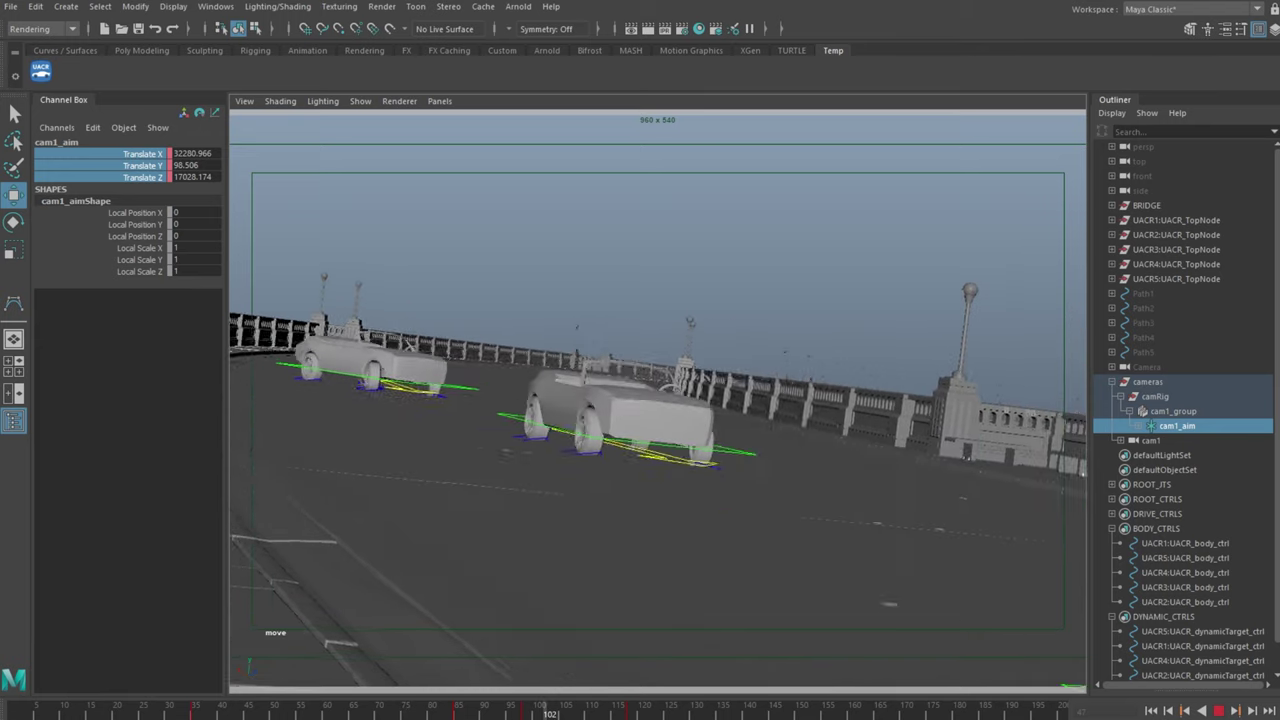
{"action": "key", "text": "alt+v"}
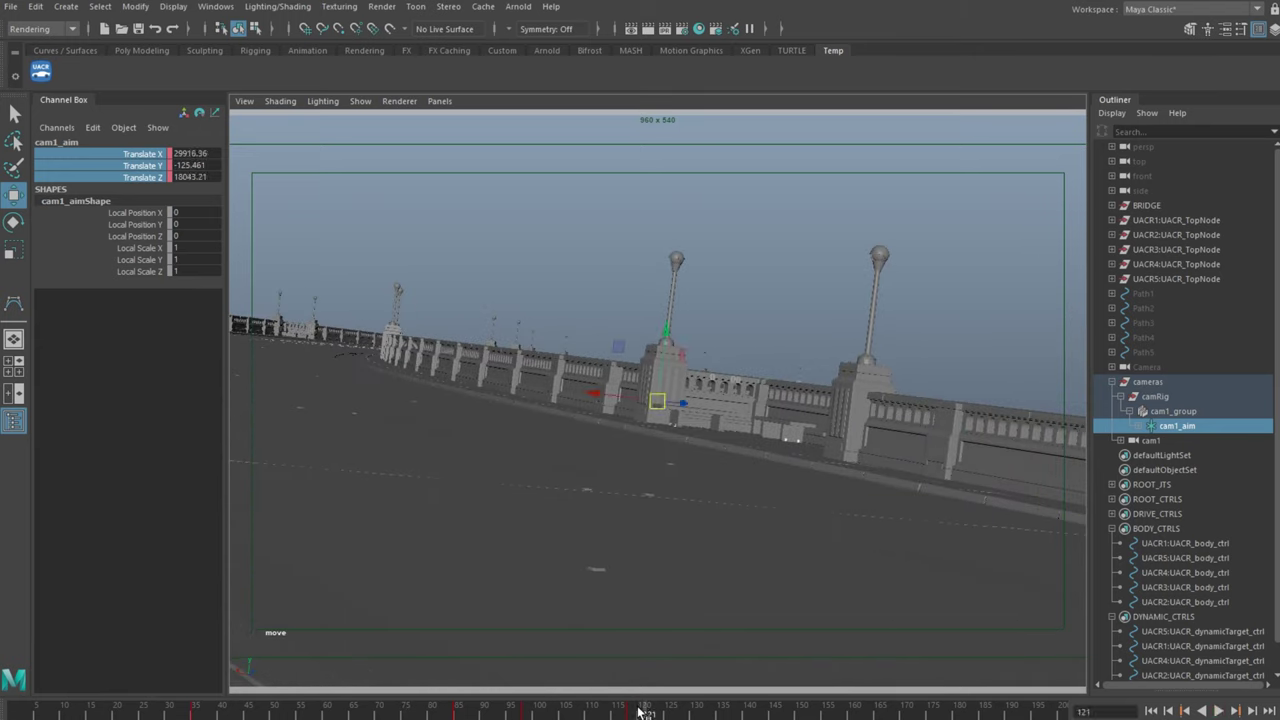
{"action": "left_click_drag", "start_coordinate": [638, 711], "coordinate": [631, 712]}
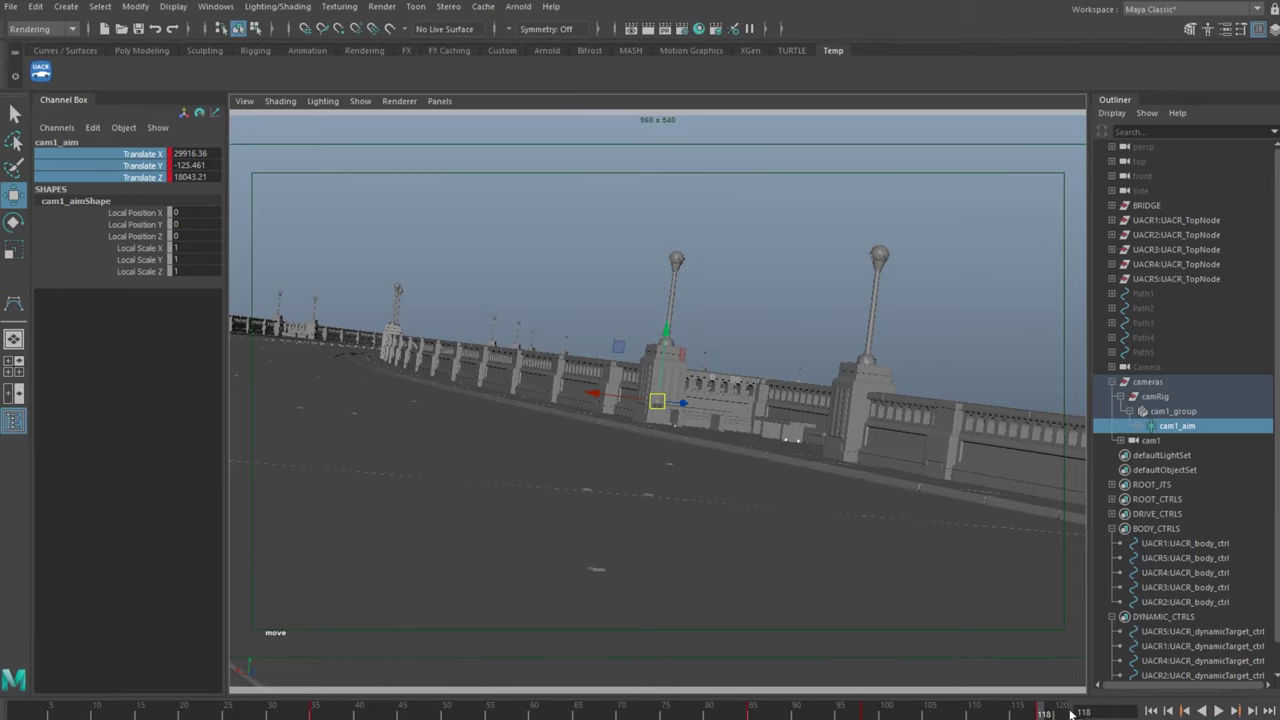
{"action": "left_click_drag", "start_coordinate": [1005, 714], "coordinate": [597, 713]}
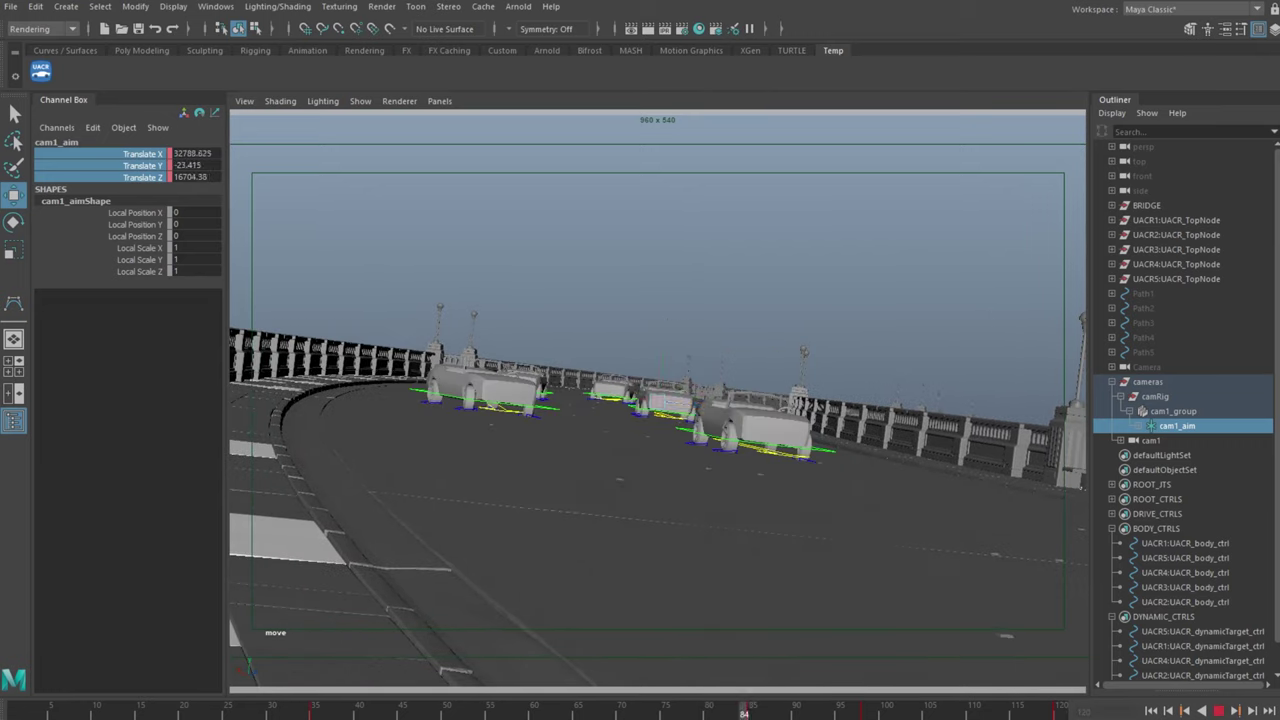
Set cam1's noise Pos X and Pos Y to 5 and noise Rot X and Rot Y to 0.2
{"action": "left_click", "coordinate": [1167, 441]}
{"action": "left_click", "coordinate": [182, 272]}
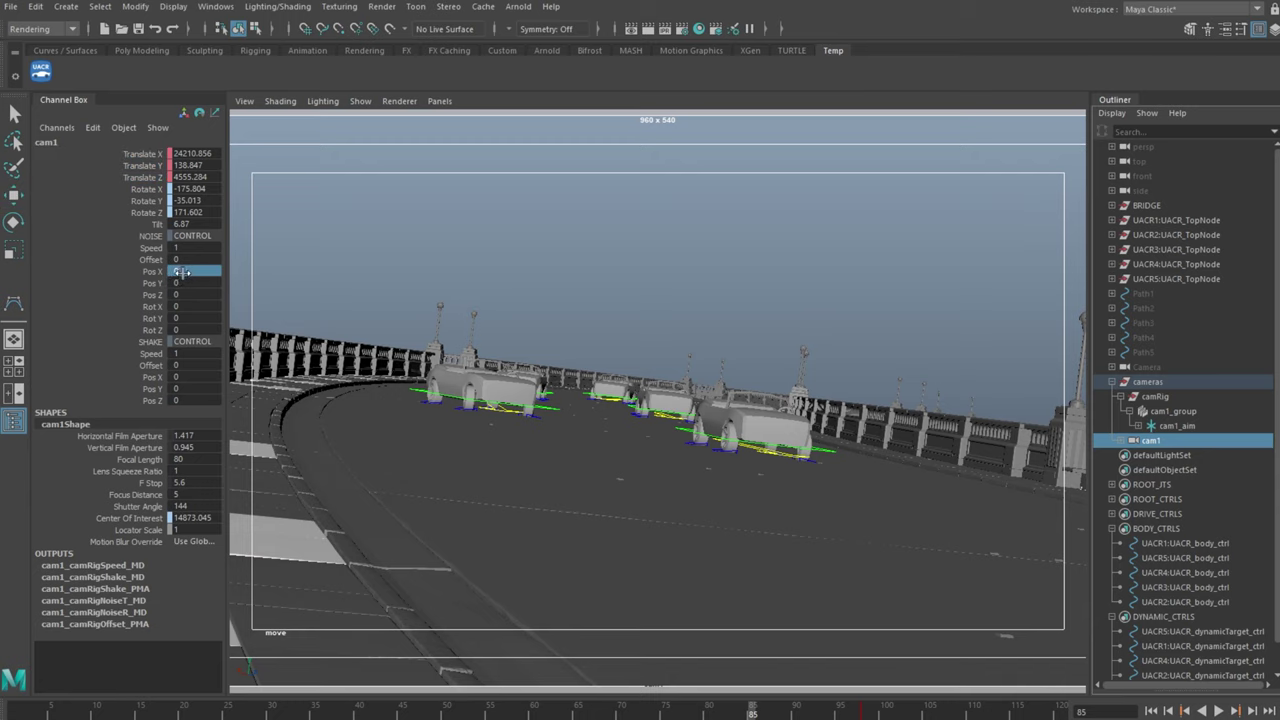
{"action": "left_click_drag", "start_coordinate": [182, 308], "coordinate": [182, 318]}
{"action": "type", "text": "0.2"}
{"action": "key", "text": "Return"}
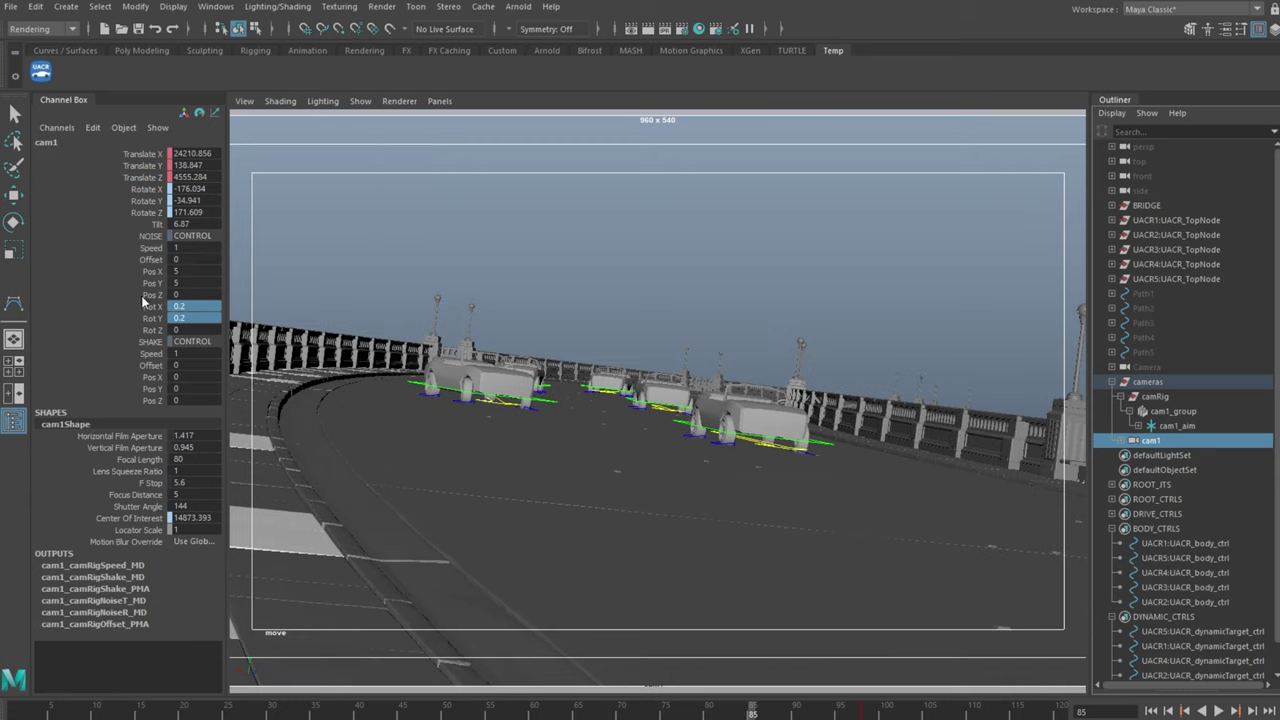
Hide the UACR2 through UACR5 top nodes so only the UACR1 car is displayed
{"action": "left_click", "coordinate": [1195, 234]}
{"action": "left_click", "coordinate": [1200, 279], "text": "shift"}
{"action": "key", "text": "ctrl+h"}
{"action": "left_click", "coordinate": [923, 254]}
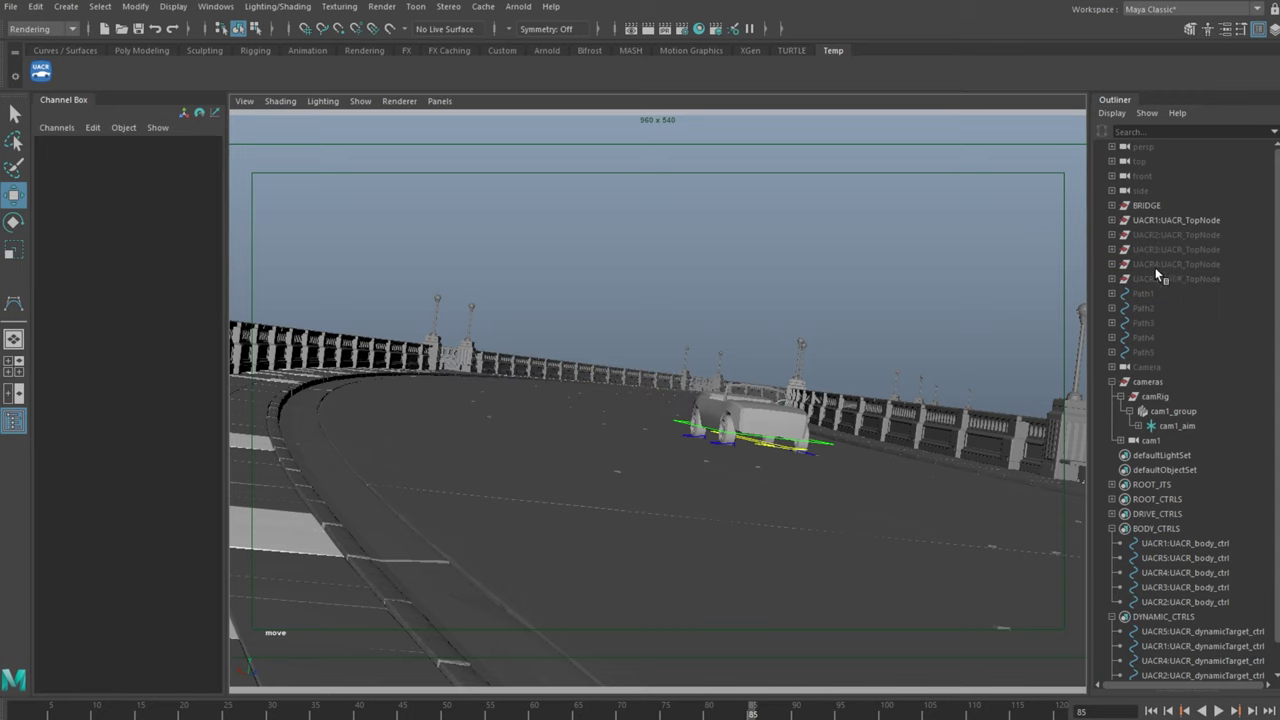
Show the UACR2 top node instead of UACR1 and play back the camera noise with that single car
{"action": "left_click", "coordinate": [1181, 236]}
{"action": "key", "text": "h"}
{"action": "left_click", "coordinate": [1194, 222]}
{"action": "key", "text": "h"}
{"action": "left_click", "coordinate": [922, 256]}
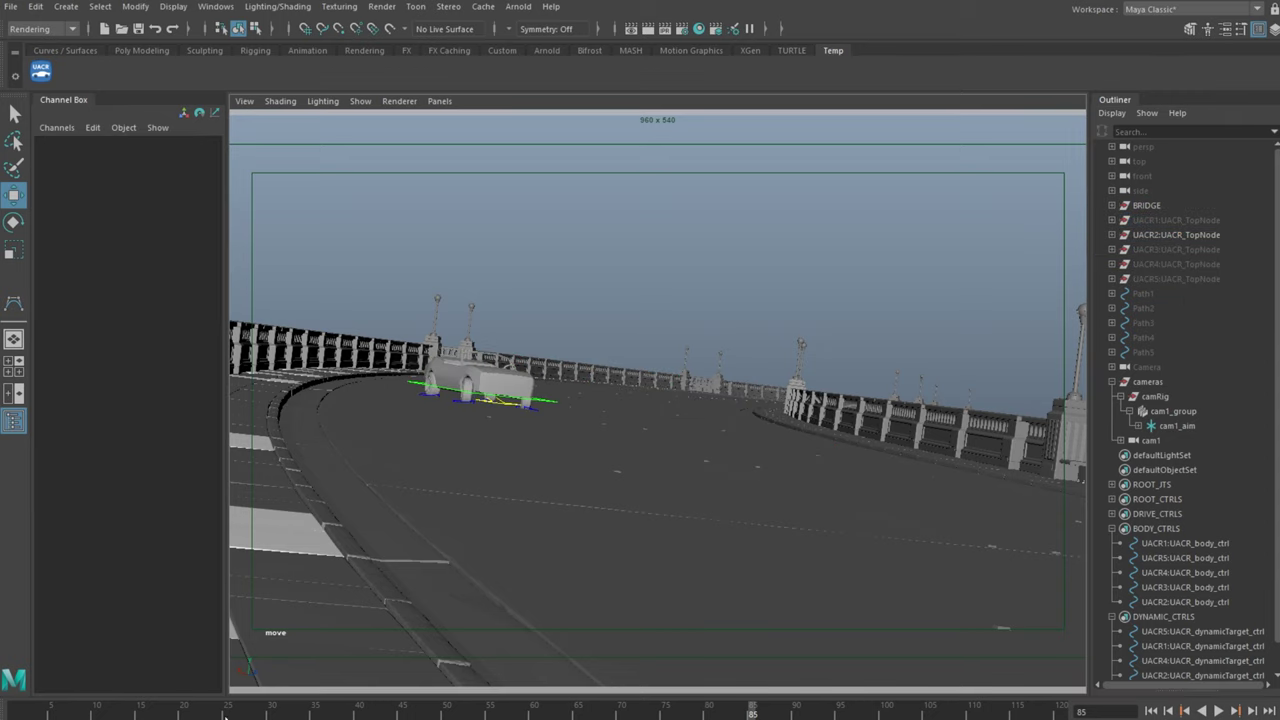
{"action": "key", "text": "alt+v"}
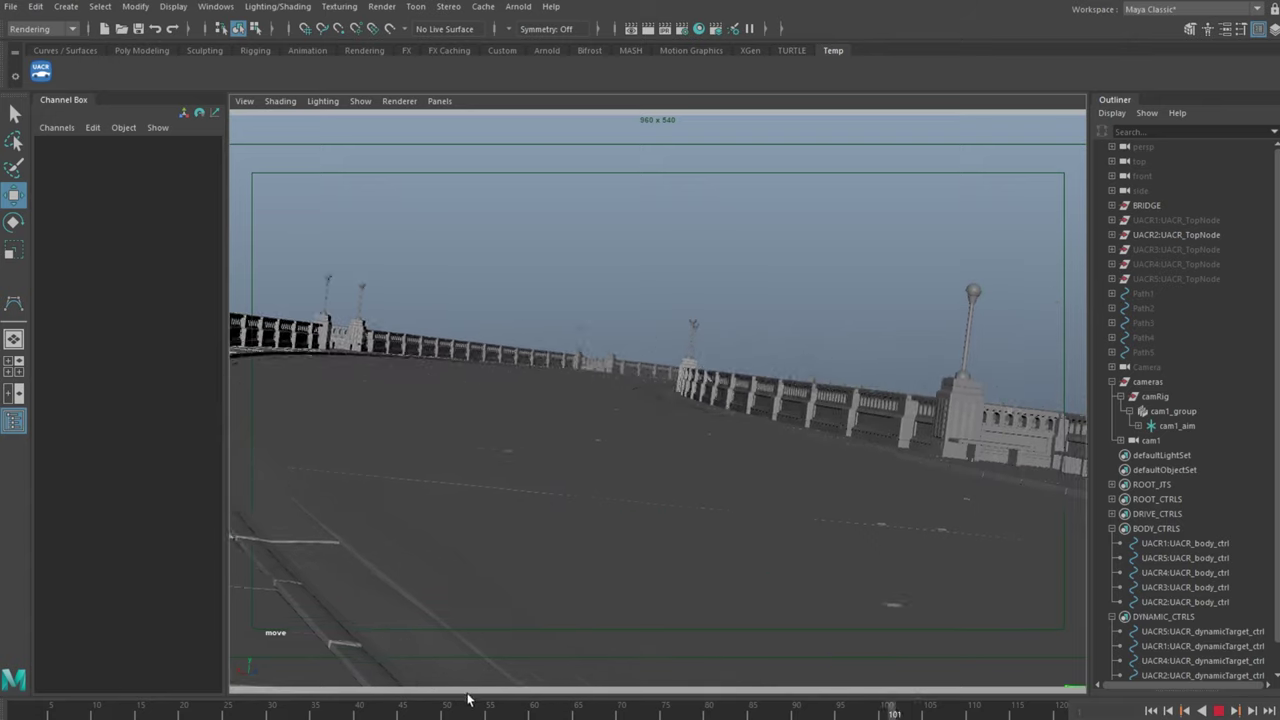
{"action": "left_click", "coordinate": [537, 710]}
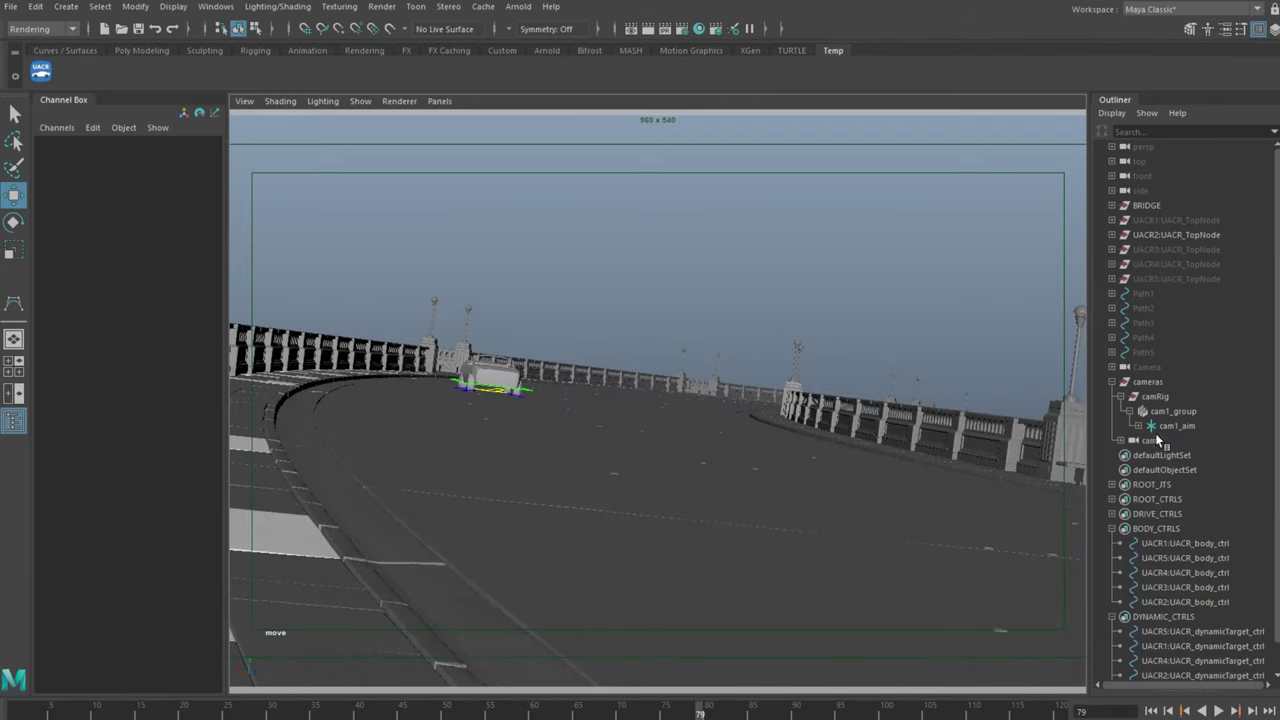
Set cam1's noise Pos X and Pos Y to 50 and play back the shot
{"action": "left_click", "coordinate": [1157, 440]}
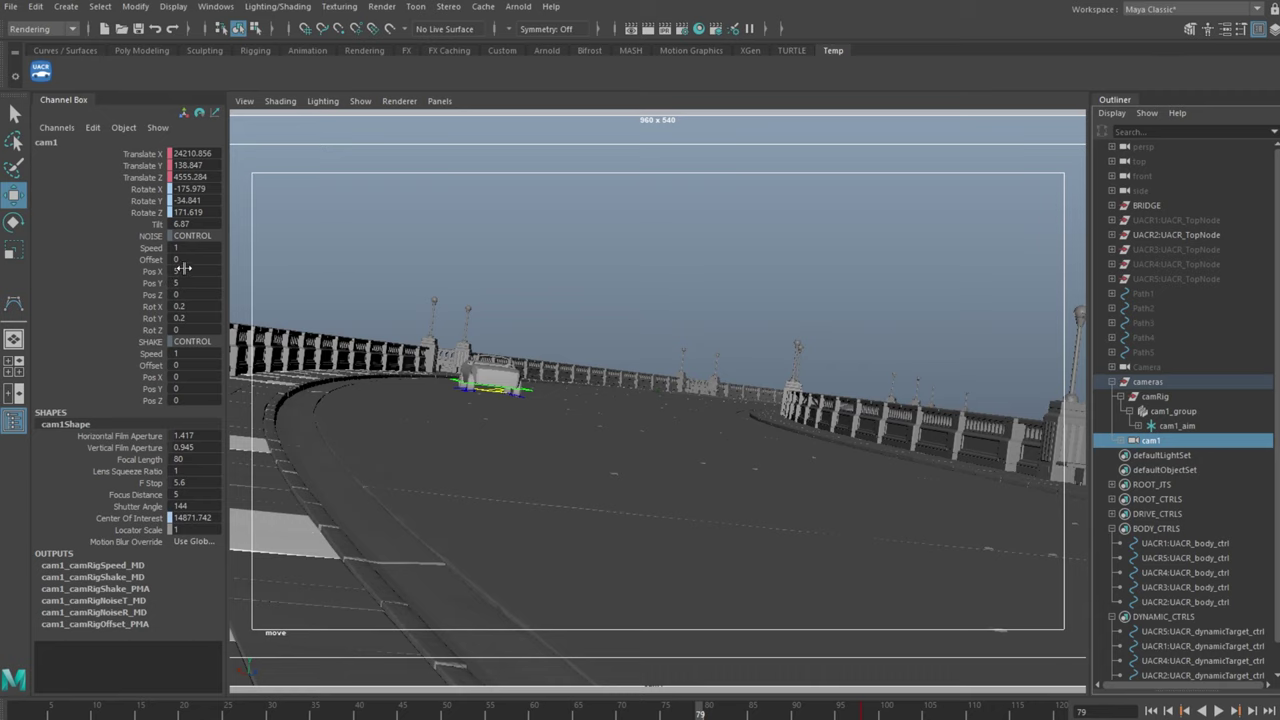
{"action": "type", "text": "50"}
{"action": "key", "text": "Return"}
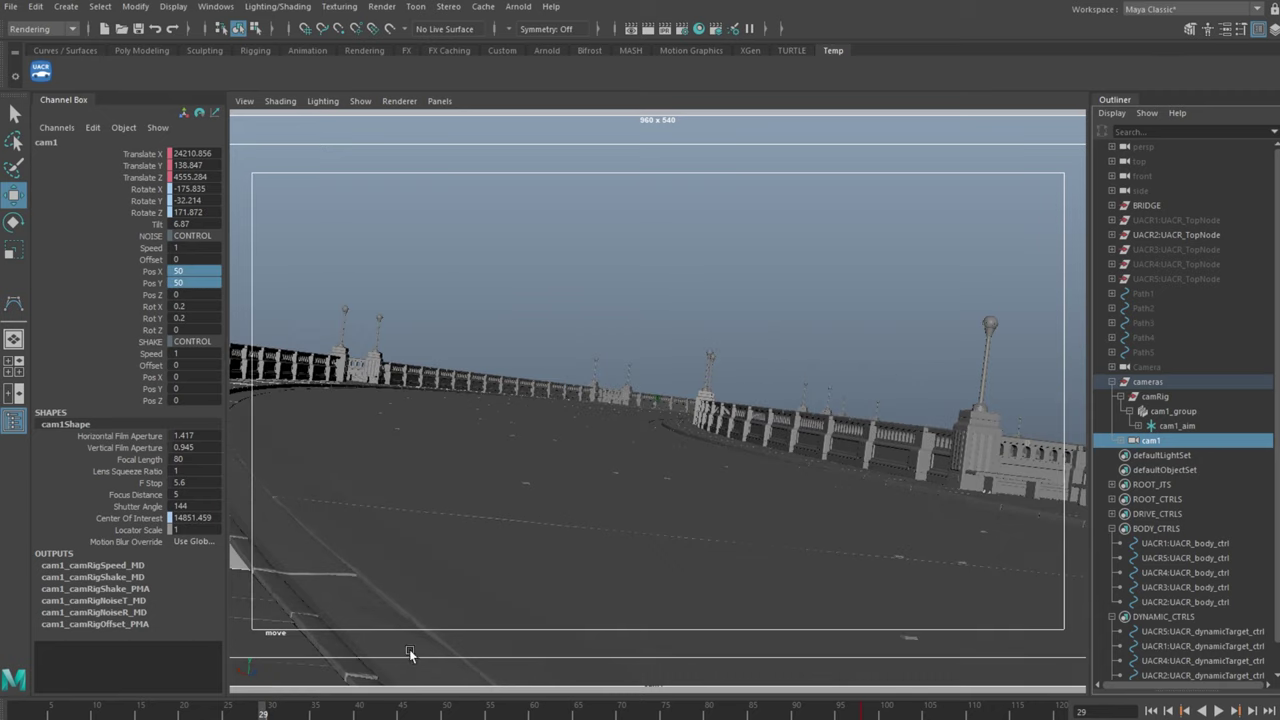
{"action": "left_click_drag", "start_coordinate": [249, 710], "coordinate": [96, 714]}
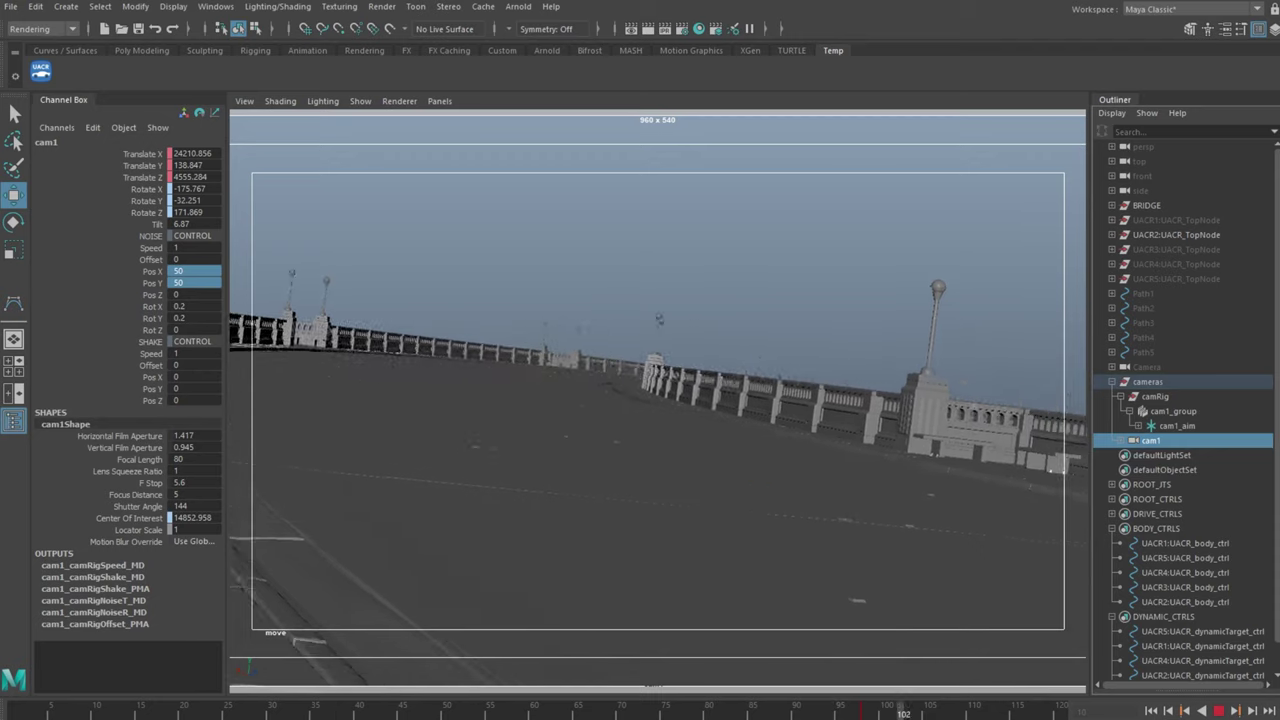
{"action": "key", "text": "Escape"}
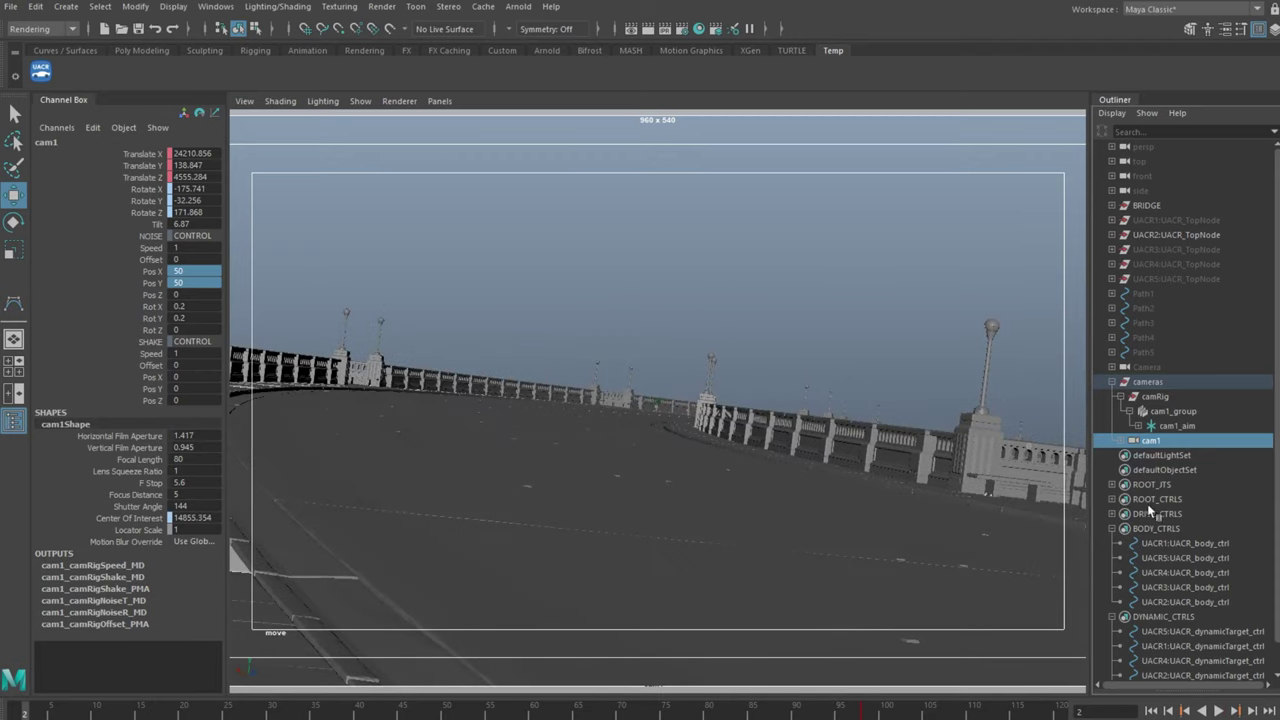
Unhide all five car top nodes and play back the full shot
{"action": "left_click", "coordinate": [1172, 219]}
{"action": "left_click", "coordinate": [1189, 277], "text": "shift"}
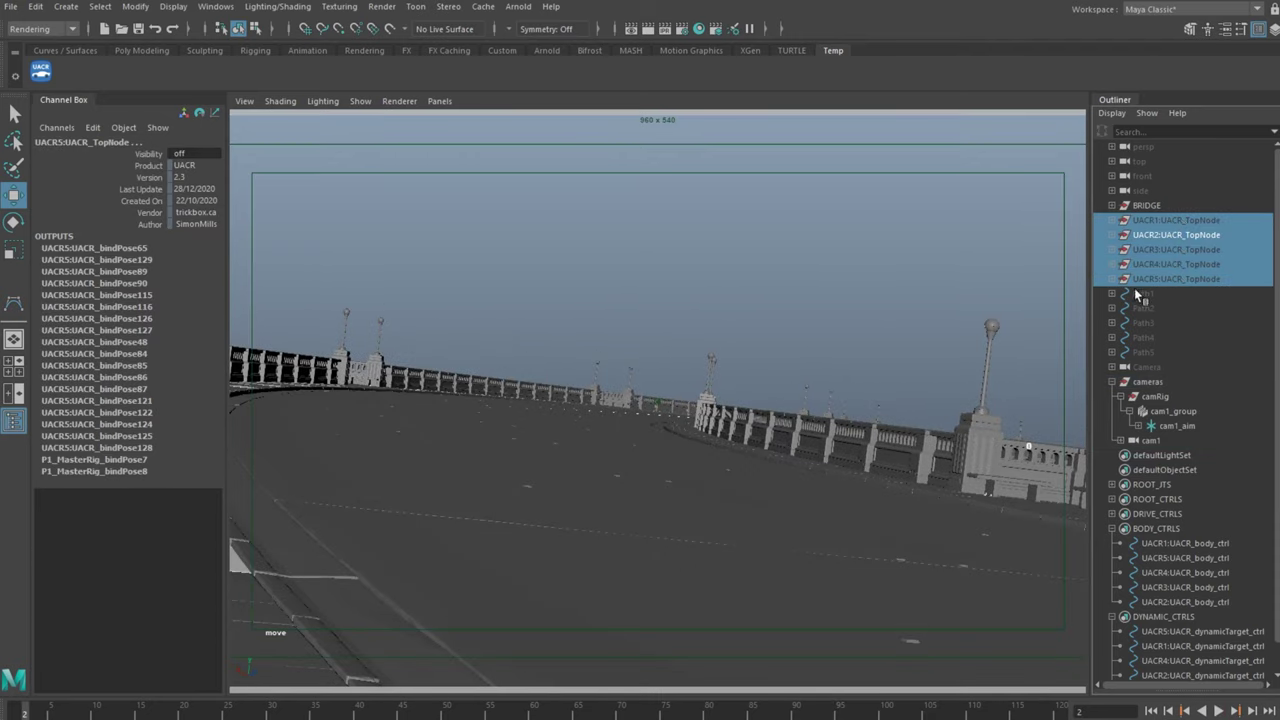
{"action": "left_click", "coordinate": [869, 348]}
{"action": "left_click_drag", "start_coordinate": [226, 714], "coordinate": [674, 714]}
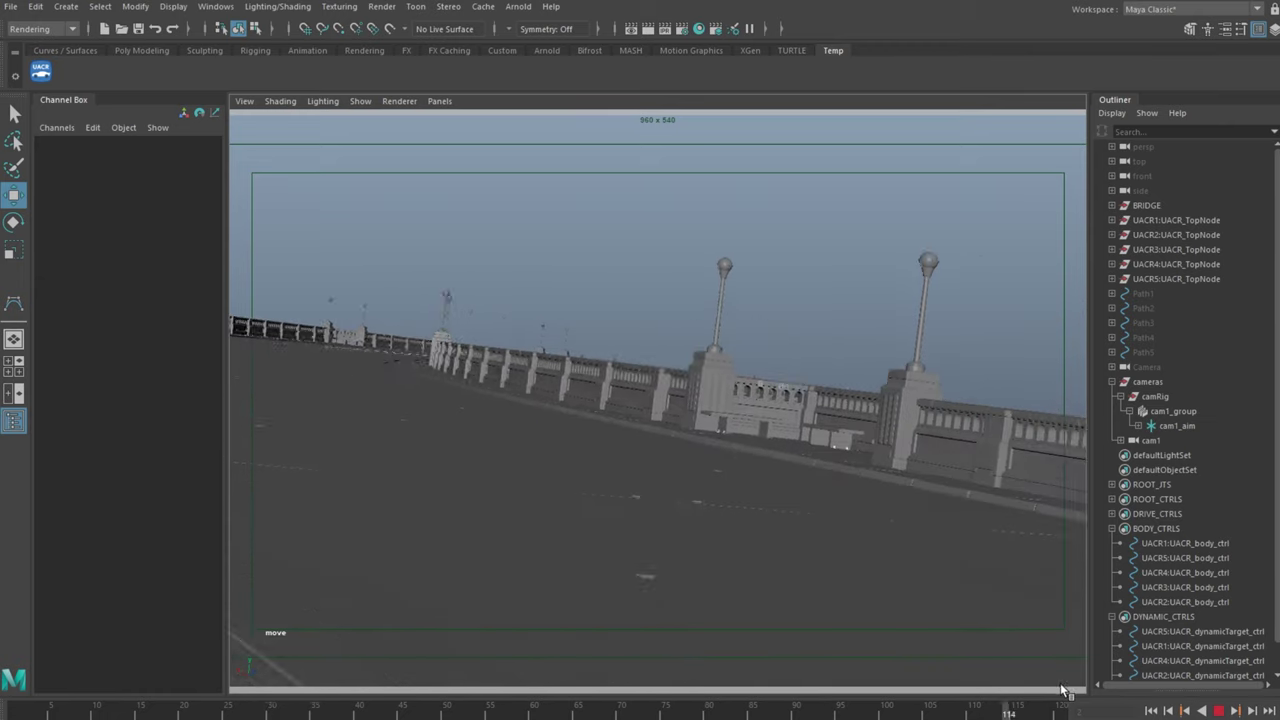
Limit the camera viewport's display to polygons only and play back from the start
{"action": "left_click", "coordinate": [360, 101]}
{"action": "left_click", "coordinate": [400, 177]}
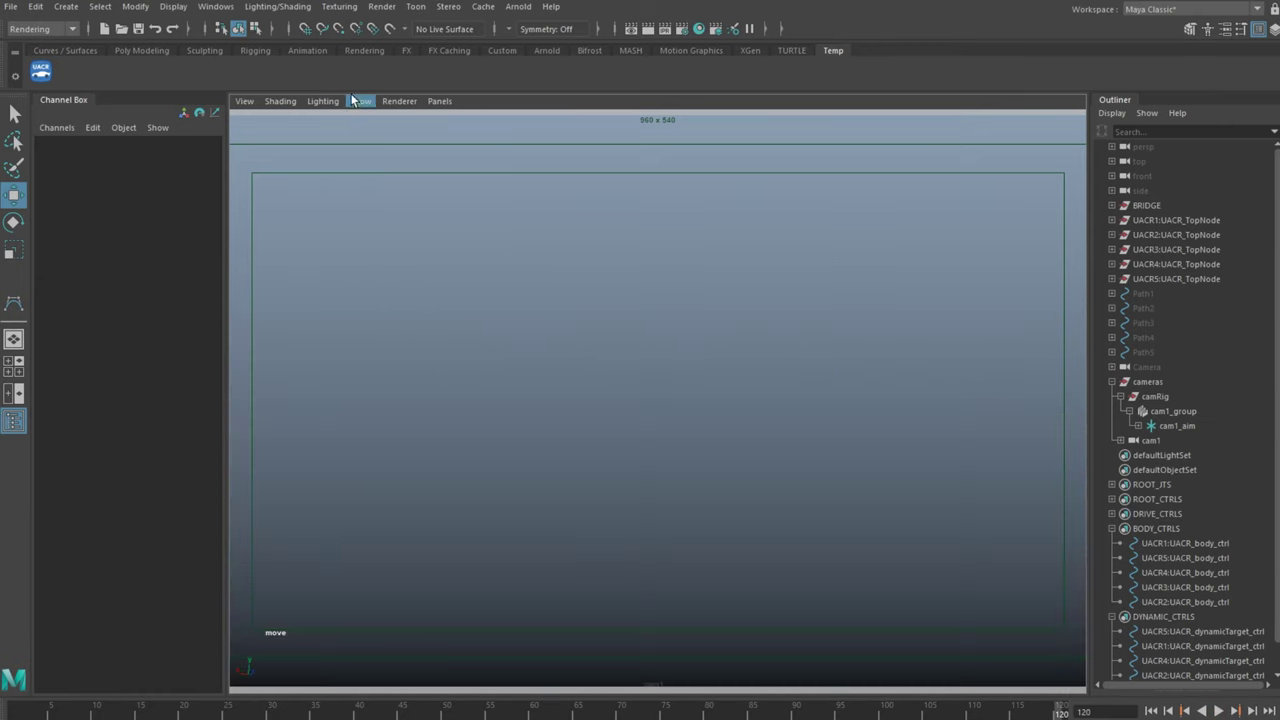
{"action": "left_click", "coordinate": [360, 101]}
{"action": "left_click", "coordinate": [416, 252]}
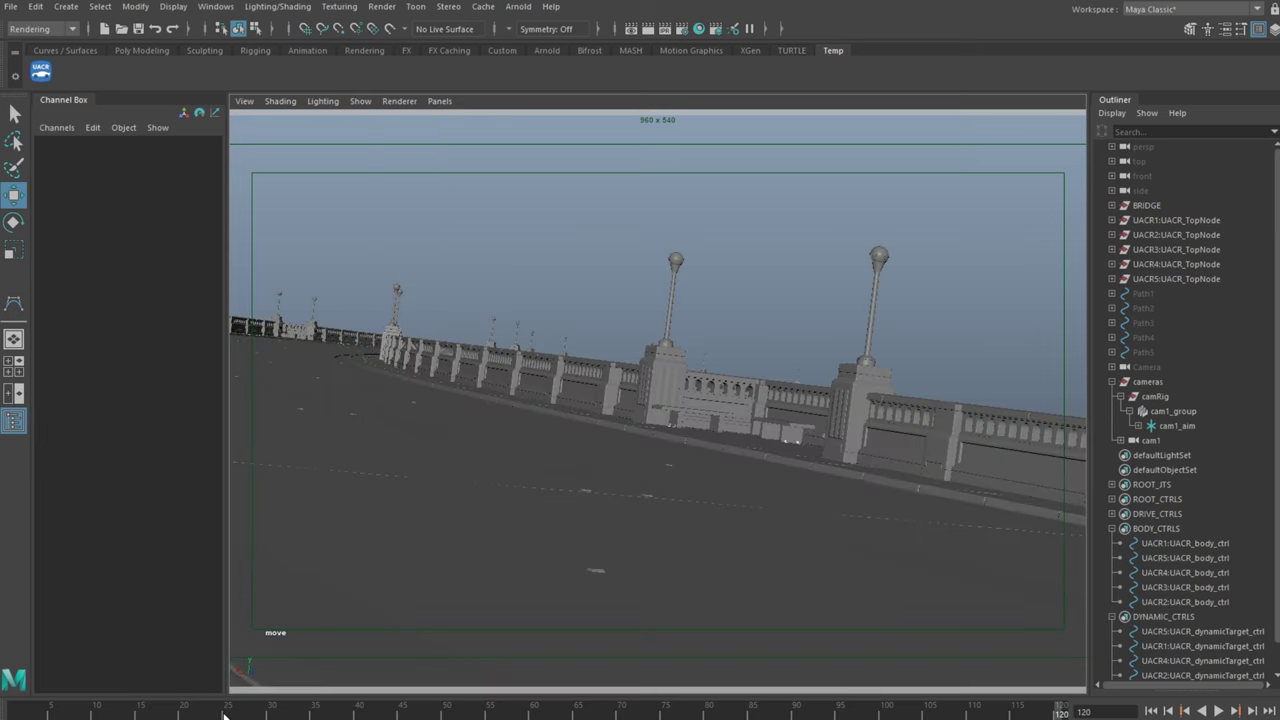
{"action": "key", "text": "alt+v"}
Set Dynamic to 1 on all five cars' body controls and playblast the shot to Race_004.mov
{"action": "left_click_drag", "start_coordinate": [1191, 544], "coordinate": [1190, 602]}
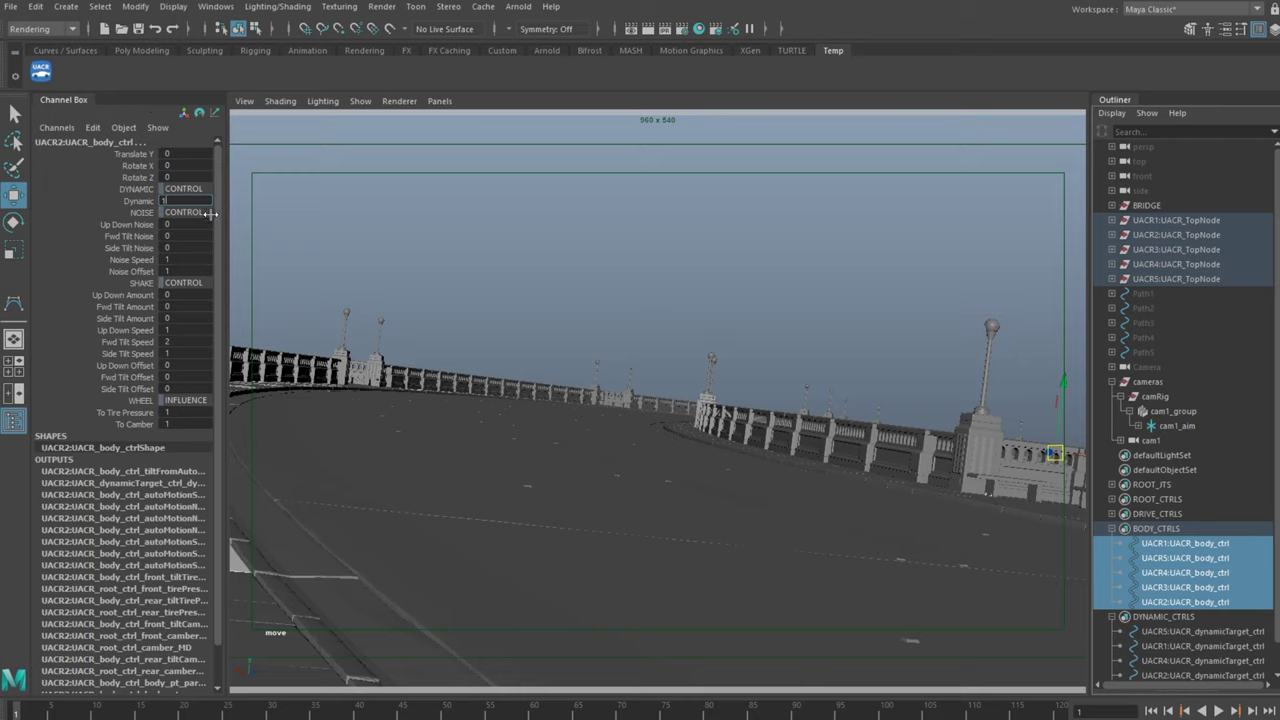
{"action": "left_click", "coordinate": [802, 326]}
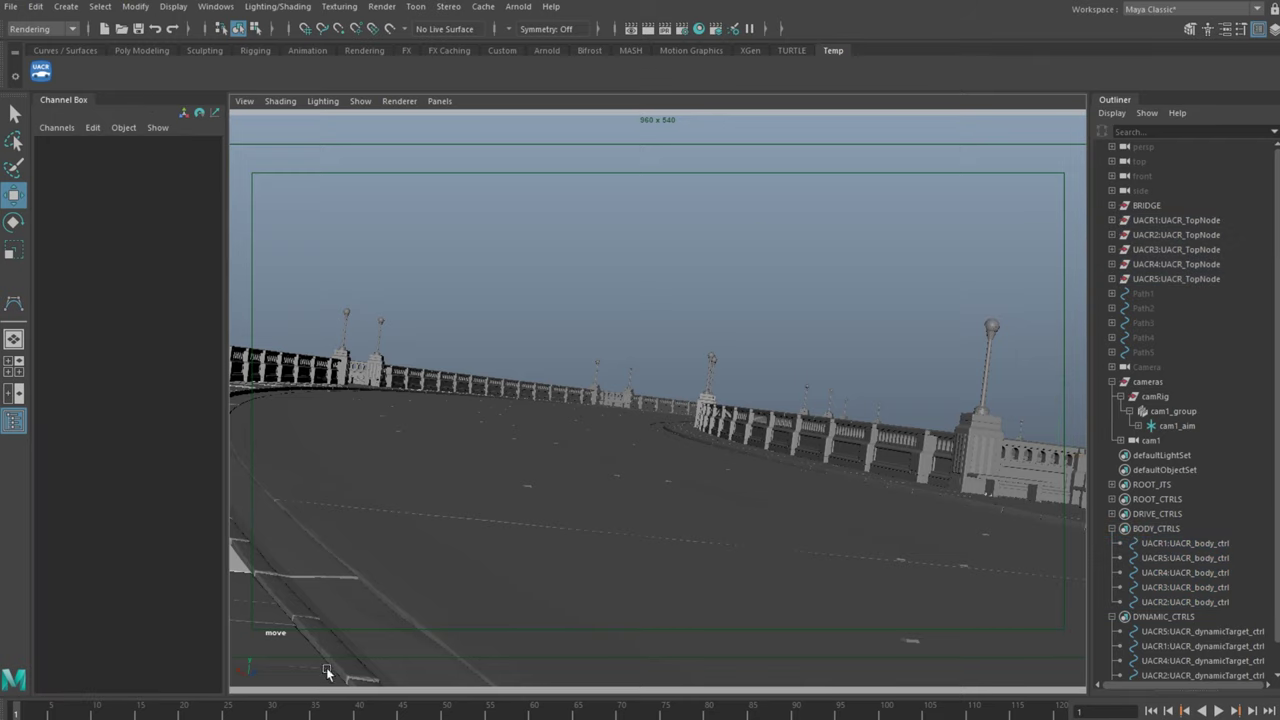
{"action": "key", "text": "alt+v"}
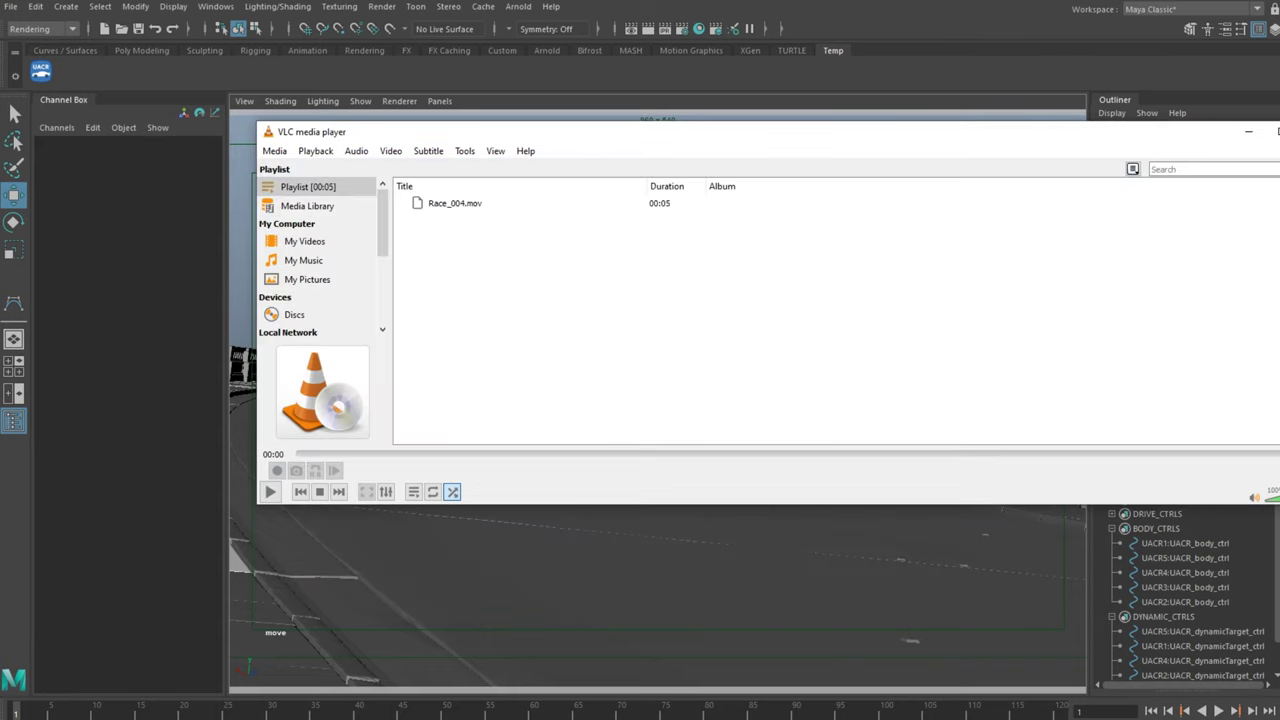
{"action": "left_click", "coordinate": [1279, 131]}
Collapse the cameras group and the BODY_CTRLS and DYNAMIC_CTRLS sets, and save the scene
{"action": "left_click", "coordinate": [1112, 382]}
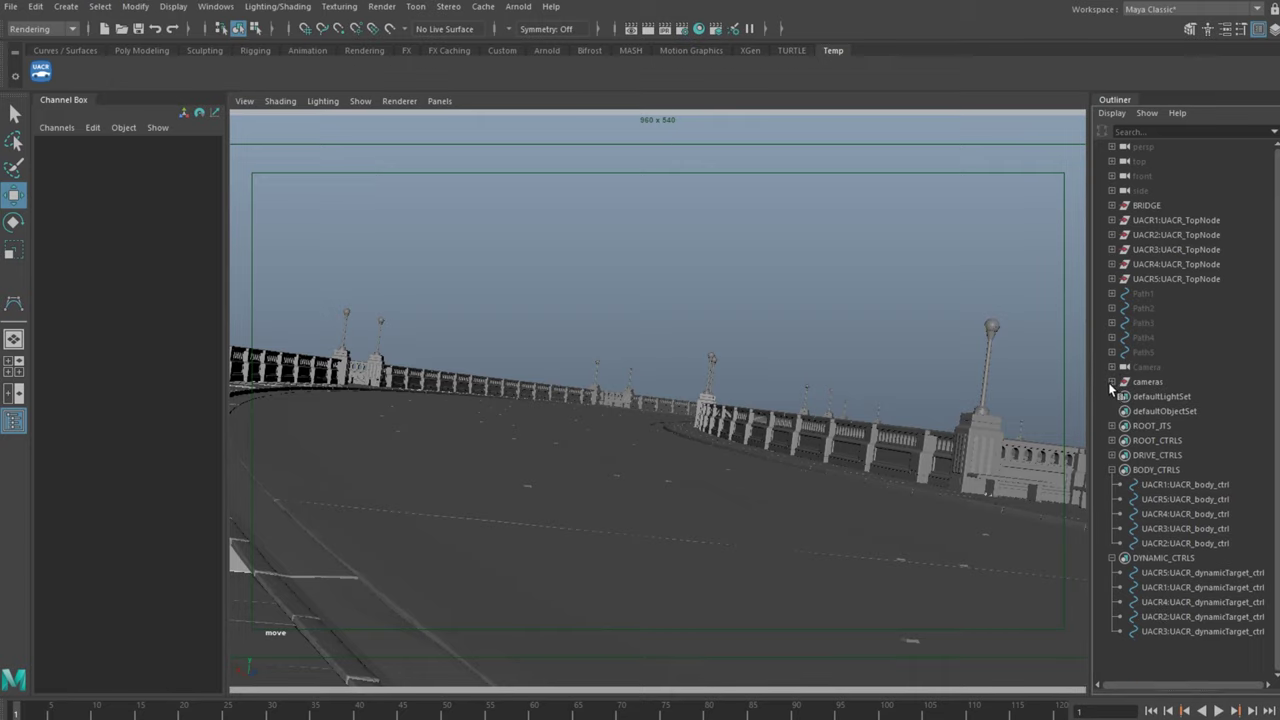
{"action": "left_click", "coordinate": [1111, 470]}
{"action": "left_click", "coordinate": [1111, 485]}
{"action": "key", "text": "ctrl+s"}
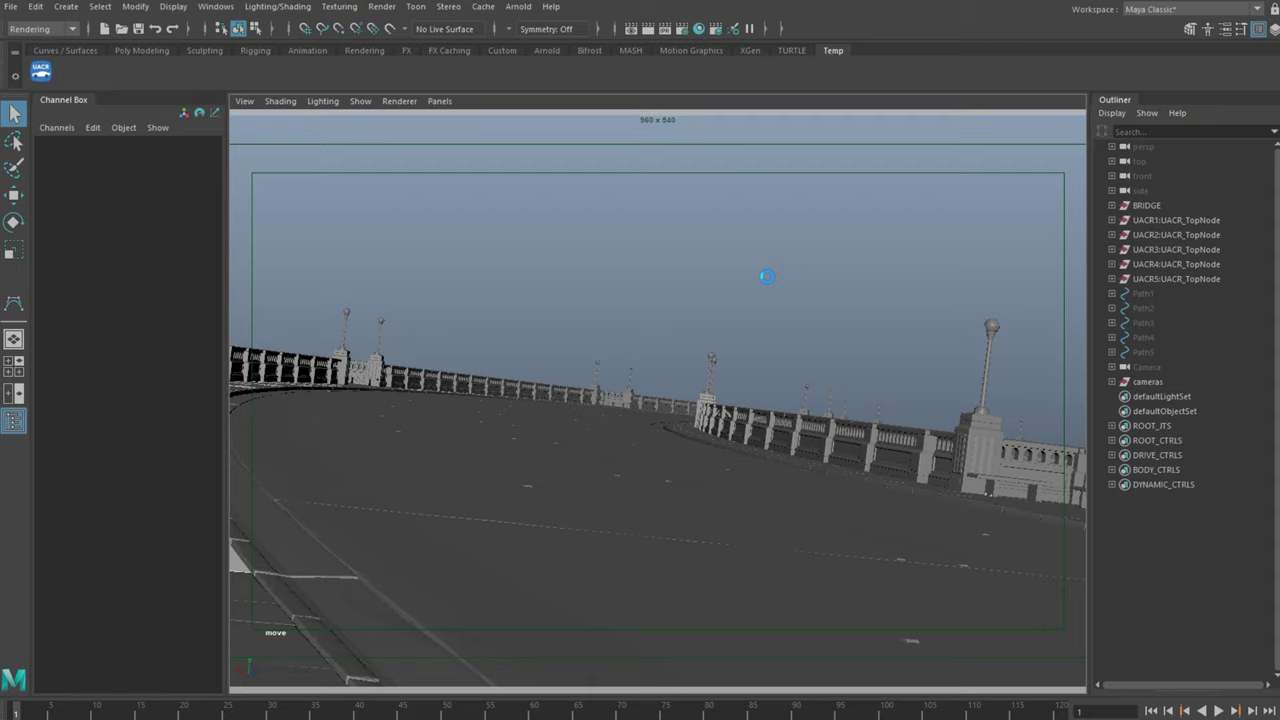
Select all five root joints in the ROOT_JTS set together with cam1
{"action": "left_click", "coordinate": [1160, 426]}
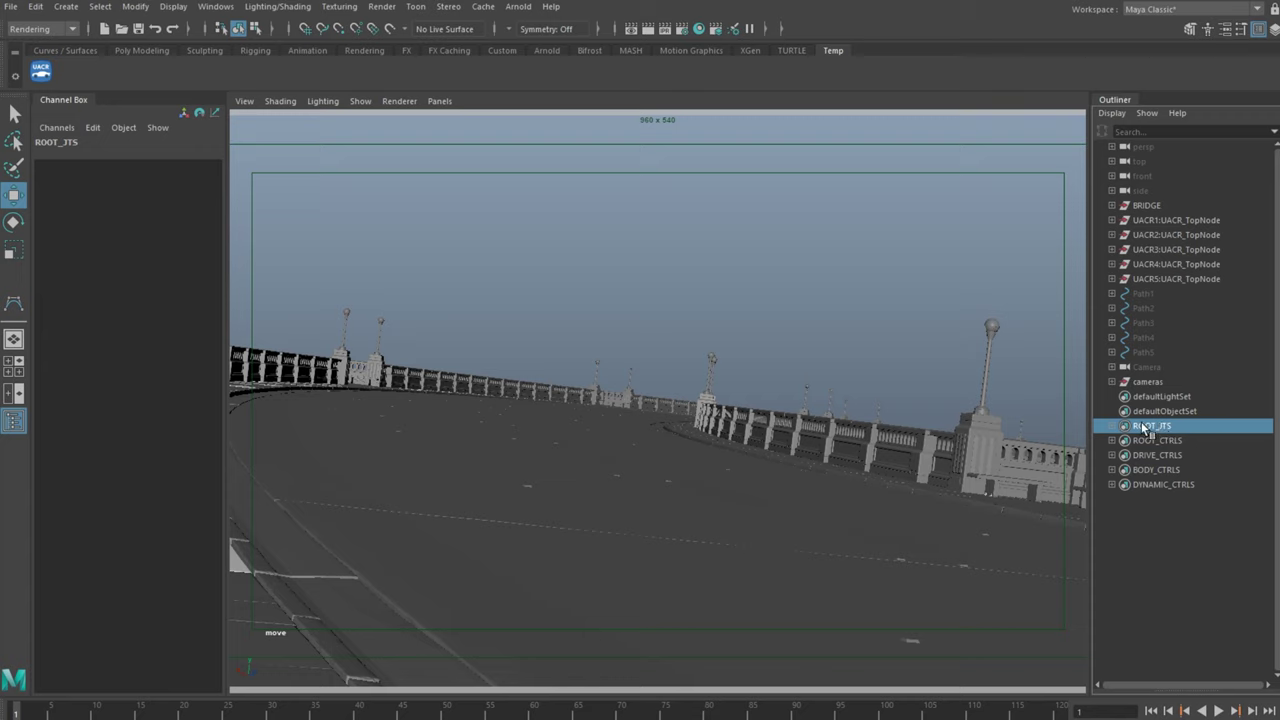
{"action": "left_click", "coordinate": [1111, 426]}
{"action": "left_click_drag", "start_coordinate": [1170, 441], "coordinate": [1178, 499]}
{"action": "left_click", "coordinate": [1112, 382]}
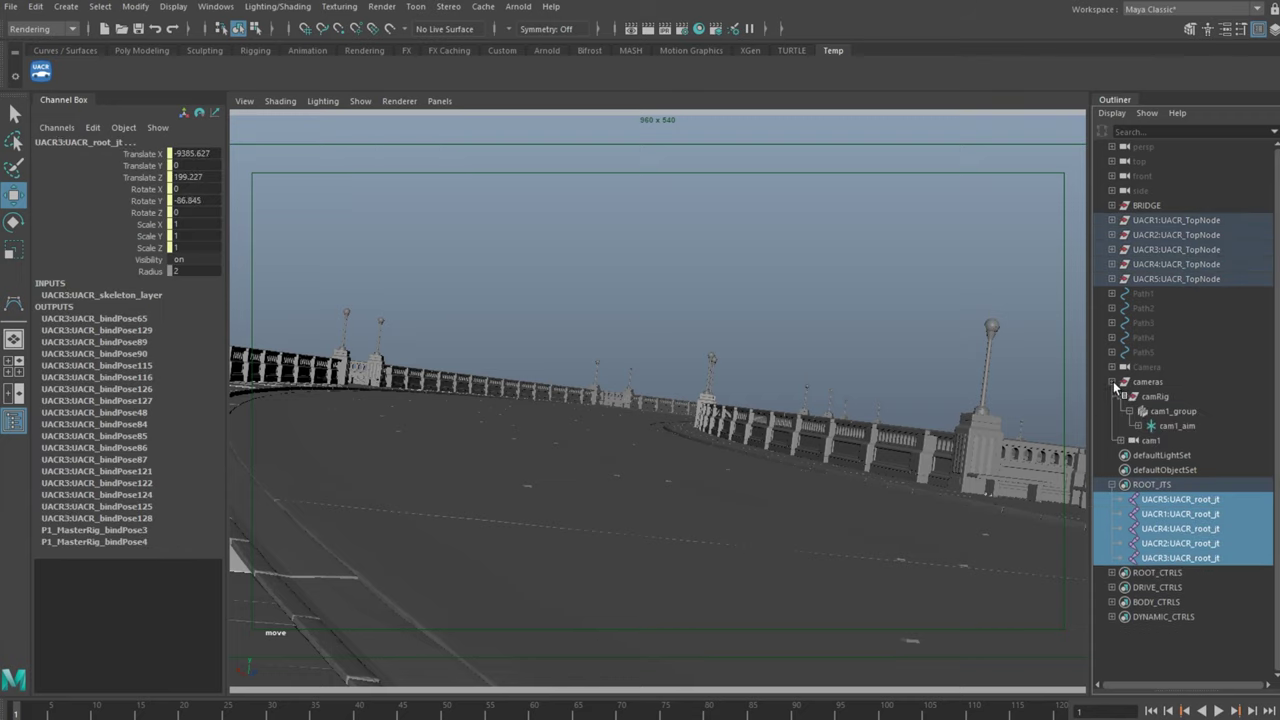
{"action": "left_click", "coordinate": [1138, 441]}
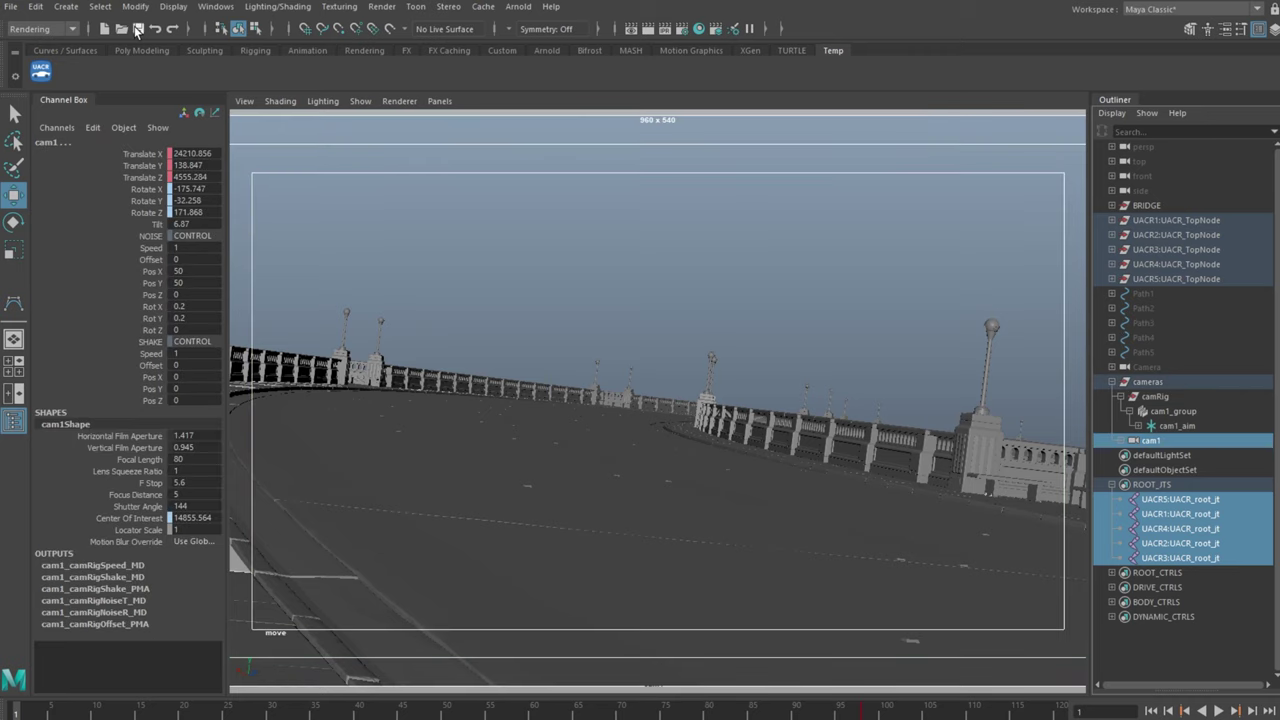
Bake the simulation for the selected joints and camera with hierarchy Below, all keyable channels and the Time Slider range
{"action": "left_click", "coordinate": [35, 6]}
{"action": "mouse_move", "coordinate": [98, 138]}
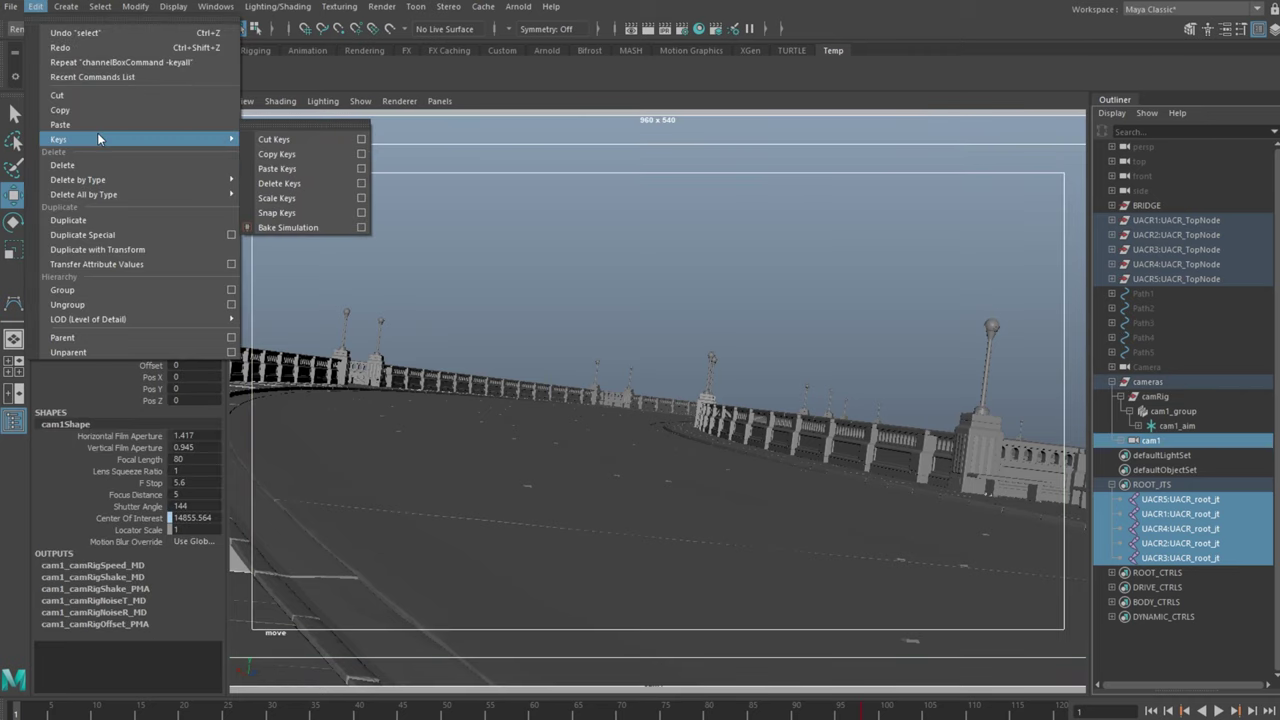
{"action": "left_click", "coordinate": [360, 227]}
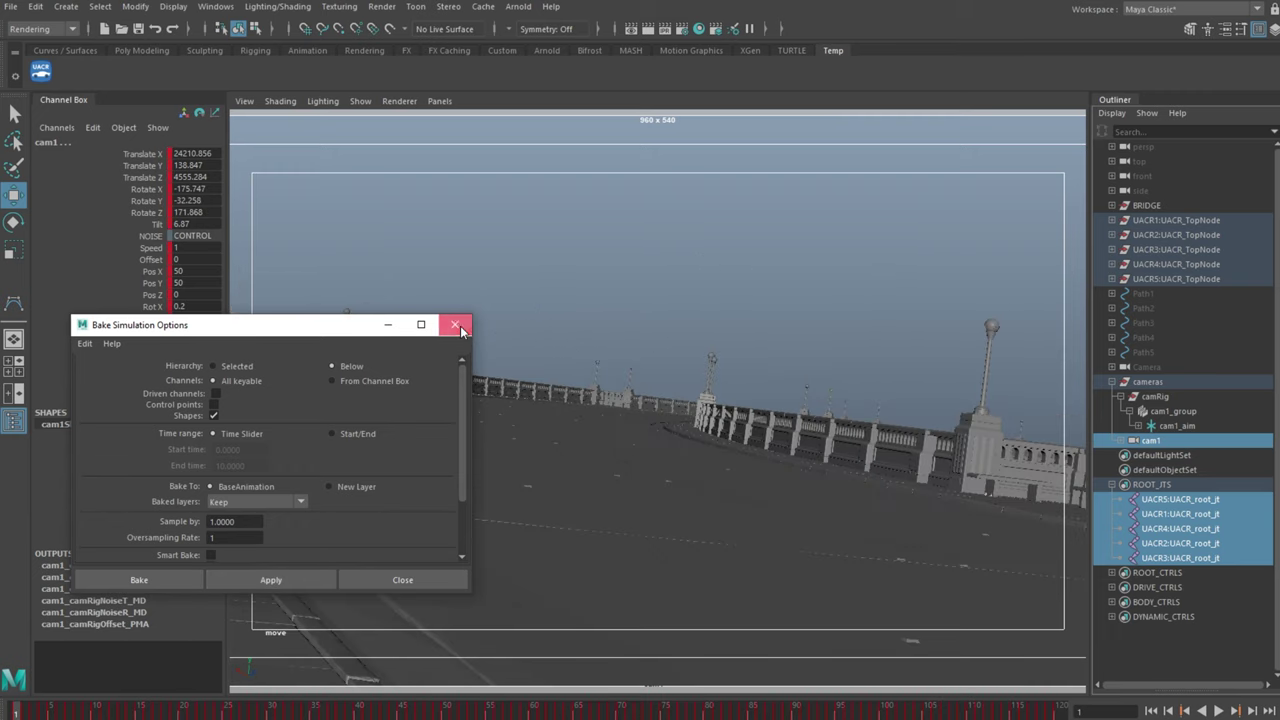
{"action": "left_click", "coordinate": [456, 326]}
{"action": "left_click", "coordinate": [946, 290]}
Set Show Proxy to 0 on all ROOT_CTRLS members and playblast the shot to Race_006.mov
{"action": "left_click", "coordinate": [1152, 573]}
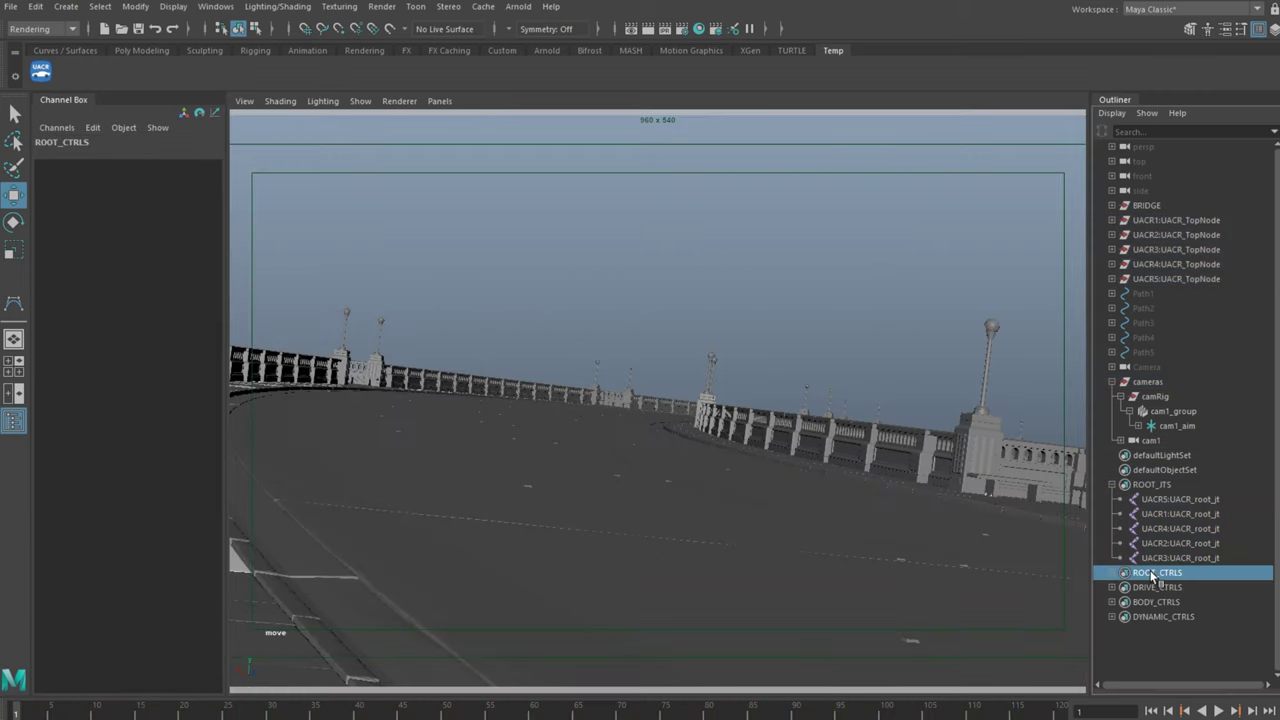
{"action": "right_click", "coordinate": [1152, 573]}
{"action": "left_click", "coordinate": [1191, 580]}
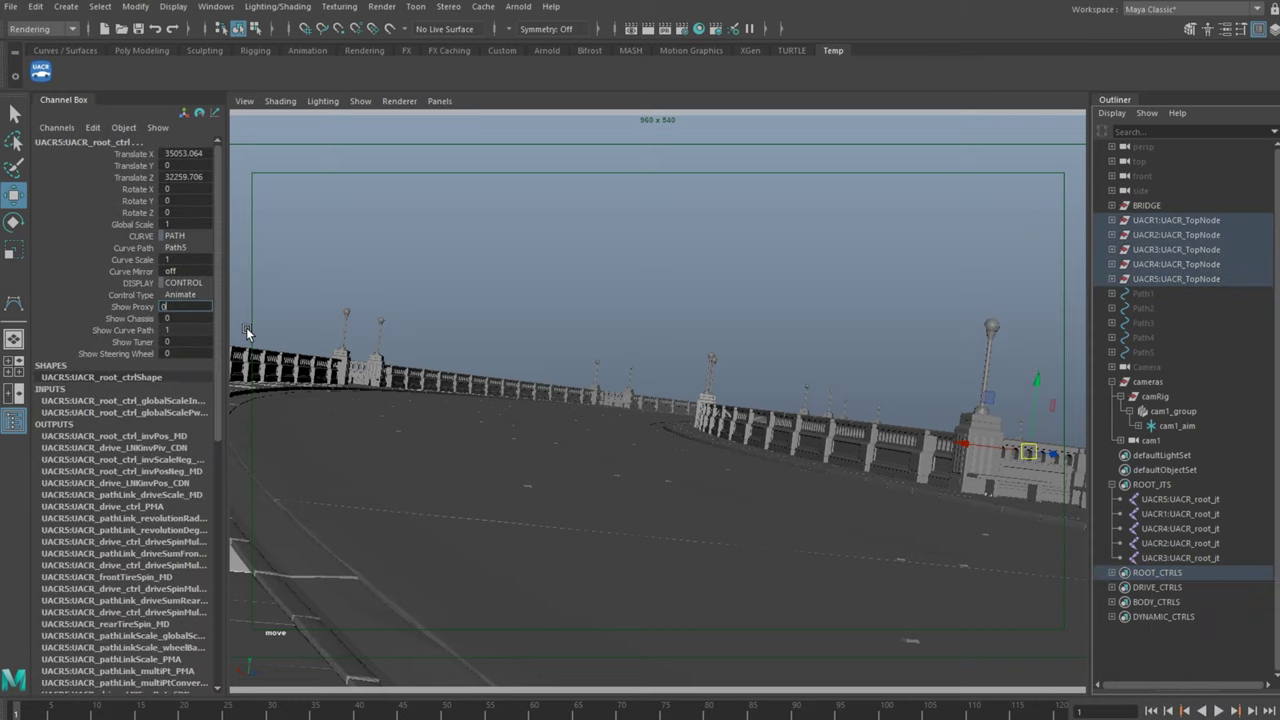
{"action": "key", "text": "Return"}
{"action": "left_click", "coordinate": [958, 335]}
{"action": "key", "text": "alt+v"}
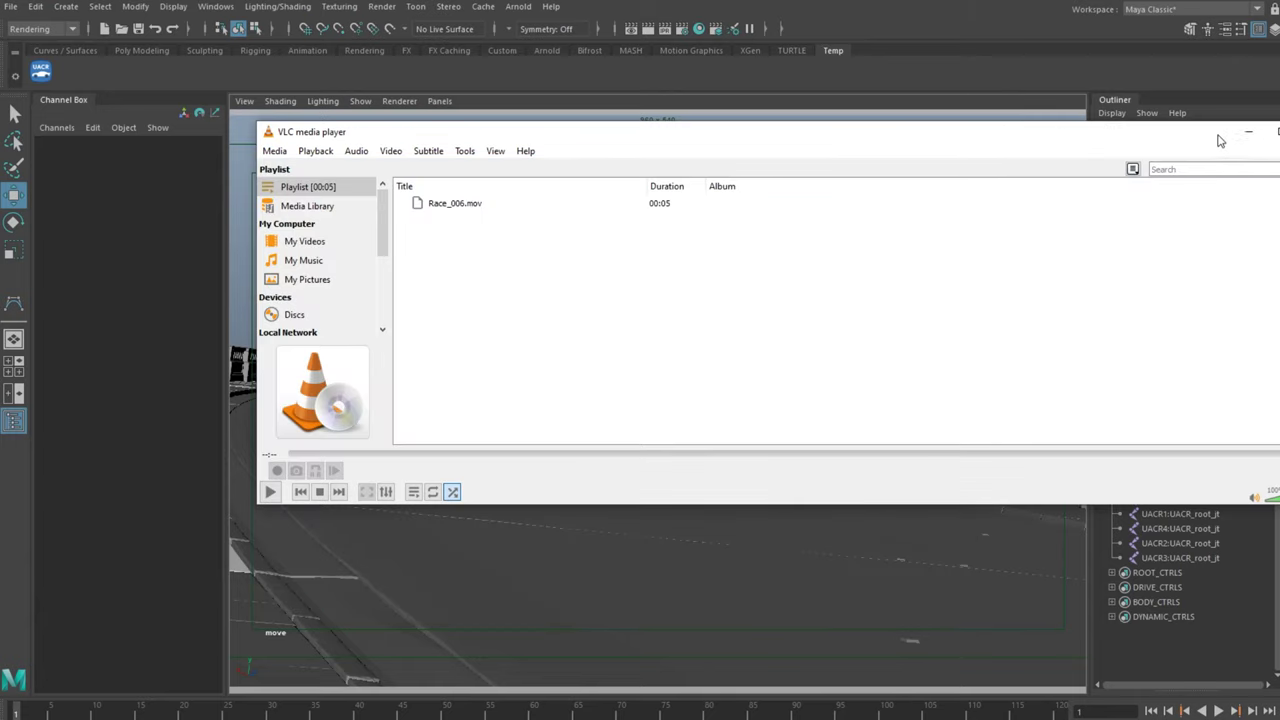
{"action": "left_click", "coordinate": [1279, 131]}
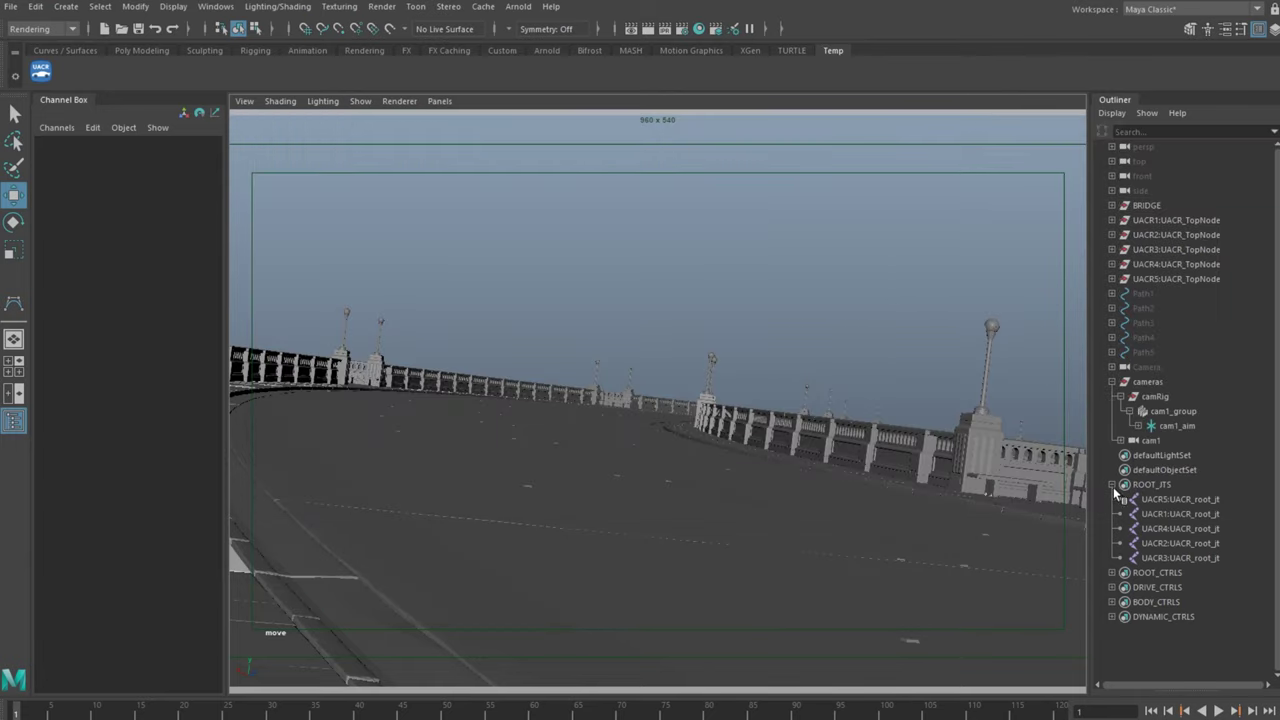
Unparent the five UACR root joints and cam1 to the world level, and collapse the cameras group
{"action": "left_click", "coordinate": [1158, 499]}
{"action": "left_click", "coordinate": [1185, 557], "text": "shift"}
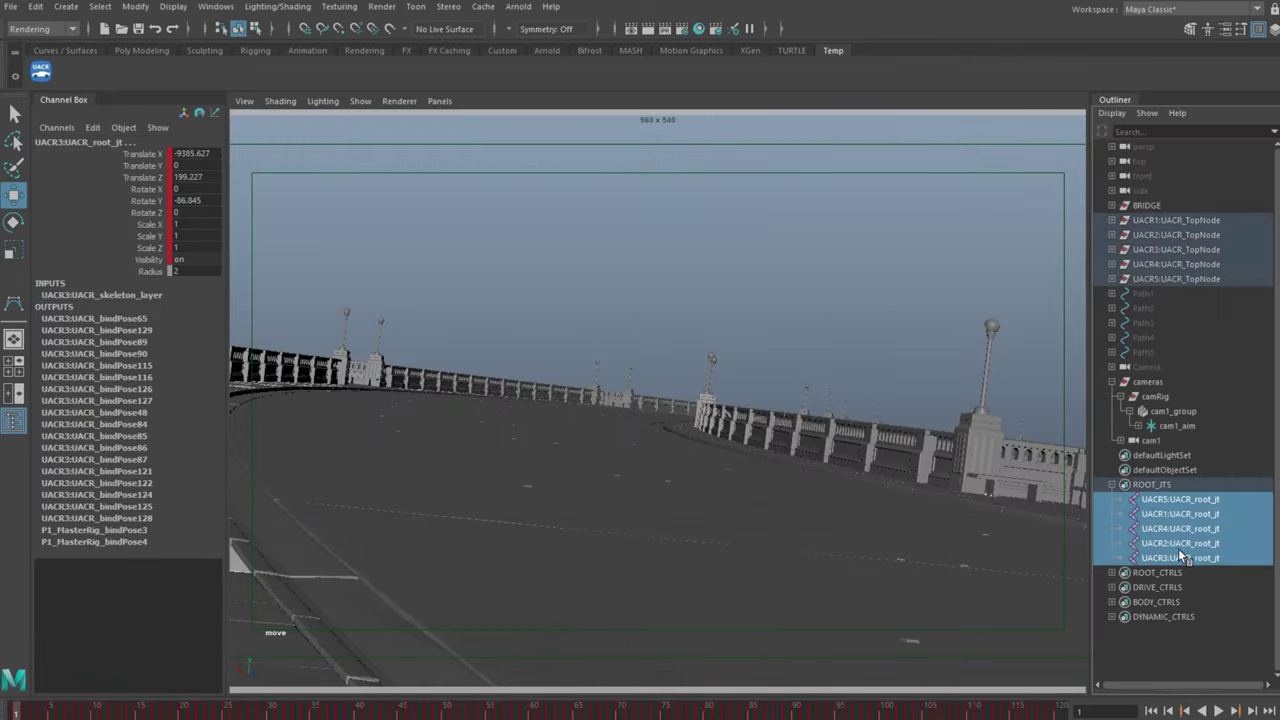
{"action": "key", "text": "shift+p"}
{"action": "left_click", "coordinate": [1148, 441]}
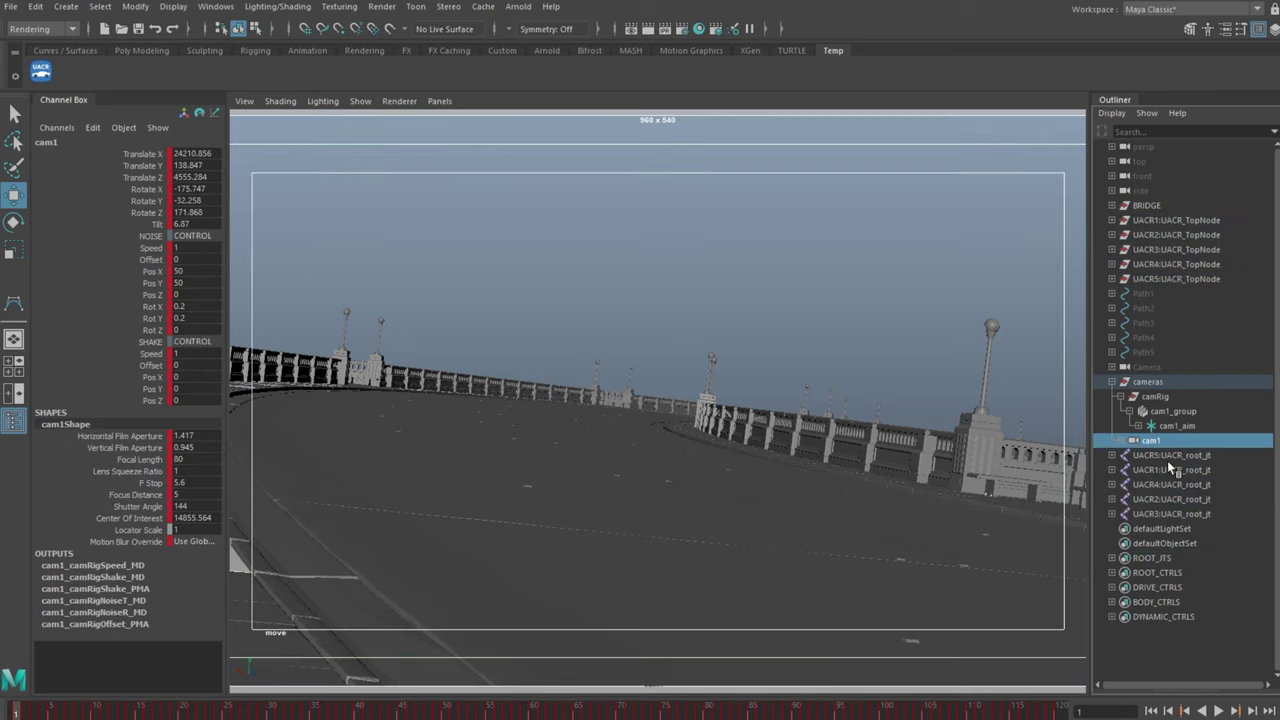
{"action": "key", "text": "shift+p"}
{"action": "left_click", "coordinate": [1112, 382]}
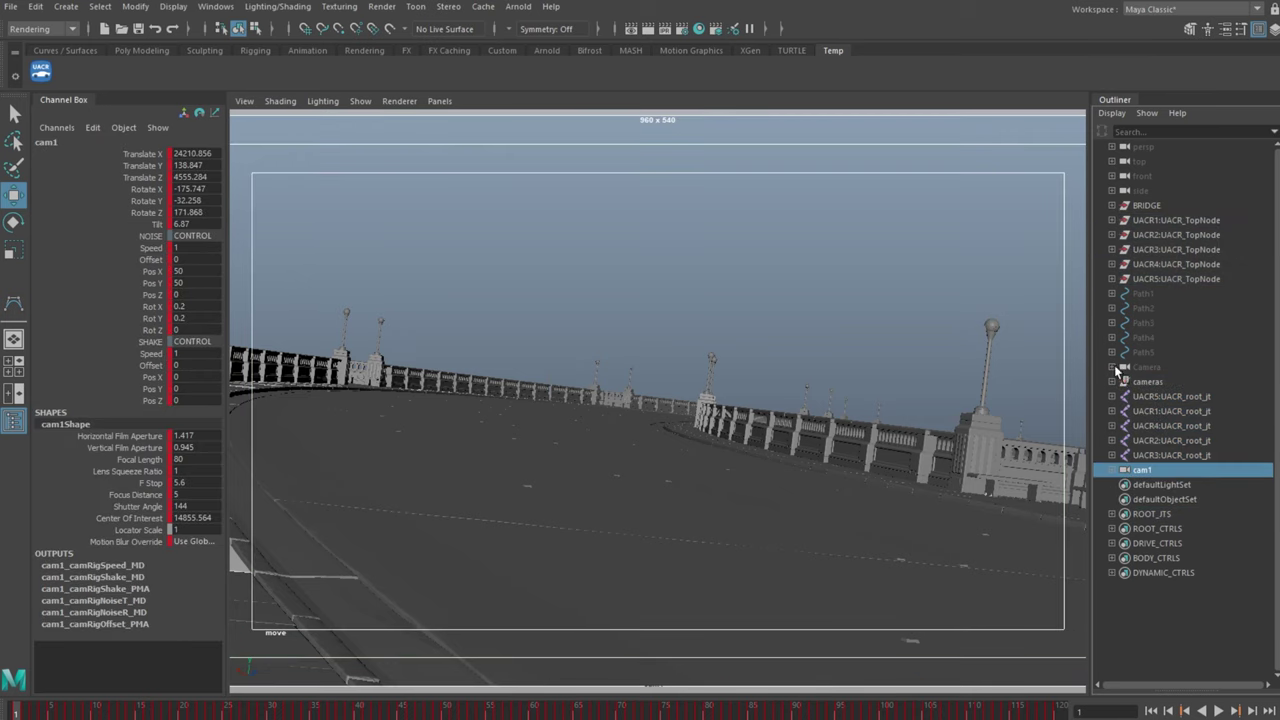
Delete BRIDGE, the five UACR_TopNode groups, Path1 to Path5, the old Camera and the cameras group
{"action": "left_click", "coordinate": [1127, 204]}
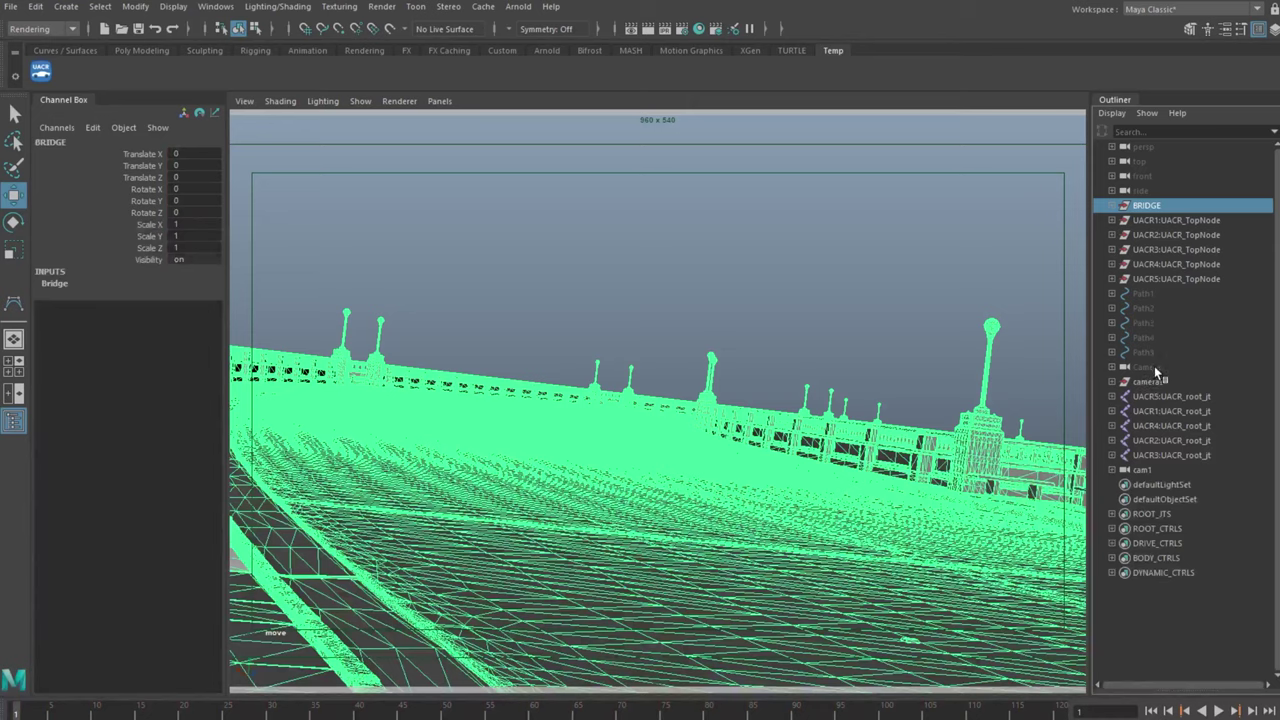
{"action": "left_click", "coordinate": [1150, 367], "text": "shift"}
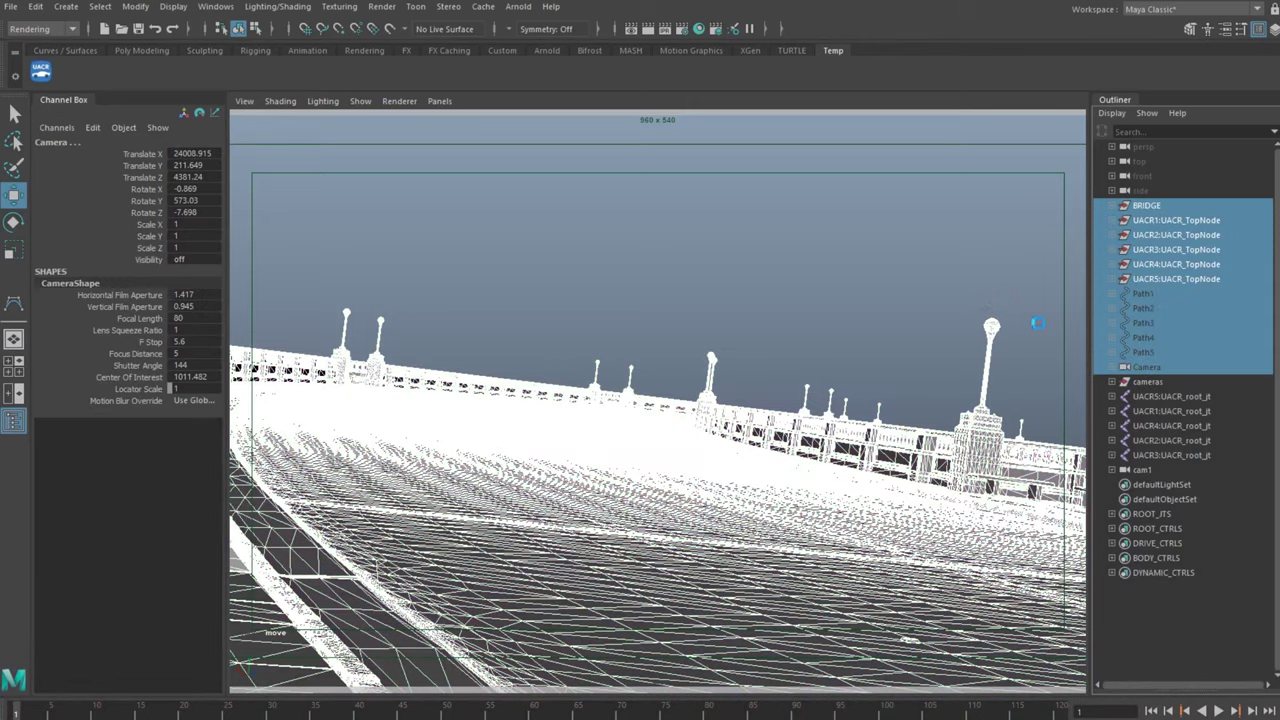
{"action": "key", "text": "Delete"}
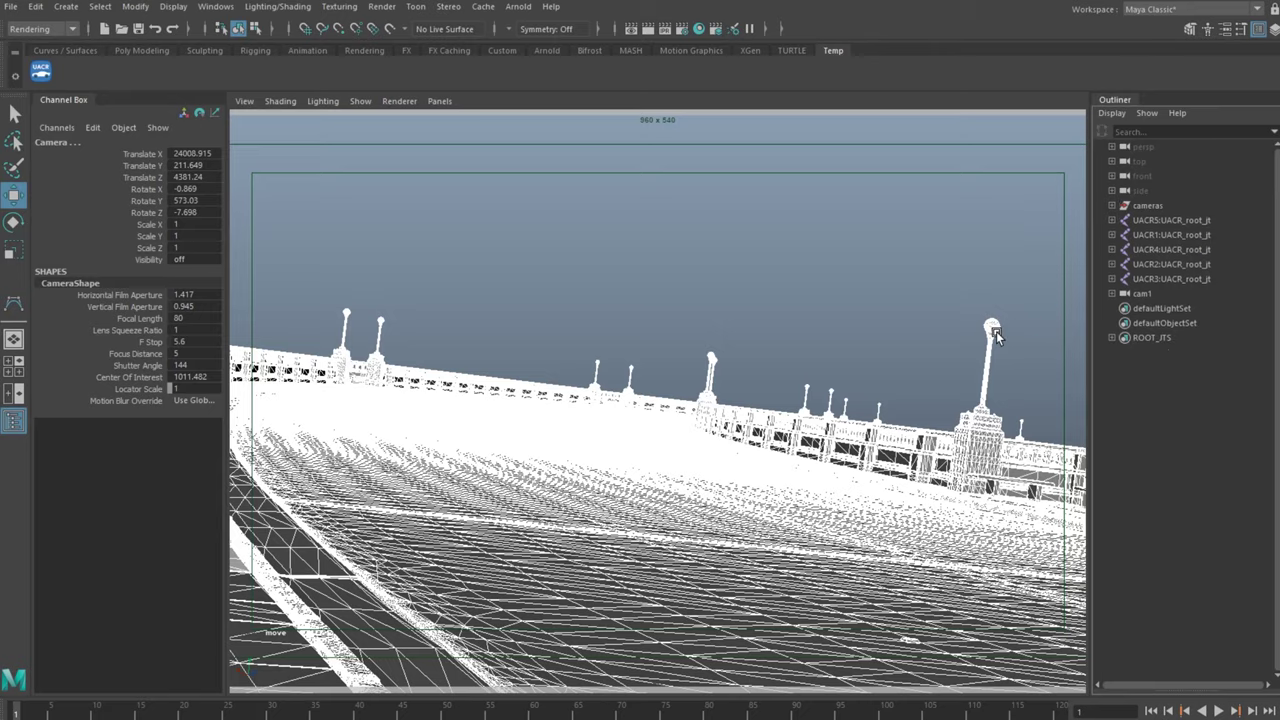
{"action": "left_click", "coordinate": [1148, 206]}
{"action": "key", "text": "Delete"}
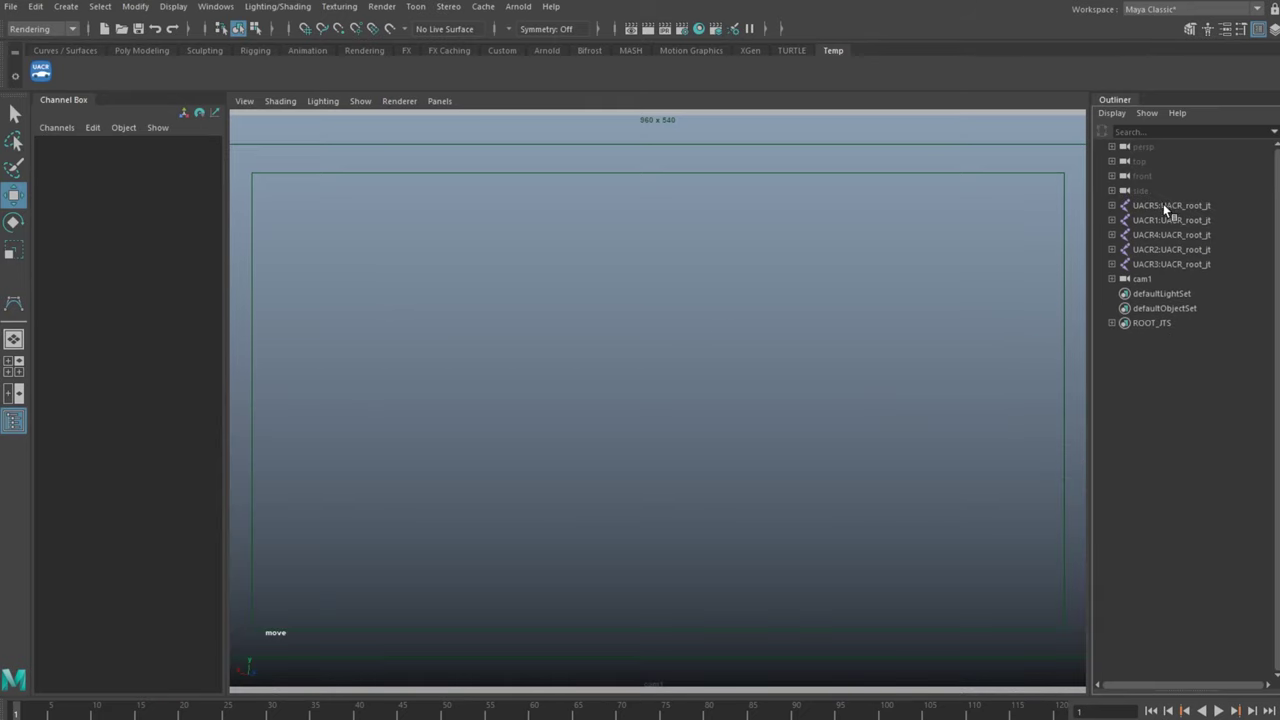
Export only cam1 as an FBX file named Bridge_cam in the Demo folder
{"action": "left_click", "coordinate": [1159, 279]}
{"action": "left_click", "coordinate": [12, 7]}
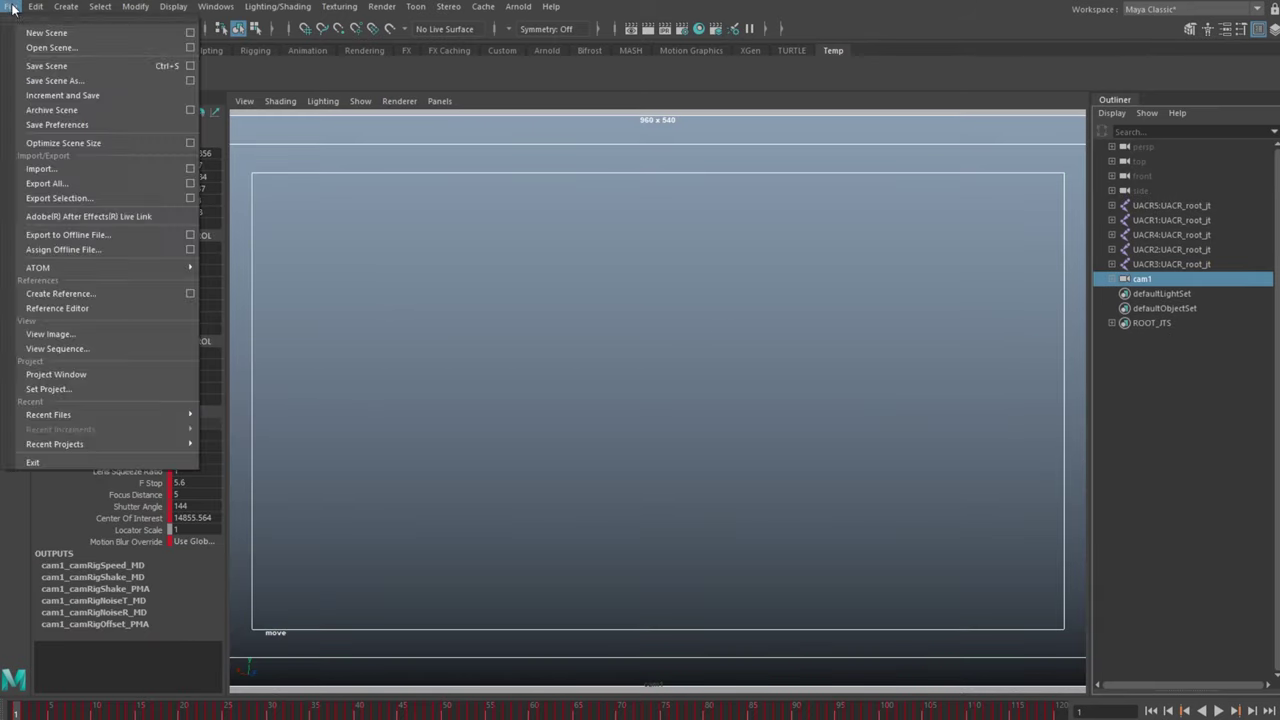
{"action": "left_click", "coordinate": [80, 199]}
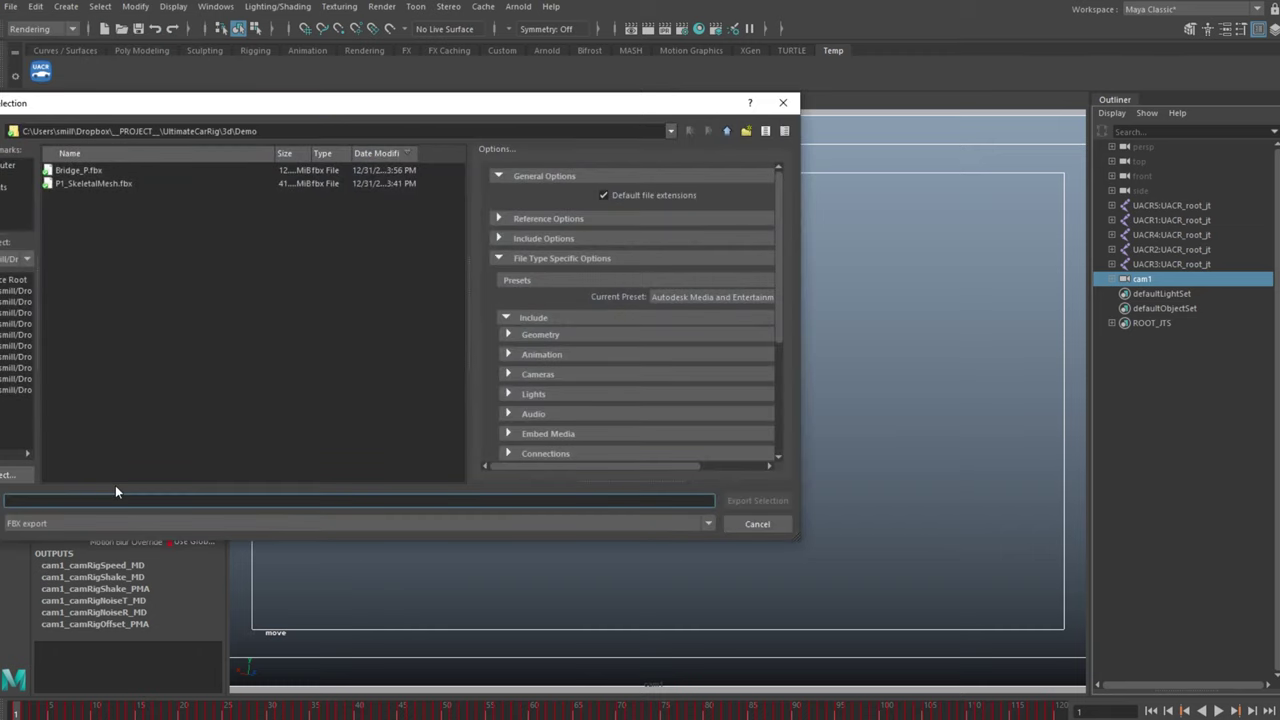
{"action": "type", "text": "Bridge_cam"}
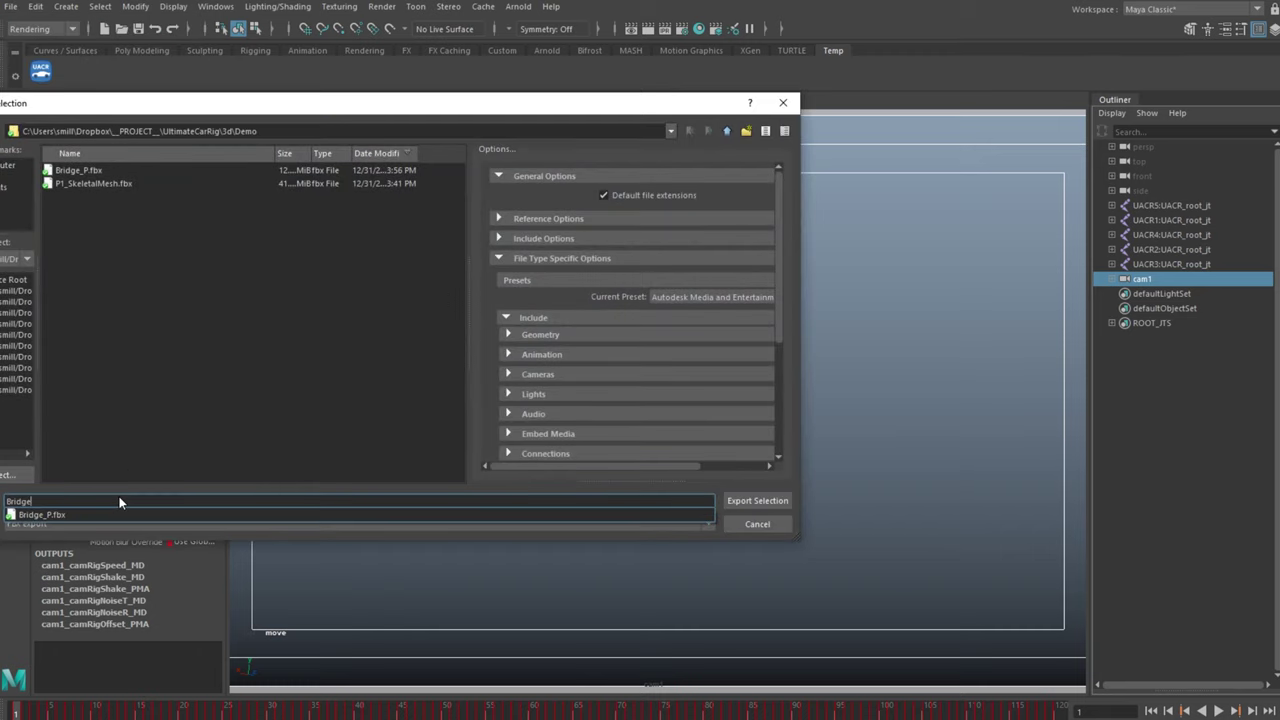
{"action": "left_click", "coordinate": [757, 500]}
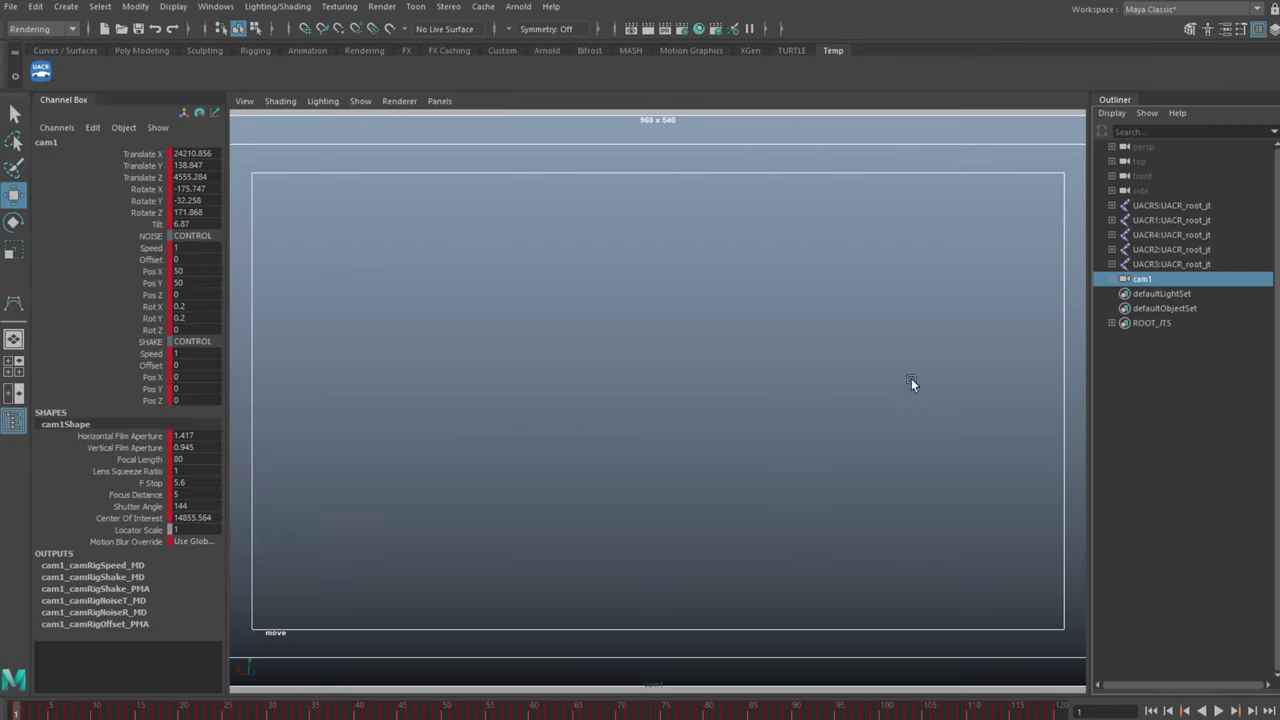
Export the UACR5 root joint as an FBX file named Bridge_car1 in the Demo folder
{"action": "left_click", "coordinate": [1167, 205]}
{"action": "left_click", "coordinate": [10, 7]}
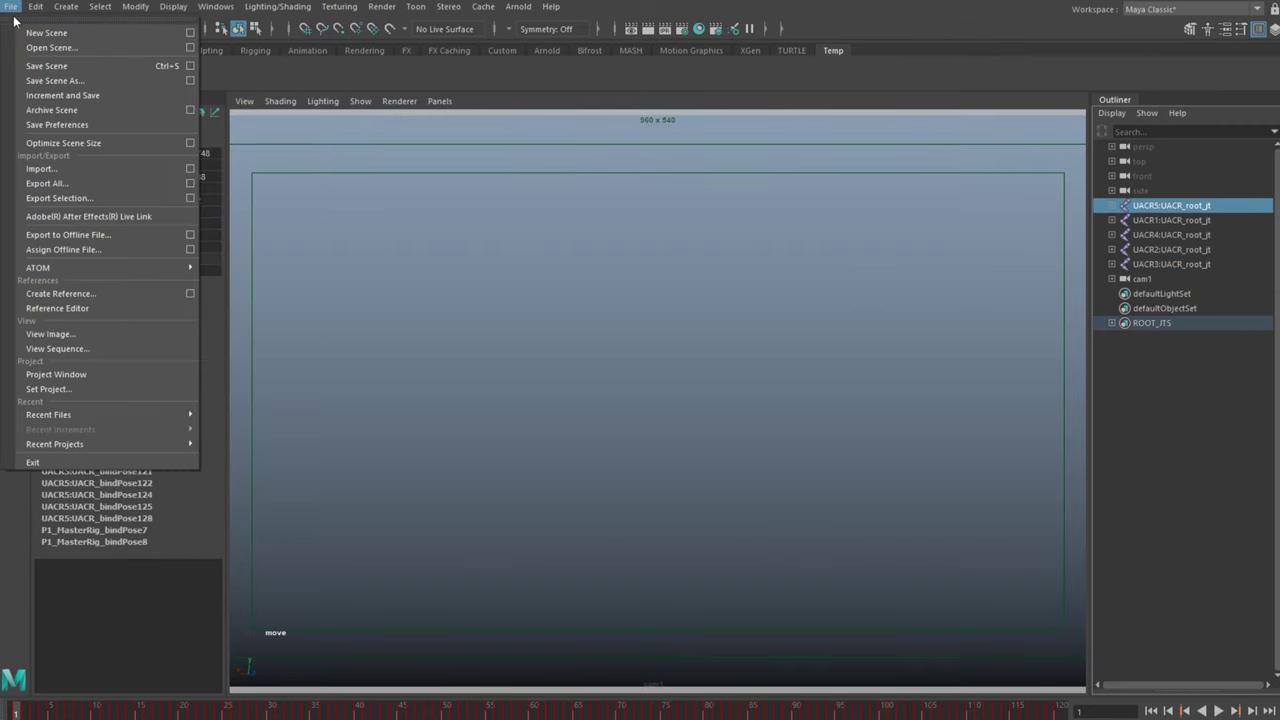
{"action": "left_click", "coordinate": [69, 198]}
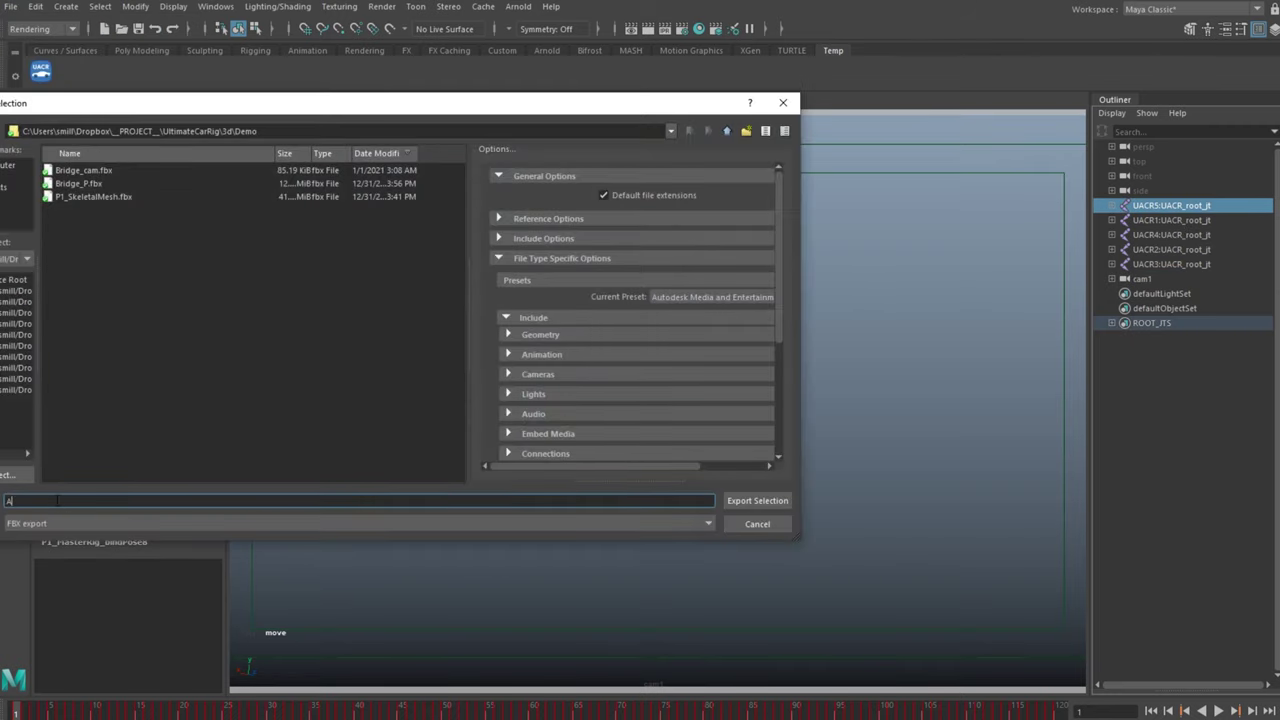
{"action": "type", "text": "Bridge_race"}
{"action": "type", "text": "ca"}
{"action": "left_click", "coordinate": [760, 502]}
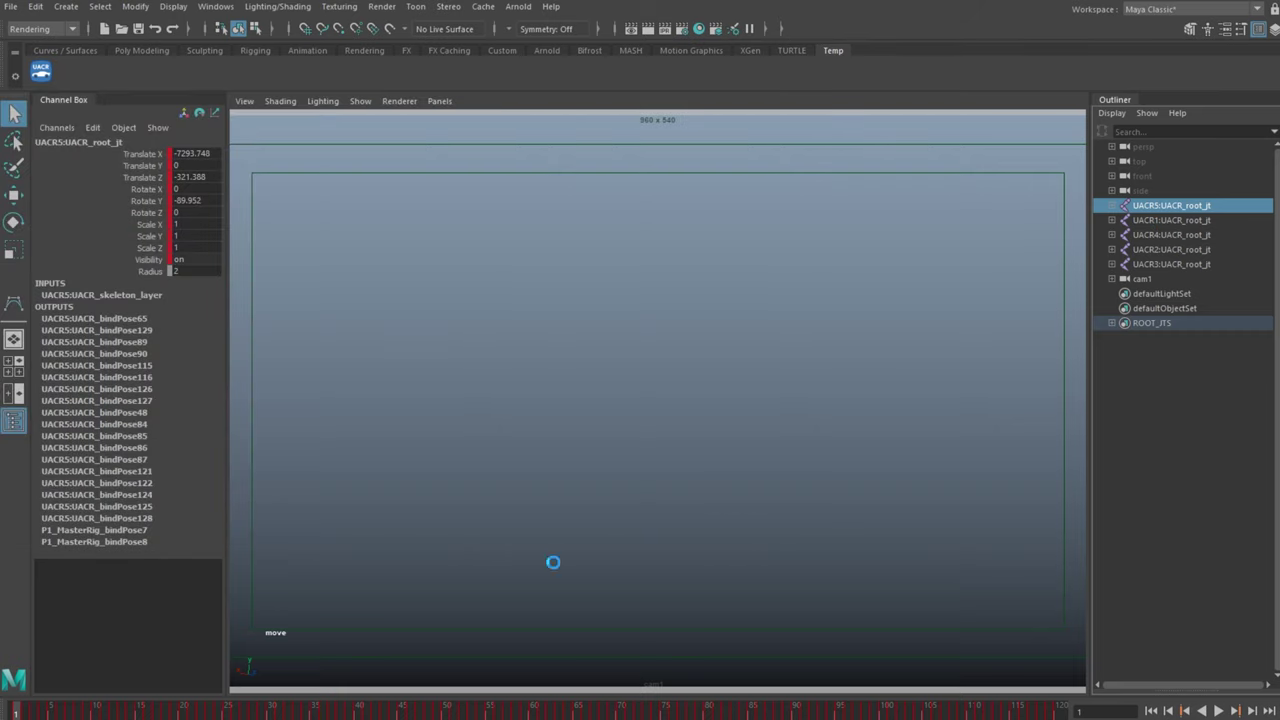
Export the UACR1 root joint as an FBX file named Bridge_car2
{"action": "left_click", "coordinate": [1162, 220]}
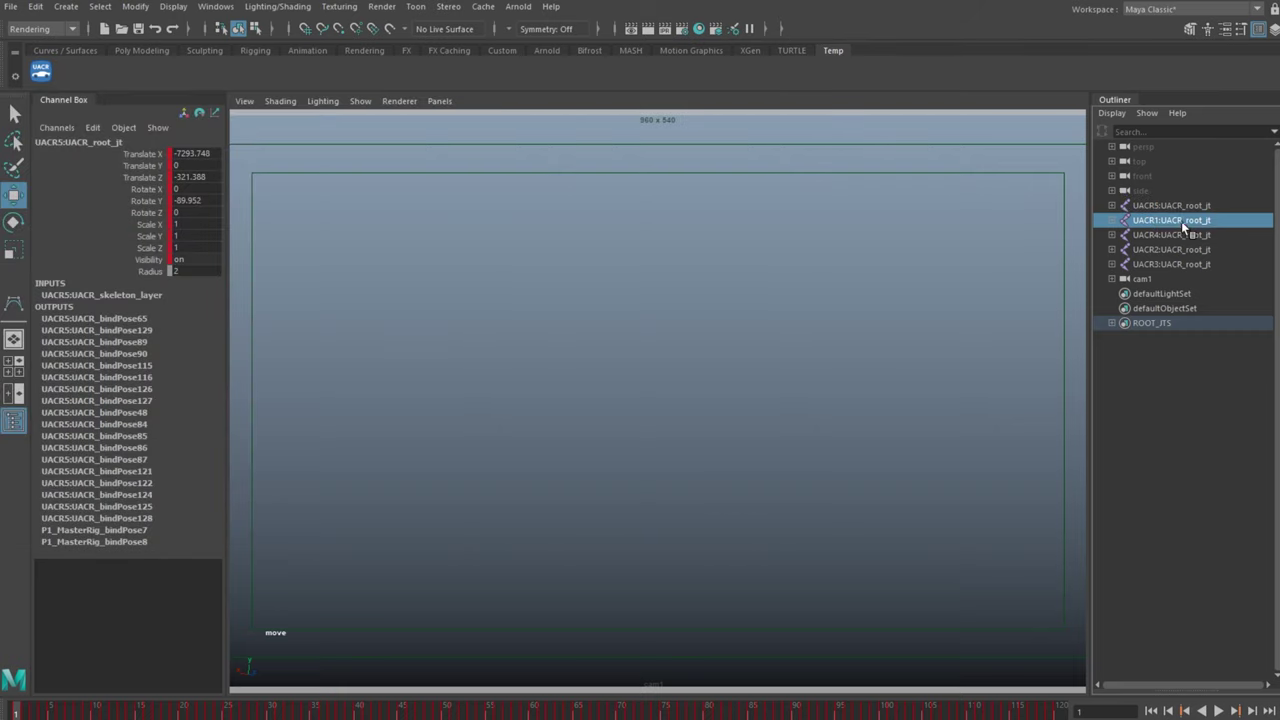
{"action": "left_click", "coordinate": [14, 8]}
{"action": "left_click", "coordinate": [86, 196]}
{"action": "type", "text": "Bridge_car1"}
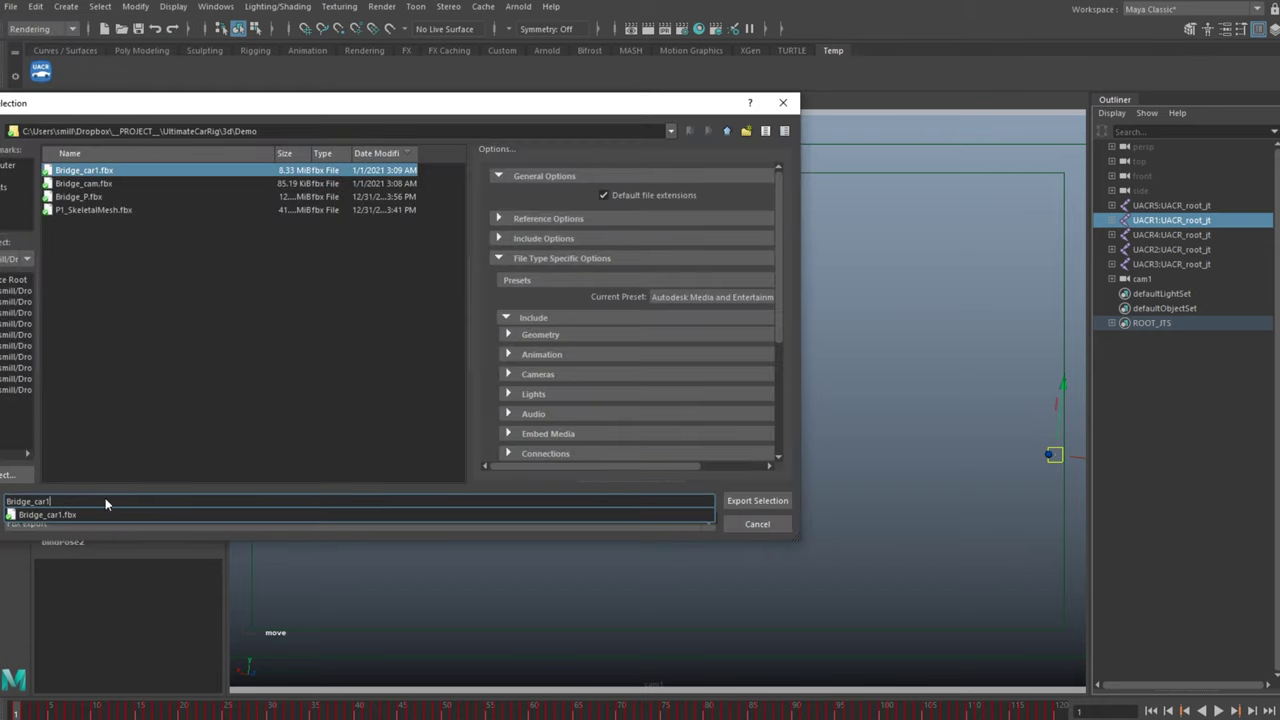
{"action": "key", "text": "BackSpace"}
{"action": "left_click", "coordinate": [778, 506]}
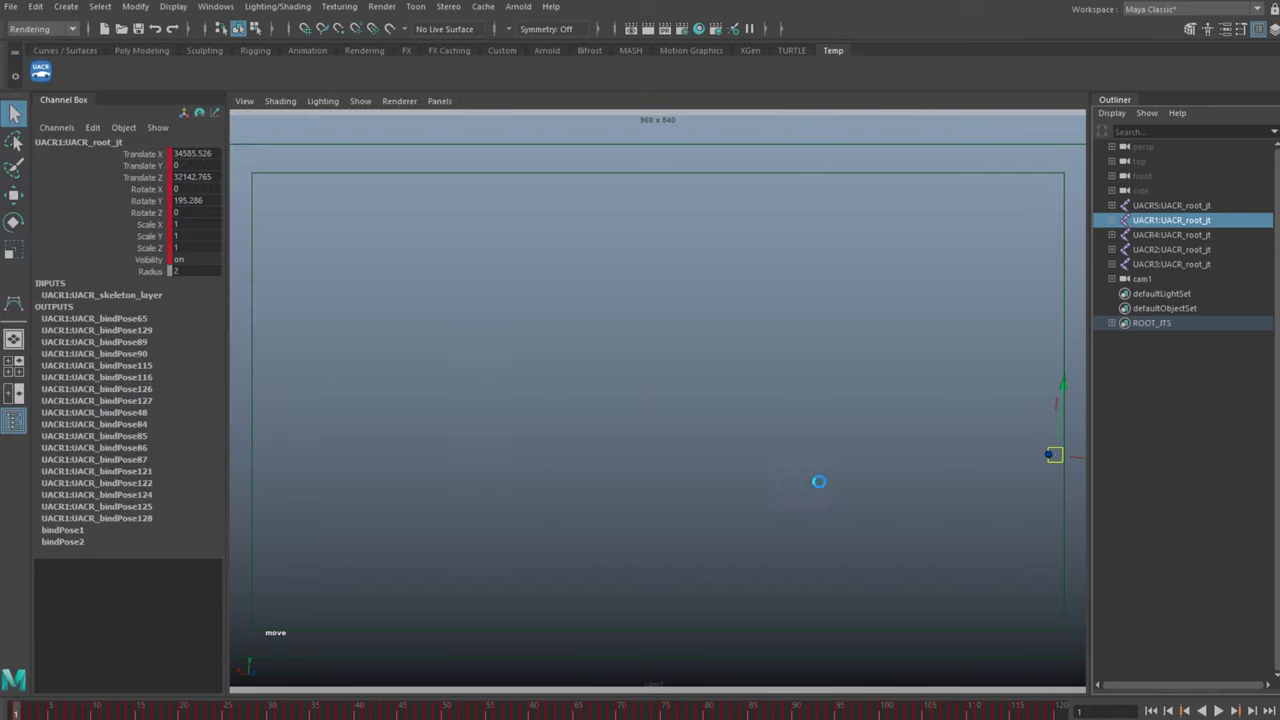
Export the UACR4 root joint as an FBX file named Bridge_car3
{"action": "left_click", "coordinate": [1146, 236]}
{"action": "left_click", "coordinate": [13, 8]}
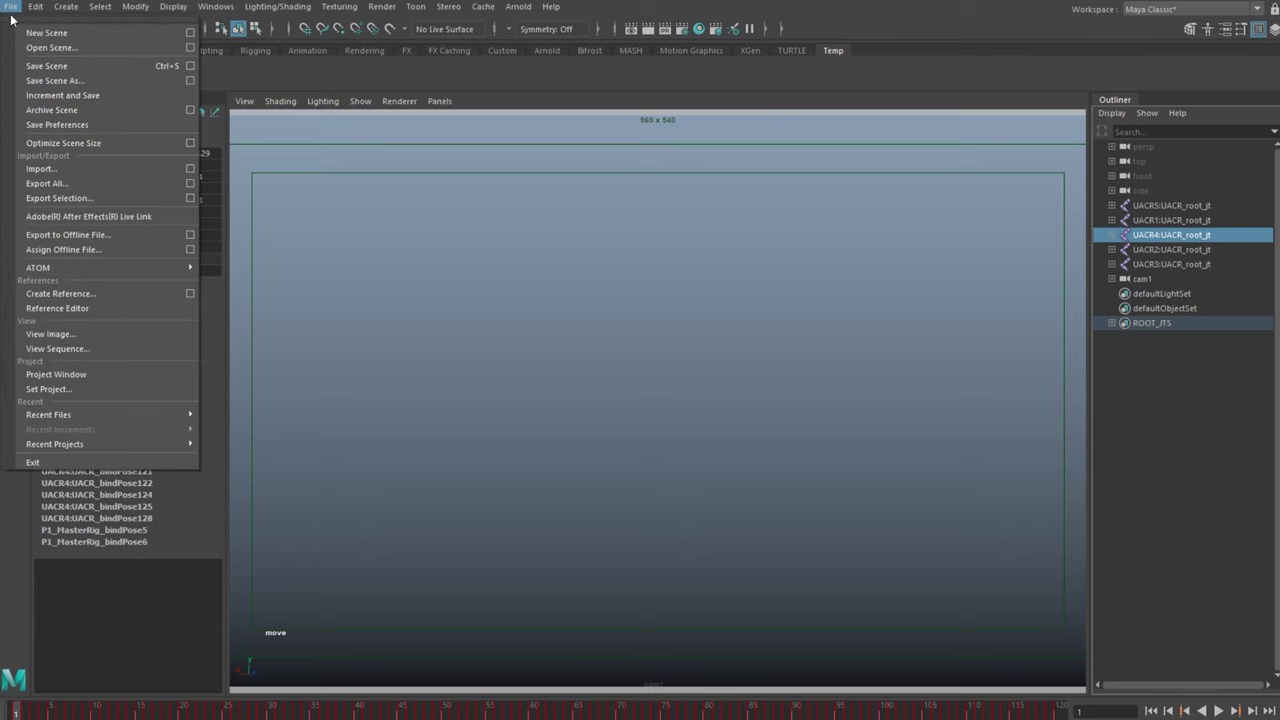
{"action": "left_click", "coordinate": [81, 198]}
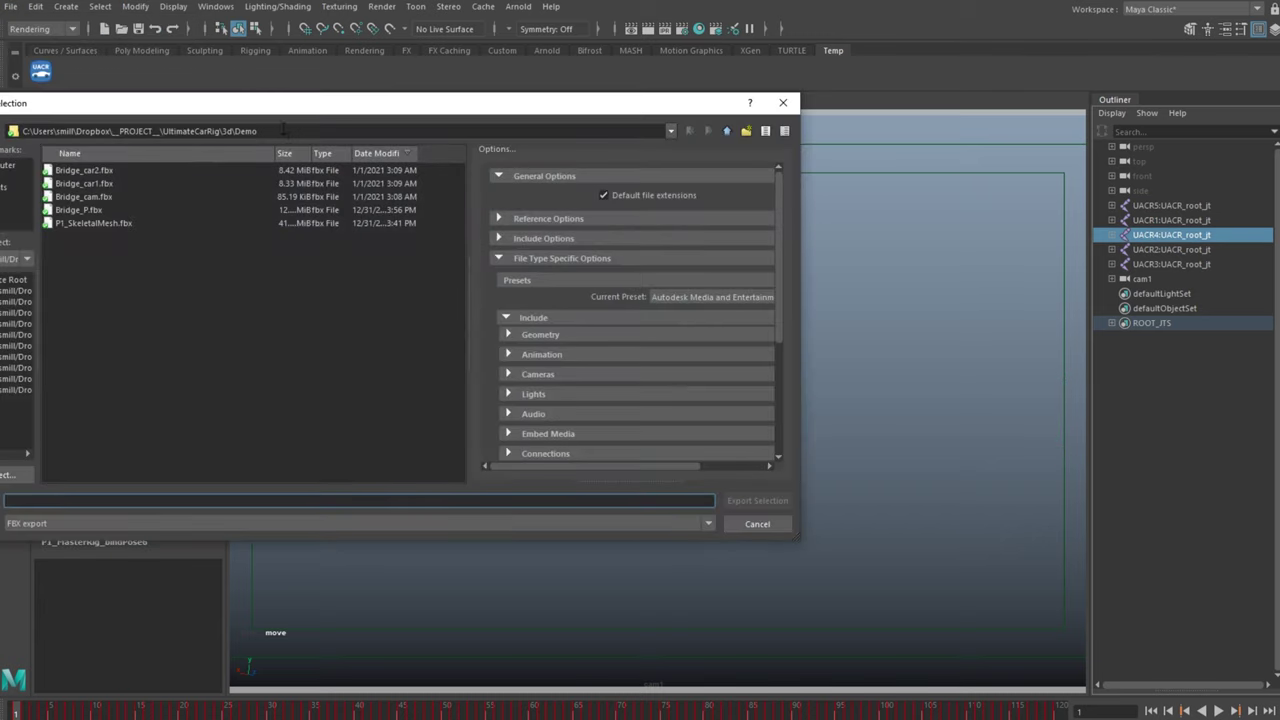
{"action": "type", "text": "Bridge_car1"}
{"action": "key", "text": "BackSpace"}
{"action": "type", "text": "3"}
{"action": "left_click", "coordinate": [768, 505]}
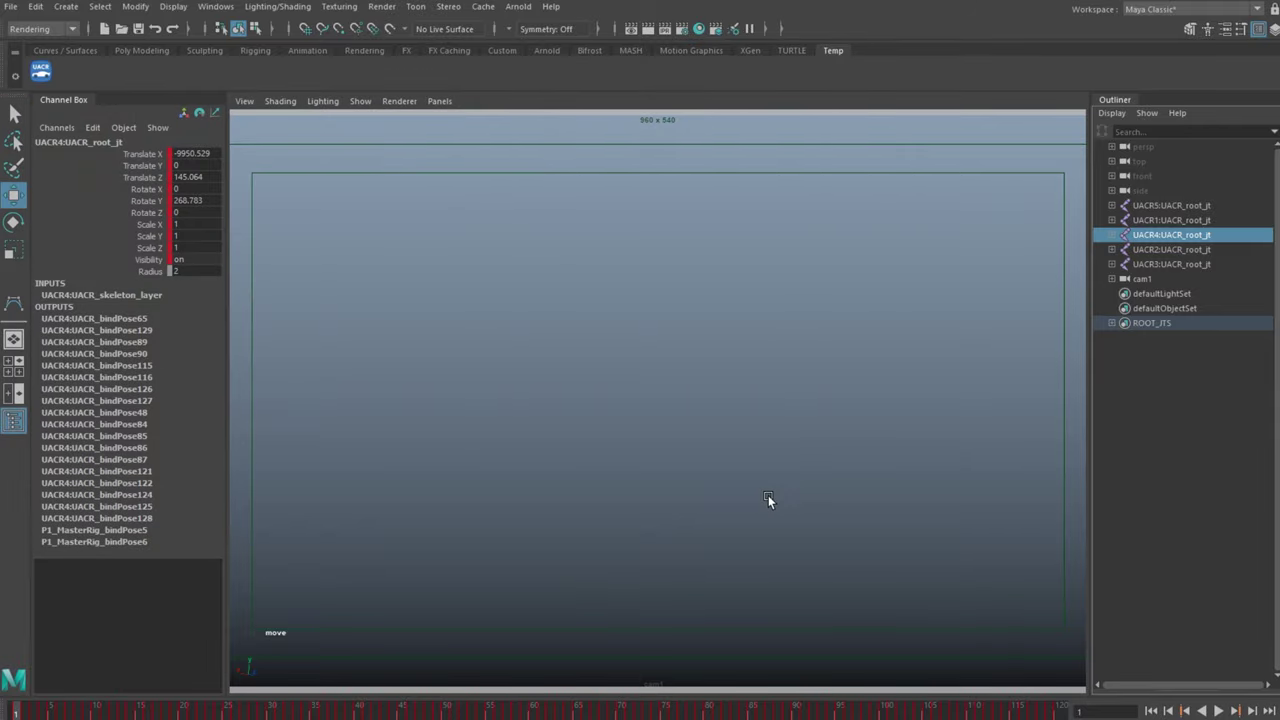
Export the UACR2 root joint as an FBX file named Bridge_car4
{"action": "left_click", "coordinate": [1170, 250]}
{"action": "left_click", "coordinate": [10, 7]}
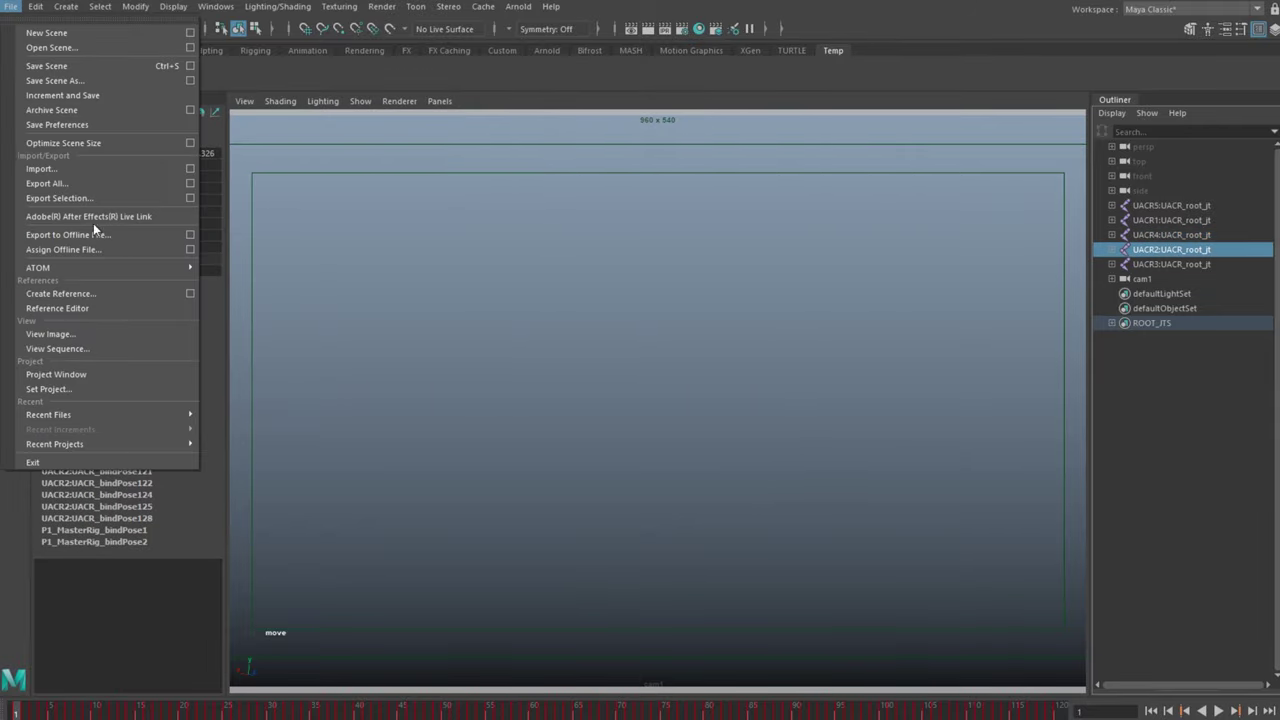
{"action": "left_click", "coordinate": [105, 197]}
{"action": "type", "text": "Bridge_car4"}
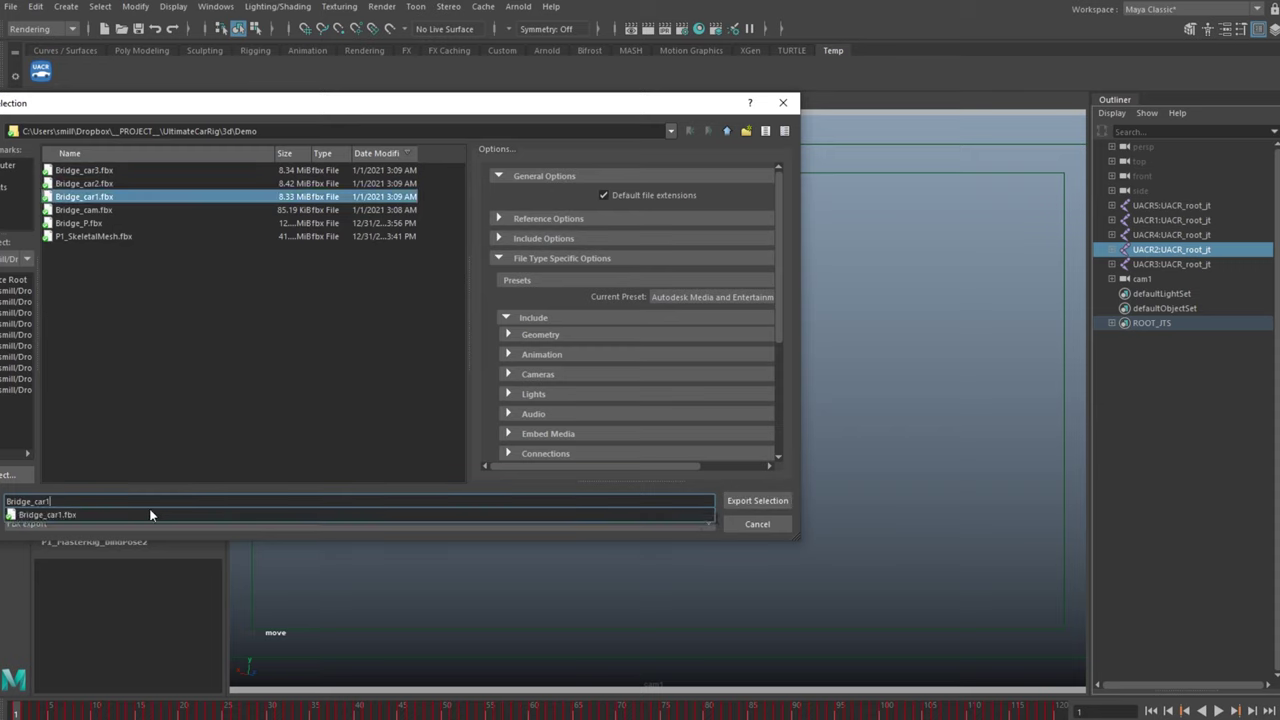
{"action": "left_click", "coordinate": [757, 500]}
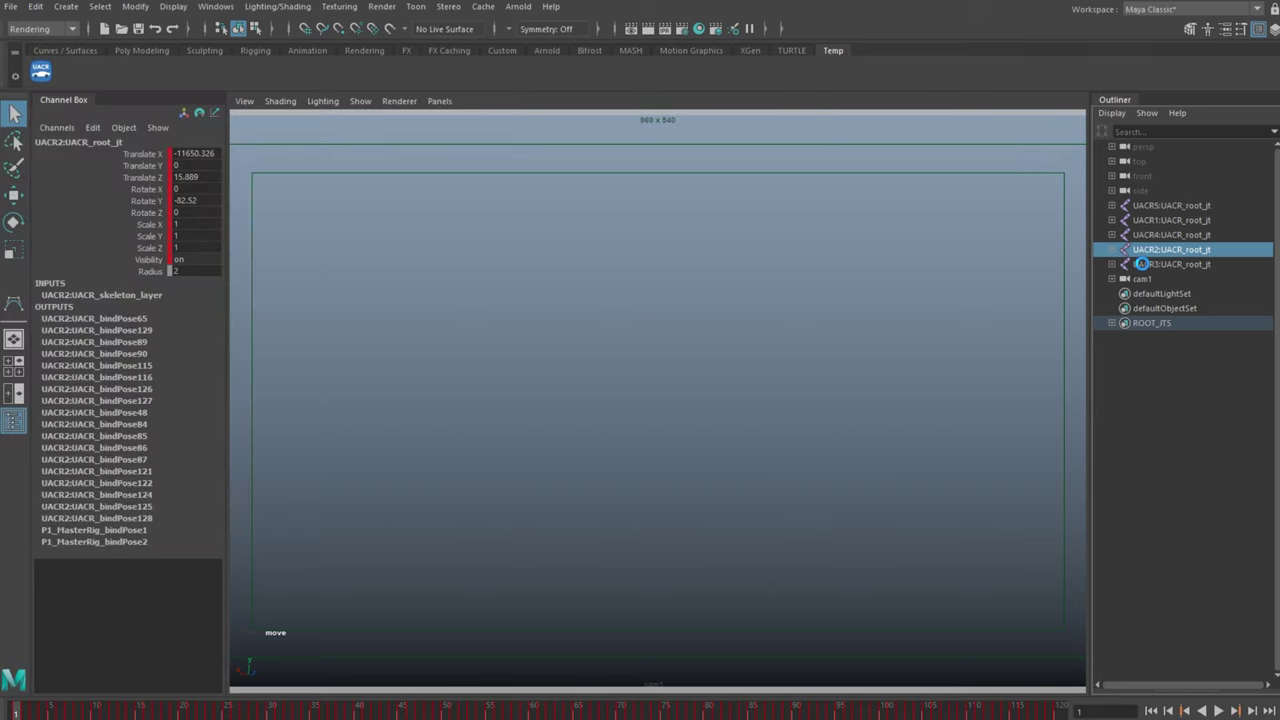
{"action": "key", "text": "w"}
Export the UACR3 root joint as an FBX file named Bridge_car5
{"action": "left_click", "coordinate": [1147, 265]}
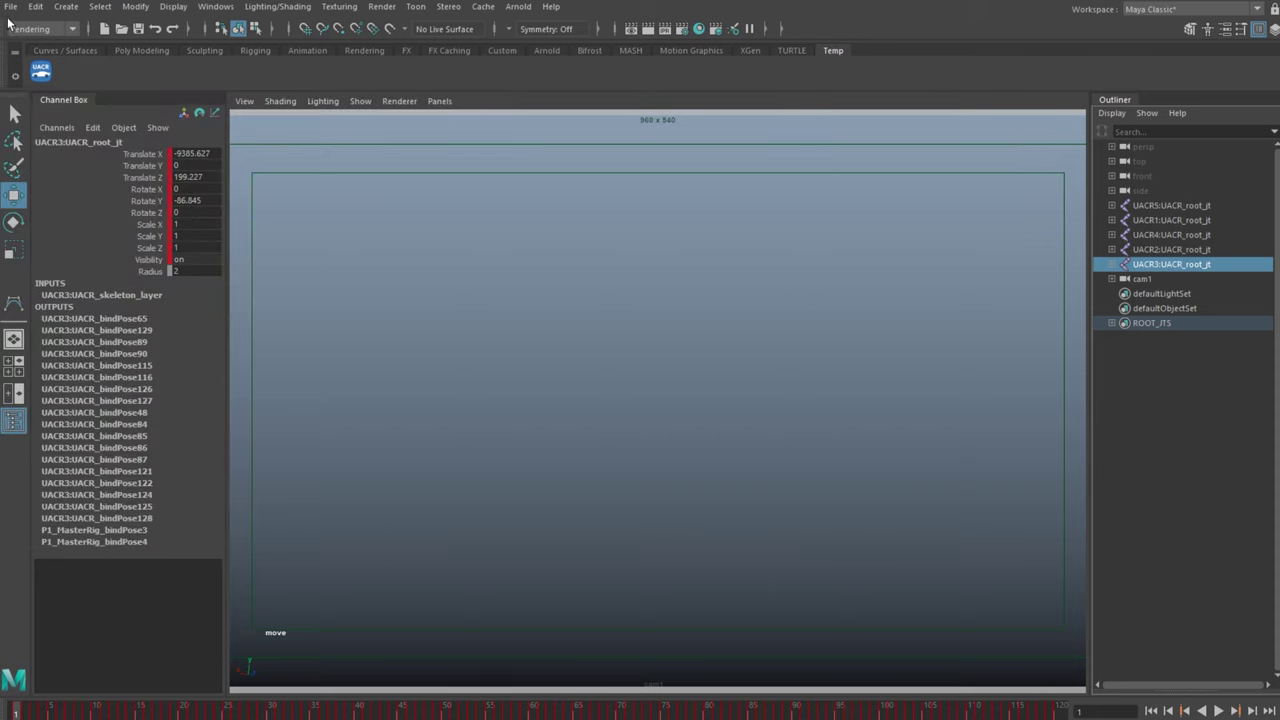
{"action": "left_click", "coordinate": [10, 7]}
{"action": "left_click", "coordinate": [85, 198]}
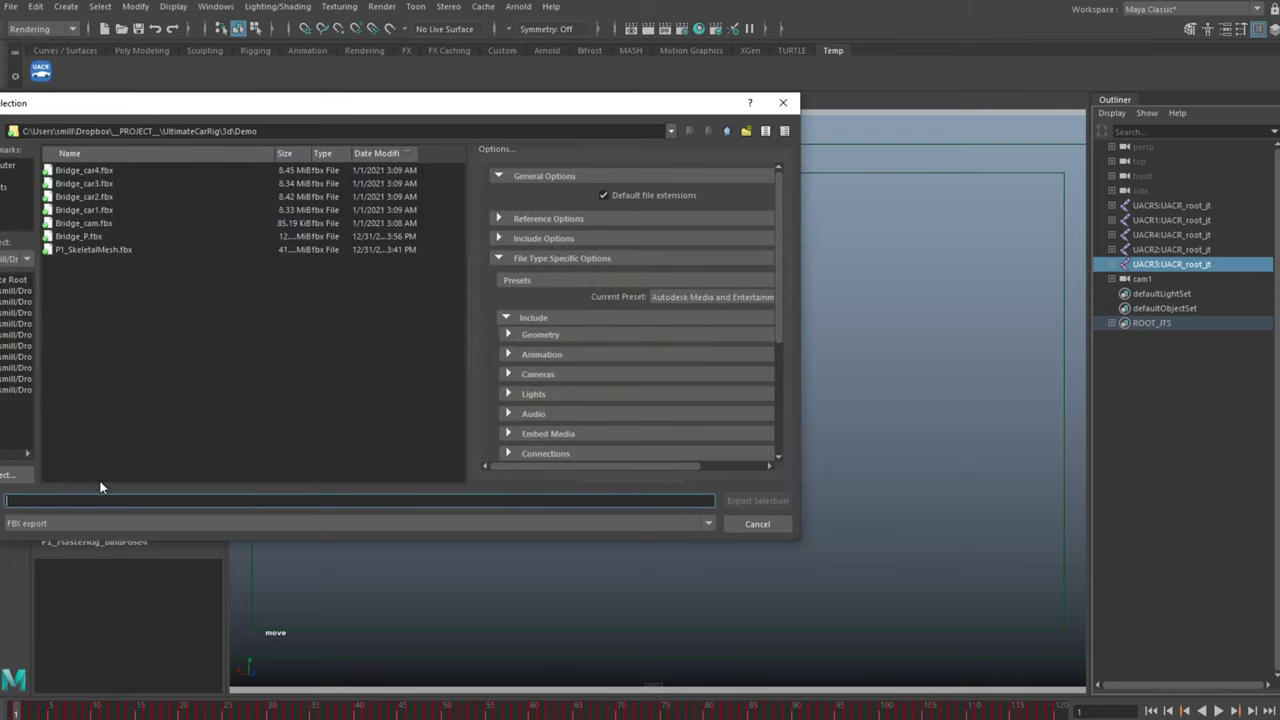
{"action": "type", "text": "Bridge_car5"}
{"action": "left_click", "coordinate": [756, 500]}
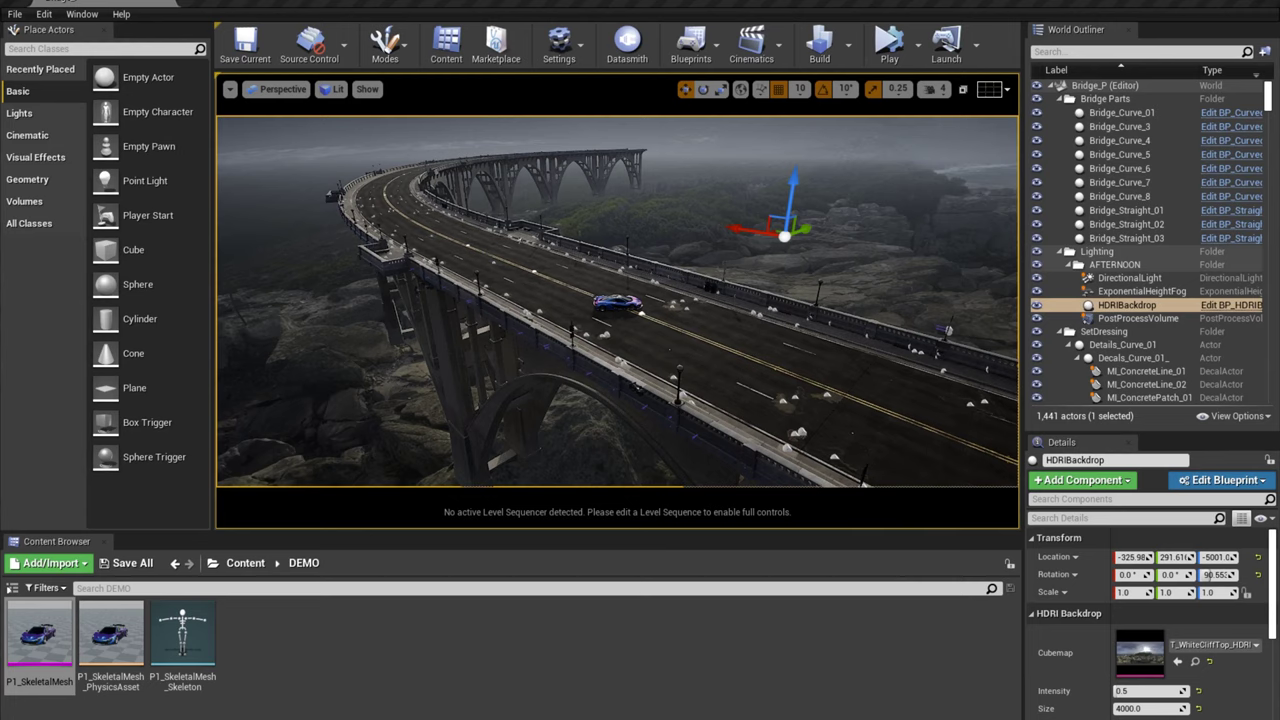
In Unreal Editor, import Bridge_car1.fbx to Bridge_car5.fbx into the DEMO folder as animations using the P1_SkeletalMesh_Skeleton skeleton
{"action": "left_click_drag", "start_coordinate": [1279, 355], "coordinate": [815, 355]}
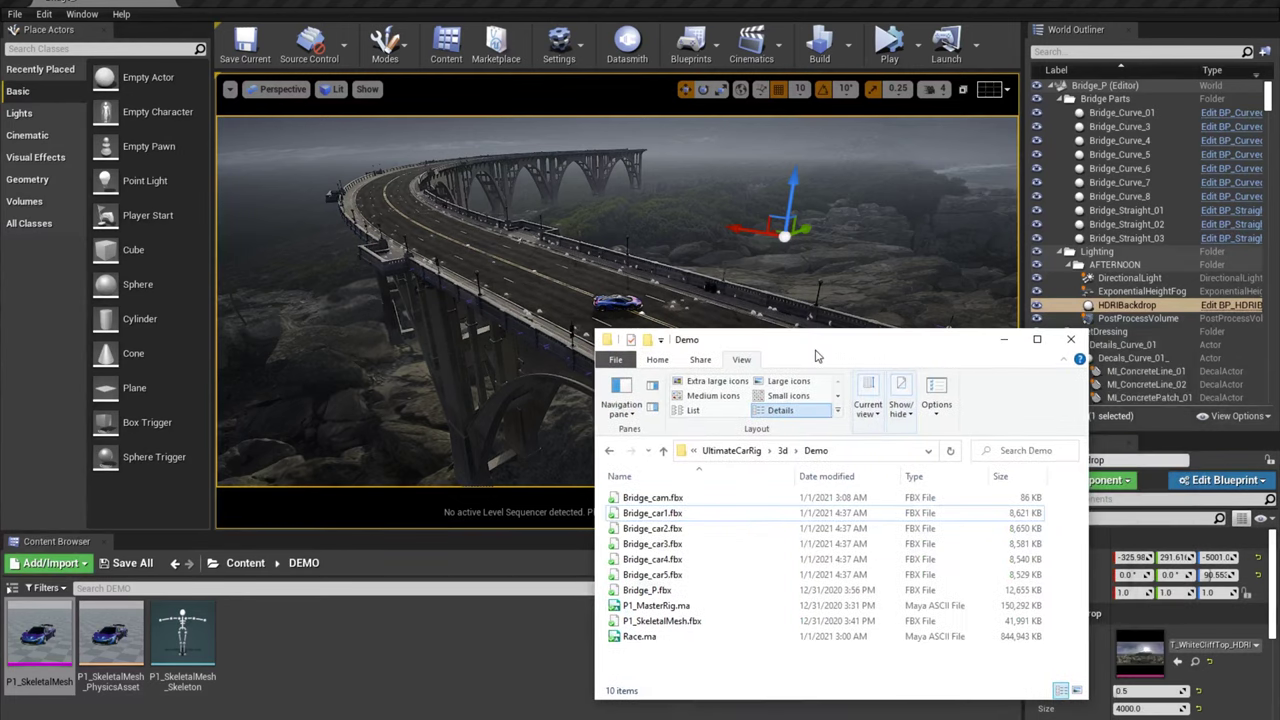
{"action": "left_click", "coordinate": [675, 515]}
{"action": "left_click", "coordinate": [662, 576], "text": "shift"}
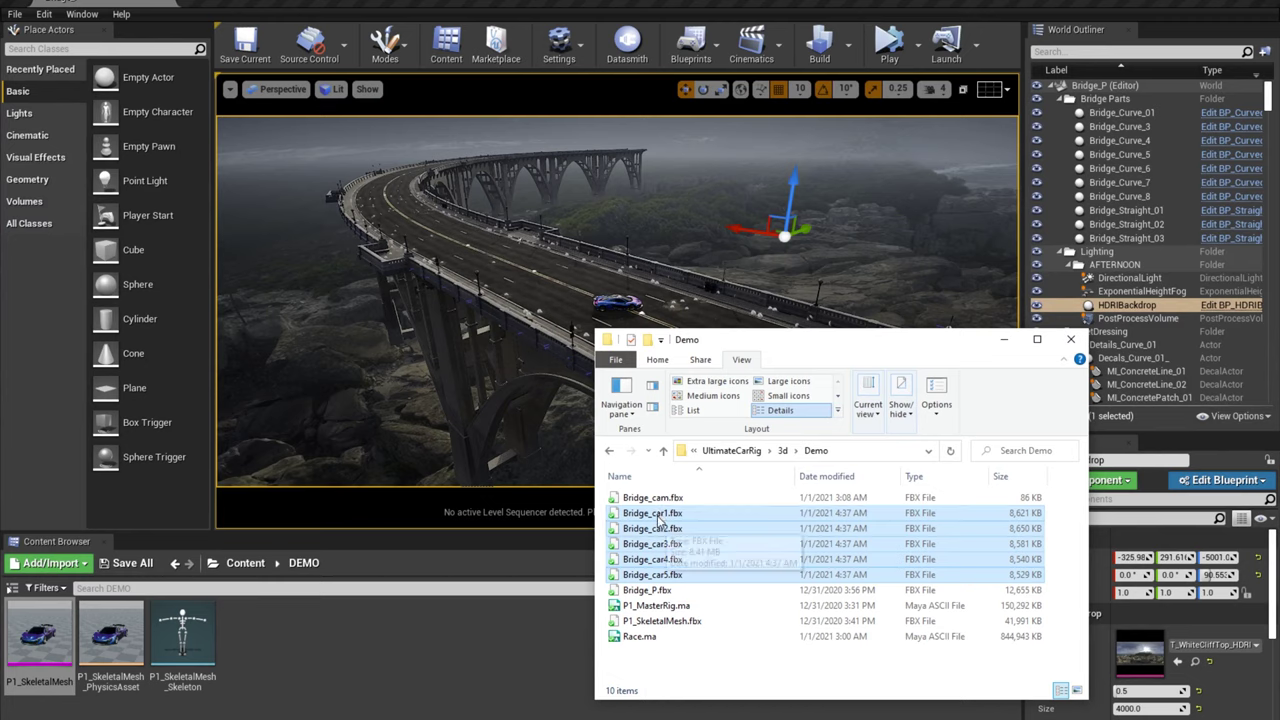
{"action": "left_click_drag", "start_coordinate": [660, 520], "coordinate": [363, 662]}
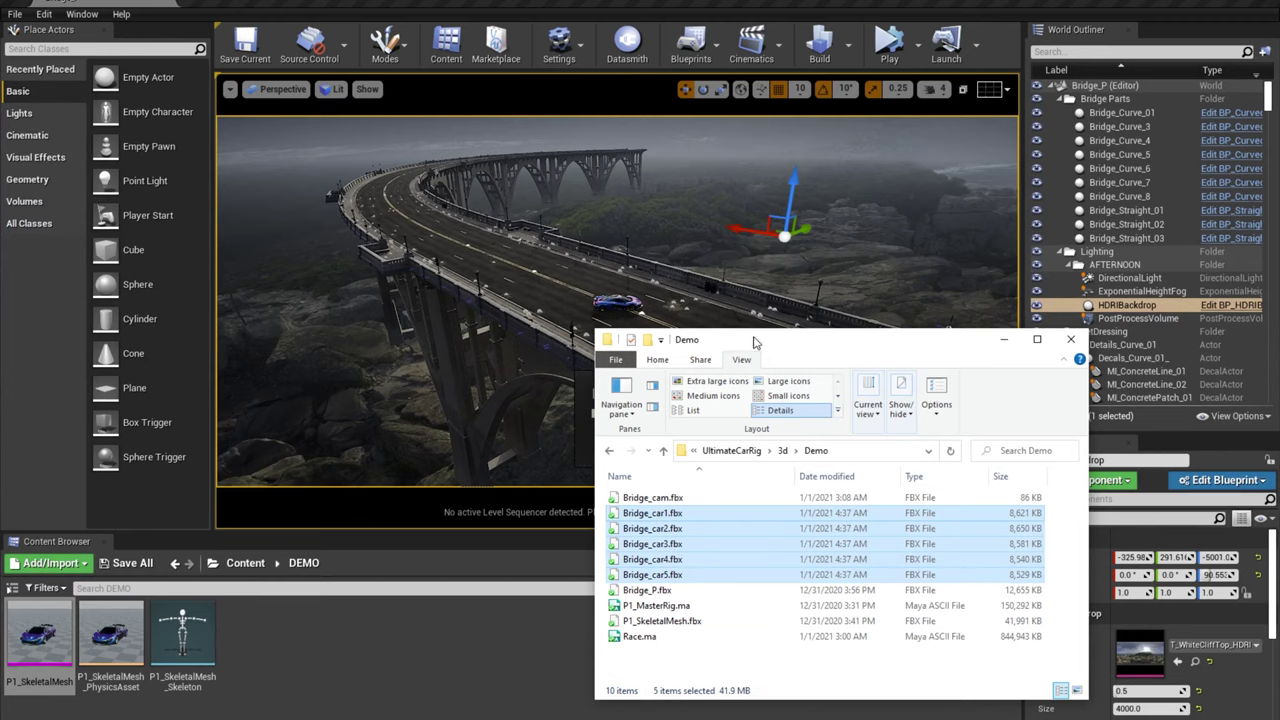
{"action": "left_click_drag", "start_coordinate": [815, 344], "coordinate": [1279, 344]}
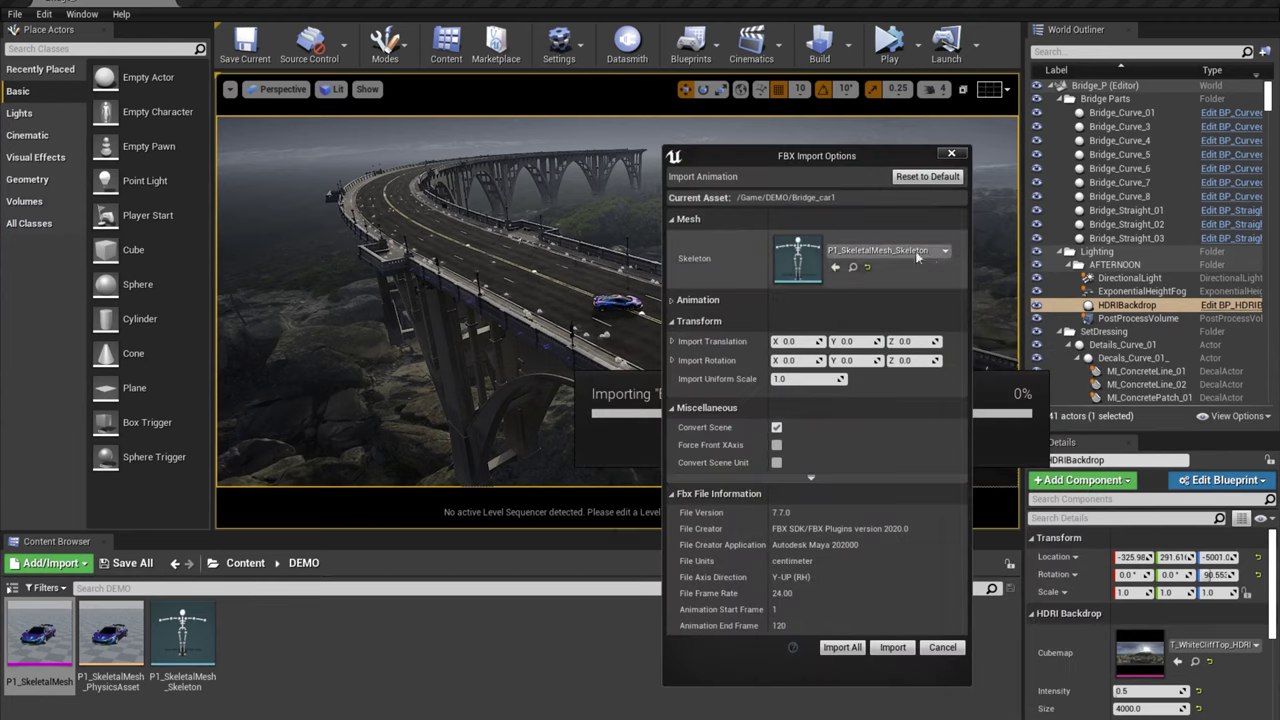
{"action": "left_click", "coordinate": [843, 648]}
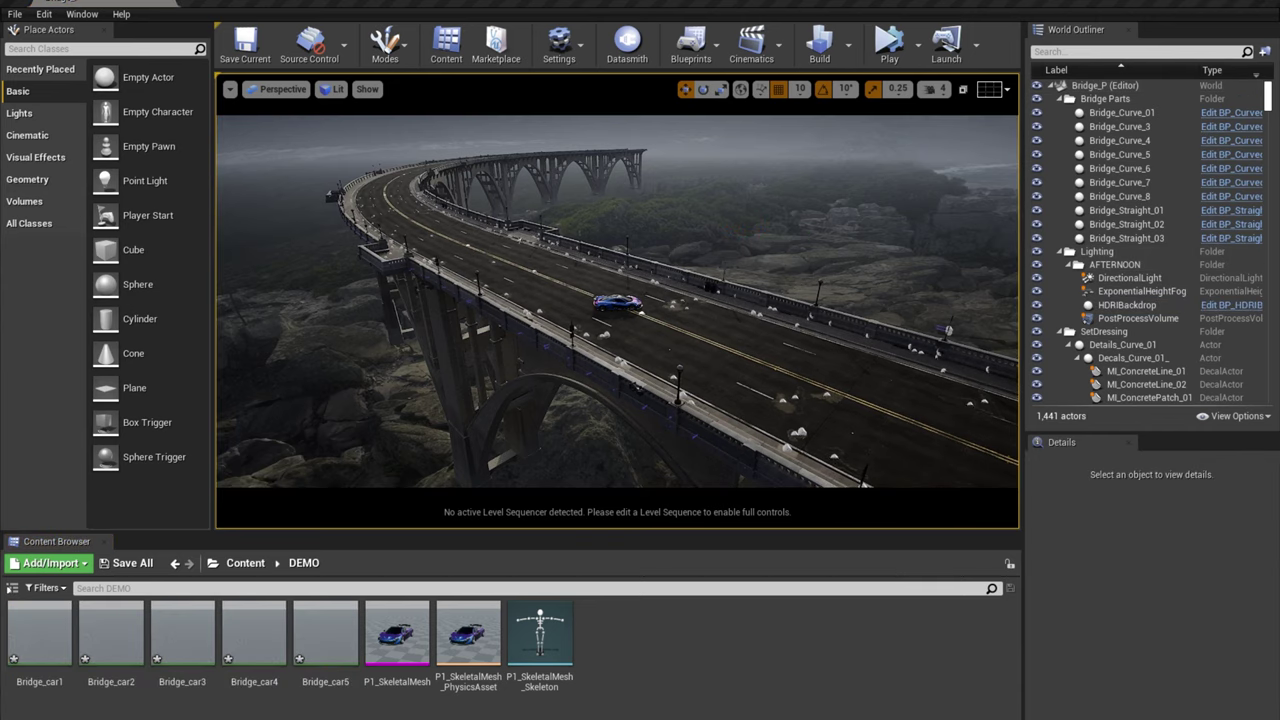
Place four more P1_SkeletalMesh cars on the bridge road beside the existing car
{"action": "left_click", "coordinate": [634, 297]}
{"action": "key", "text": "f"}
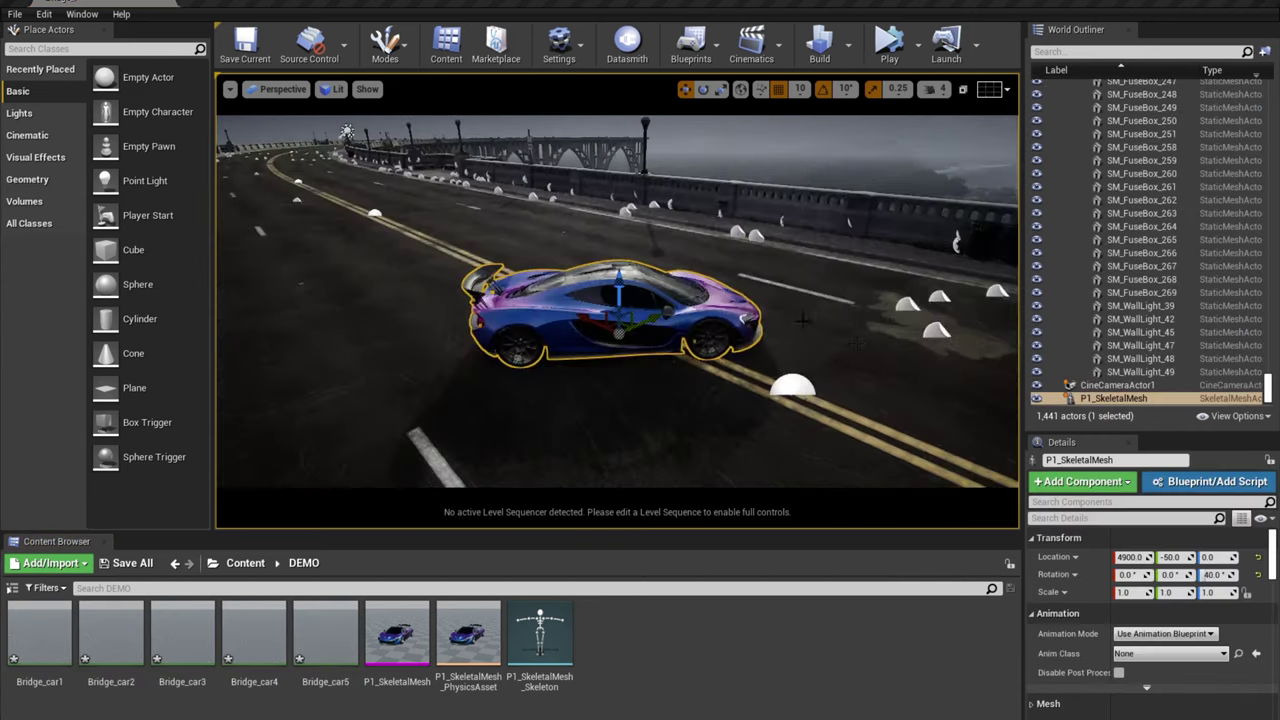
{"action": "left_click_drag", "start_coordinate": [704, 302], "coordinate": [692, 306], "text": "alt"}
{"action": "left_click_drag", "start_coordinate": [871, 334], "coordinate": [610, 334], "text": "alt"}
{"action": "middle_click_drag", "start_coordinate": [848, 338], "coordinate": [911, 338]}
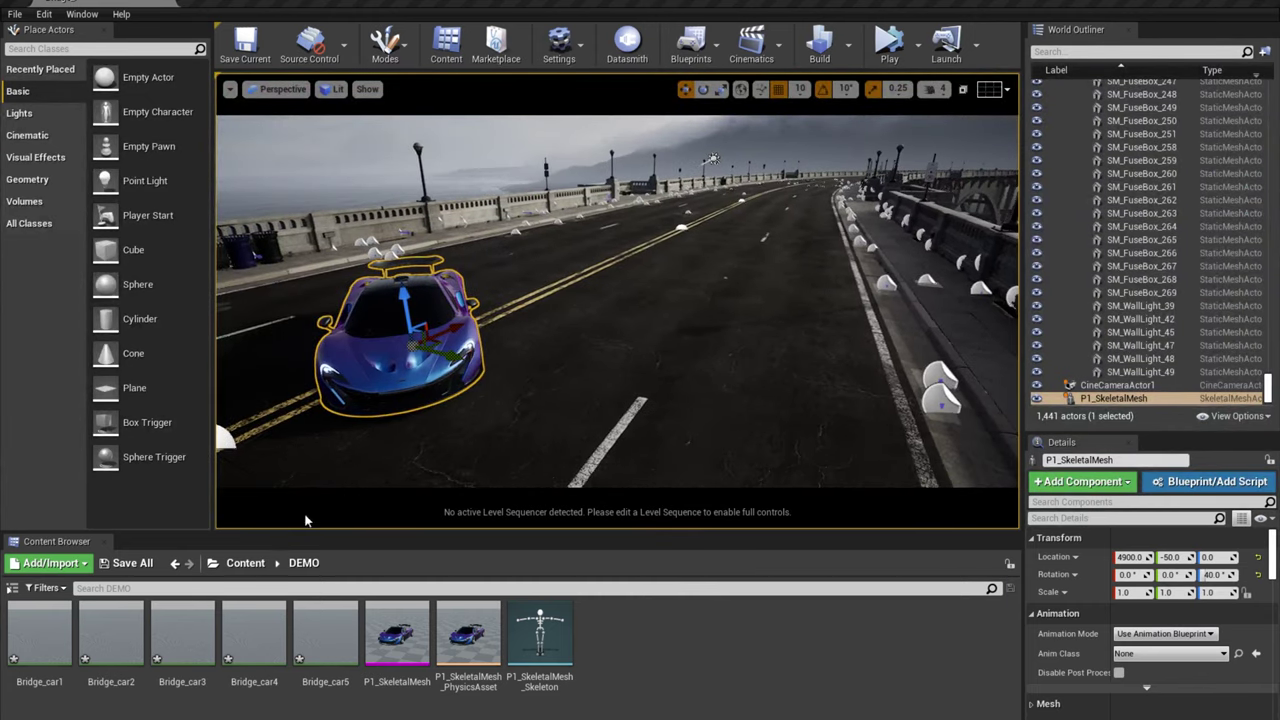
{"action": "left_click_drag", "start_coordinate": [397, 636], "coordinate": [657, 467]}
{"action": "scroll", "coordinate": [657, 467], "scroll_direction": "down", "scroll_amount": 5}
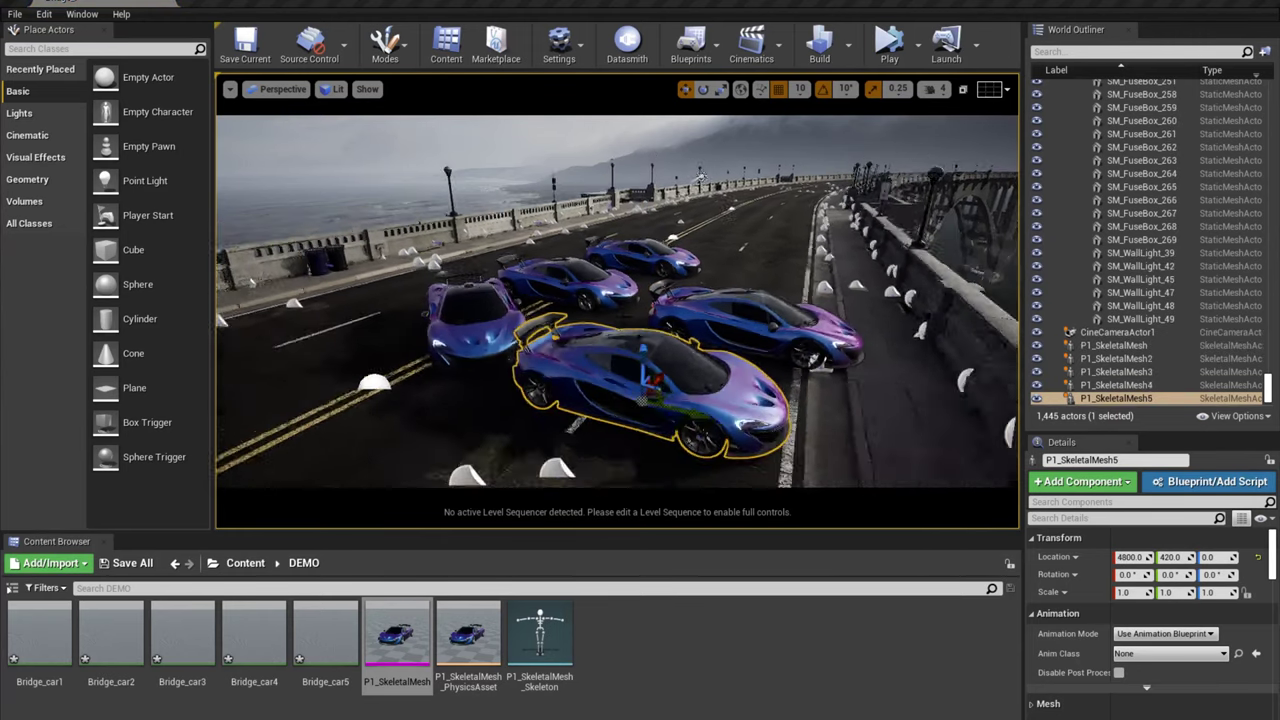
{"action": "mouse_move", "coordinate": [679, 339]}
{"action": "right_mouse_down"}
{"action": "mouse_move", "coordinate": [688, 346]}
{"action": "mouse_move", "coordinate": [679, 339]}
{"action": "right_mouse_up"}
{"action": "key", "text": "w"}
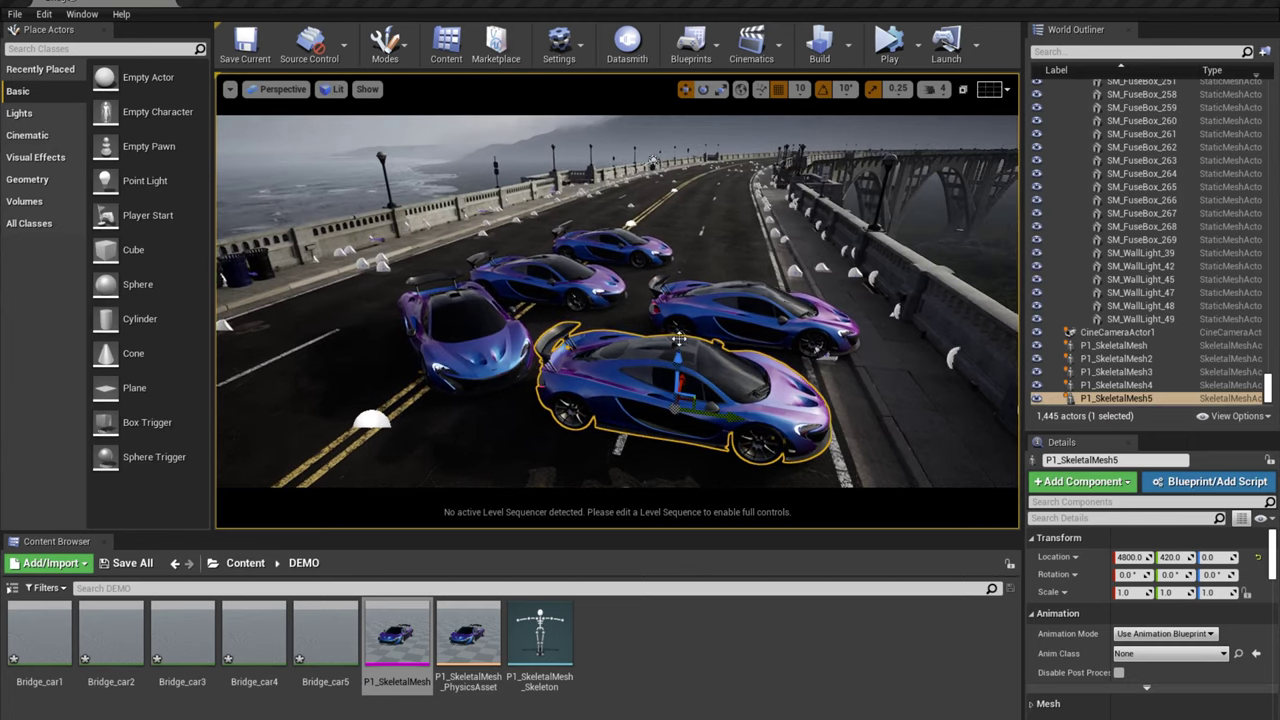
Assign MI_CarPaint_Mix_02 to material Element 12 of the P1_SkeletalMesh2 car
{"action": "left_click", "coordinate": [595, 291]}
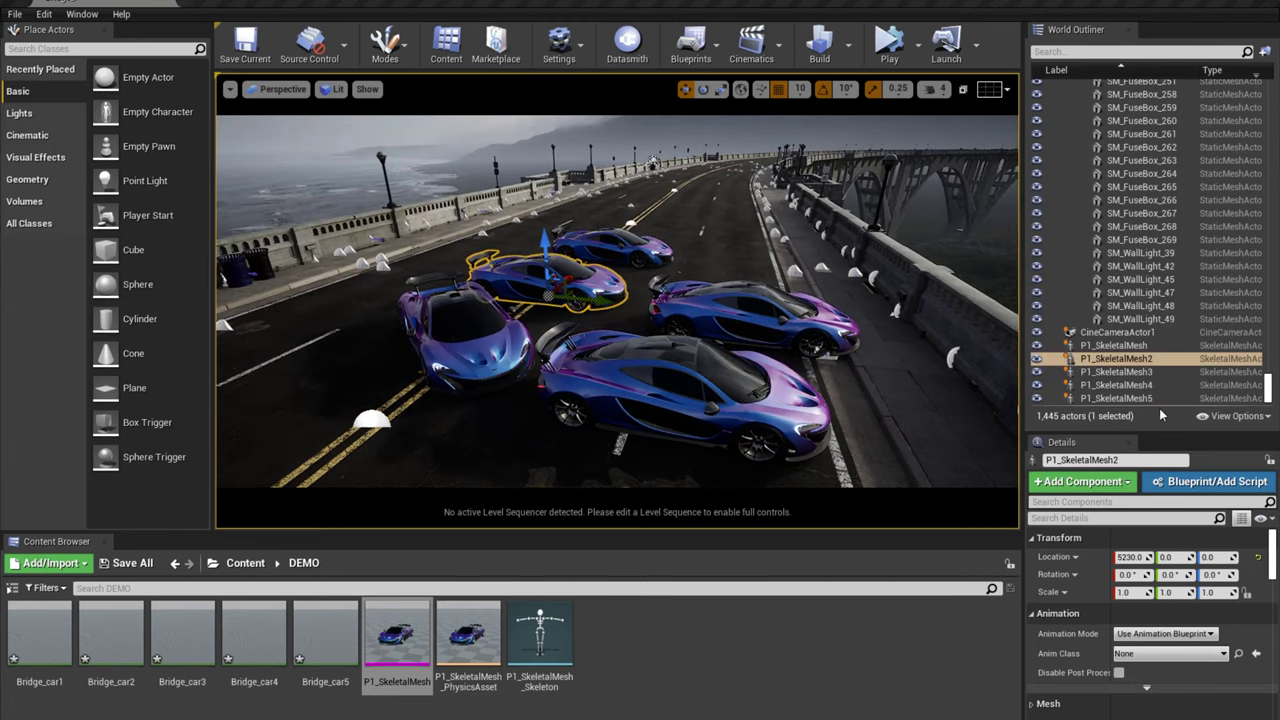
{"action": "left_click_drag", "start_coordinate": [1150, 432], "coordinate": [1145, 140]}
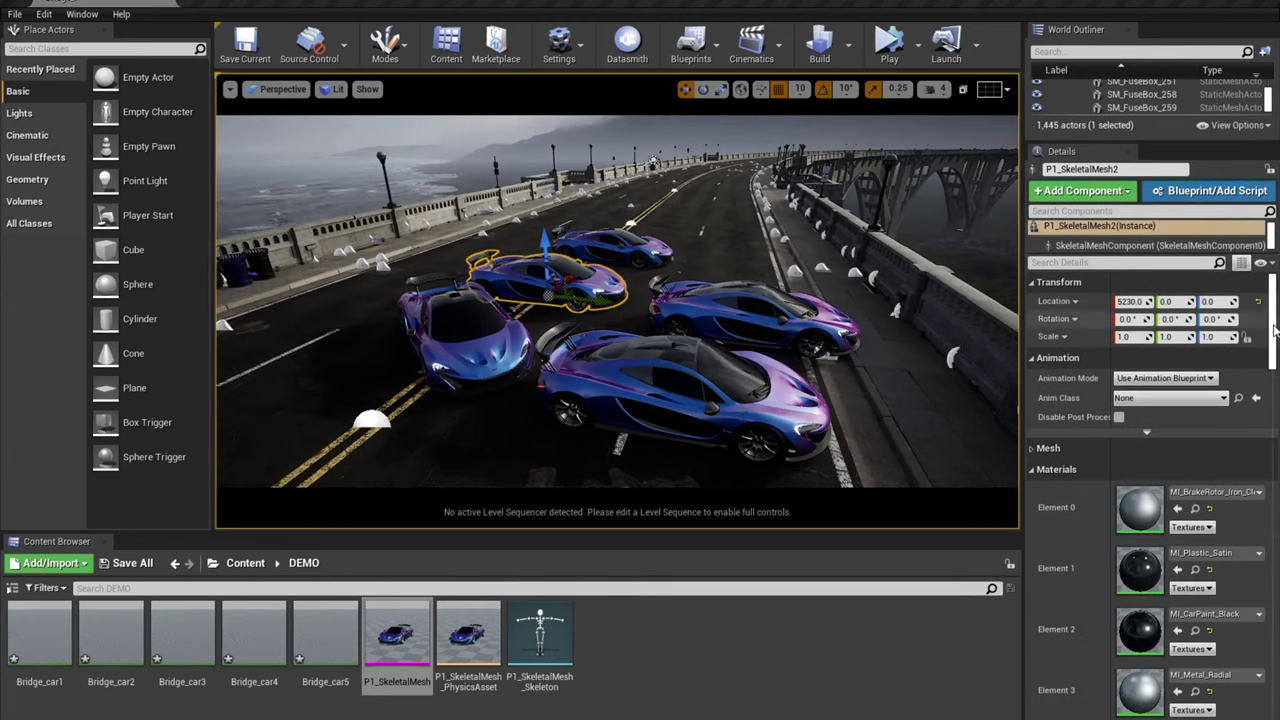
{"action": "scroll", "coordinate": [1150, 490], "scroll_direction": "down", "scroll_amount": 6}
{"action": "scroll", "coordinate": [1150, 490], "scroll_direction": "down", "scroll_amount": 4}
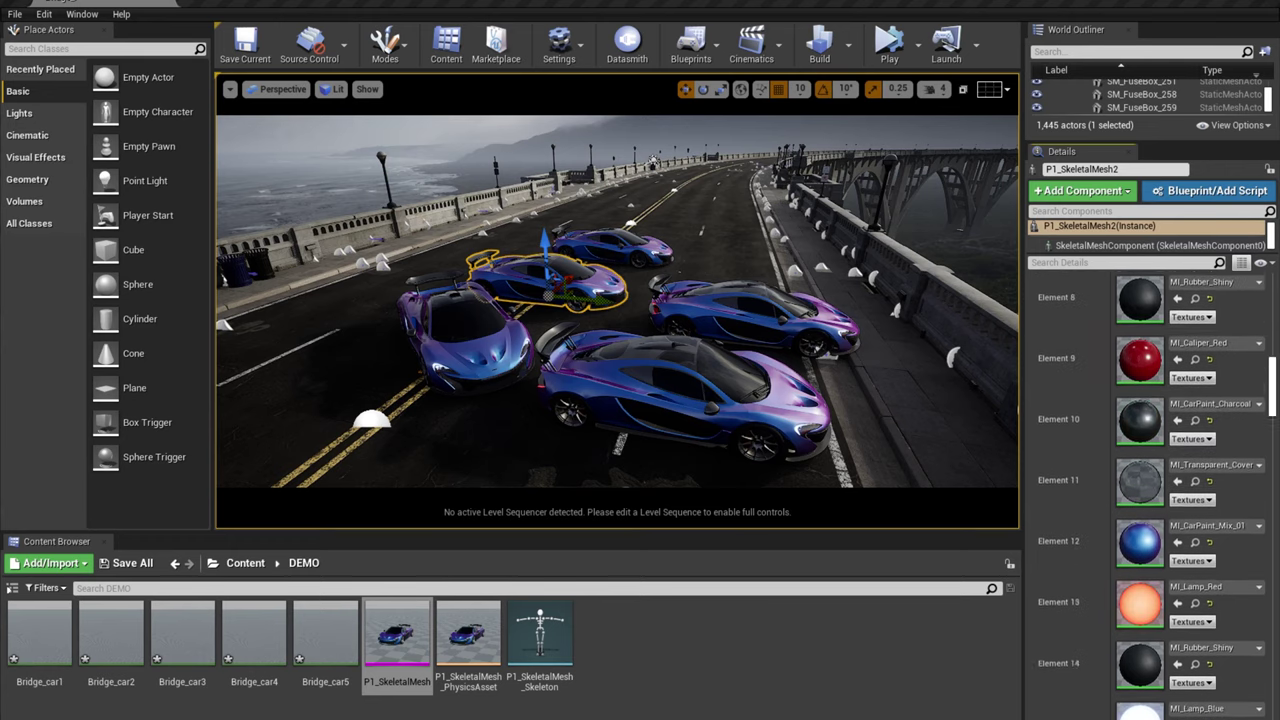
{"action": "left_click", "coordinate": [1213, 364]}
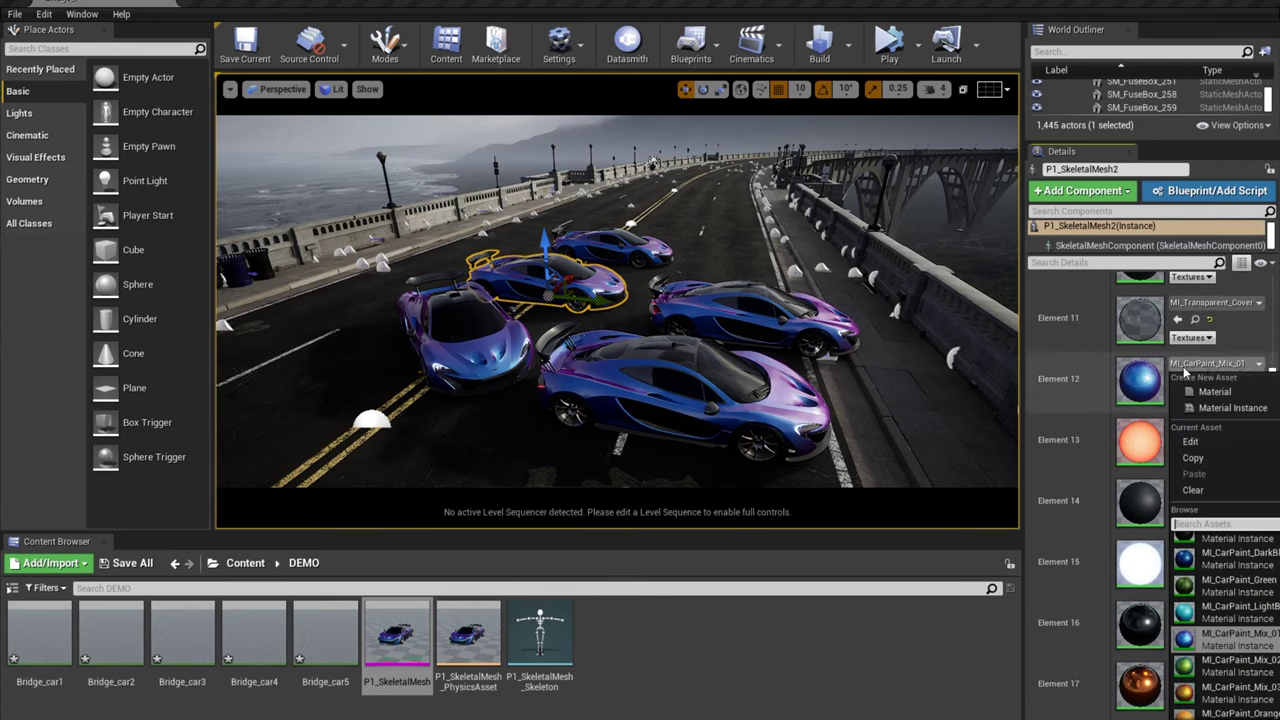
{"action": "left_click", "coordinate": [1234, 664]}
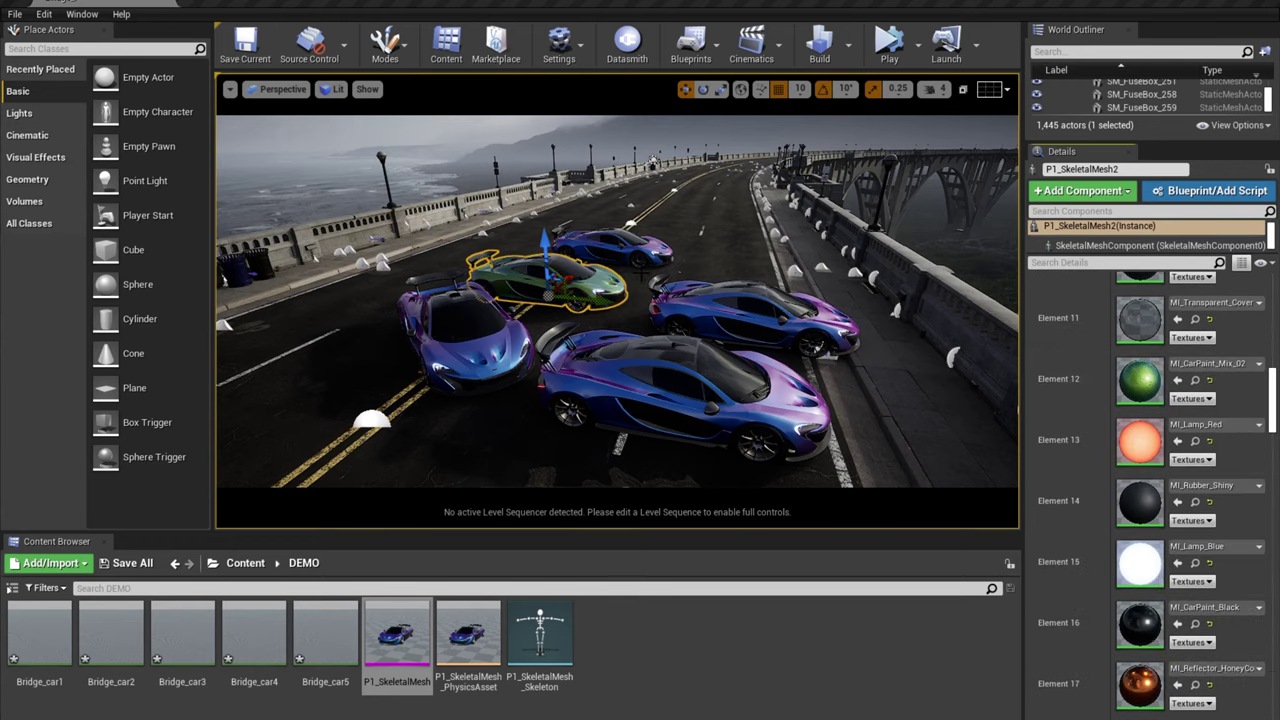
Assign MI_CarPaint_Cherry to material Element 12 of the P1_SkeletalMesh car
{"action": "left_click", "coordinate": [465, 330]}
{"action": "left_click", "coordinate": [1213, 364]}
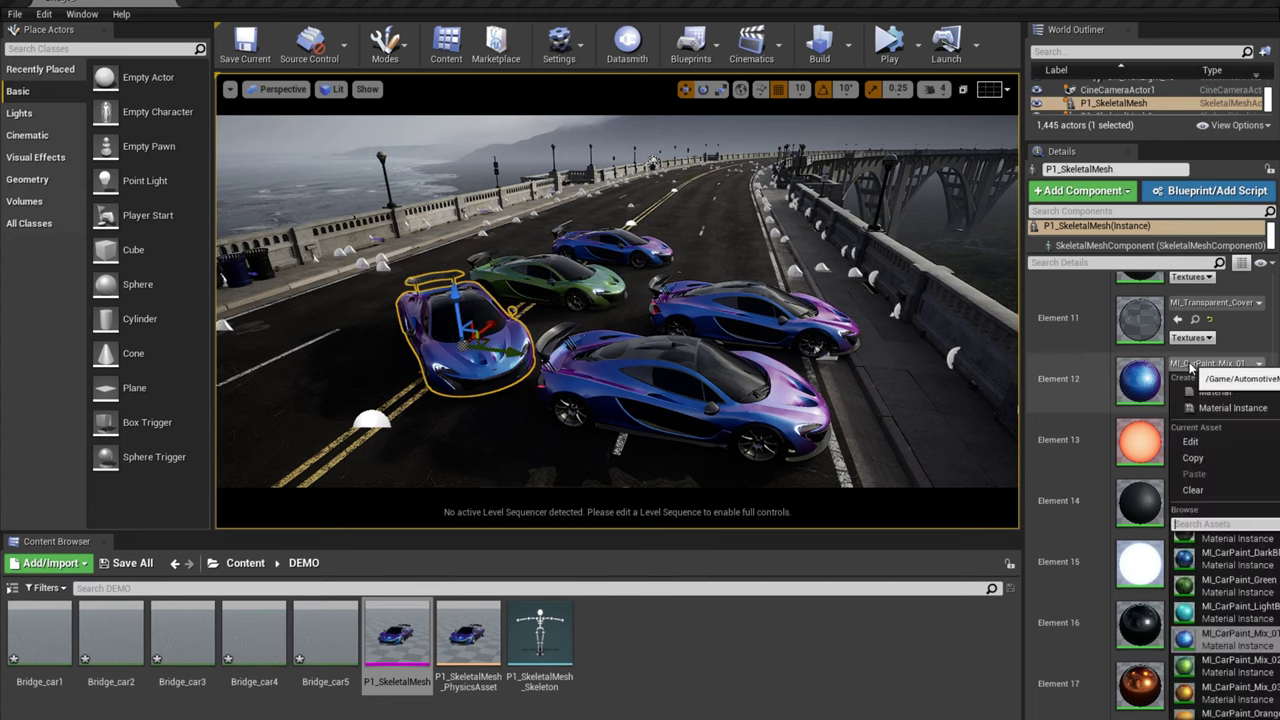
{"action": "scroll", "coordinate": [1241, 564], "scroll_direction": "up", "scroll_amount": 2}
{"action": "left_click", "coordinate": [1240, 557]}
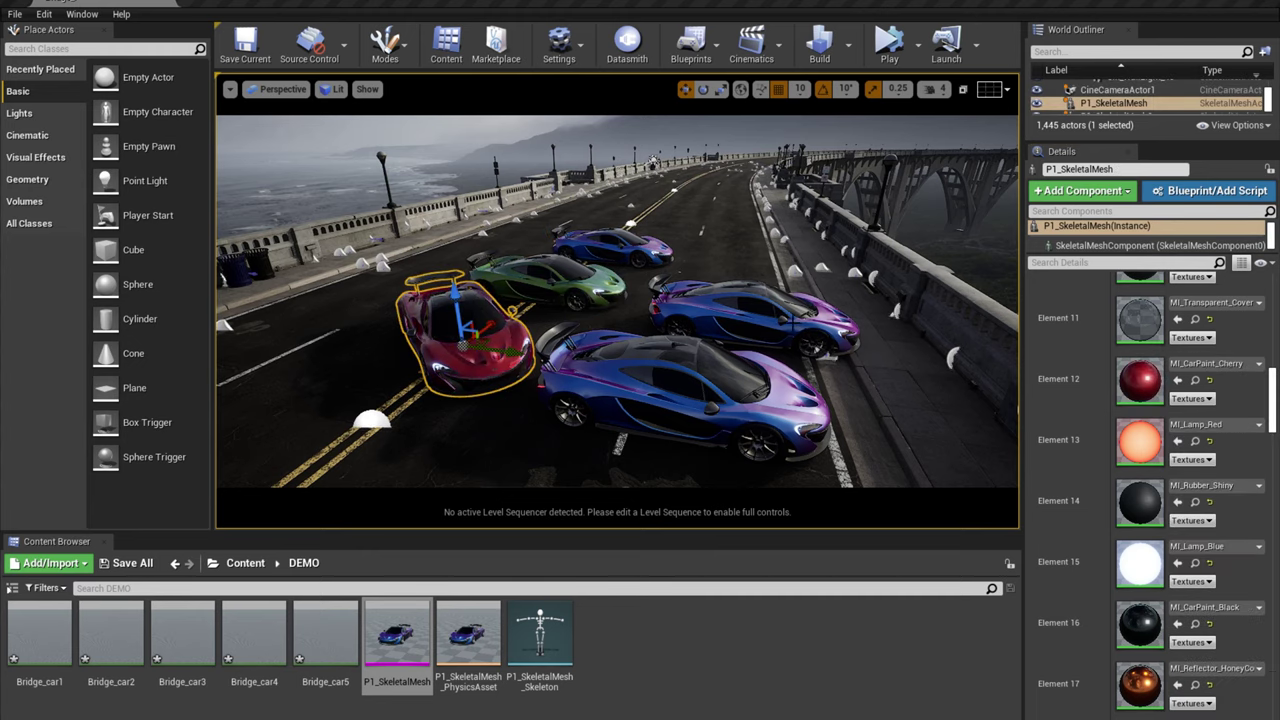
Assign a silver car paint material to Element 12 of the P1_SkeletalMesh4 car
{"action": "left_click", "coordinate": [752, 318]}
{"action": "left_click", "coordinate": [1213, 364]}
{"action": "scroll", "coordinate": [1240, 600], "scroll_direction": "down", "scroll_amount": 4}
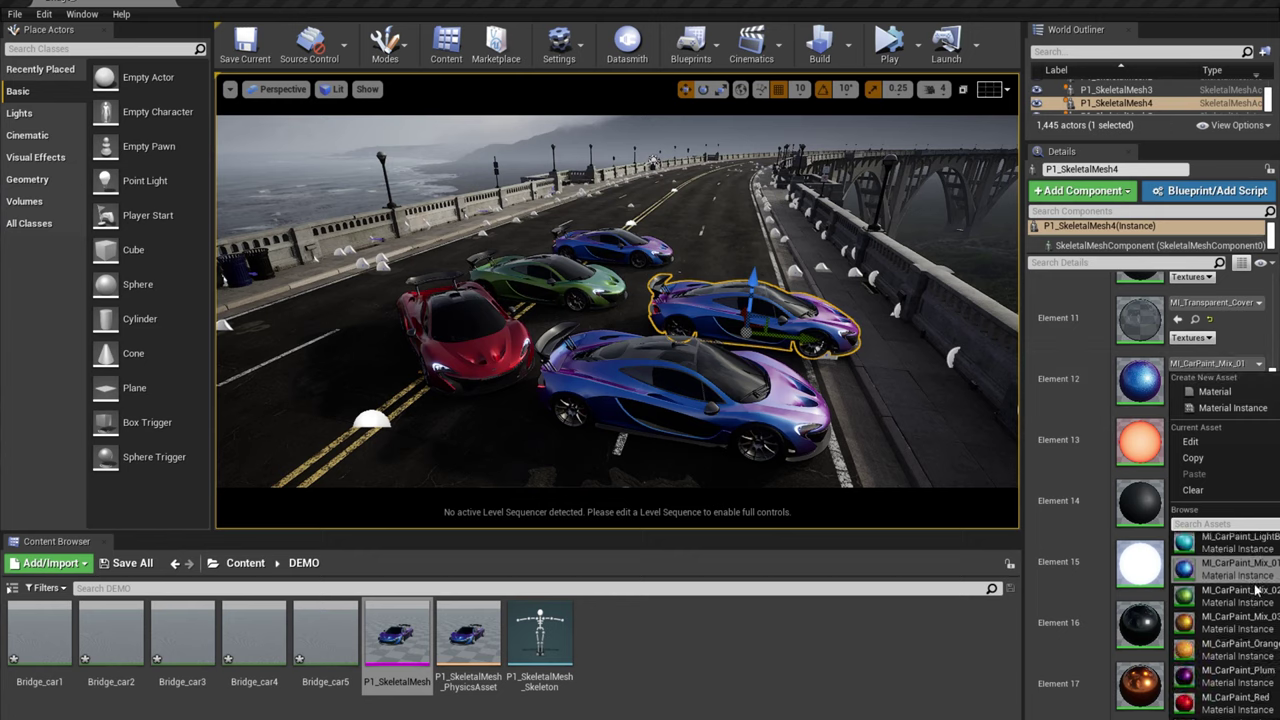
{"action": "left_click", "coordinate": [1236, 631]}
Assign MI_CarPaint_Mix_03 to material Element 12 of the P1_SkeletalMesh5 car
{"action": "left_click", "coordinate": [680, 395]}
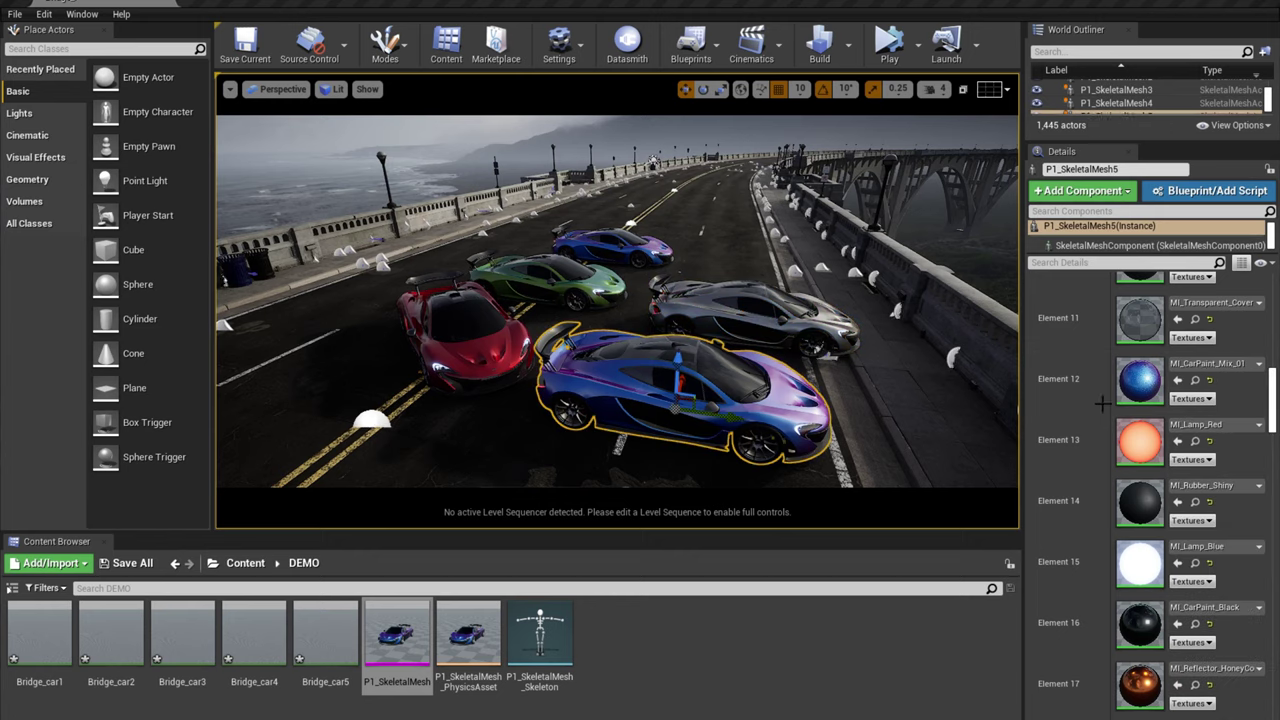
{"action": "left_click", "coordinate": [1208, 364]}
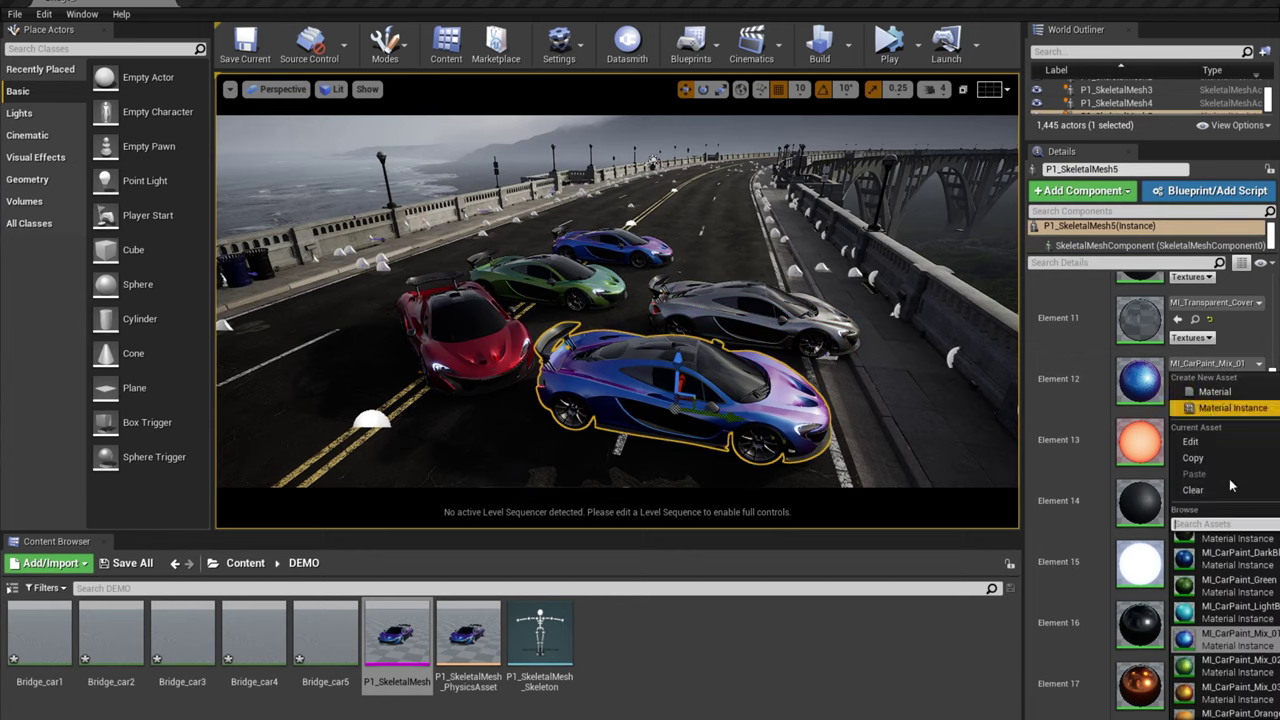
{"action": "left_click", "coordinate": [1217, 689]}
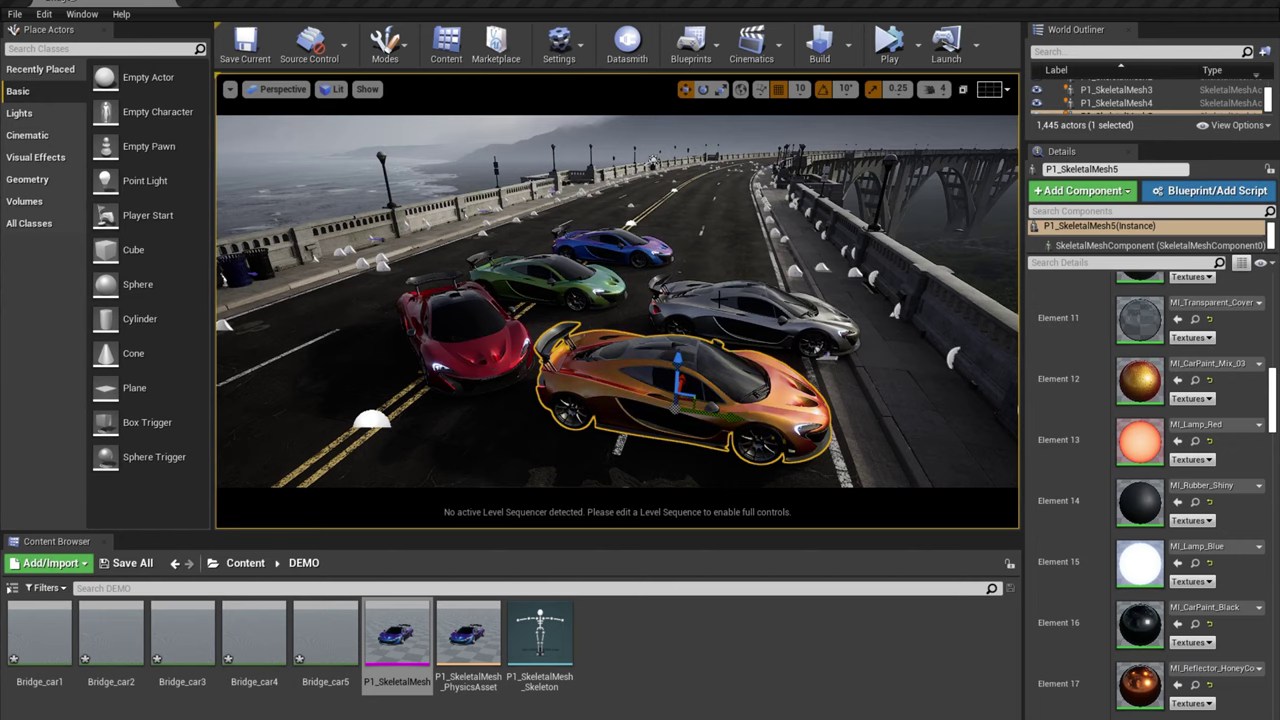
Switch the orange P1_SkeletalMesh5 car to Use Animation Asset and choose Bridge_car1 as its animation
{"action": "left_click_drag", "start_coordinate": [1278, 335], "coordinate": [1274, 283]}
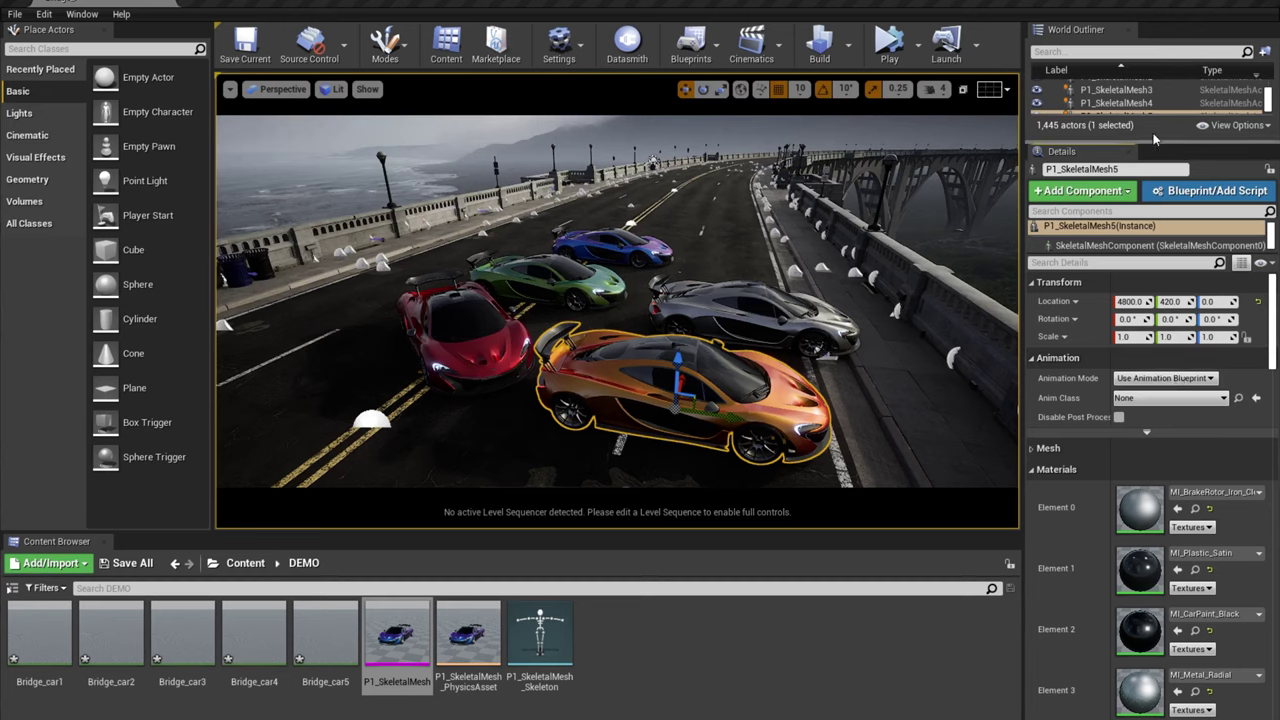
{"action": "left_click_drag", "start_coordinate": [1166, 149], "coordinate": [1166, 125]}
{"action": "left_click", "coordinate": [1034, 262]}
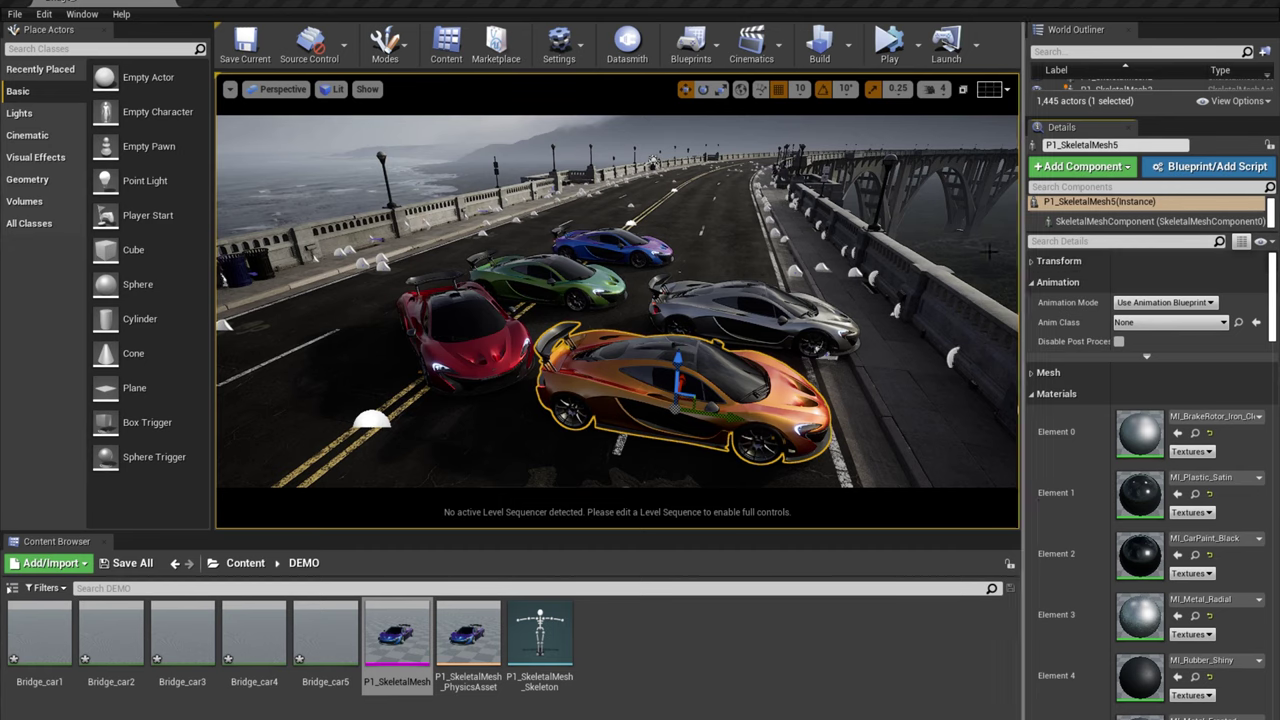
{"action": "left_click", "coordinate": [1170, 303]}
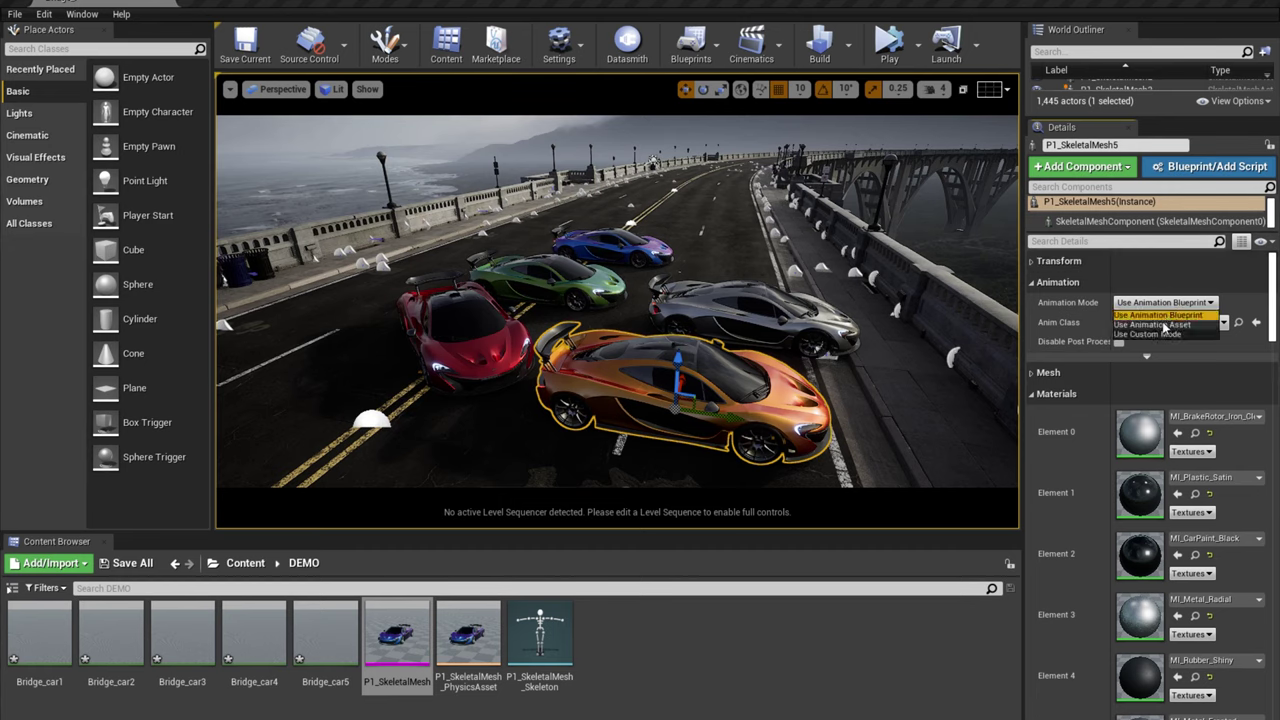
{"action": "left_click", "coordinate": [1164, 325]}
{"action": "left_click", "coordinate": [1215, 332]}
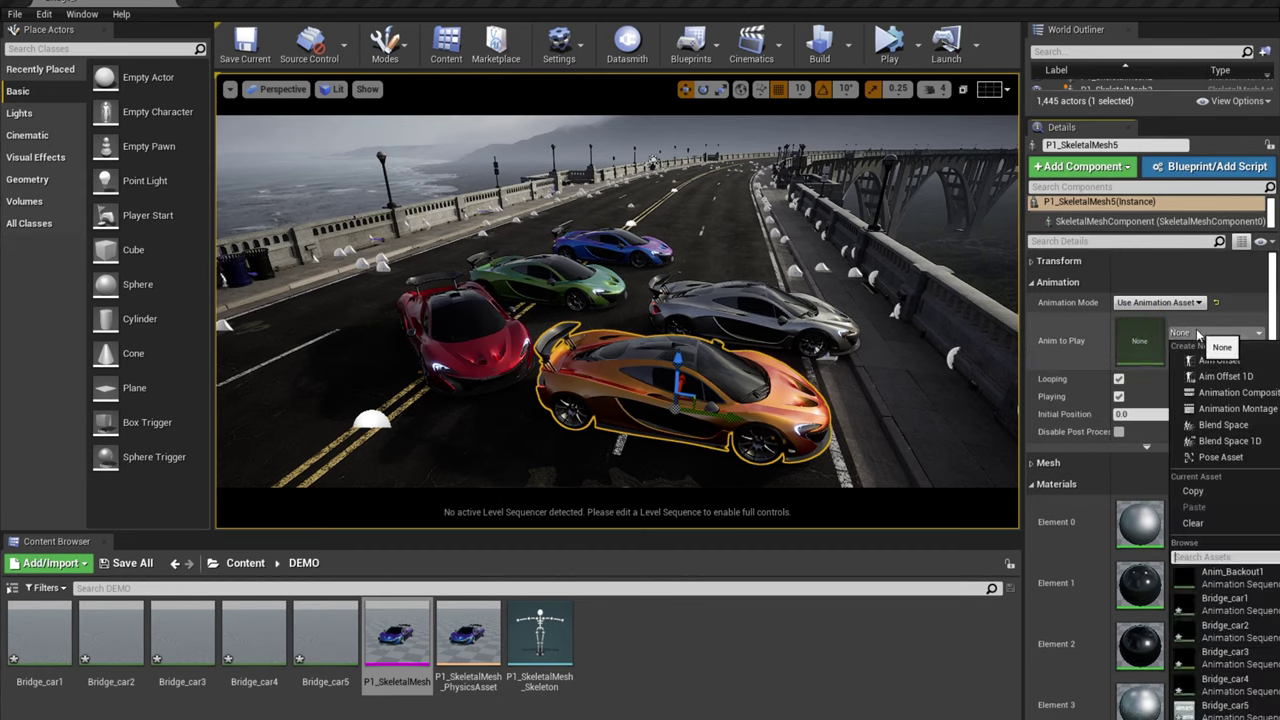
{"action": "left_click", "coordinate": [1228, 599]}
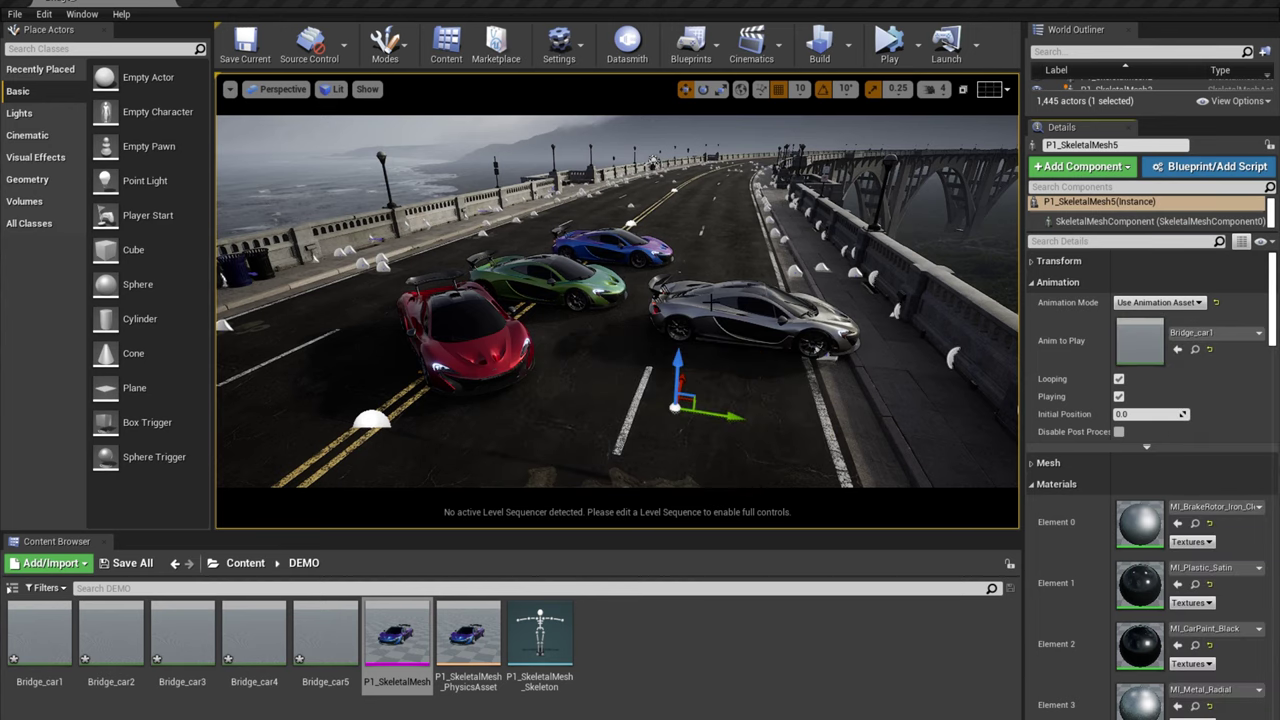
Switch the silver P1_SkeletalMesh4 car to Use Animation Asset and choose Bridge_car2 as its animation
{"action": "left_click", "coordinate": [709, 302]}
{"action": "left_click", "coordinate": [1185, 302]}
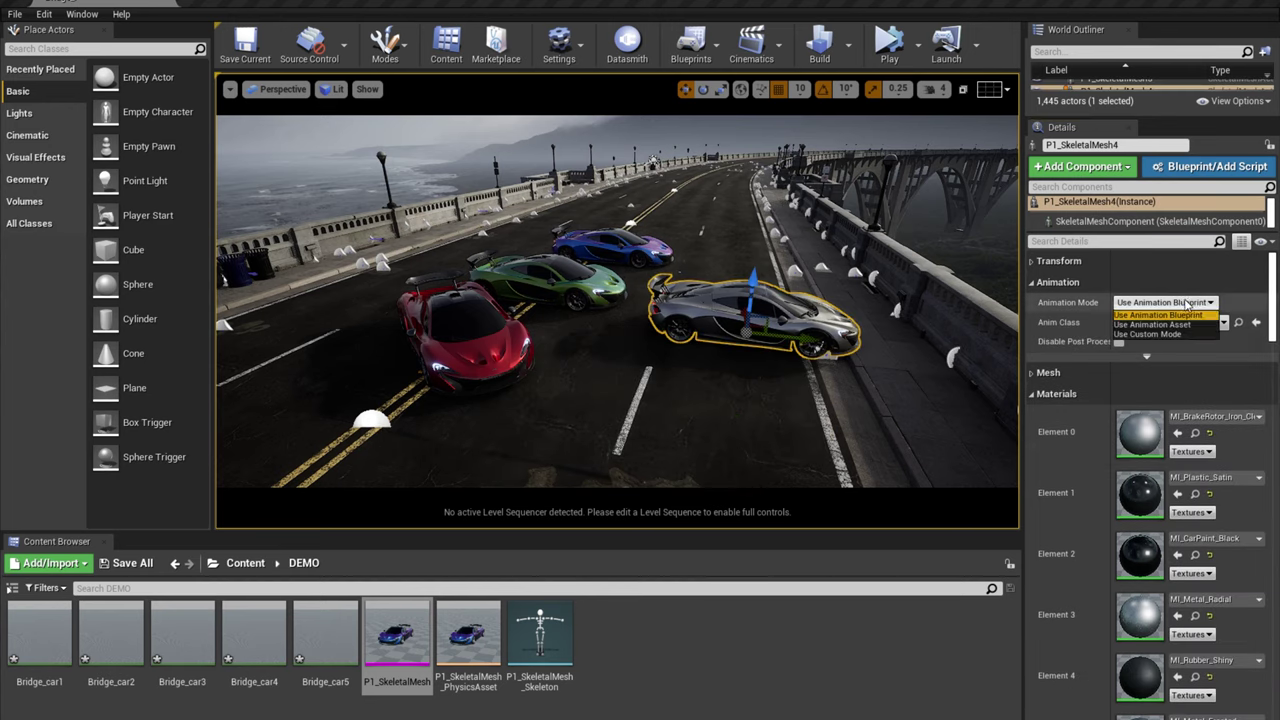
{"action": "left_click", "coordinate": [1164, 325]}
{"action": "left_click", "coordinate": [1191, 338]}
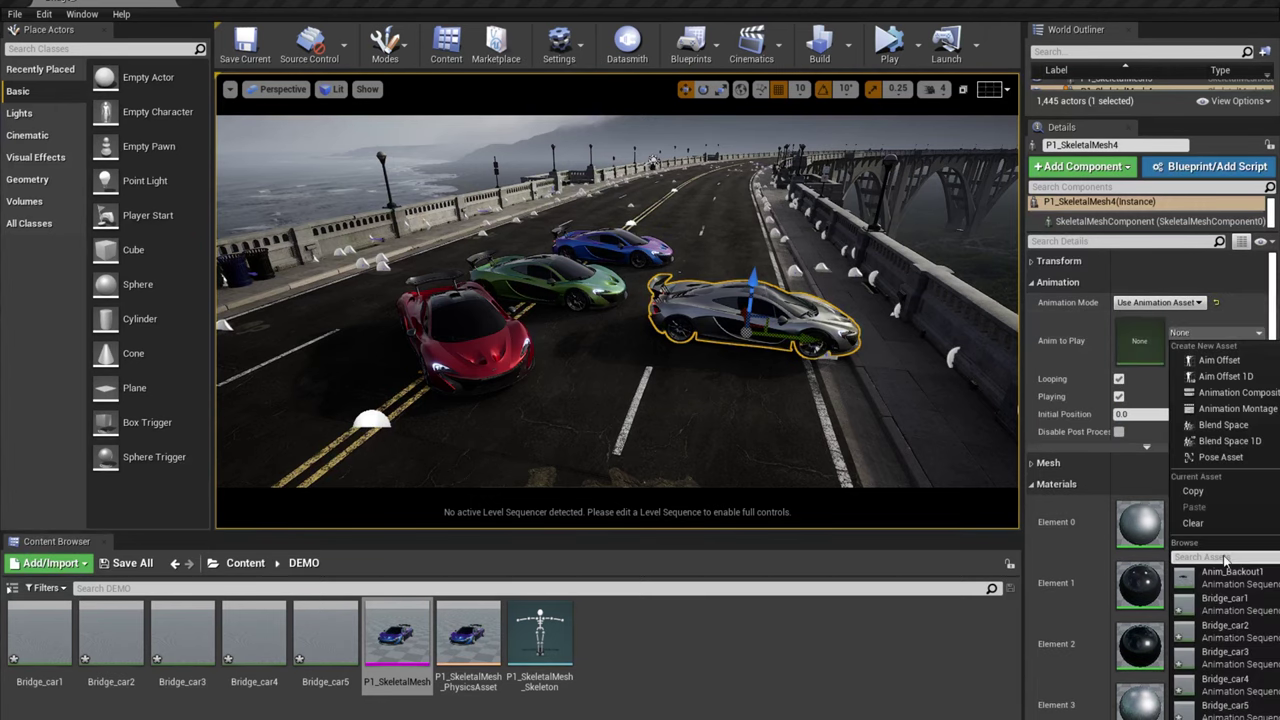
{"action": "left_click", "coordinate": [1230, 620]}
Switch the blue P1_SkeletalMesh3 car to Use Animation Asset and choose Bridge_car3 as its animation
{"action": "left_click", "coordinate": [636, 244]}
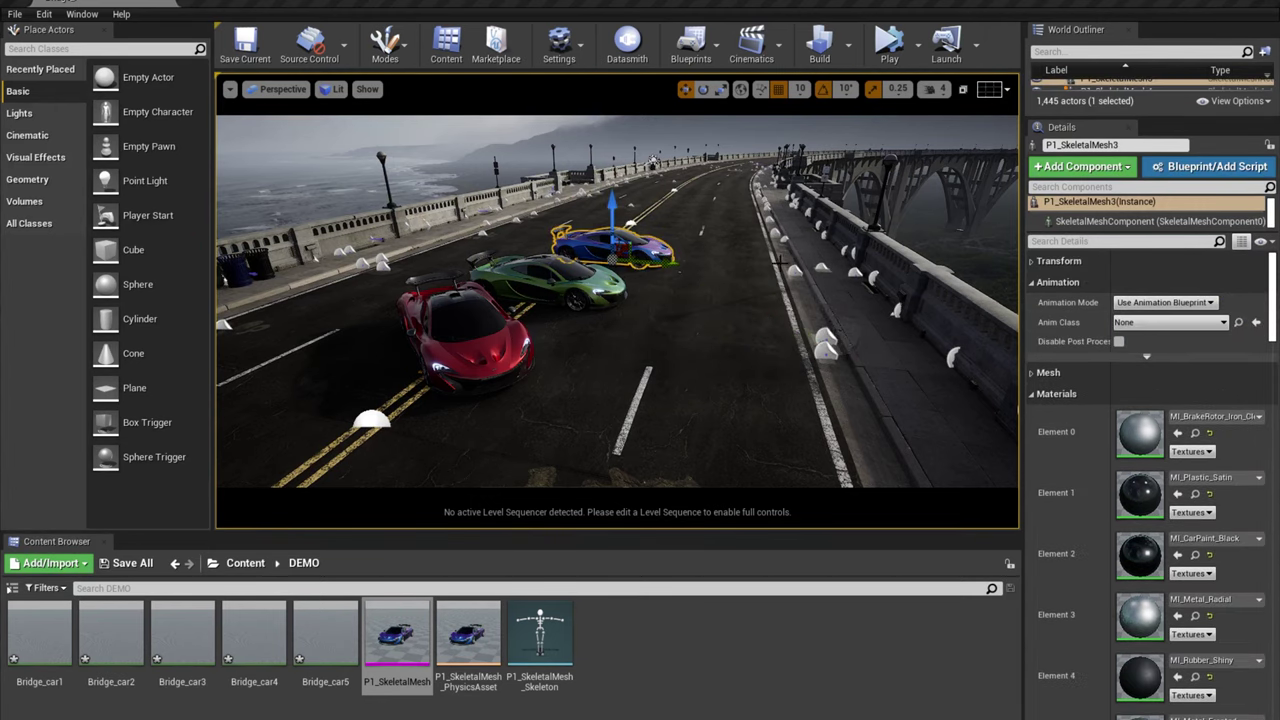
{"action": "left_click", "coordinate": [1205, 302]}
{"action": "left_click", "coordinate": [1178, 325]}
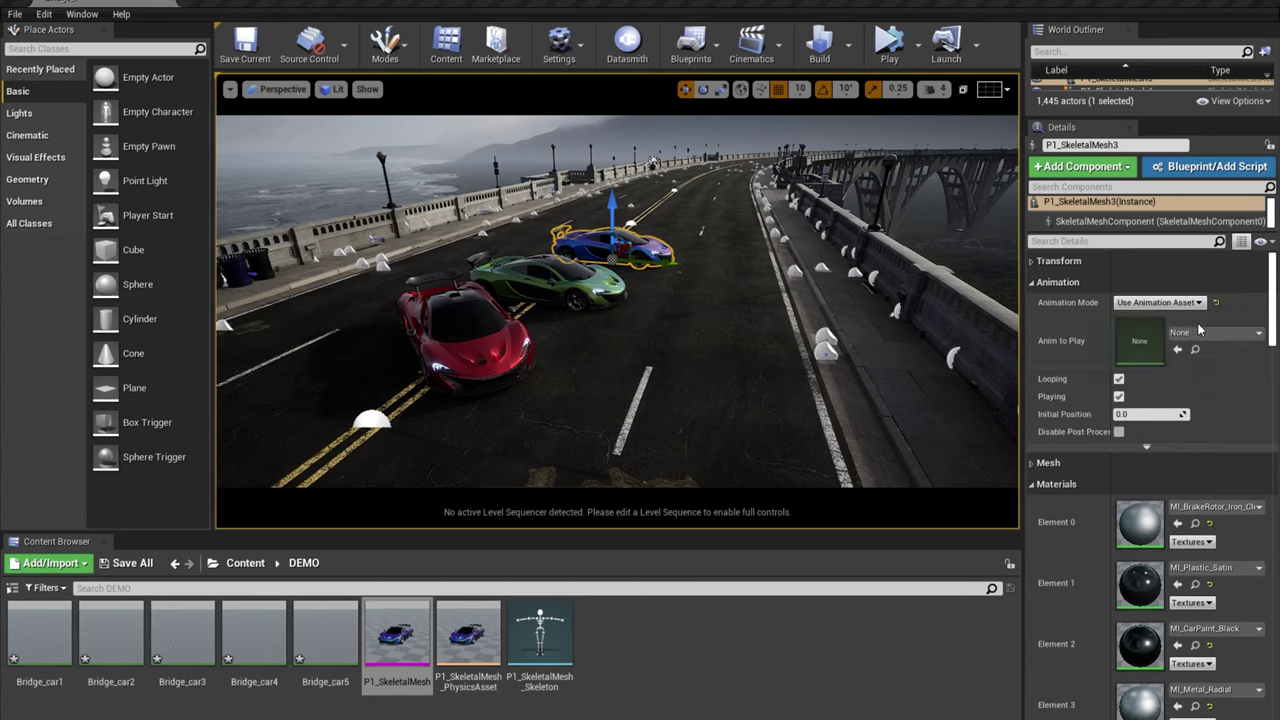
{"action": "left_click", "coordinate": [1215, 332]}
{"action": "left_click", "coordinate": [1245, 648]}
Switch the green P1_SkeletalMesh2 car to Use Animation Asset and choose Bridge_car4 as its animation
{"action": "left_click", "coordinate": [548, 282]}
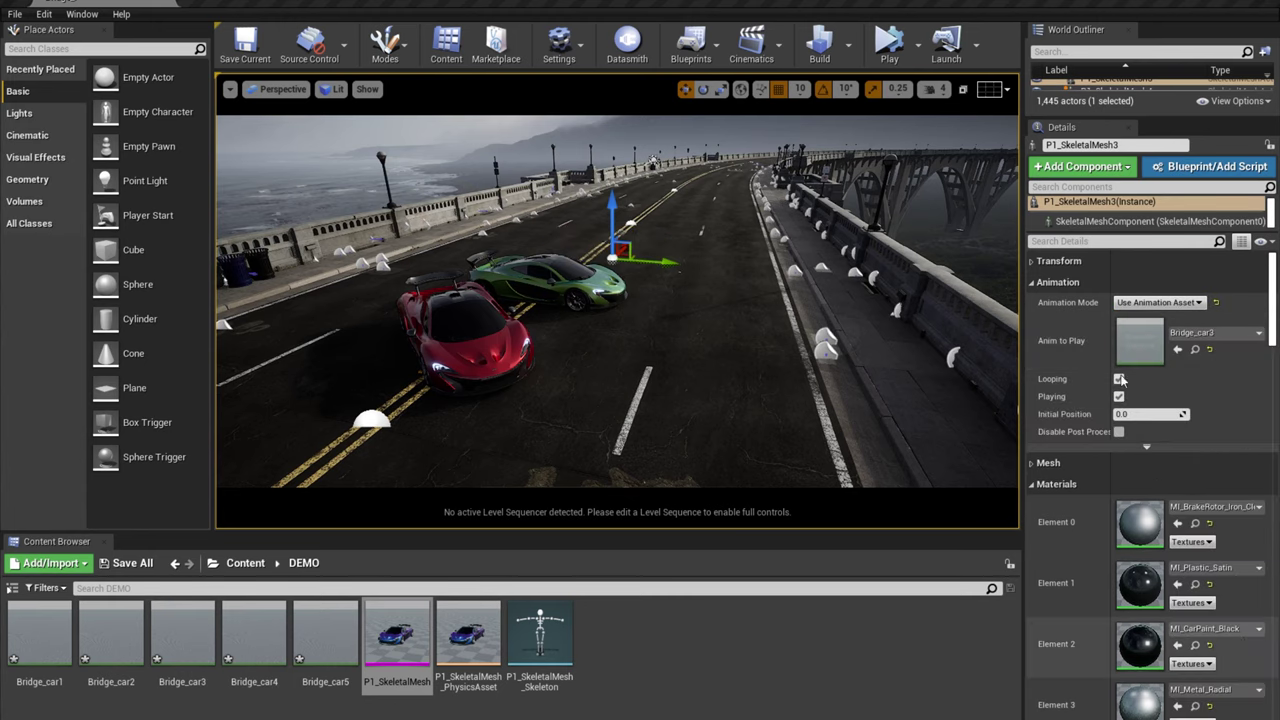
{"action": "left_click", "coordinate": [1165, 302]}
{"action": "left_click", "coordinate": [1165, 324]}
{"action": "left_click", "coordinate": [1190, 338]}
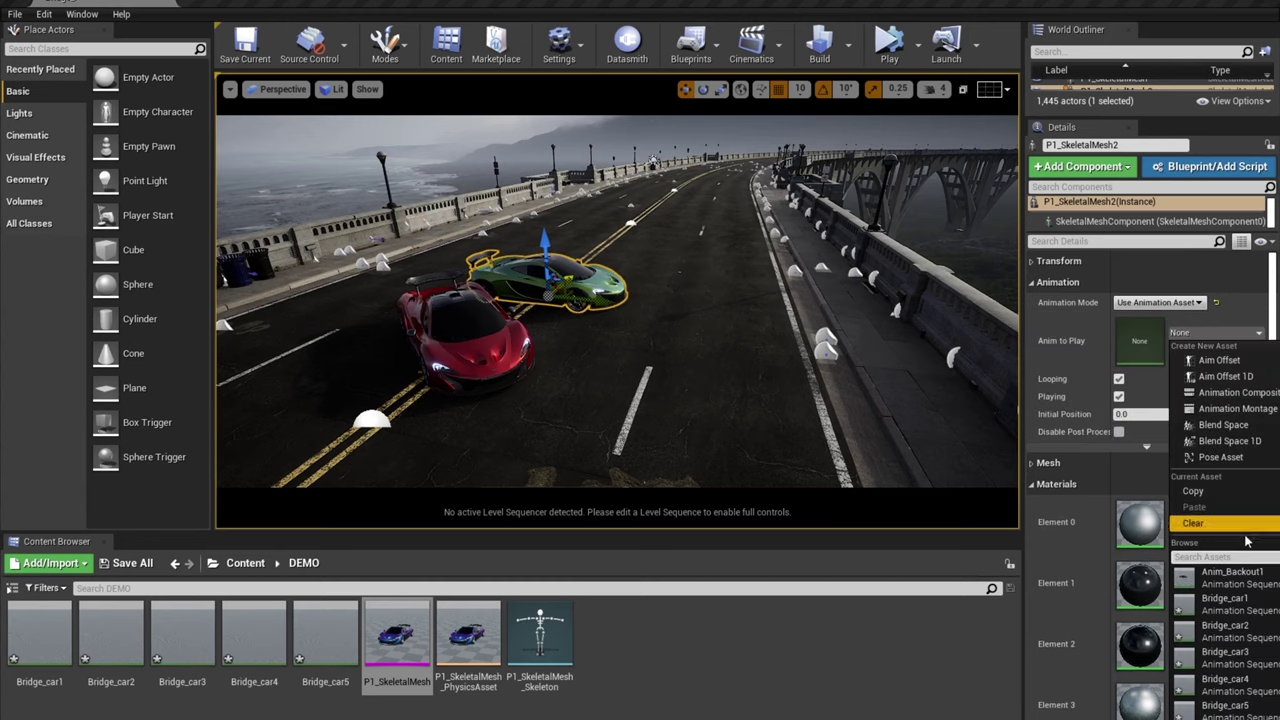
{"action": "left_click", "coordinate": [1240, 672]}
Switch the red P1_SkeletalMesh car to Use Animation Asset and choose Bridge_car5 as its animation
{"action": "left_click", "coordinate": [482, 340]}
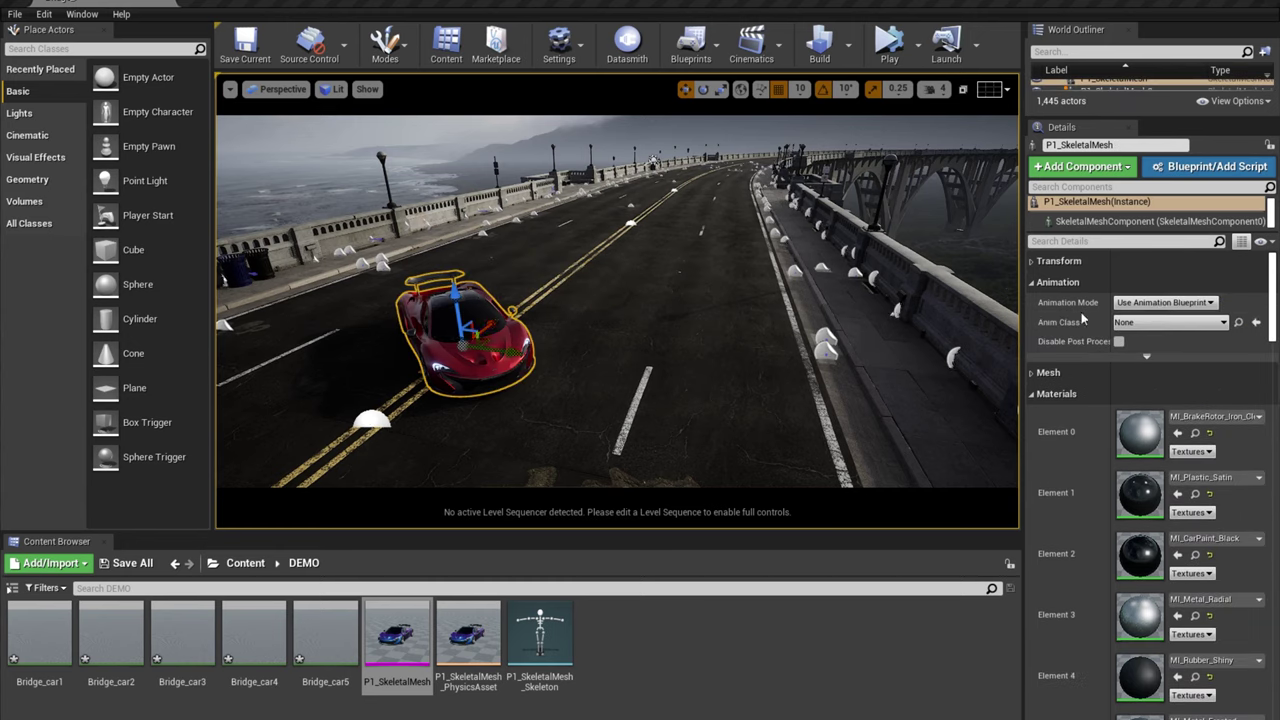
{"action": "left_click", "coordinate": [1160, 302]}
{"action": "left_click", "coordinate": [1163, 326]}
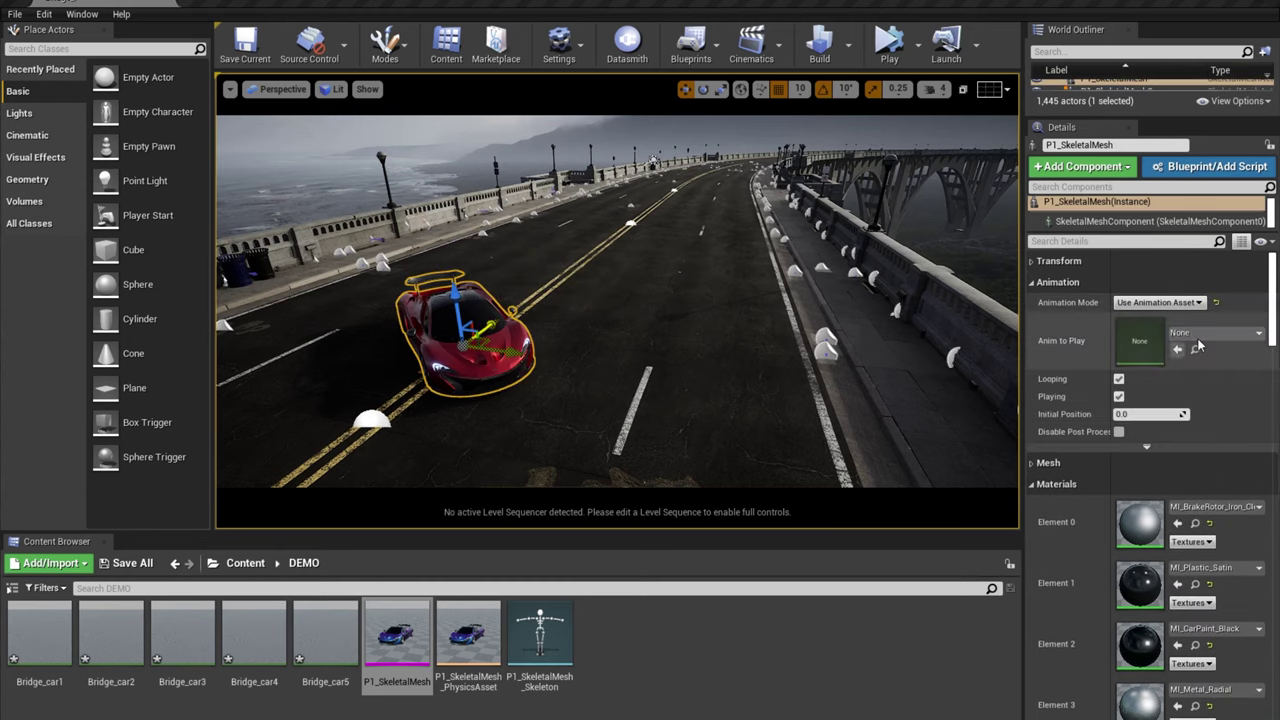
{"action": "left_click", "coordinate": [1195, 333]}
{"action": "left_click", "coordinate": [1250, 705]}
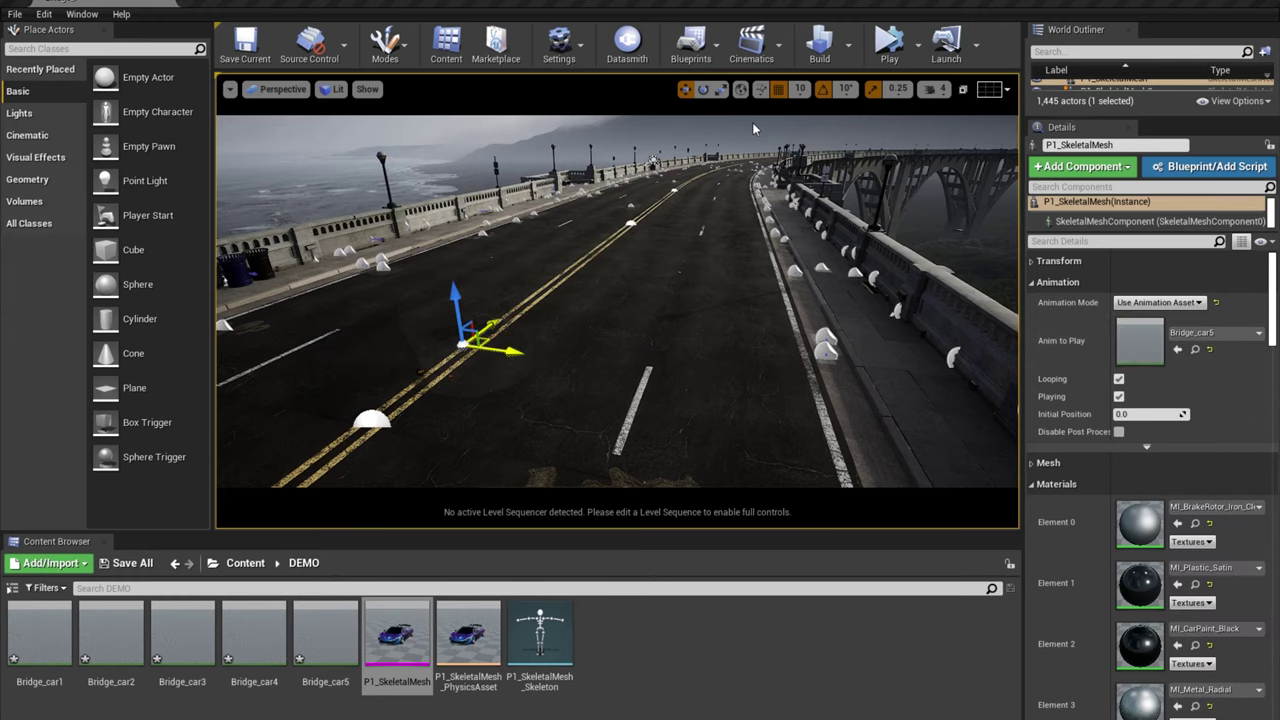
Set the location and rotation of all five P1_SkeletalMesh cars to 0 on every axis
{"action": "left_click", "coordinate": [1045, 261]}
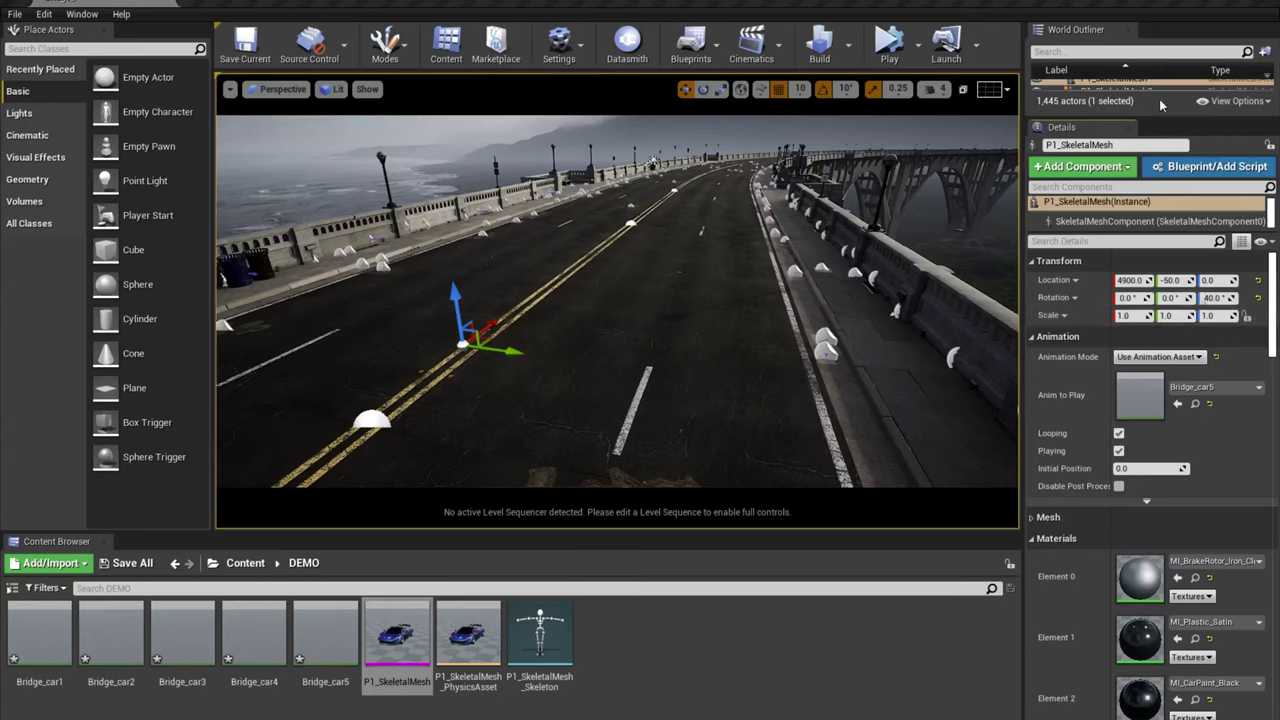
{"action": "left_click_drag", "start_coordinate": [1165, 128], "coordinate": [1160, 328]}
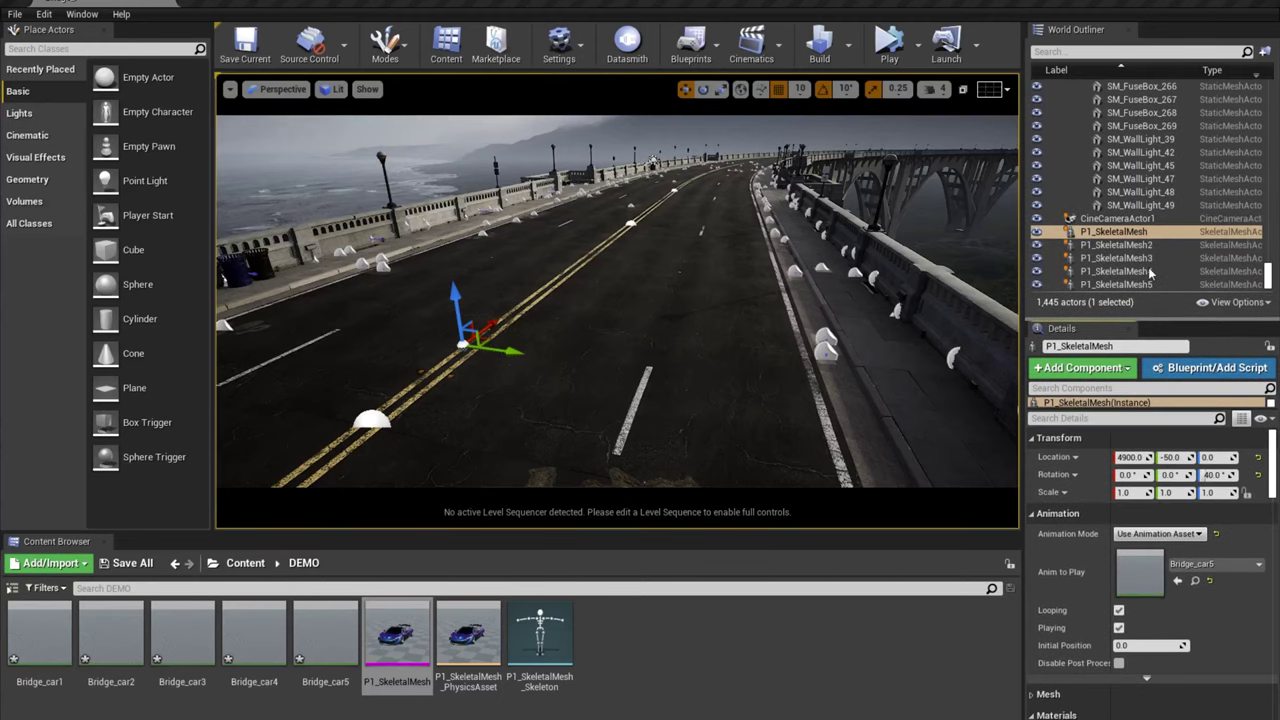
{"action": "left_click", "coordinate": [1115, 284], "text": "shift"}
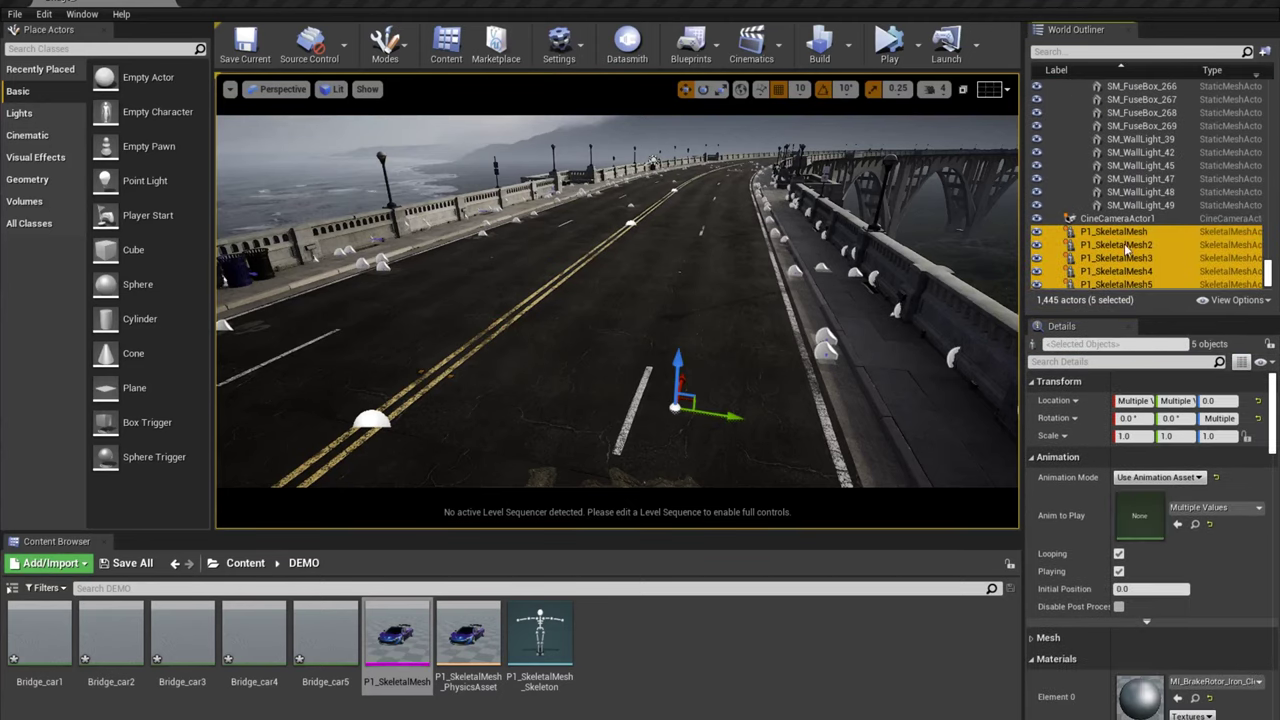
{"action": "left_click", "coordinate": [1132, 401]}
{"action": "key", "text": "Return"}
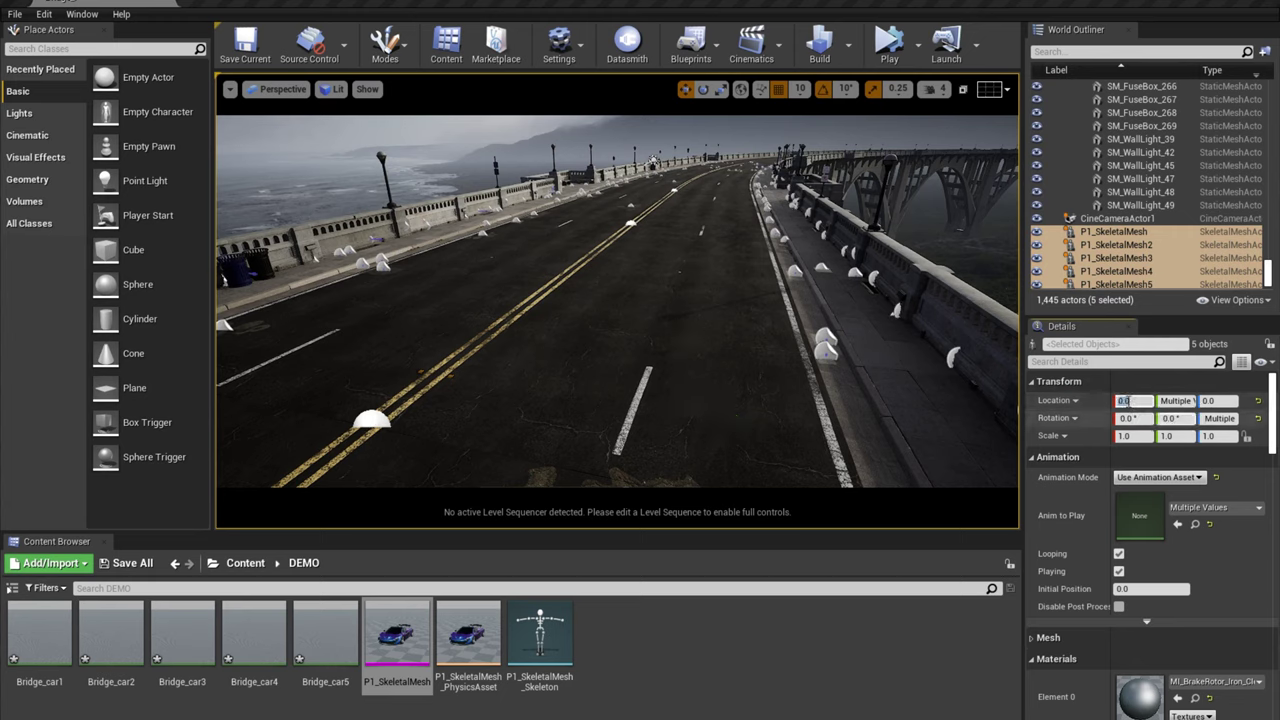
{"action": "left_click", "coordinate": [1172, 402]}
{"action": "type", "text": "0"}
{"action": "key", "text": "Return"}
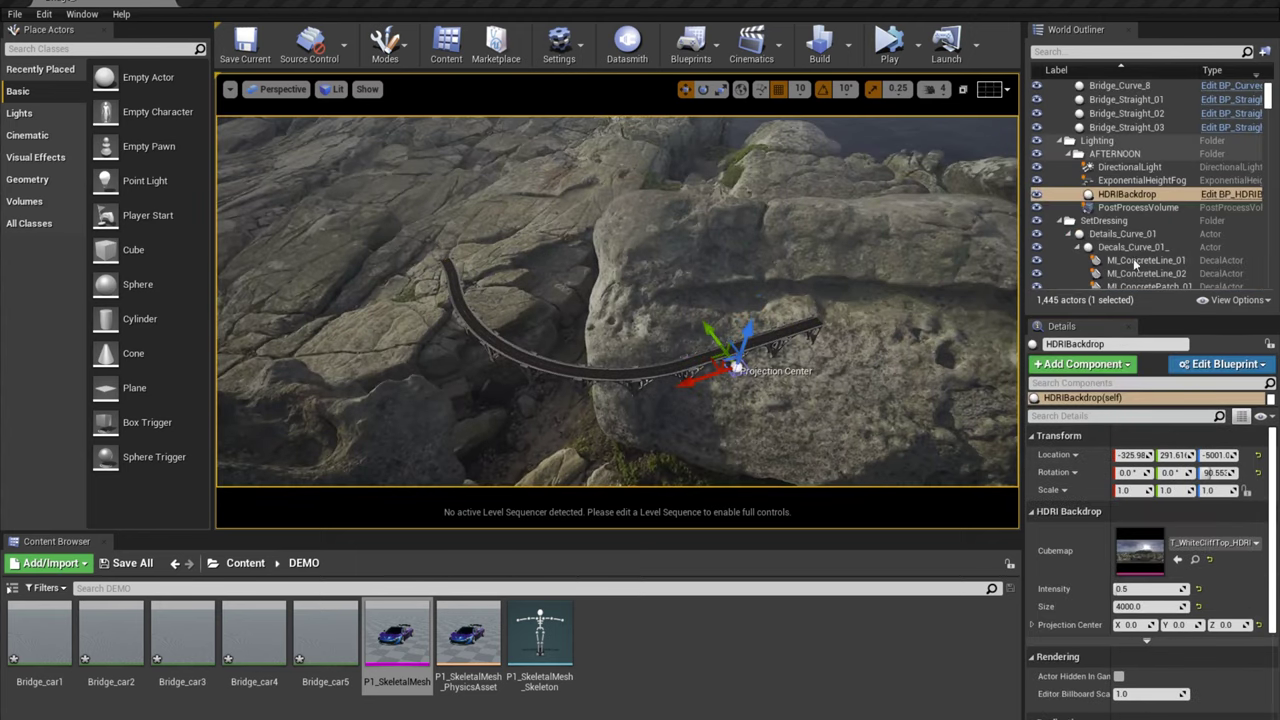
Collapse the Lighting and SetDressing folders and select all five P1_SkeletalMesh cars to locate them on the bridge
{"action": "left_click", "coordinate": [1060, 141]}
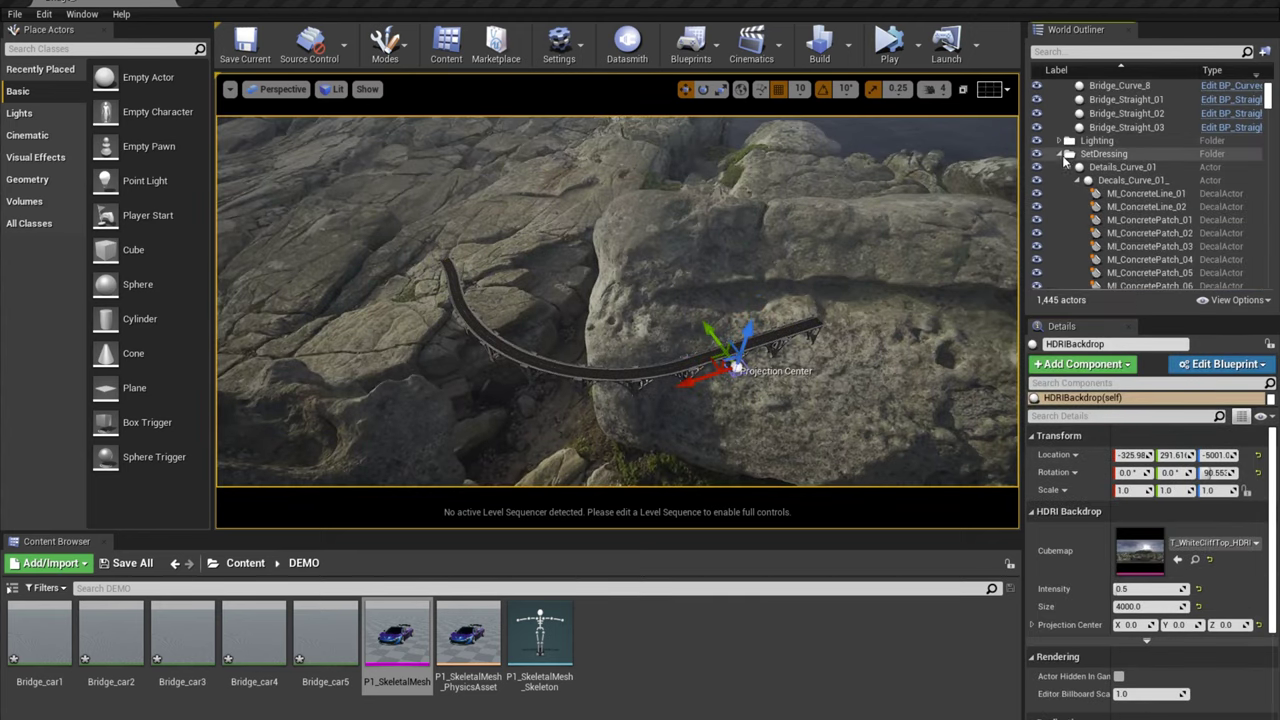
{"action": "left_click", "coordinate": [1060, 154]}
{"action": "left_click", "coordinate": [1113, 228]}
{"action": "left_click", "coordinate": [1147, 282], "text": "shift"}
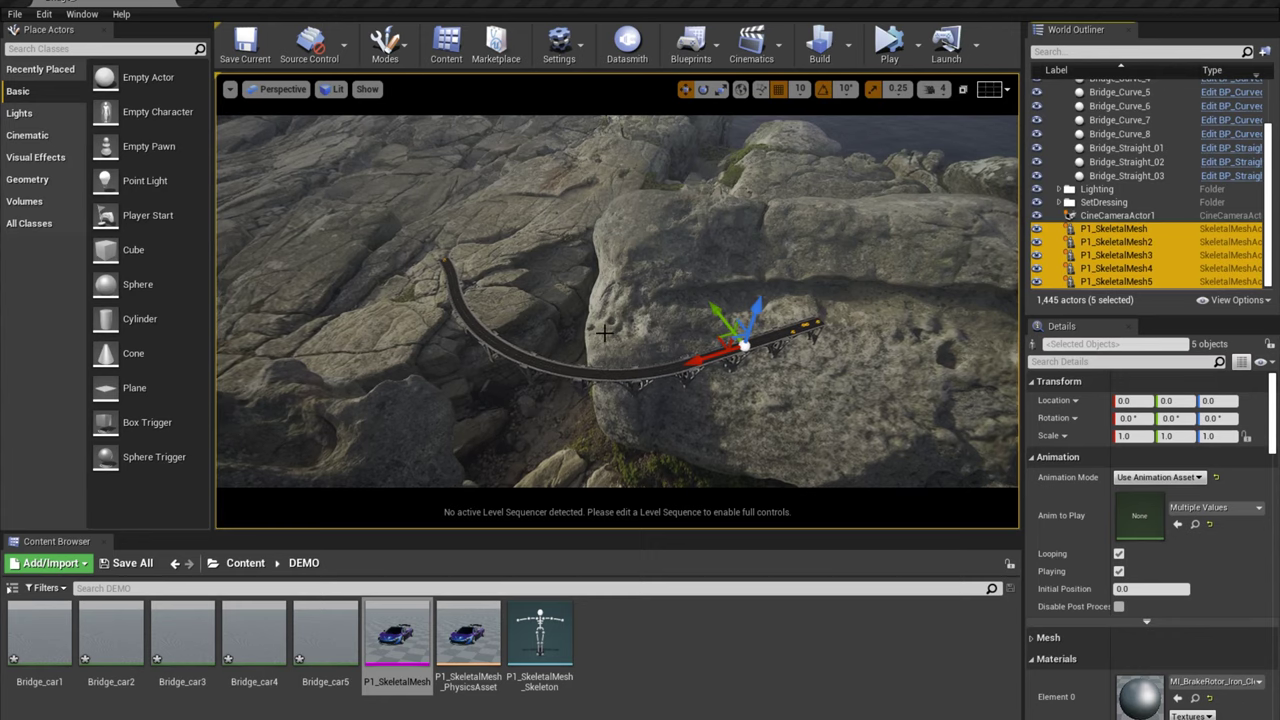
Select the Bridge_Curve_3 section at the far end of the bridge and focus the view on it
{"action": "left_click", "coordinate": [627, 375]}
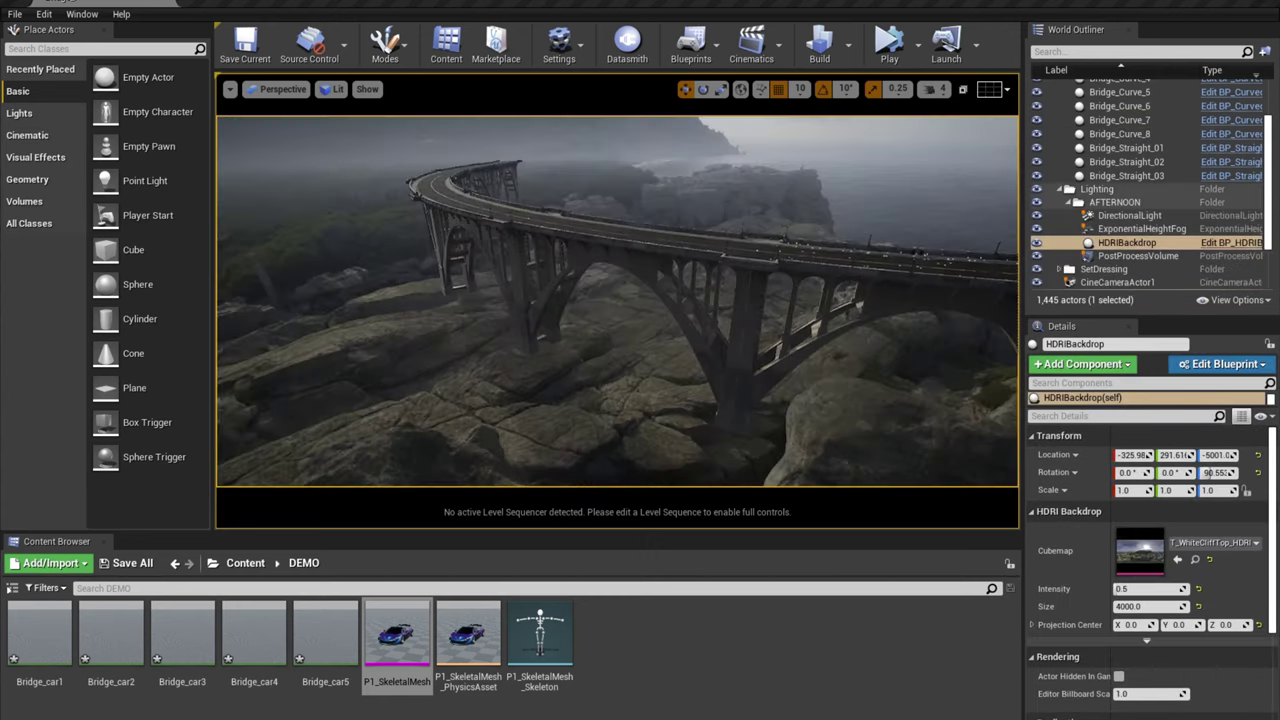
{"action": "left_click", "coordinate": [469, 246]}
{"action": "left_click", "coordinate": [465, 236]}
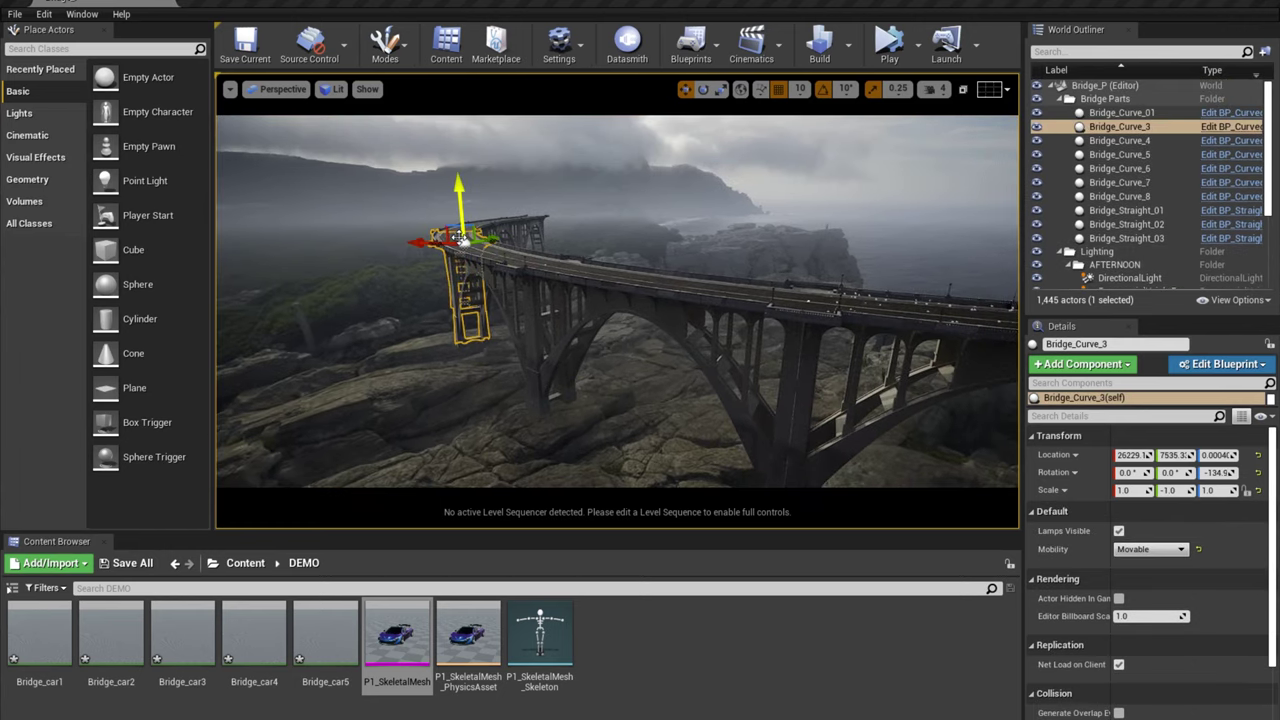
{"action": "key", "text": "f"}
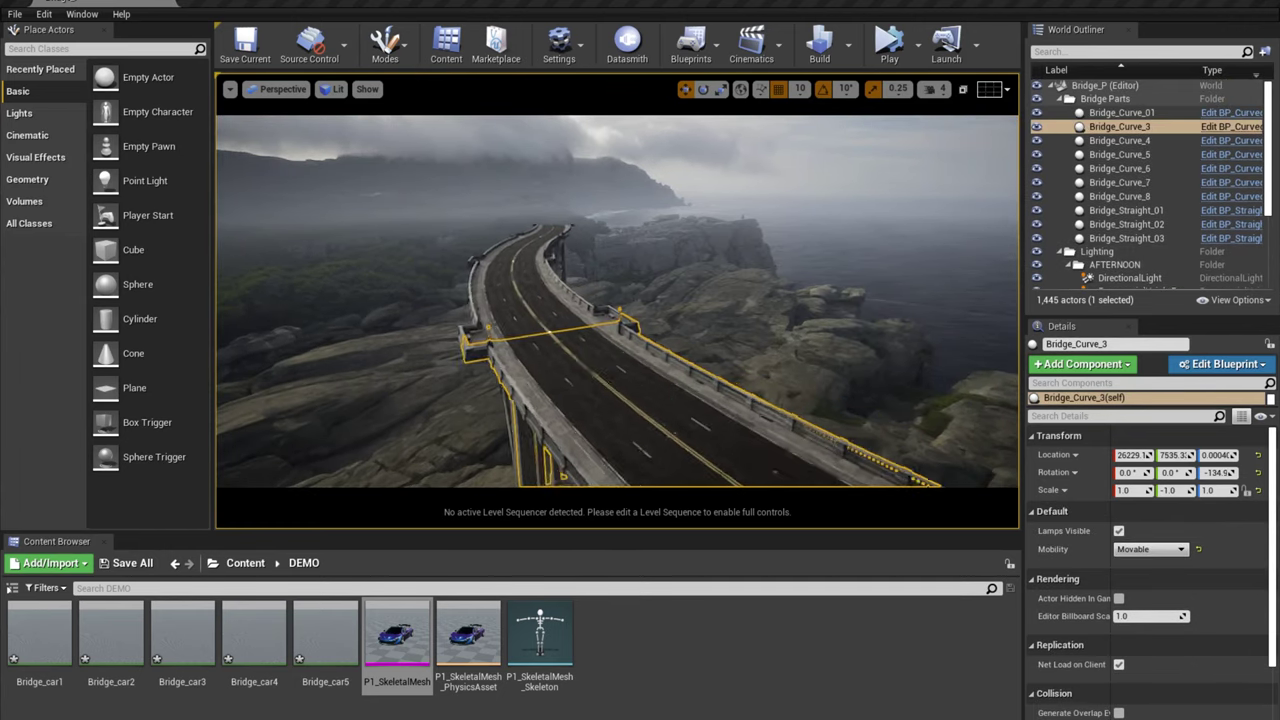
Simulate the level to watch a car drive the bridge curve, stop it, and look around the bridge
{"action": "left_click", "coordinate": [630, 262]}
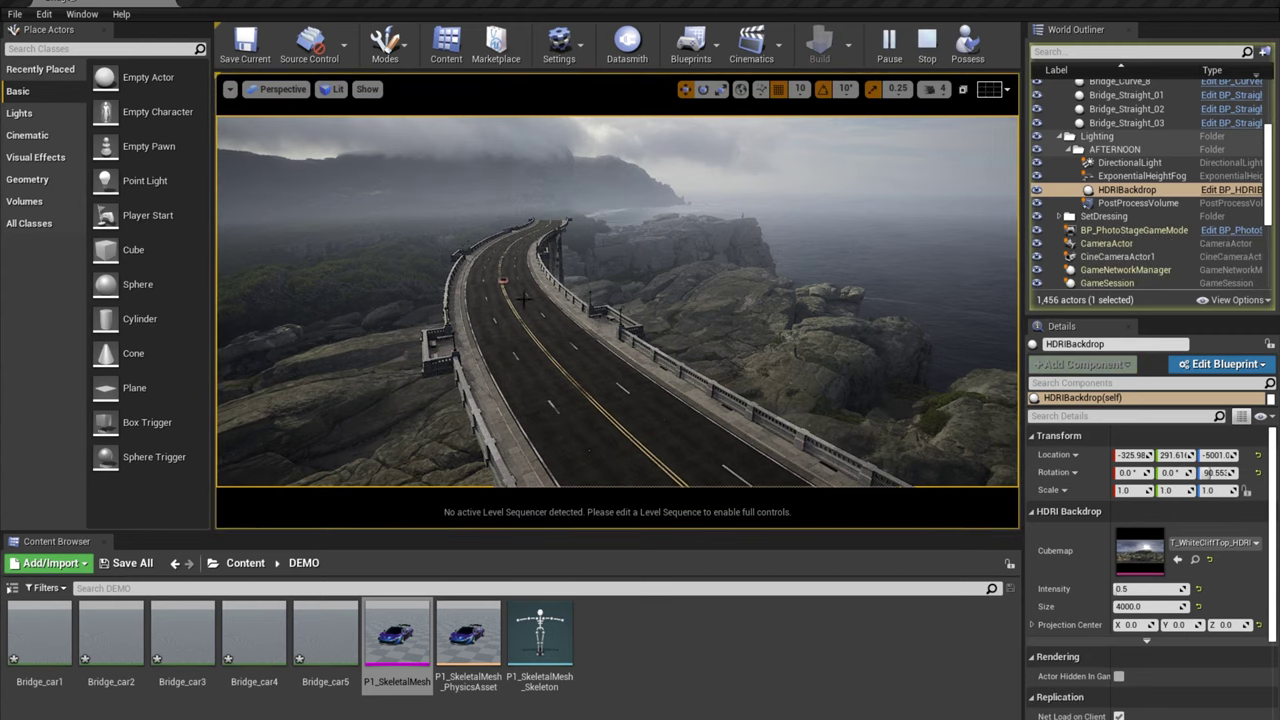
{"action": "left_click", "coordinate": [927, 45]}
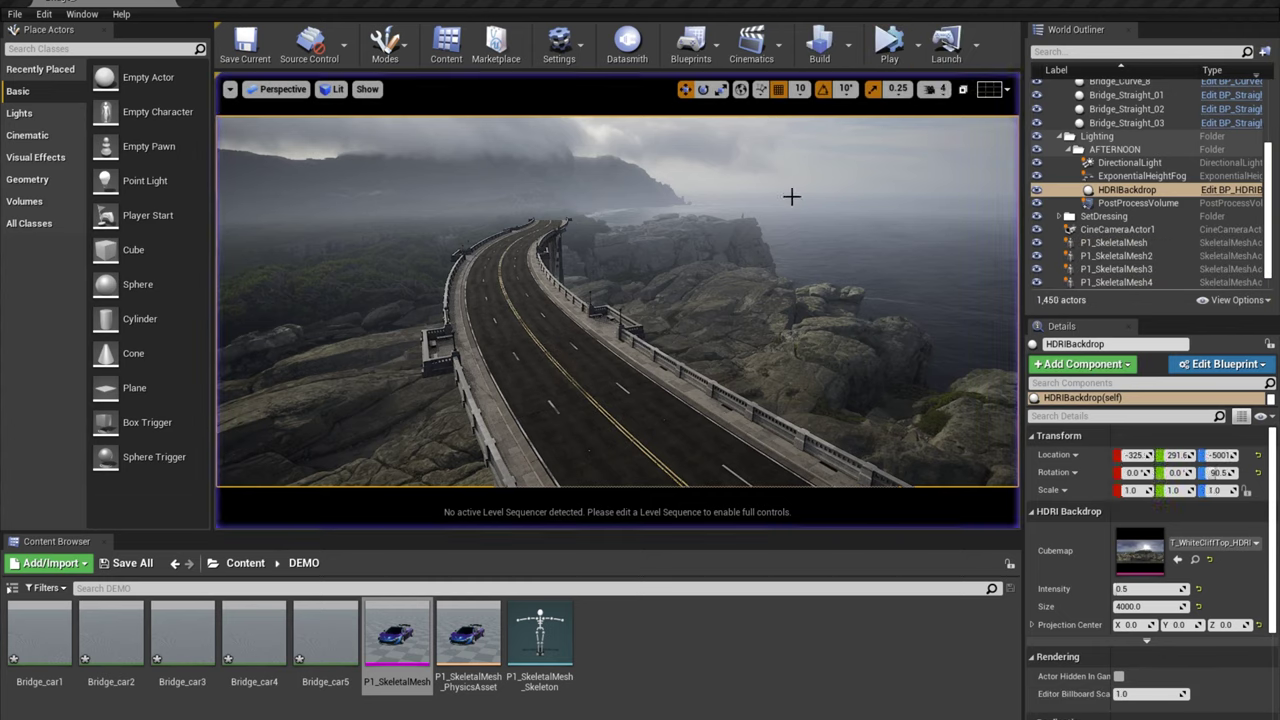
{"action": "right_click_drag", "start_coordinate": [714, 320], "coordinate": [740, 320]}
{"action": "right_click_drag", "start_coordinate": [608, 246], "coordinate": [812, 248]}
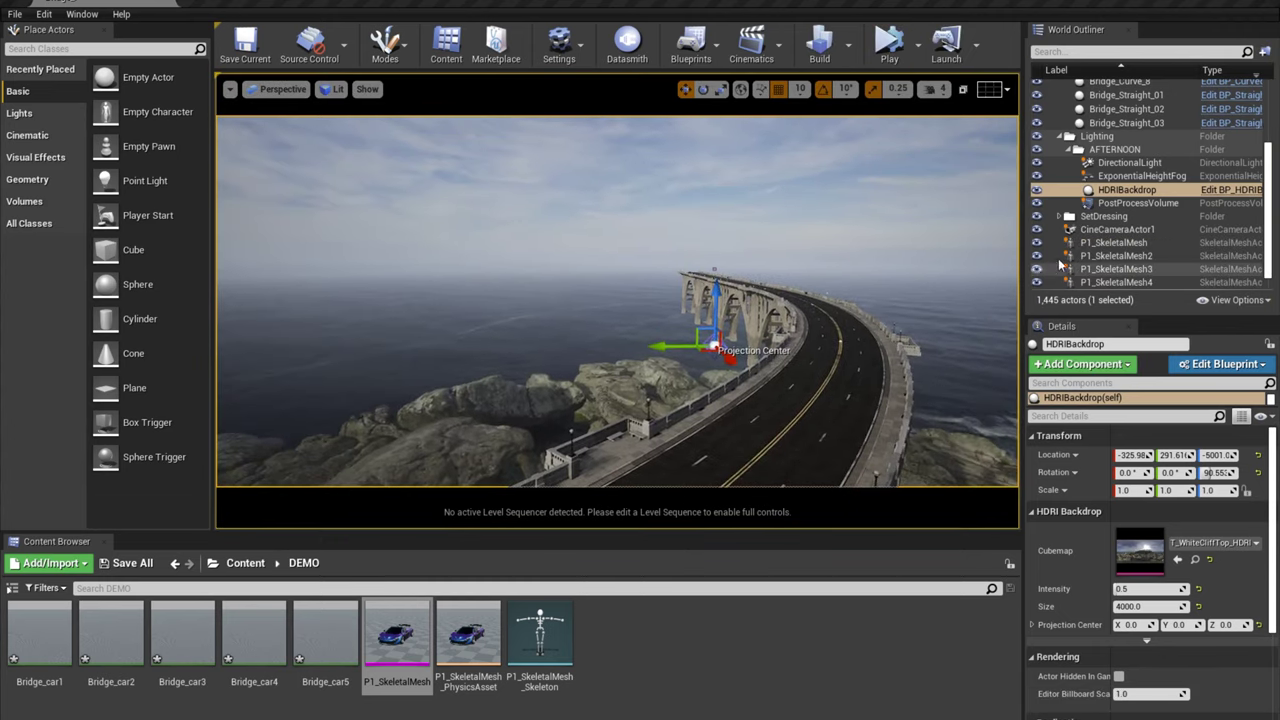
Select all five P1_SkeletalMesh cars and simulate the level to follow their run across the bridge, then stop the simulation
{"action": "left_click", "coordinate": [1112, 242]}
{"action": "scroll", "coordinate": [1135, 282], "scroll_direction": "down", "scroll_amount": 1}
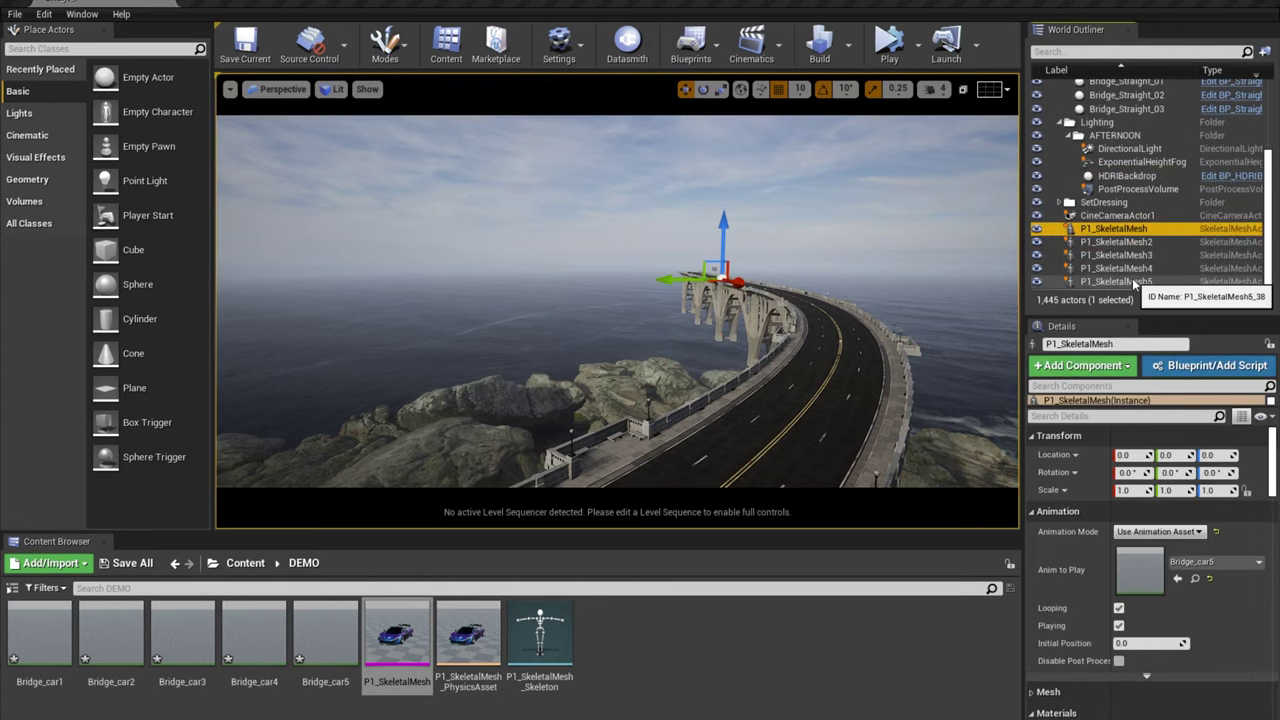
{"action": "left_click", "coordinate": [1135, 282], "text": "shift"}
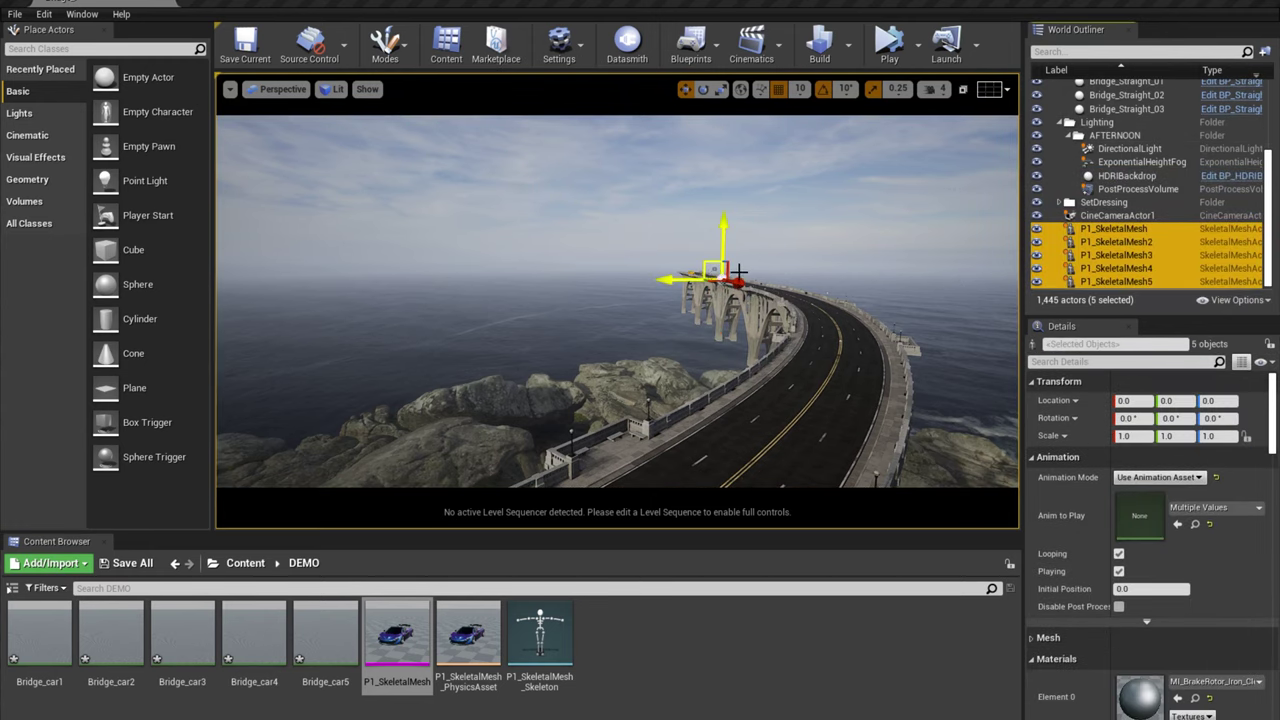
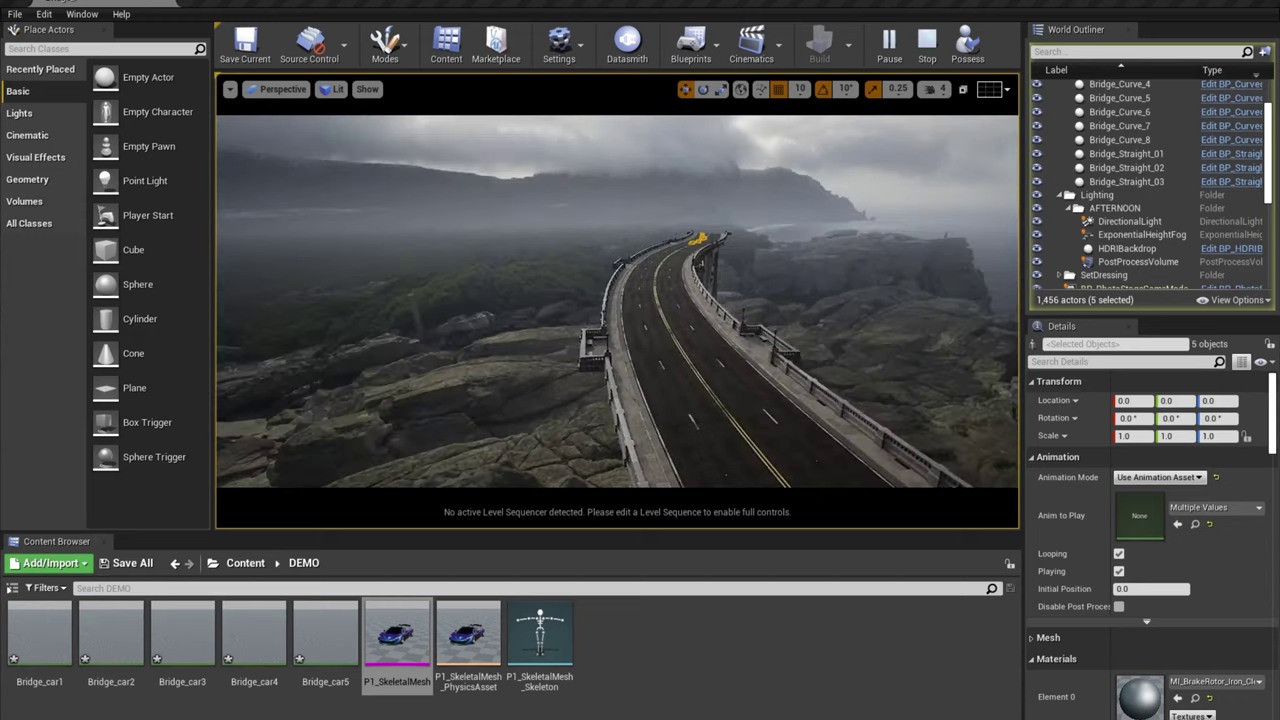
{"action": "left_click", "coordinate": [927, 45]}
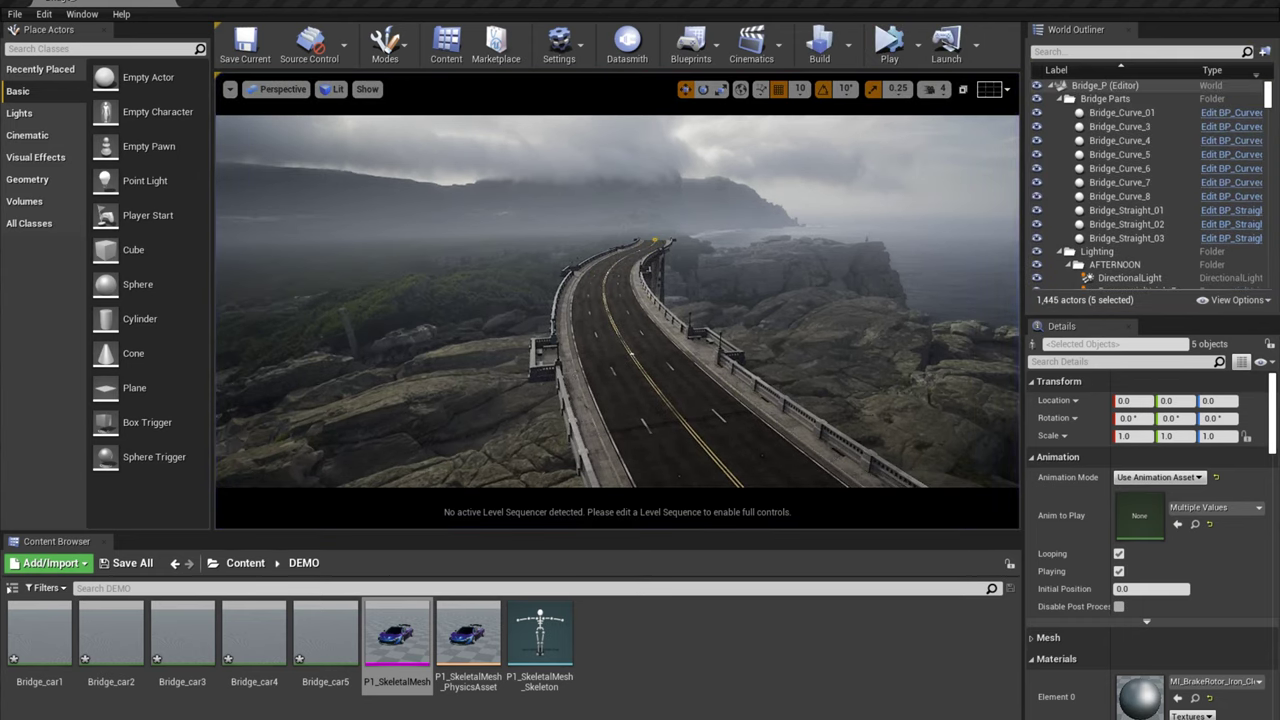
Create a level sequence named Demo in the SEQUENCE folder and add a new cine camera as its camera cut
{"action": "left_click", "coordinate": [751, 45]}
{"action": "left_click", "coordinate": [790, 88]}
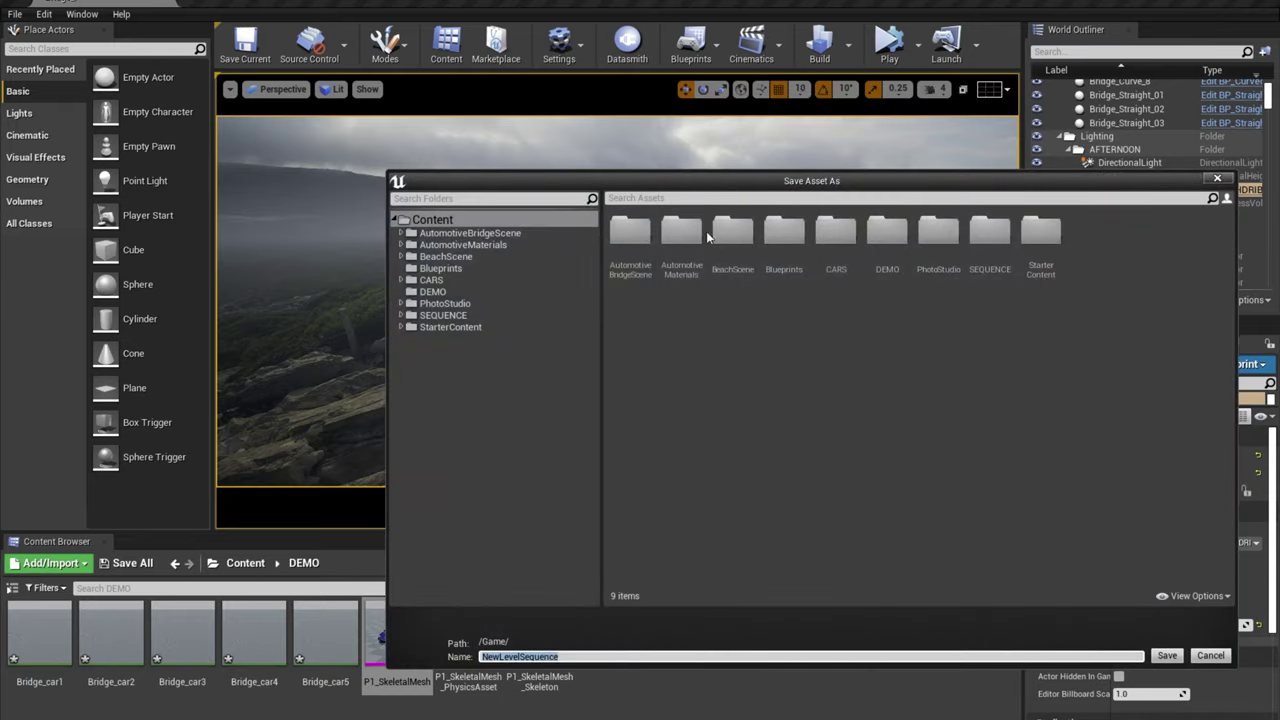
{"action": "double_click", "coordinate": [989, 235]}
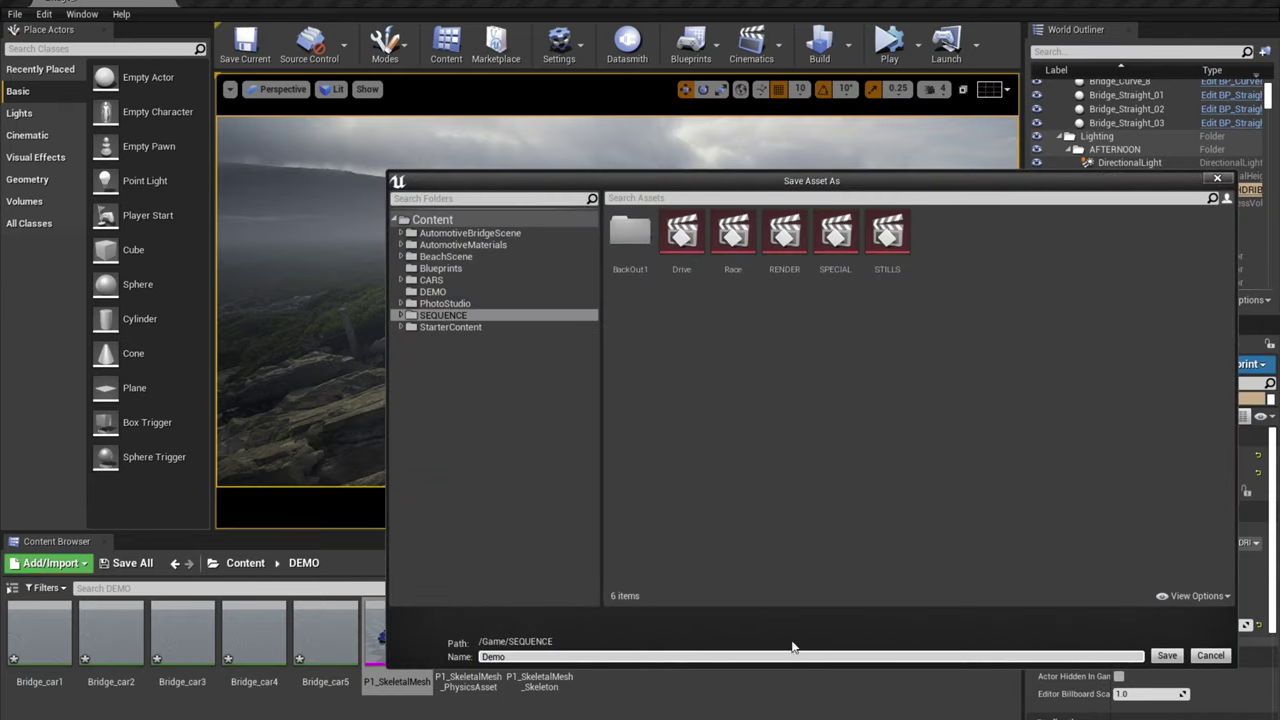
{"action": "left_click", "coordinate": [1168, 655]}
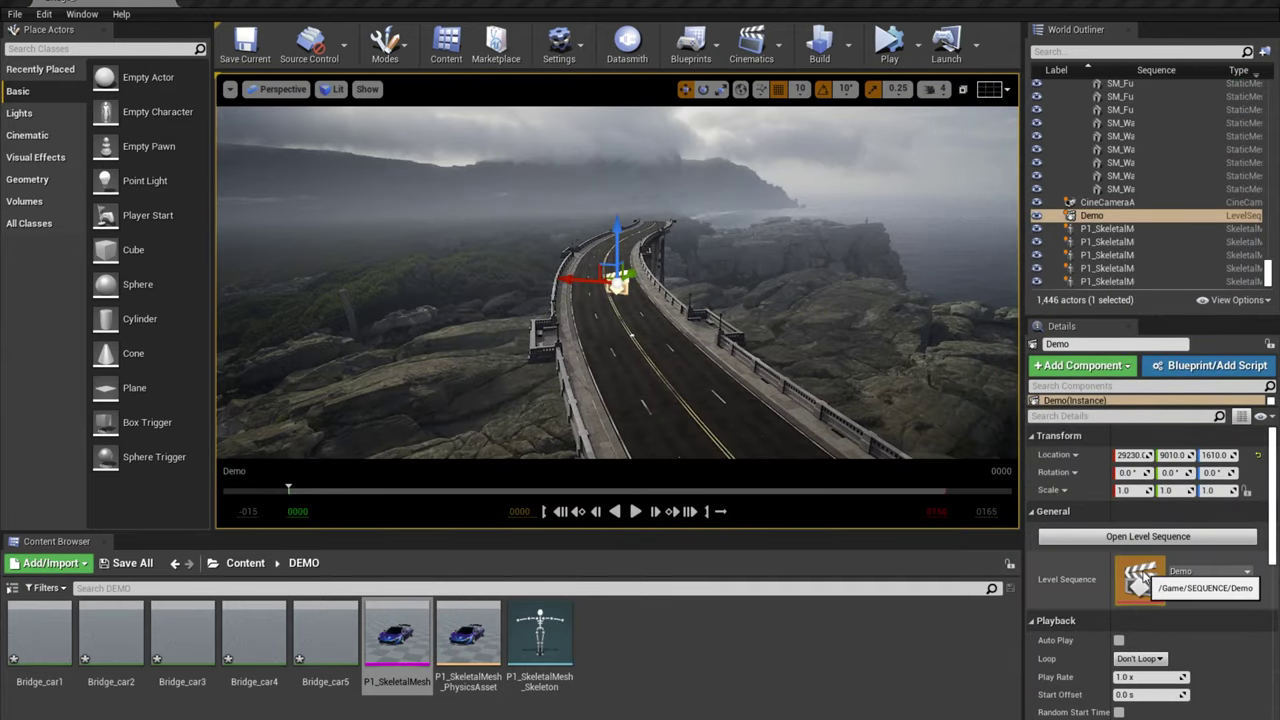
{"action": "left_click_drag", "start_coordinate": [2, 250], "coordinate": [594, 259]}
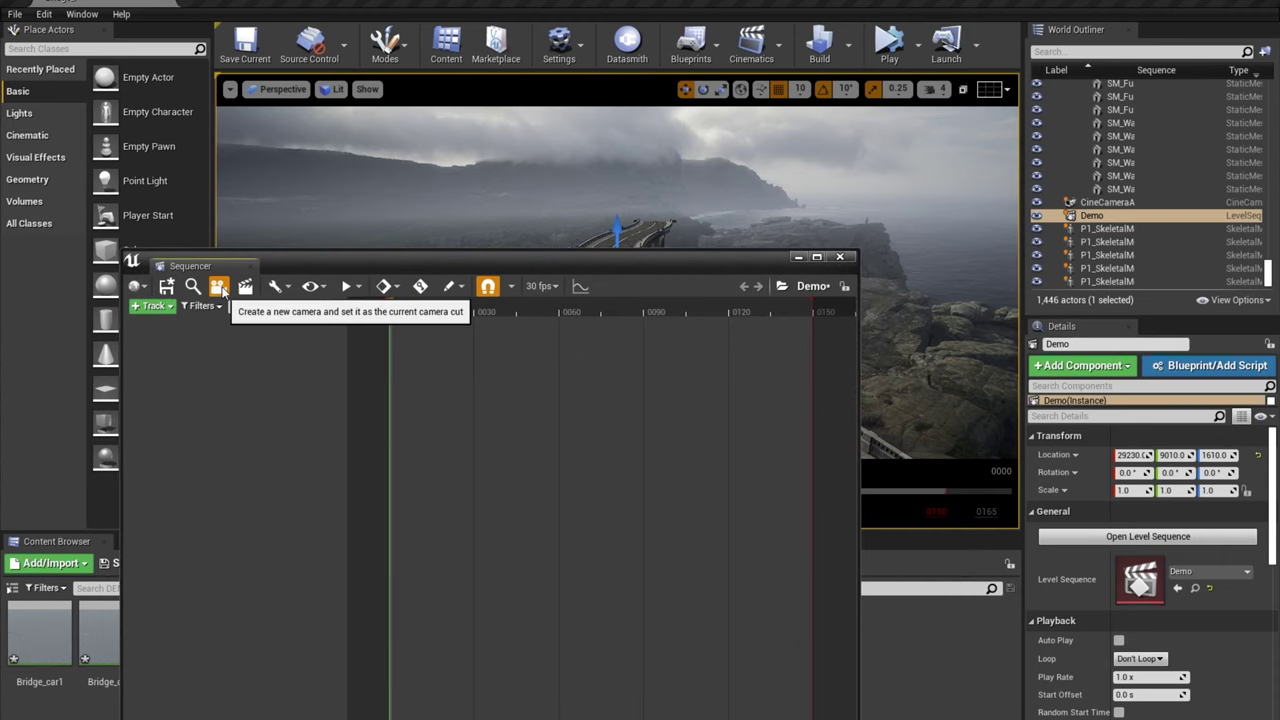
{"action": "left_click", "coordinate": [218, 287]}
Import Bridge_cam.fbx onto the Cine Camera Actor with Match by Name Only, Create Cameras and Reduce Keys turned off
{"action": "right_click", "coordinate": [246, 392]}
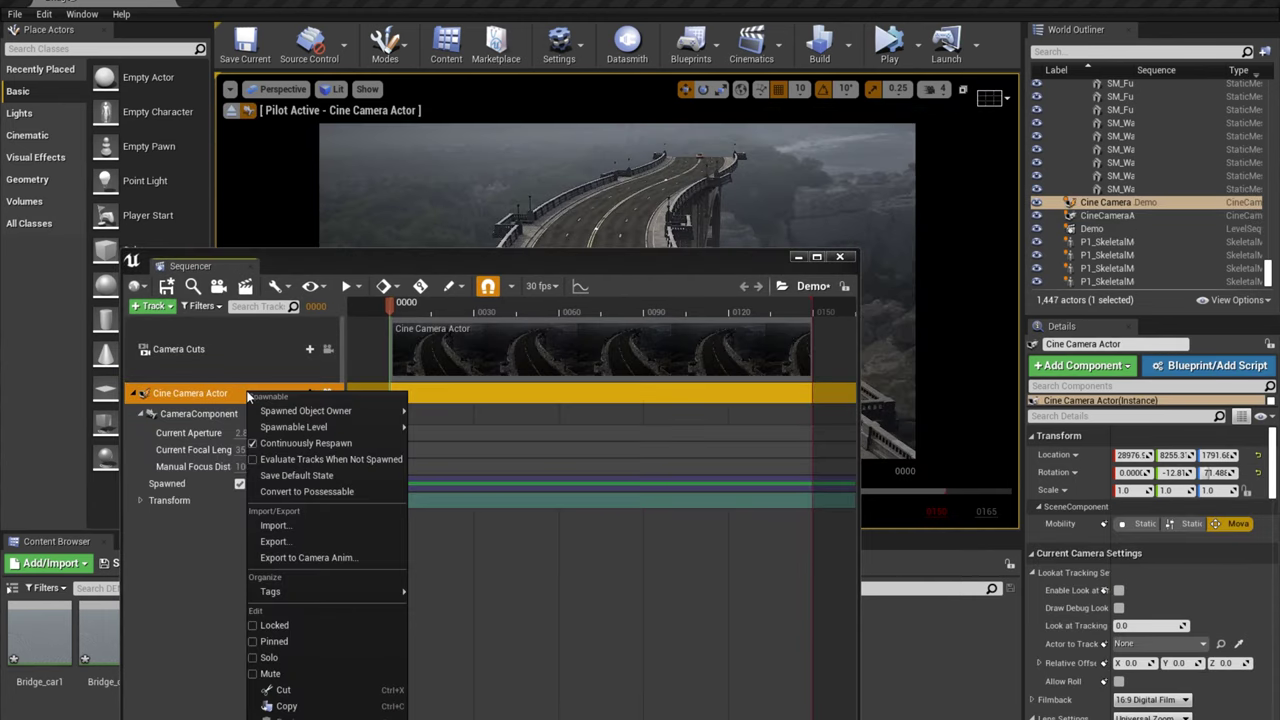
{"action": "left_click", "coordinate": [300, 541]}
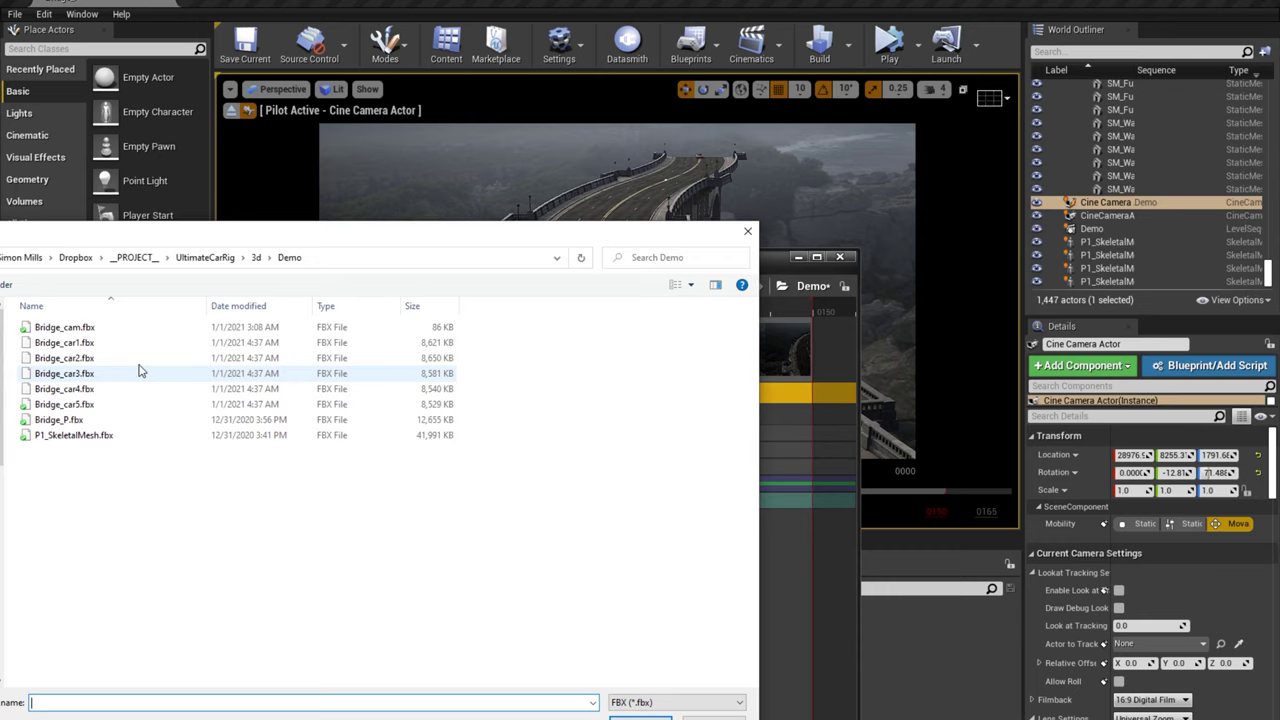
{"action": "left_click", "coordinate": [90, 329]}
{"action": "left_click", "coordinate": [641, 718]}
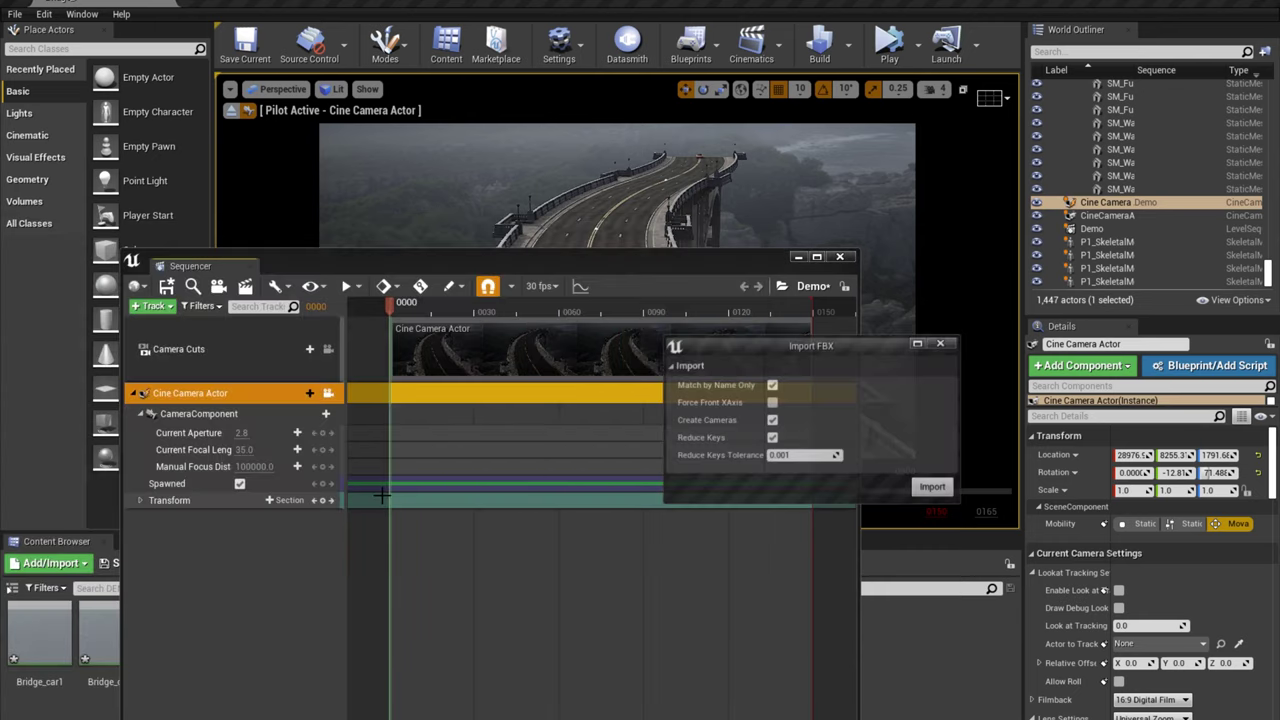
{"action": "left_click", "coordinate": [772, 386]}
{"action": "left_click", "coordinate": [772, 421]}
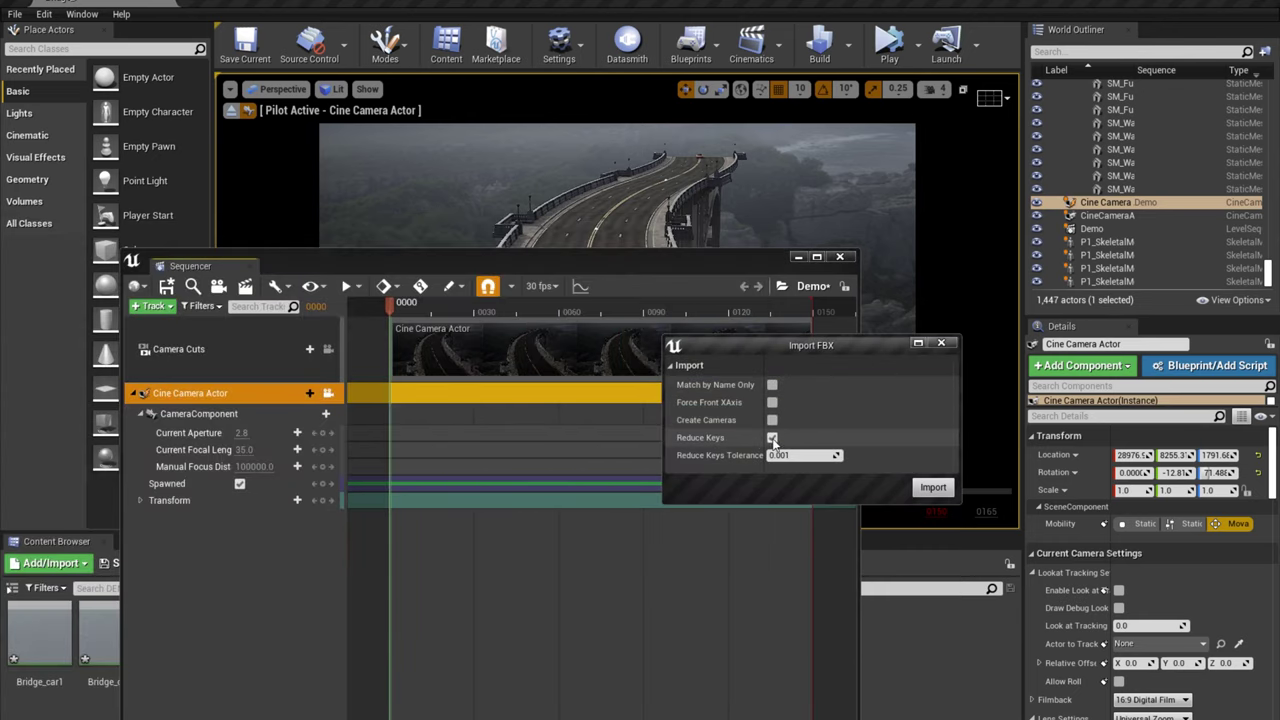
{"action": "left_click", "coordinate": [773, 439]}
{"action": "left_click", "coordinate": [932, 488]}
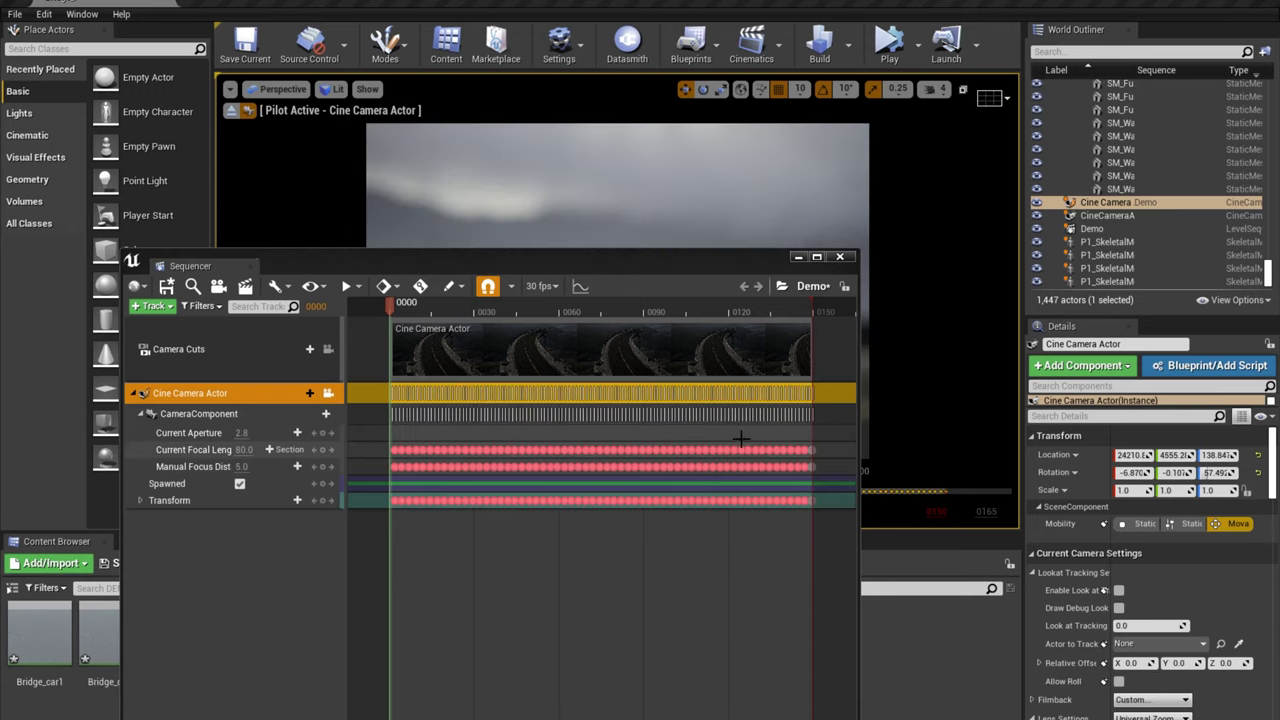
Set the cine camera's focus method to Tracking and choose P1_SkeletalMesh as the actor to track
{"action": "left_click_drag", "start_coordinate": [668, 261], "coordinate": [603, 498]}
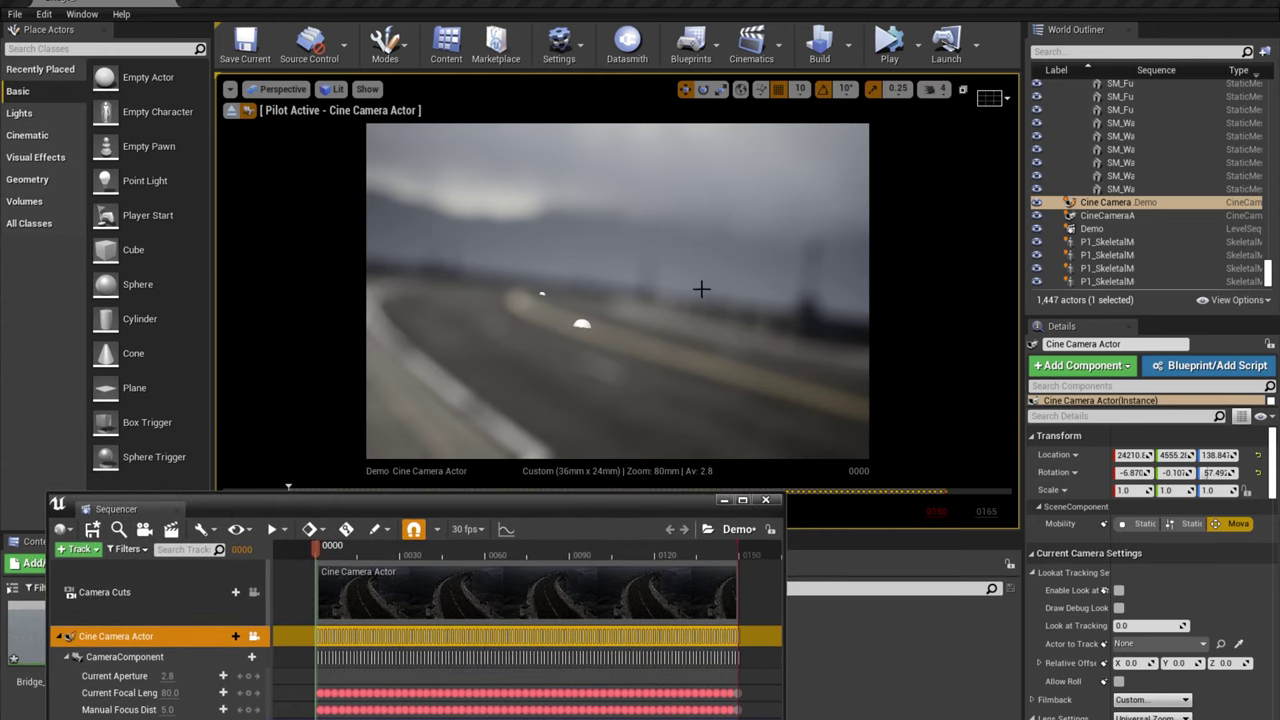
{"action": "scroll", "coordinate": [1275, 462], "scroll_direction": "down", "scroll_amount": 10}
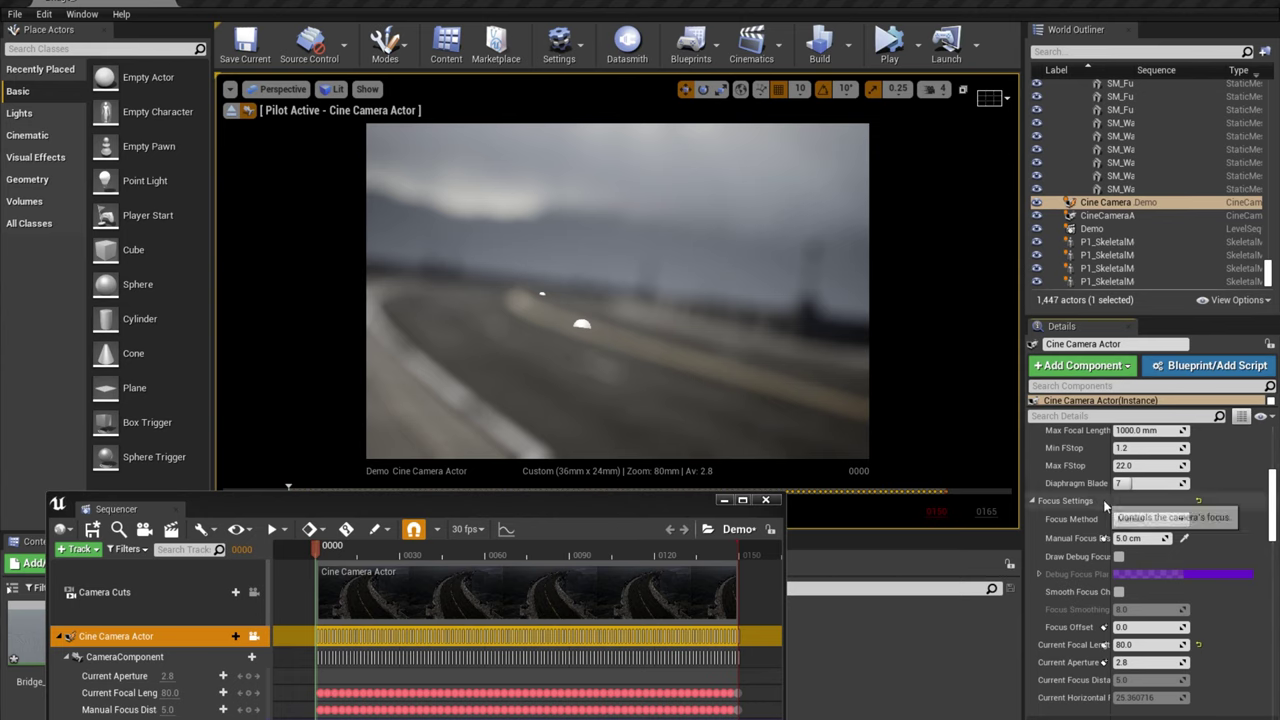
{"action": "left_click", "coordinate": [1150, 519]}
{"action": "left_click", "coordinate": [1140, 551]}
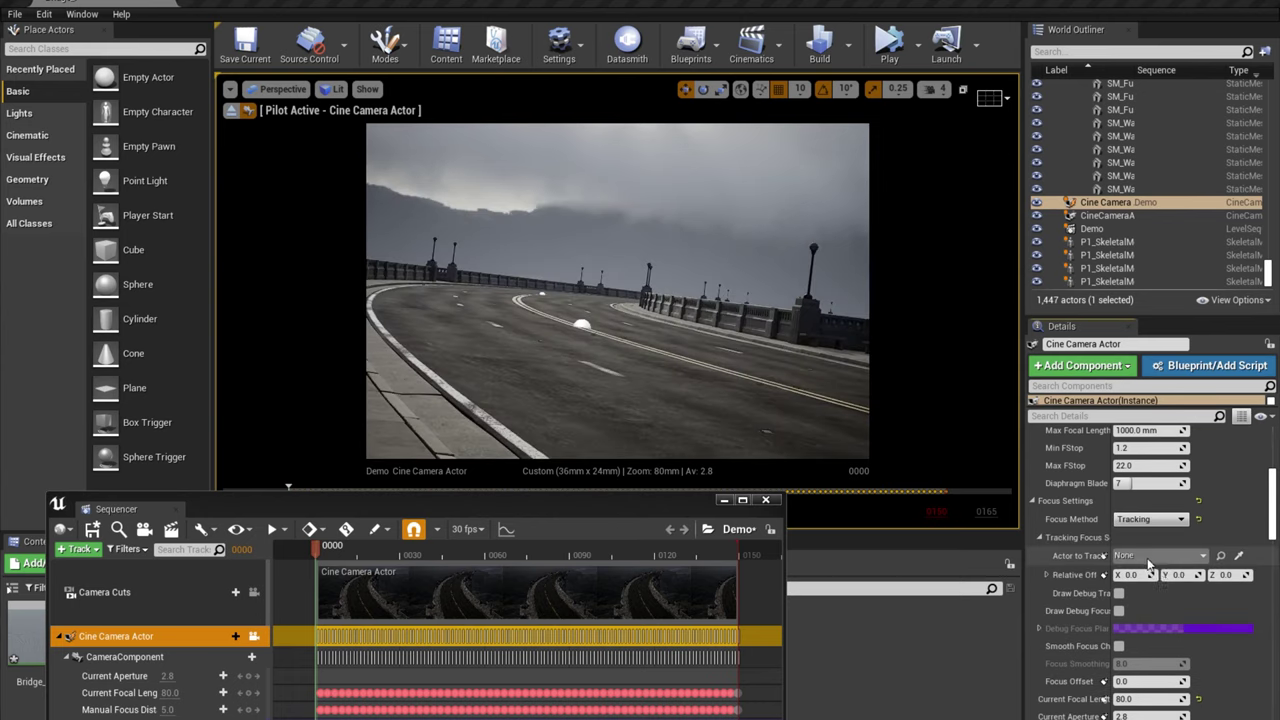
{"action": "left_click", "coordinate": [1163, 557]}
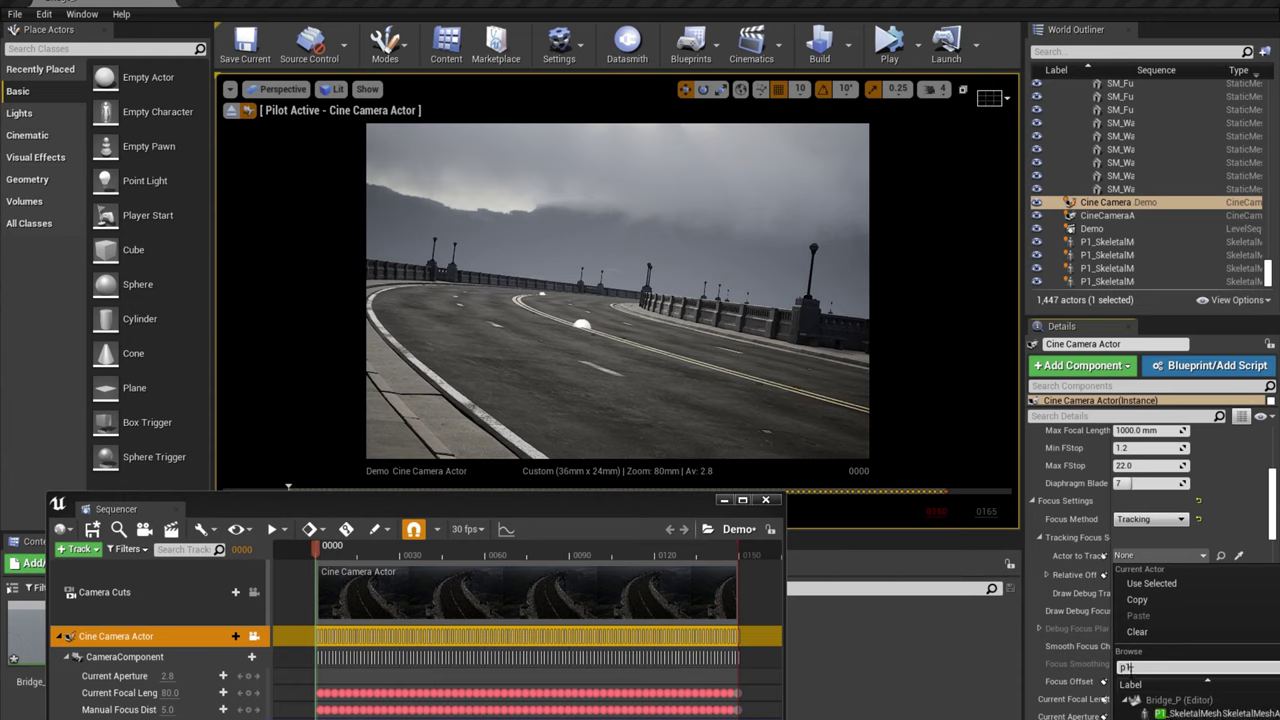
{"action": "left_click", "coordinate": [1226, 714]}
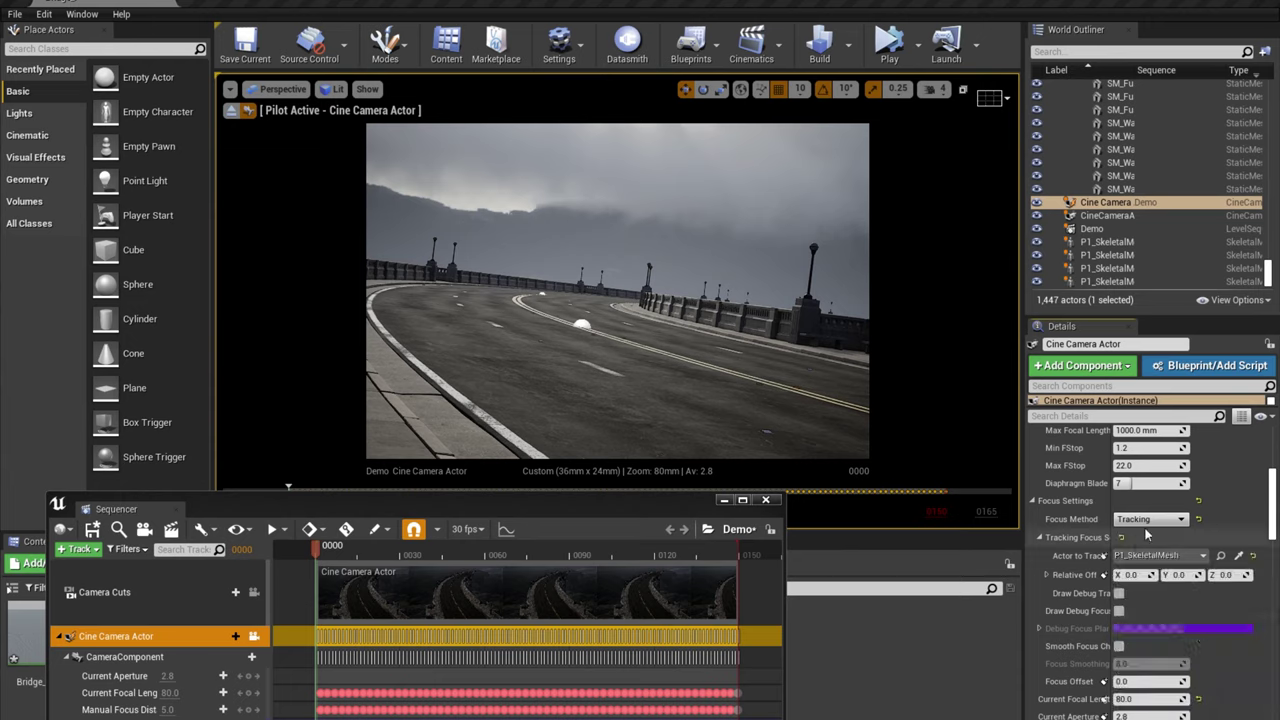
Select all five P1_SkeletalMesh cars and examine their placement at the far end of the bridge
{"action": "left_click_drag", "start_coordinate": [620, 511], "coordinate": [615, 510]}
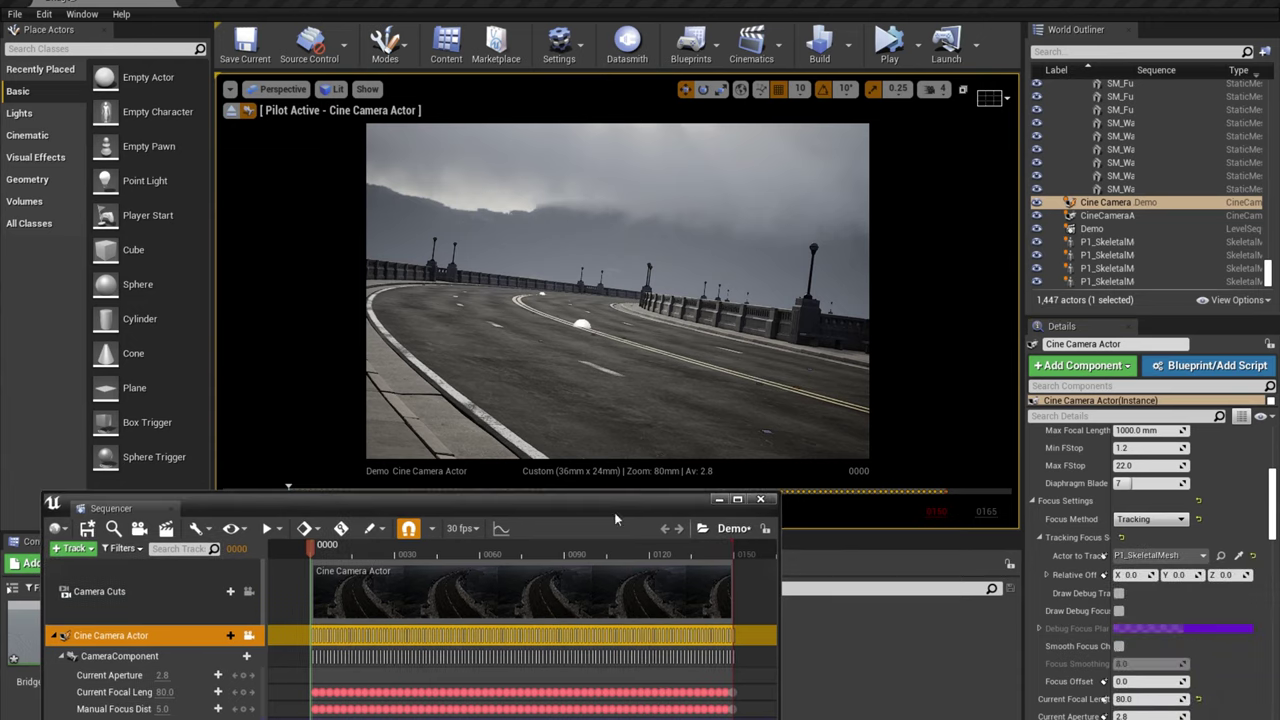
{"action": "left_click", "coordinate": [676, 340]}
{"action": "scroll", "coordinate": [694, 274], "scroll_direction": "down", "scroll_amount": 10}
{"action": "left_click_drag", "start_coordinate": [614, 223], "coordinate": [614, 300], "text": "alt"}
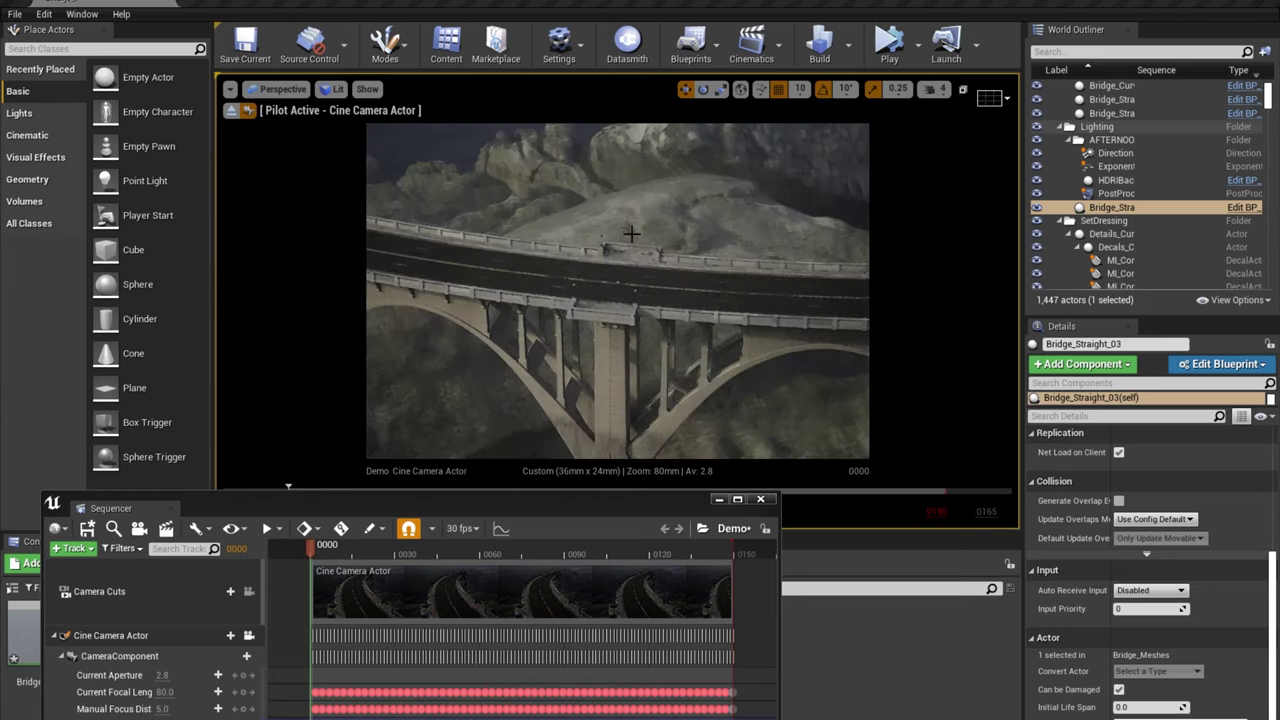
{"action": "left_click_drag", "start_coordinate": [614, 223], "coordinate": [680, 168], "text": "alt"}
{"action": "scroll", "coordinate": [1098, 240], "scroll_direction": "down", "scroll_amount": 15}
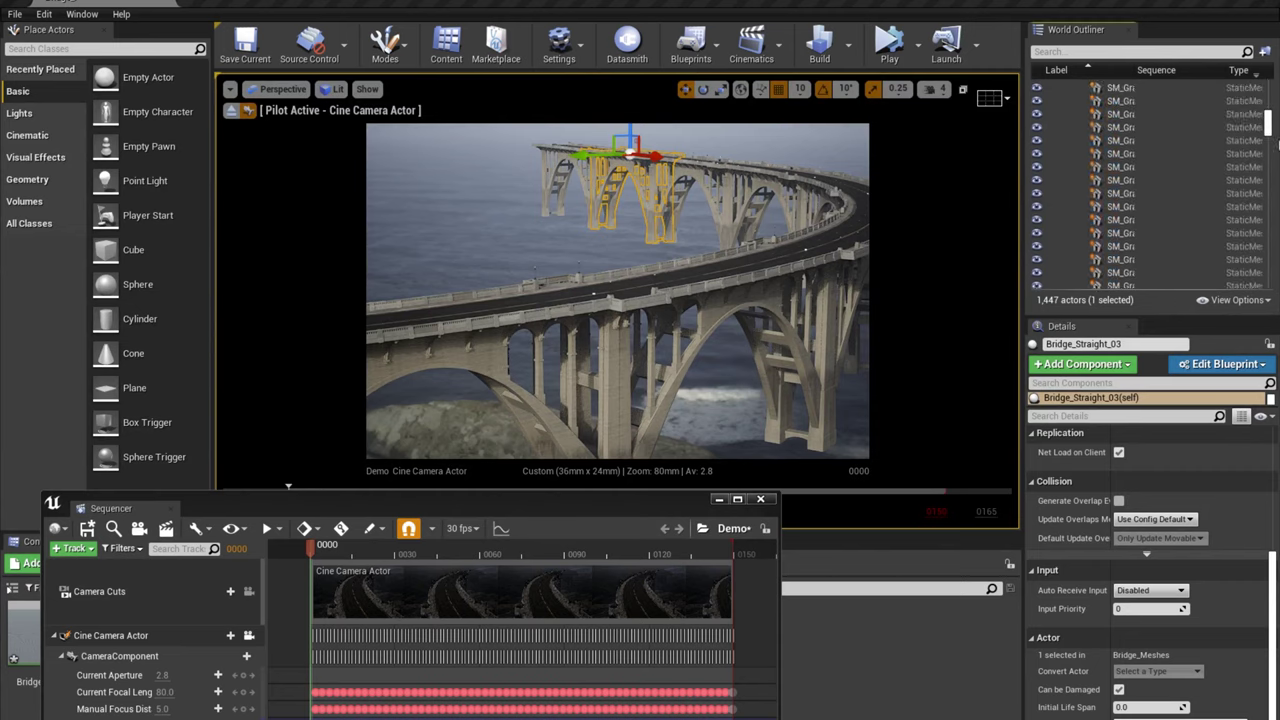
{"action": "left_click", "coordinate": [1100, 229]}
{"action": "left_click", "coordinate": [1088, 281], "text": "shift"}
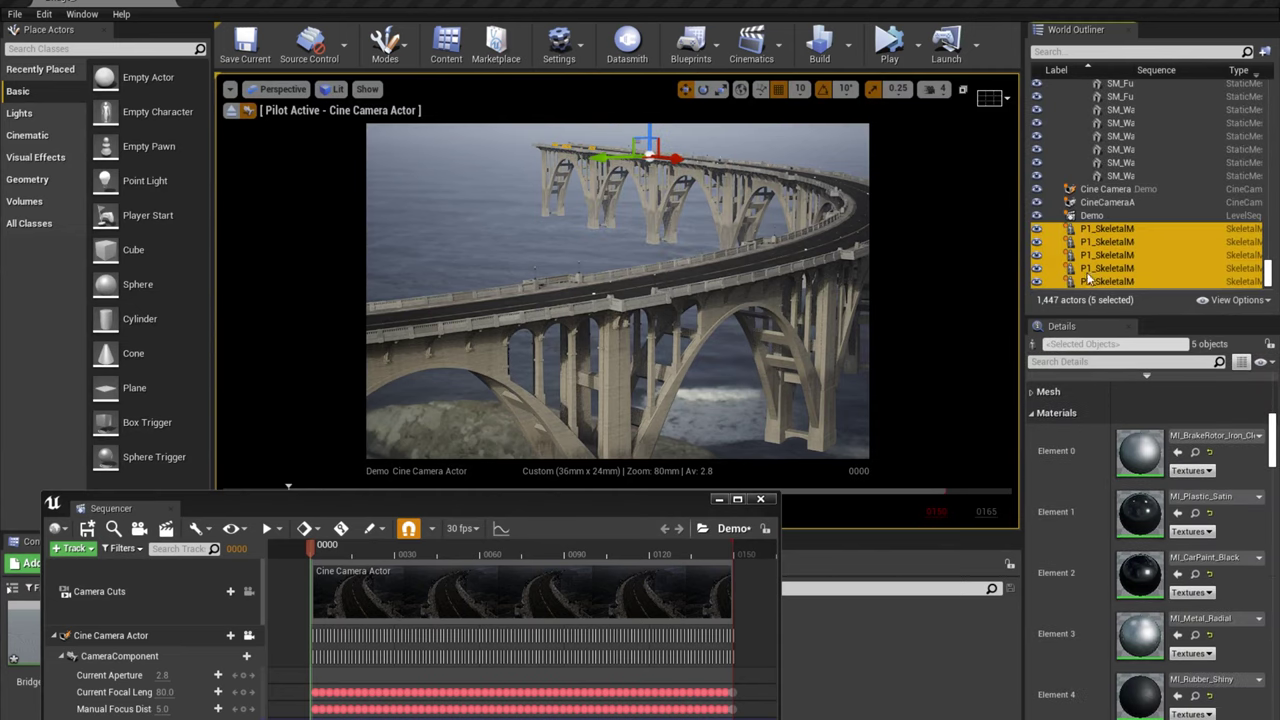
{"action": "left_click_drag", "start_coordinate": [638, 205], "coordinate": [604, 190], "text": "alt"}
Render the Demo sequence to a movie using the existing render movie settings
{"action": "left_click_drag", "start_coordinate": [578, 500], "coordinate": [764, 264]}
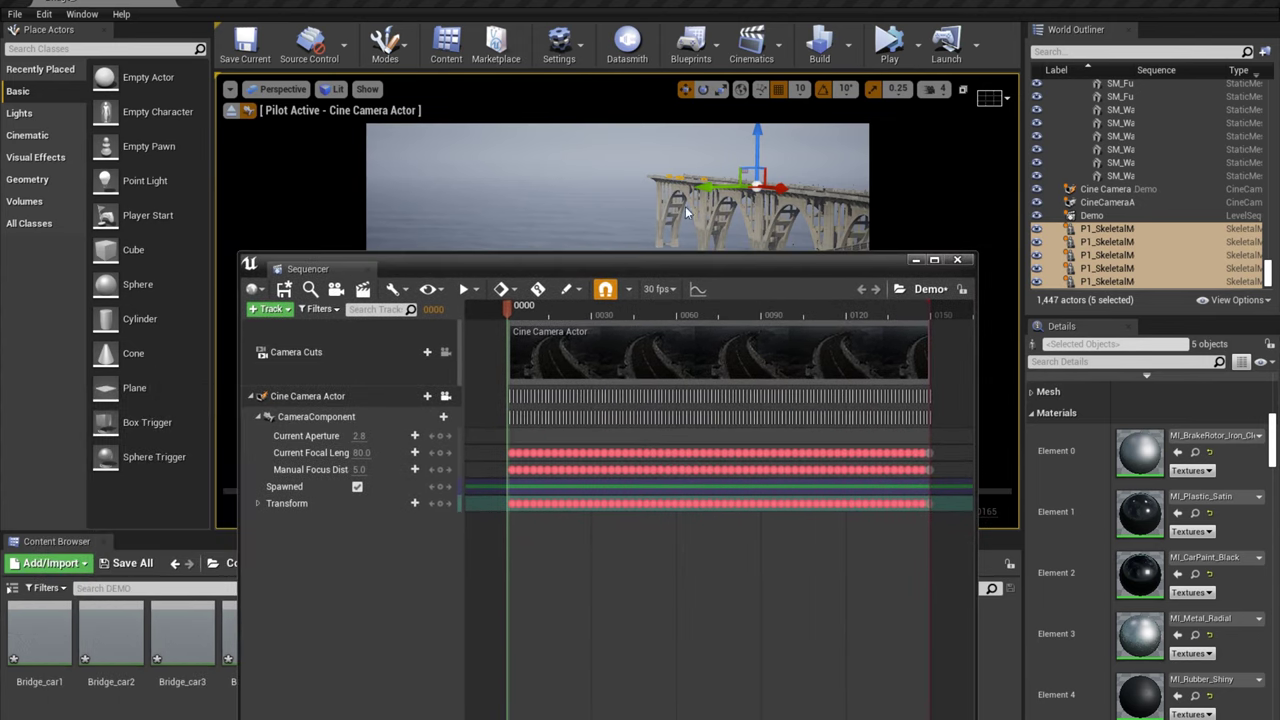
{"action": "left_click", "coordinate": [363, 290]}
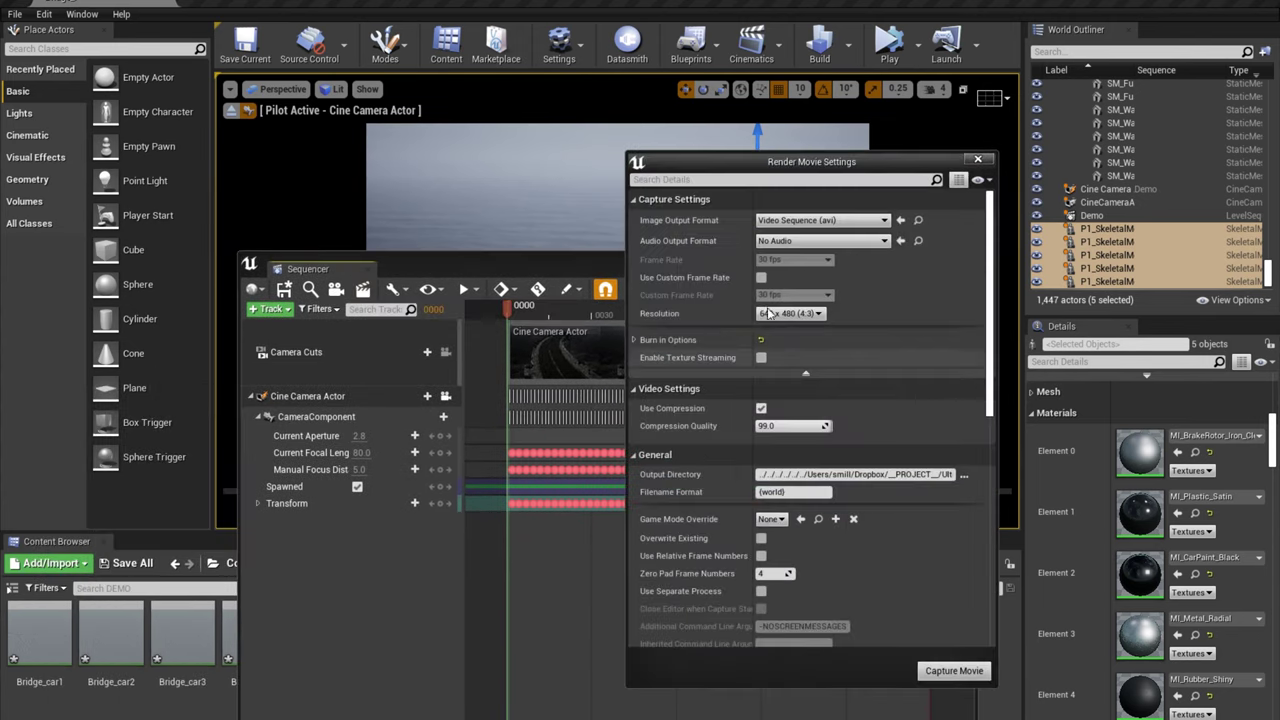
{"action": "left_click", "coordinate": [955, 671]}
{"action": "left_click", "coordinate": [878, 561]}
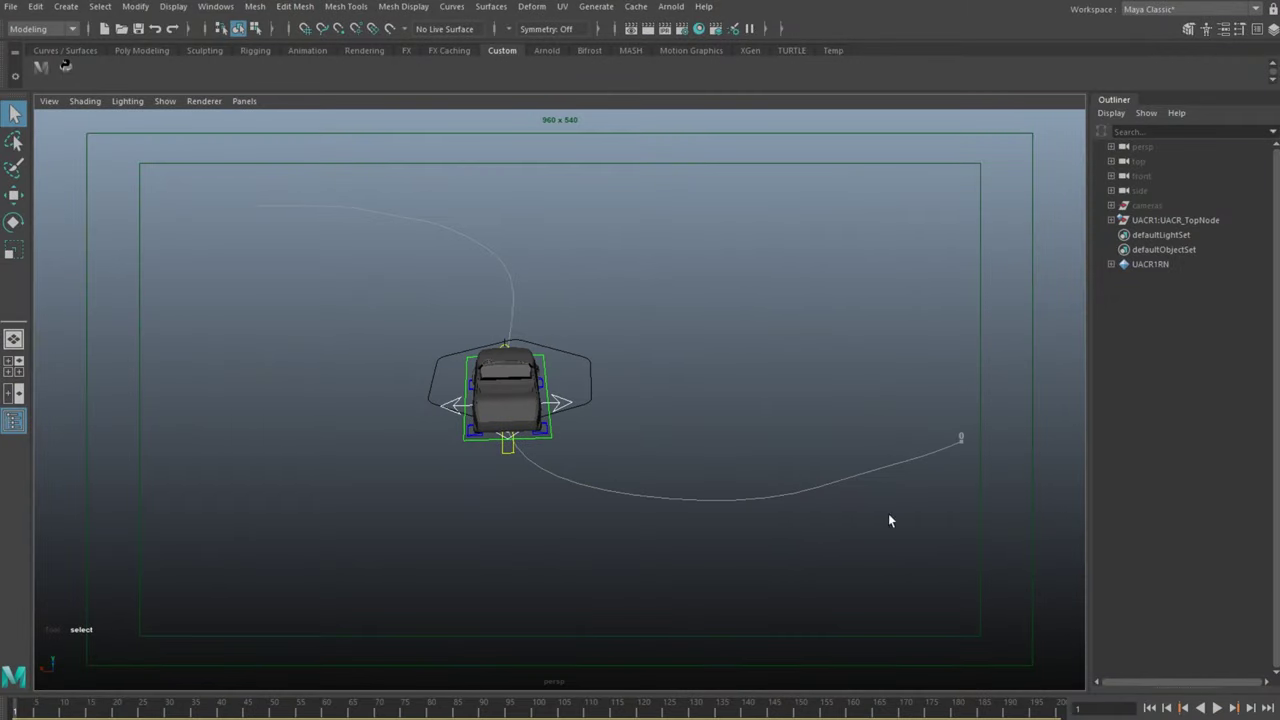
{"action": "left_click_drag", "start_coordinate": [890, 520], "coordinate": [881, 546], "text": "alt"}
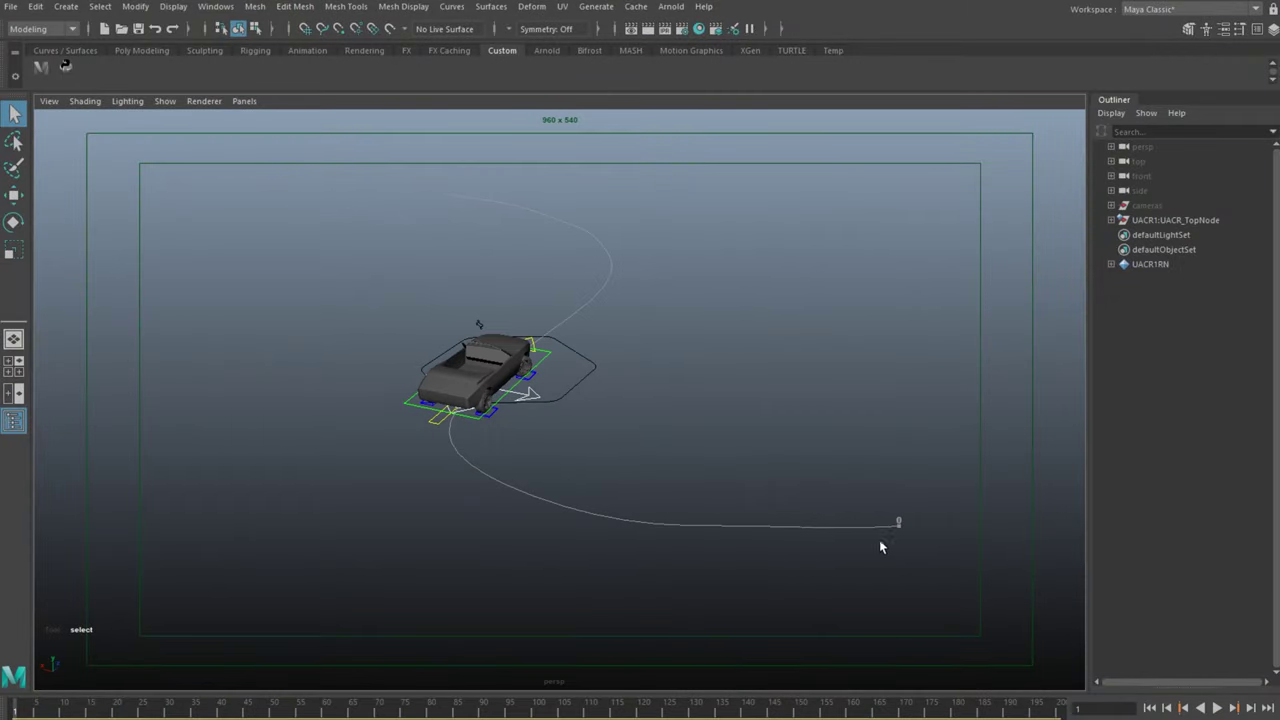
{"action": "left_click_drag", "start_coordinate": [828, 514], "coordinate": [577, 336], "text": "alt"}
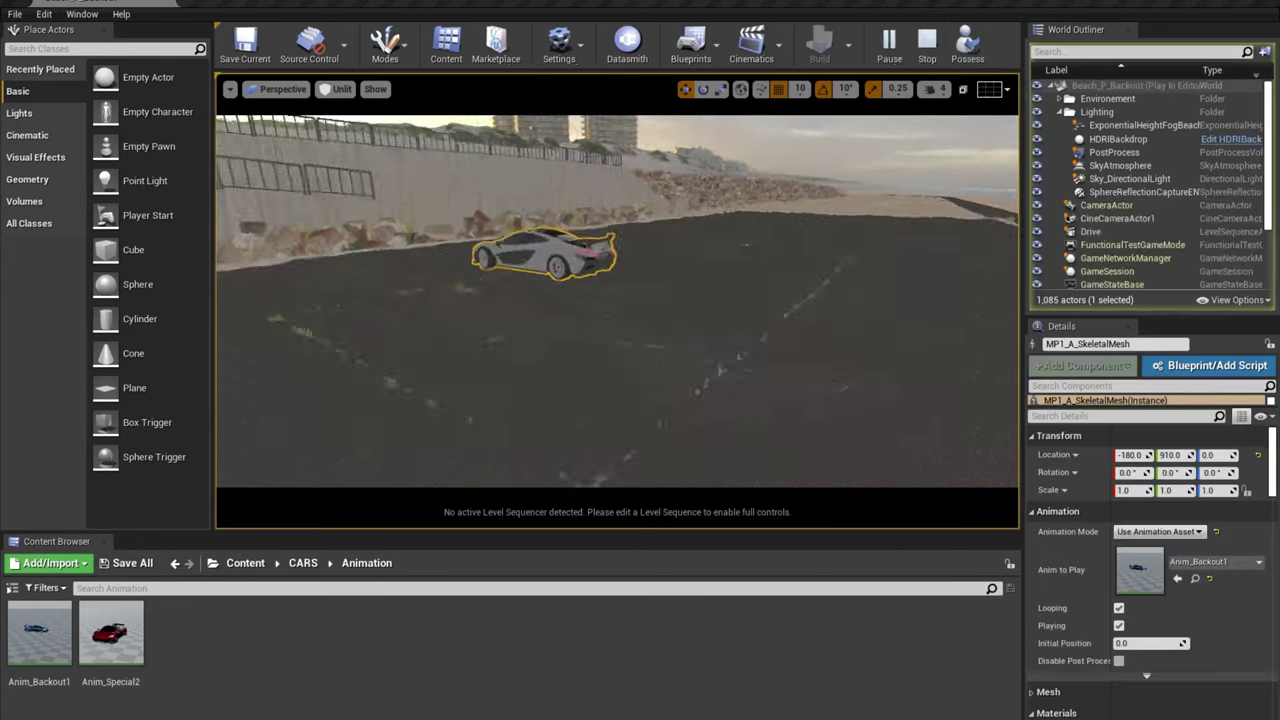
Watch the simulated MP1_A_SkeletalMesh car in the beach level, stop the simulation, and inspect the scene in Lit view
{"action": "right_click_drag", "start_coordinate": [789, 351], "coordinate": [670, 351]}
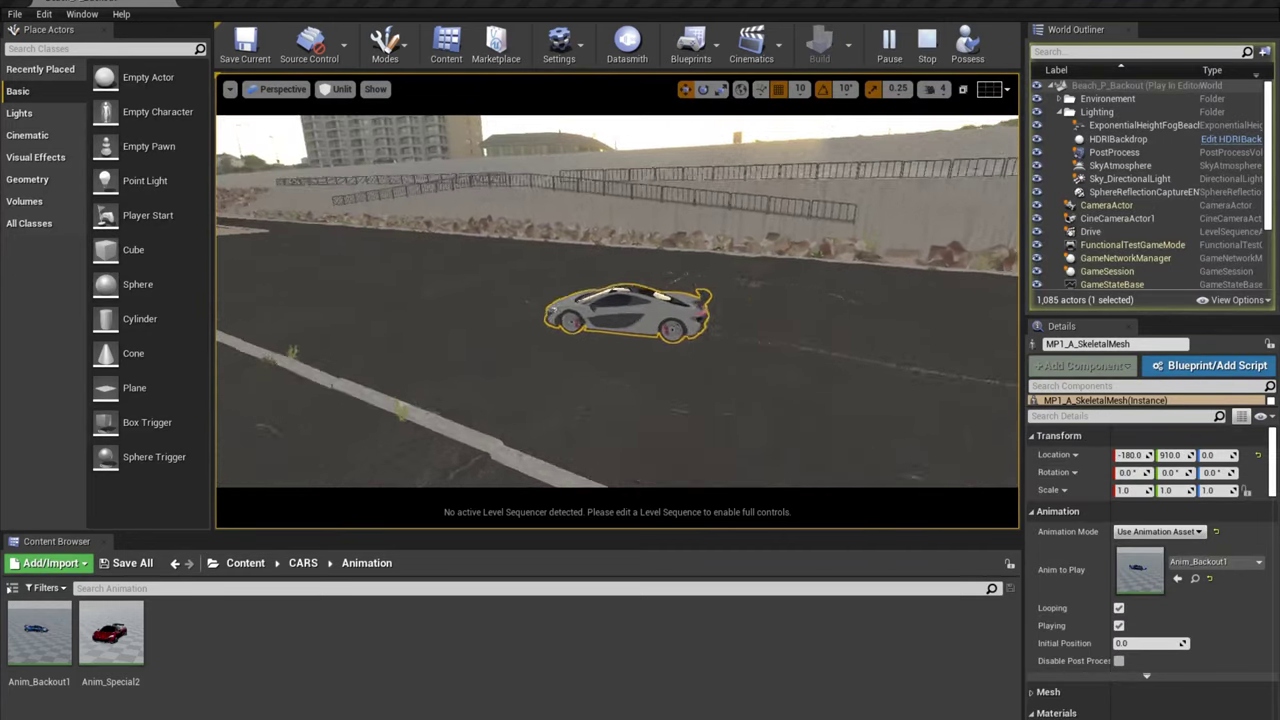
{"action": "left_click", "coordinate": [928, 45]}
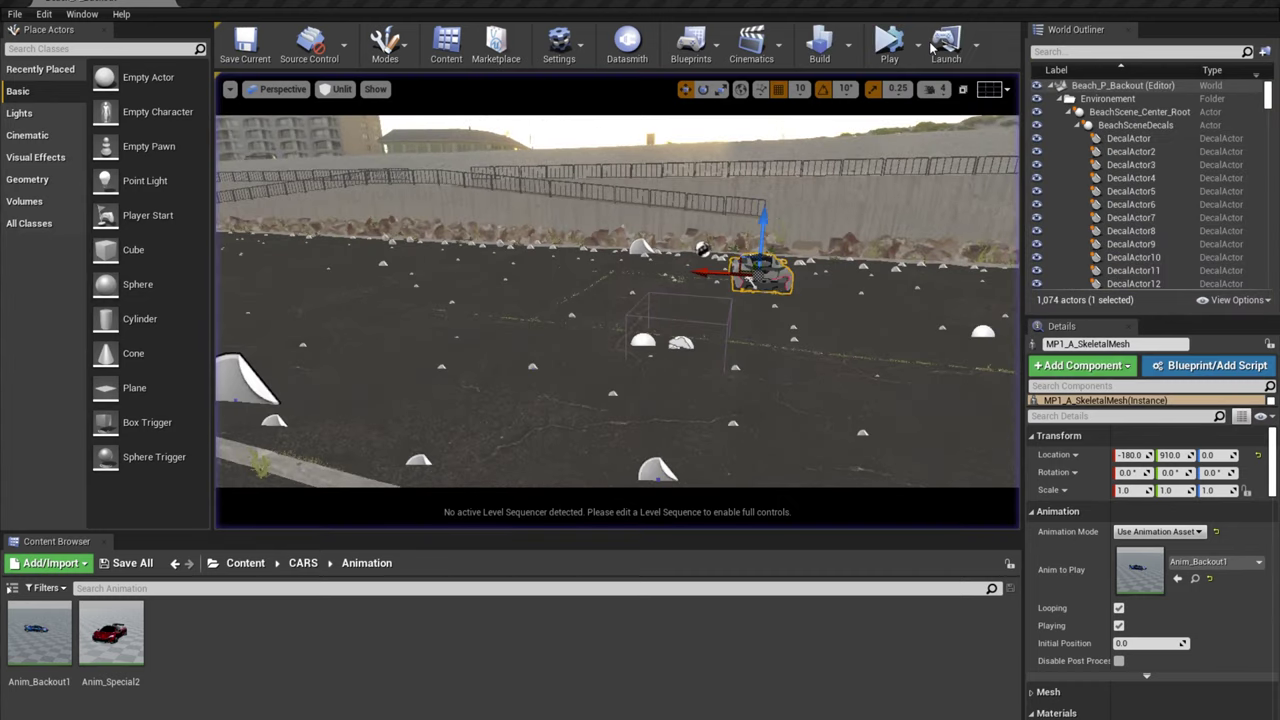
{"action": "right_click_drag", "start_coordinate": [627, 343], "coordinate": [735, 343]}
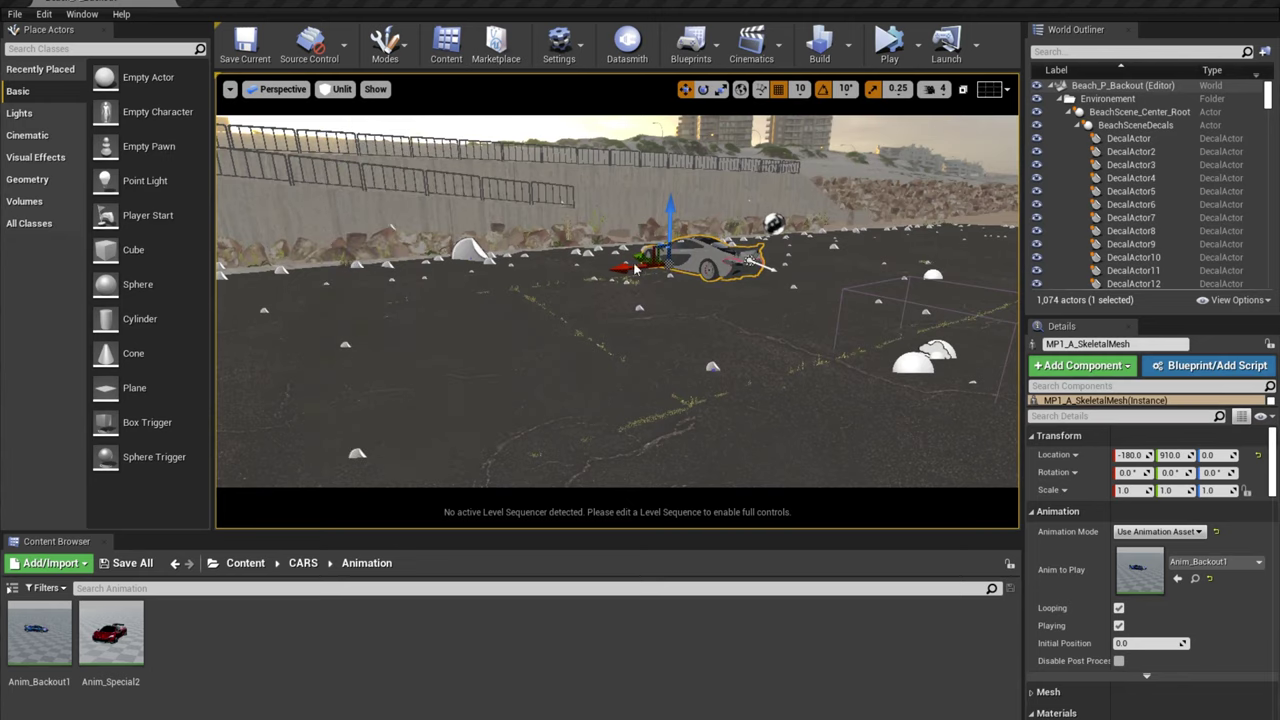
{"action": "key", "text": "alt+4"}
{"action": "key", "text": "w"}
{"action": "right_click_drag", "start_coordinate": [635, 268], "coordinate": [735, 228]}
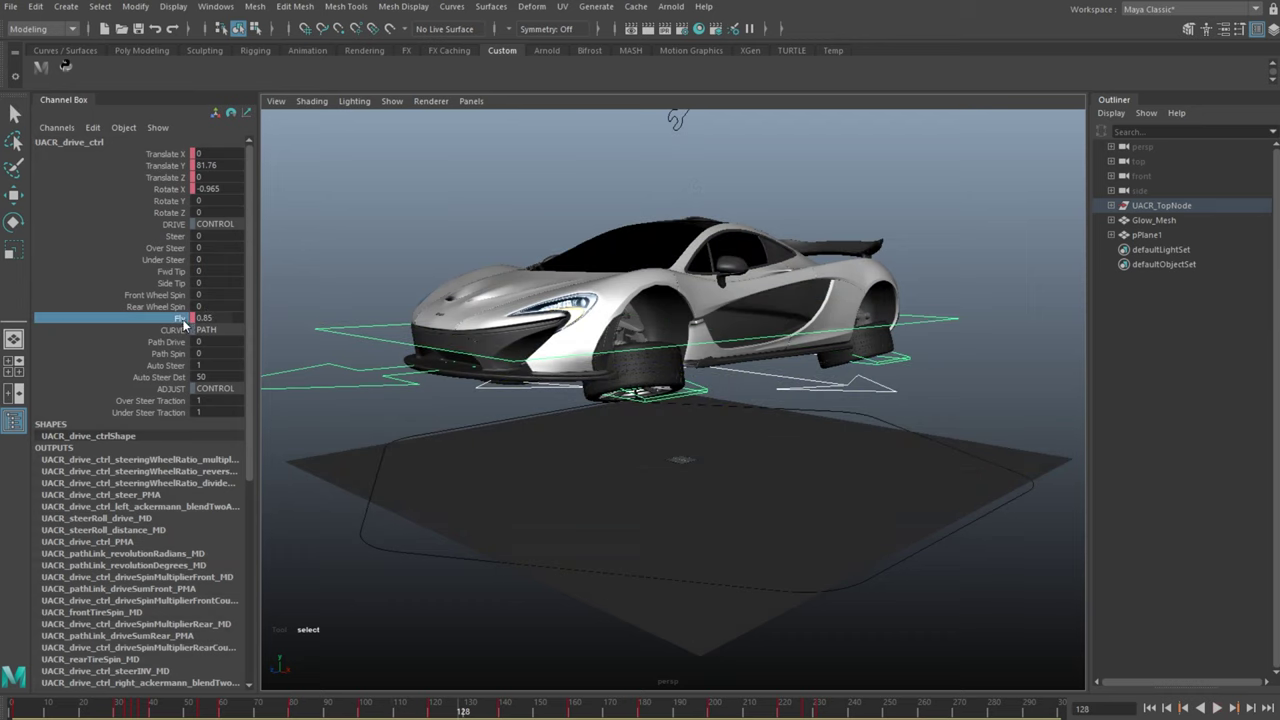
{"action": "left_click_drag", "start_coordinate": [560, 450], "coordinate": [469, 474], "text": "alt"}
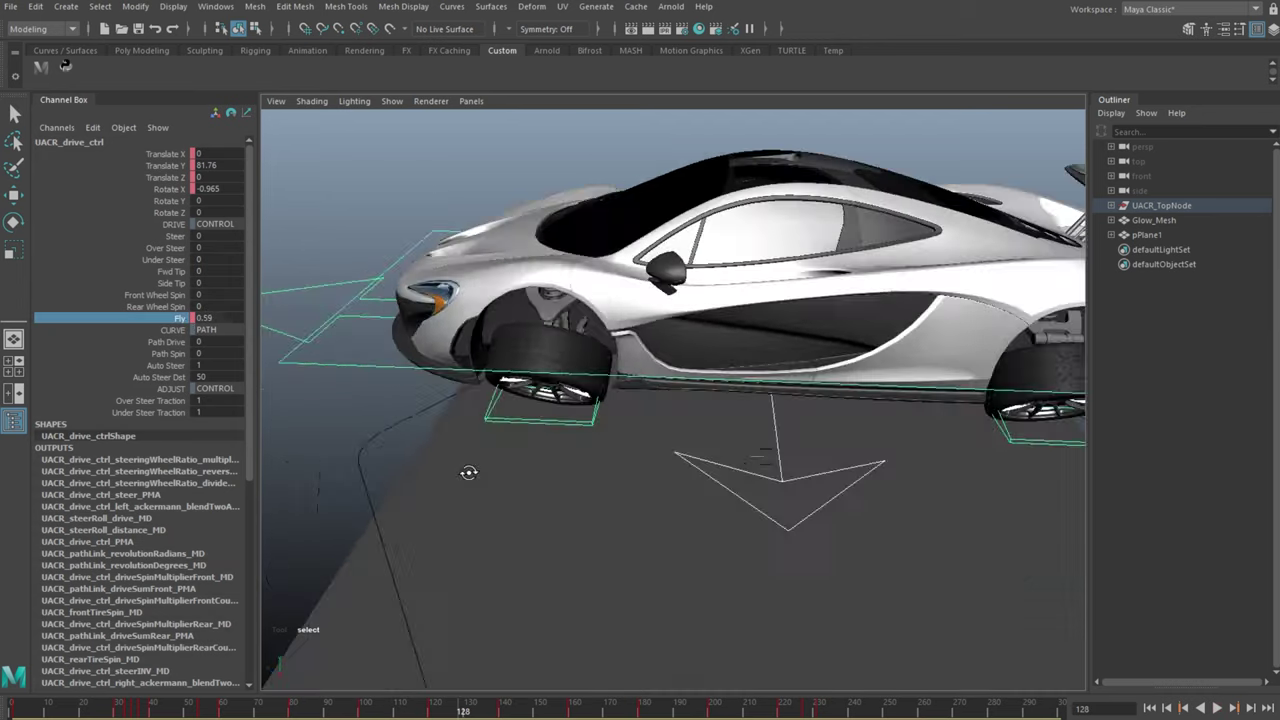
Try the drive control's Fly attribute at frame 128, lowering it to 0.22 to test the wheel folding
{"action": "right_click_drag", "start_coordinate": [469, 474], "coordinate": [569, 429], "text": "alt"}
{"action": "left_click_drag", "start_coordinate": [569, 429], "coordinate": [672, 546], "text": "alt"}
{"action": "middle_click_drag", "start_coordinate": [672, 546], "coordinate": [557, 519]}
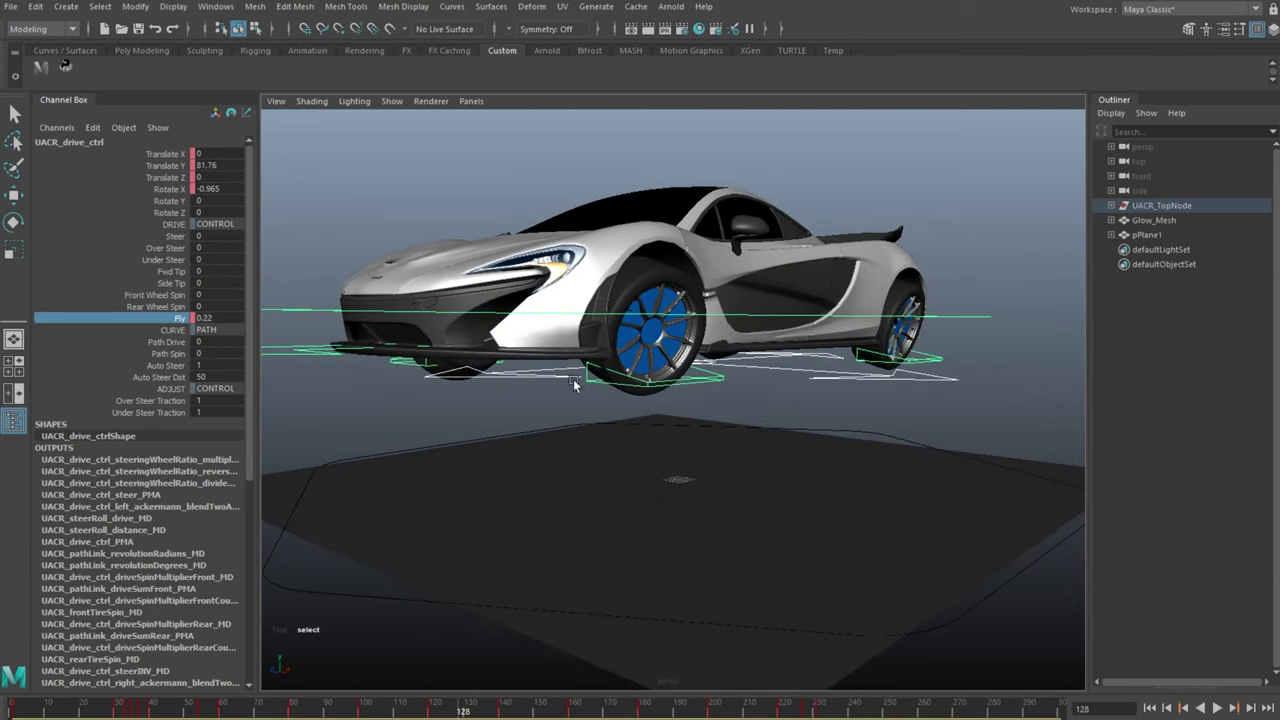
Try the left front wheel control's Toe attribute, raising it to 20 to test the wheel alignment
{"action": "left_click", "coordinate": [287, 326]}
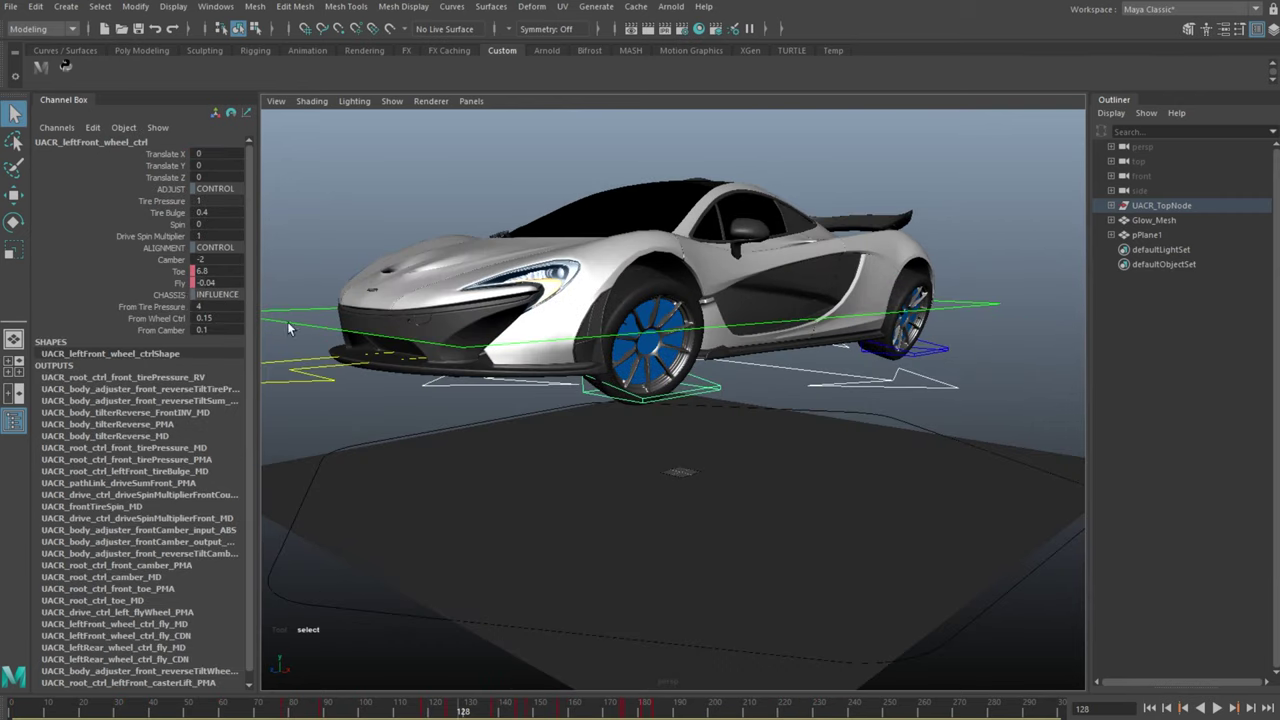
{"action": "middle_click_drag", "start_coordinate": [500, 521], "coordinate": [532, 512]}
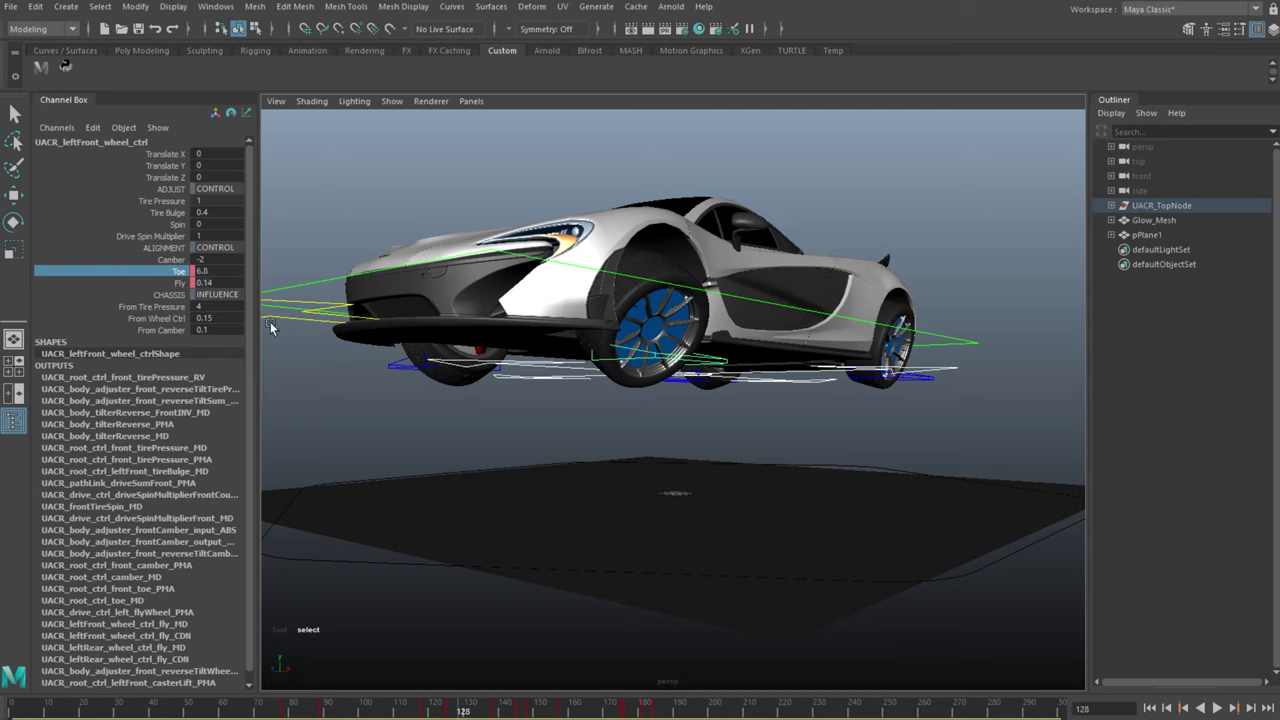
{"action": "left_click_drag", "start_coordinate": [595, 400], "coordinate": [582, 442], "text": "alt"}
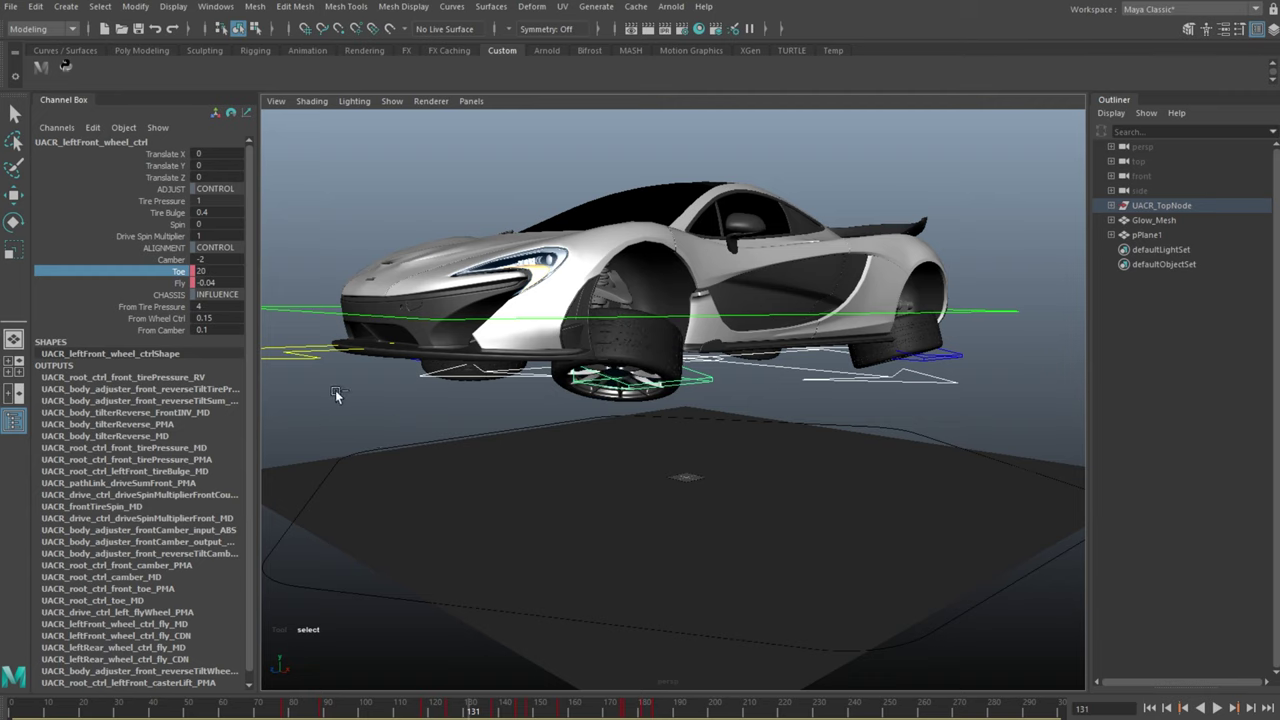
Test the drive control's Steer attribute at 33.7 while viewing the car's underside, and return it to 0
{"action": "left_click", "coordinate": [307, 366]}
{"action": "left_click", "coordinate": [172, 238]}
{"action": "left_click_drag", "start_coordinate": [485, 405], "coordinate": [503, 318], "text": "alt"}
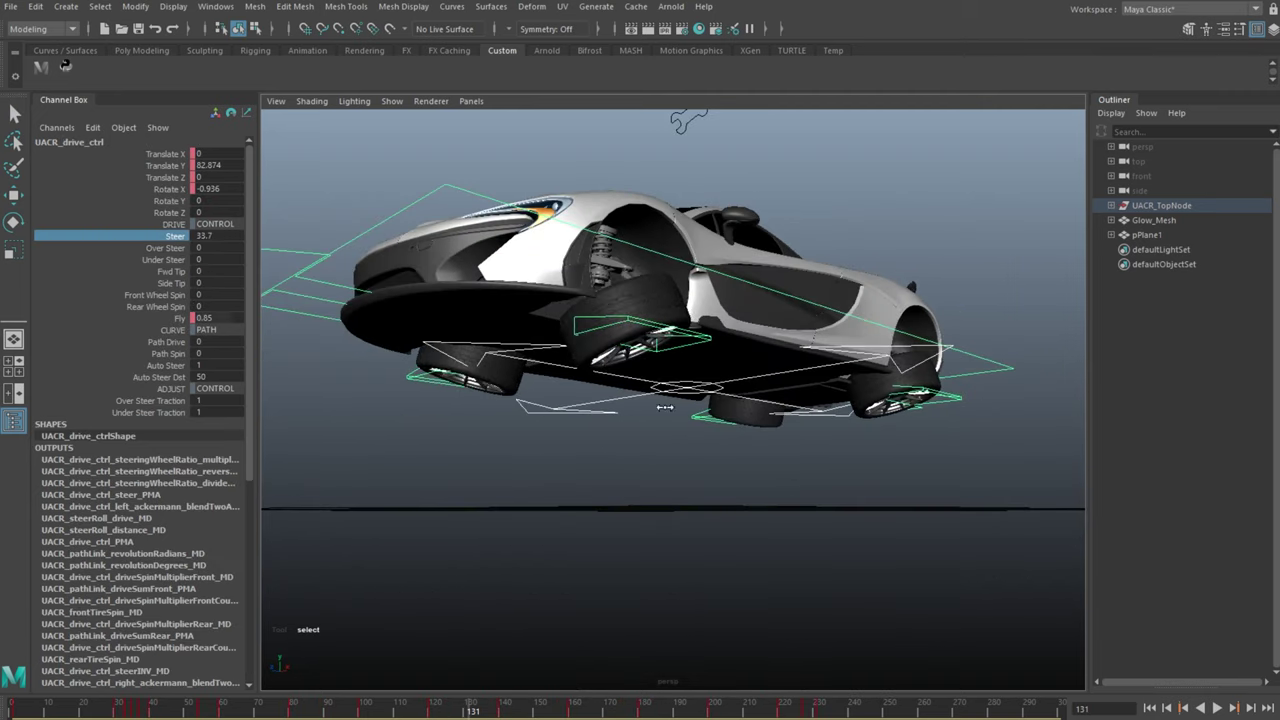
{"action": "left_click_drag", "start_coordinate": [695, 480], "coordinate": [680, 452], "text": "alt"}
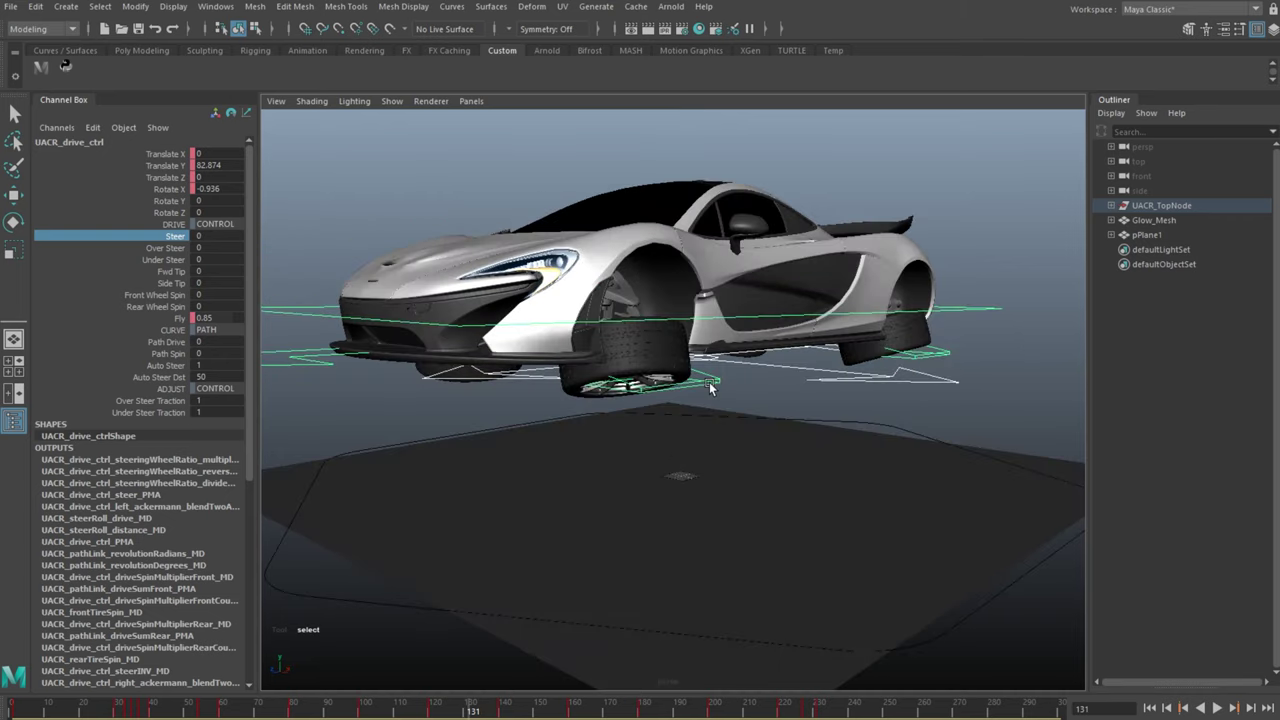
Examine the yellow arrow control ahead of the car and the left front wheel control with the Move tool active
{"action": "left_click", "coordinate": [710, 383]}
{"action": "left_click", "coordinate": [724, 391]}
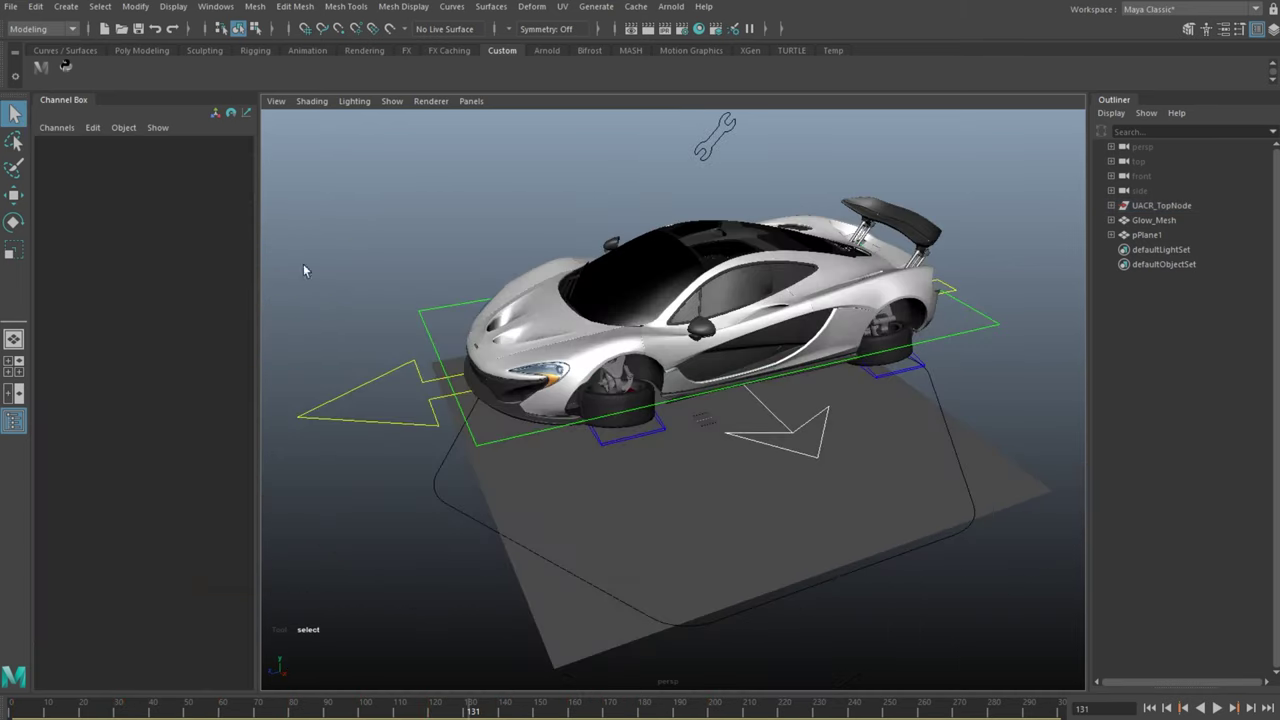
{"action": "left_click", "coordinate": [354, 418]}
{"action": "left_click_drag", "start_coordinate": [356, 420], "coordinate": [366, 394], "text": "alt"}
{"action": "key", "text": "w"}
{"action": "left_click_drag", "start_coordinate": [705, 420], "coordinate": [752, 336], "text": "alt"}
{"action": "left_click_drag", "start_coordinate": [738, 383], "coordinate": [937, 398], "text": "alt"}
{"action": "left_click", "coordinate": [937, 398]}
{"action": "left_click", "coordinate": [805, 376]}
{"action": "left_click_drag", "start_coordinate": [805, 380], "coordinate": [730, 390], "text": "alt"}
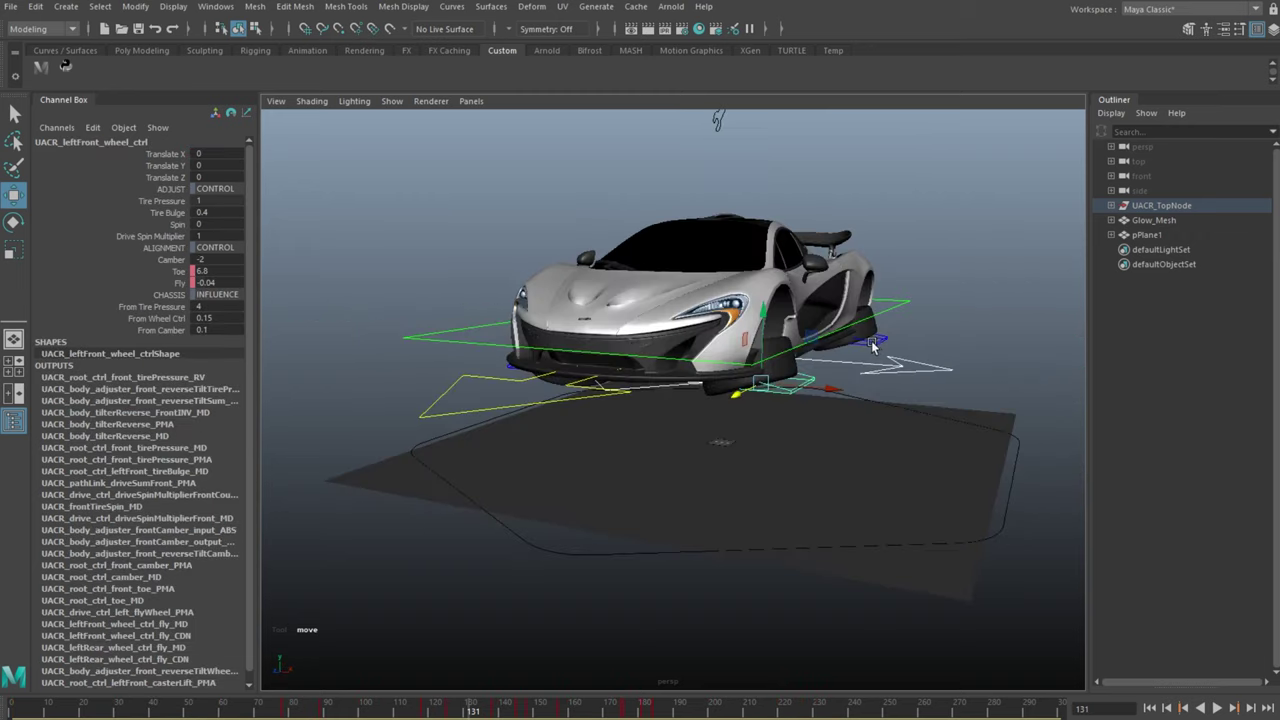
Select the rear wheel controls and the other rig controls around the car in turn and examine their attributes
{"action": "left_click", "coordinate": [880, 346]}
{"action": "left_click_drag", "start_coordinate": [540, 385], "coordinate": [670, 395], "text": "alt"}
{"action": "left_click", "coordinate": [443, 352]}
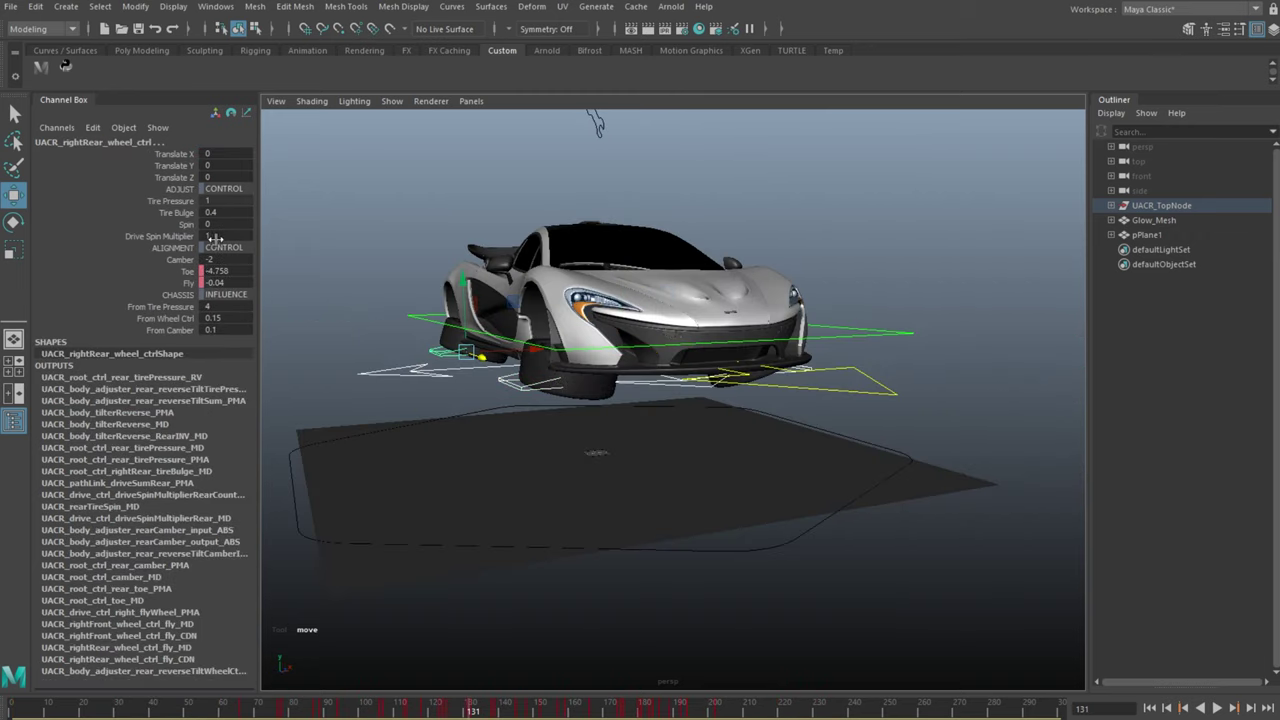
{"action": "left_click", "coordinate": [783, 178]}
{"action": "left_click_drag", "start_coordinate": [580, 340], "coordinate": [360, 313], "text": "alt"}
{"action": "left_click", "coordinate": [345, 341]}
{"action": "left_click_drag", "start_coordinate": [430, 400], "coordinate": [553, 385], "text": "alt"}
{"action": "mouse_move", "coordinate": [733, 385]}
{"action": "left_mouse_down"}
{"action": "mouse_move", "coordinate": [705, 383]}
{"action": "mouse_move", "coordinate": [740, 380]}
{"action": "left_mouse_up"}
{"action": "left_click", "coordinate": [760, 270]}
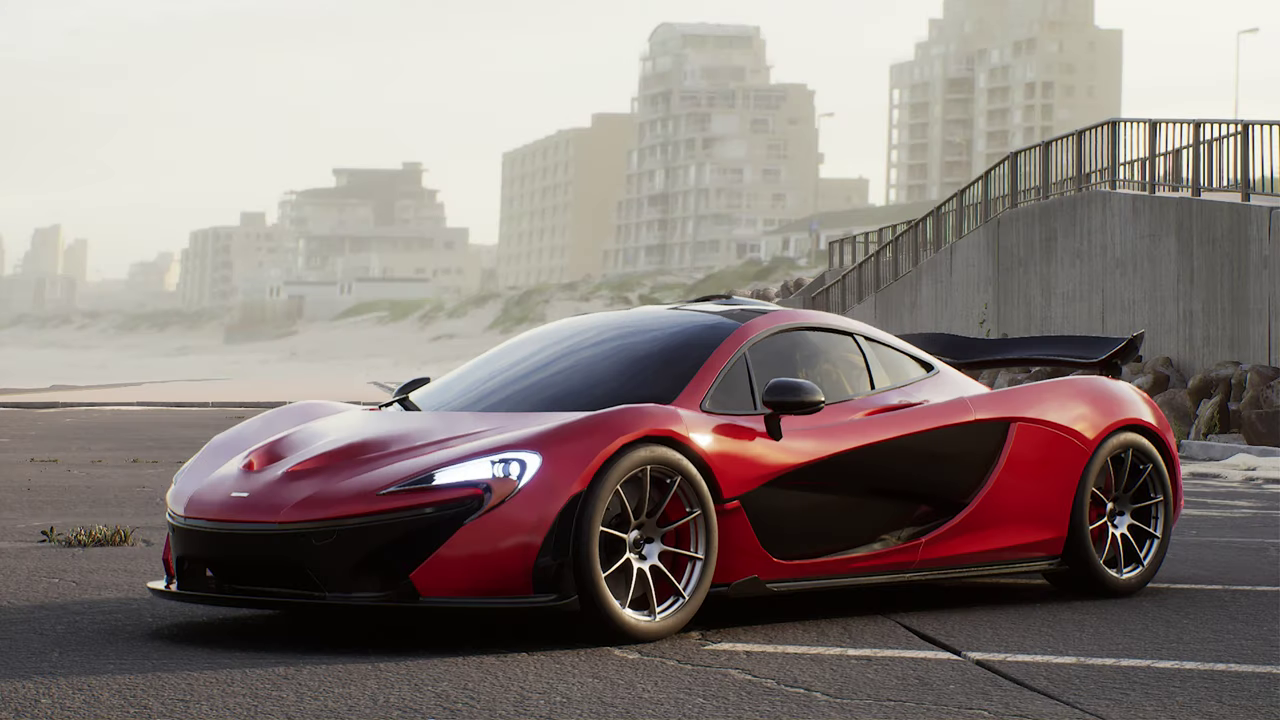